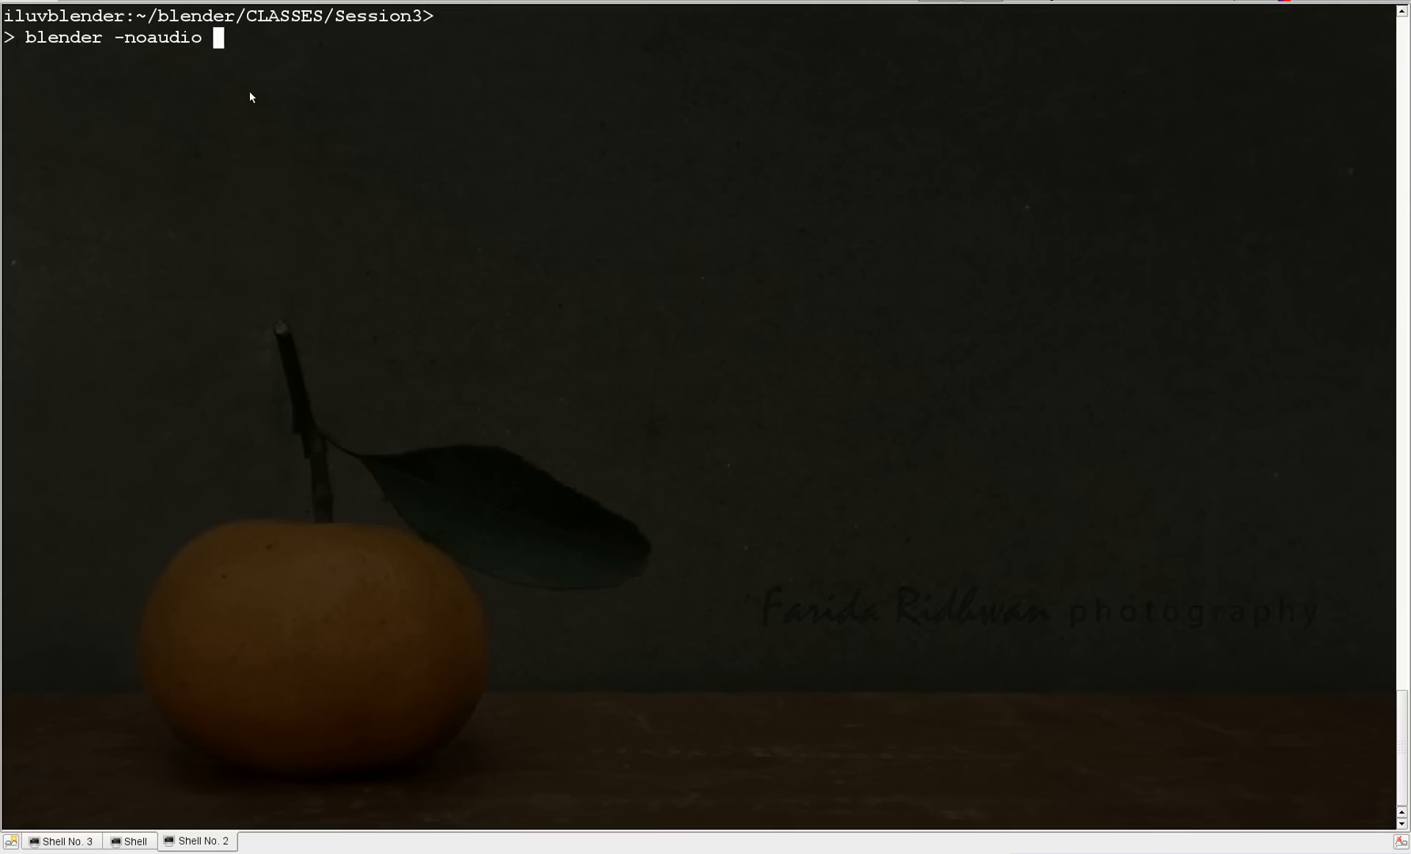
- Launch Blender from the shell as a background process without audio, maximize its window and dismiss the splash screen
text(&)
key(Return)
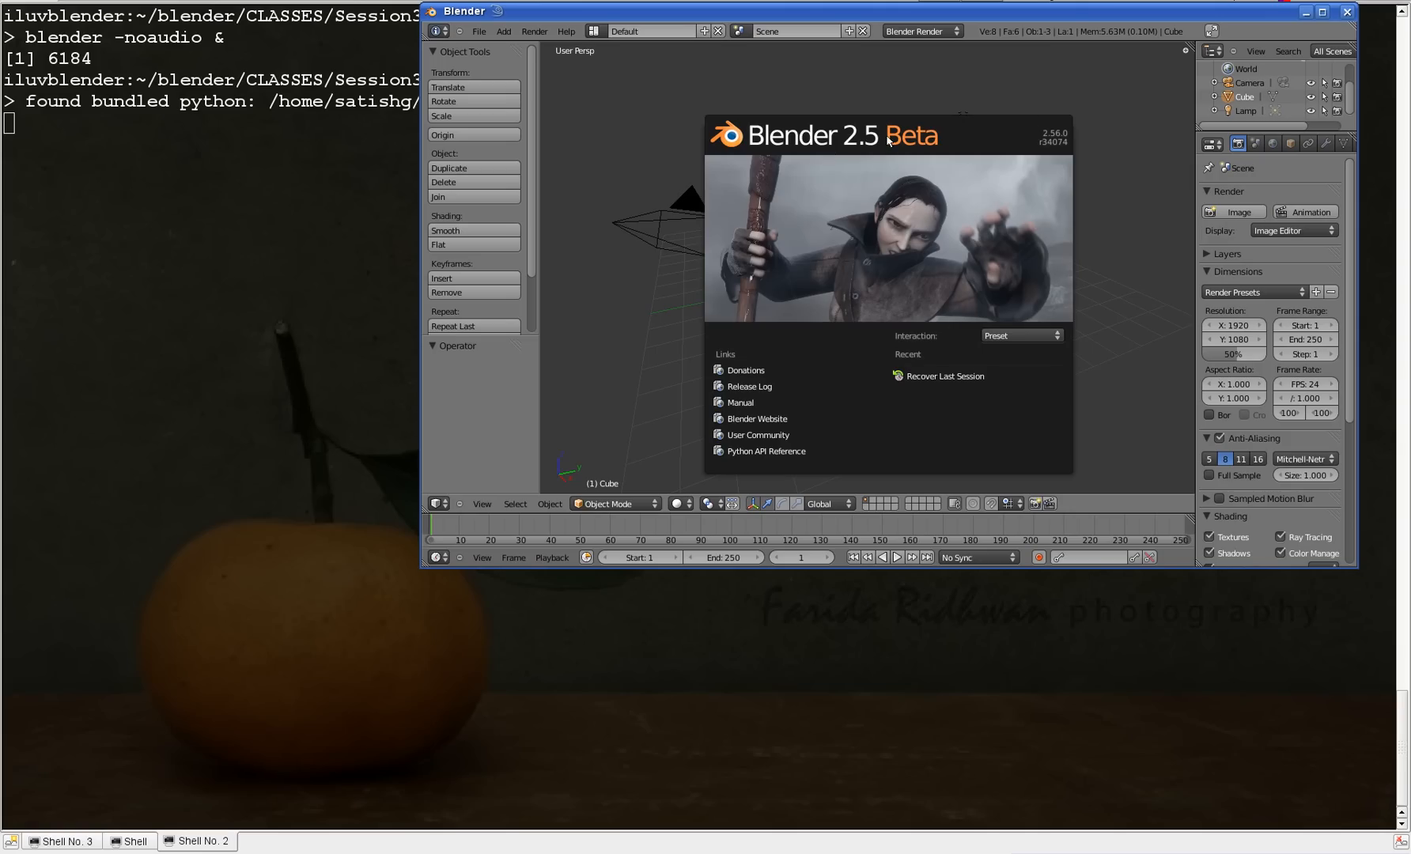
click(1321, 12)
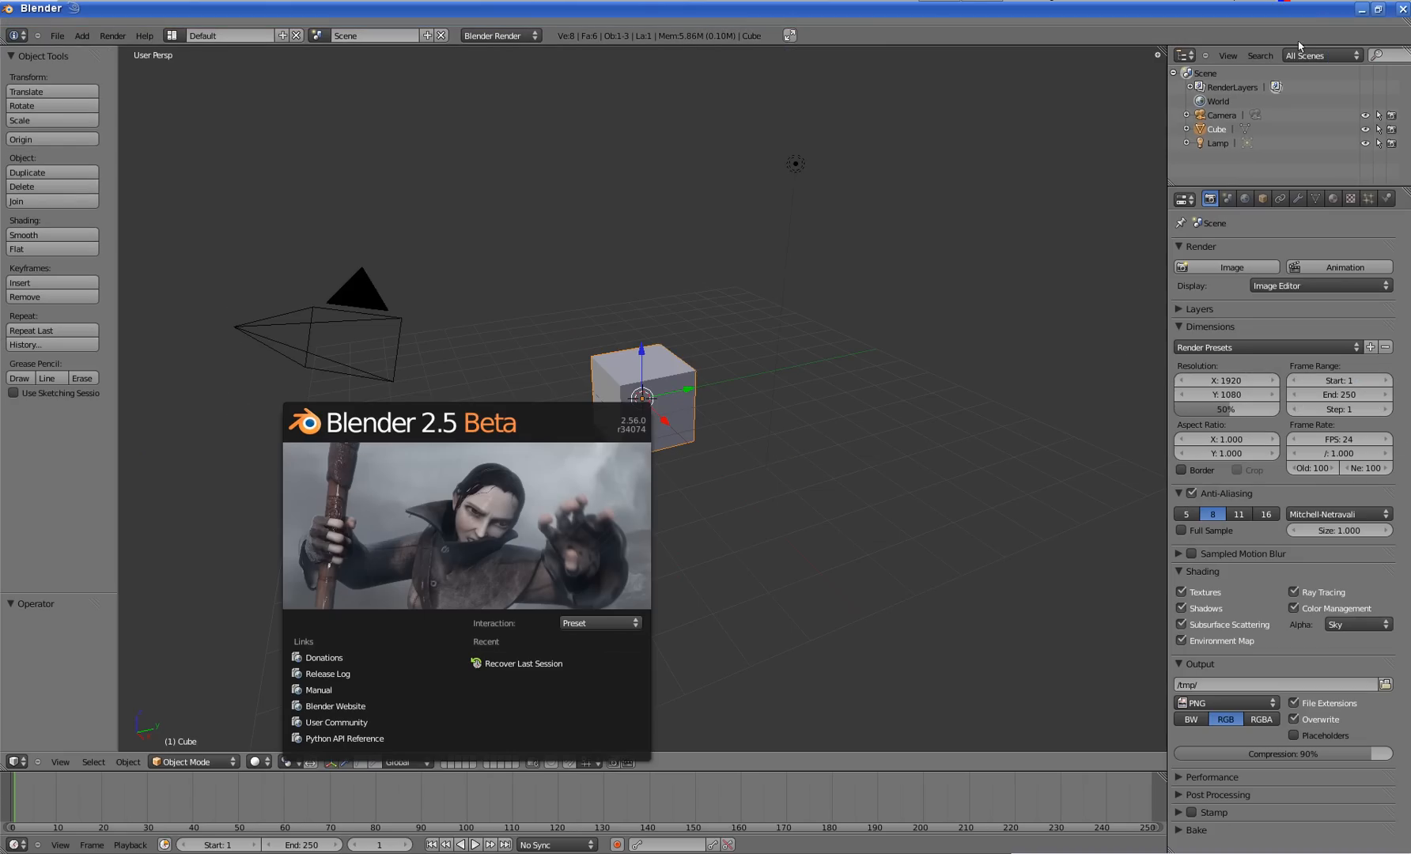
click(528, 509)
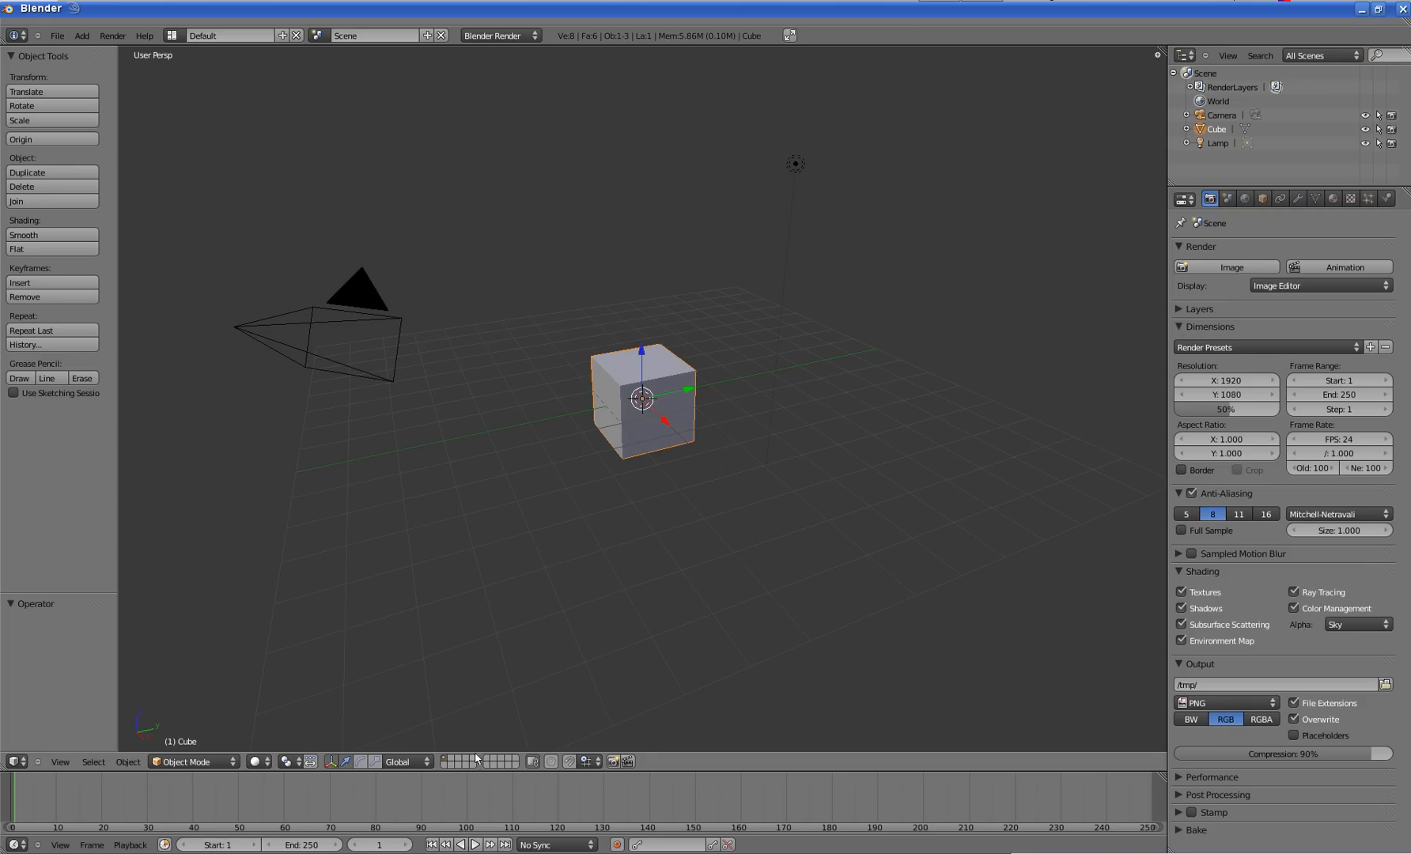
click(550, 761)
click(566, 762)
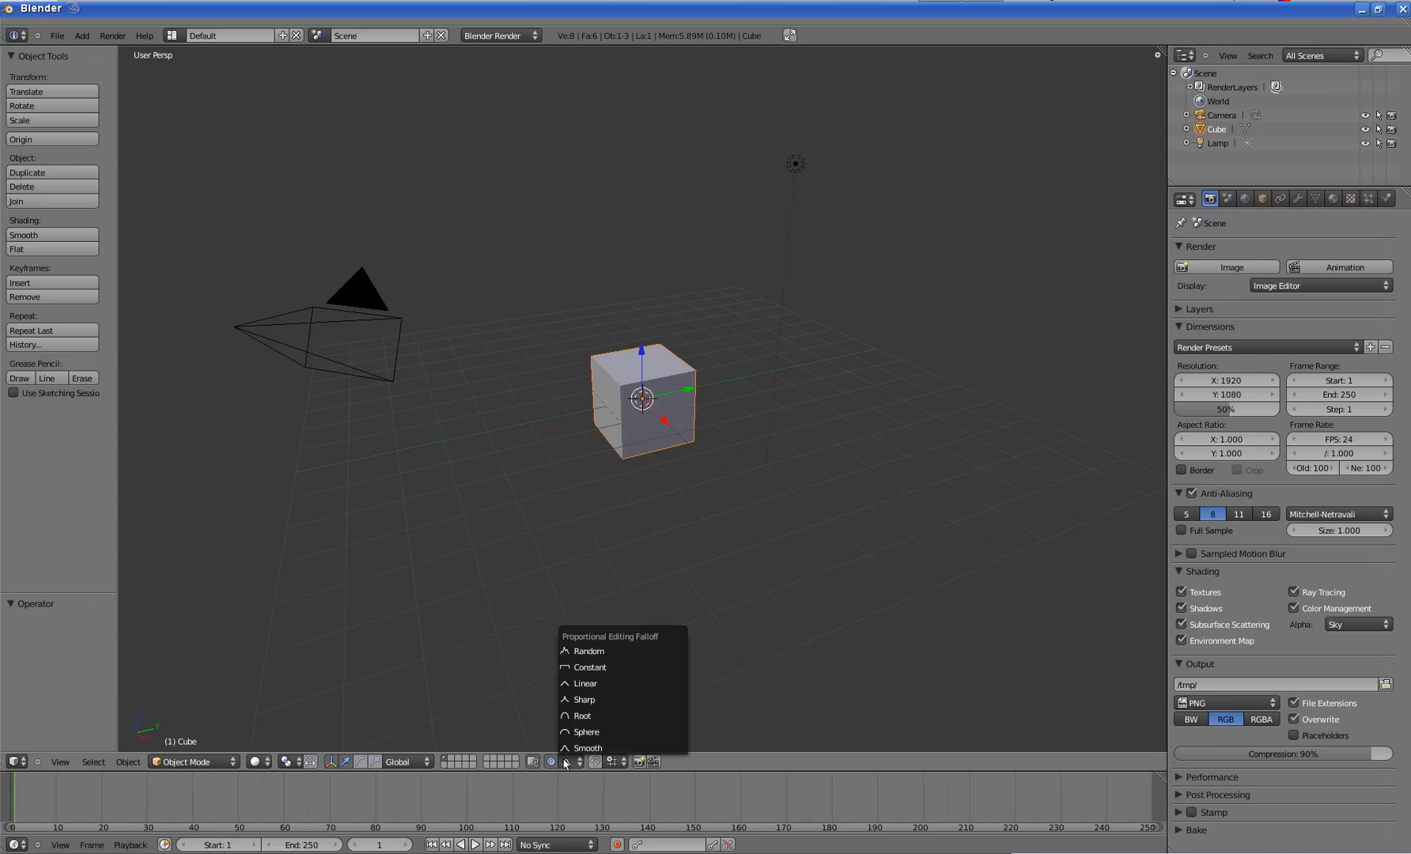
click(552, 762)
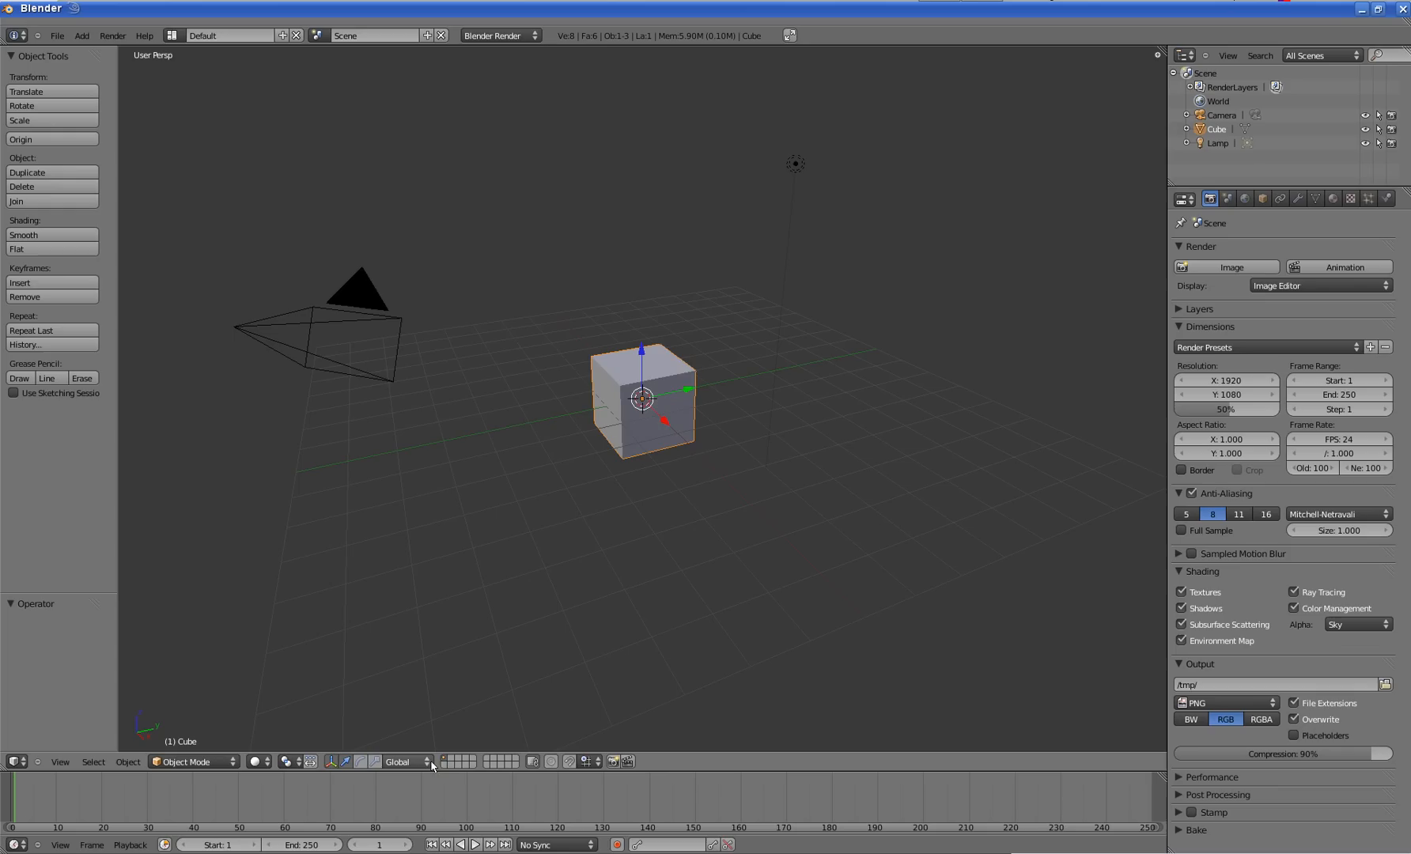
click(591, 761)
click(190, 762)
- Delete the default cube from the scene
scroll(605, 441, up, 1)
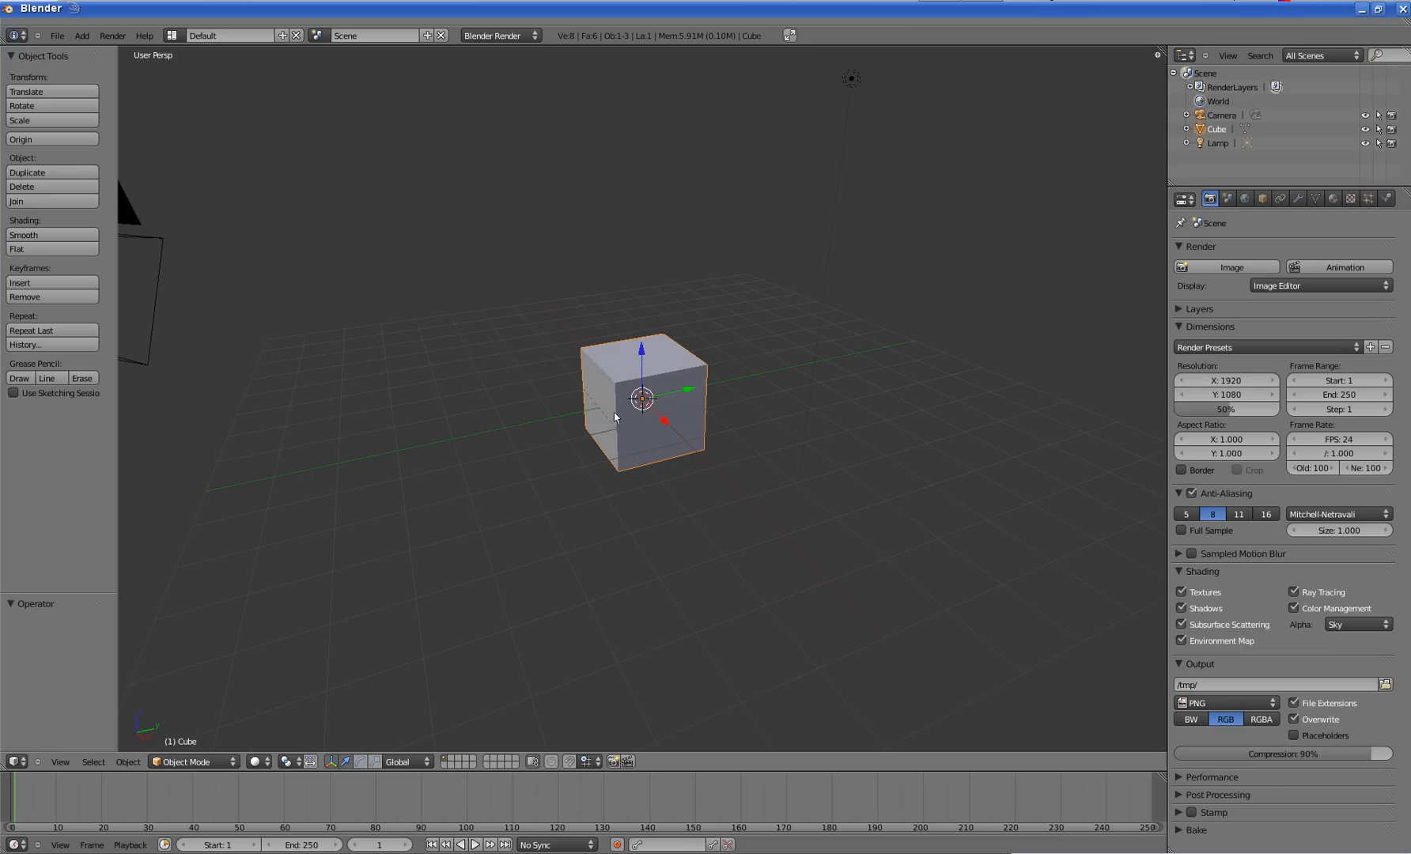
click(127, 762)
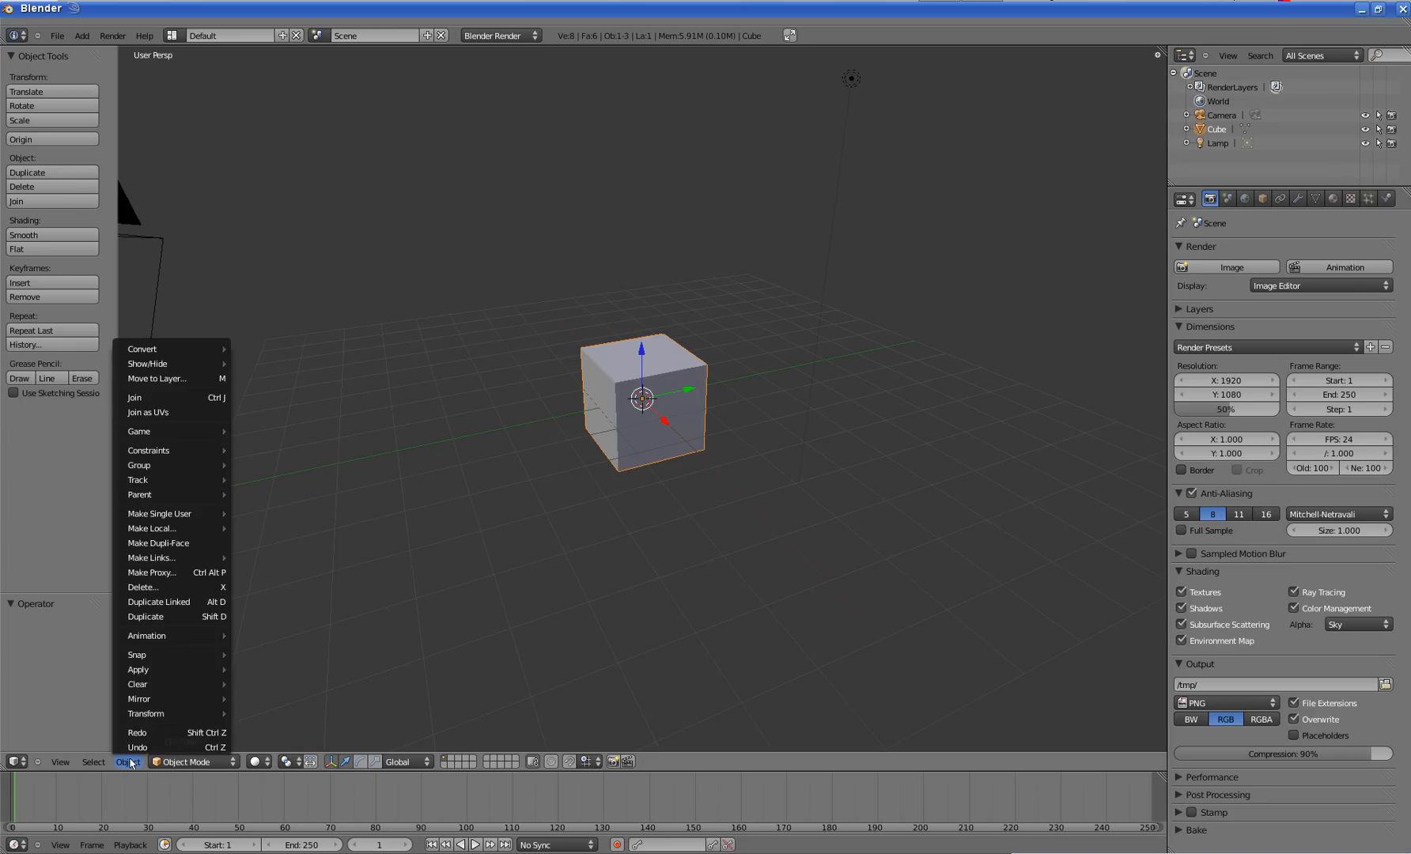
mouse_move(152, 713)
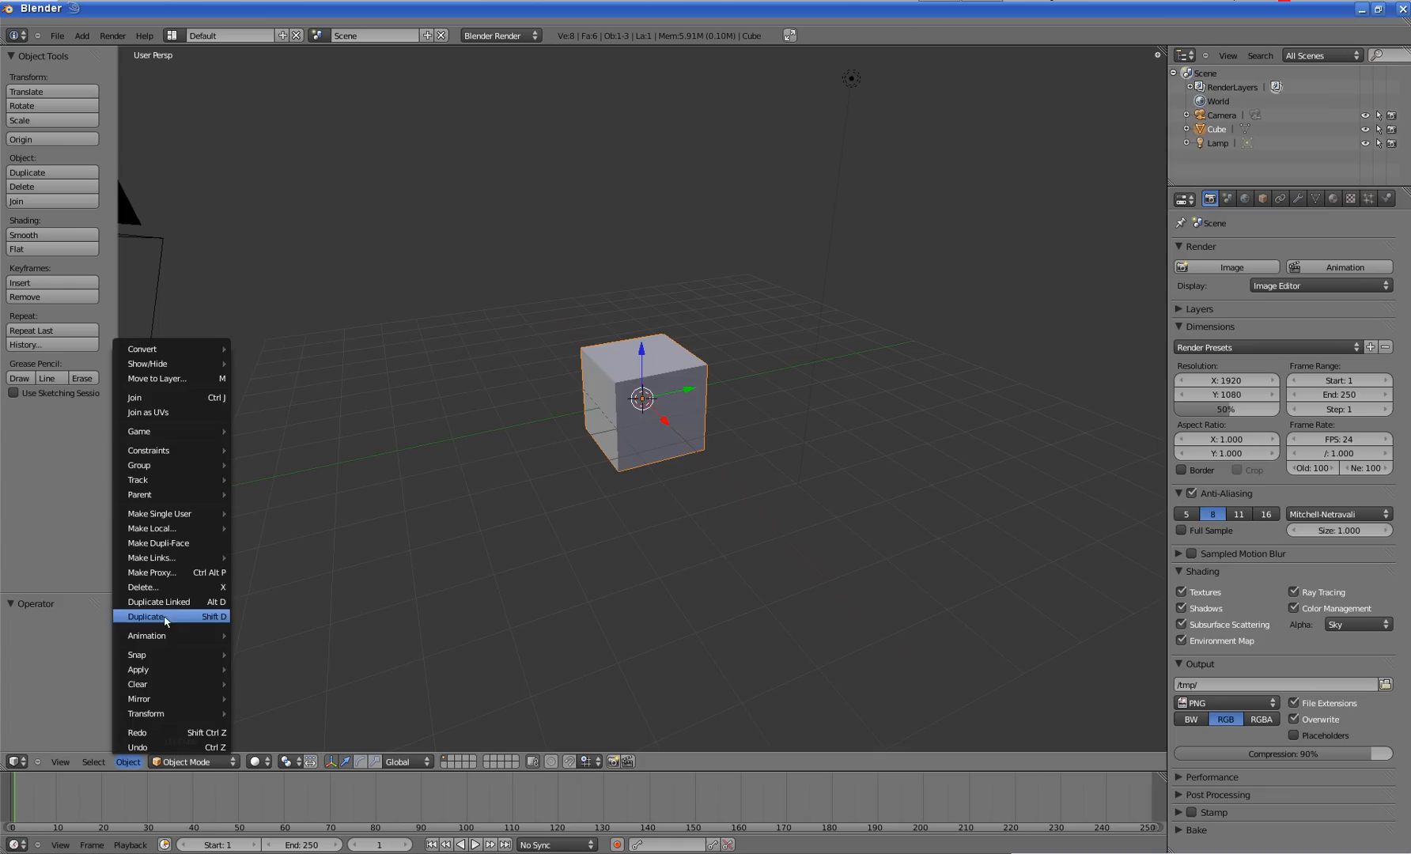
click(223, 590)
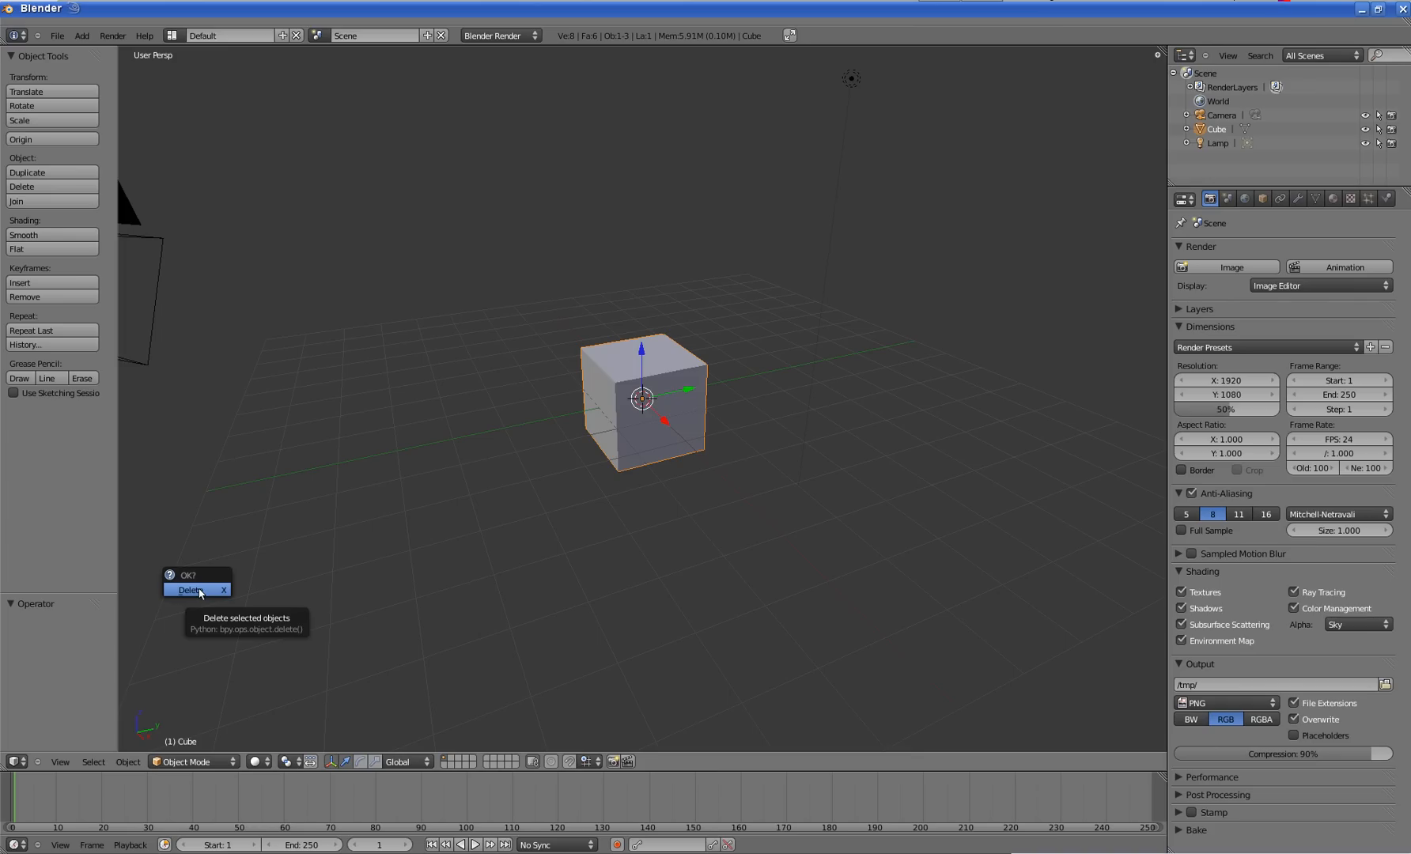
click(200, 591)
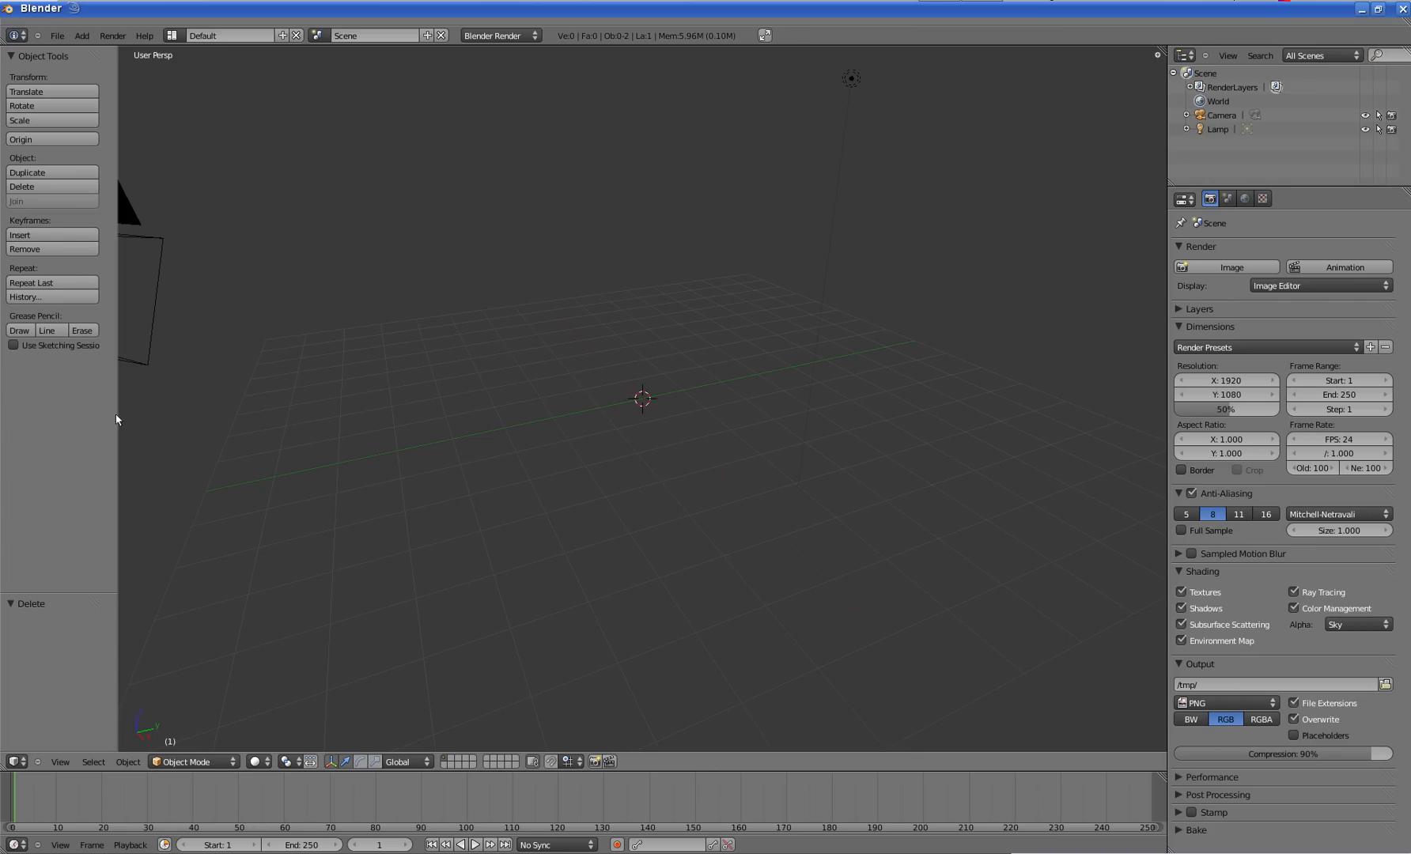
- Add a Grid mesh at the scene's centre, widening the tool shelf and enlarging the area with the mesh's creation settings
drag(116, 420, 220, 403)
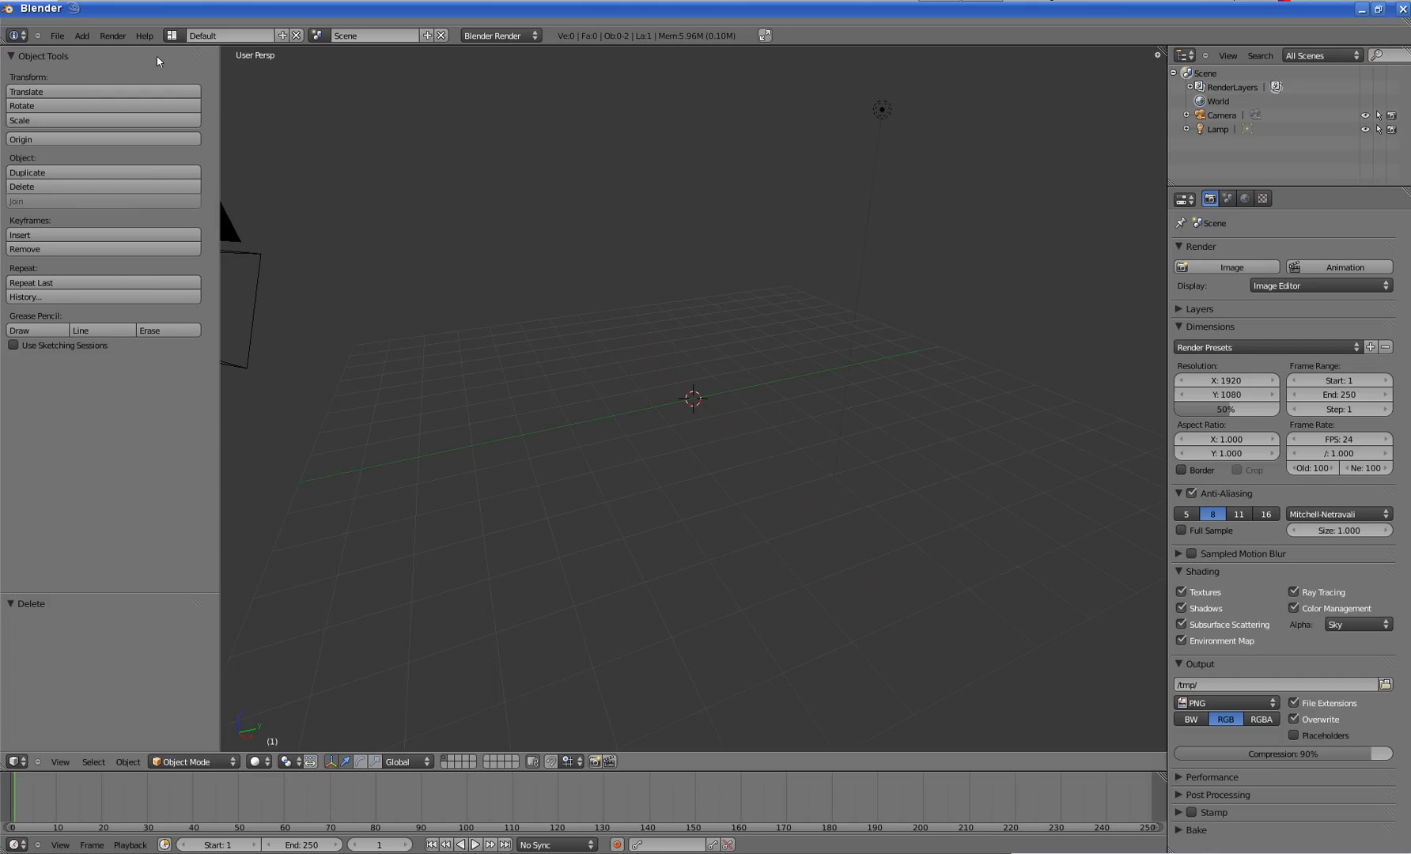
click(82, 35)
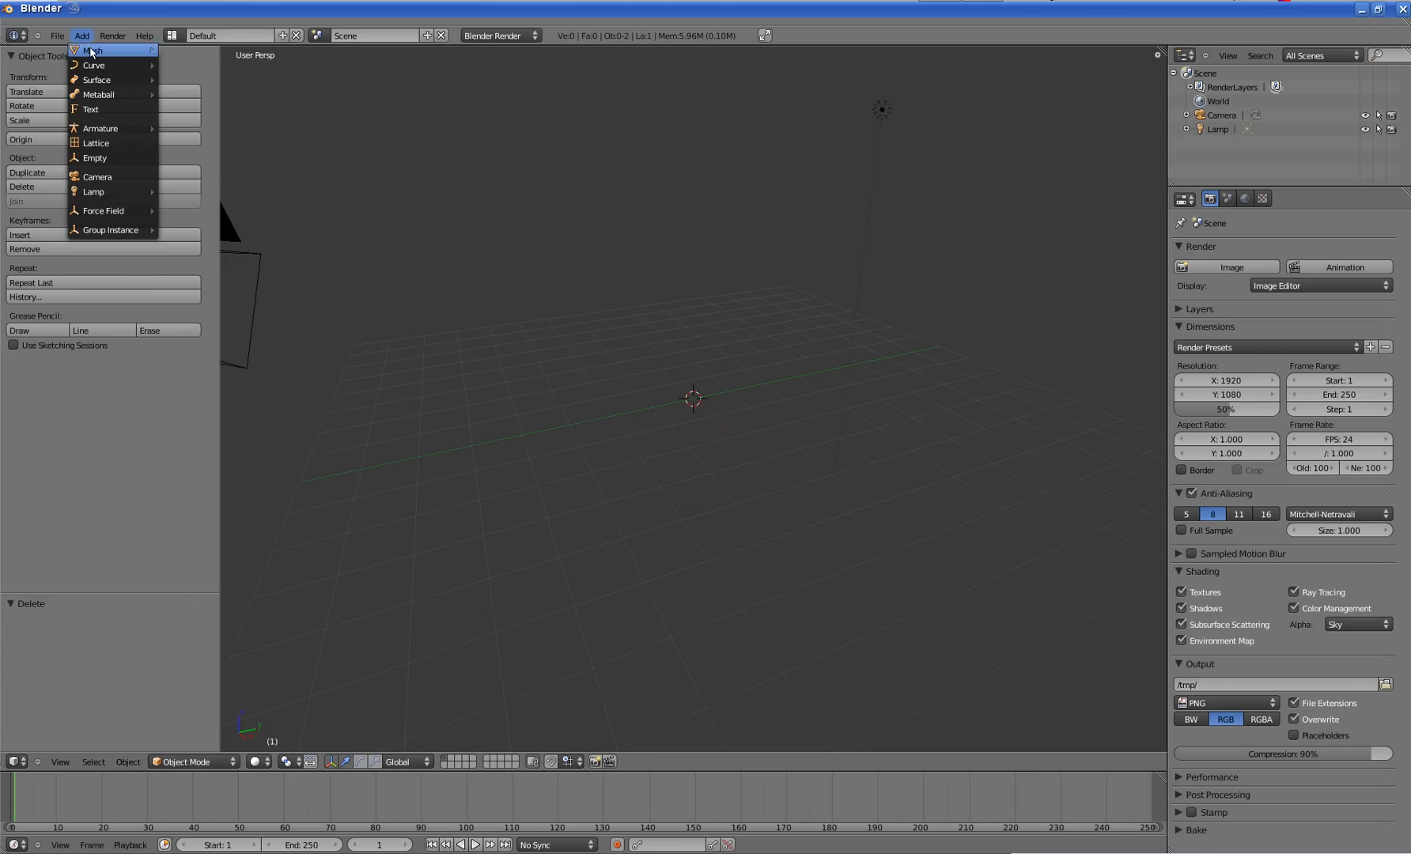
mouse_move(103, 49)
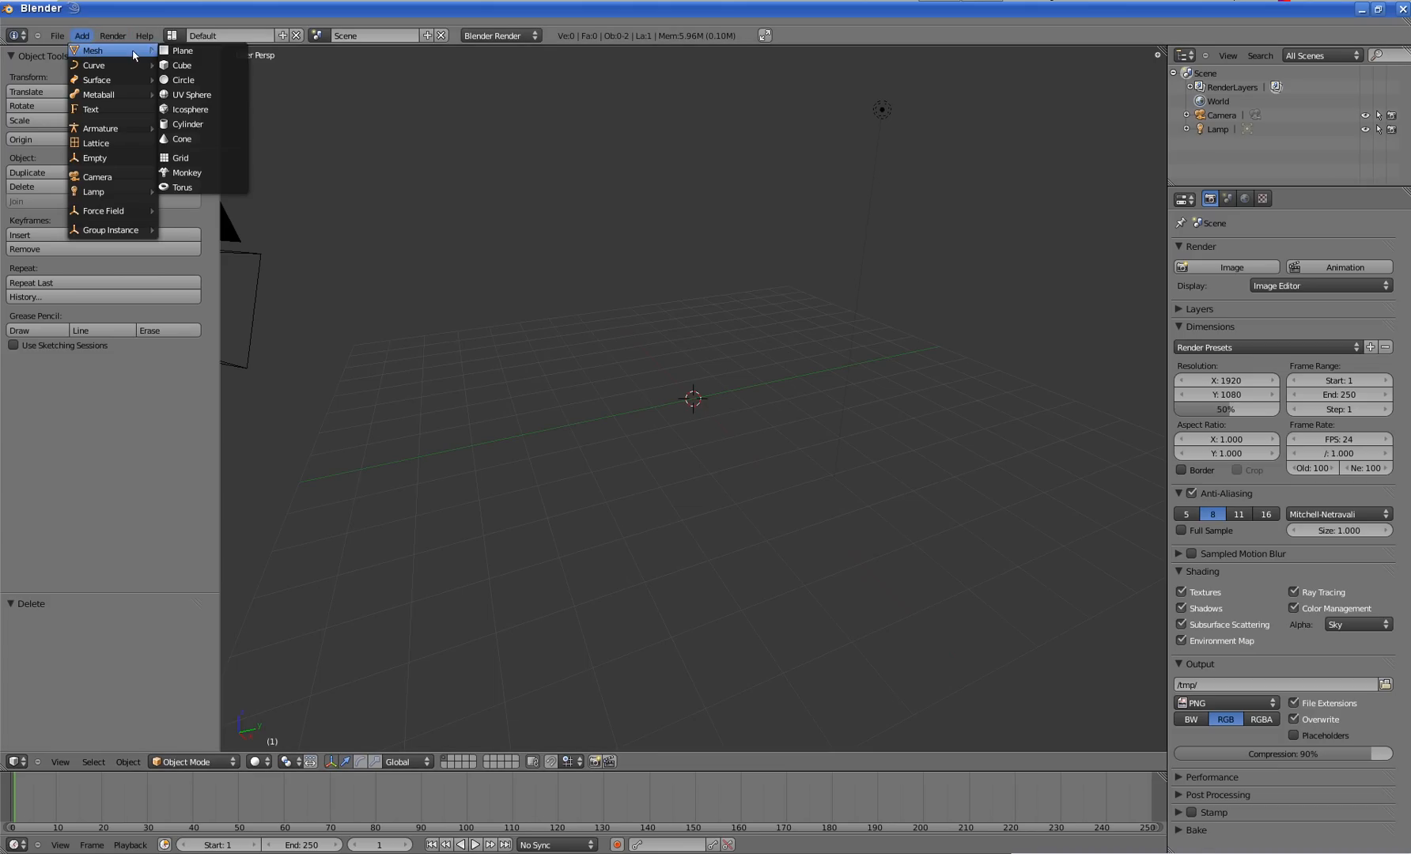
click(188, 159)
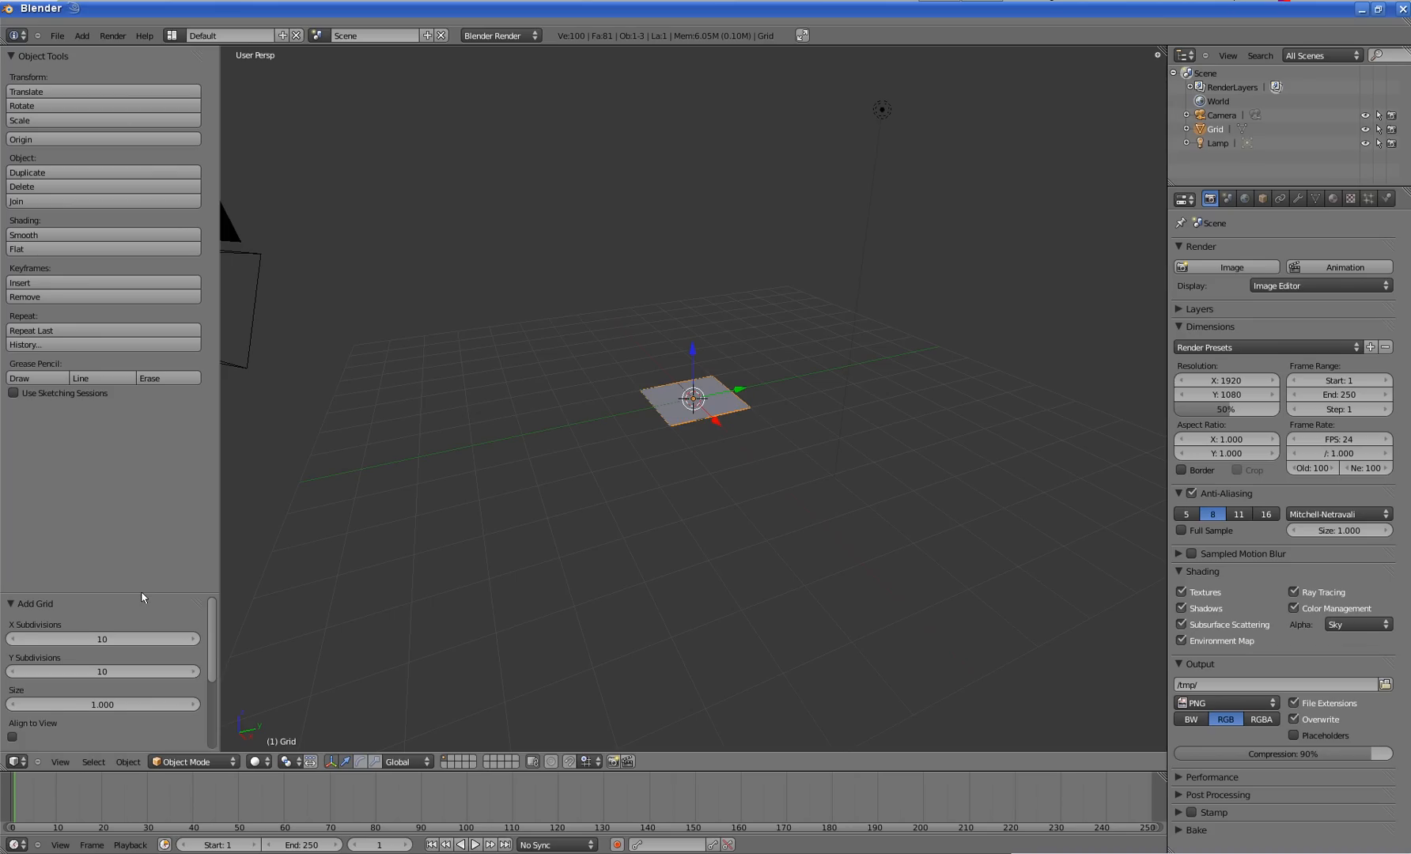
drag(148, 592, 158, 433)
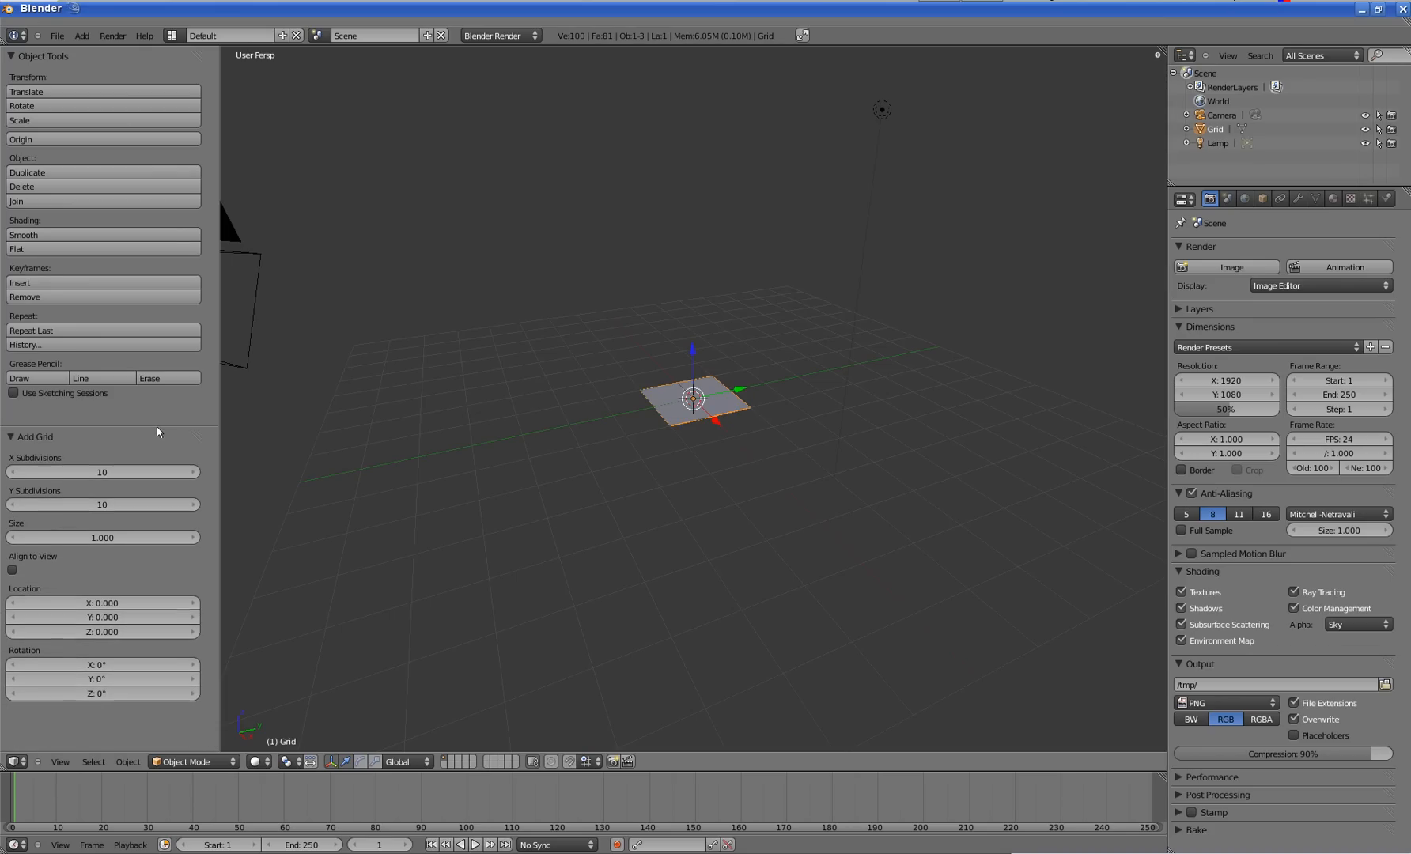
click(61, 762)
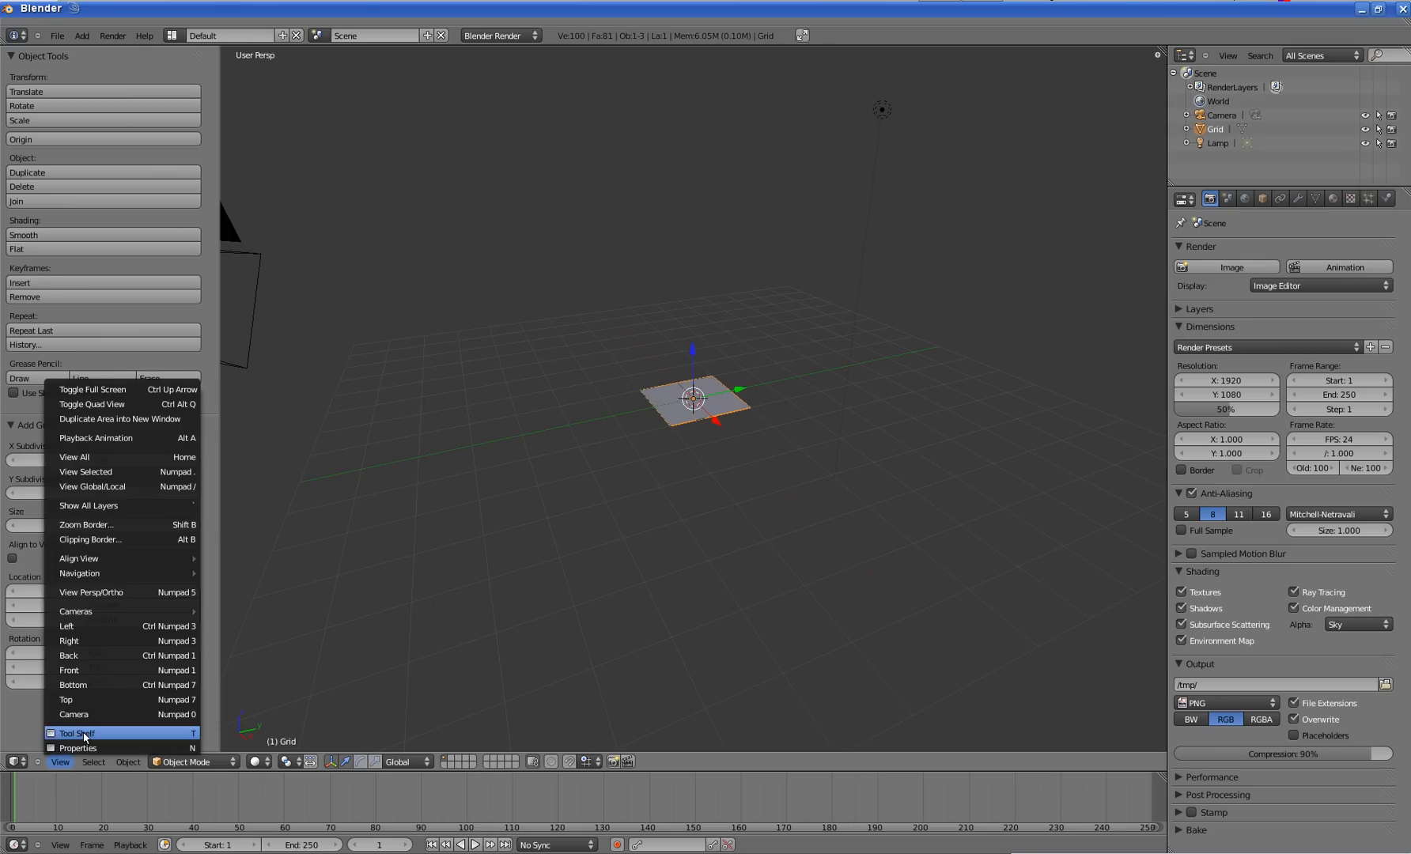
click(79, 733)
click(60, 761)
click(79, 733)
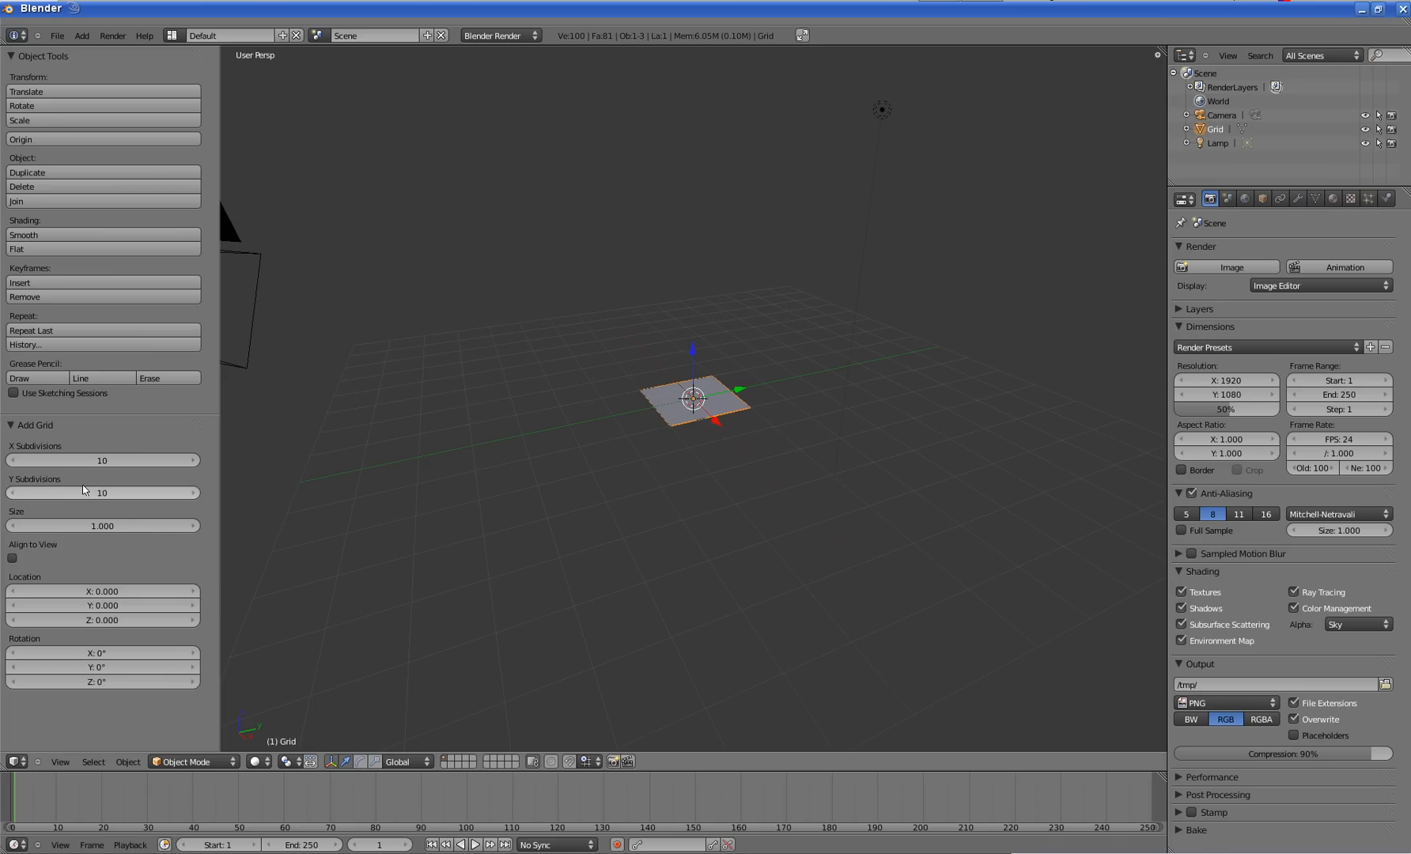
- Hide the 3D transform manipulator and set the grid's size to about 7.96
mouse_move(629, 477)
middle_down()
mouse_move(519, 493)
mouse_move(632, 515)
mouse_move(608, 473)
mouse_move(709, 466)
mouse_move(645, 466)
middle_up()
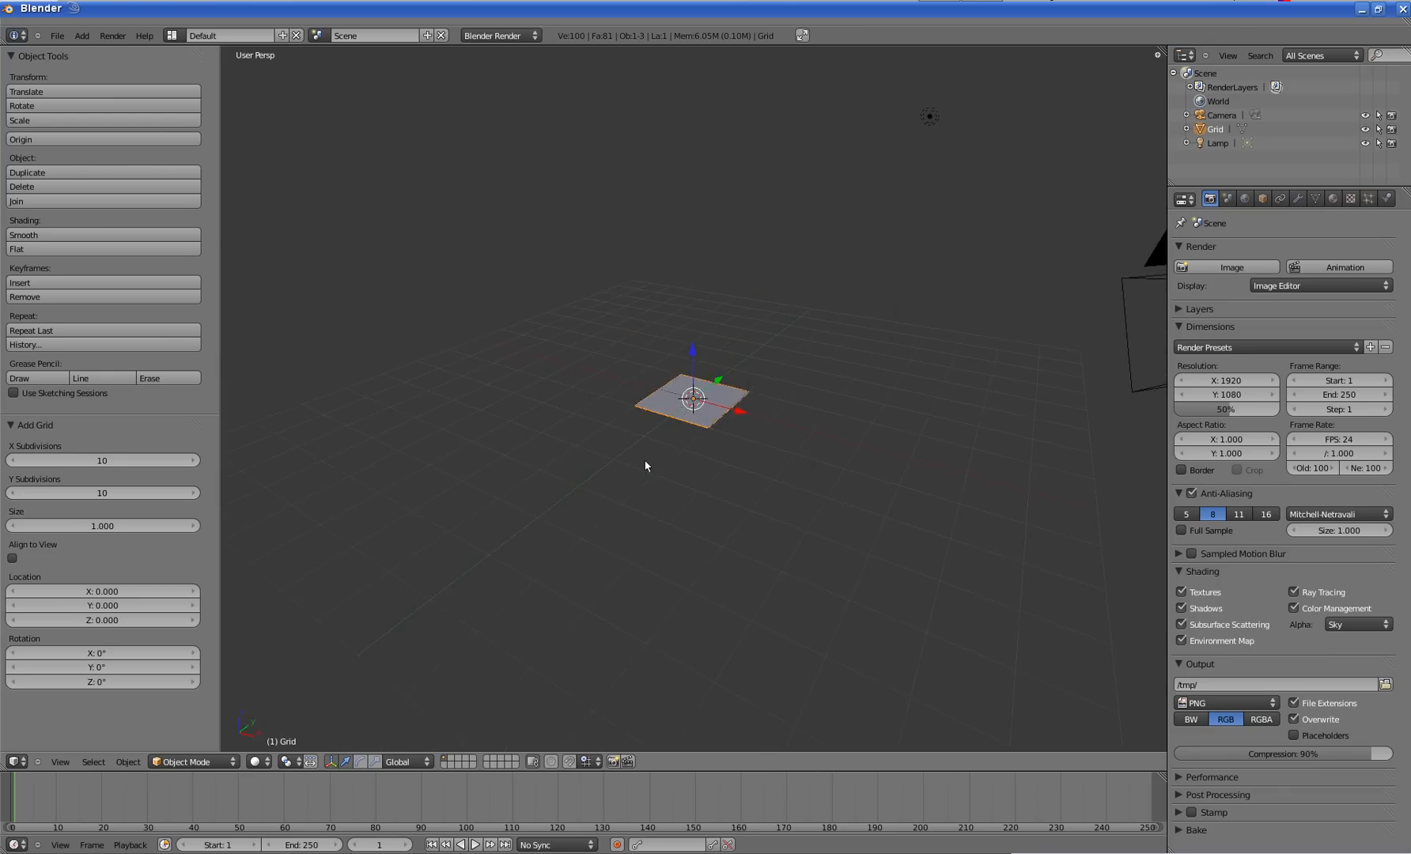
click(332, 762)
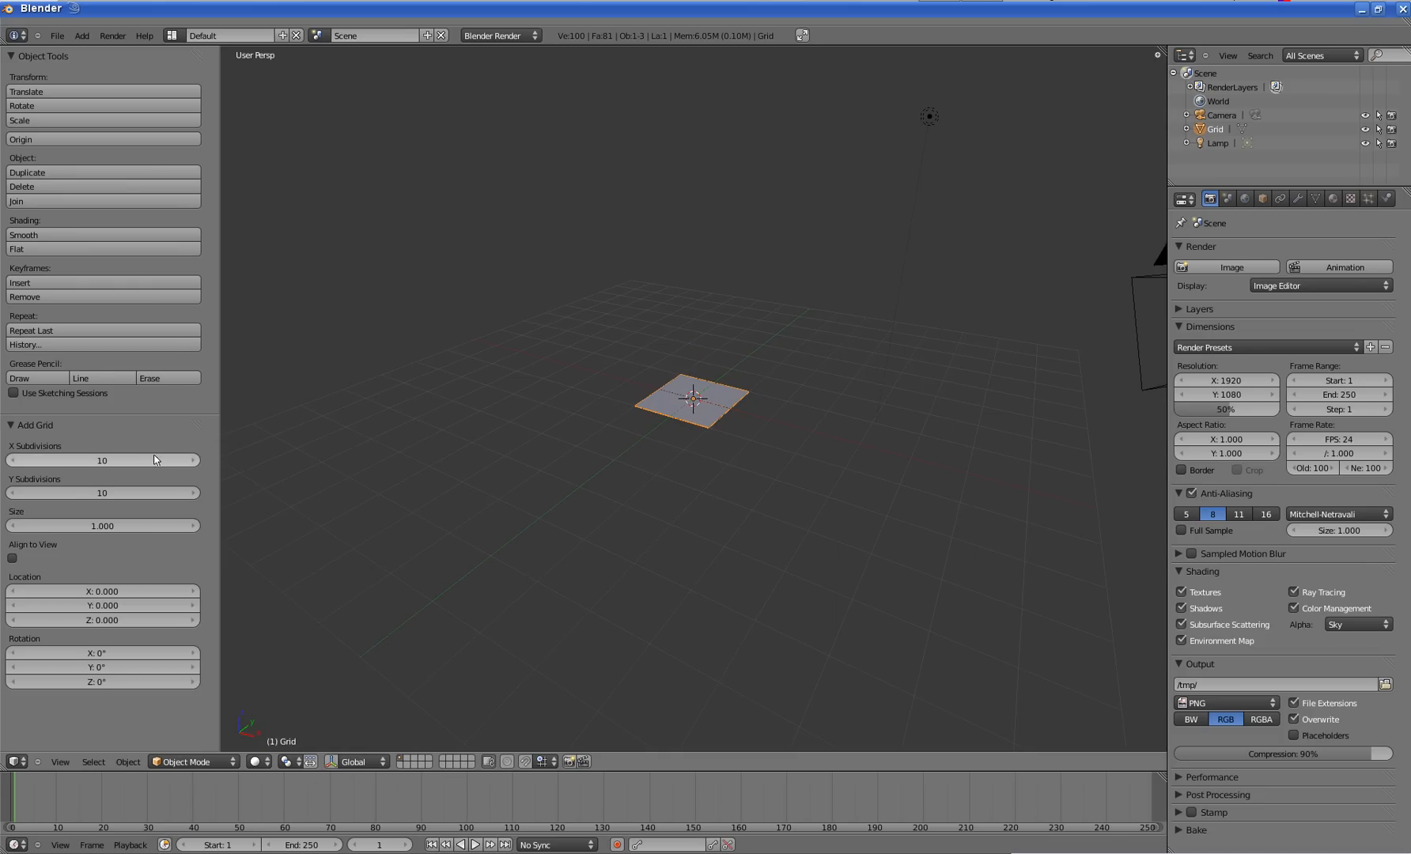
drag(144, 528, 661, 529)
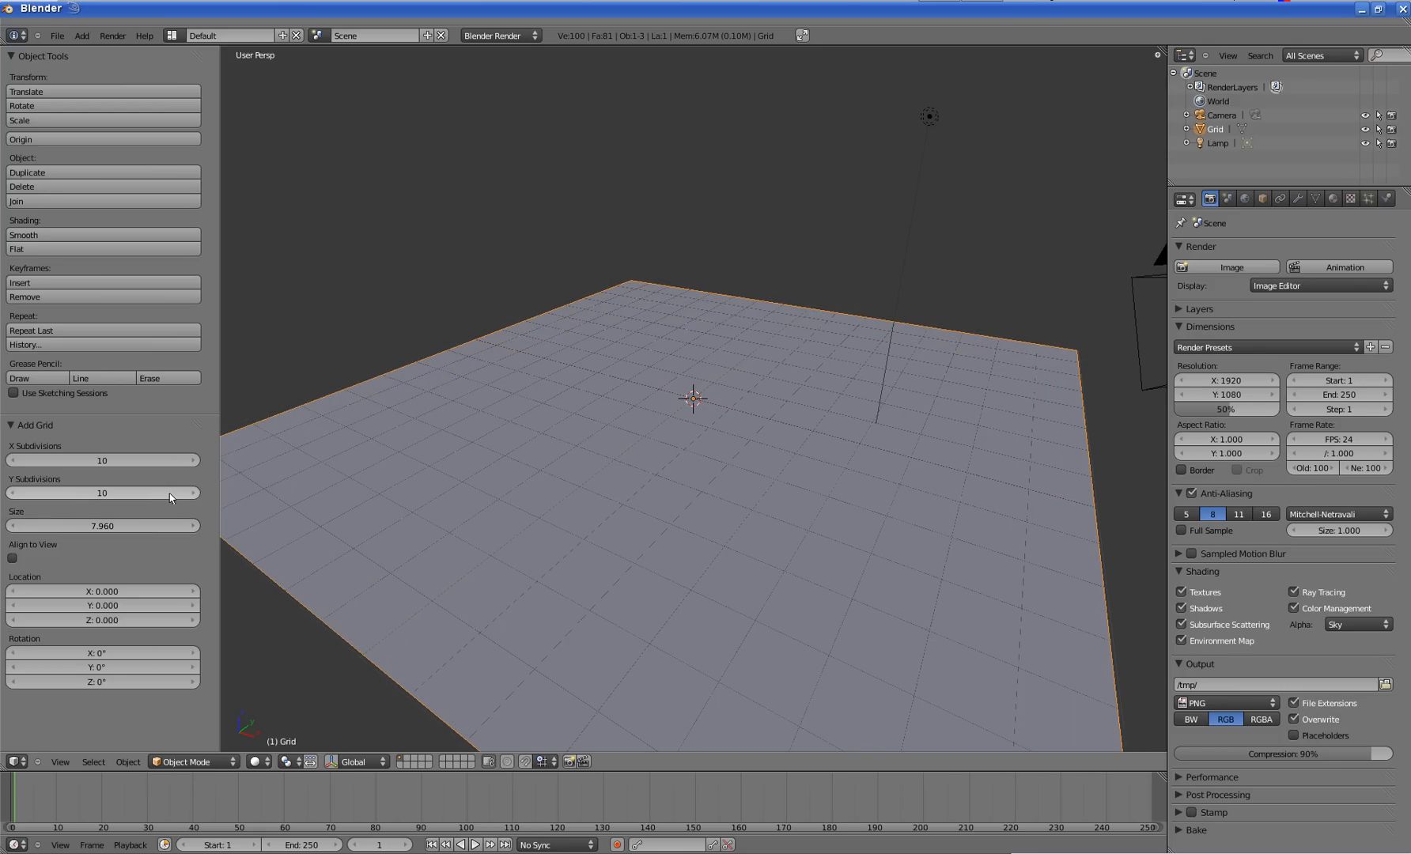
scroll(633, 409, down, 4)
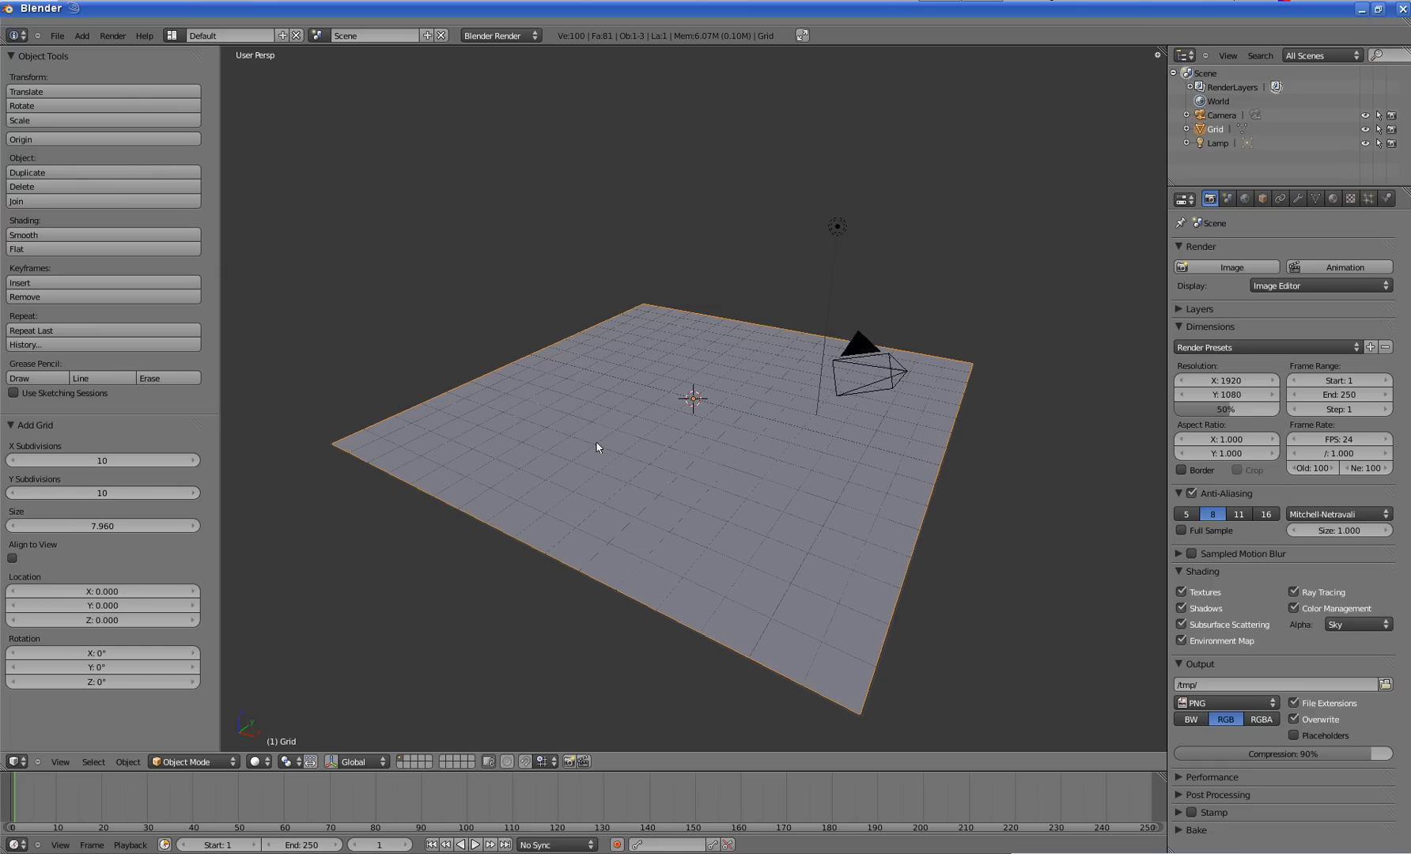
- Switch the viewport shading to Wireframe and show the 3D view's Properties region, widened for readability
click(257, 761)
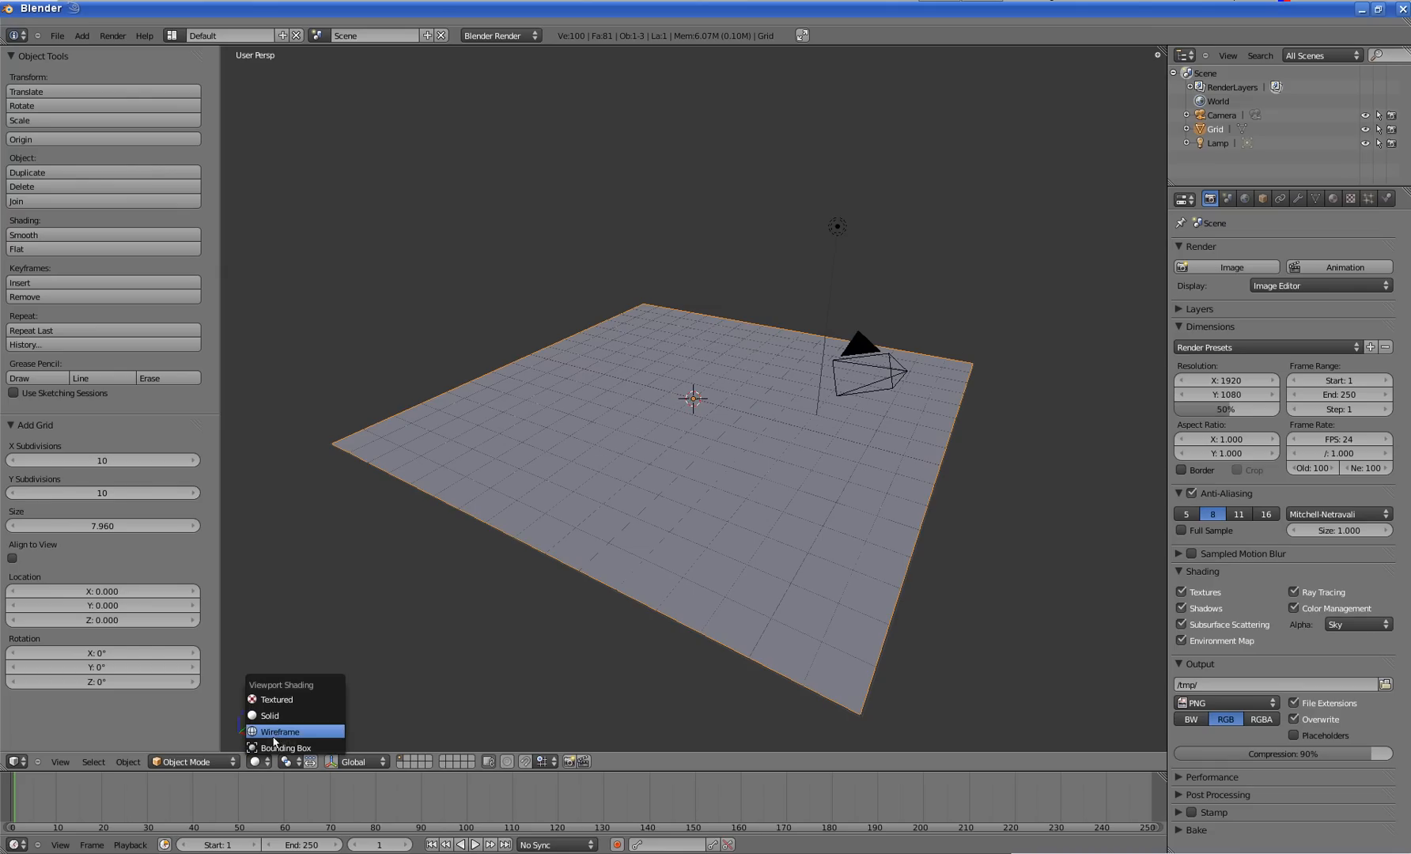
click(276, 731)
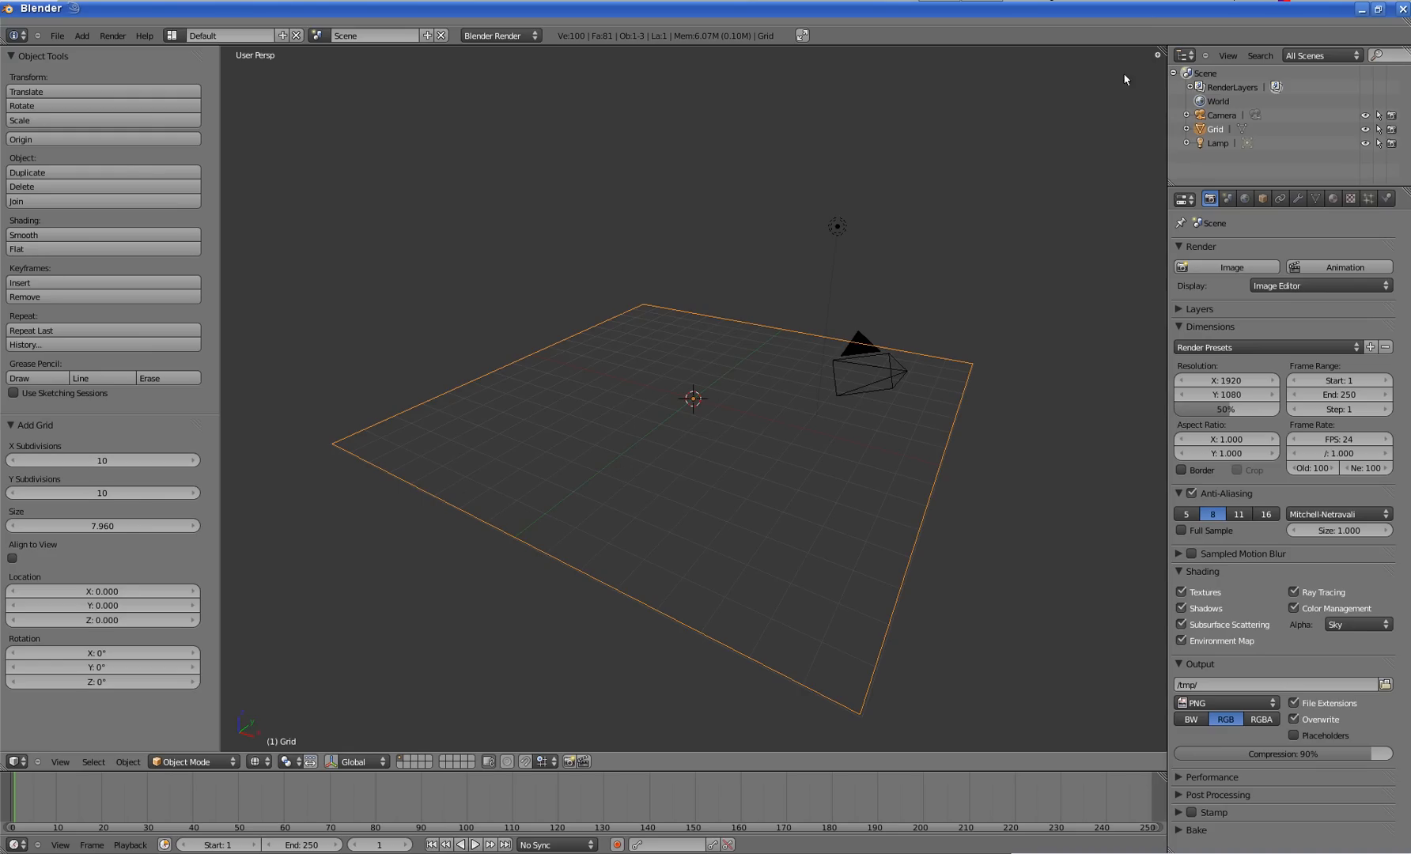
click(63, 762)
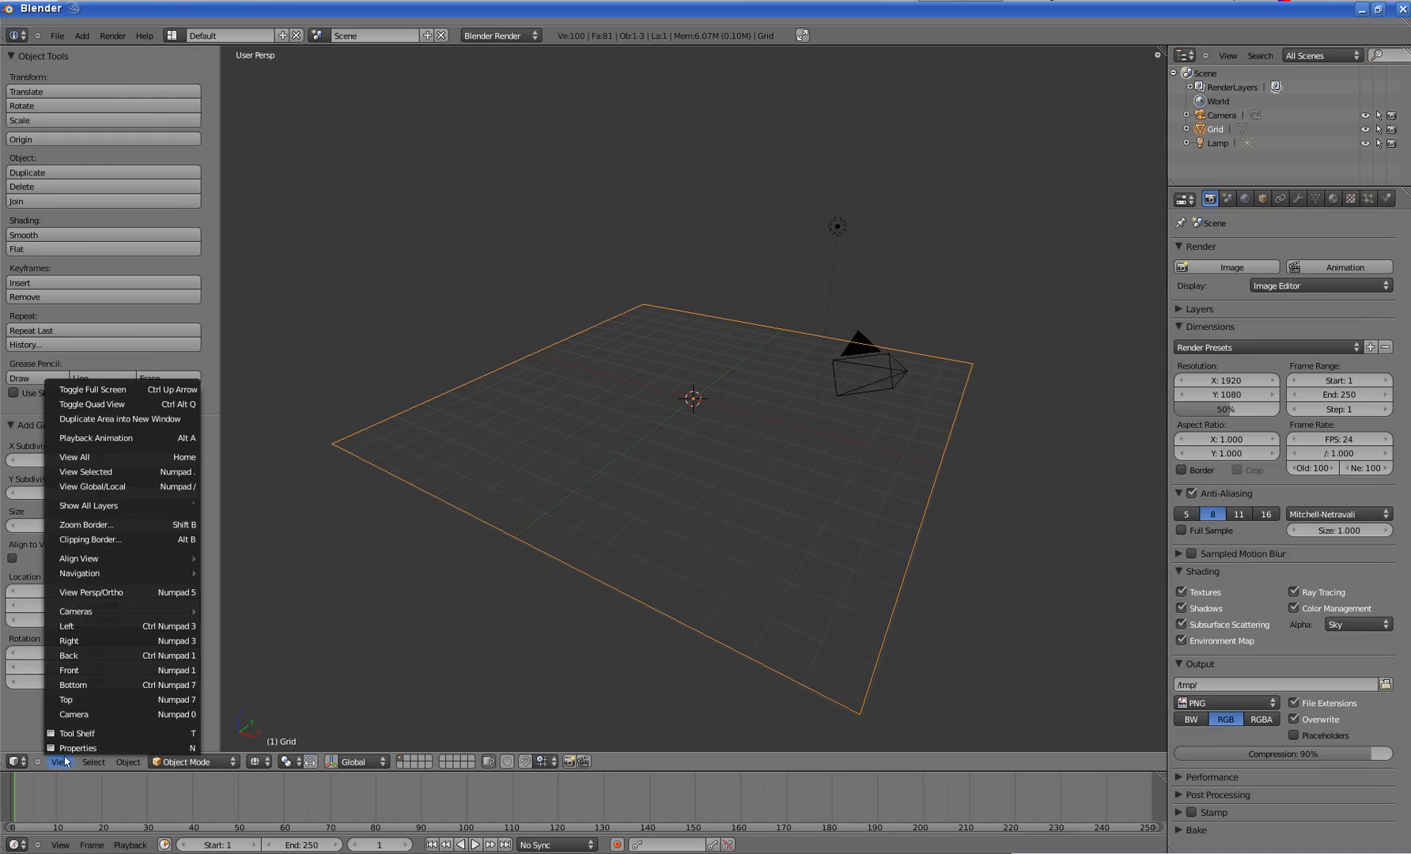
click(74, 751)
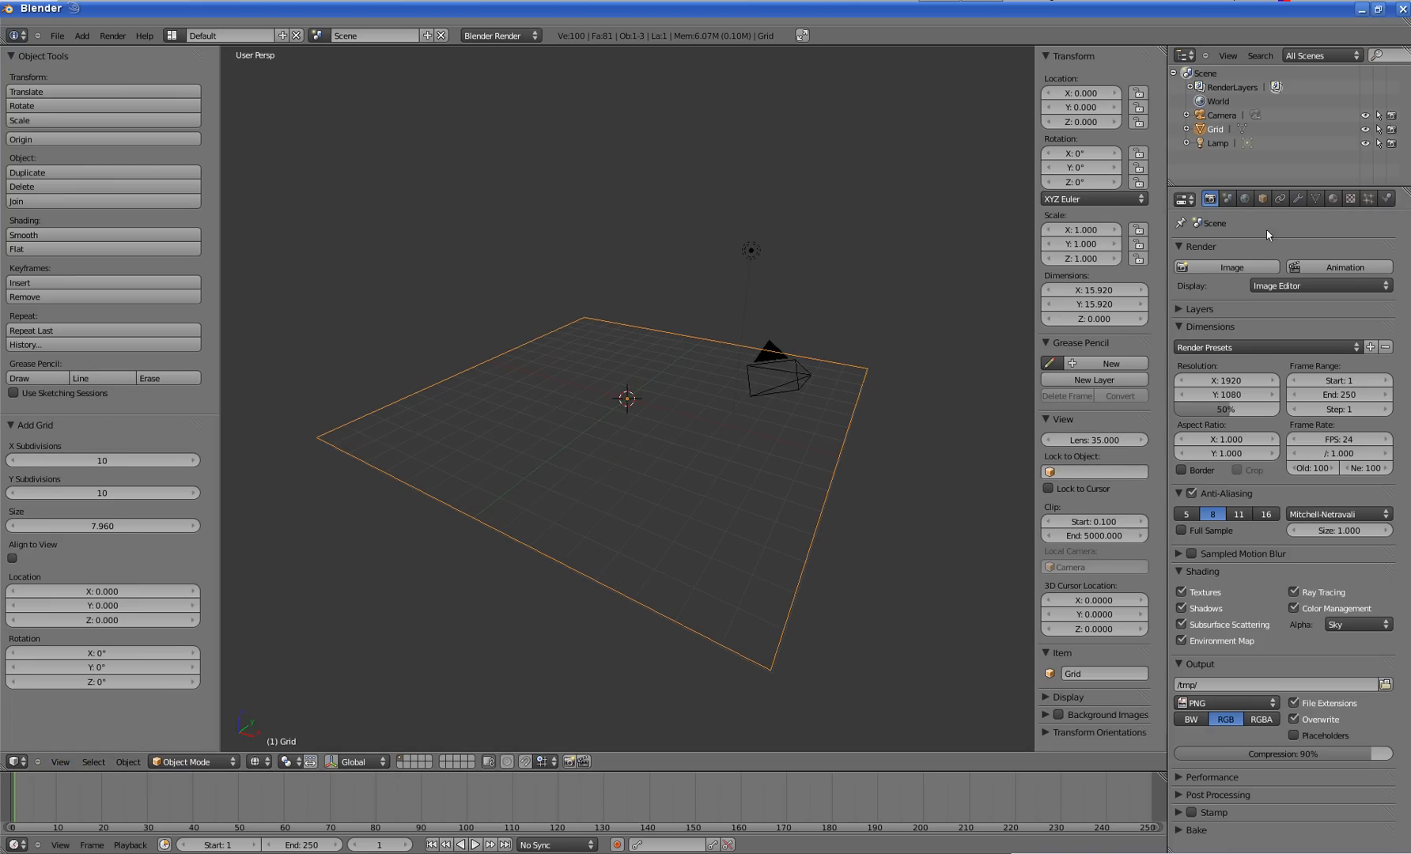
drag(1036, 224, 939, 229)
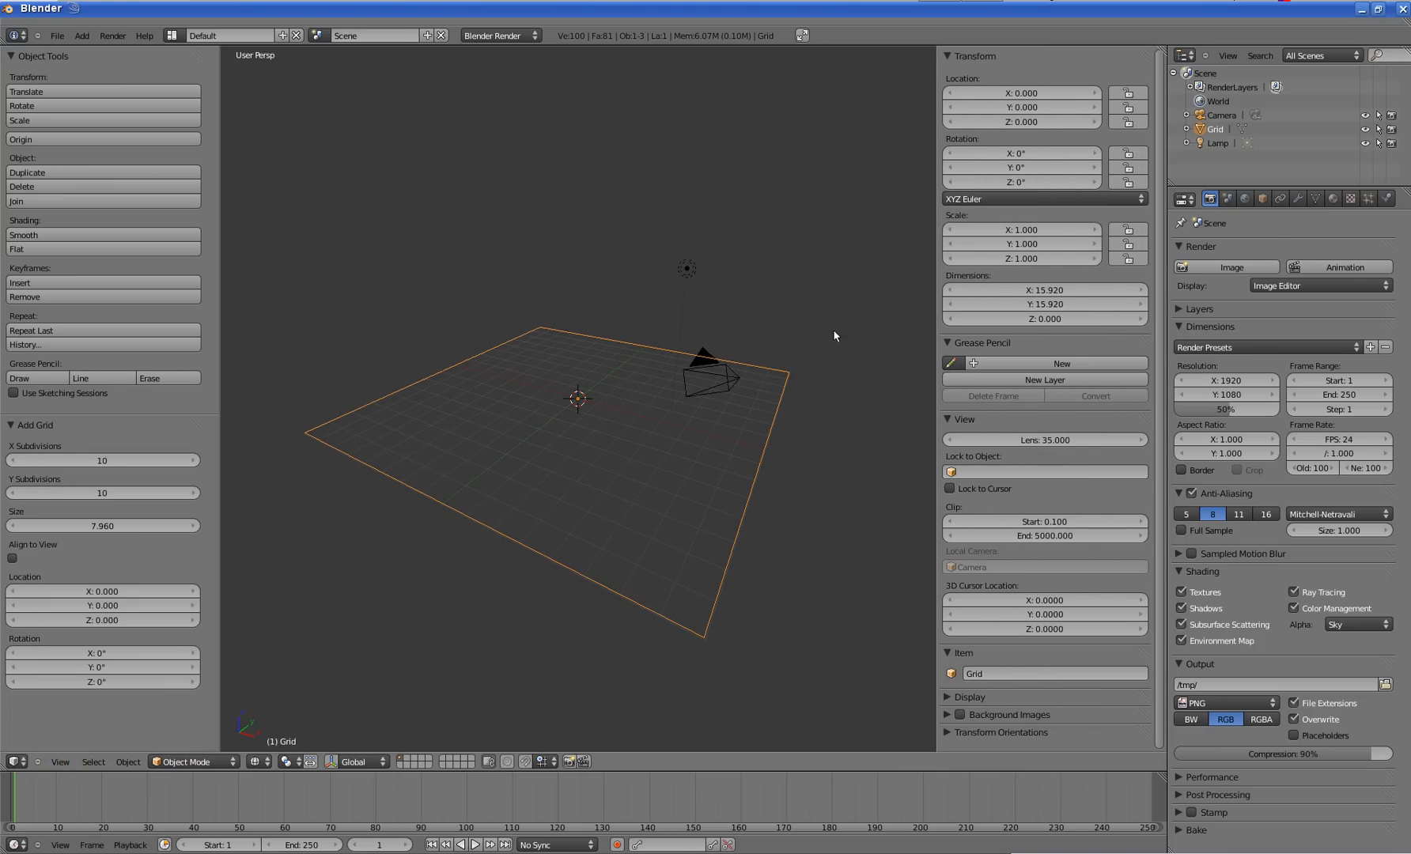
- Collapse the Transform, Grease Pencil and View sections, and enable All Edges in the expanded Display settings
click(955, 56)
click(954, 77)
click(952, 92)
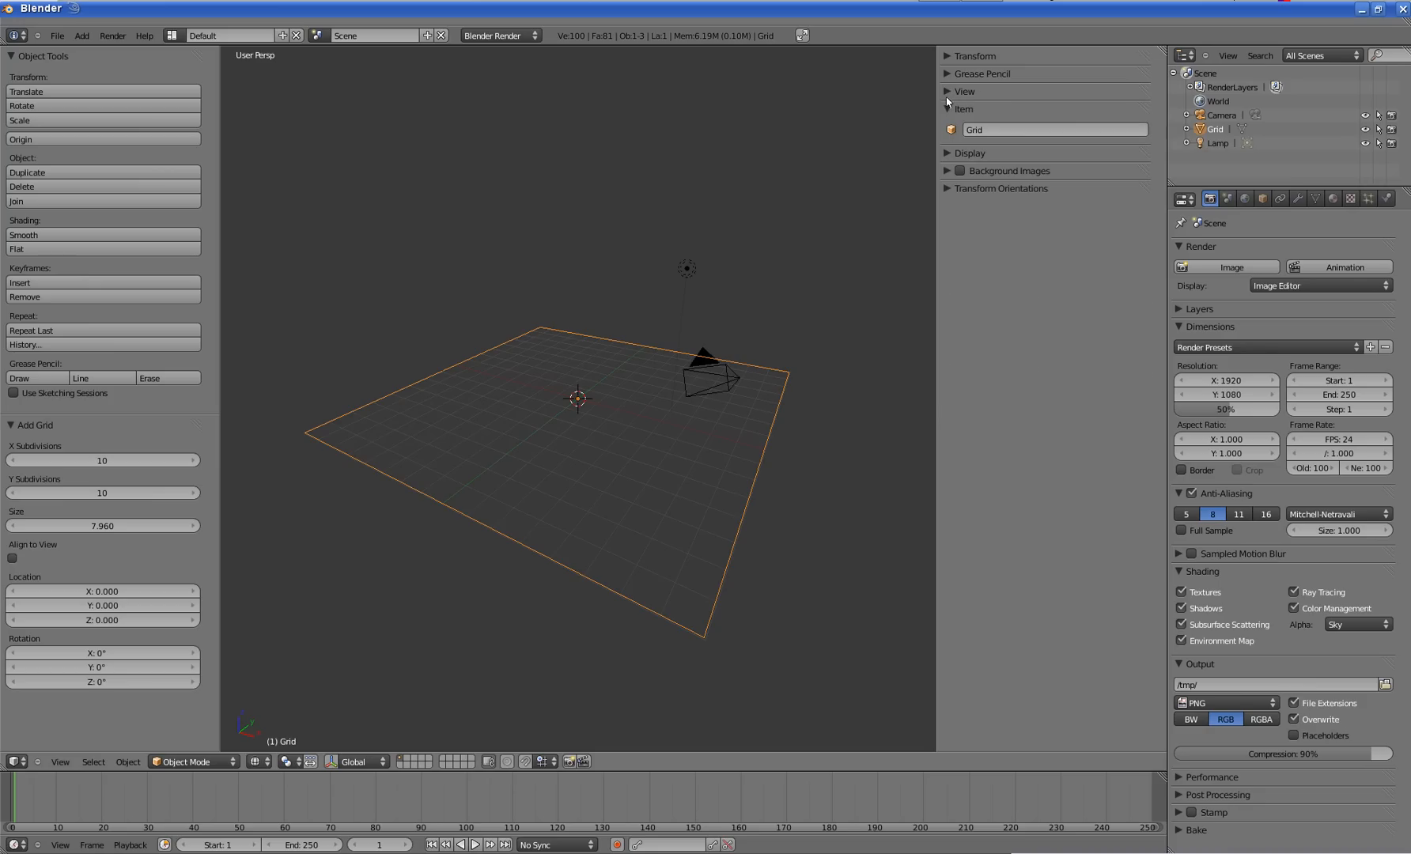
click(952, 152)
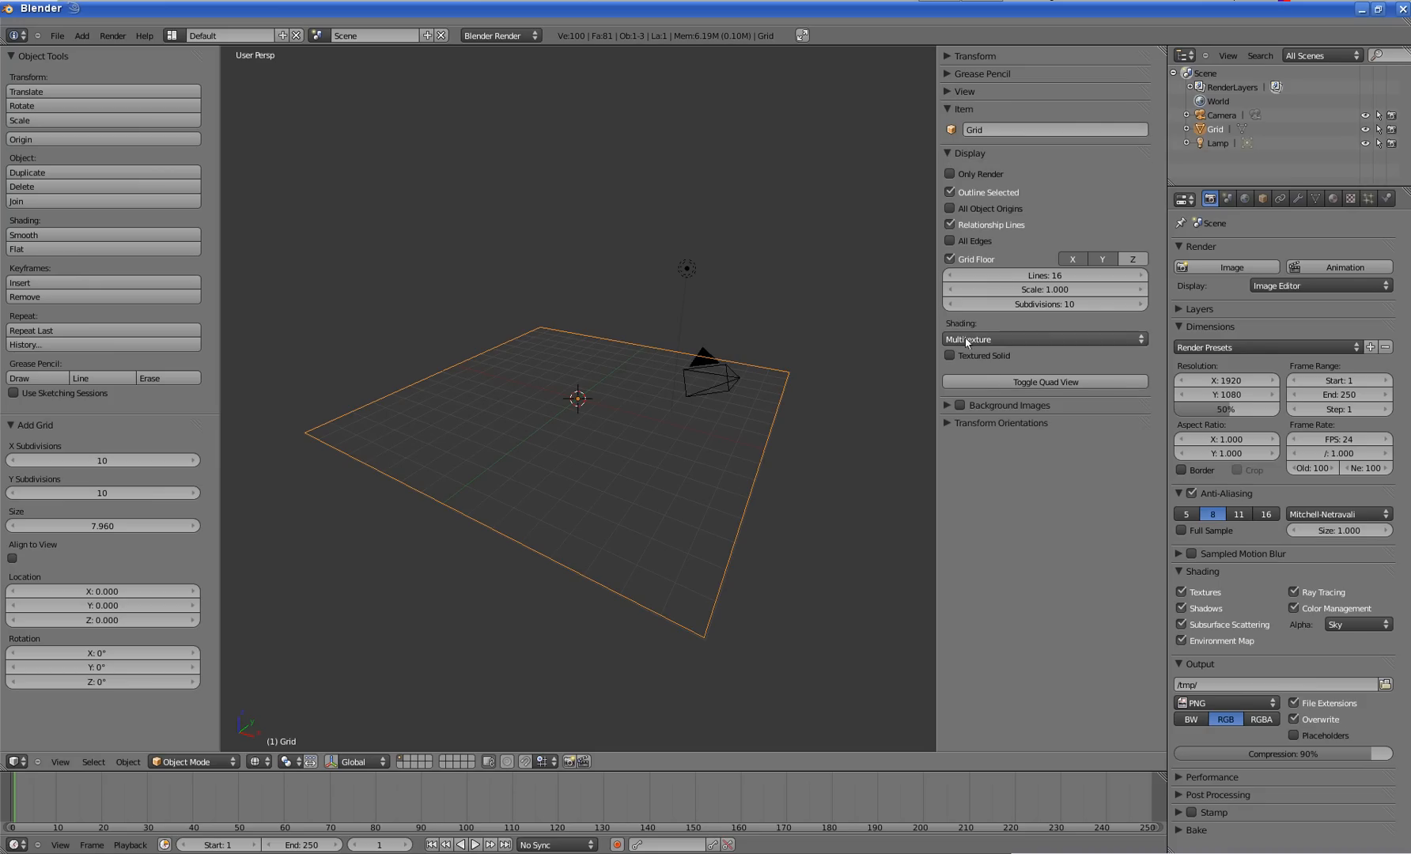
click(950, 241)
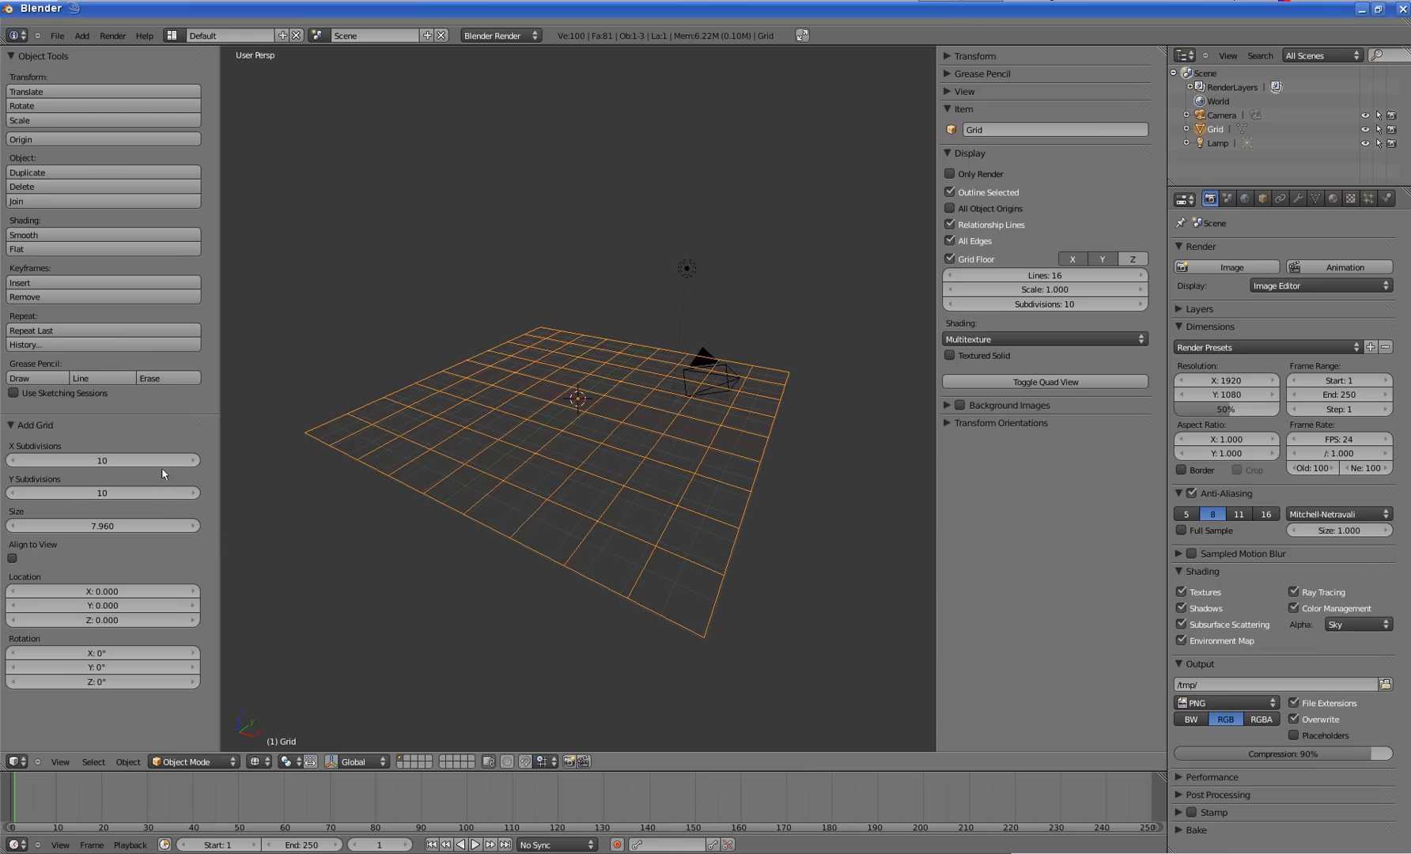
- Set the grid's X and Y subdivisions to 64 each
drag(126, 465, 231, 460)
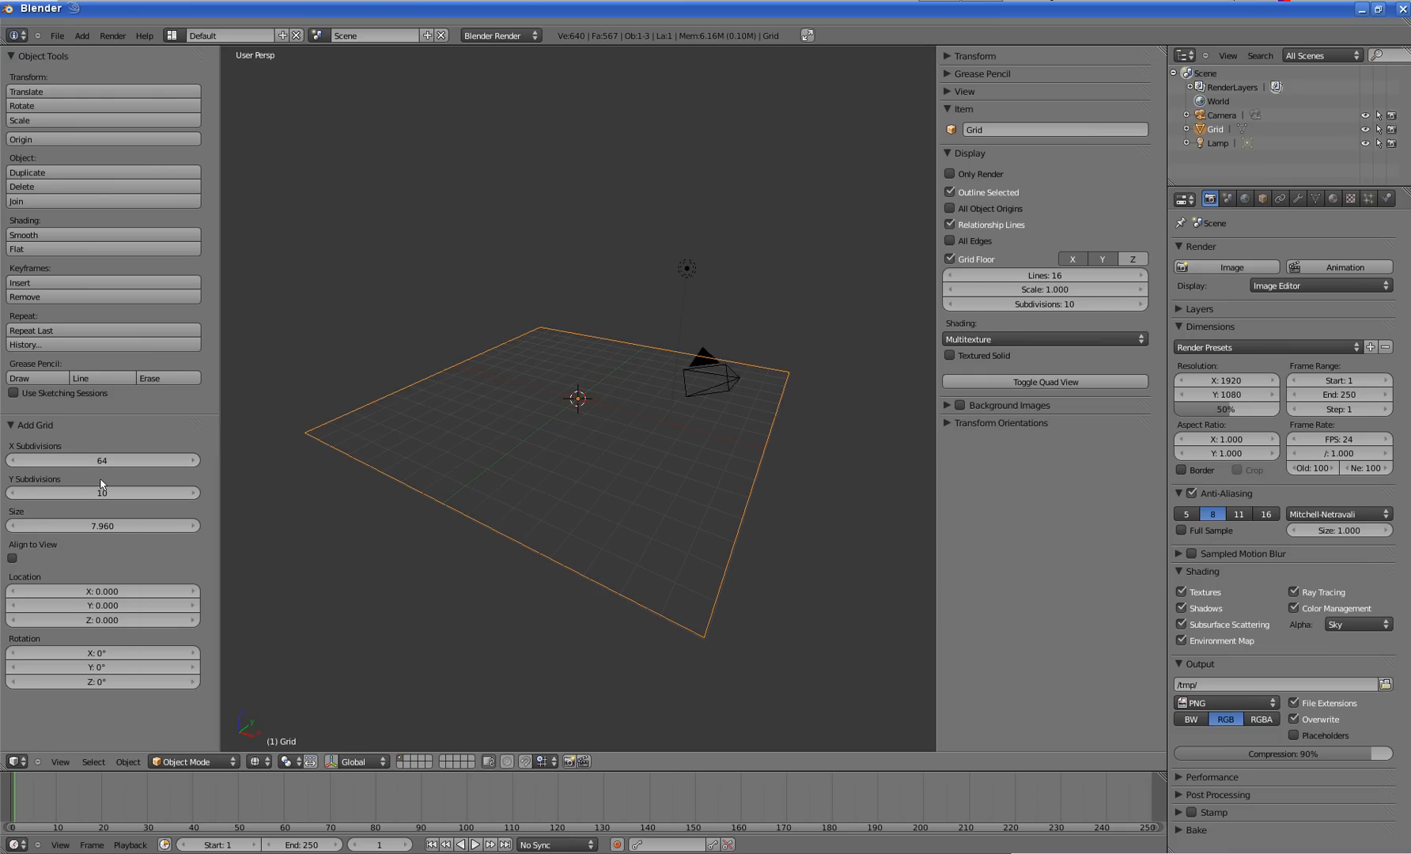
drag(101, 496, 198, 494)
right_click(170, 496)
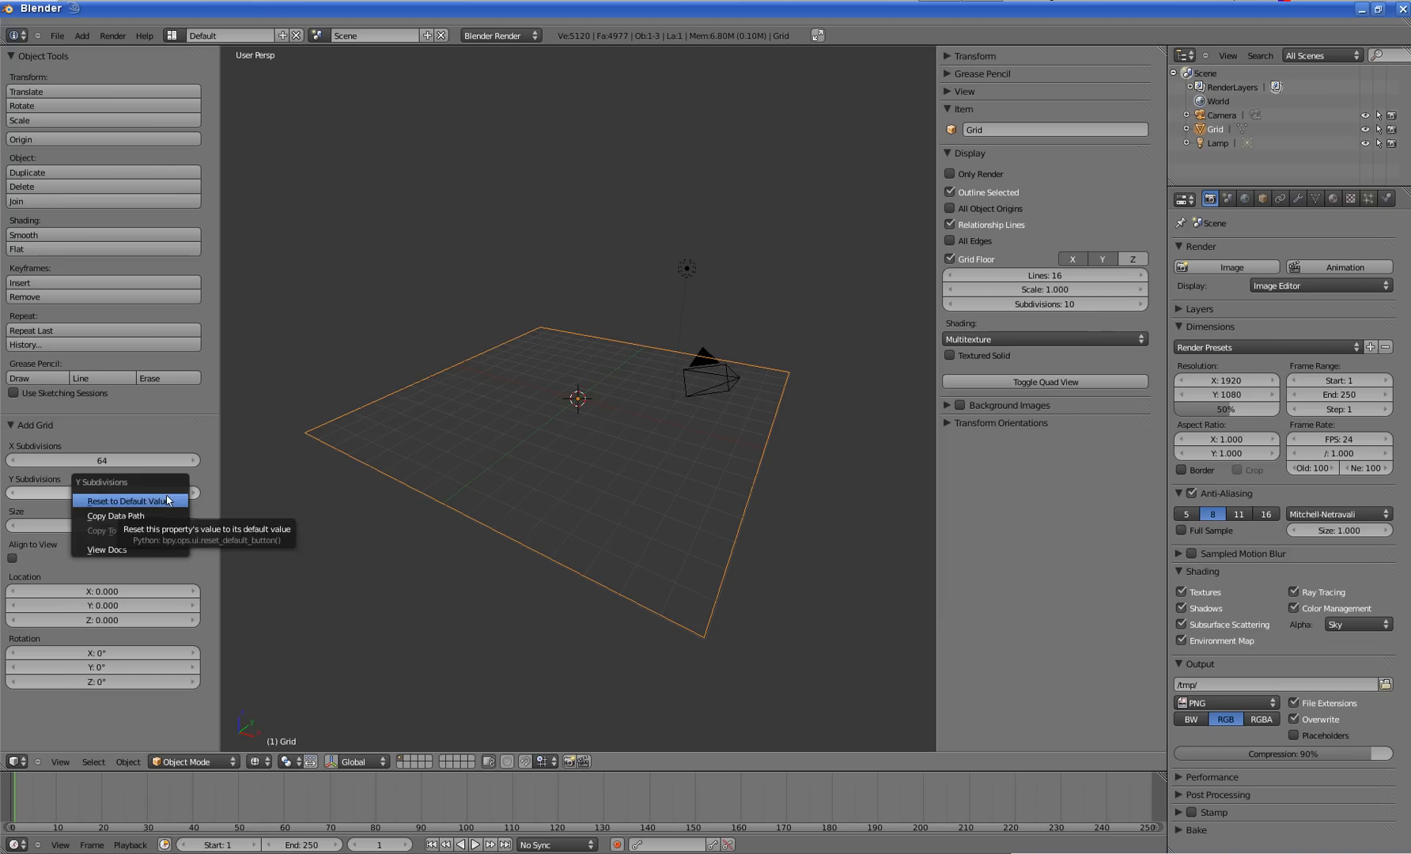
click(147, 510)
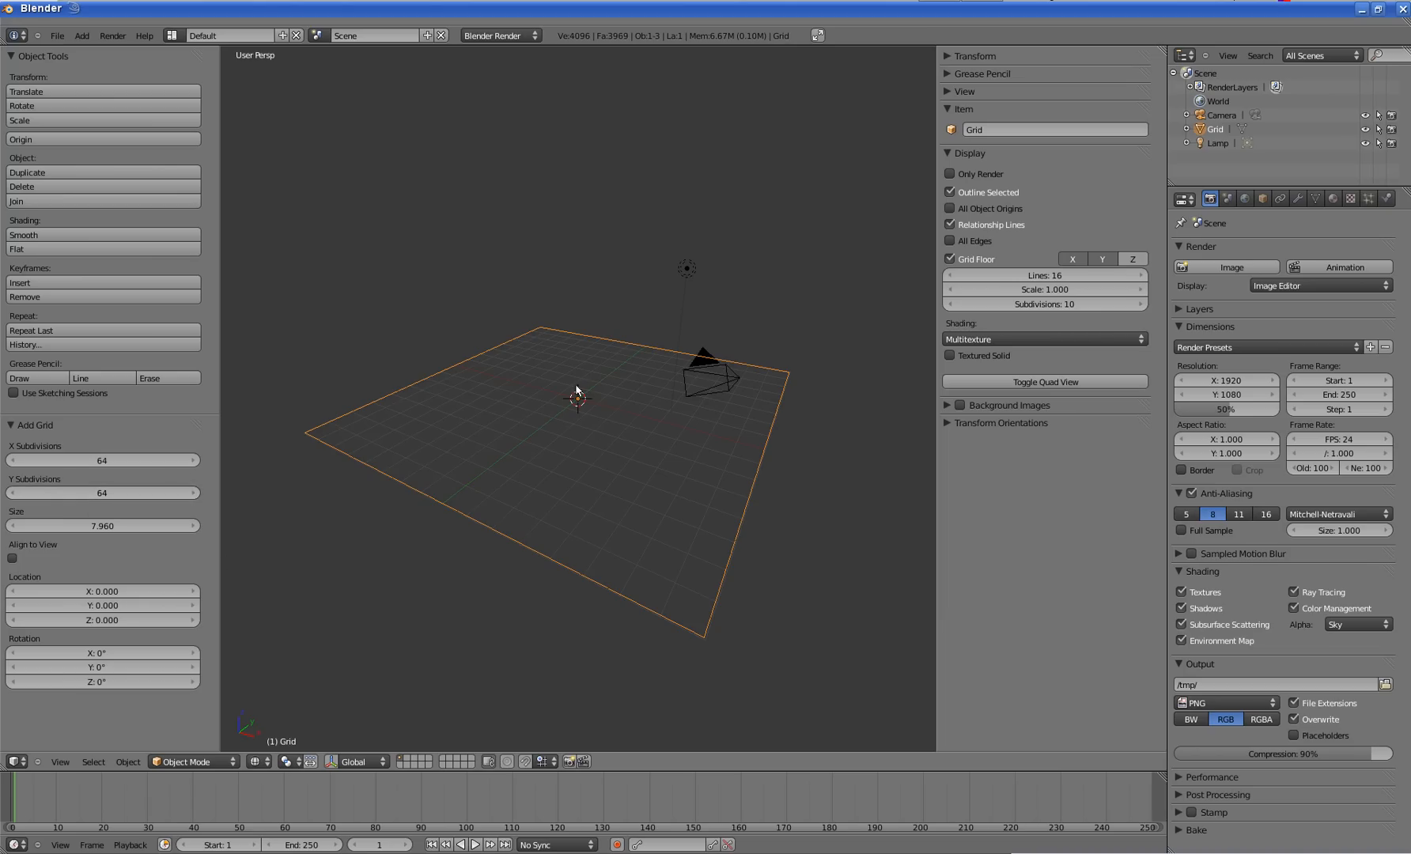
- Turn on All Edges again for the subdivided grid
middle_drag(576, 409, 708, 371)
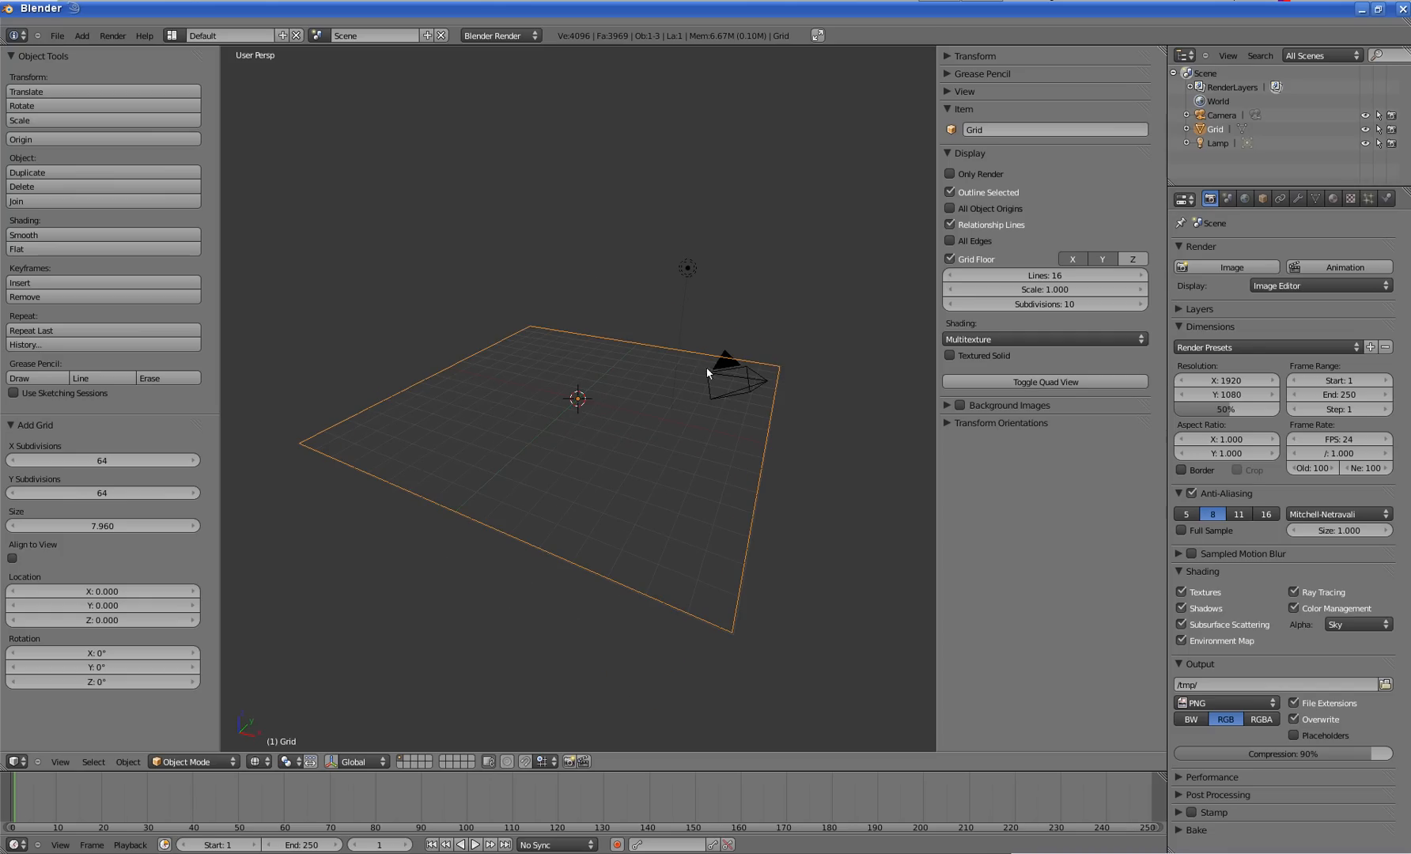
click(949, 241)
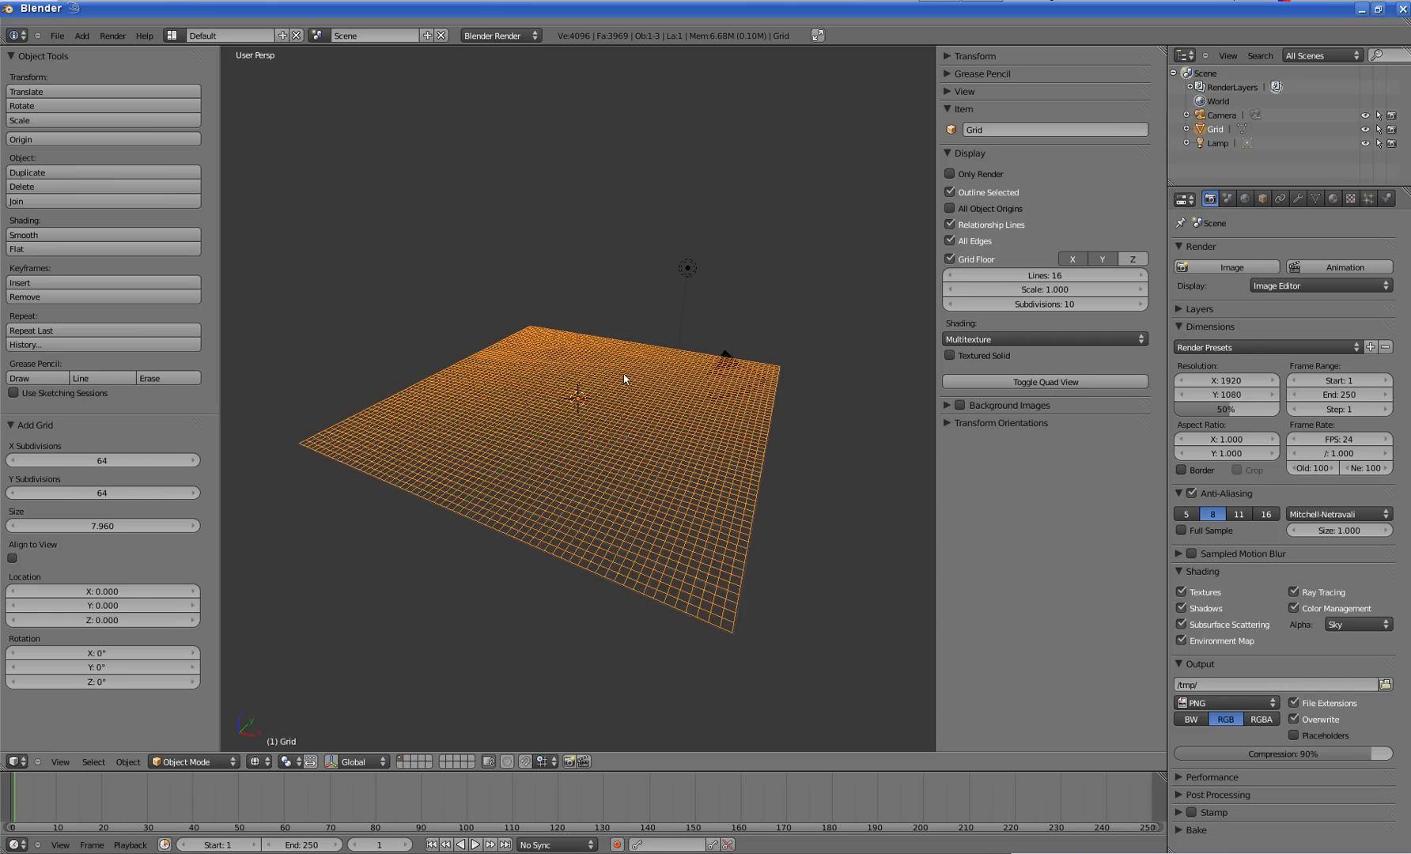
mouse_move(624, 378)
middle_down()
mouse_move(623, 422)
mouse_move(620, 403)
mouse_move(601, 456)
mouse_move(603, 383)
middle_up()
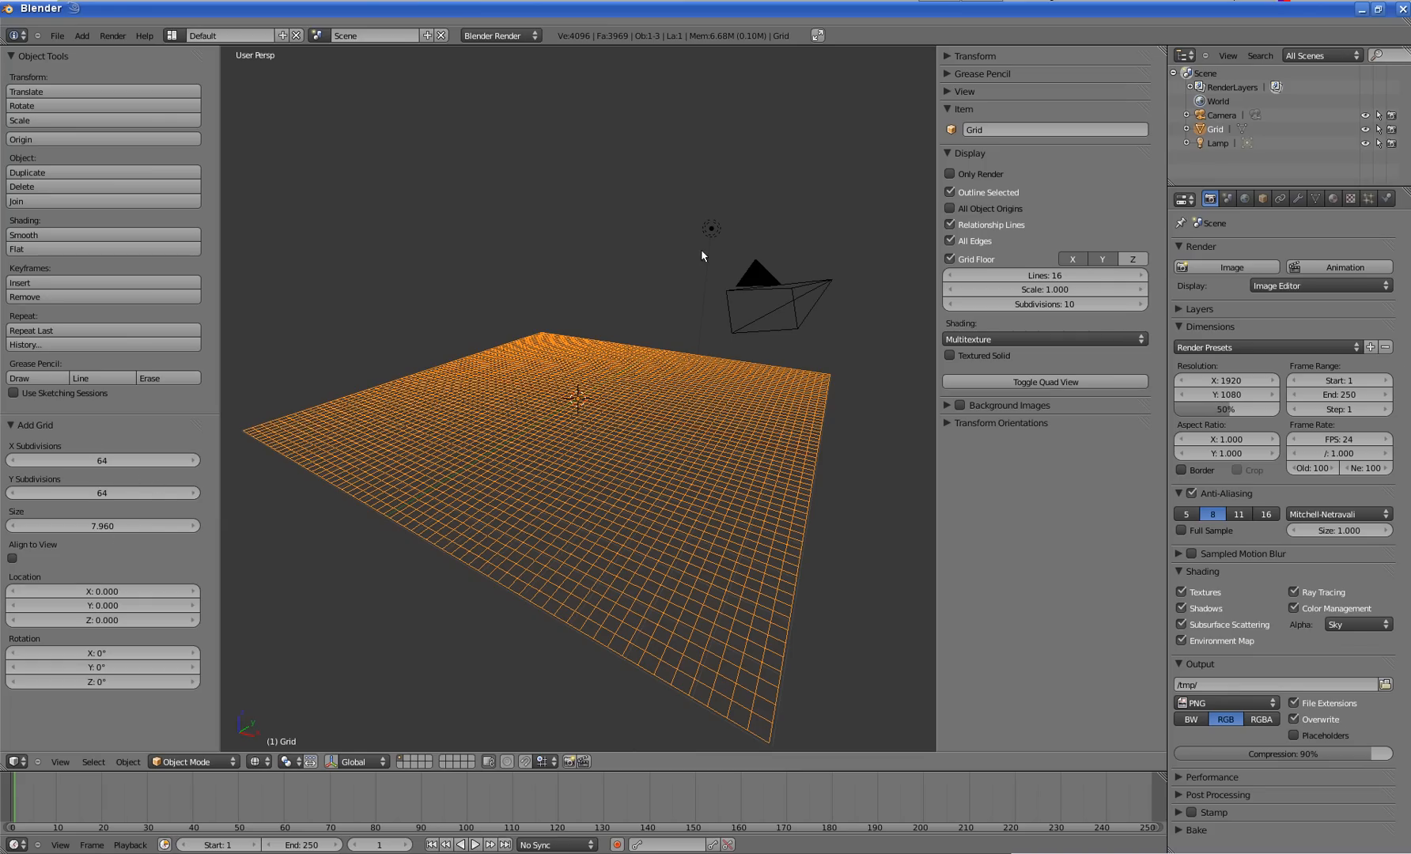
- Move the lamp by X -2.585, Y -1.346, Z 0.689 and look through the Translate operator's settings
right_click(710, 231)
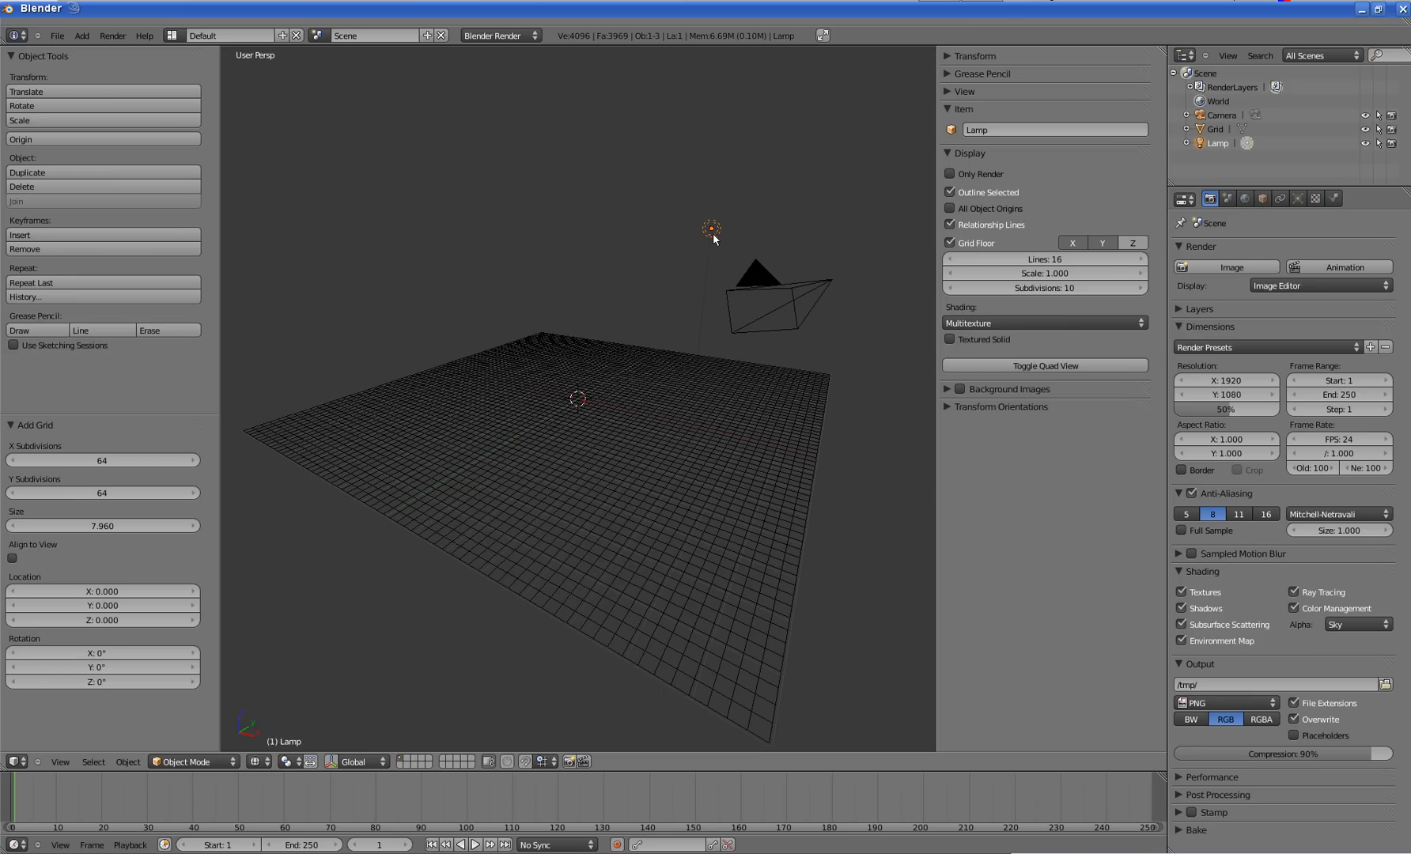
key(g)
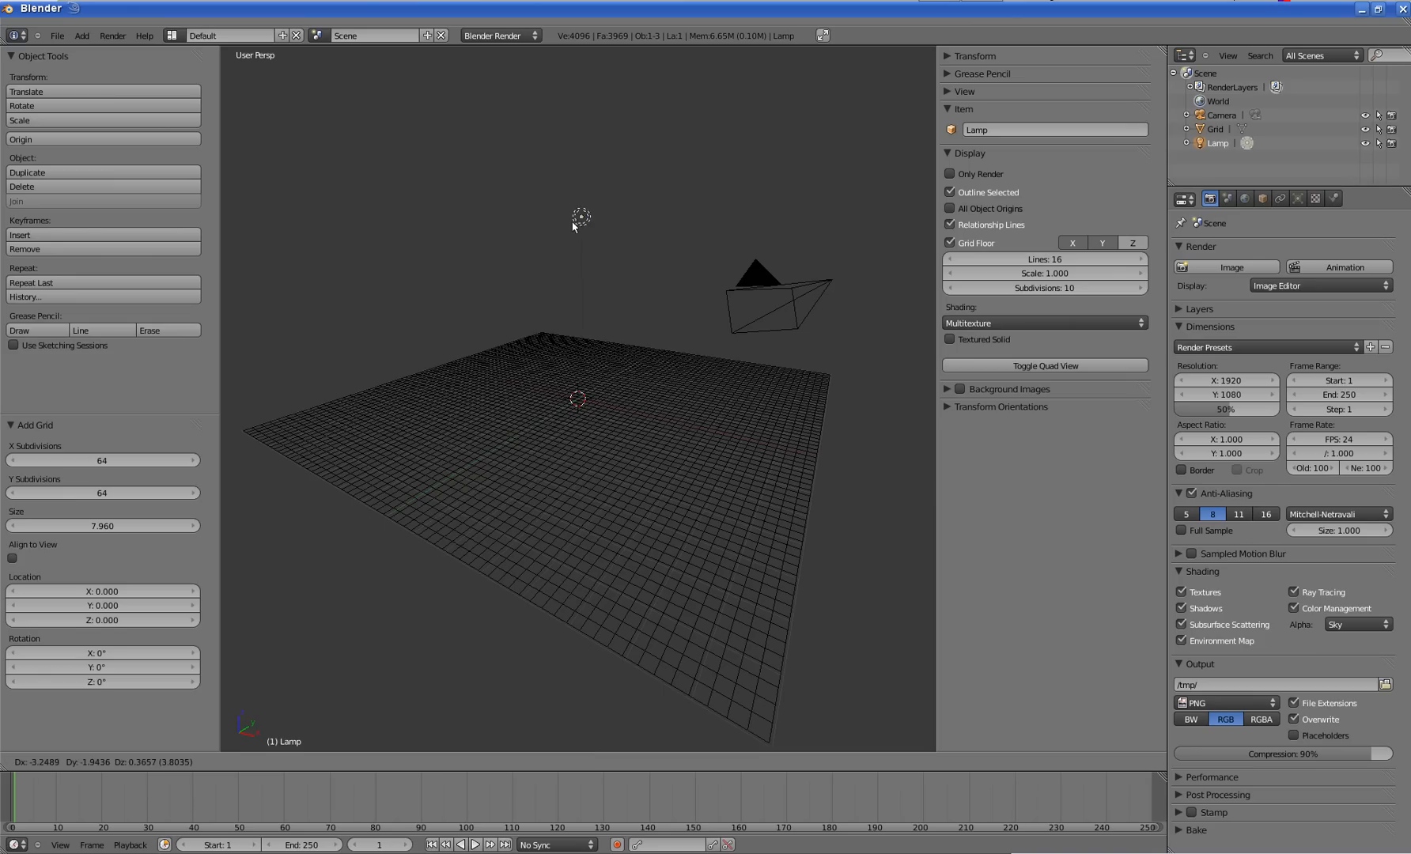
click(605, 212)
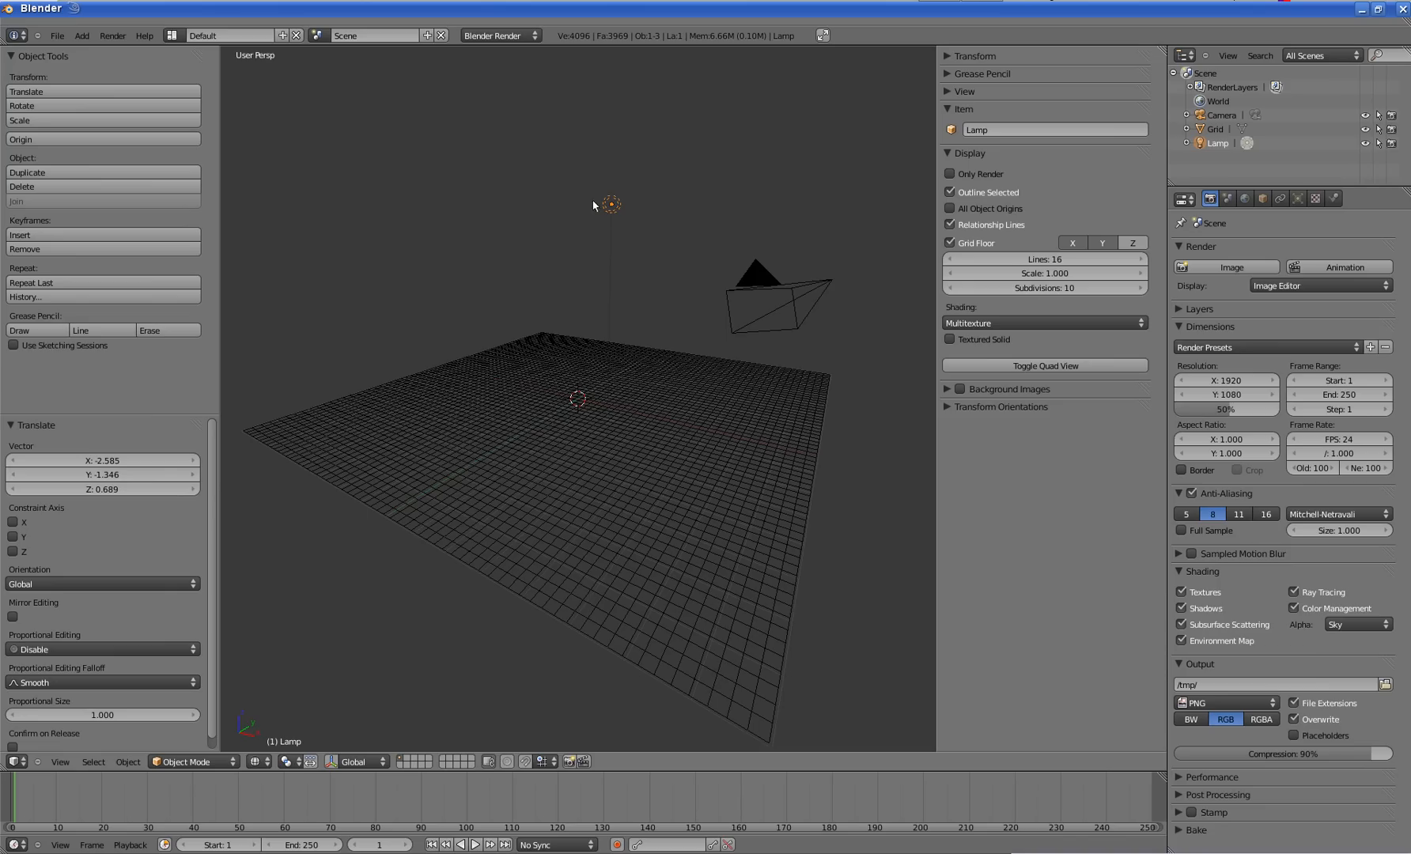
scroll(119, 540, down, 1)
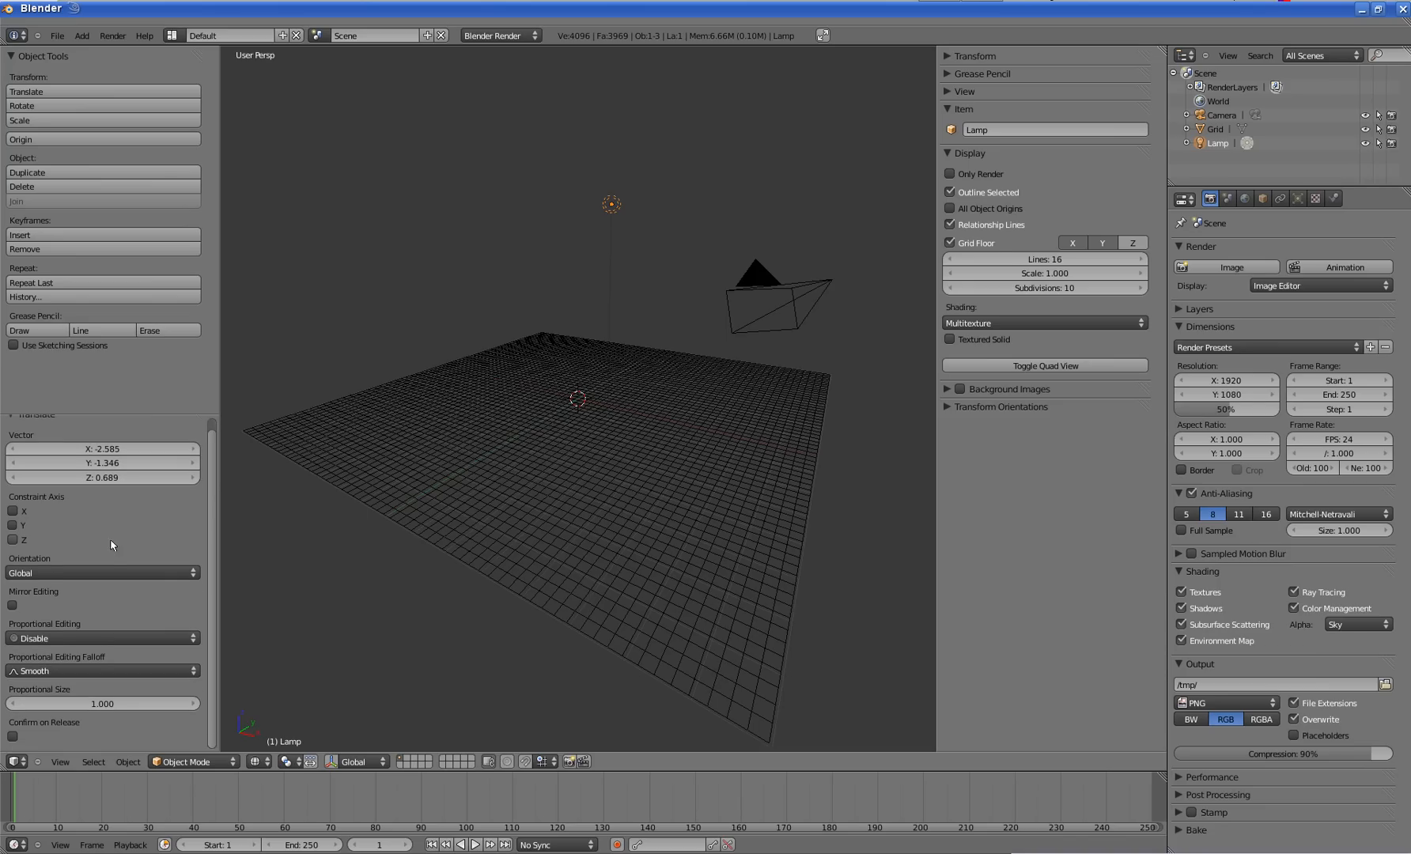
scroll(118, 539, up, 1)
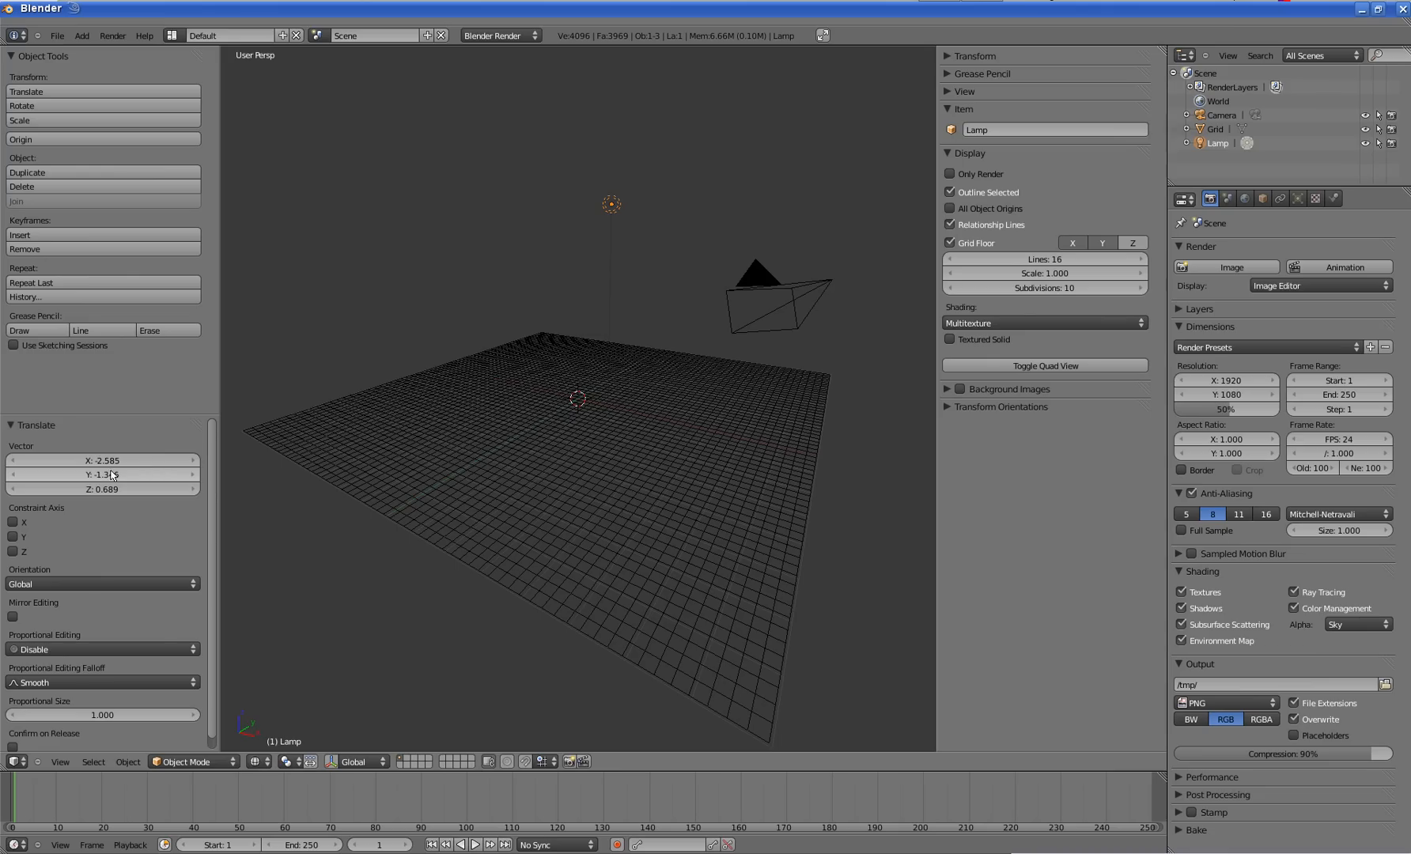
scroll(79, 512, down, 1)
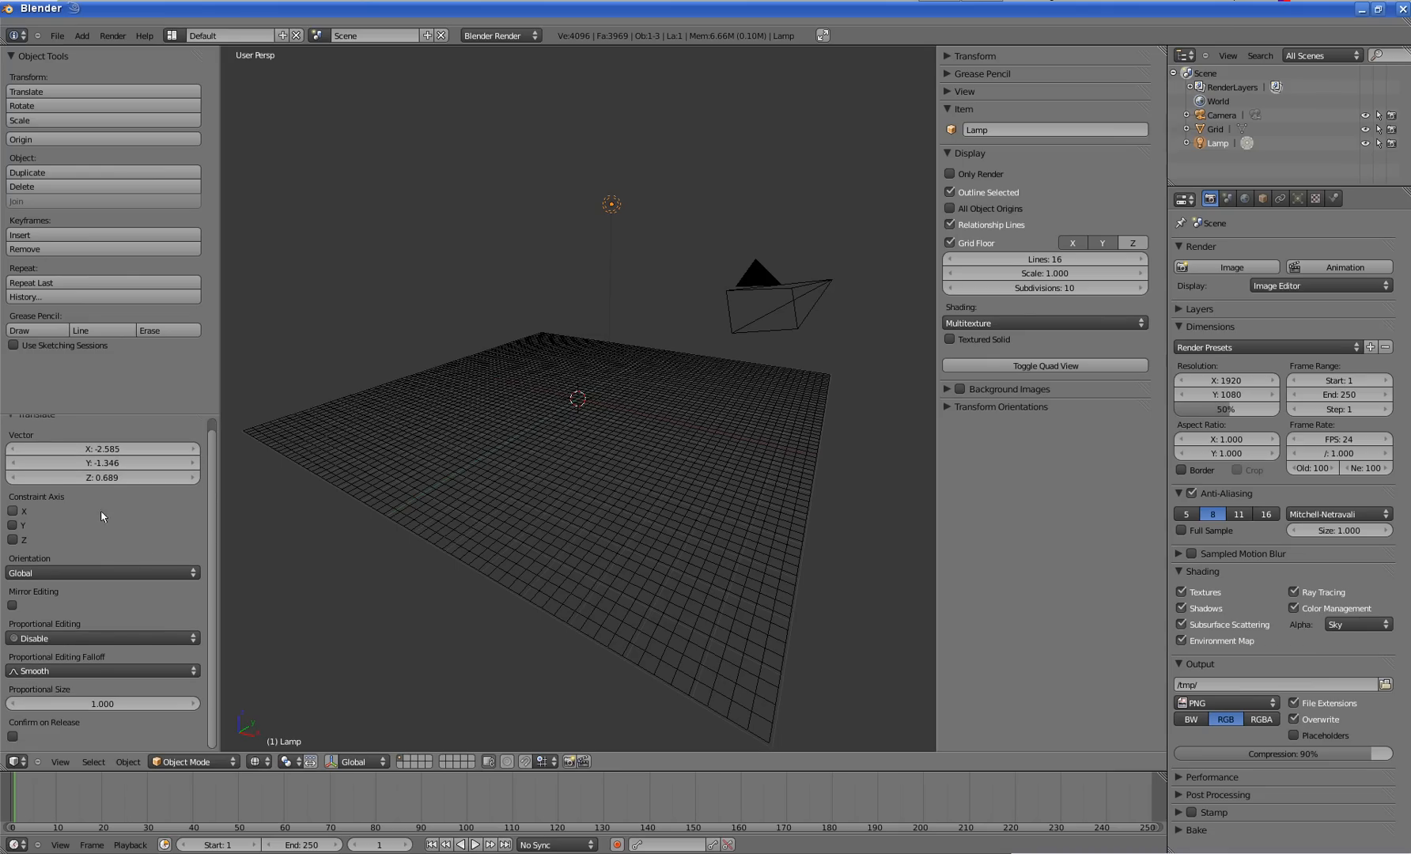
scroll(104, 516, up, 1)
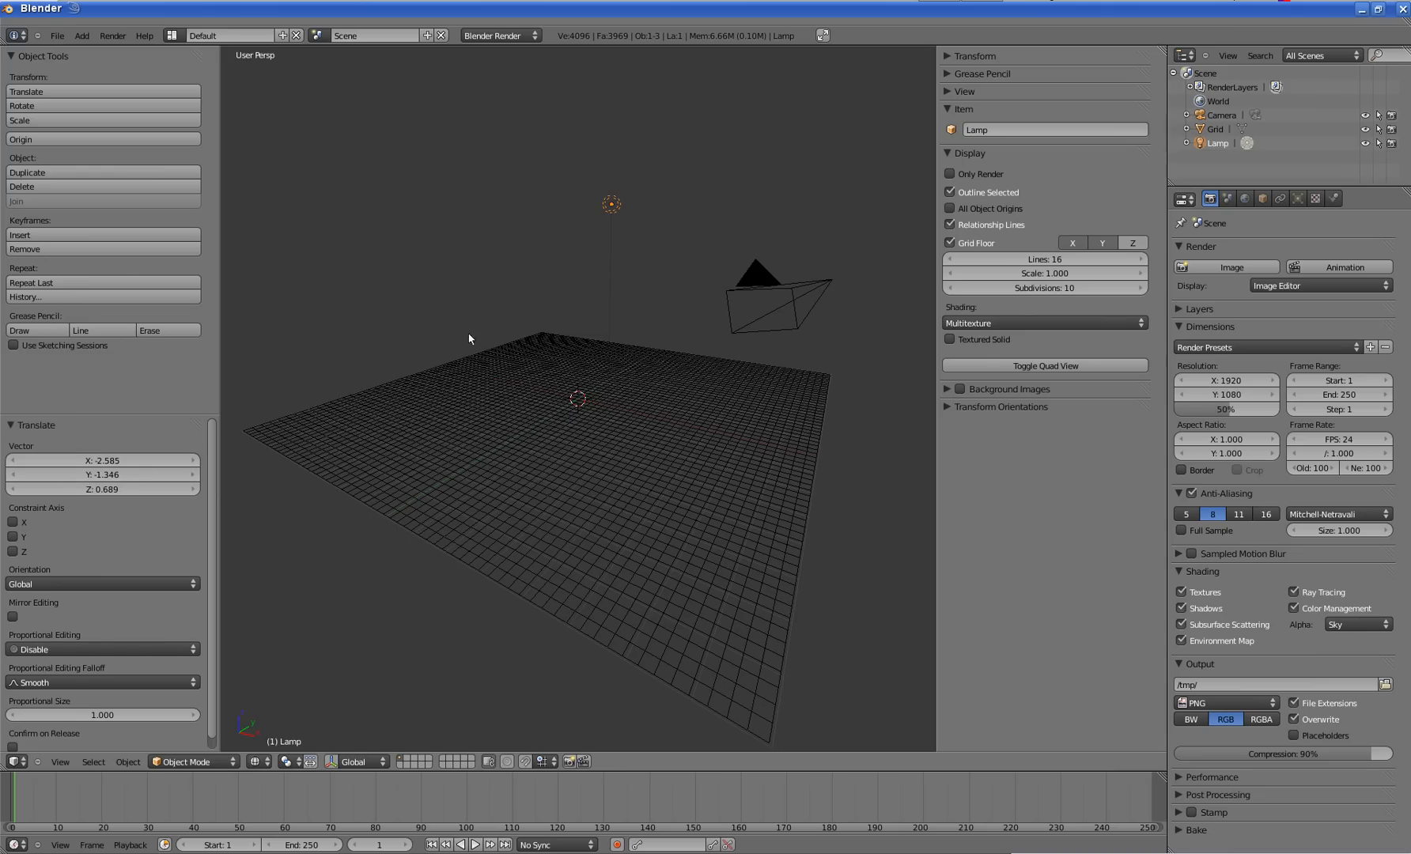
- Hide the lamp and the camera in the viewport, leaving only the selected grid visible
right_click(567, 400)
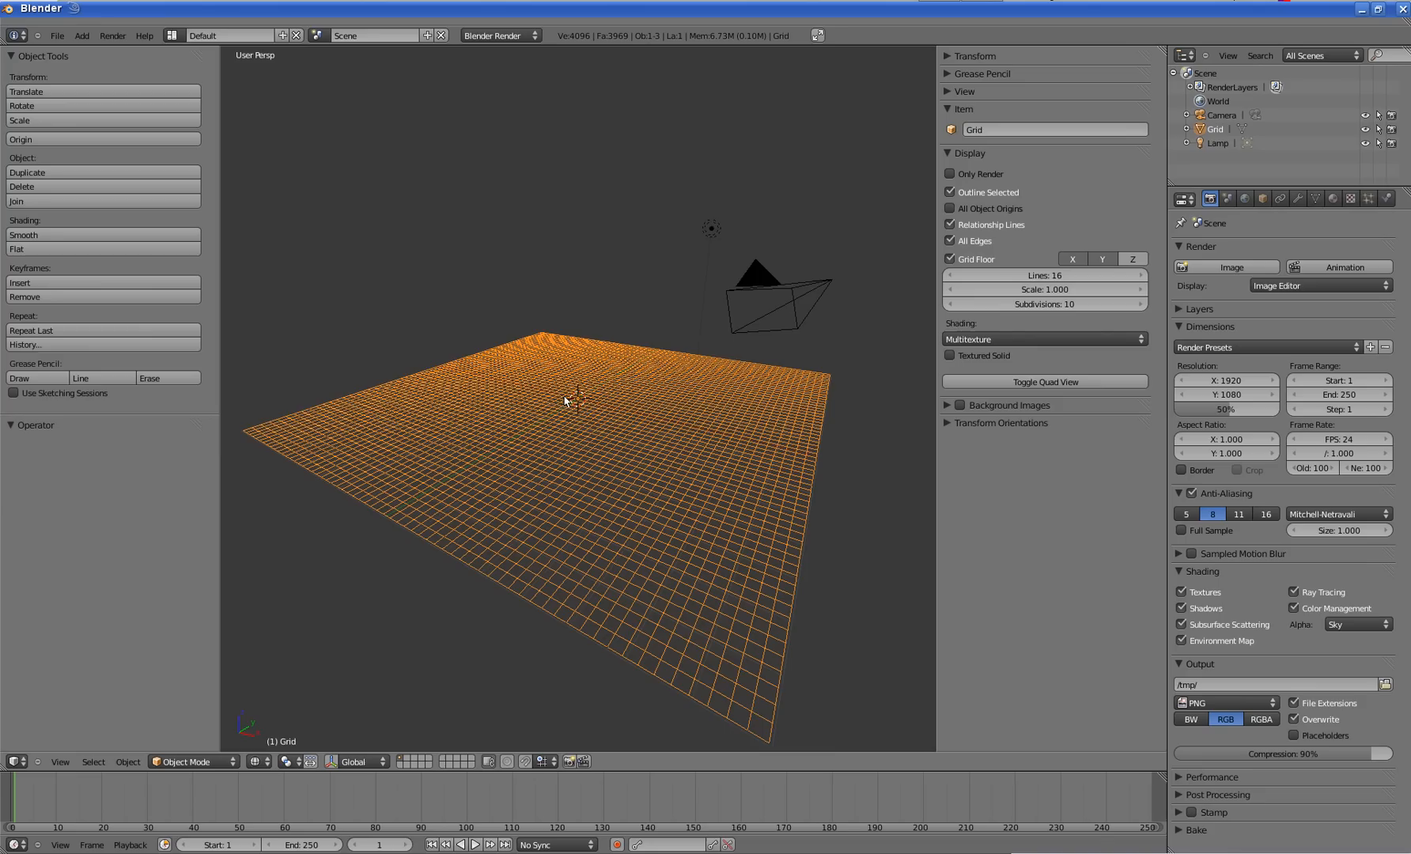
scroll(571, 405, up, 1)
scroll(571, 406, down, 3)
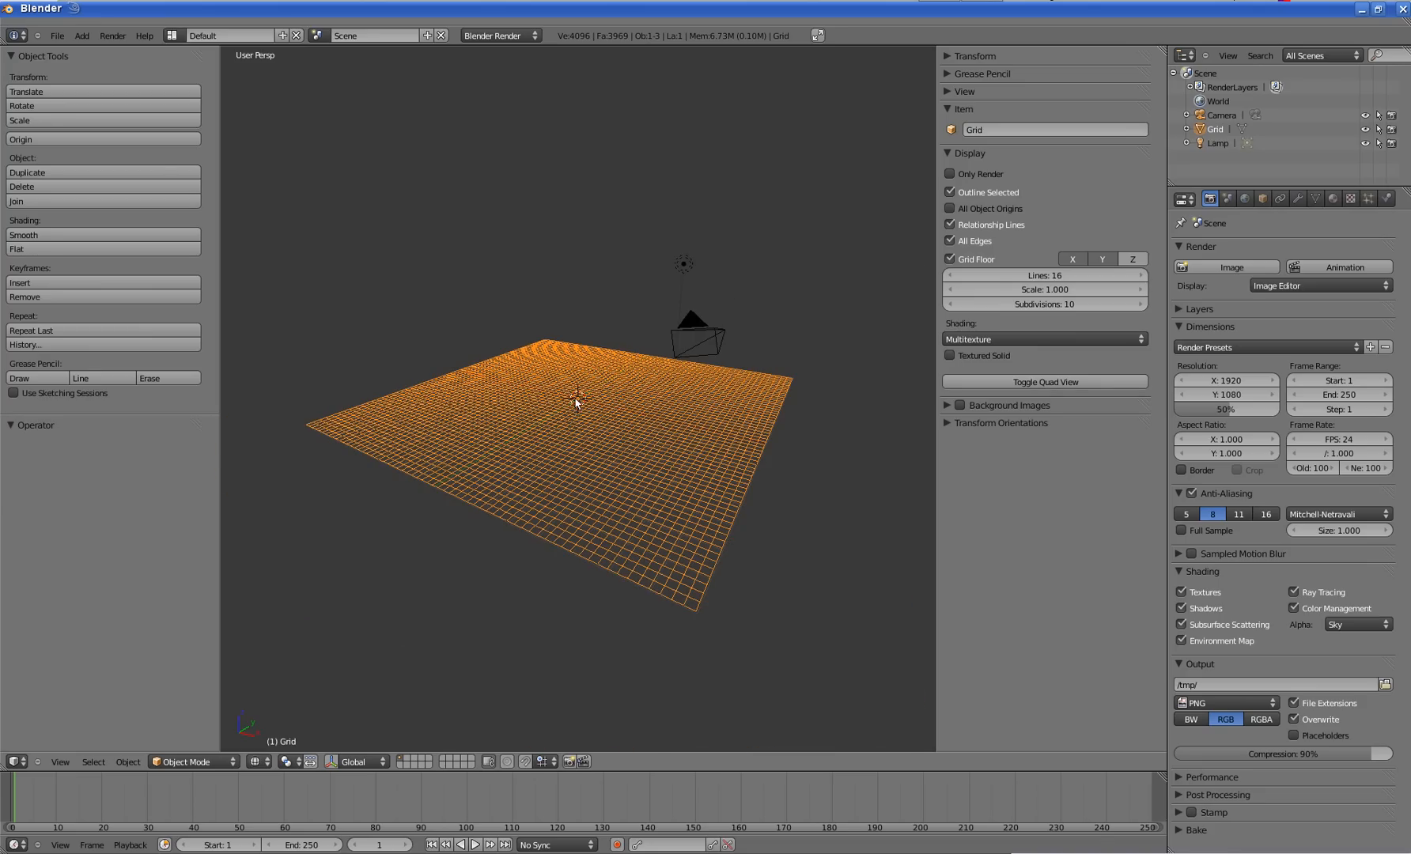
middle_drag(595, 429, 621, 411)
scroll(634, 410, up, 1)
scroll(635, 409, down, 1)
scroll(548, 427, up, 1)
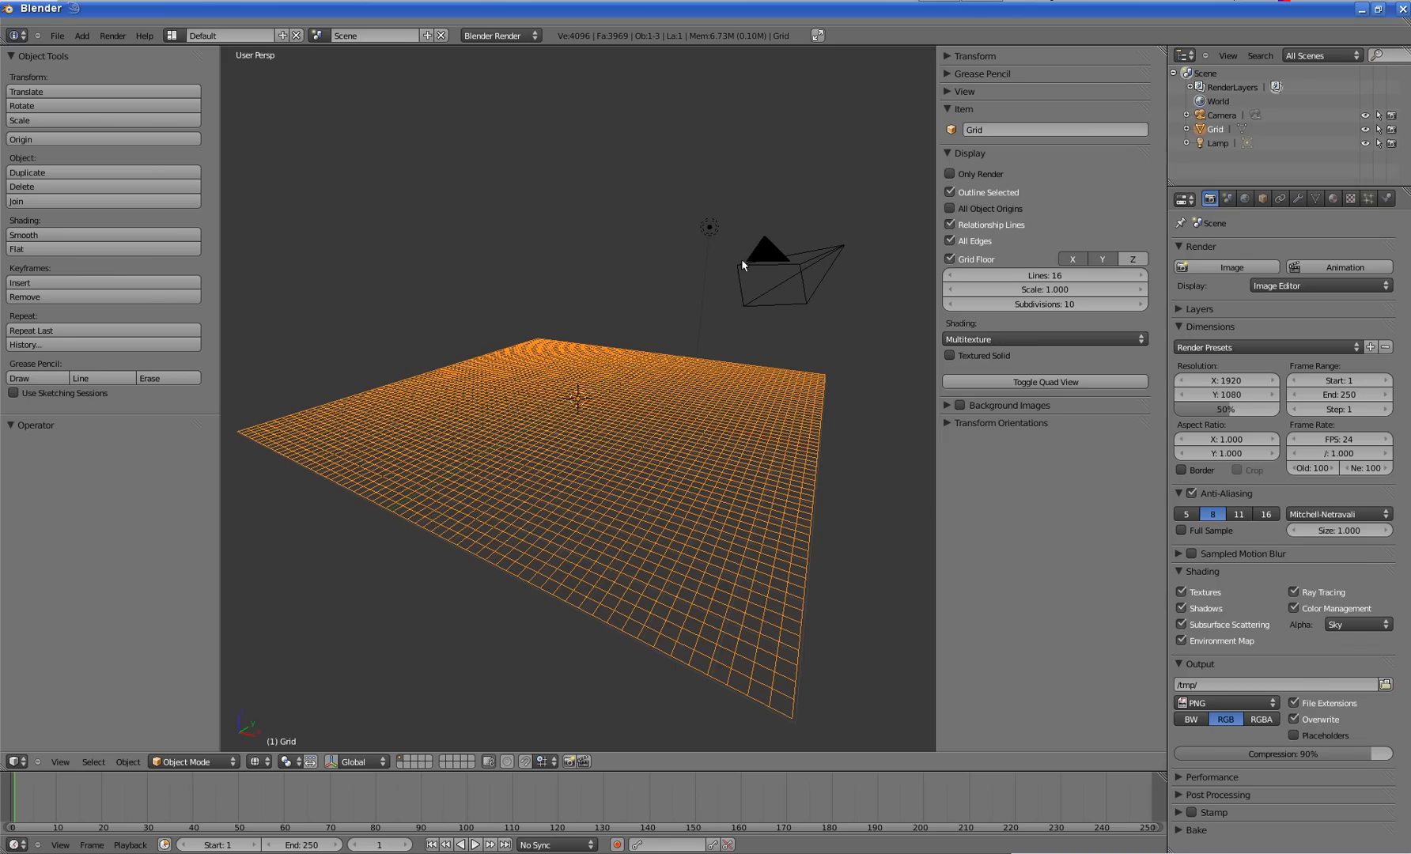
click(1365, 143)
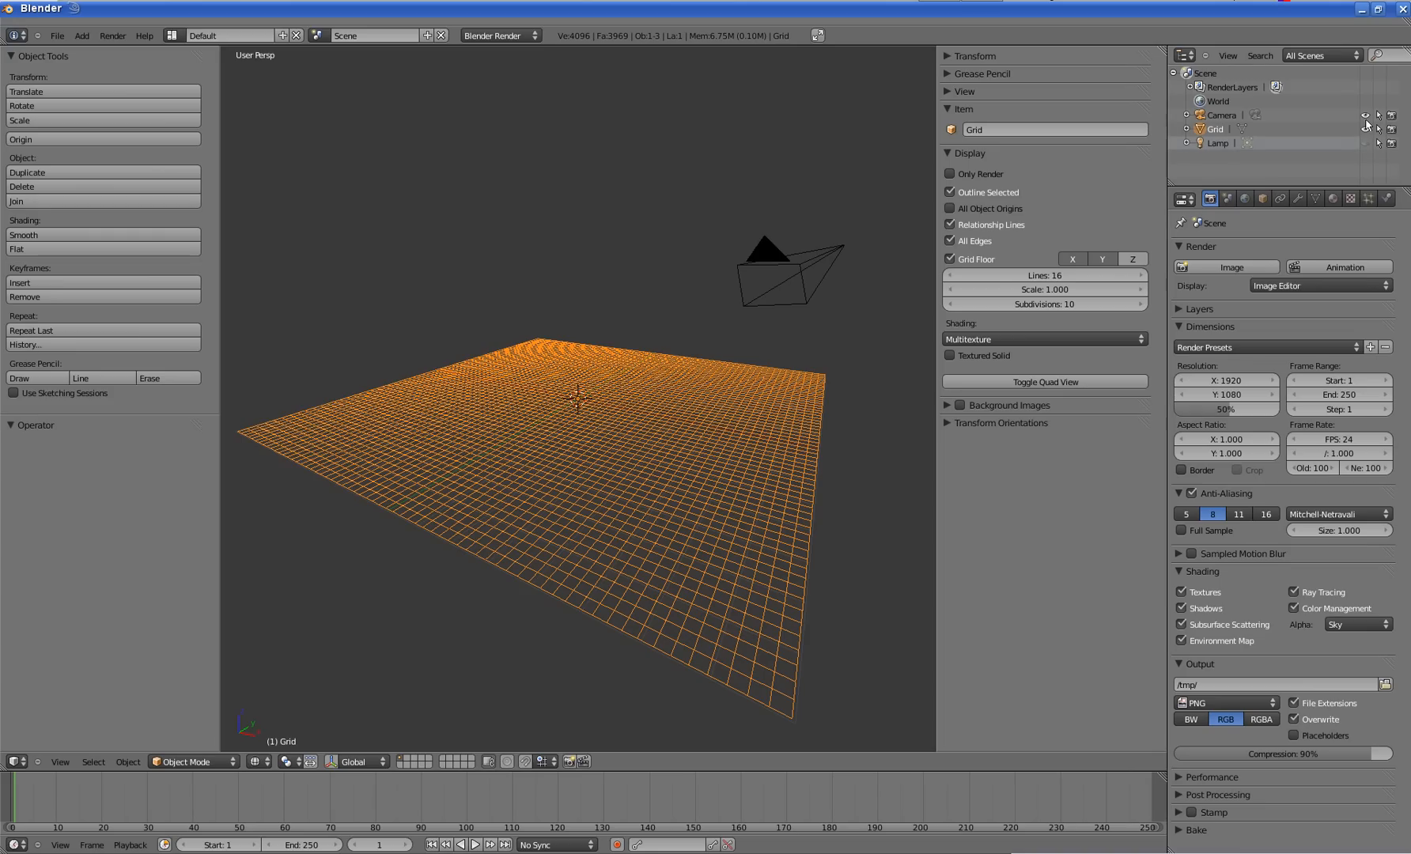
click(1364, 116)
mouse_move(606, 396)
middle_down()
mouse_move(617, 412)
mouse_move(629, 394)
middle_up()
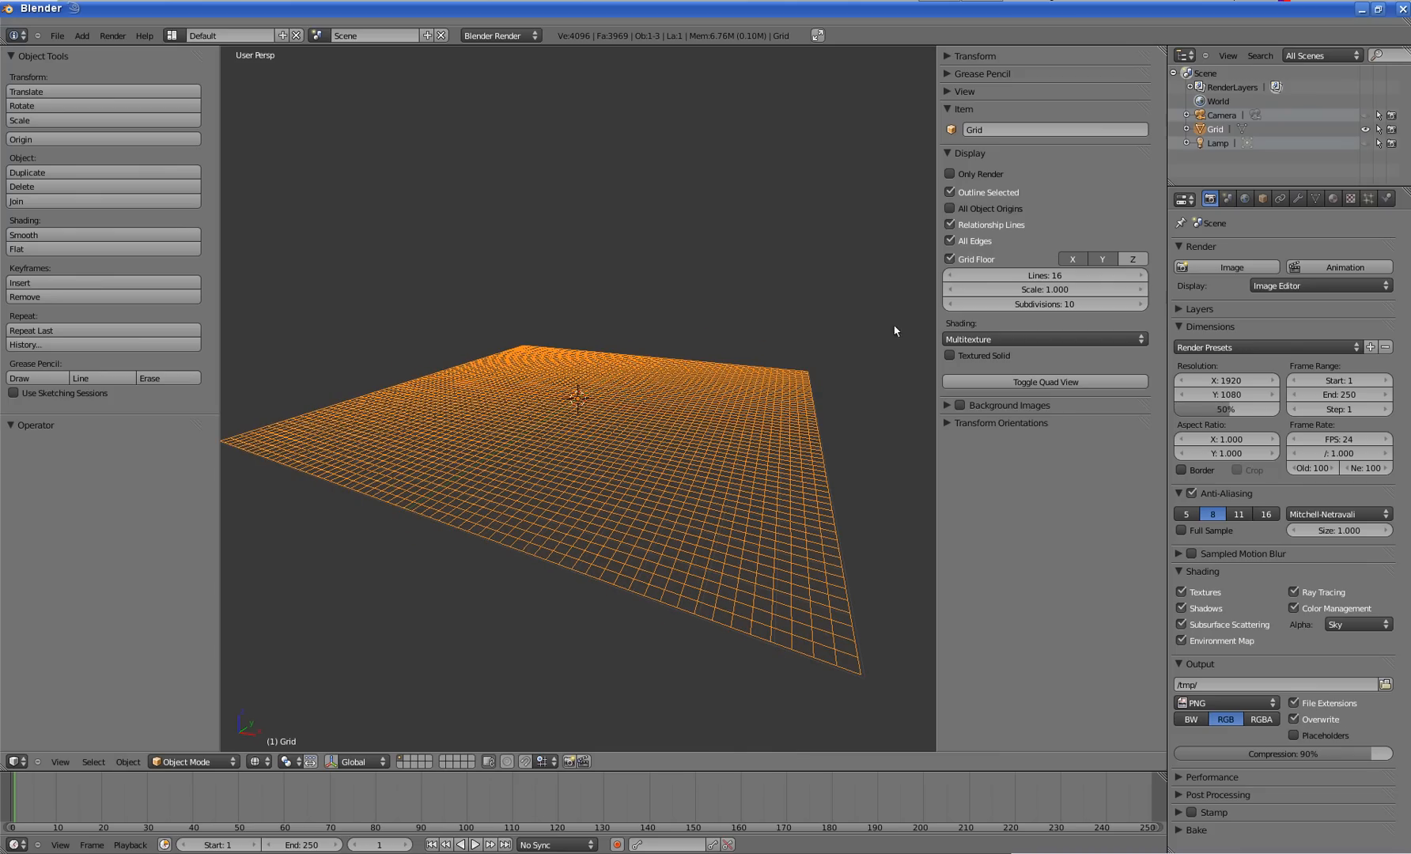
- Turn off the grid floor and its X and Y axis lines, and switch the viewport shading to Solid
click(950, 259)
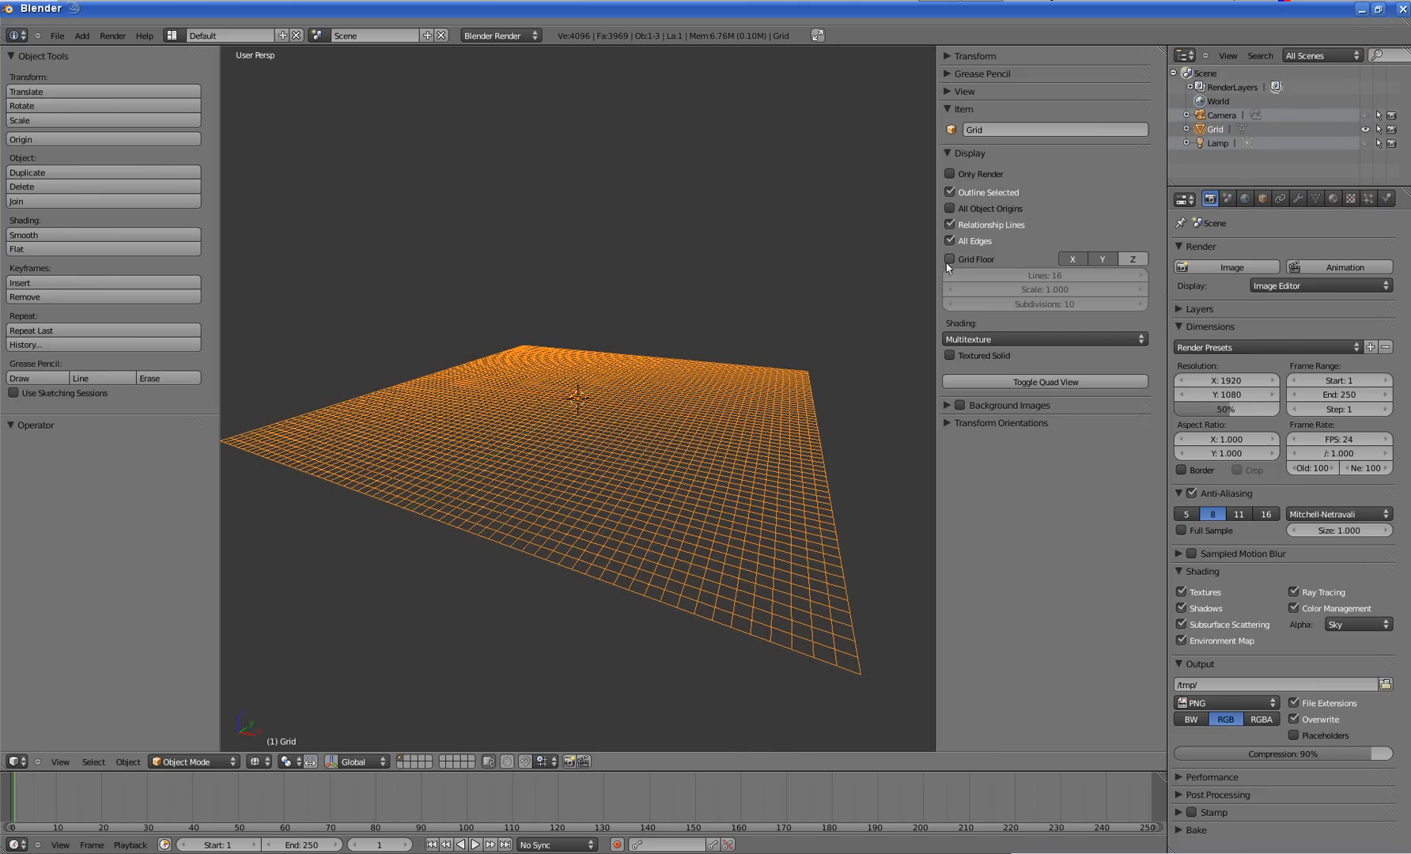
click(258, 761)
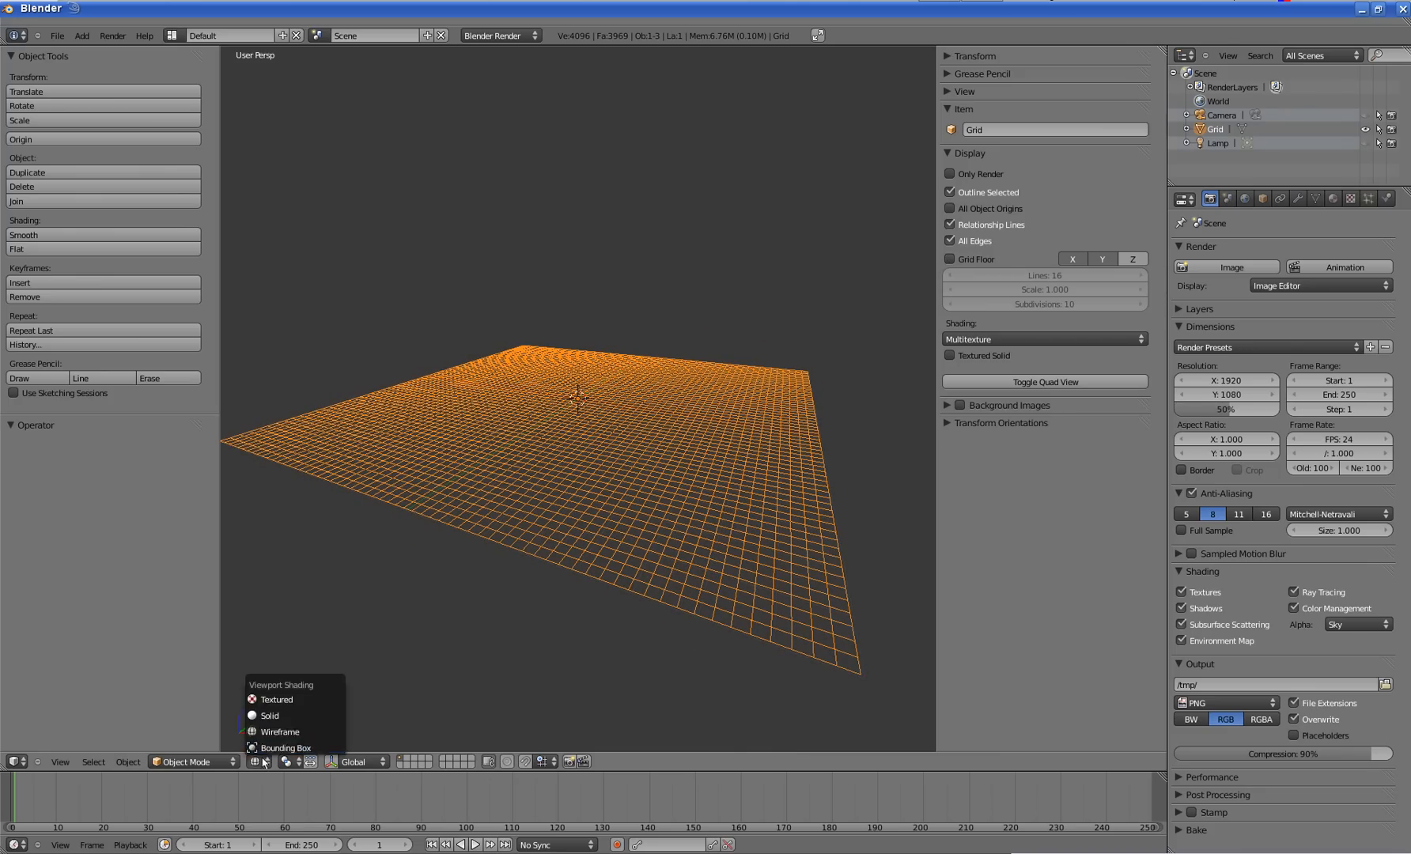
click(268, 716)
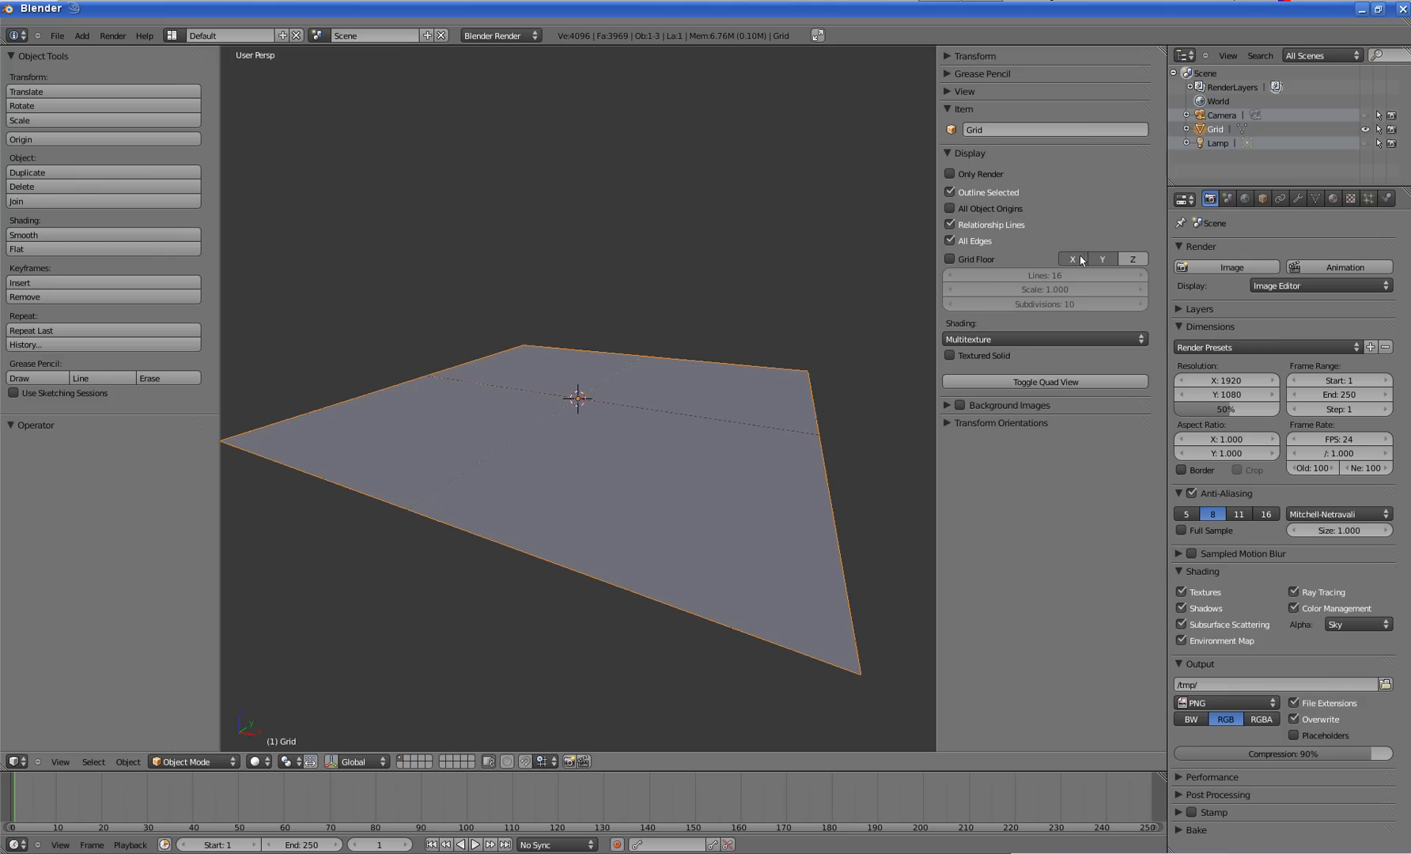
mouse_move(668, 416)
middle_down()
mouse_move(580, 444)
mouse_move(658, 415)
middle_up()
scroll(657, 416, down, 1)
scroll(658, 416, up, 1)
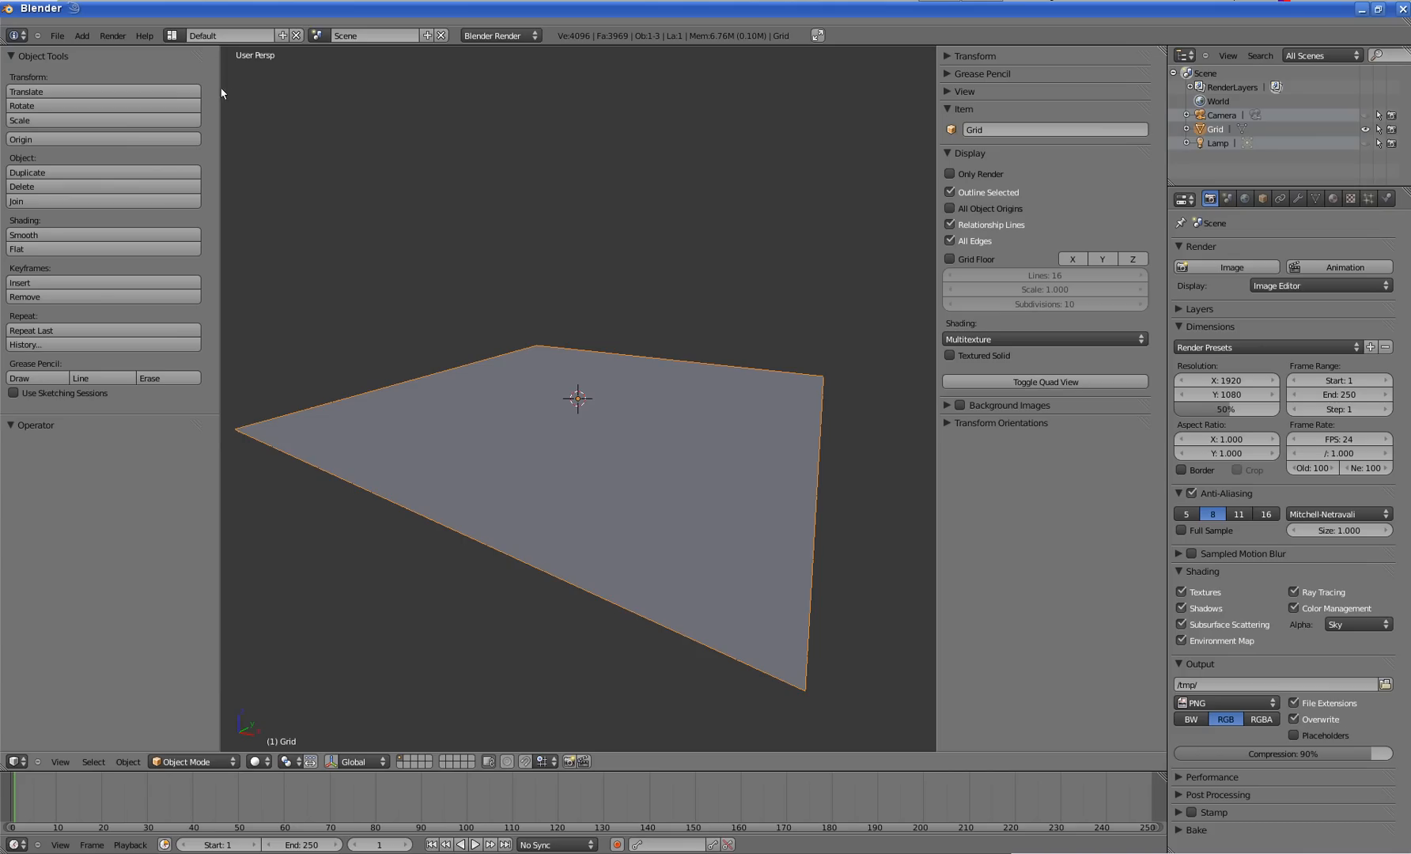
- Hide the tool shelf and Properties region, and put the grid into Edit Mode
drag(221, 93, 13, 79)
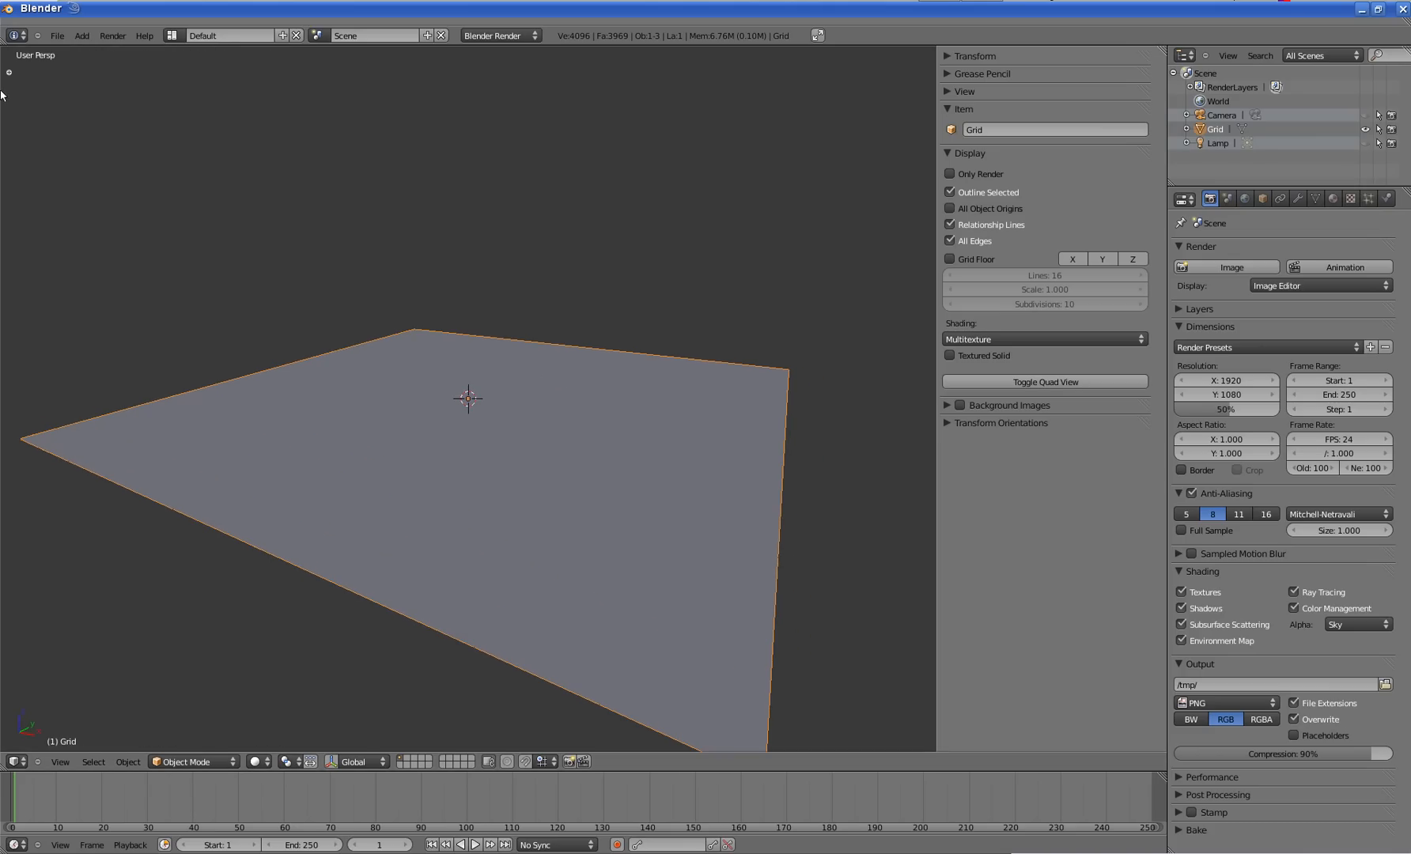
drag(937, 193, 1051, 198)
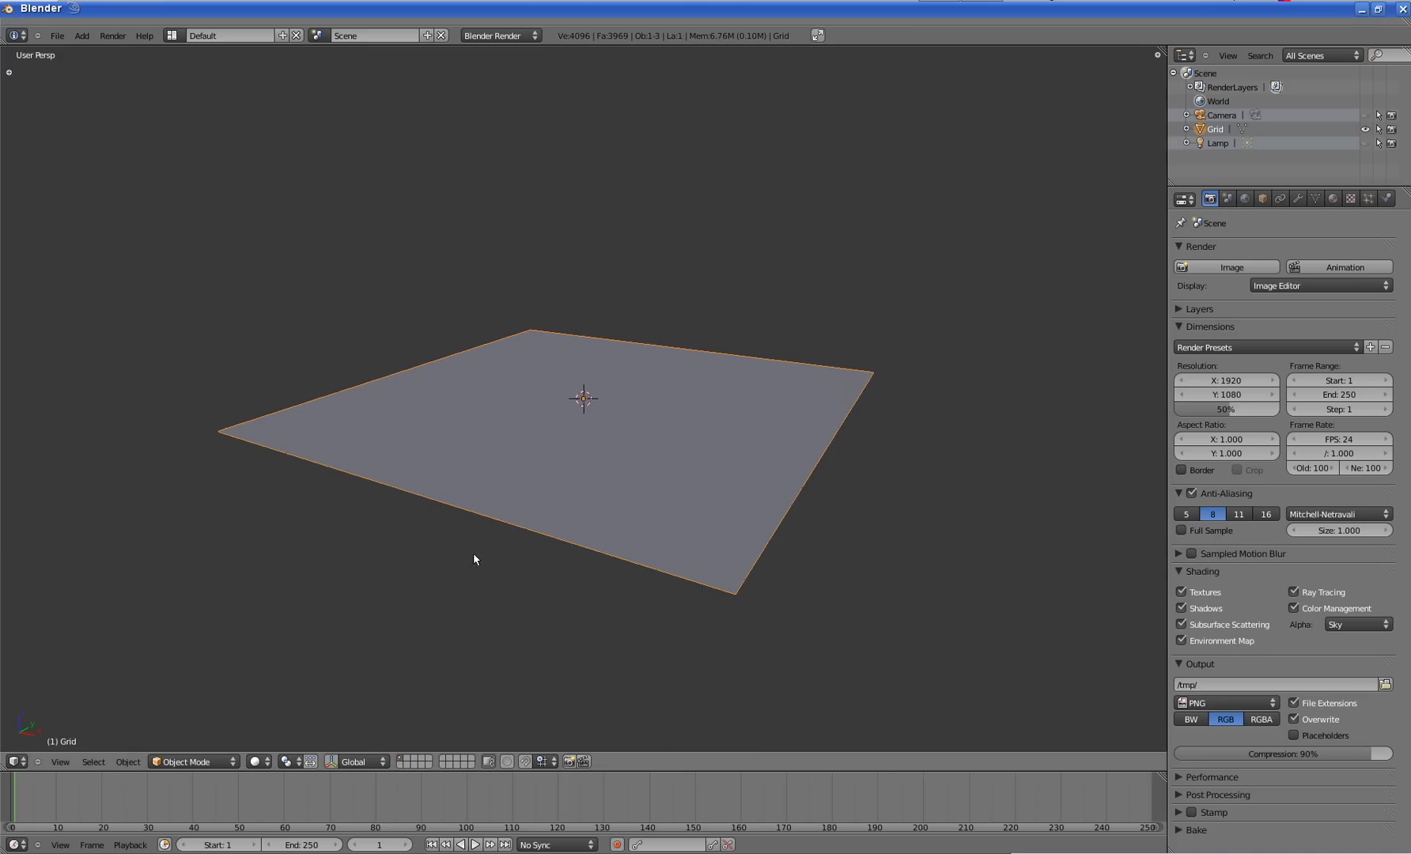
click(194, 761)
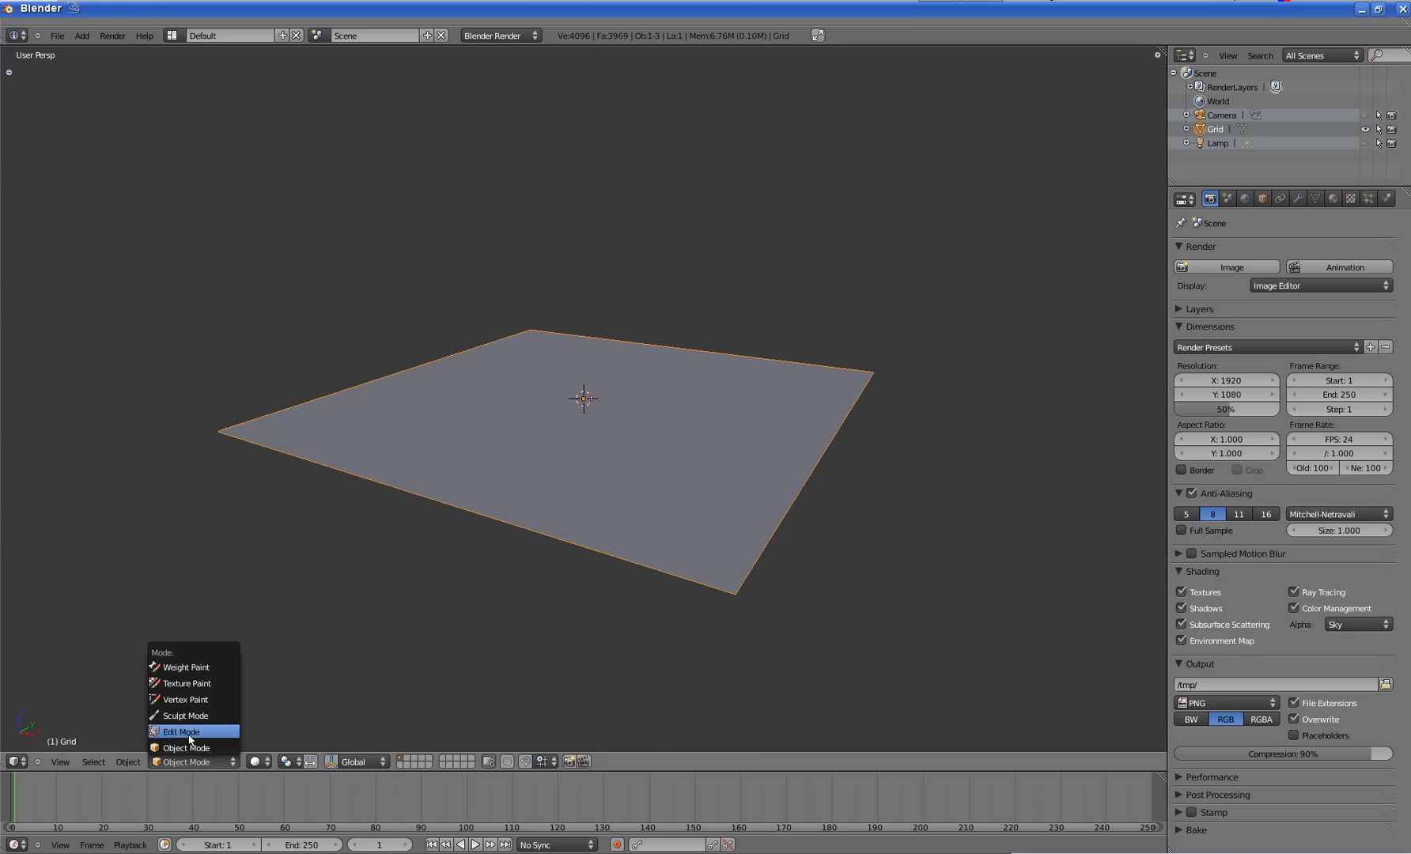
click(178, 729)
middle_drag(571, 417, 575, 449)
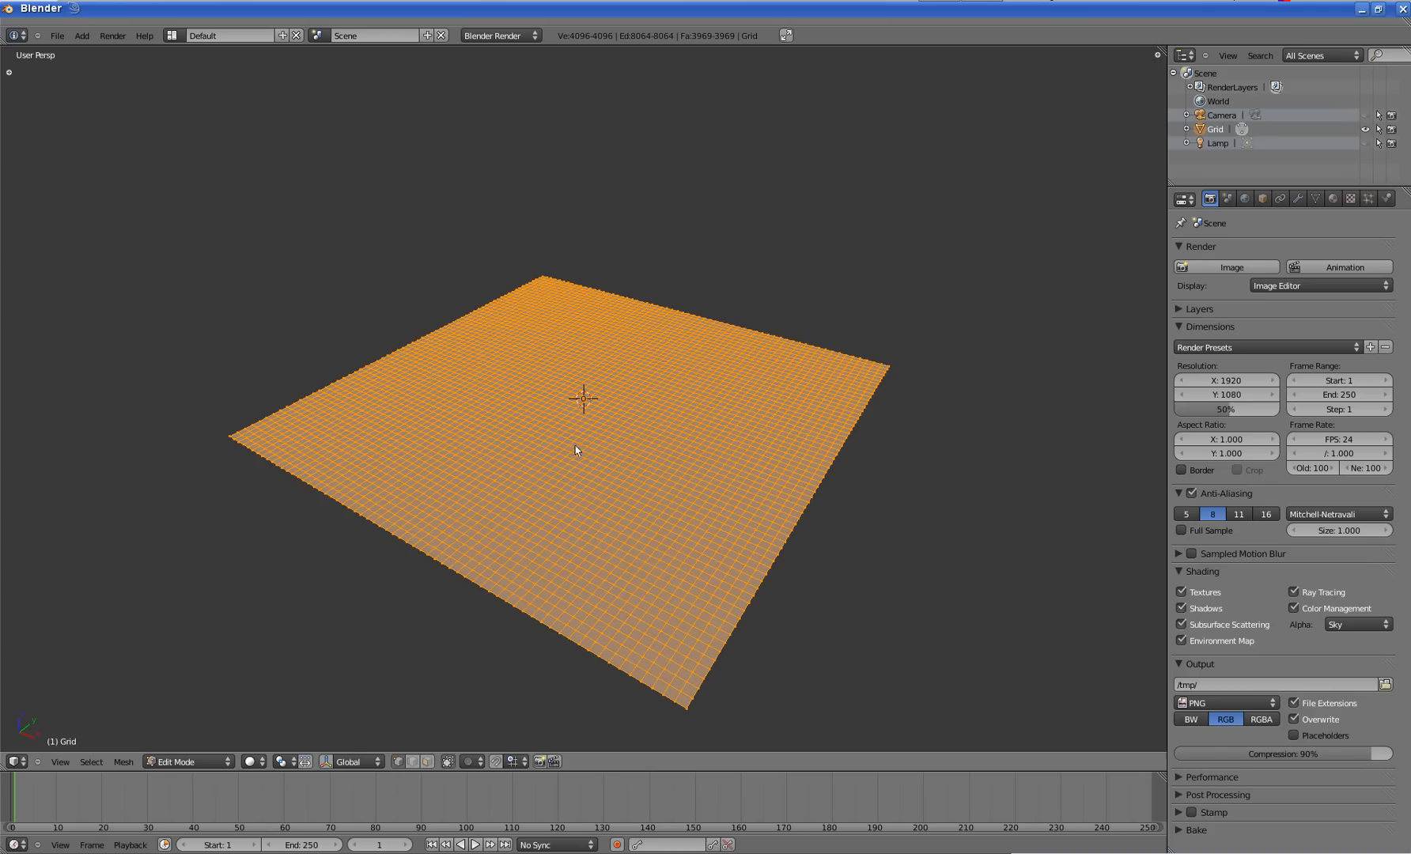
- Deselect all of the grid's vertices and select a single vertex near the centre of the mesh
click(91, 762)
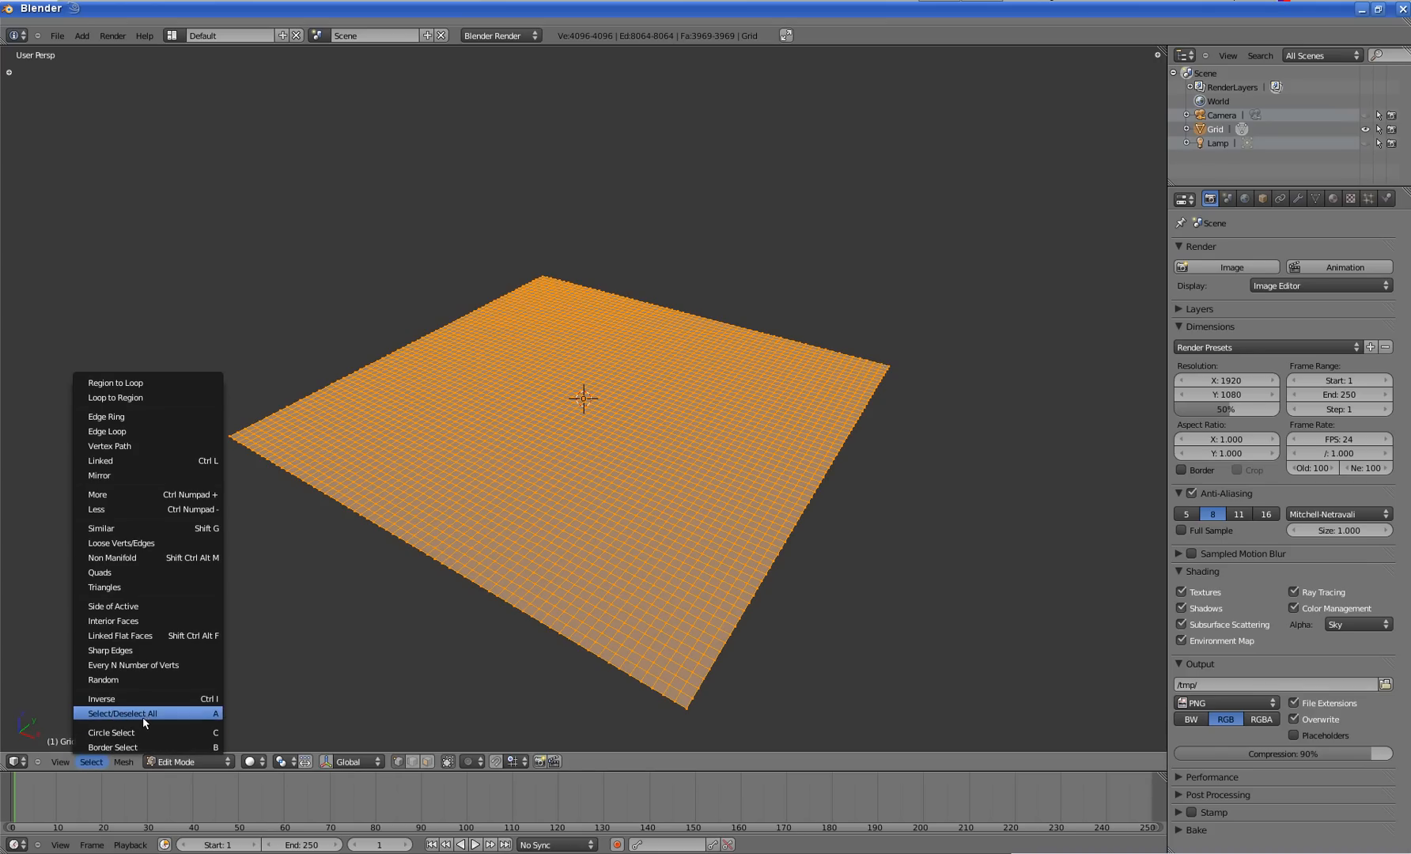
click(213, 716)
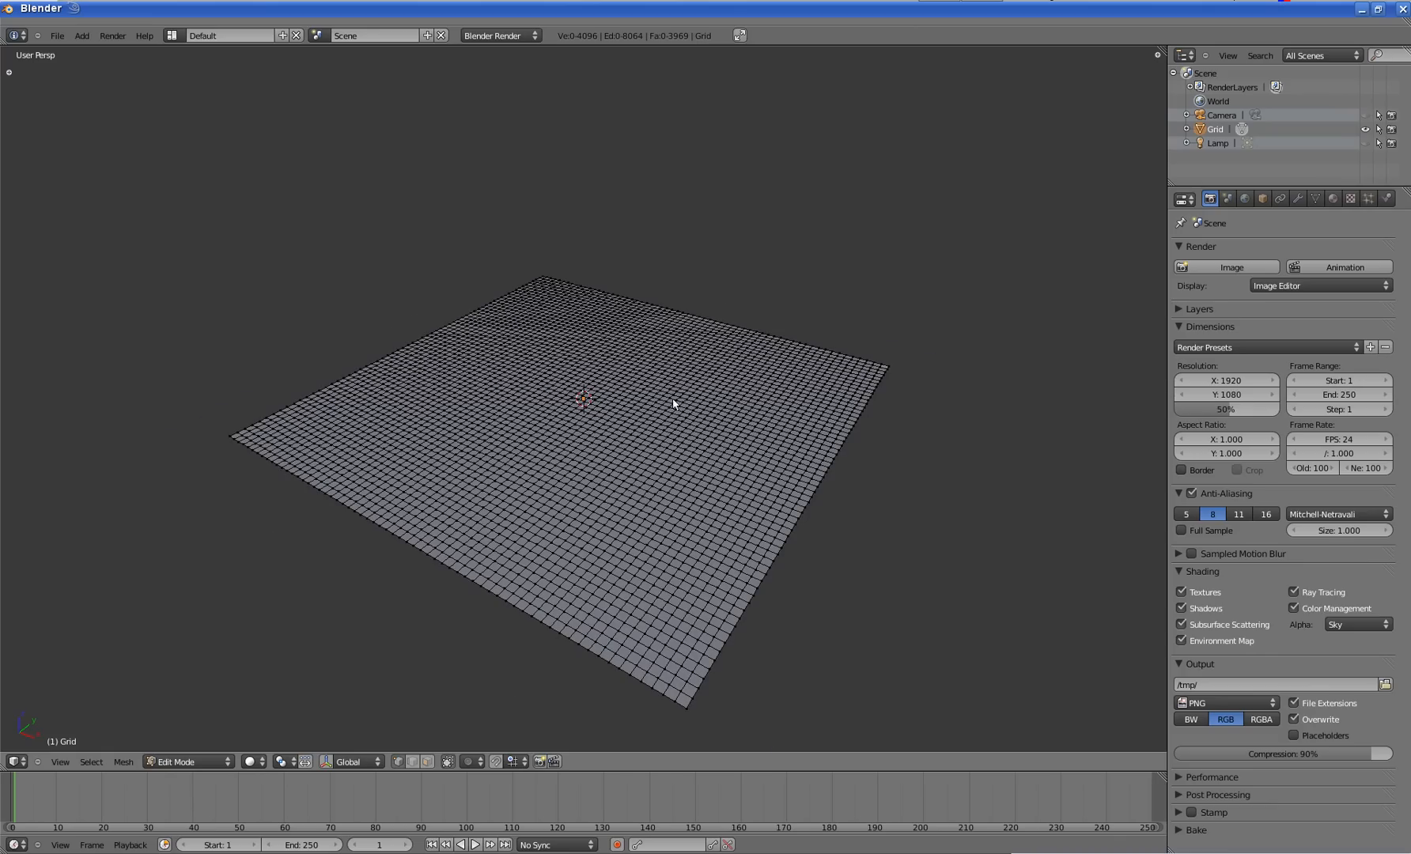
middle_drag(613, 423, 637, 404)
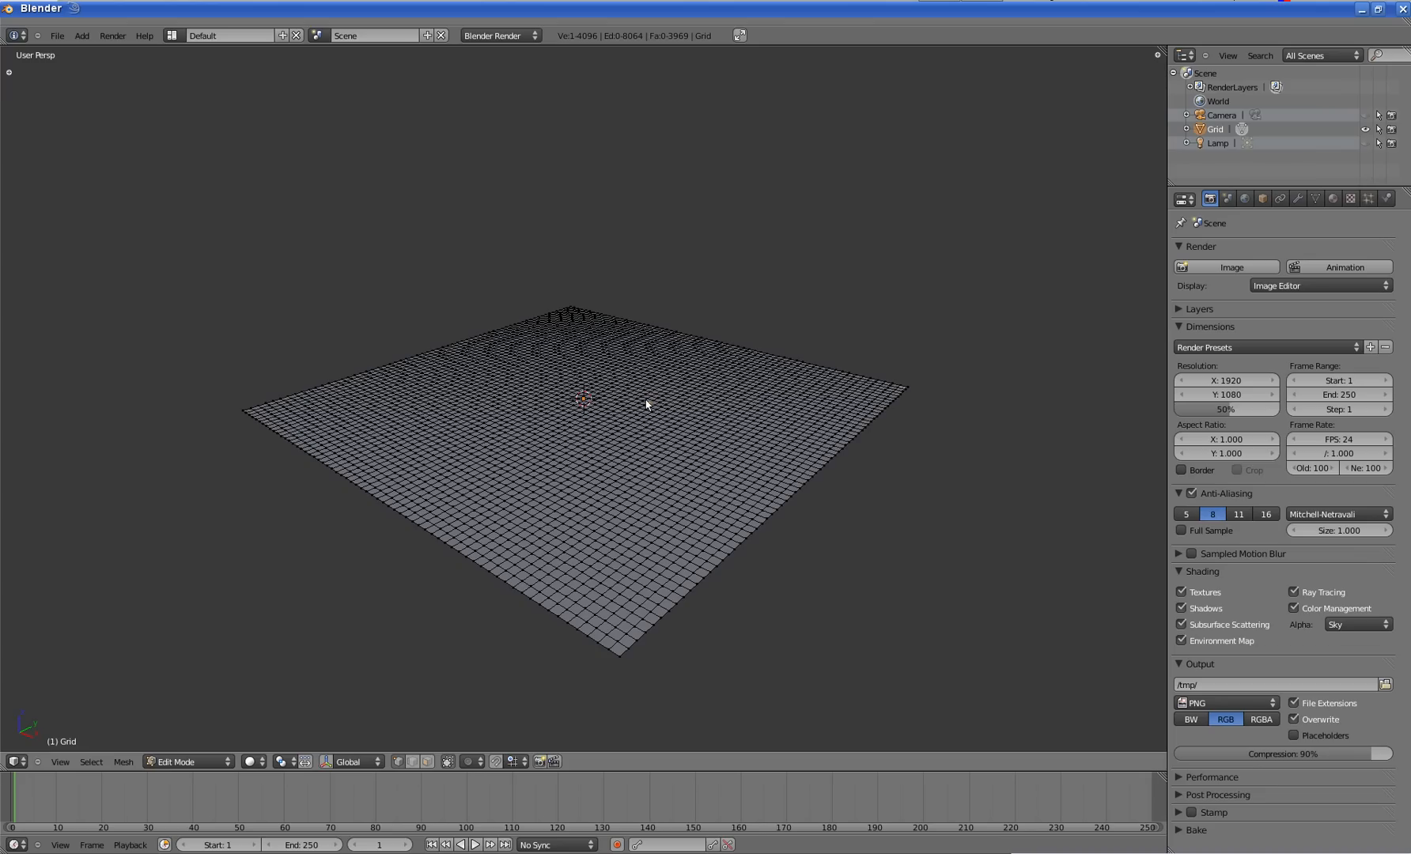
- Try to pull the single selected vertex upward without proportional editing
key(g)
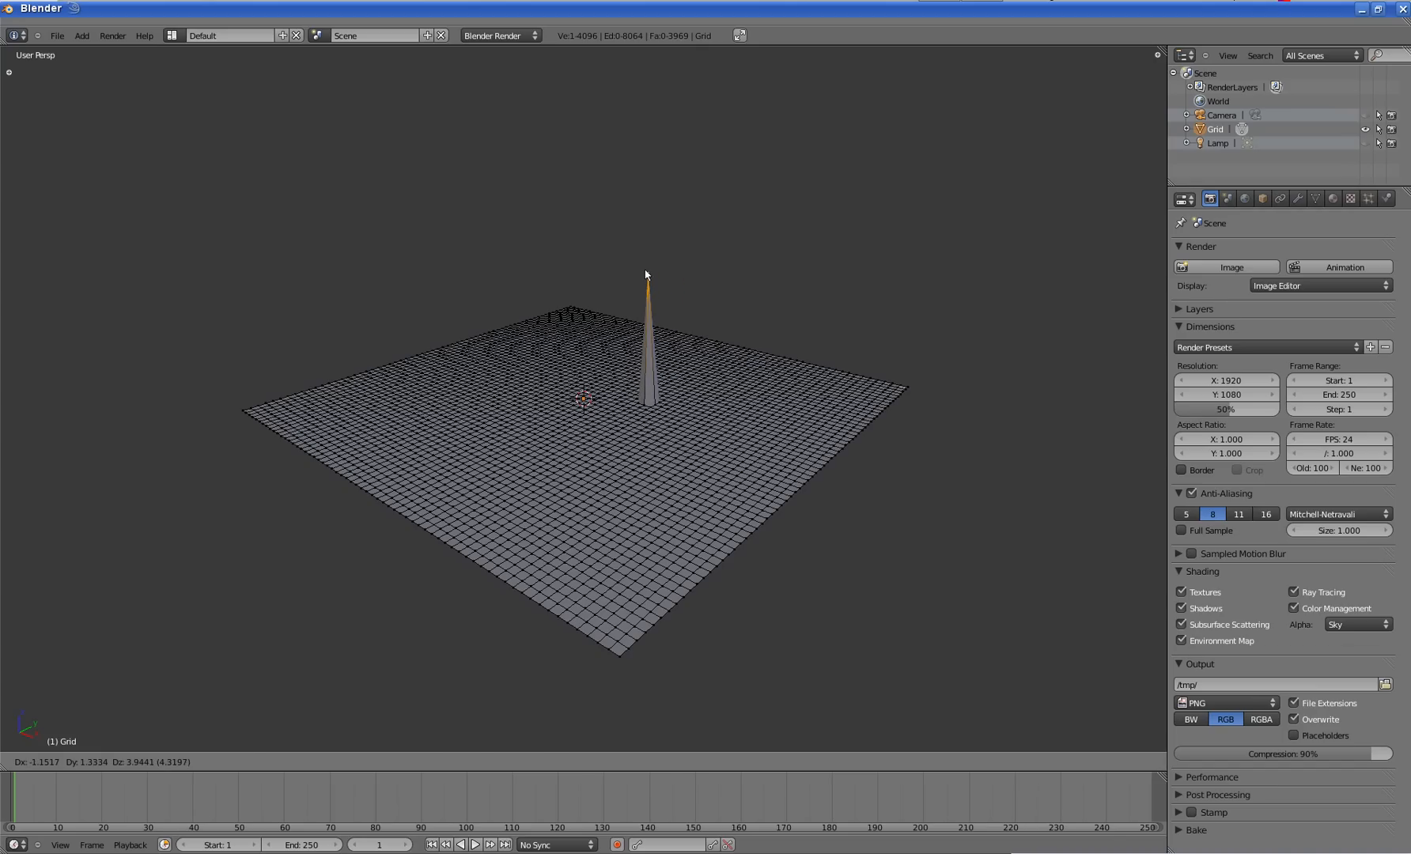
key(Escape)
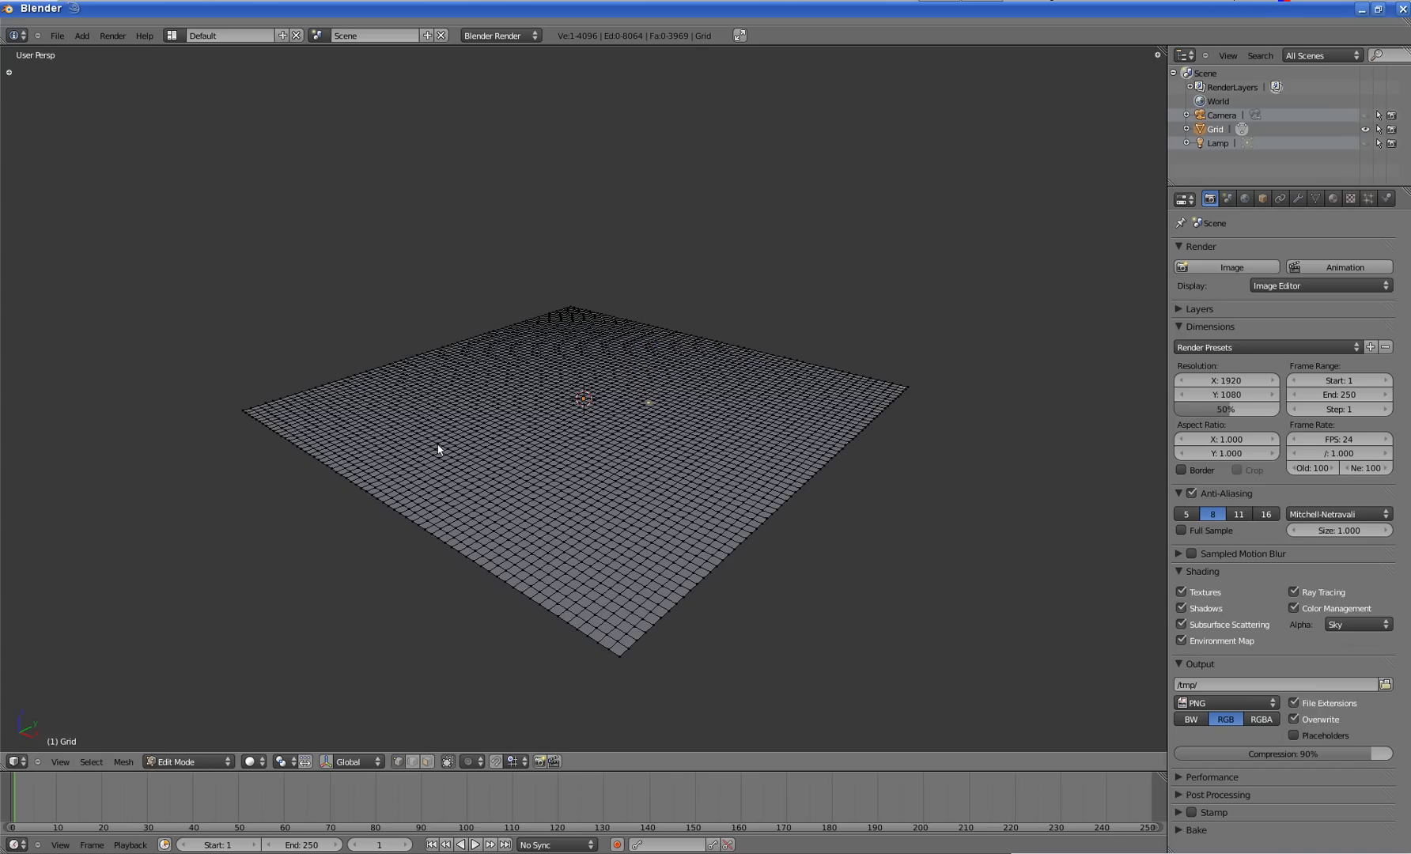
- Set Proportional Editing to Enable, trying the Connected mode before returning to Enable
click(473, 762)
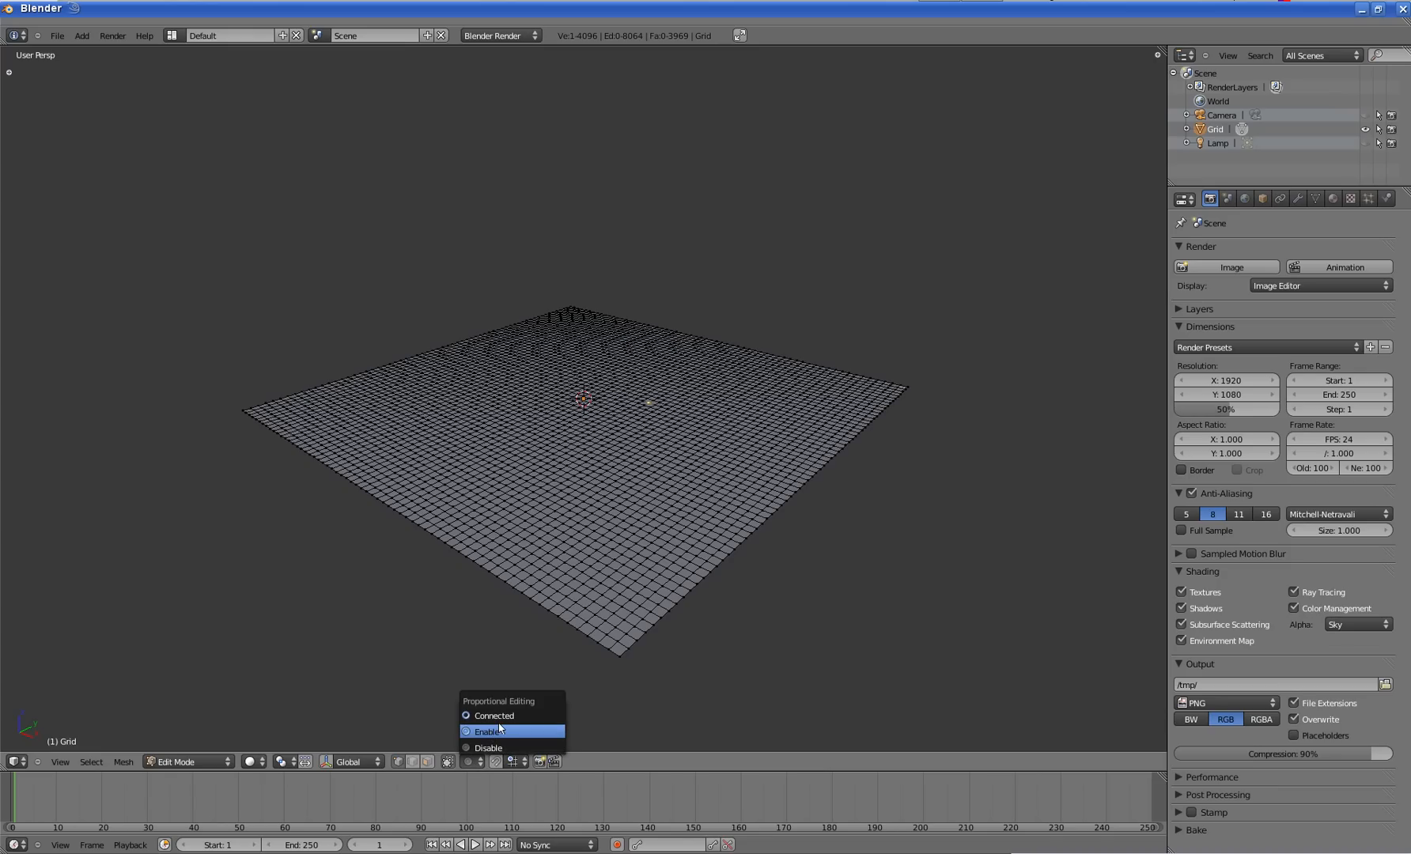
click(486, 731)
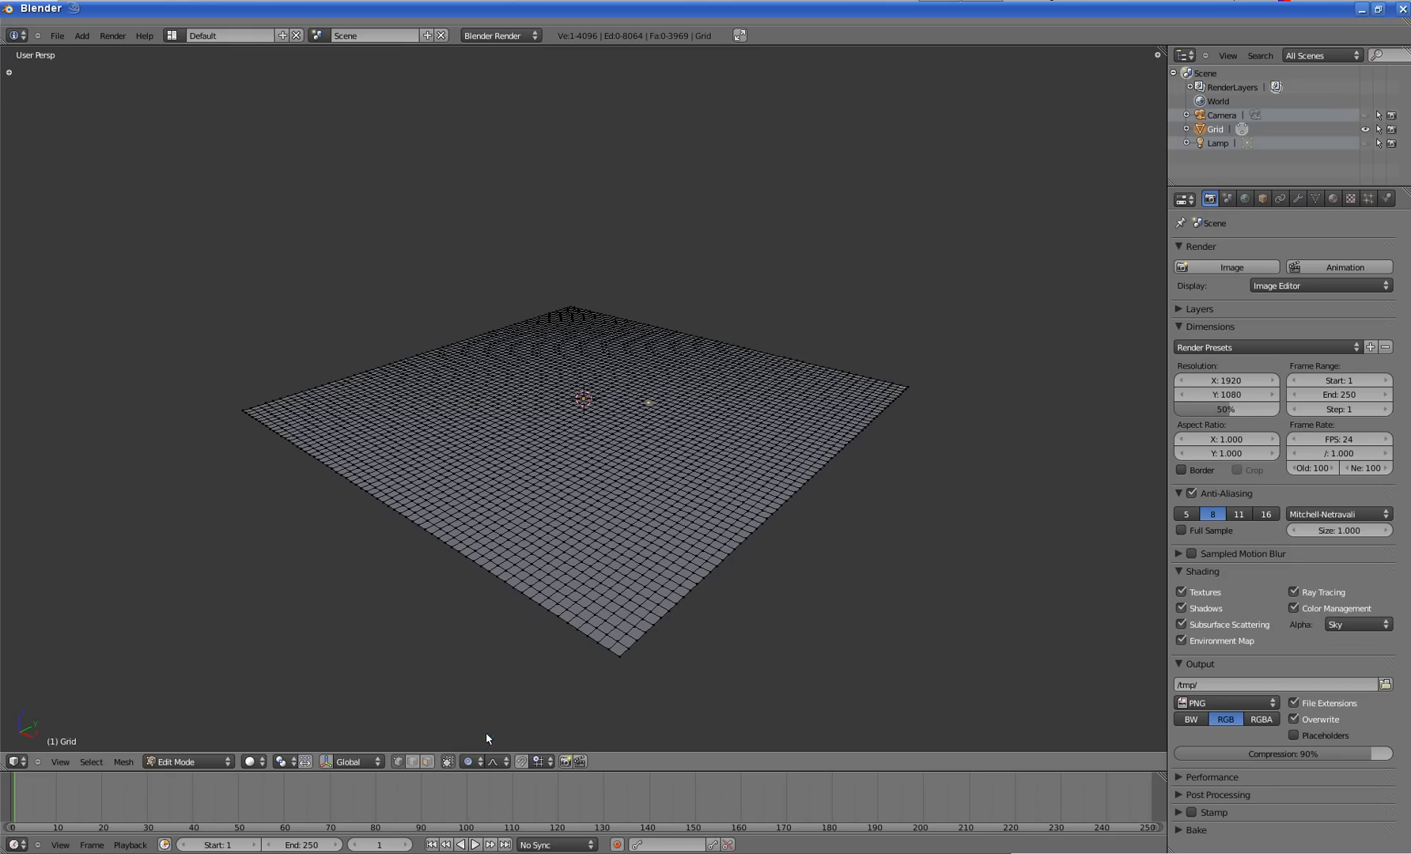
click(472, 762)
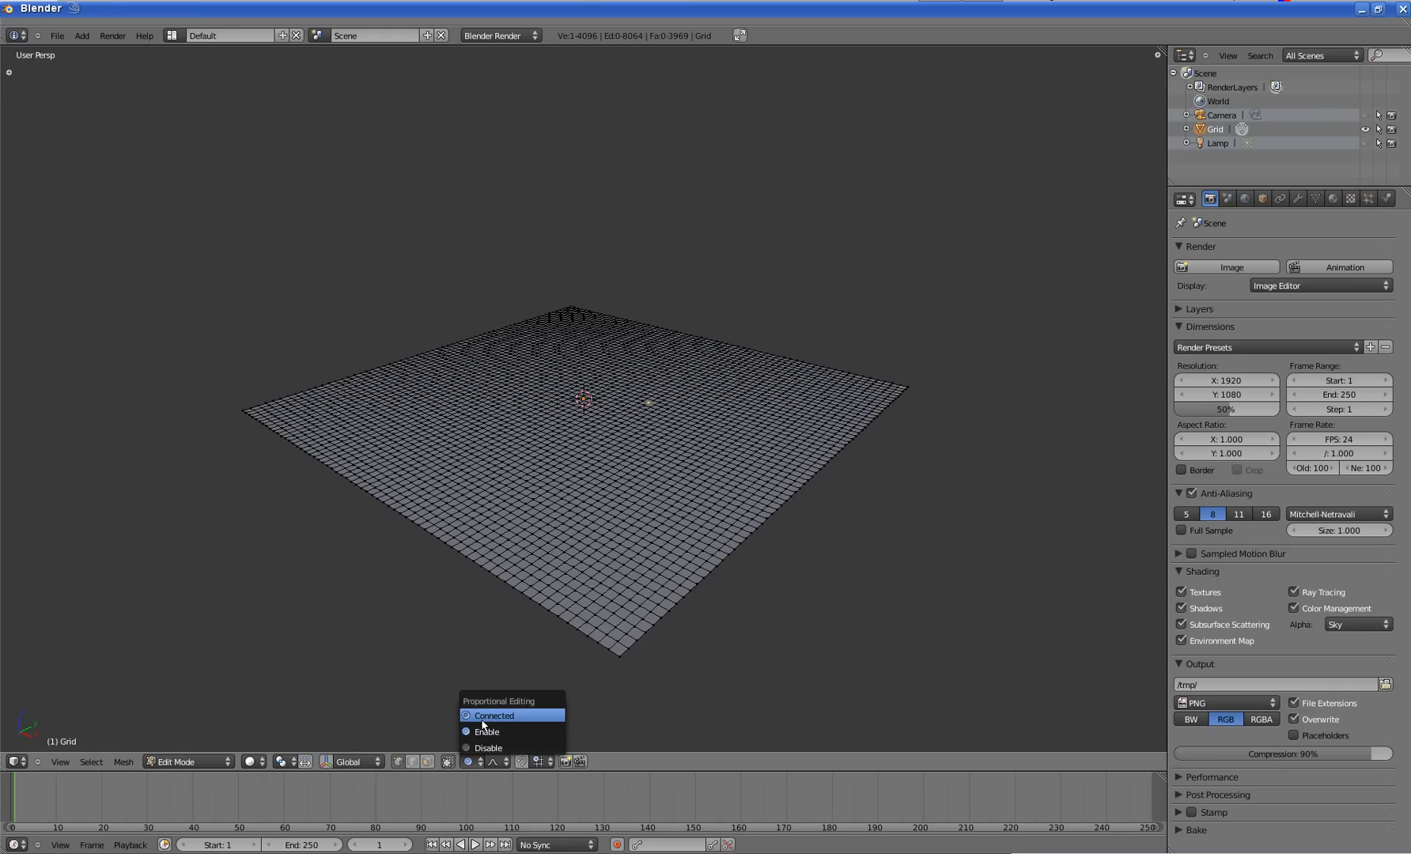
click(487, 718)
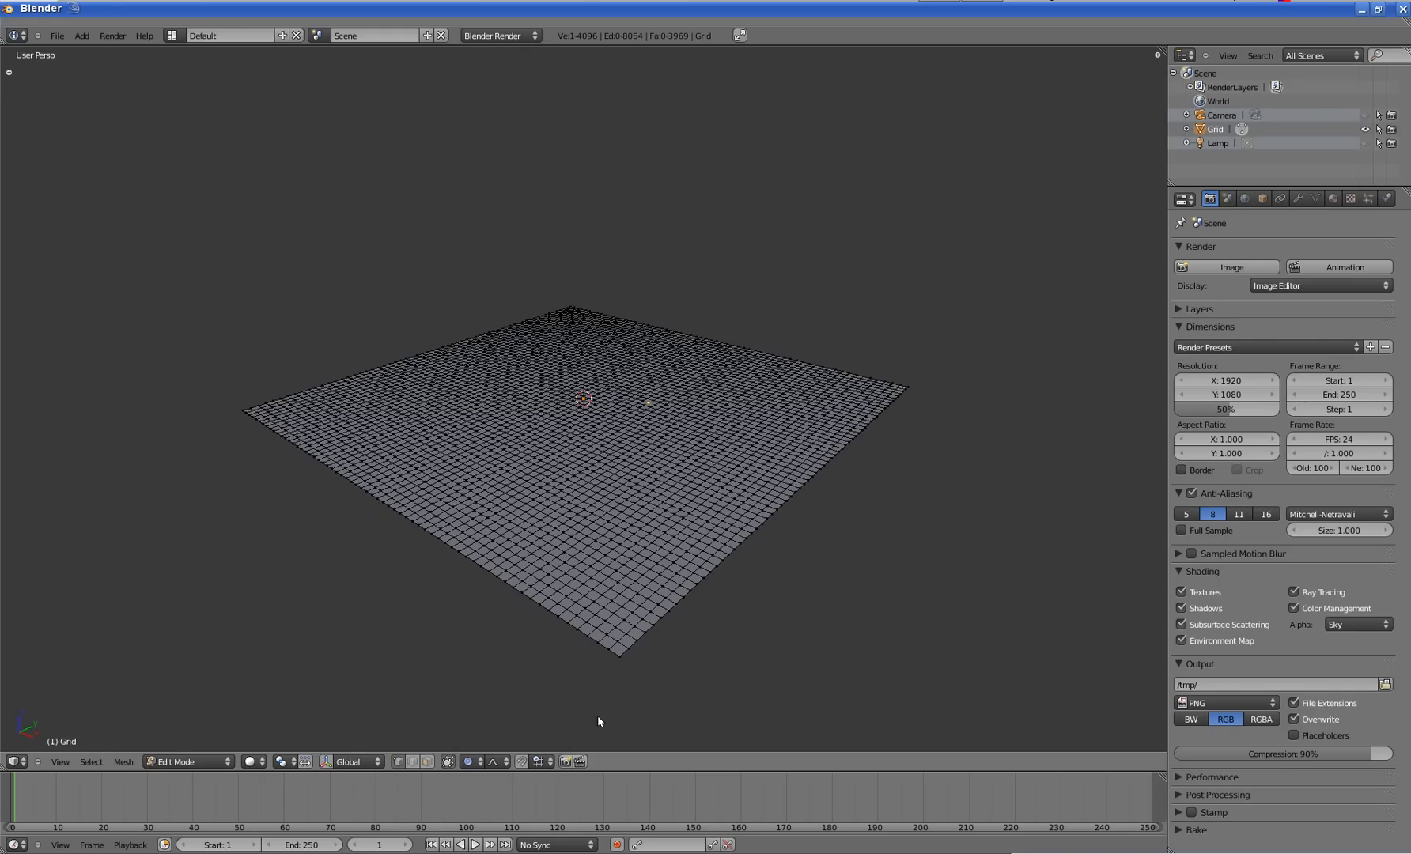
click(472, 761)
click(485, 732)
- Try pulling the selected vertex upward with Smooth falloff while widening and narrowing the proportional influence radius
scroll(653, 403, up, 1)
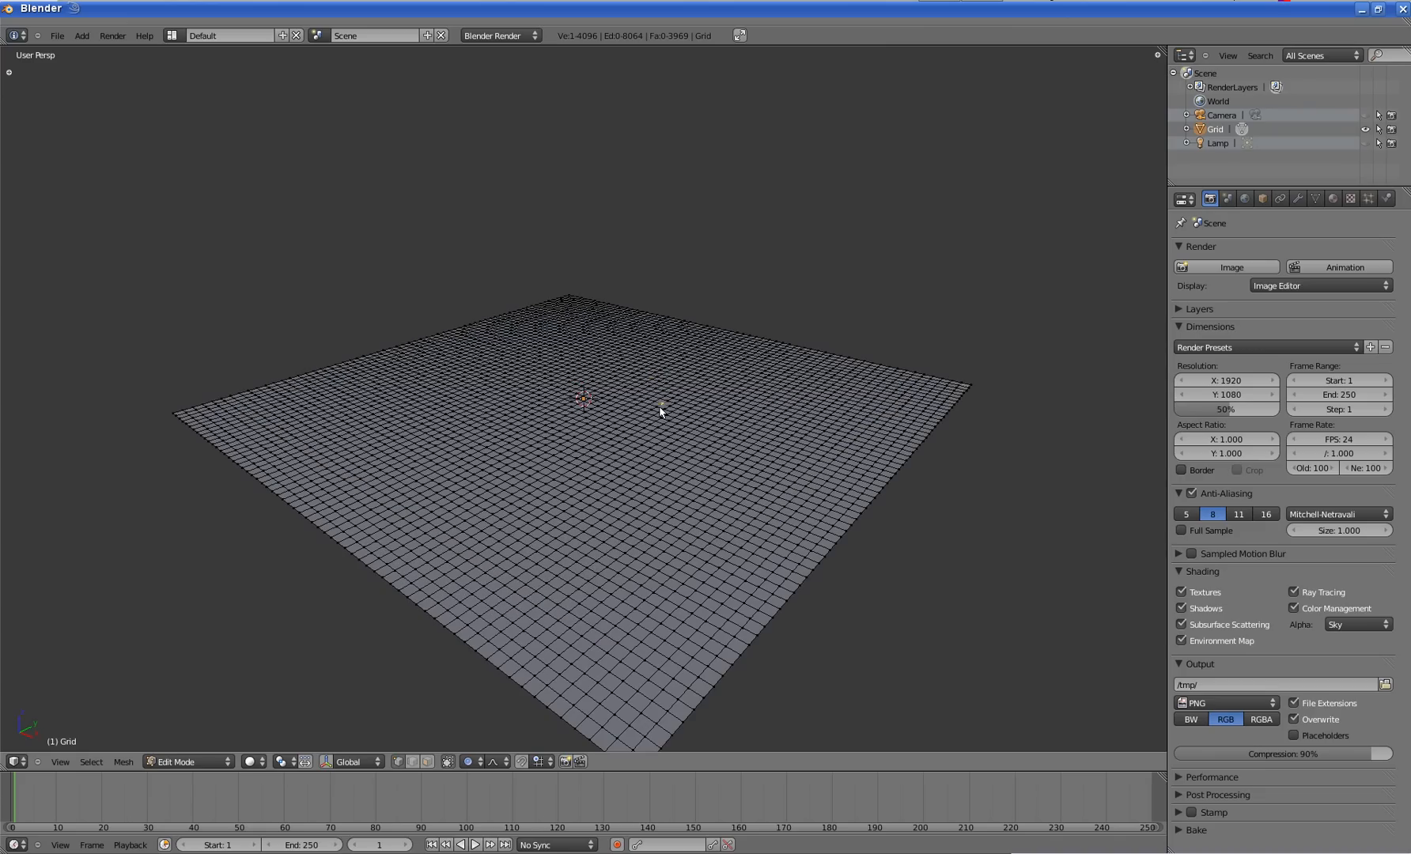
key(g)
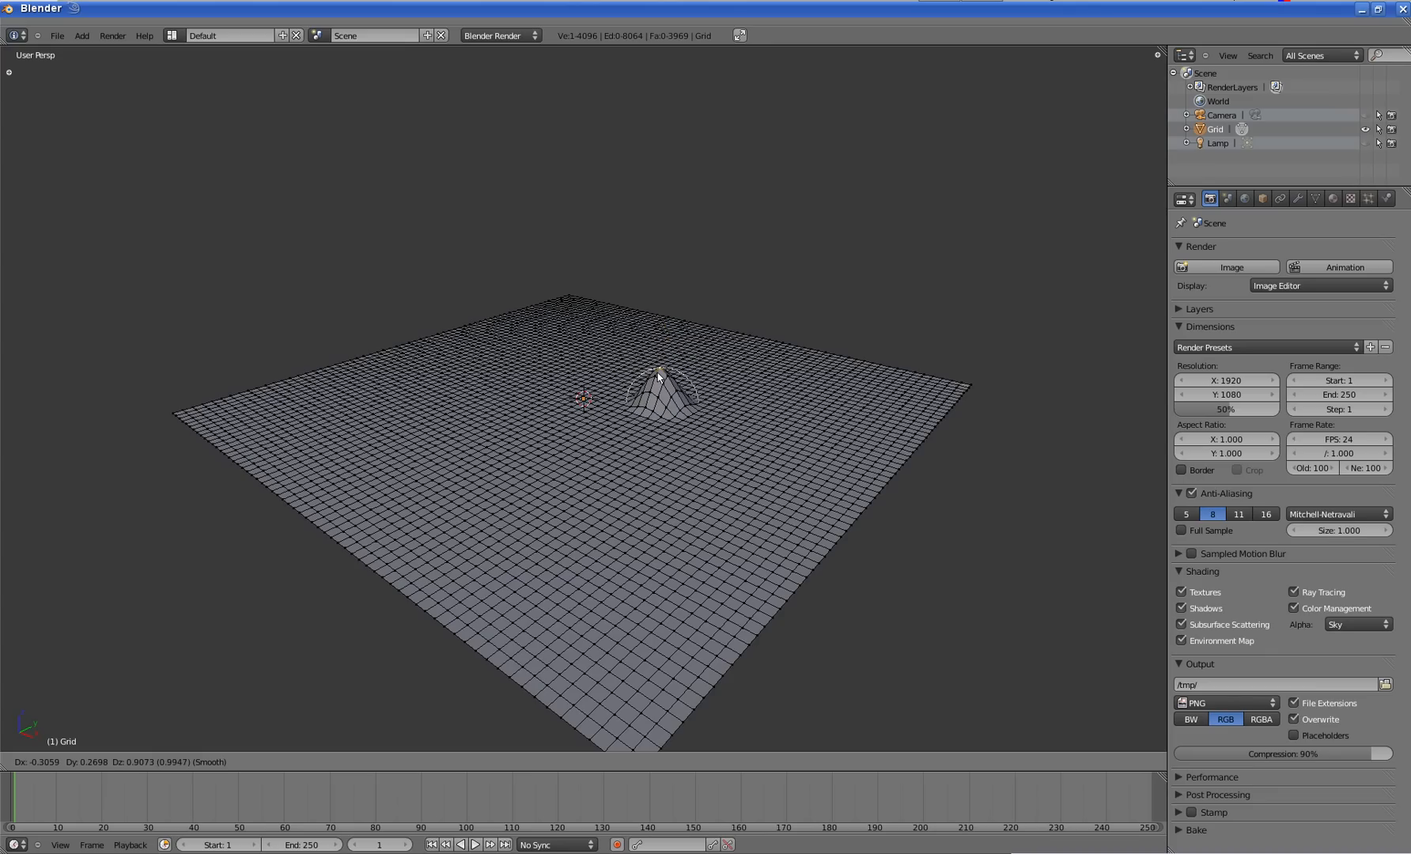
scroll(659, 377, down, 14)
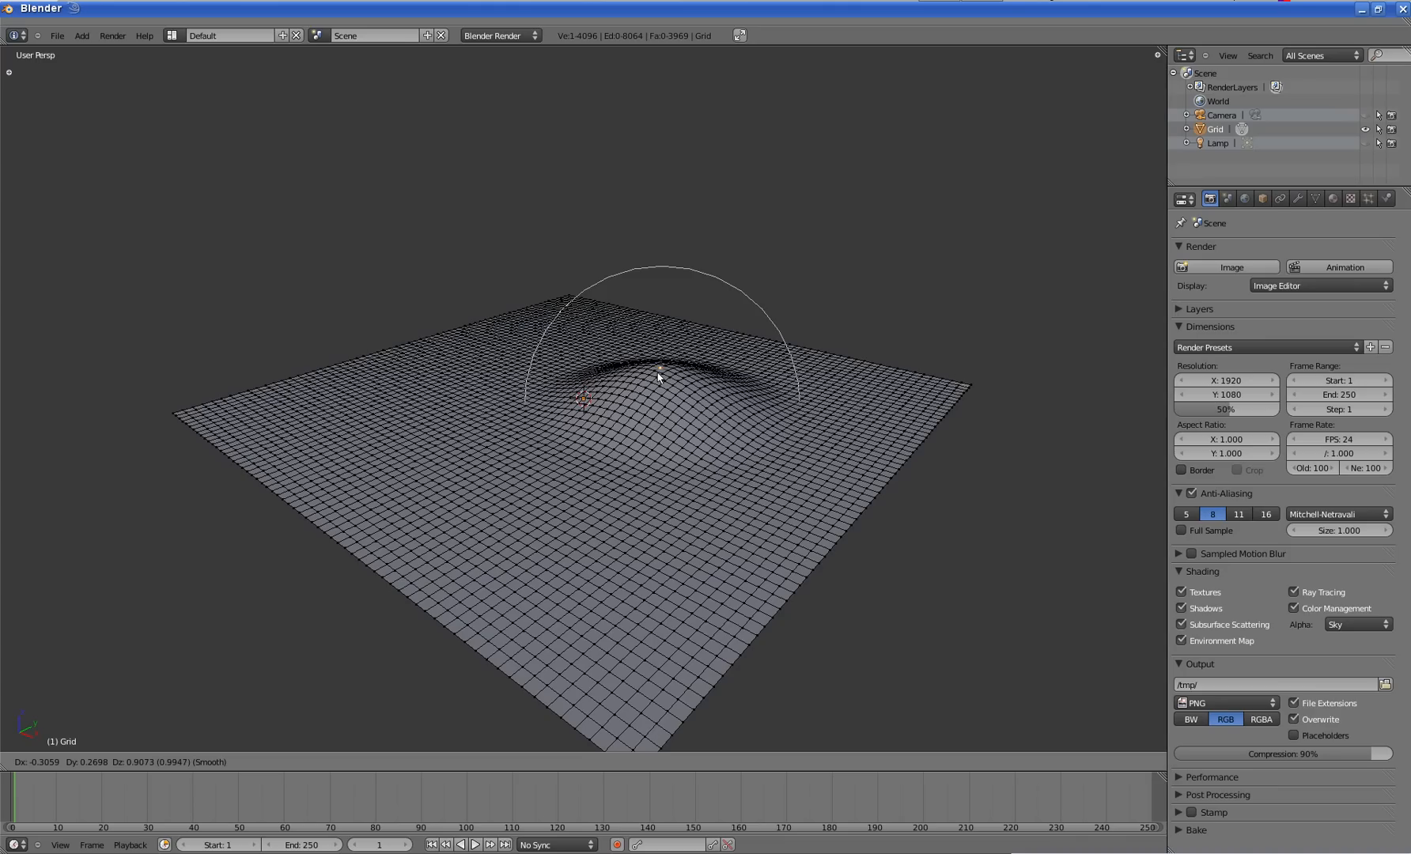
scroll(659, 377, up, 10)
scroll(659, 377, down, 10)
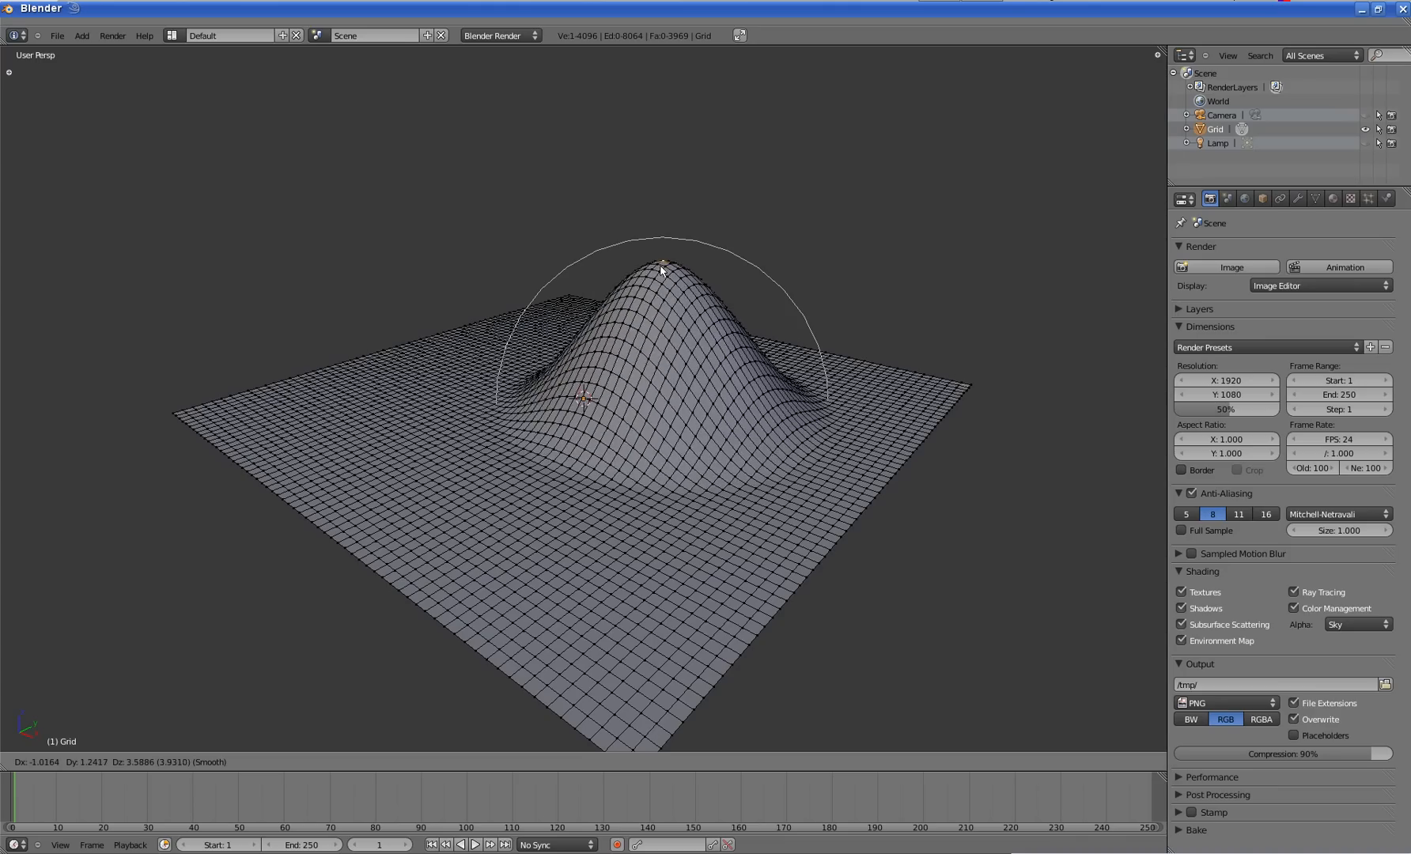
scroll(656, 340, down, 4)
scroll(651, 345, up, 4)
scroll(651, 346, up, 2)
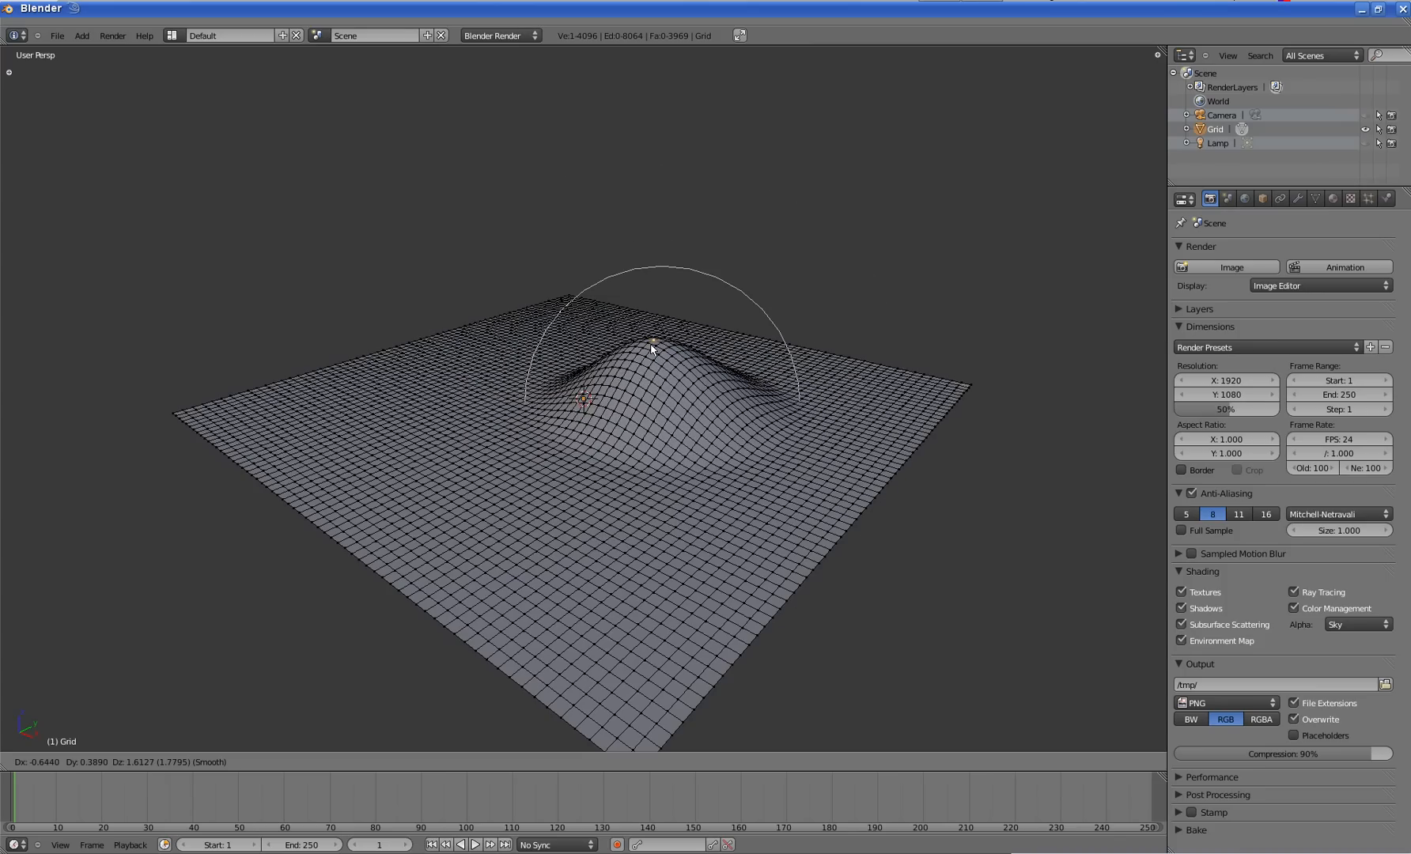
key(0)
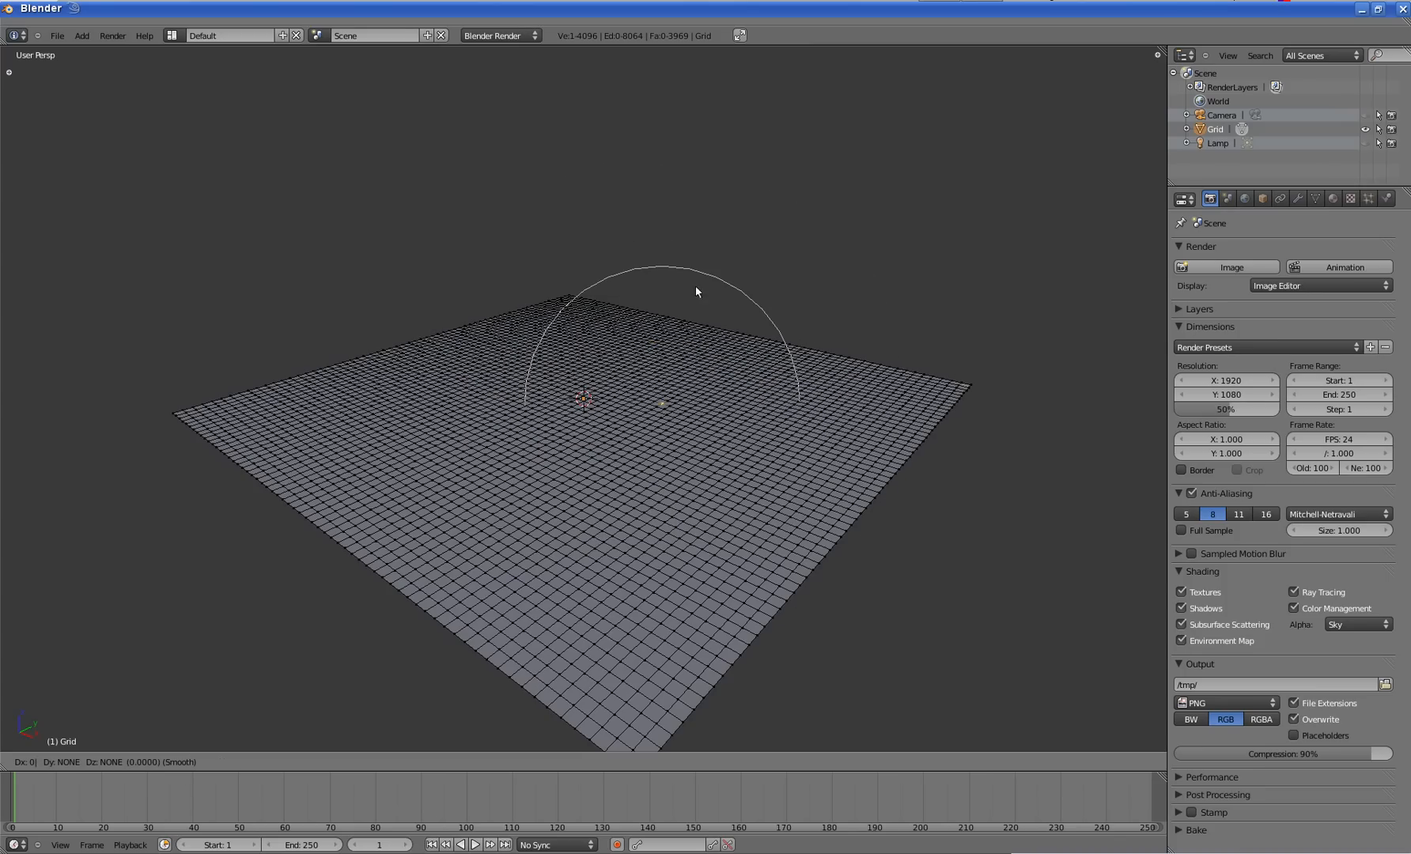
key(Return)
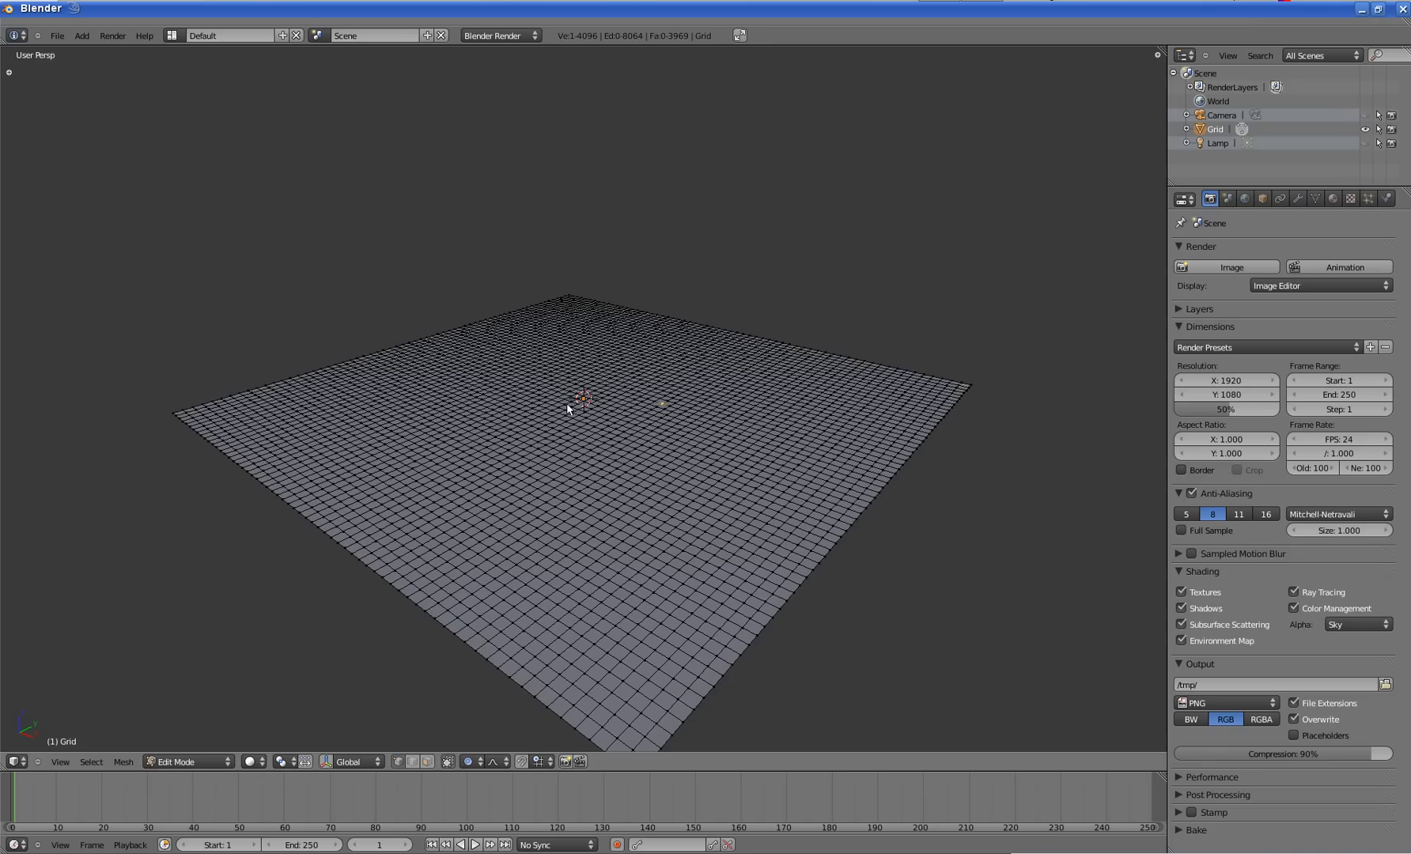
- Raise the selected vertex into a smooth, rounded hill, narrowing the proportional influence to a moderate radius around the peak
key(g)
scroll(677, 315, down, 12)
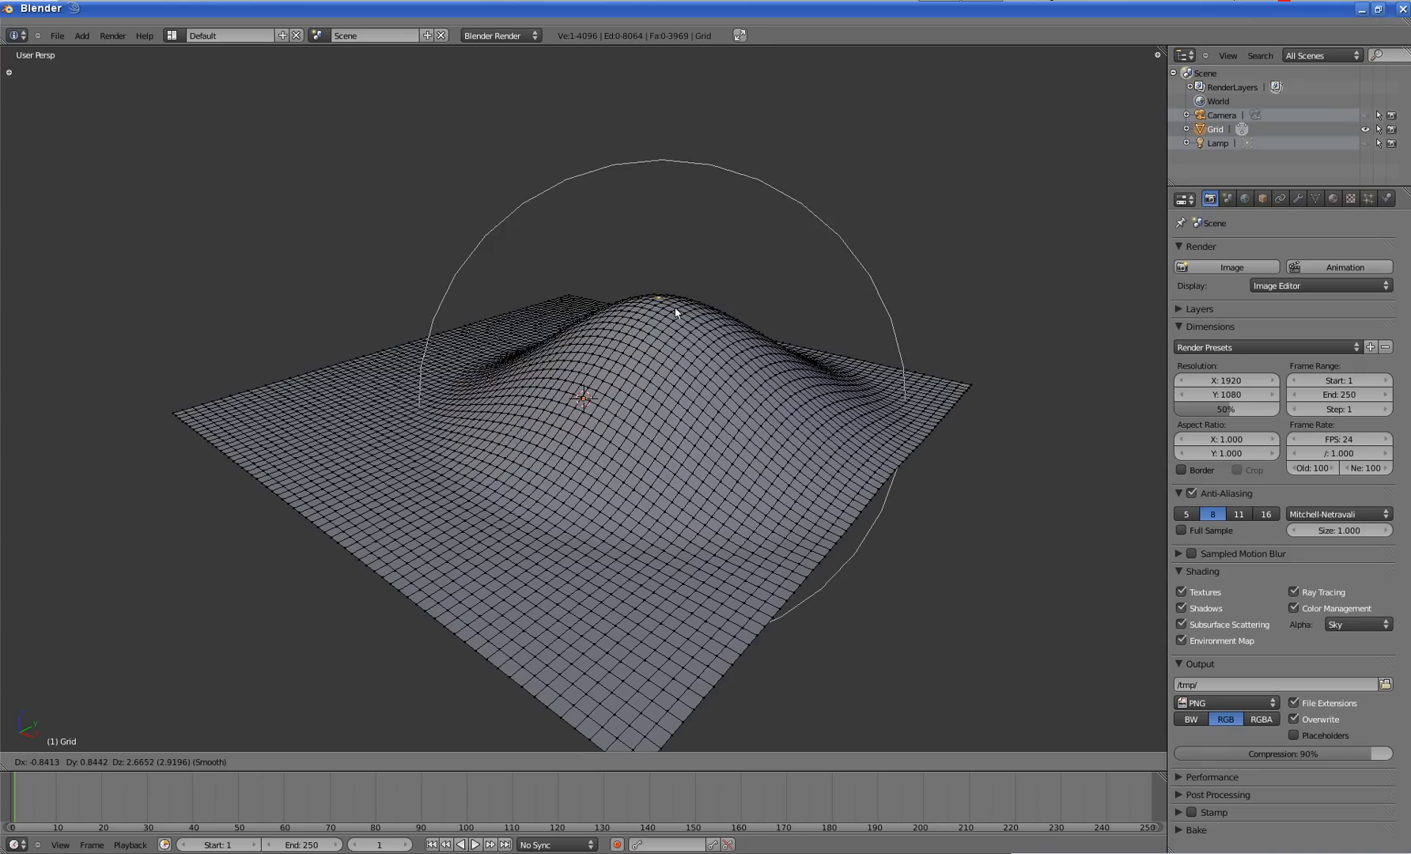
scroll(677, 316, up, 14)
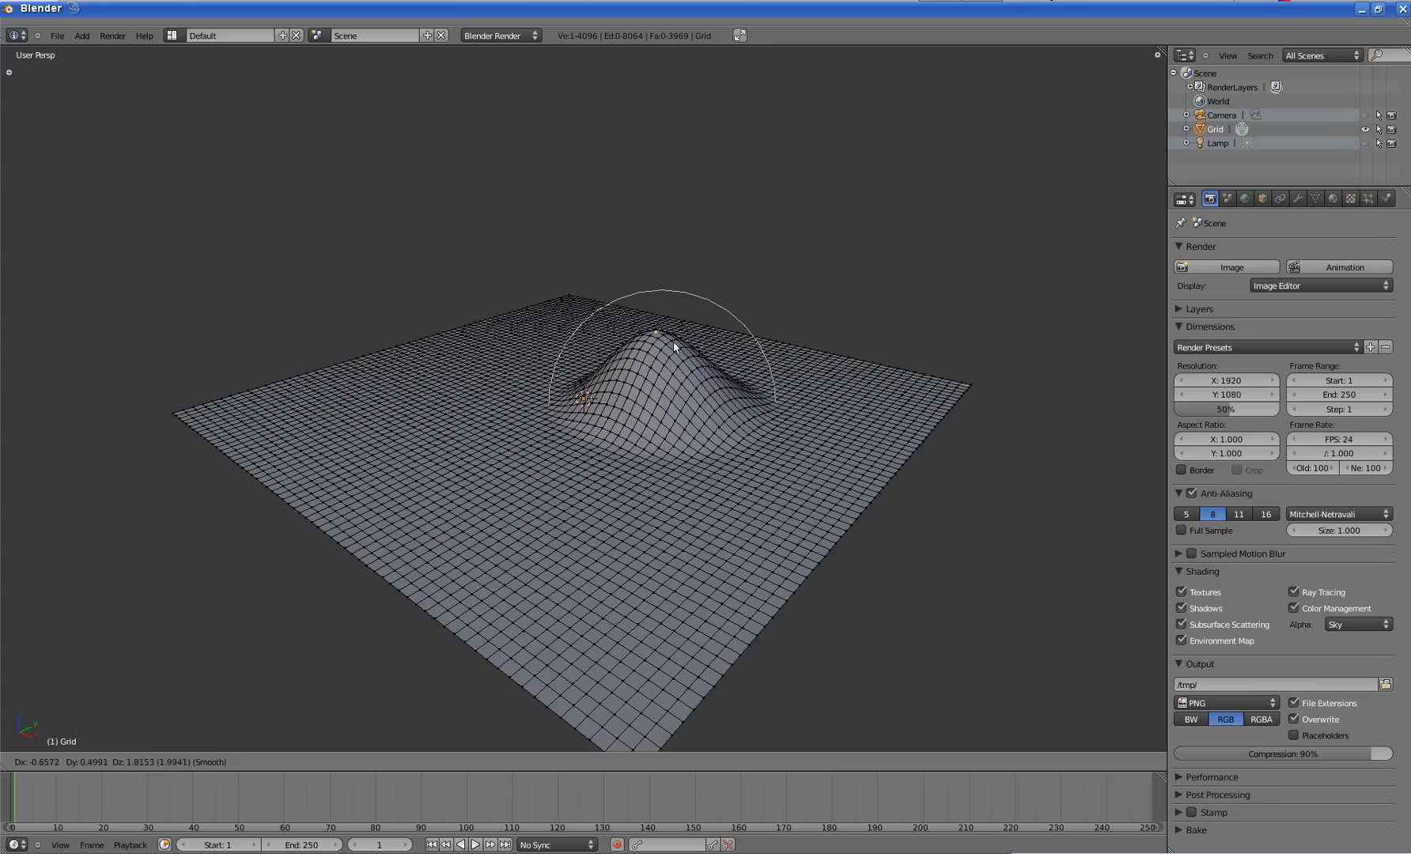
click(677, 319)
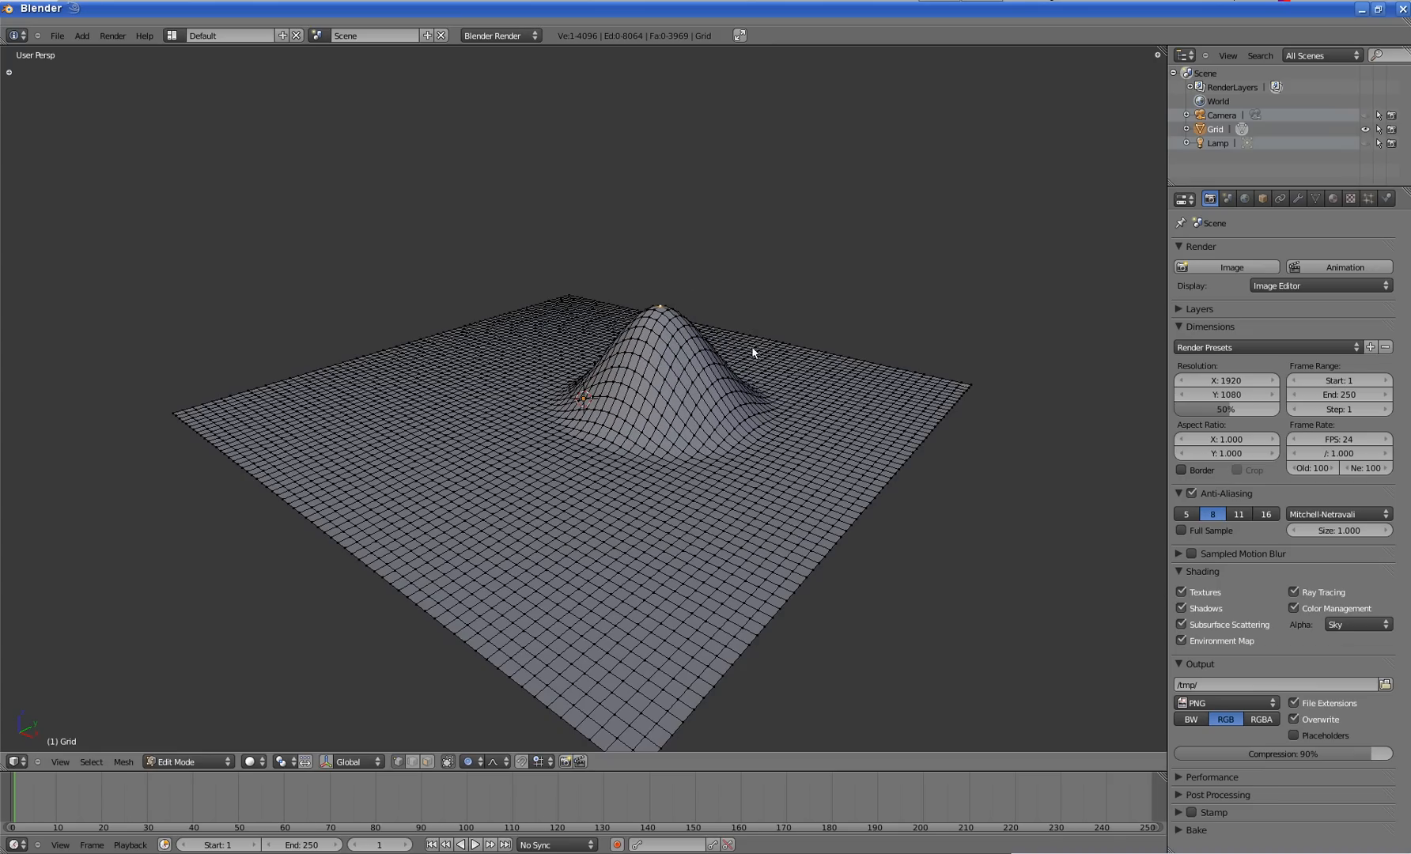
click(497, 762)
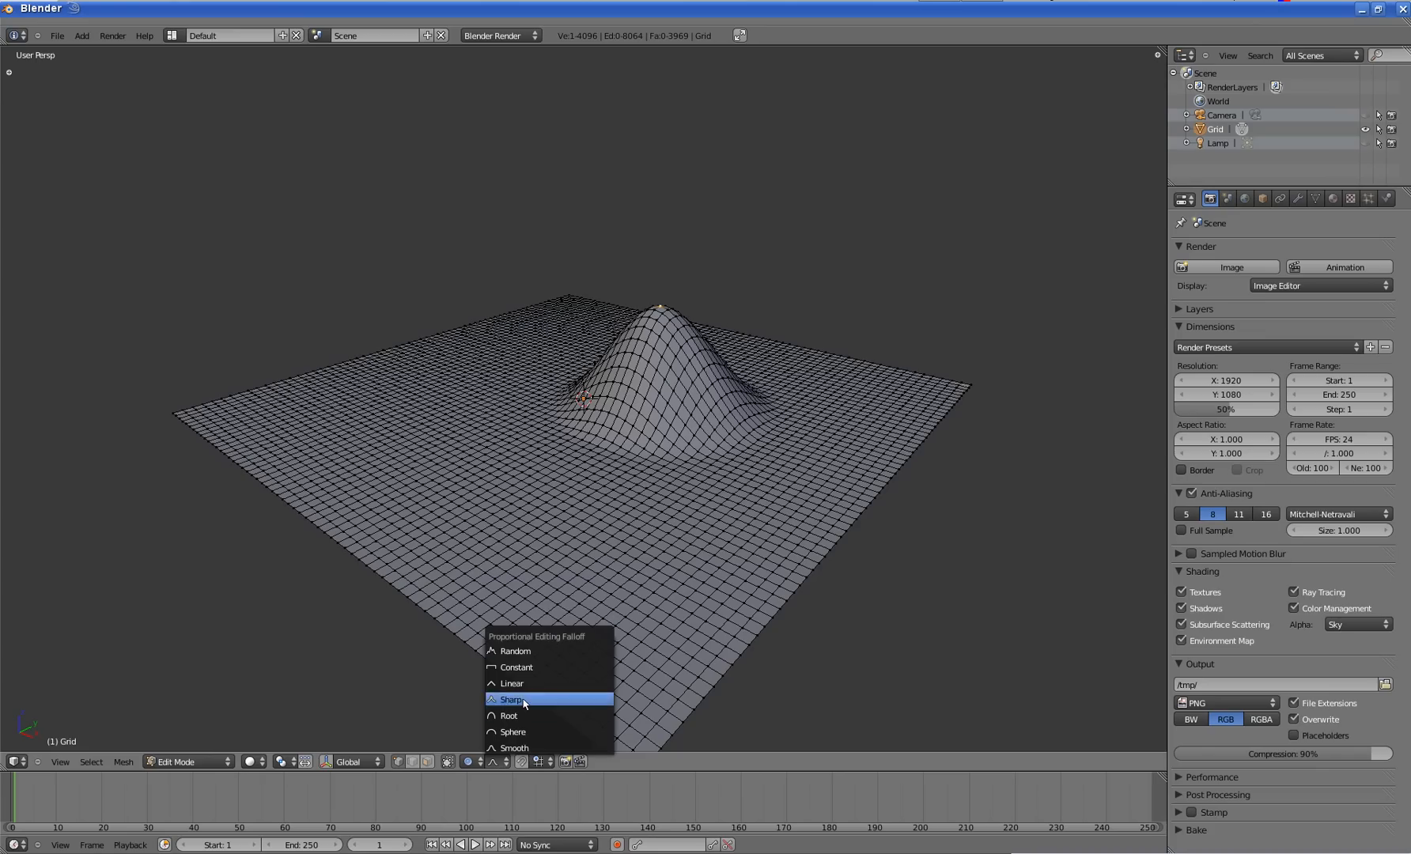
click(524, 701)
click(500, 763)
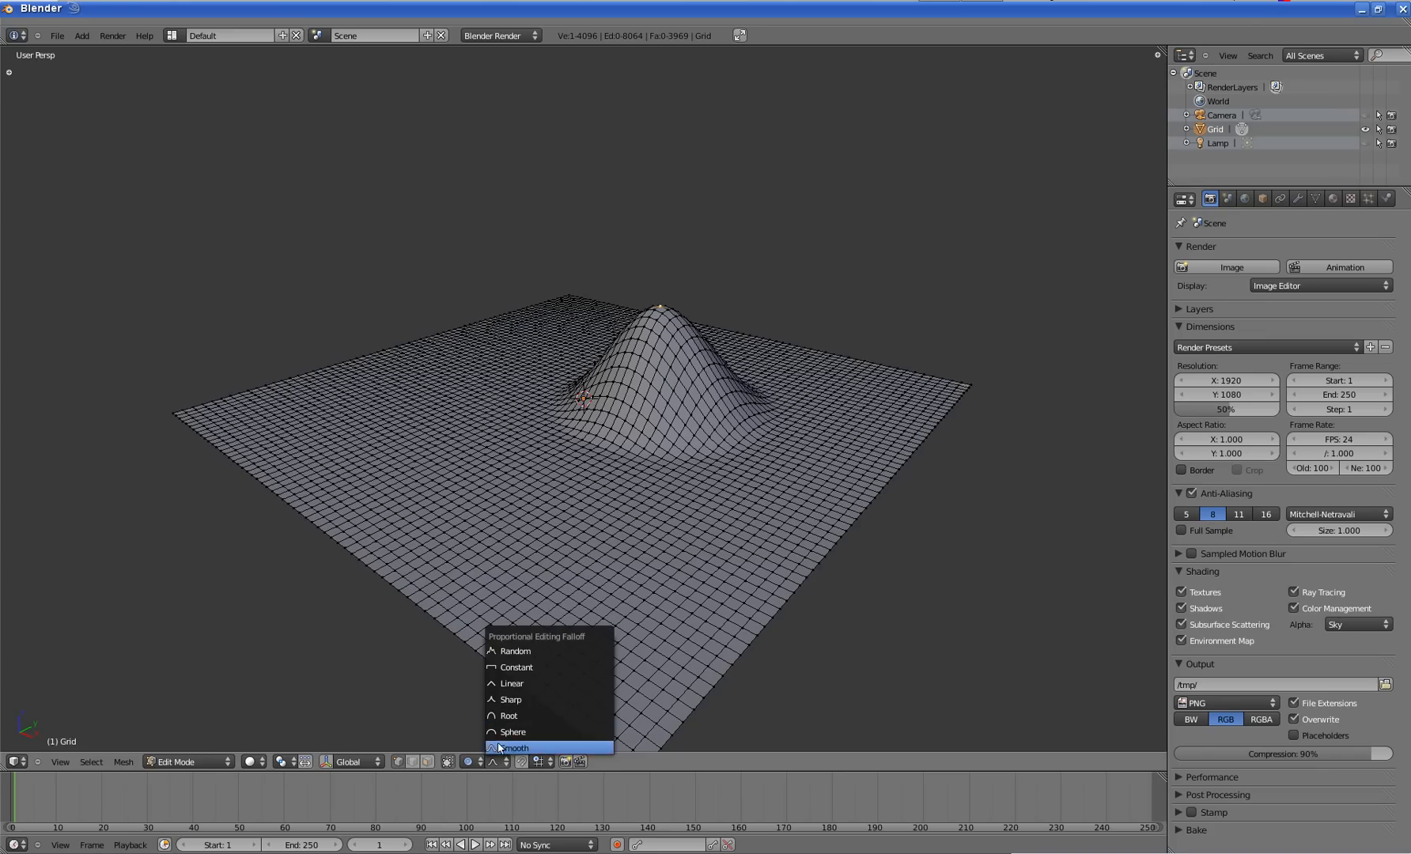
click(503, 718)
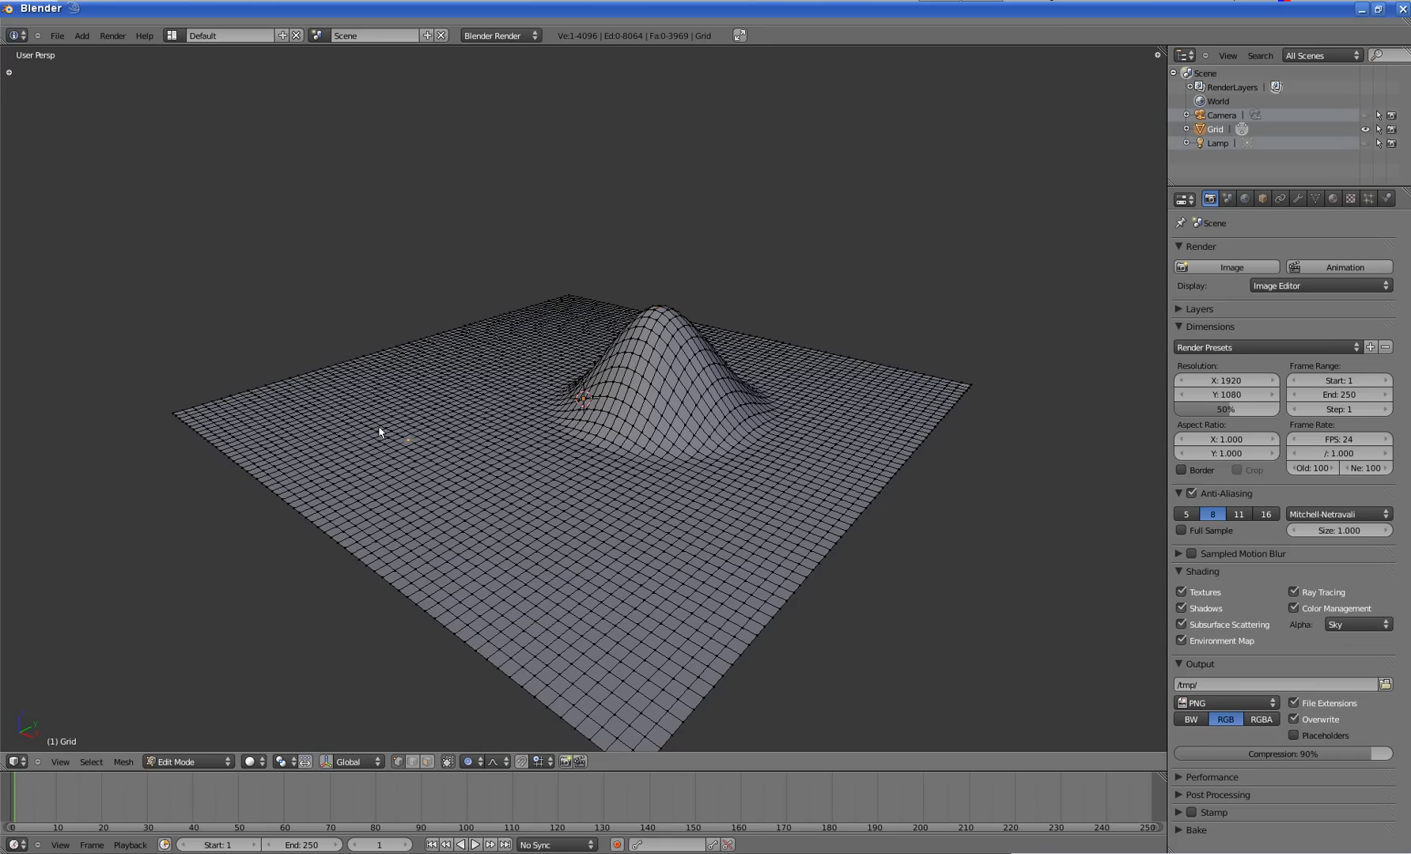
- Pull a vertex in the grid's flat area beside the hill upward, previewing Sphere, Root, Sharp, Linear and Constant falloffs before returning to Smooth
key(g)
scroll(382, 340, up, 2)
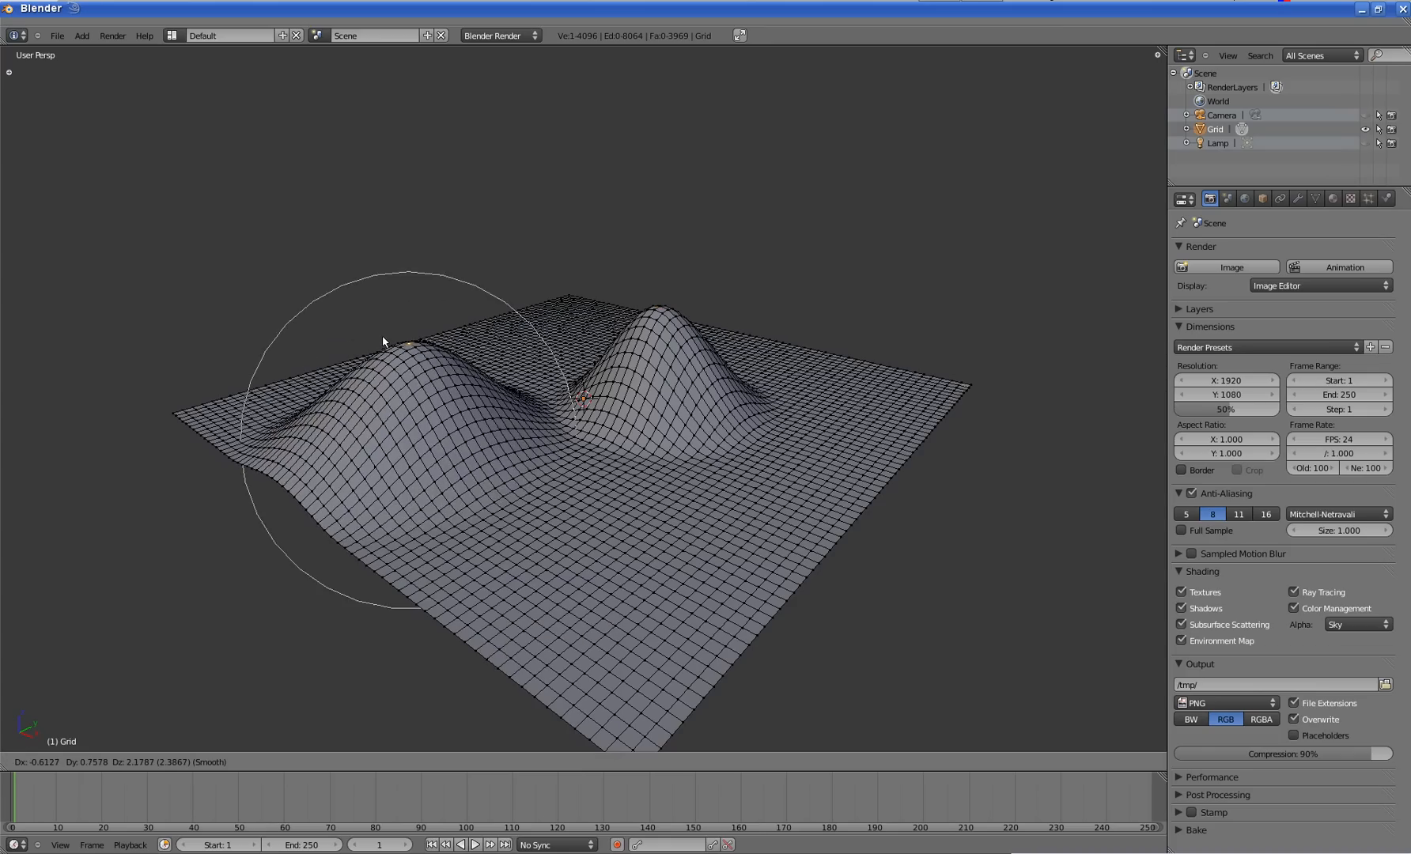
scroll(383, 335, up, 2)
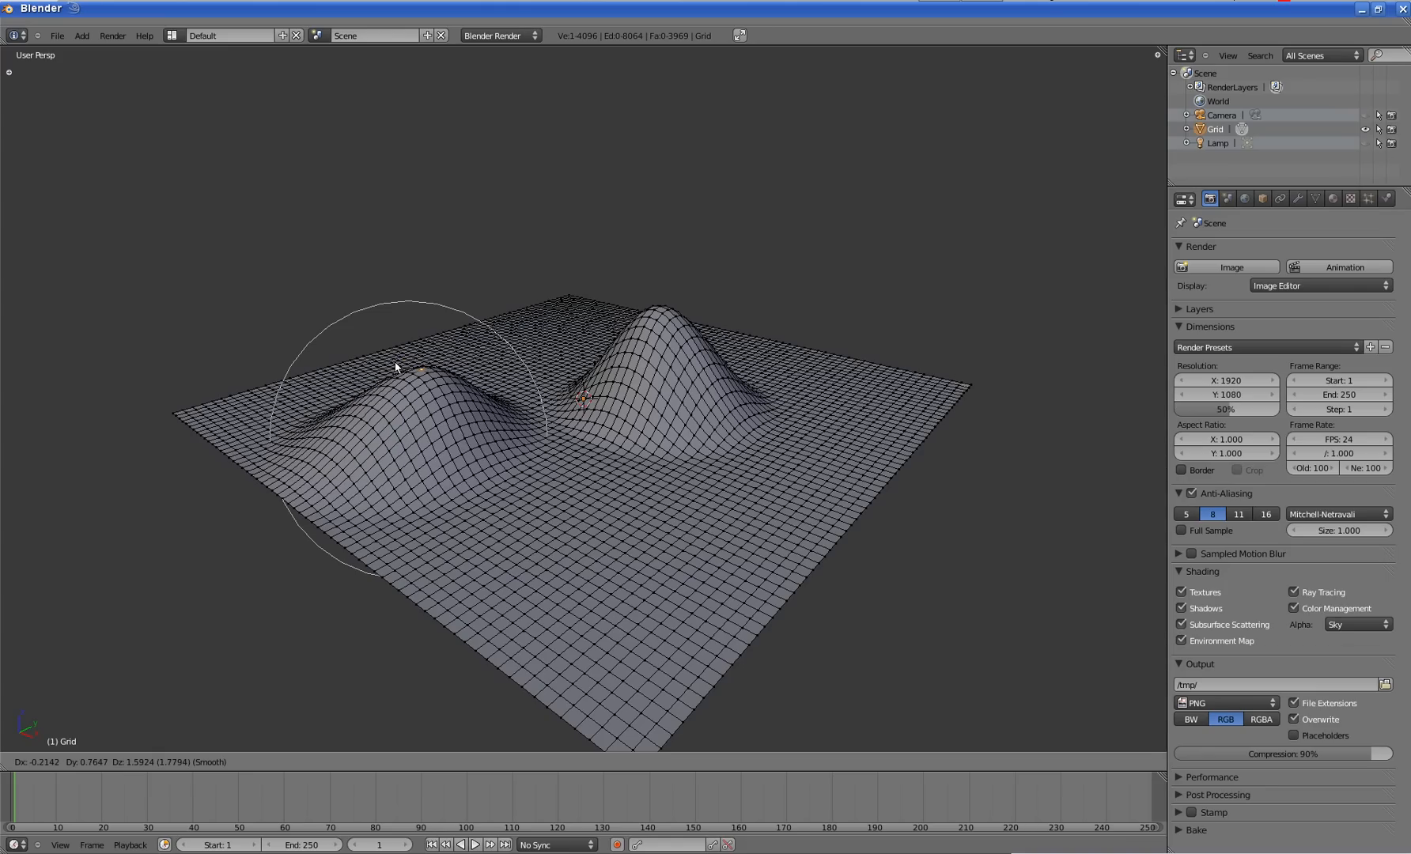
key(shift+o)
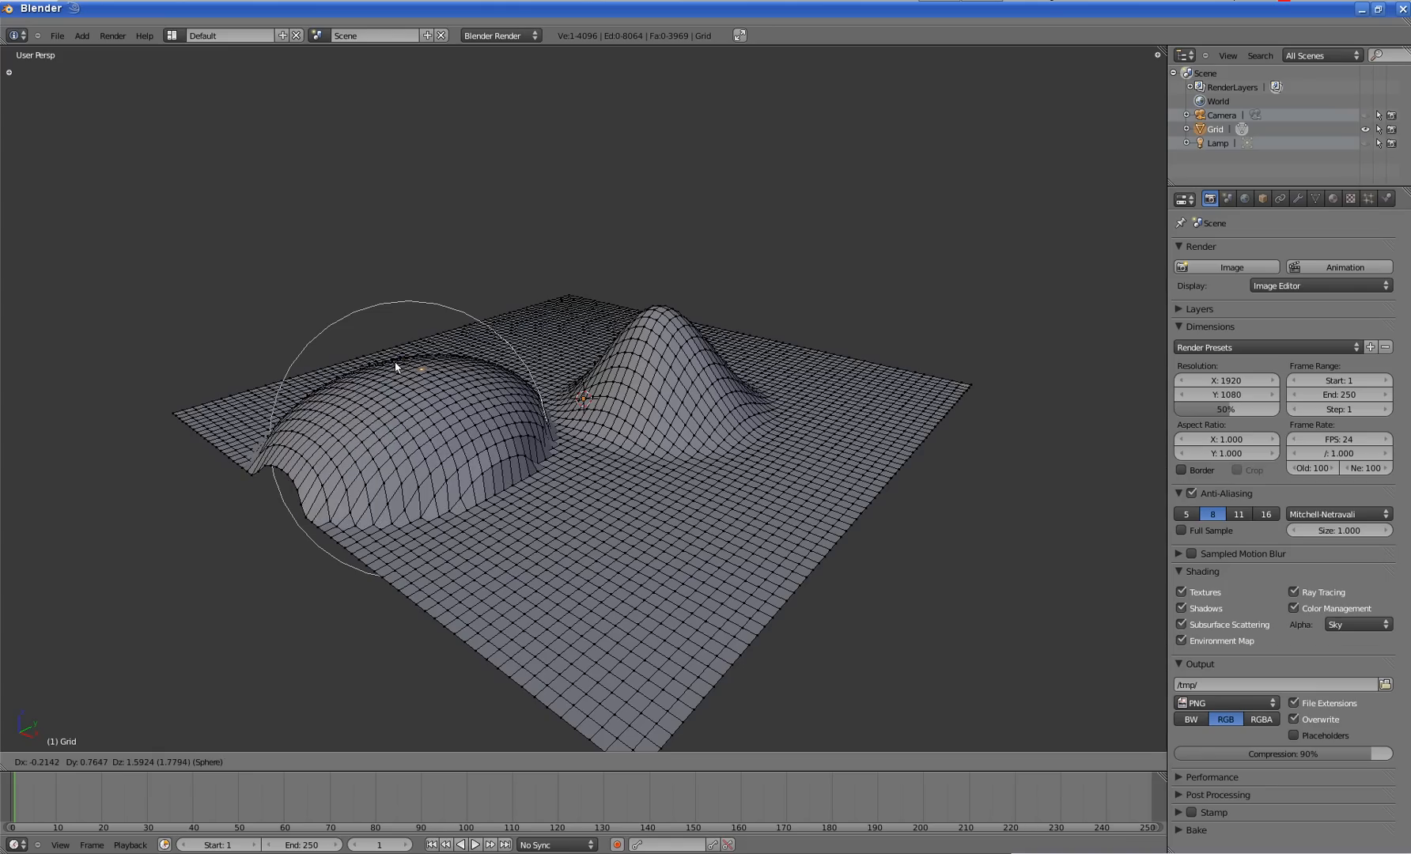
key(shift+o)
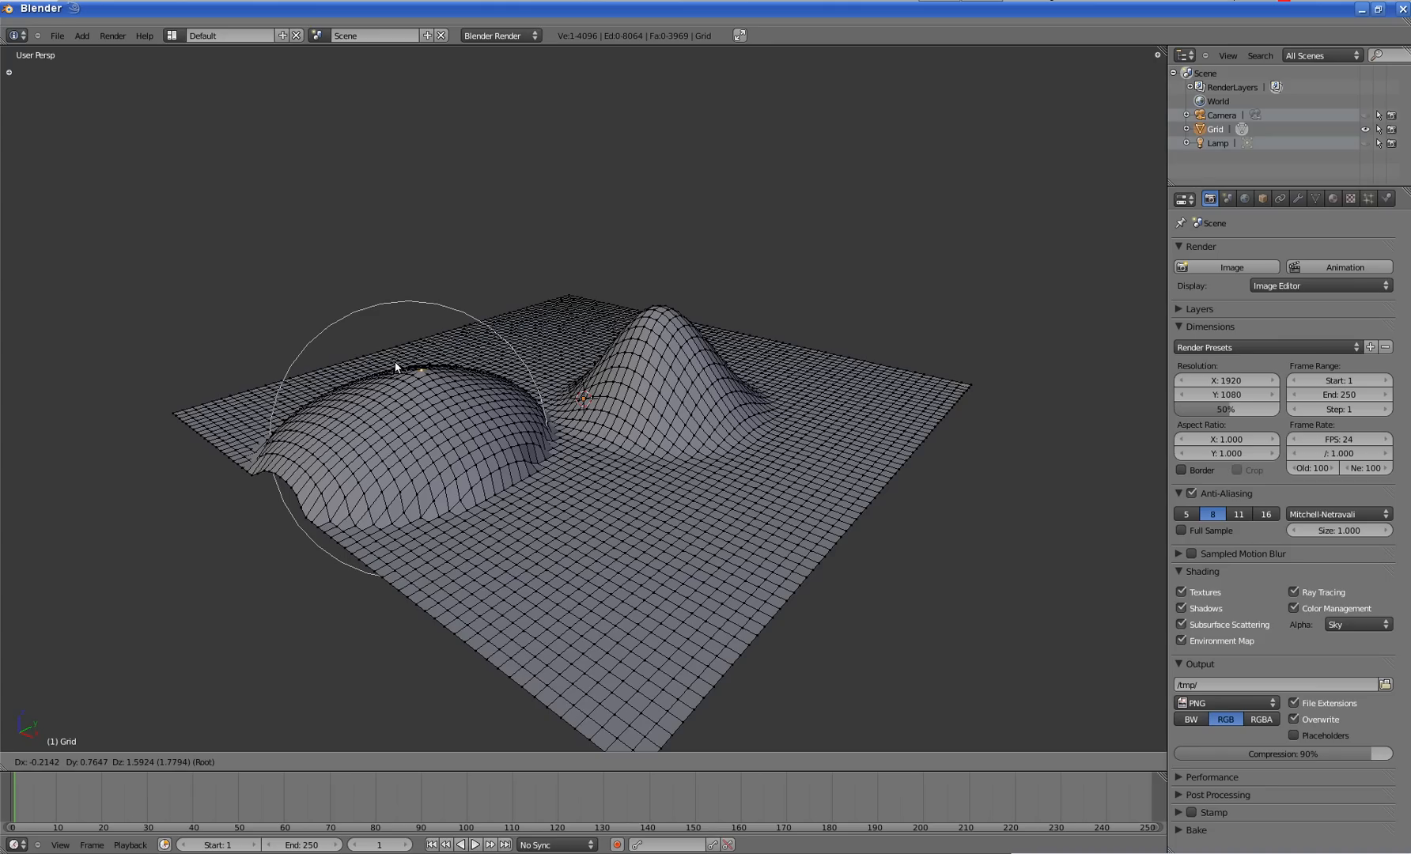
key(shift+o)
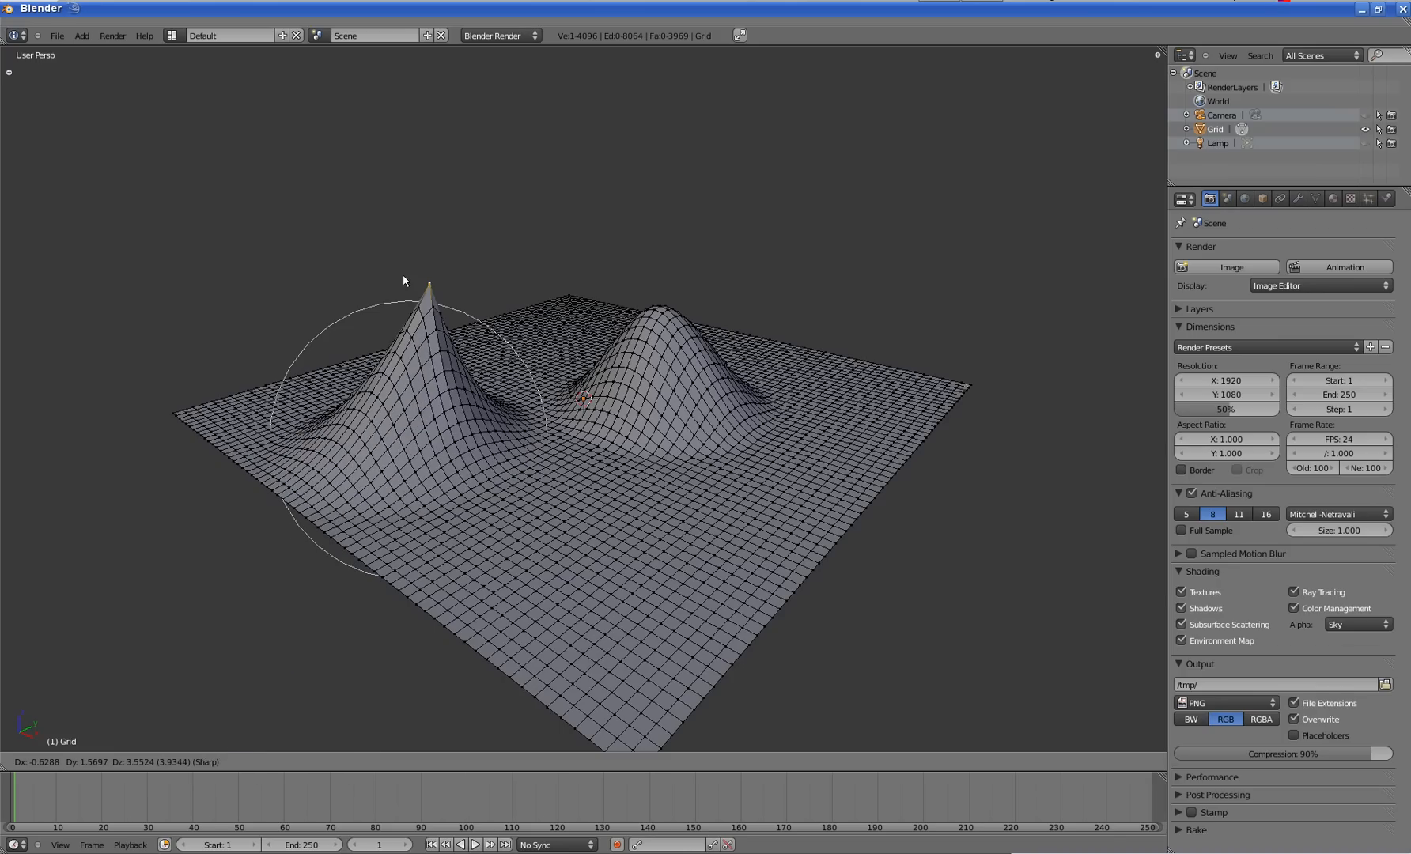
key(shift+o)
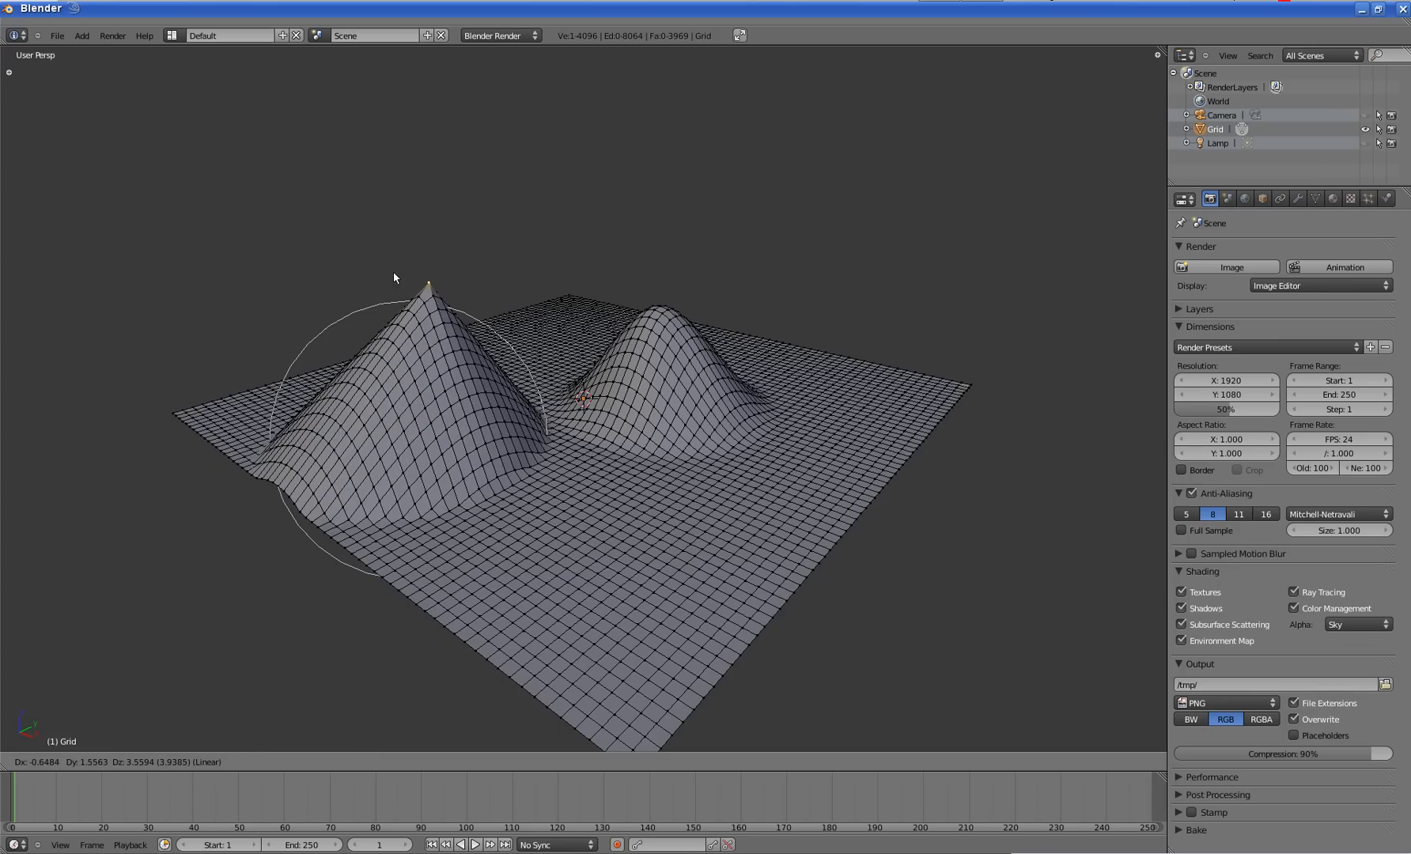
key(shift+o)
scroll(367, 314, down, 6)
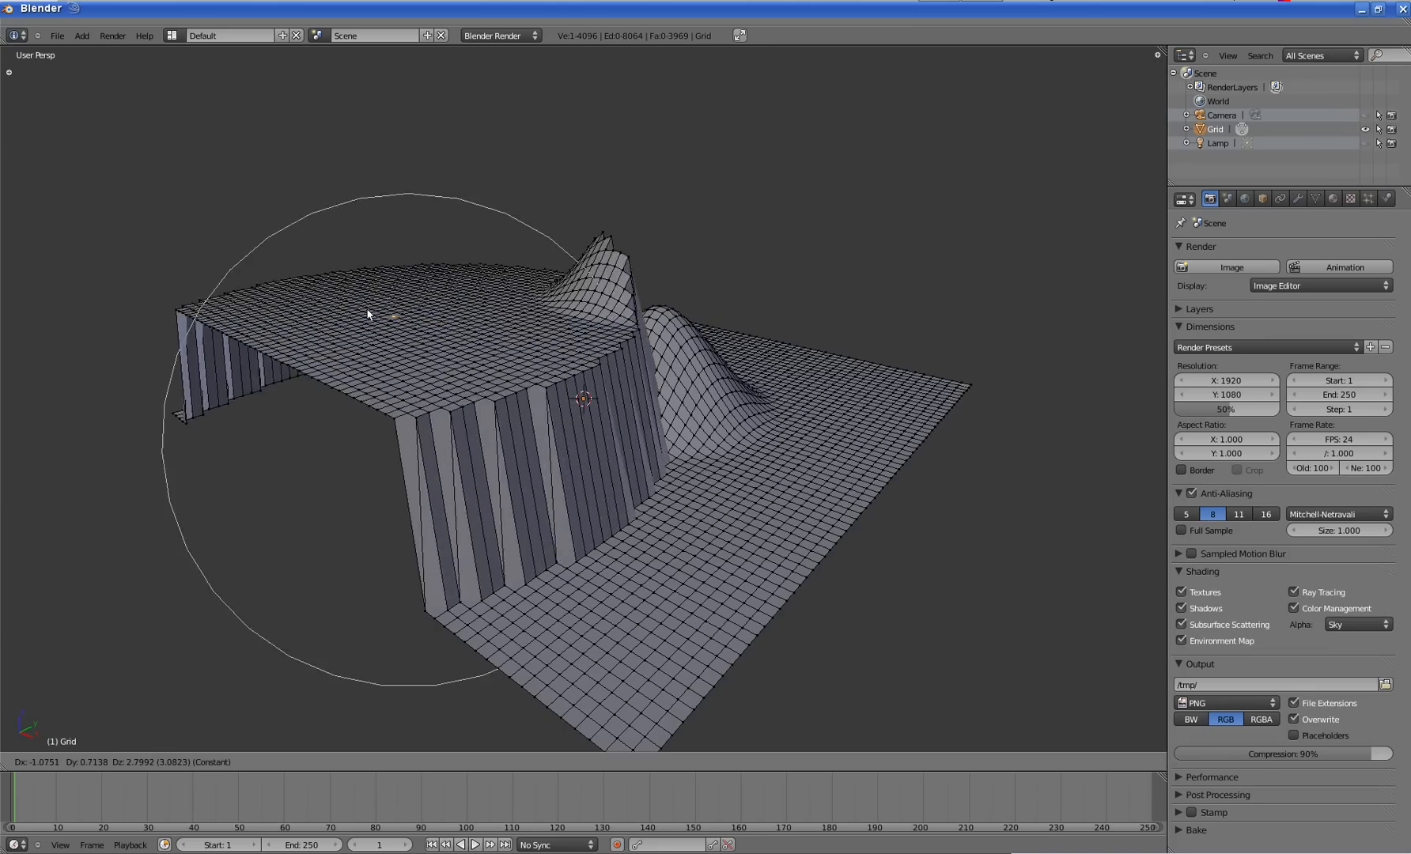
scroll(367, 314, up, 9)
key(shift+o)
key(shift+o)
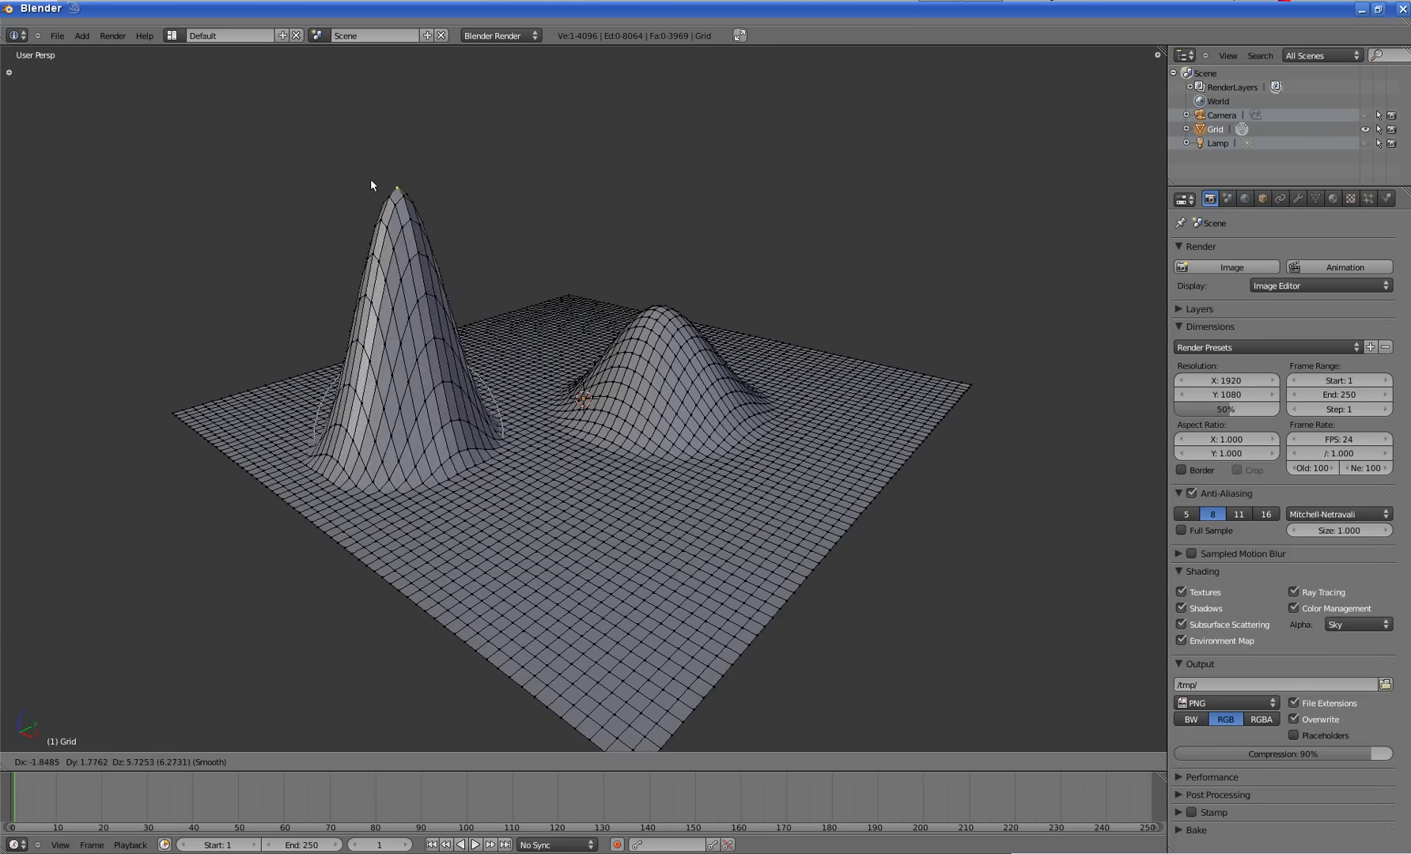
- Lower the grabbed vertex into a wide dip, cycling through the falloffs back to Smooth and enlarging the influence radius
key(shift+o)
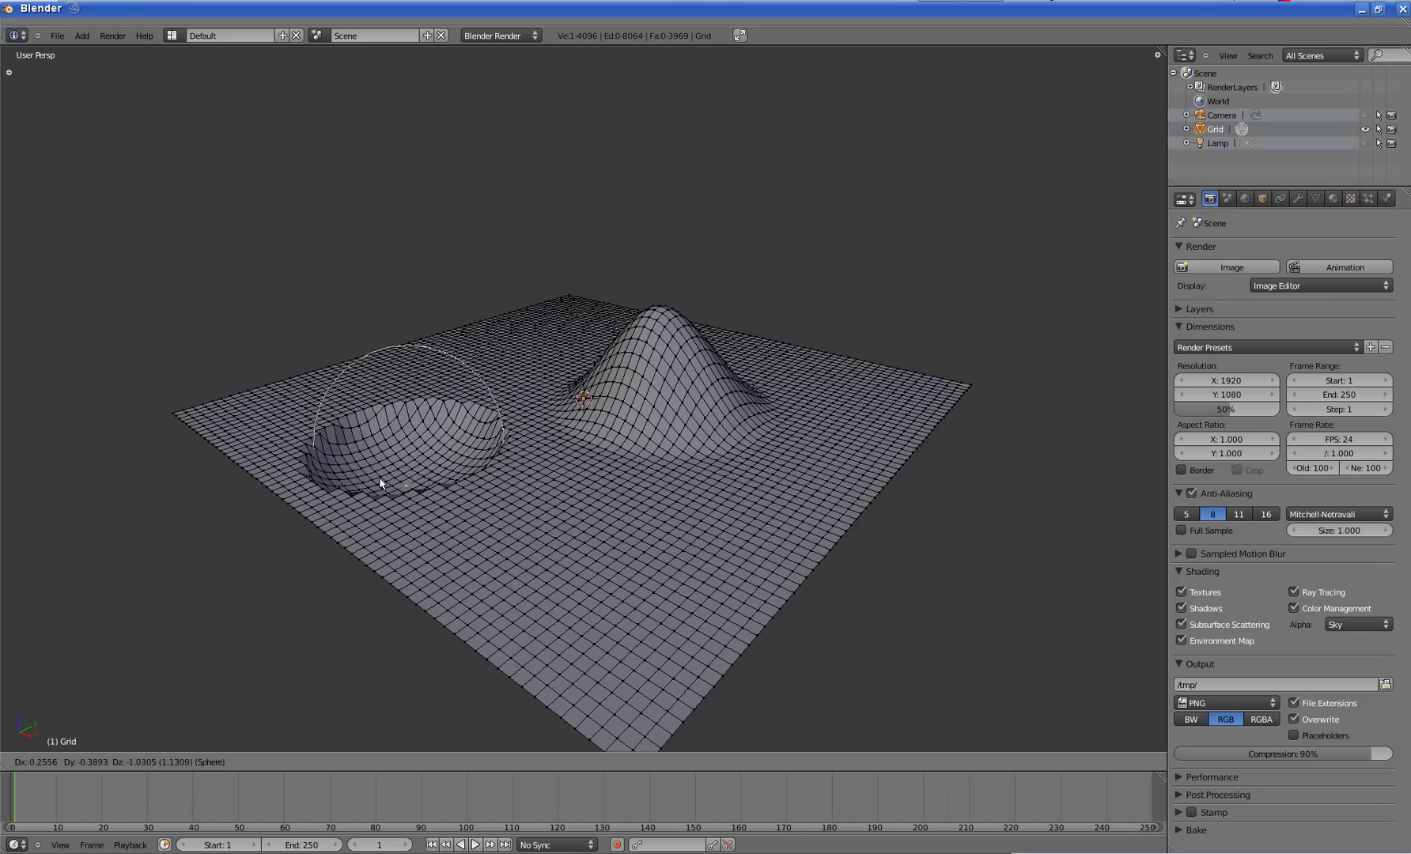
key(shift+o)
key(shift+o)
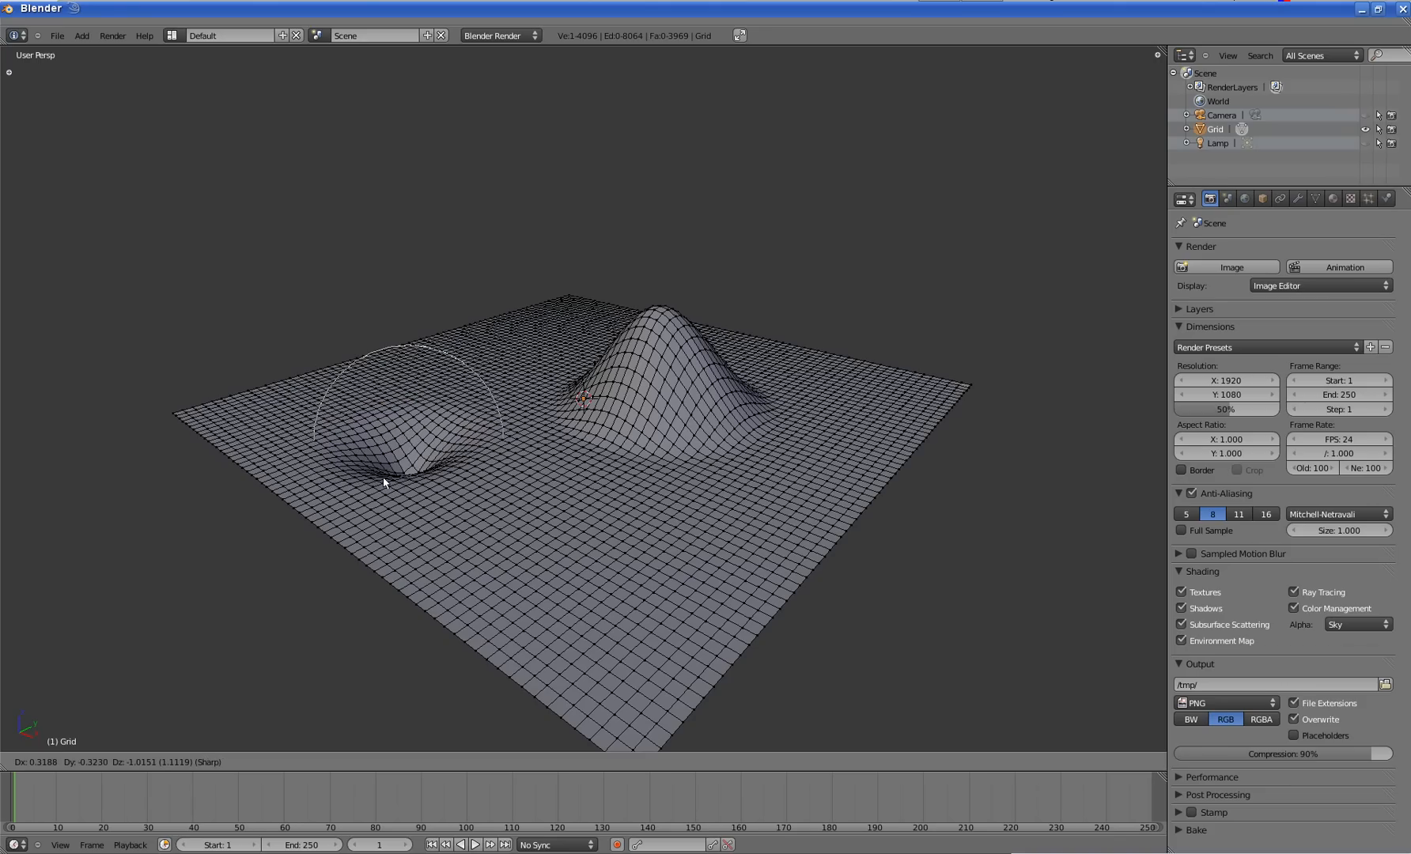
key(shift+o)
key(shift+o)
key(shift+o)
key(shift+o)
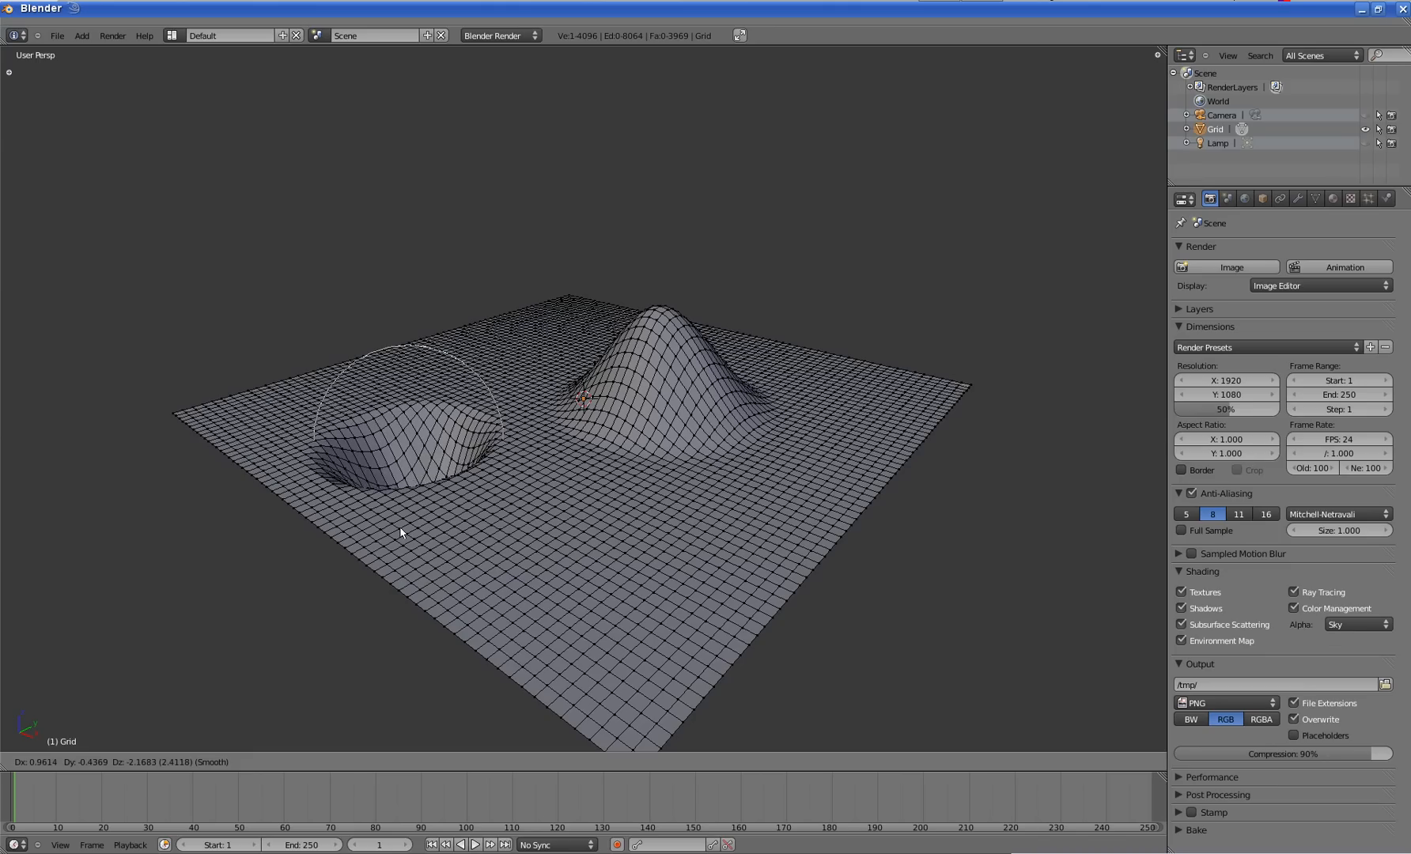
scroll(383, 483, down, 3)
click(377, 469)
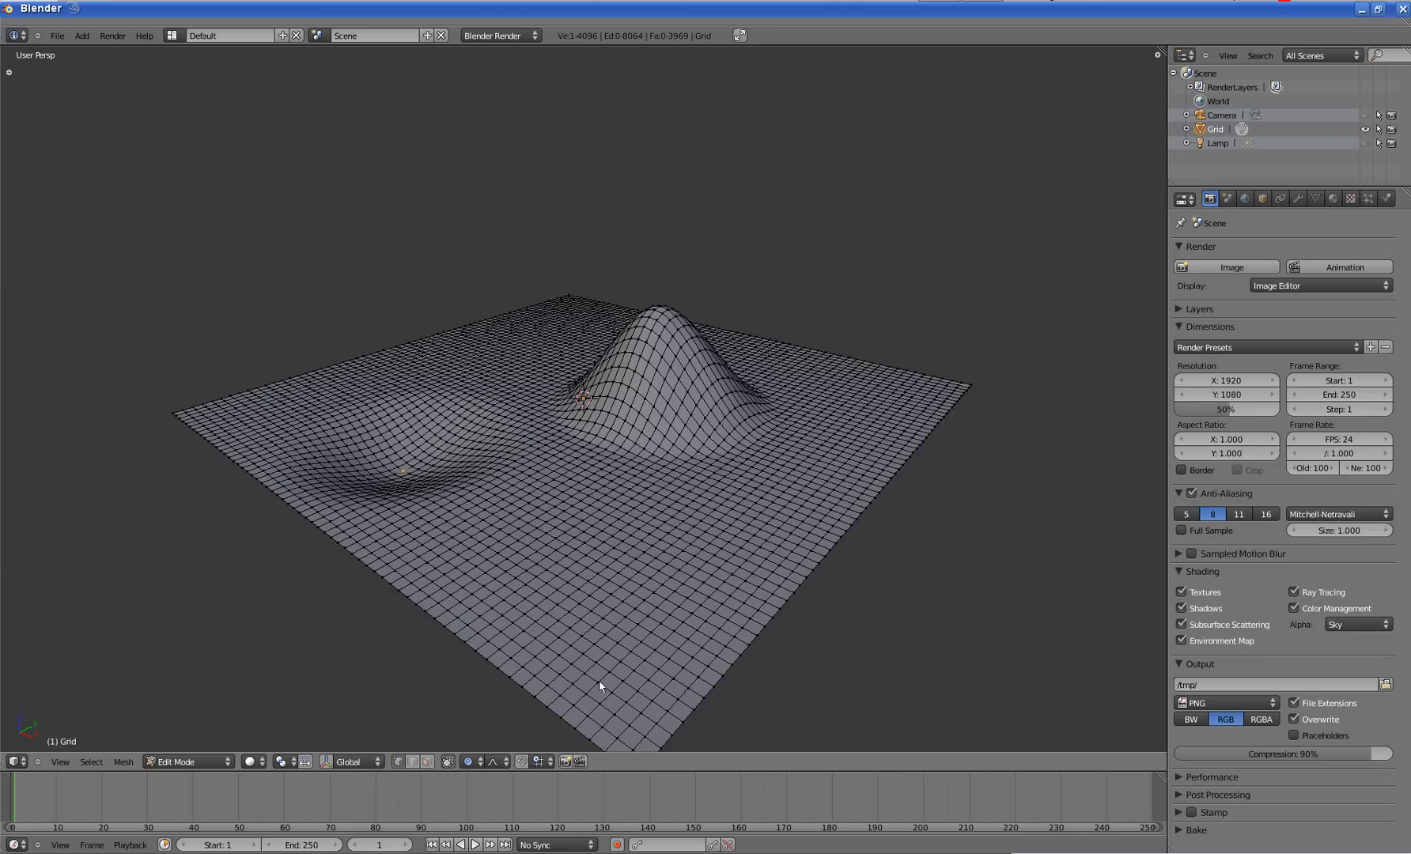
- Try raising a vertex near the grid's front corner with the Random proportional falloff
click(495, 761)
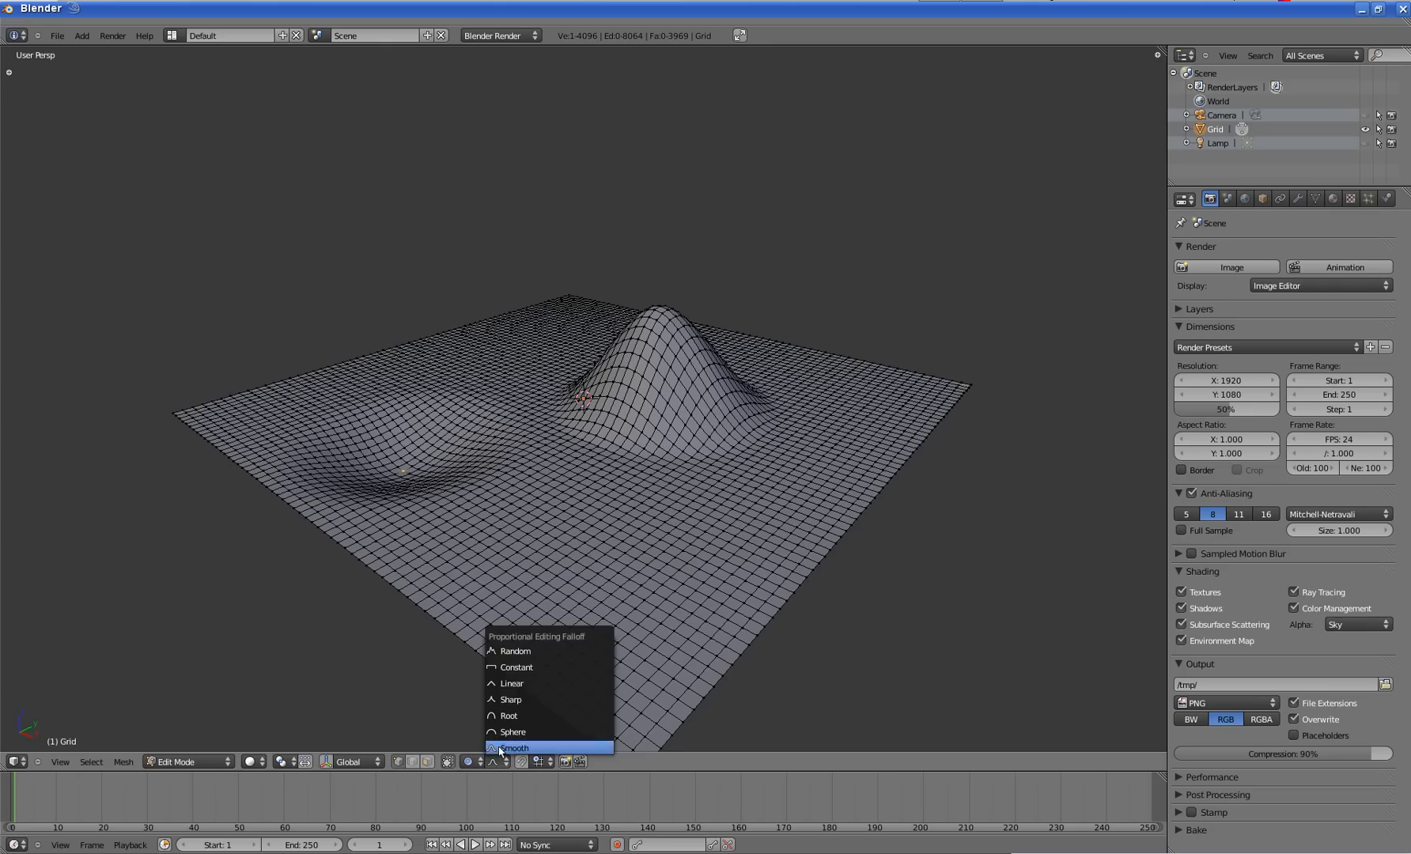
click(529, 654)
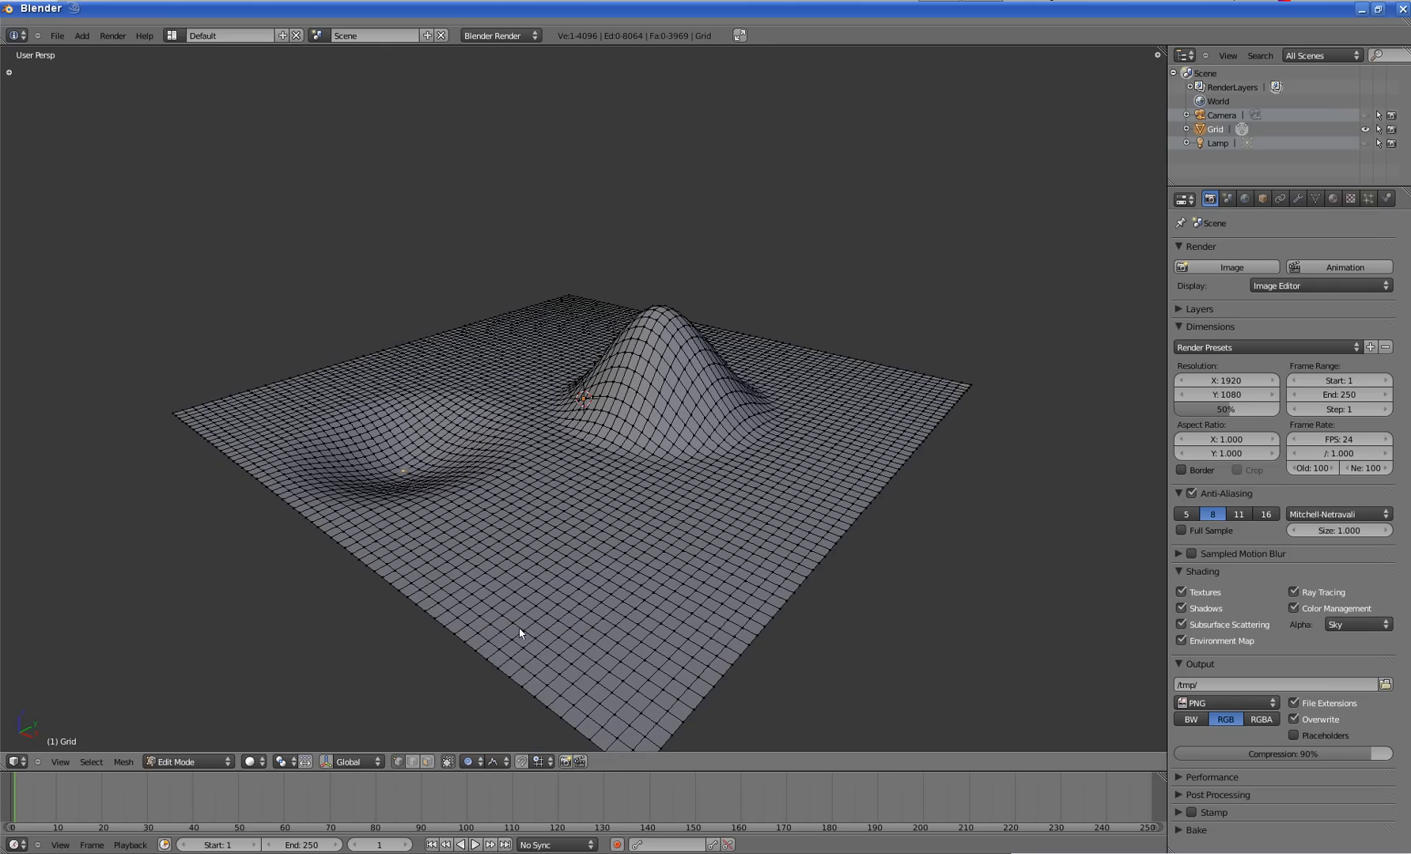
right_click(648, 564)
key(g)
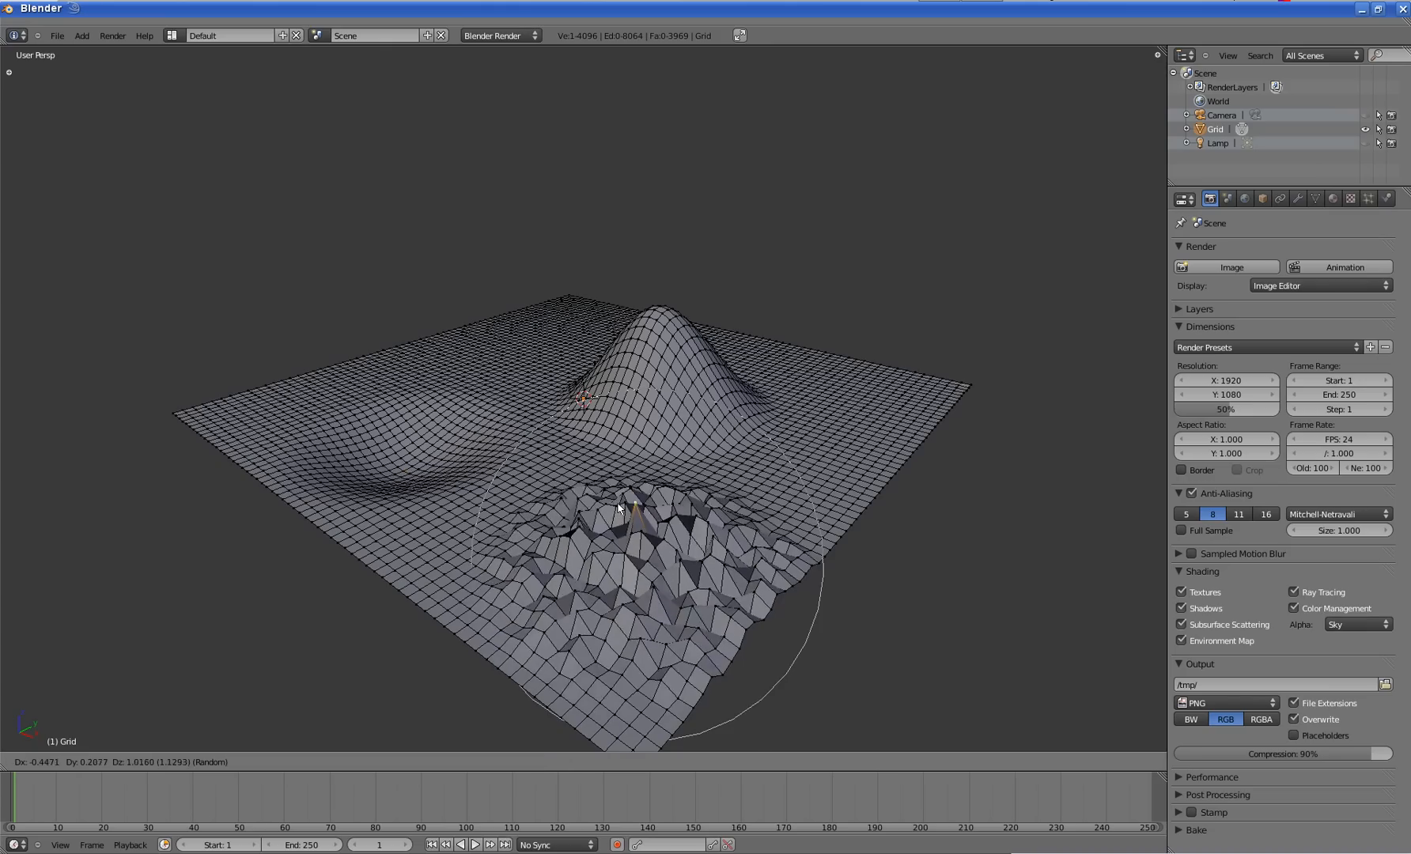
scroll(625, 494, down, 3)
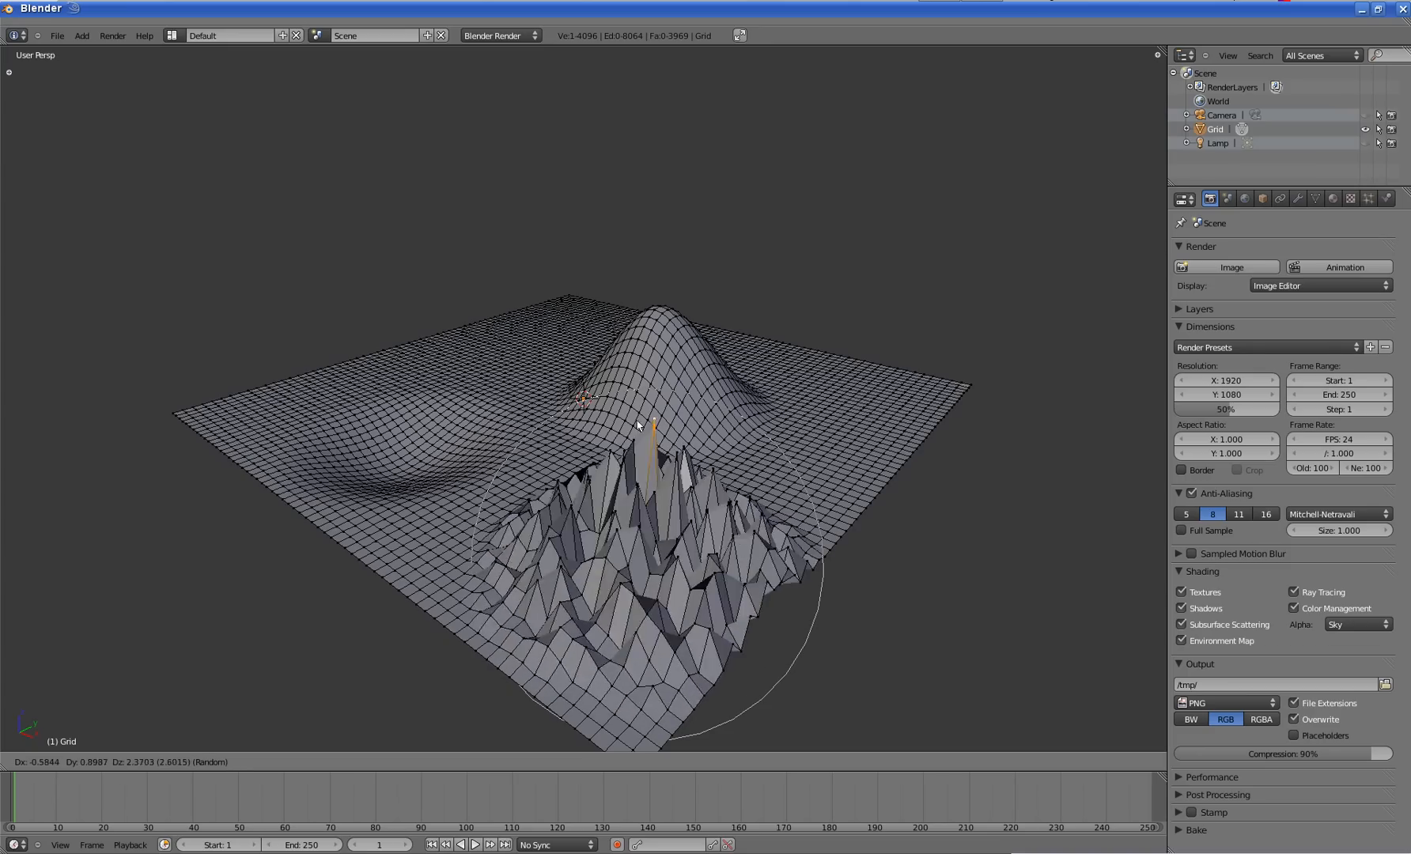
key(Escape)
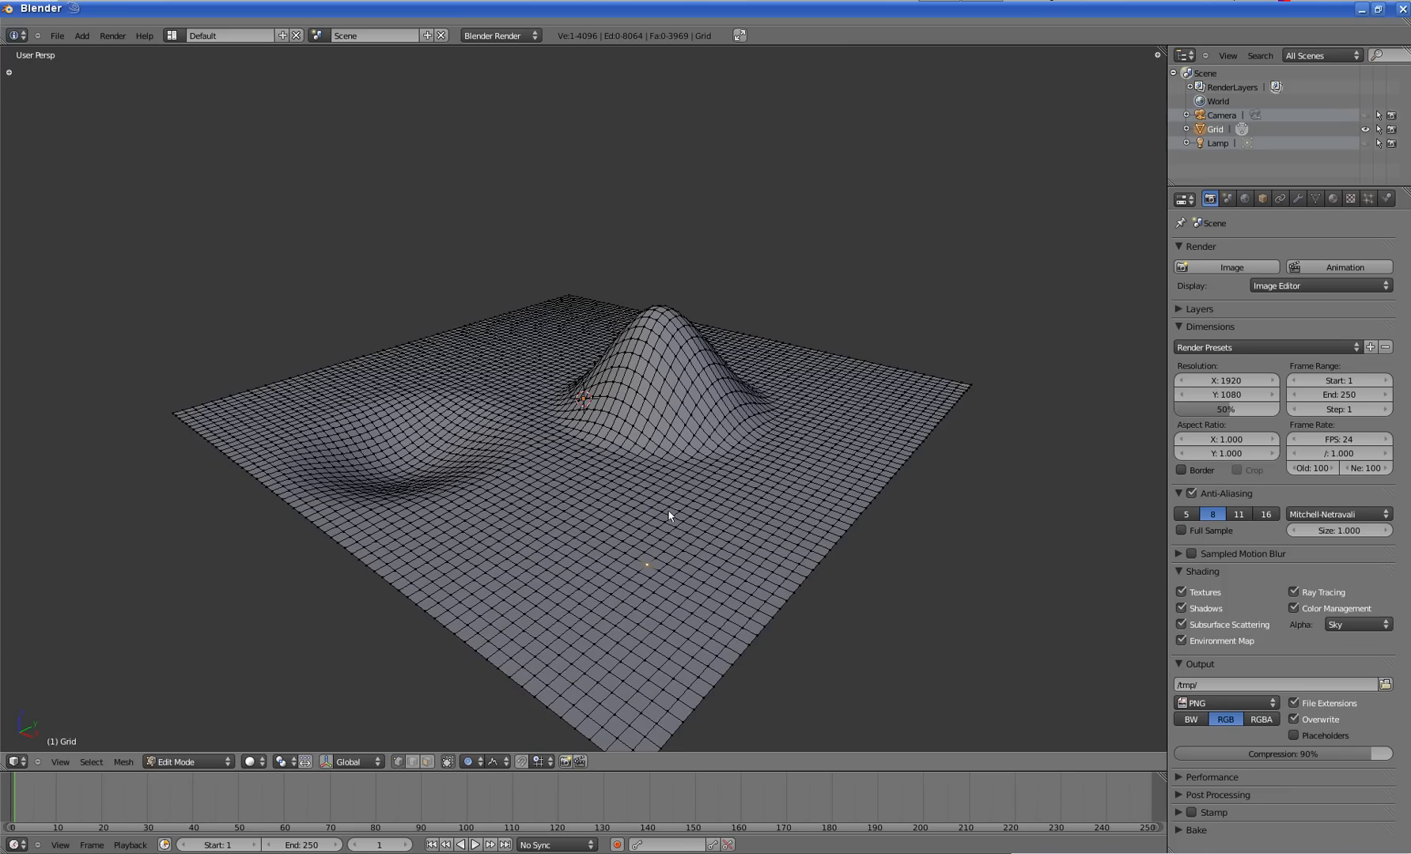
- Disable Proportional Editing and return the grid to Object Mode
mouse_move(609, 526)
middle_down()
mouse_move(667, 529)
mouse_move(601, 515)
middle_up()
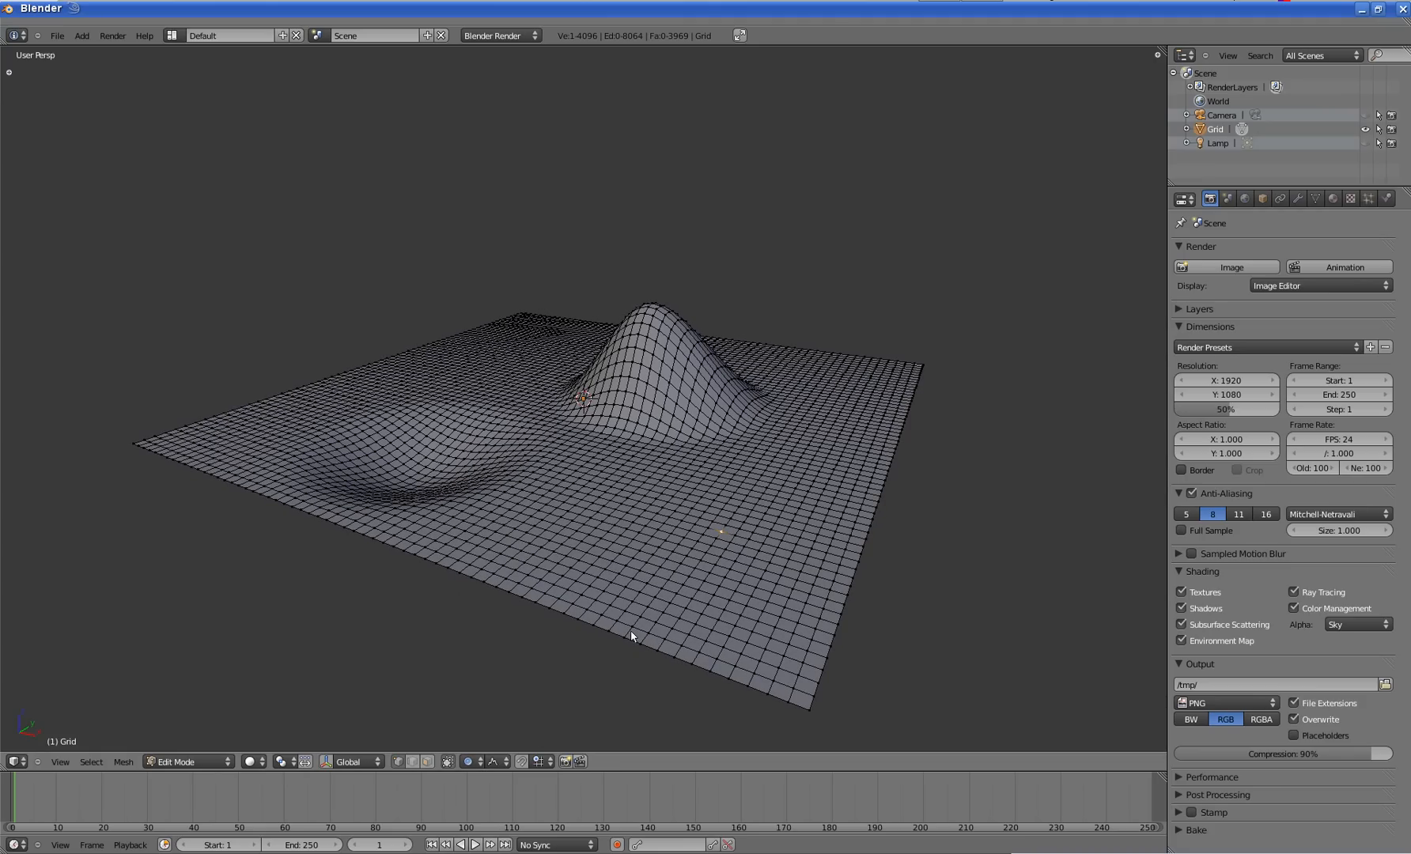
click(474, 762)
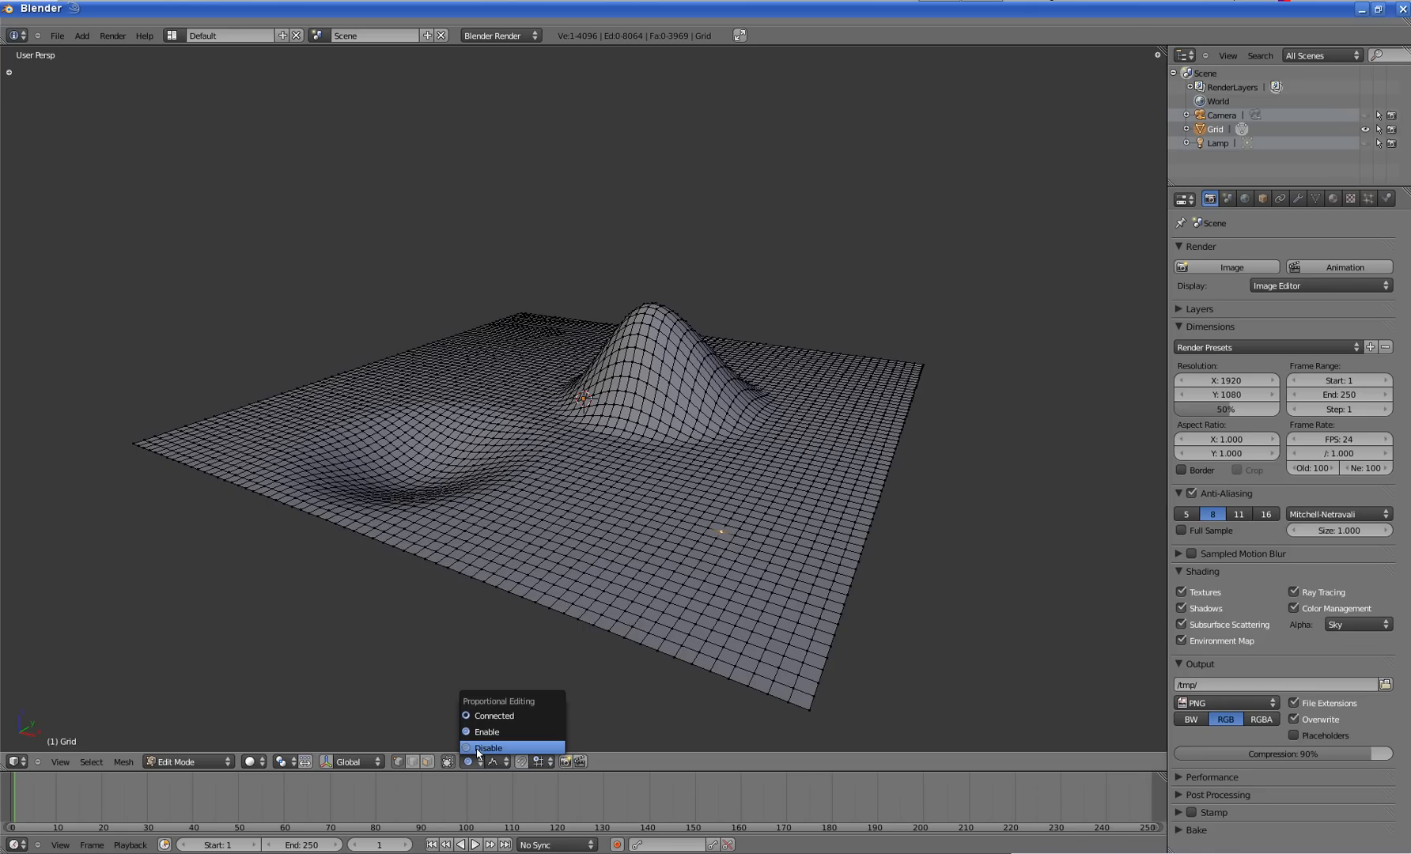
click(477, 748)
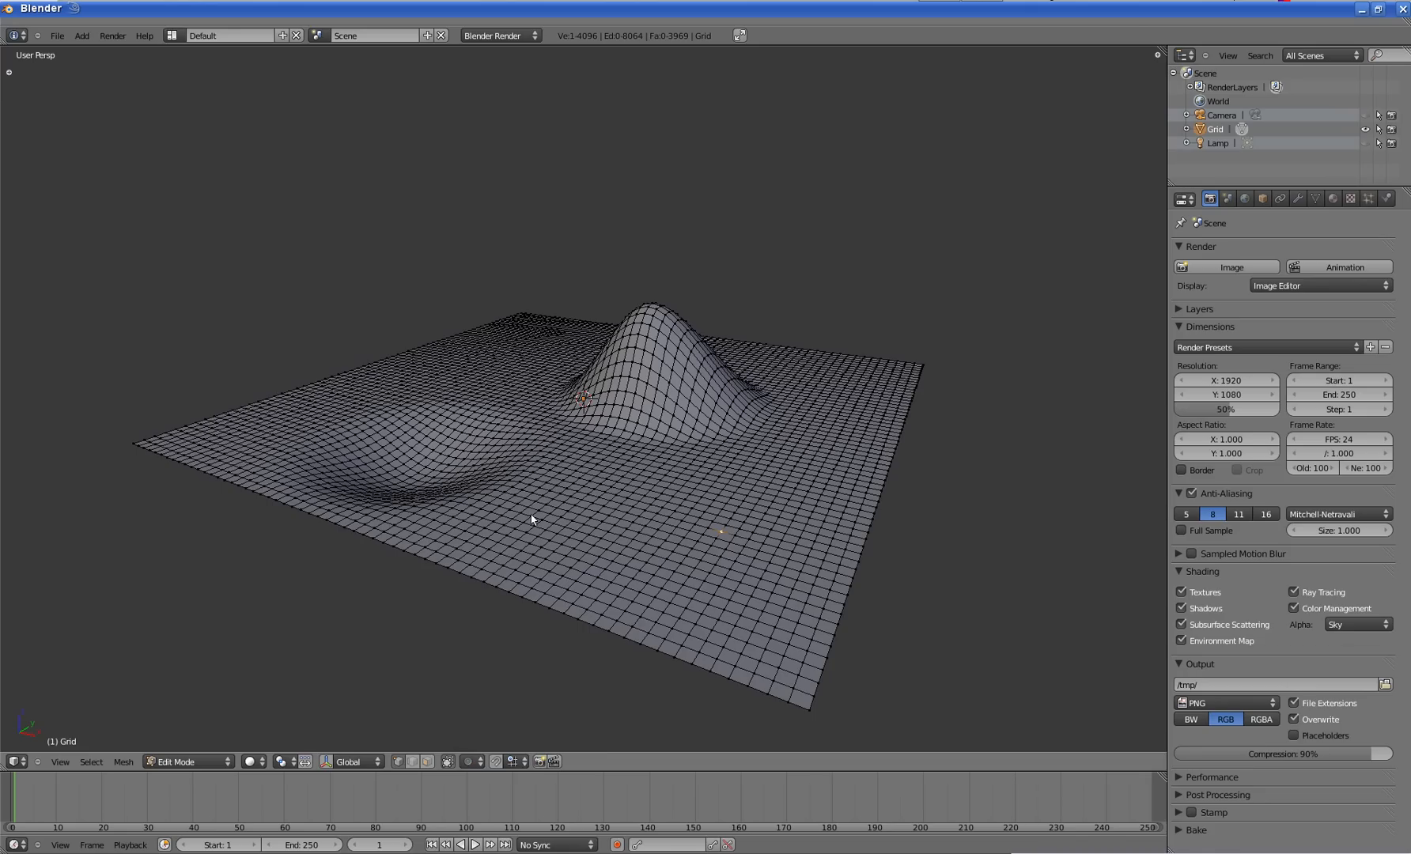
click(202, 760)
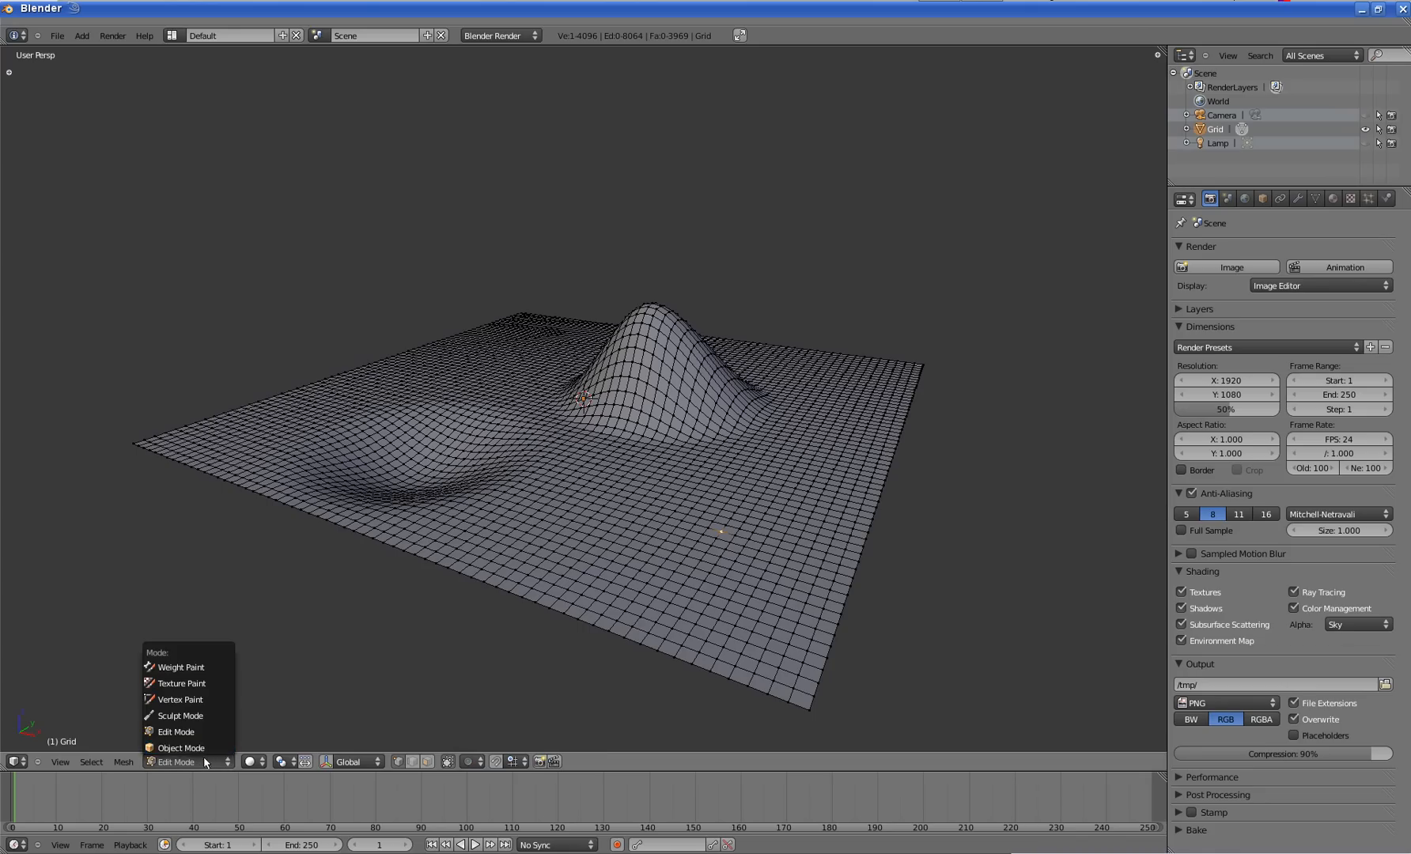
click(193, 748)
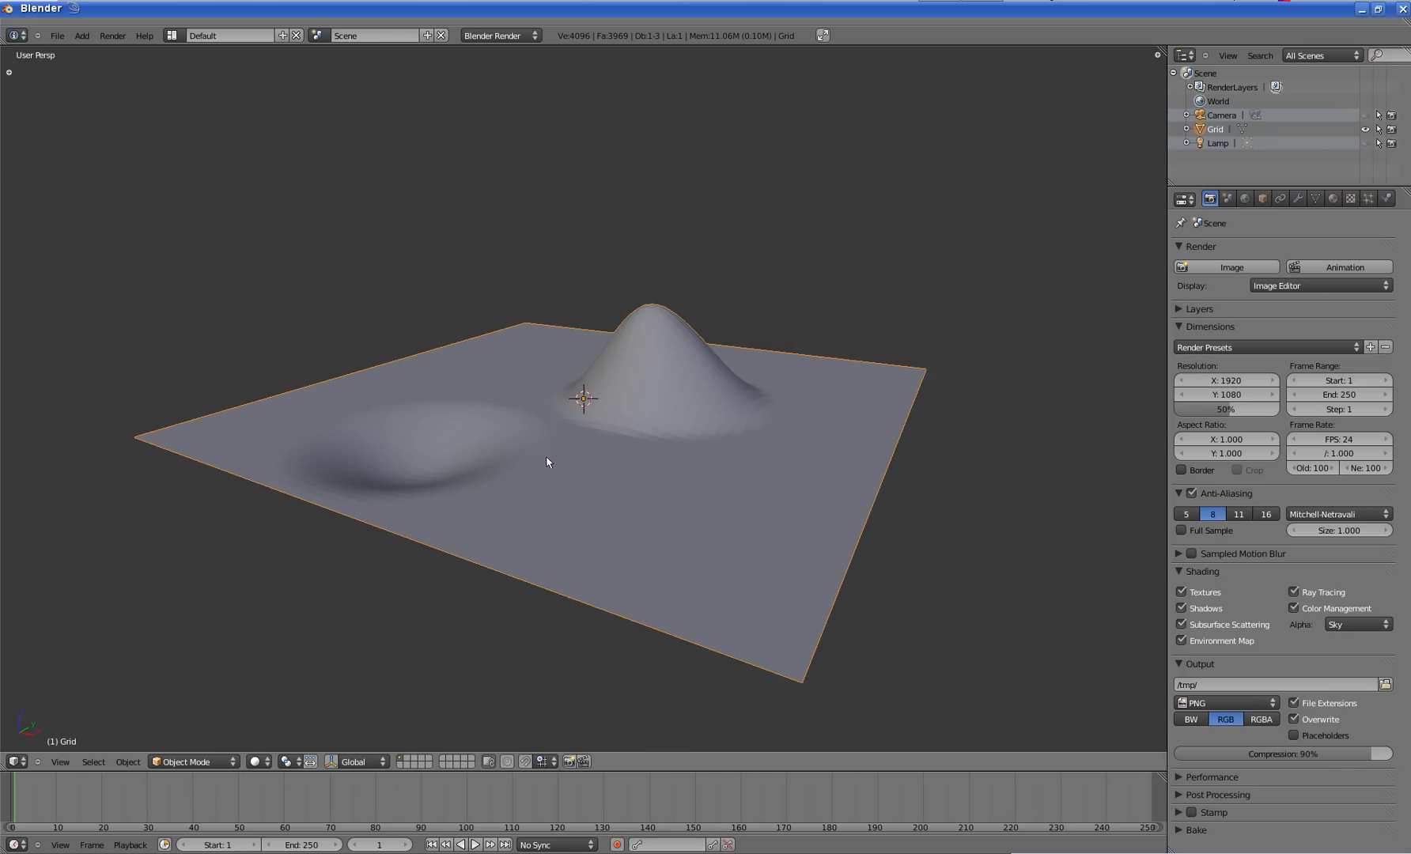
- Rename the grid object as Terrain
middle_drag(571, 466, 554, 470)
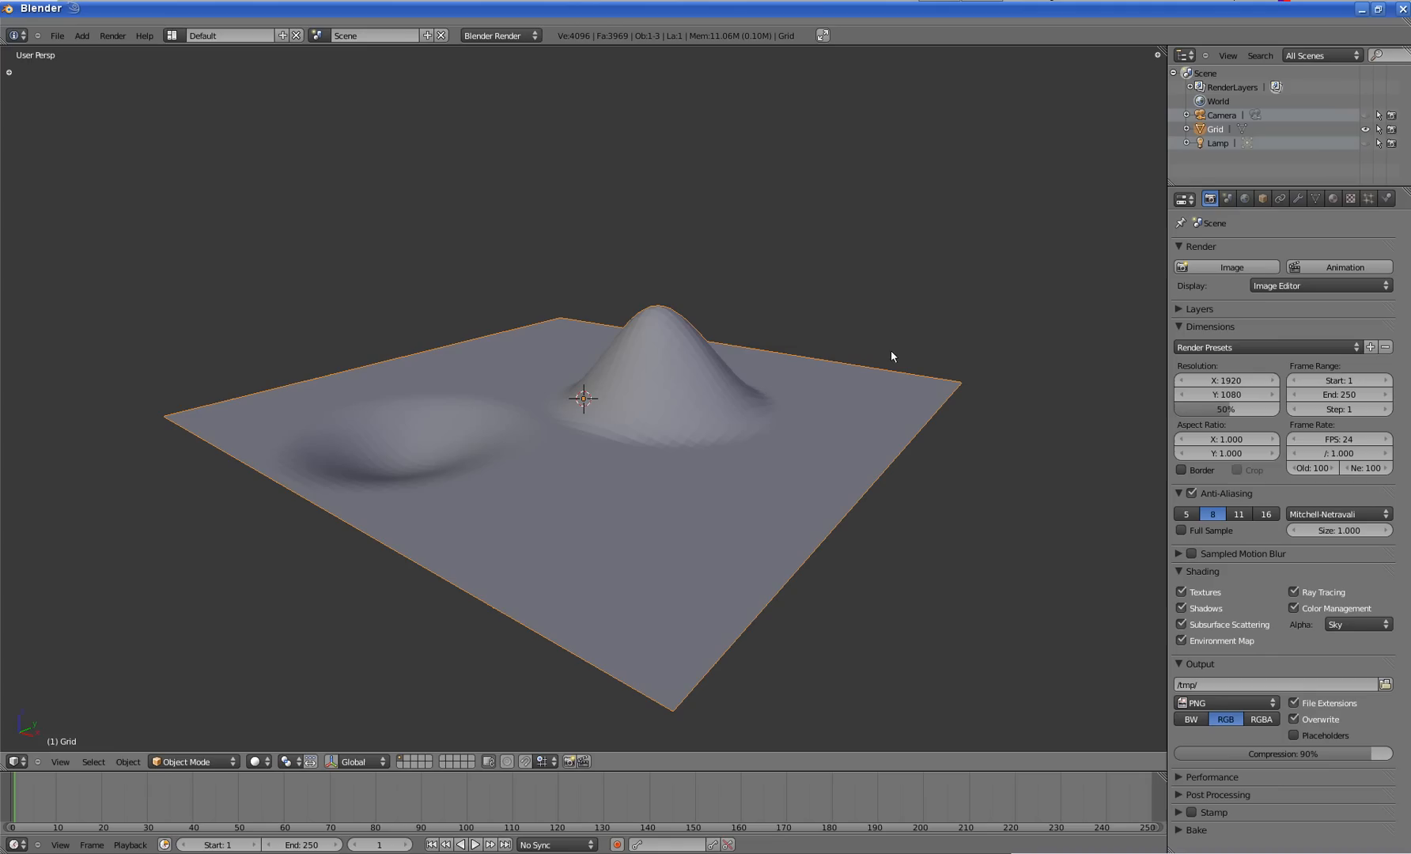
click(1263, 199)
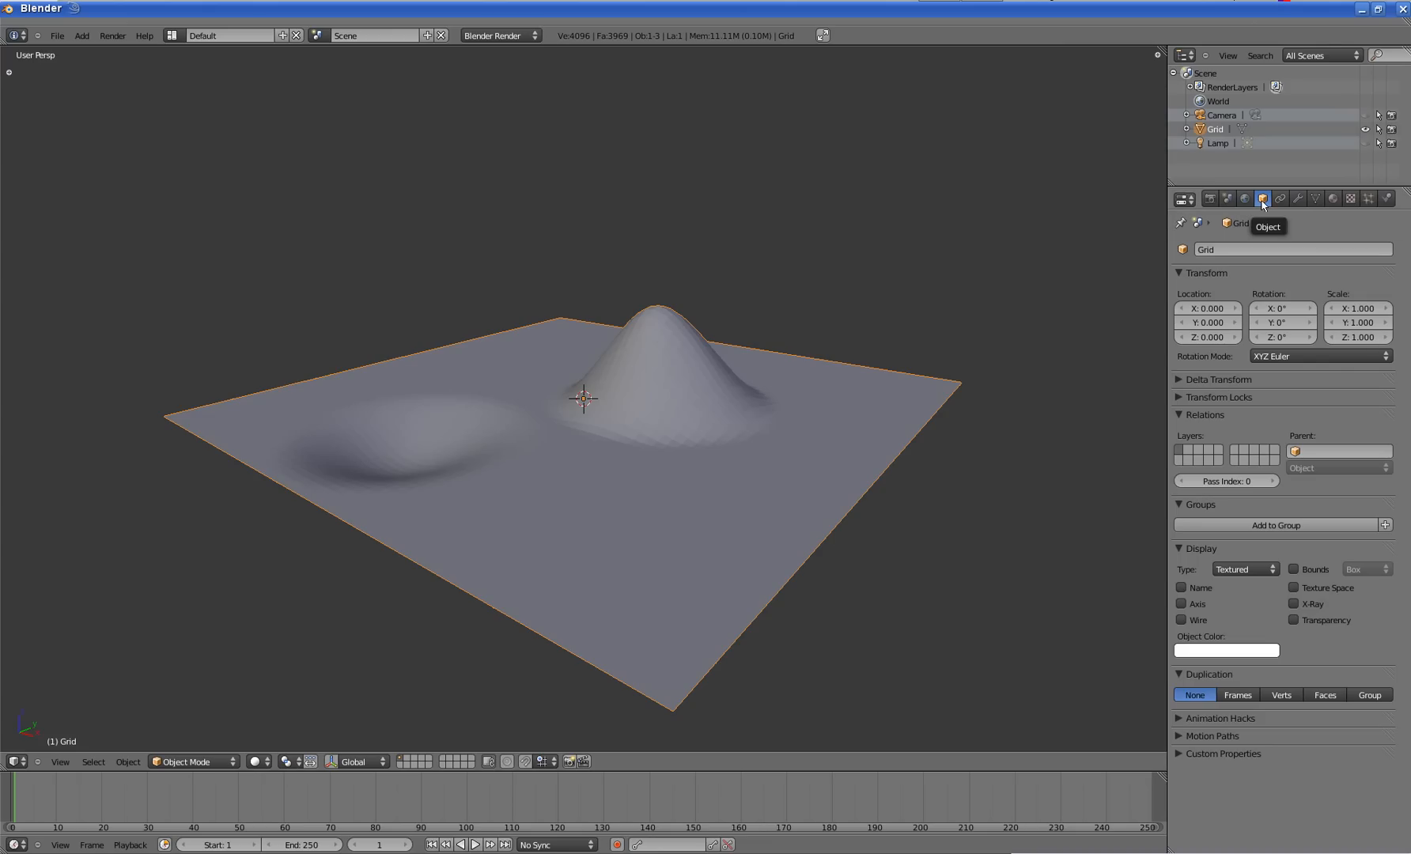
click(1217, 250)
text(Terrain)
key(Return)
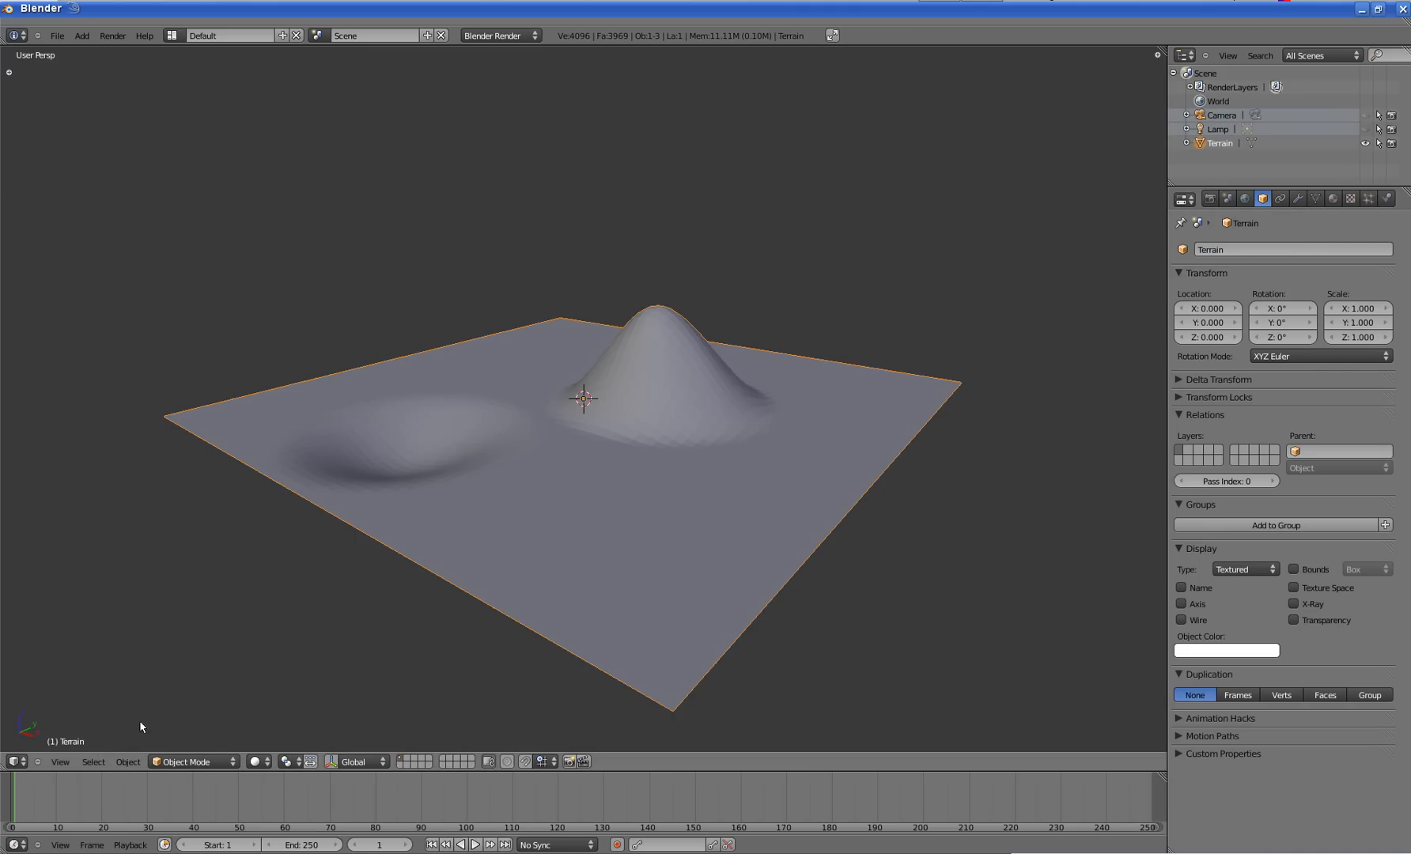
- Put the terrain into Sculpt Mode and bring up the sculpt brush settings beside the view
click(180, 762)
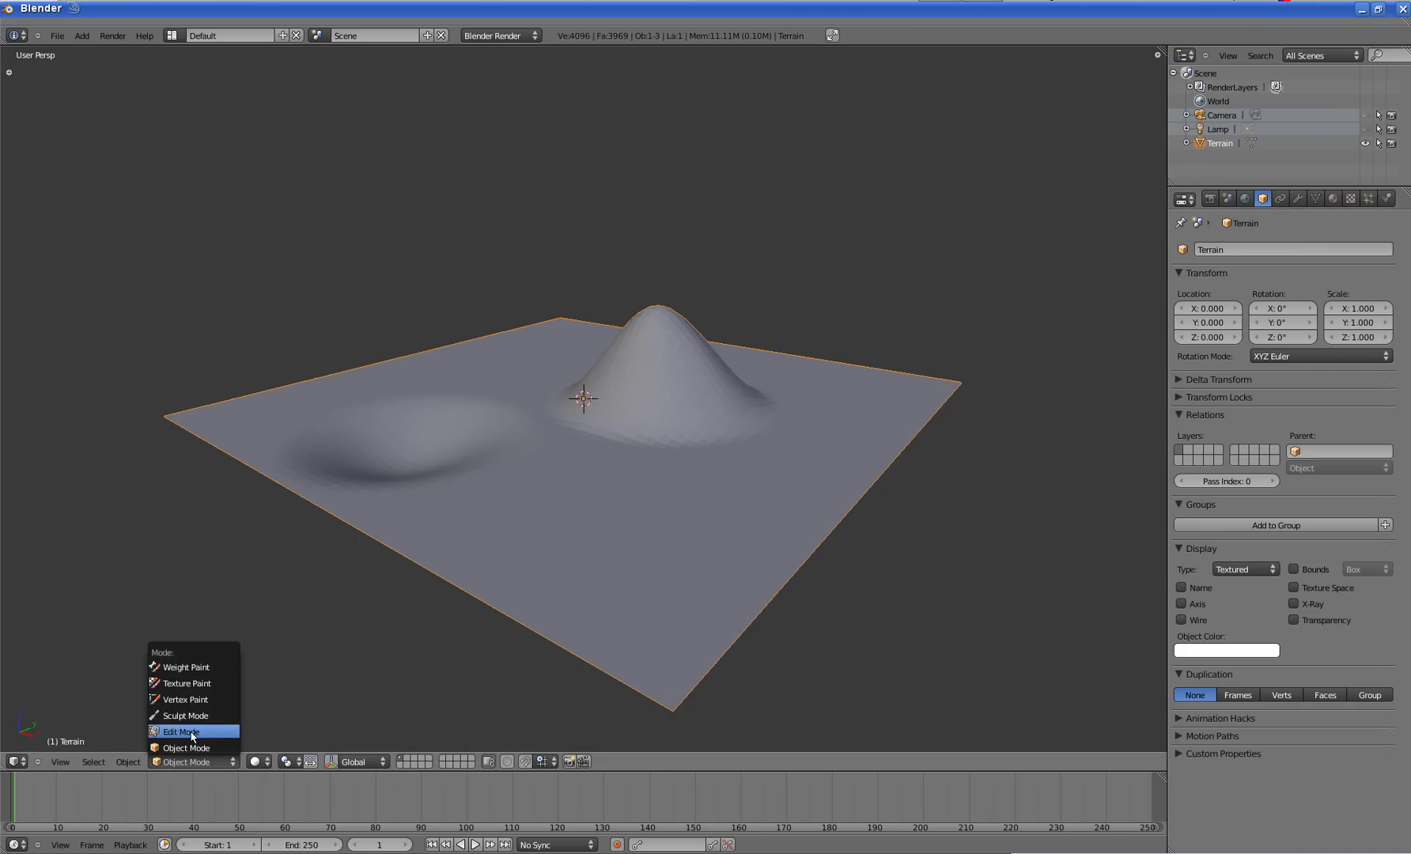
click(183, 716)
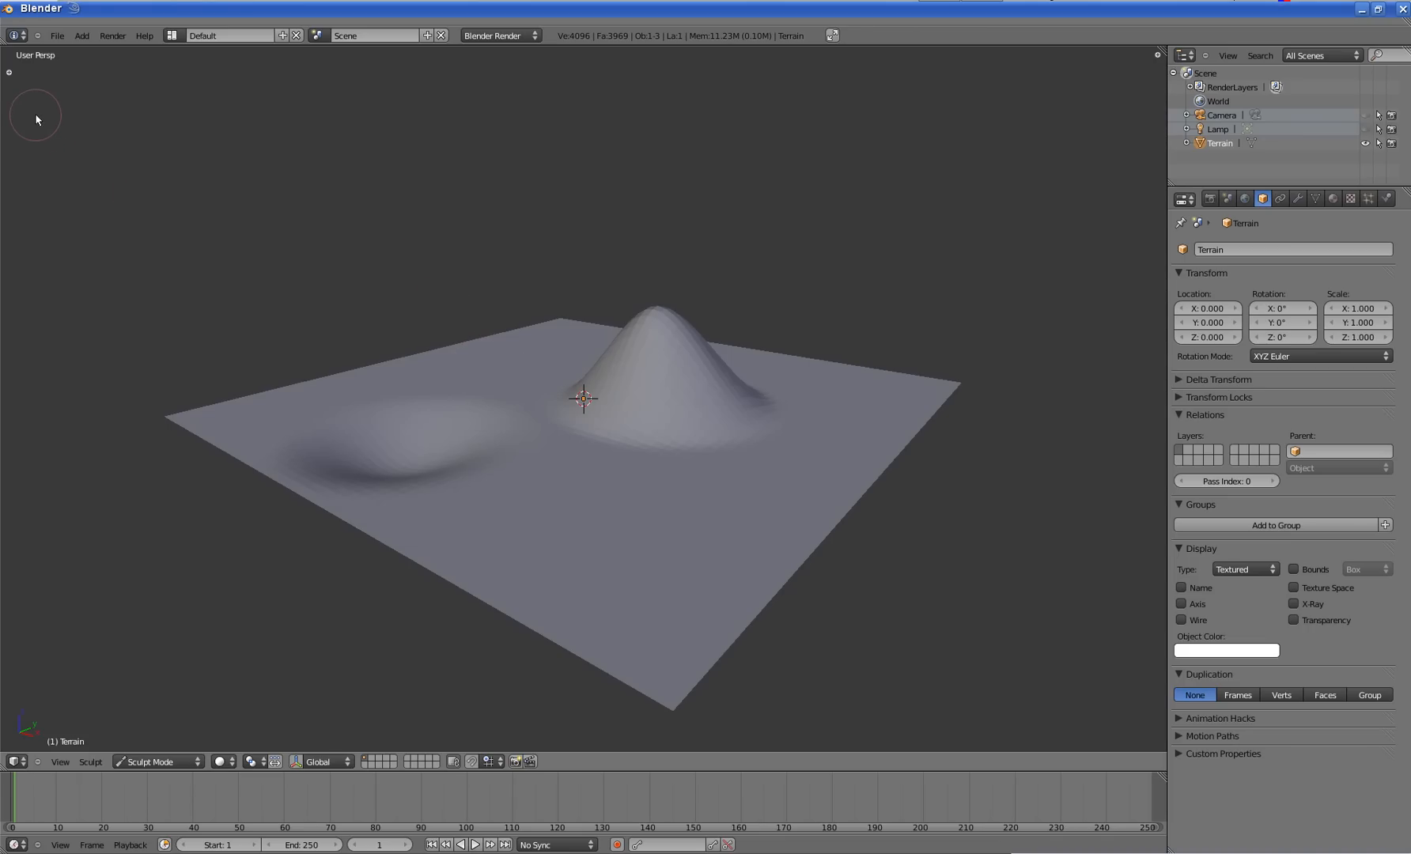
click(11, 74)
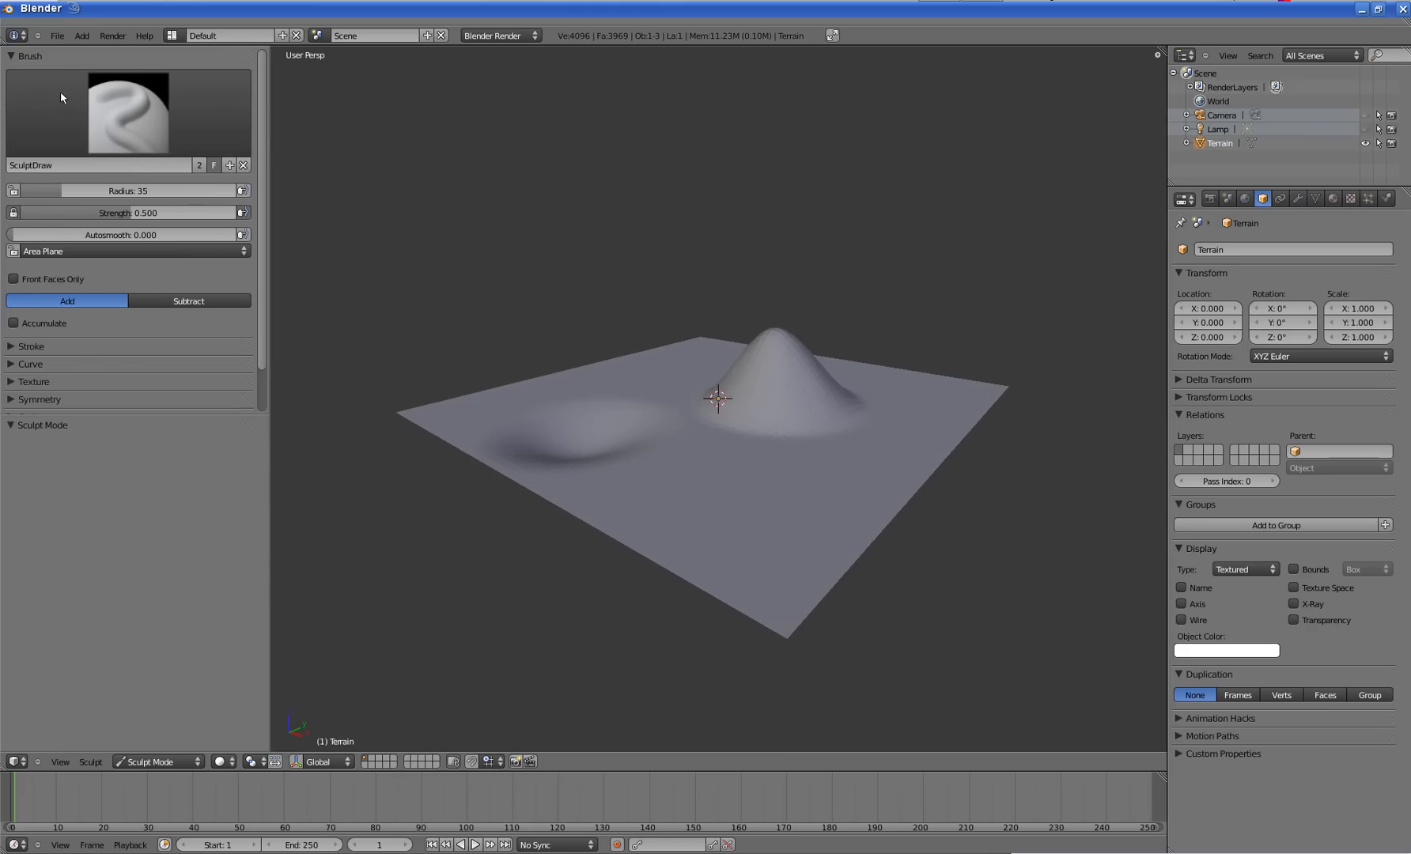
click(61, 761)
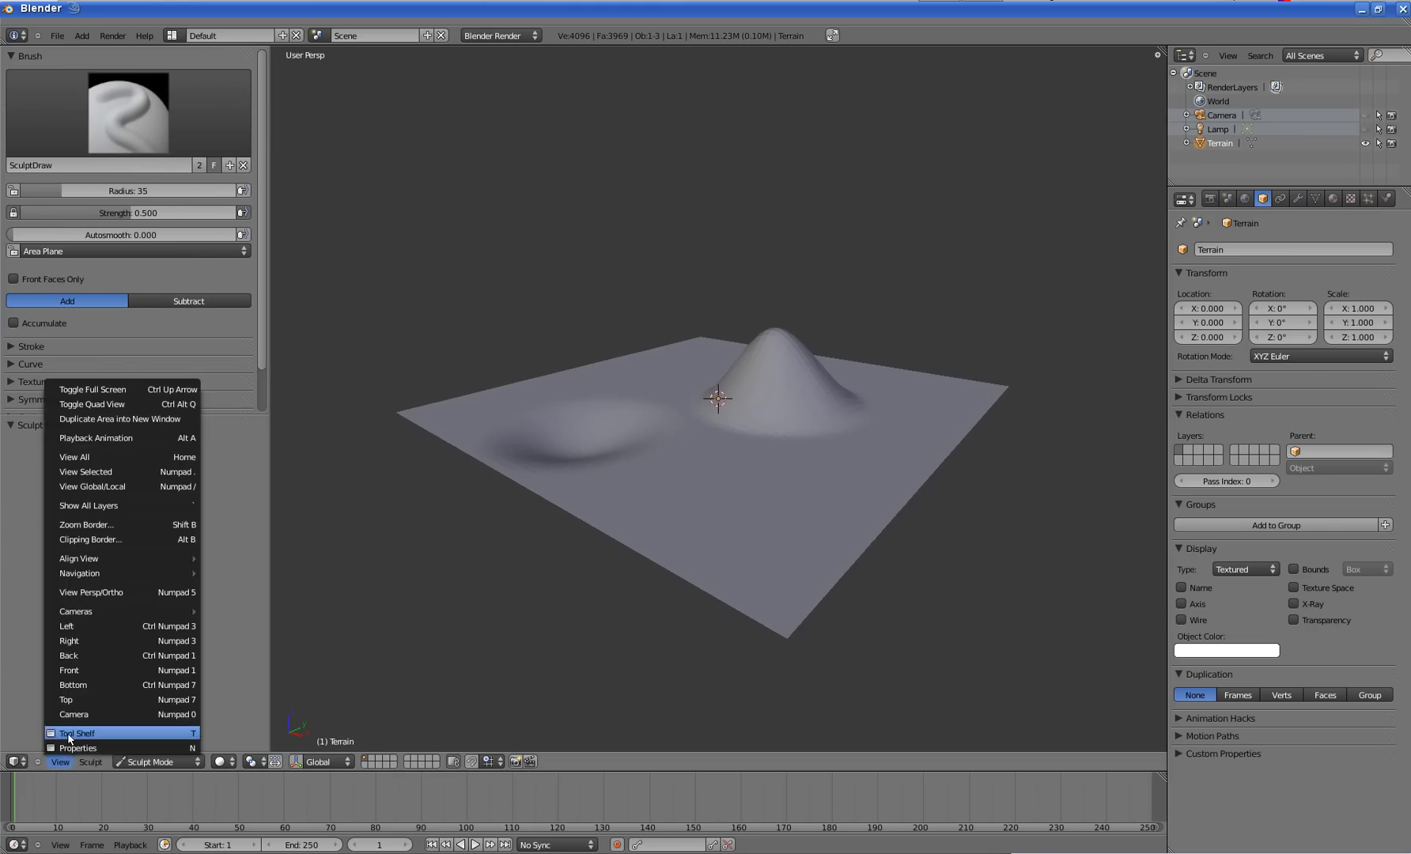
click(69, 733)
click(61, 762)
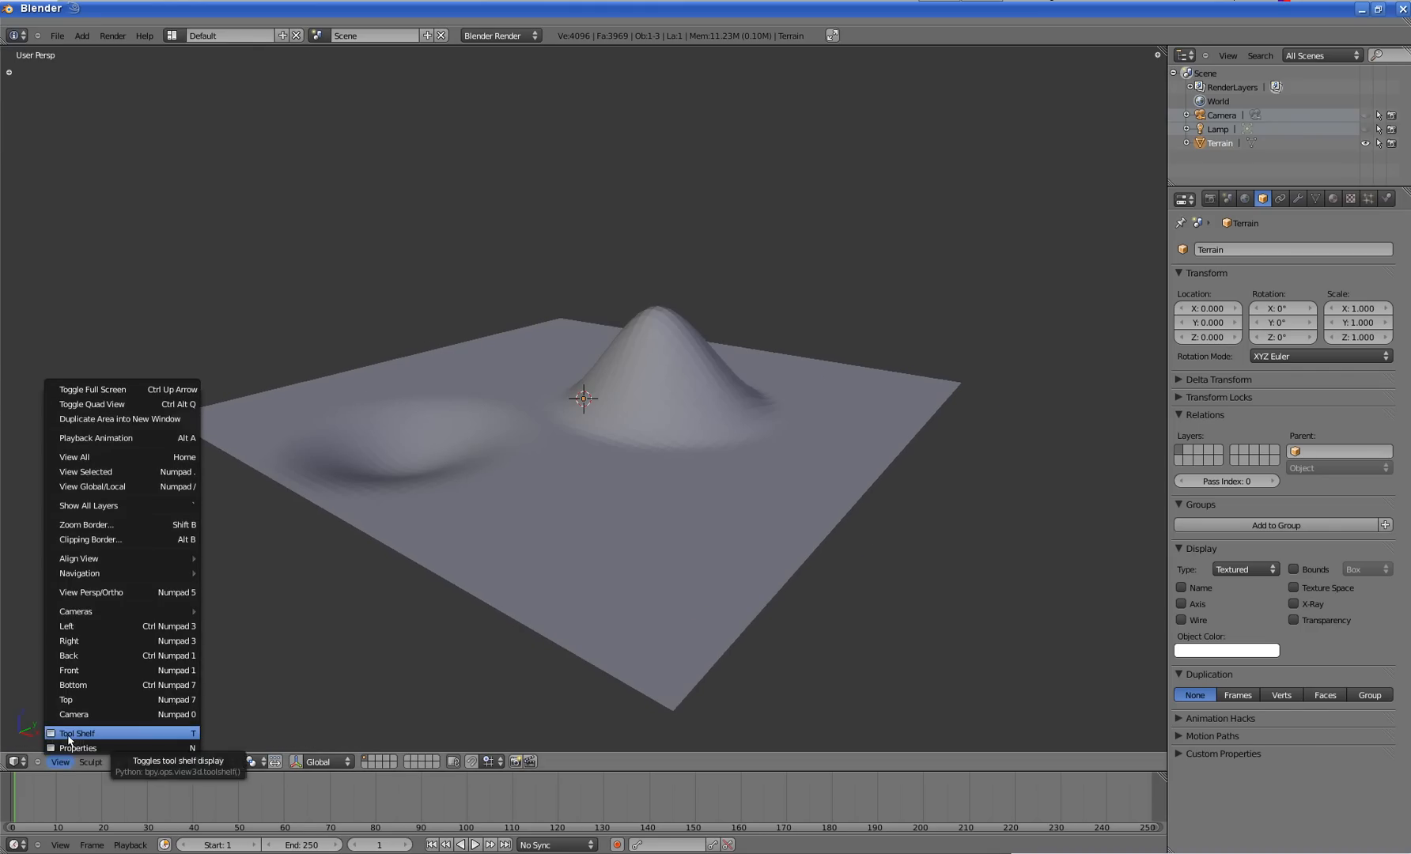
click(69, 735)
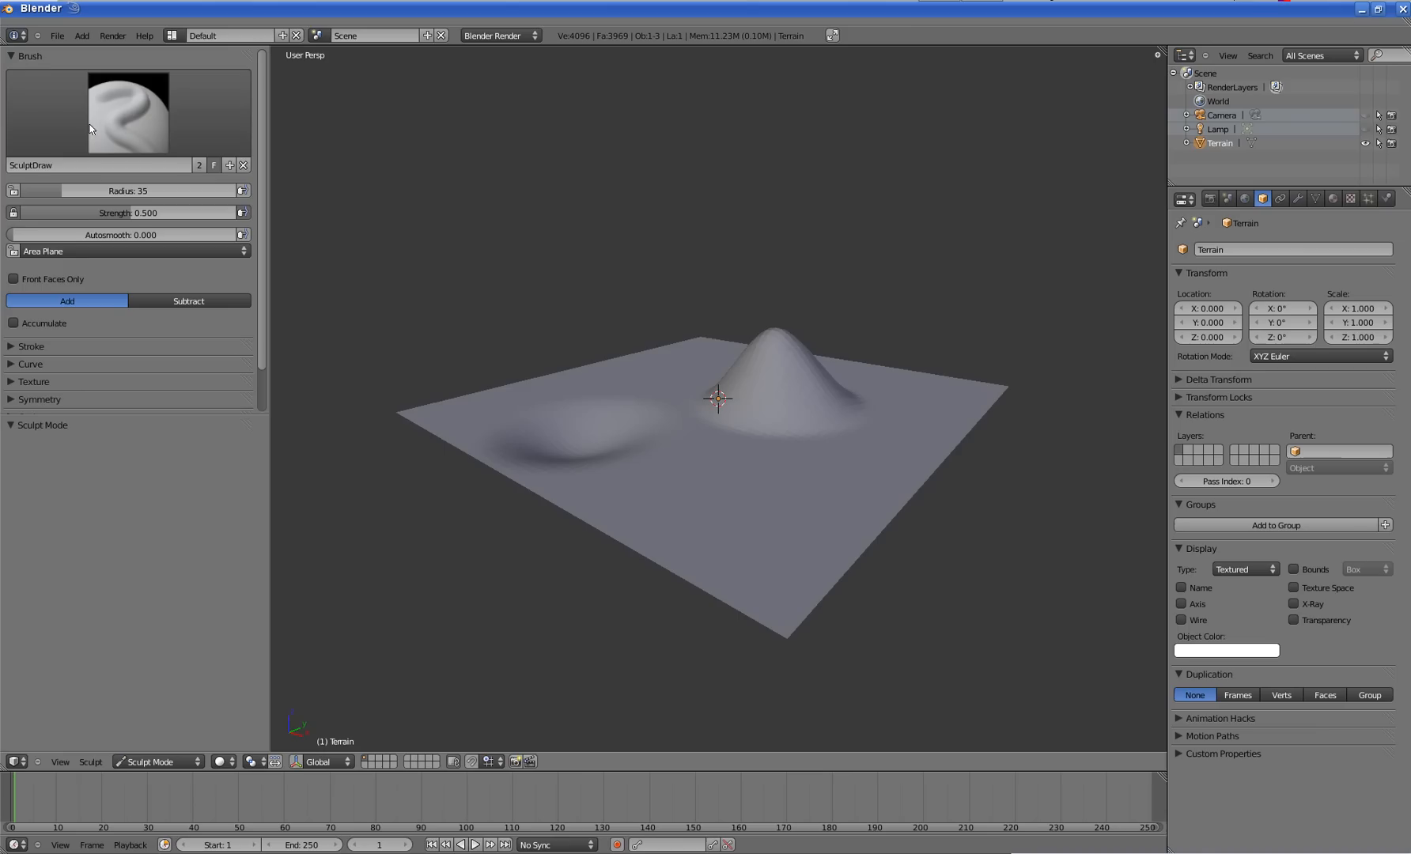
- Raise curving ridges on the flat area in front of the hill using the SculptDraw brush at radius 64 and strength 0.476
click(124, 126)
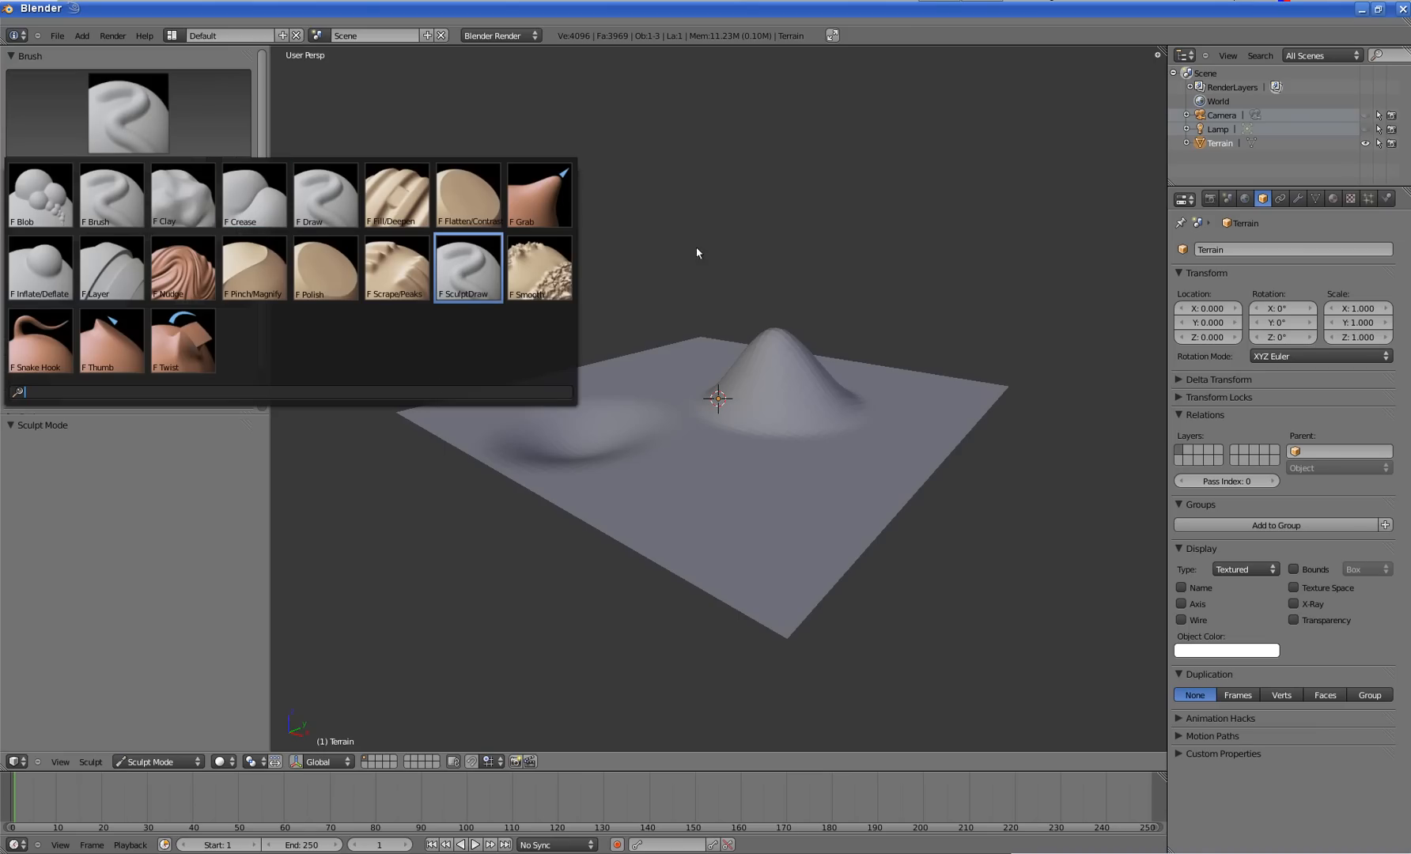
click(467, 273)
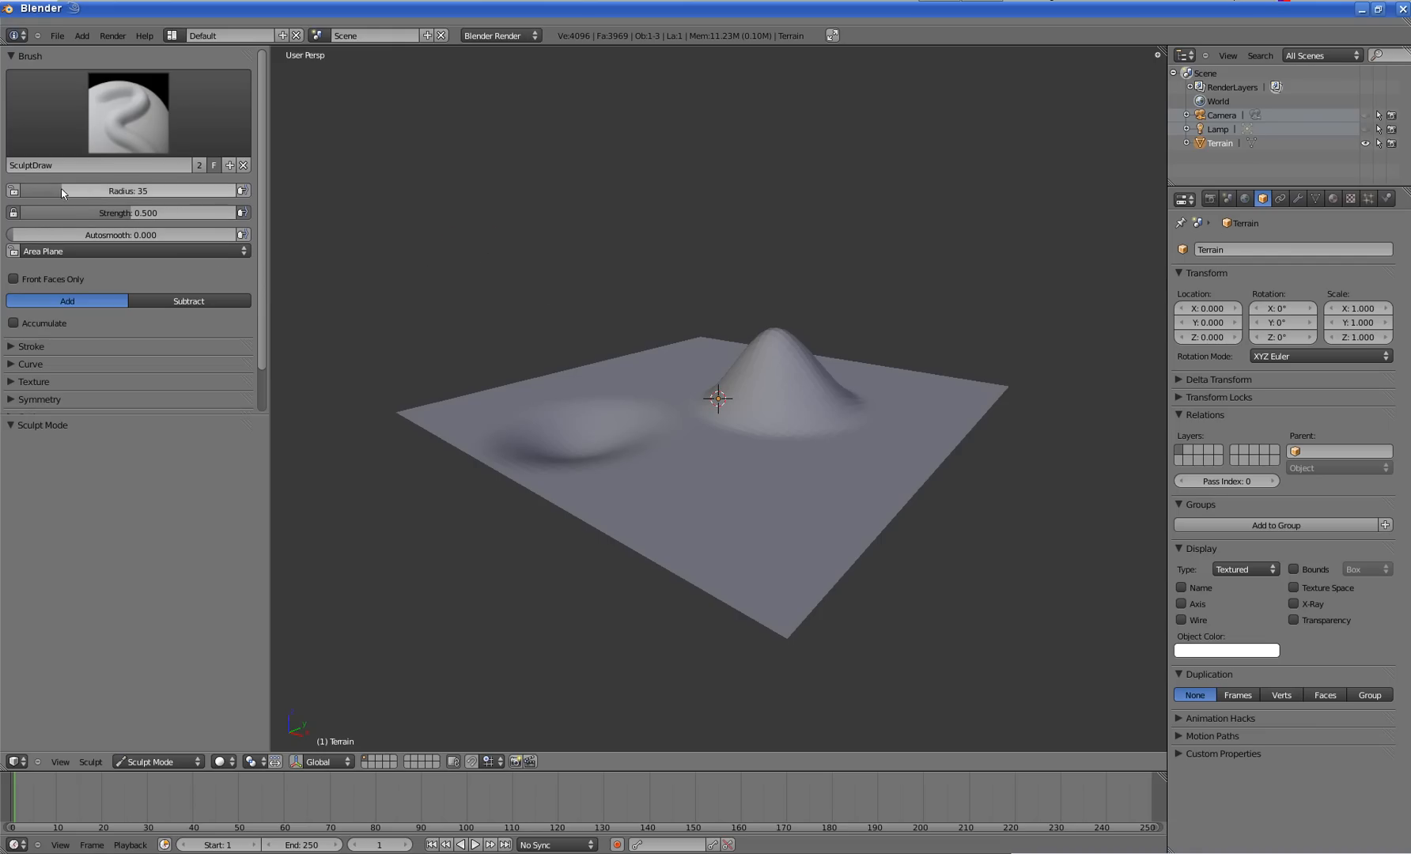
drag(62, 190, 125, 216)
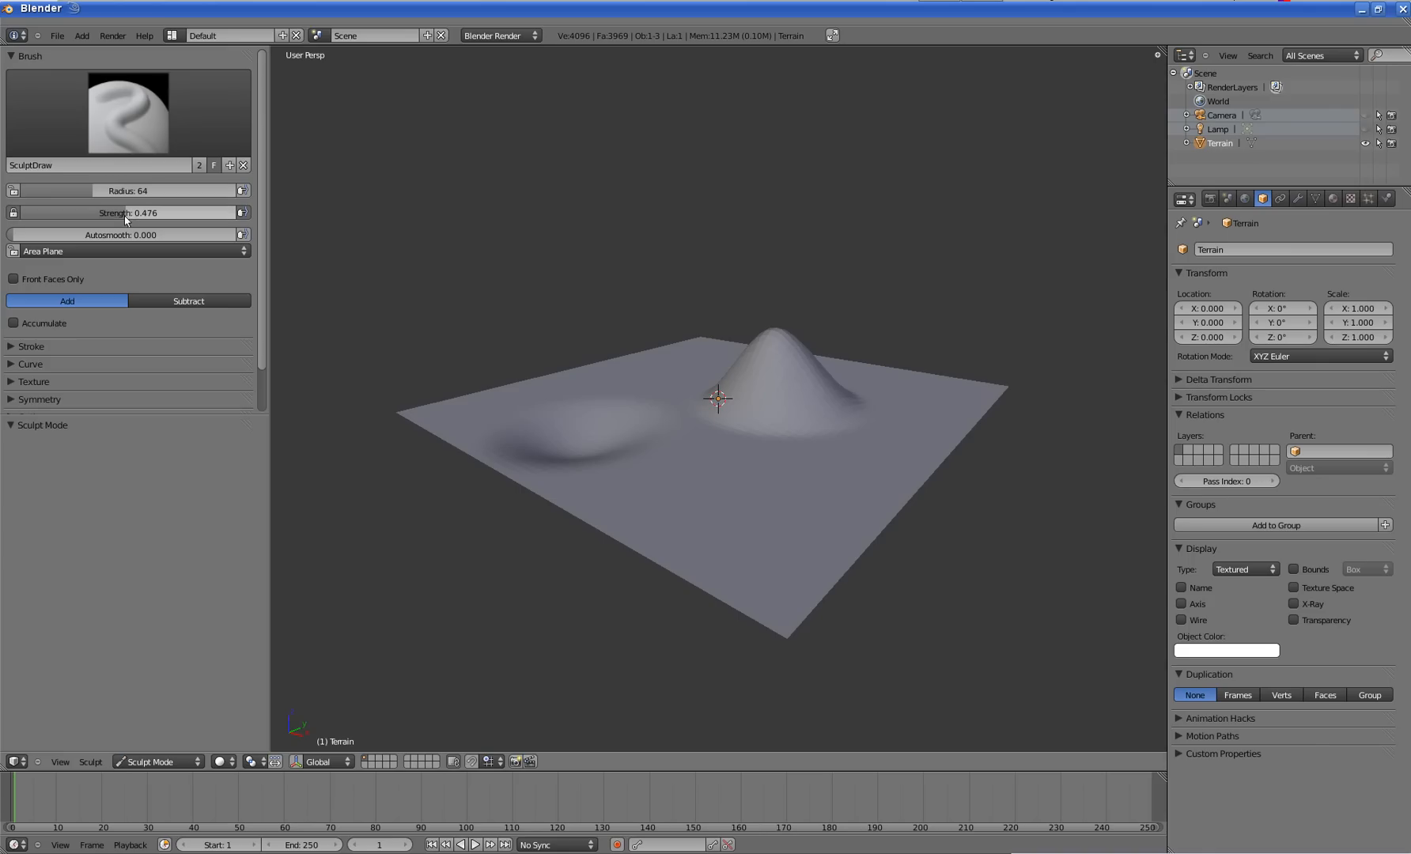
mouse_move(673, 474)
mouse_down()
mouse_move(777, 497)
mouse_move(632, 468)
mouse_move(885, 475)
mouse_move(807, 498)
mouse_move(926, 423)
mouse_move(872, 472)
mouse_move(945, 391)
mouse_move(785, 540)
mouse_move(637, 498)
mouse_up()
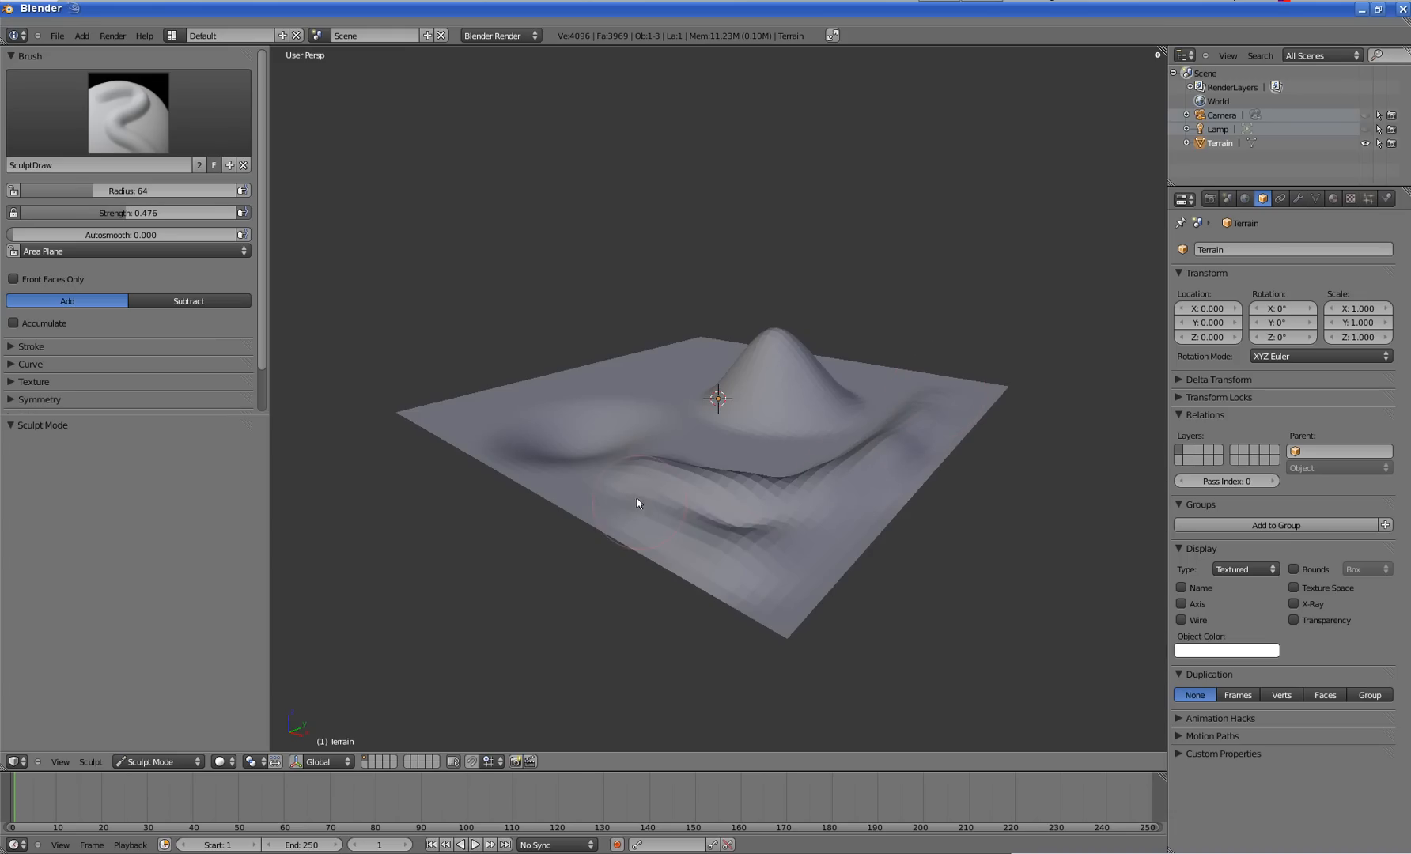
- Carve winding grooves into the flat area on the opposite side of the terrain with the SculptDraw brush set to Subtract
click(163, 302)
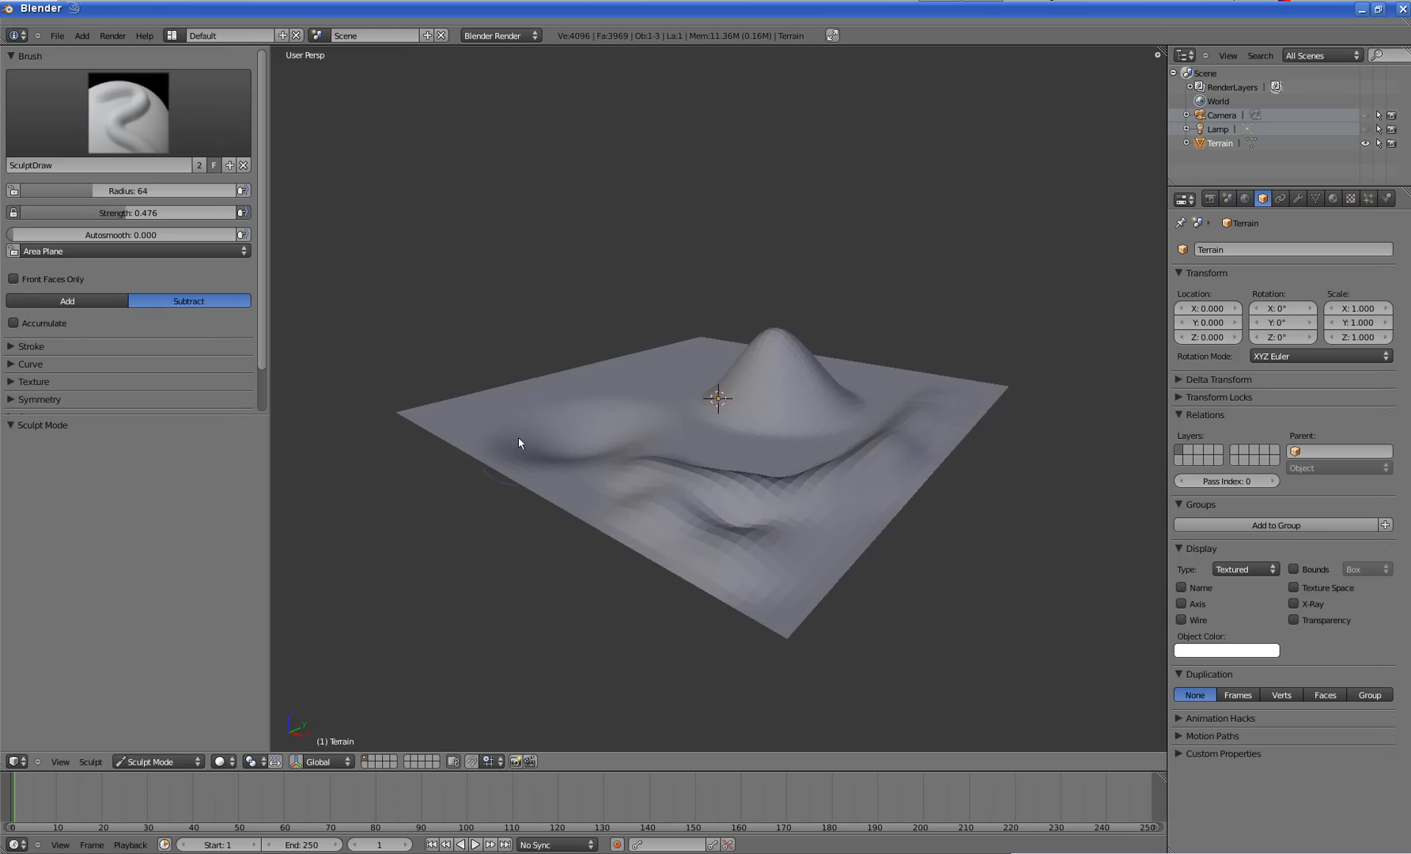
middle_drag(518, 443, 610, 528)
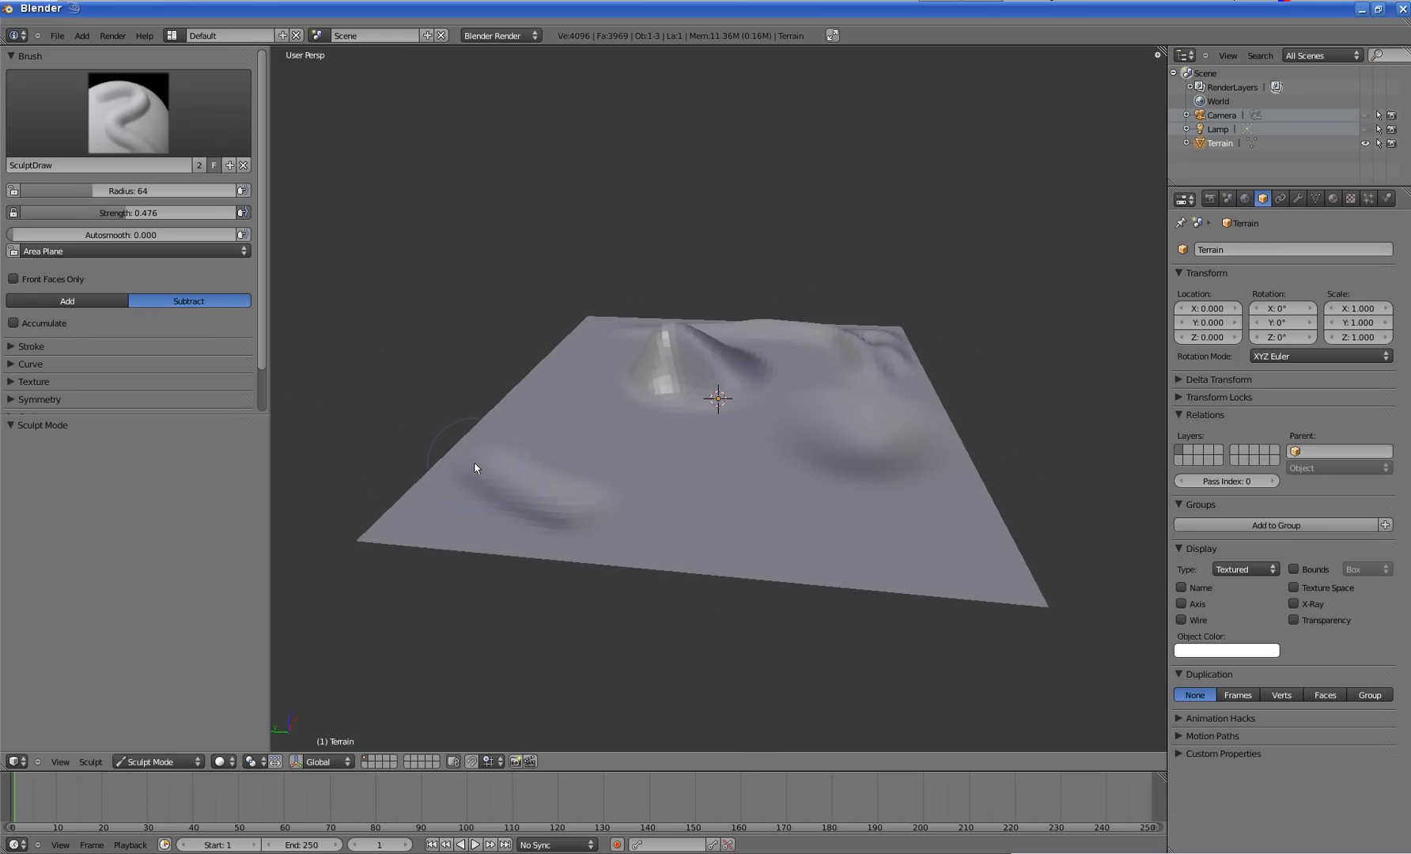
mouse_move(475, 467)
mouse_down()
mouse_move(743, 517)
mouse_move(586, 481)
mouse_move(724, 491)
mouse_move(698, 495)
mouse_move(743, 482)
mouse_move(848, 538)
mouse_move(636, 455)
mouse_up()
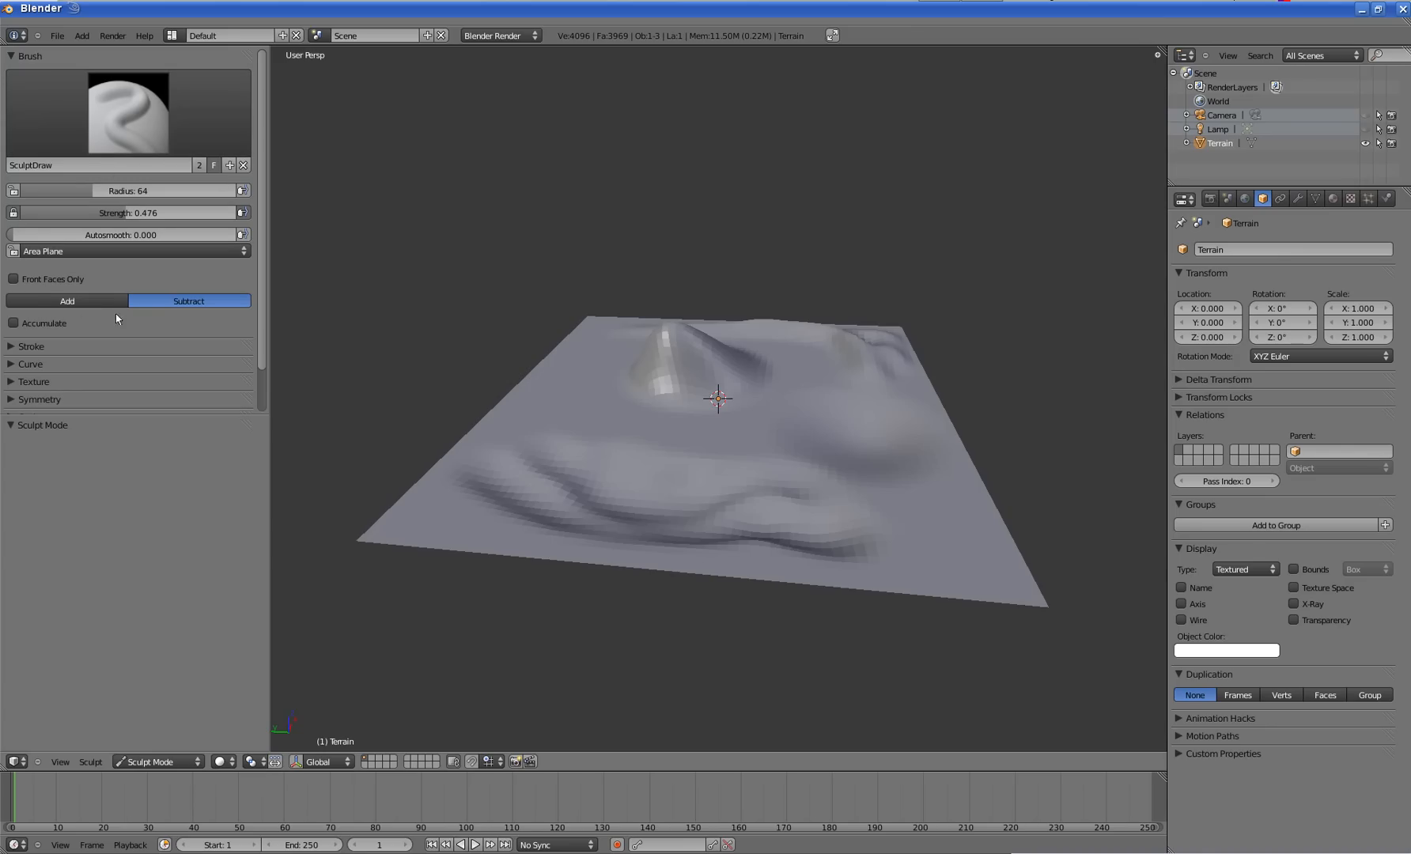
- Switch the SculptDraw brush back to Add and raise a long low ridge along the terrain edge beside the hill
mouse_move(645, 466)
middle_down()
mouse_move(804, 456)
mouse_move(586, 456)
middle_up()
click(96, 302)
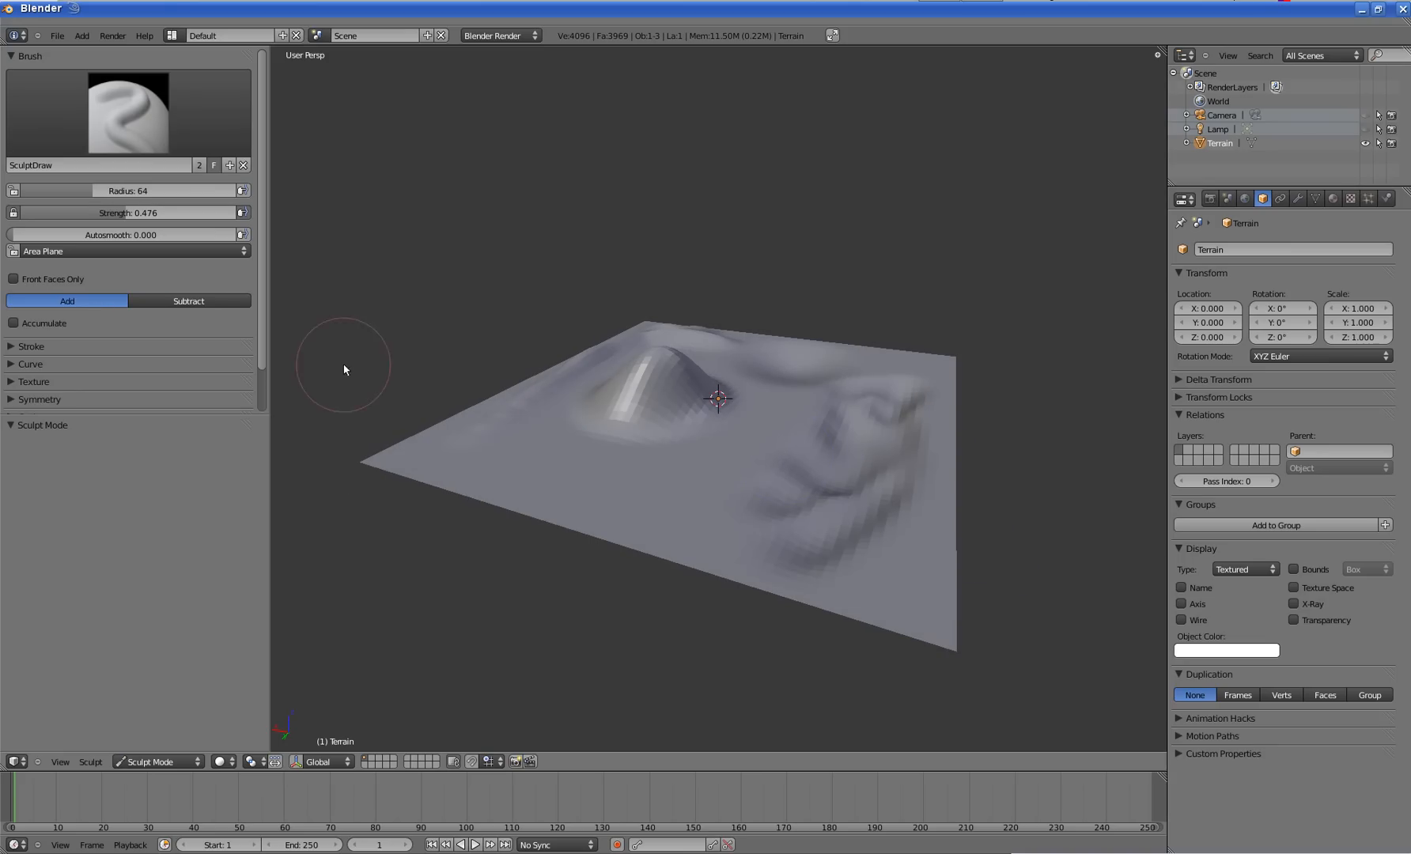
drag(514, 470, 716, 506)
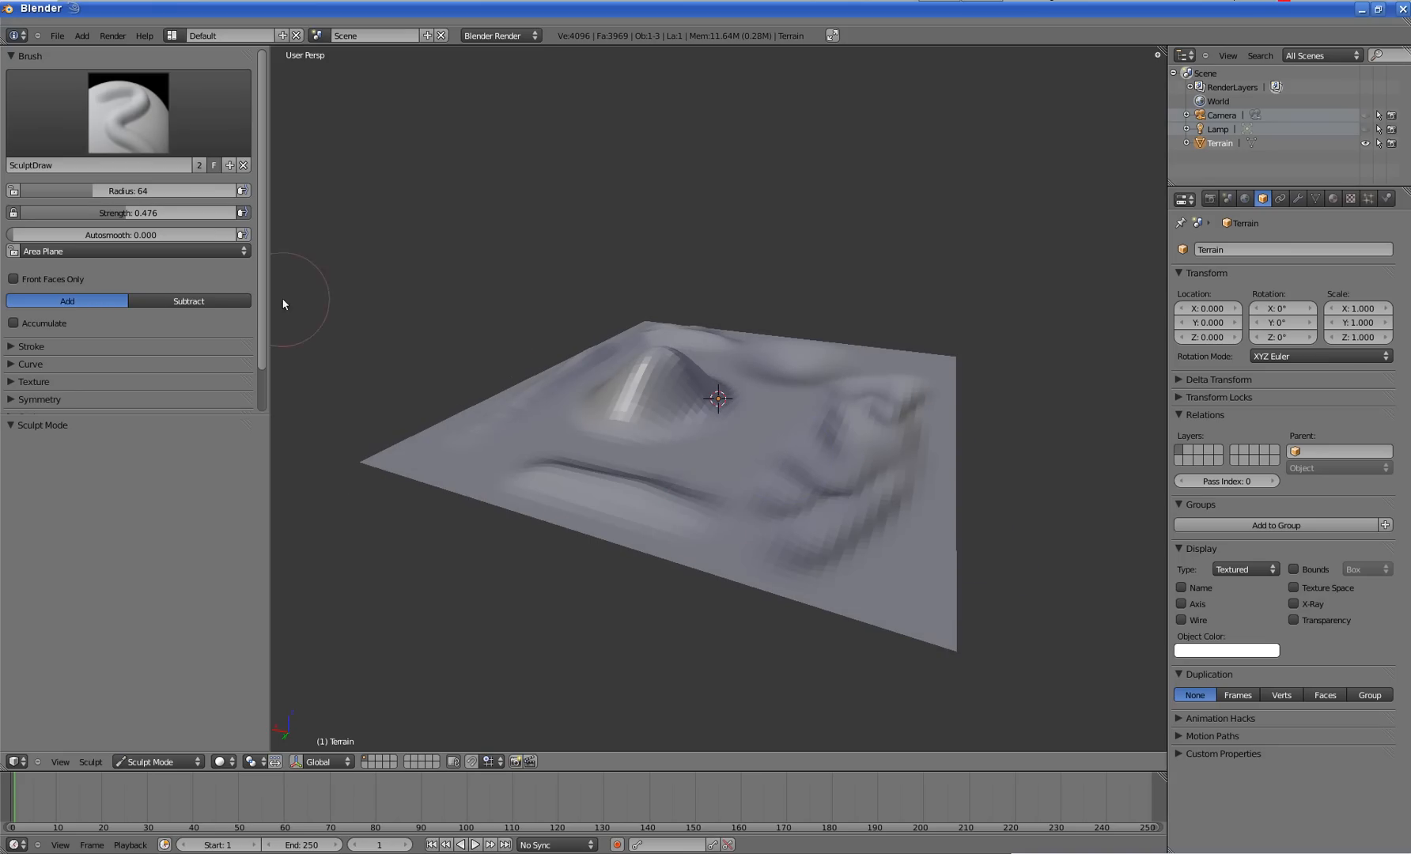
- Set the brush strength to 0.912 and build the low ridge into a taller, longer chain reaching the carved grooves
mouse_move(106, 215)
mouse_down()
mouse_move(235, 215)
mouse_move(201, 216)
mouse_up()
drag(529, 432, 674, 496)
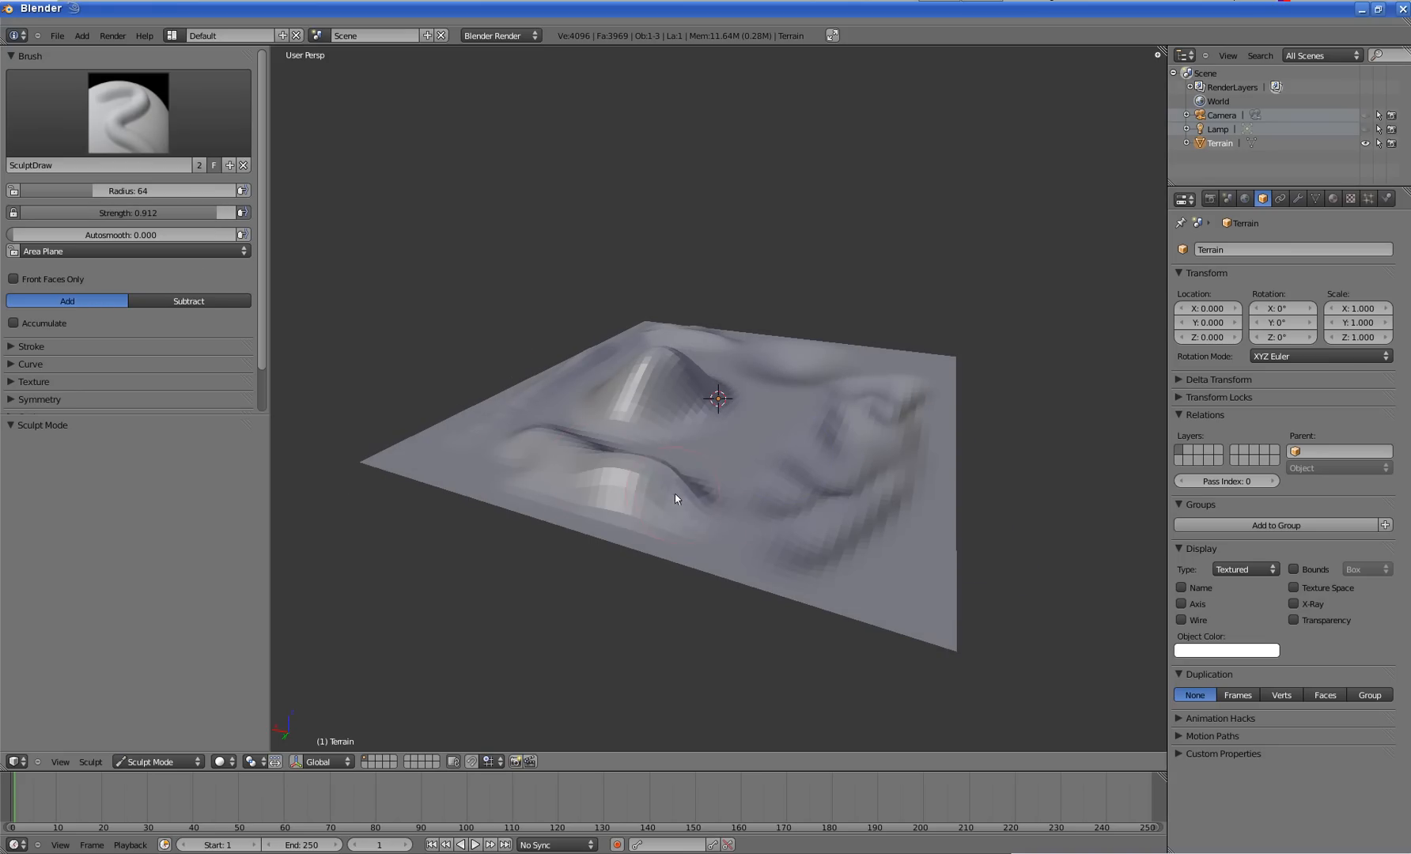
mouse_move(761, 514)
mouse_down()
mouse_move(731, 526)
mouse_move(831, 531)
mouse_move(707, 495)
mouse_up()
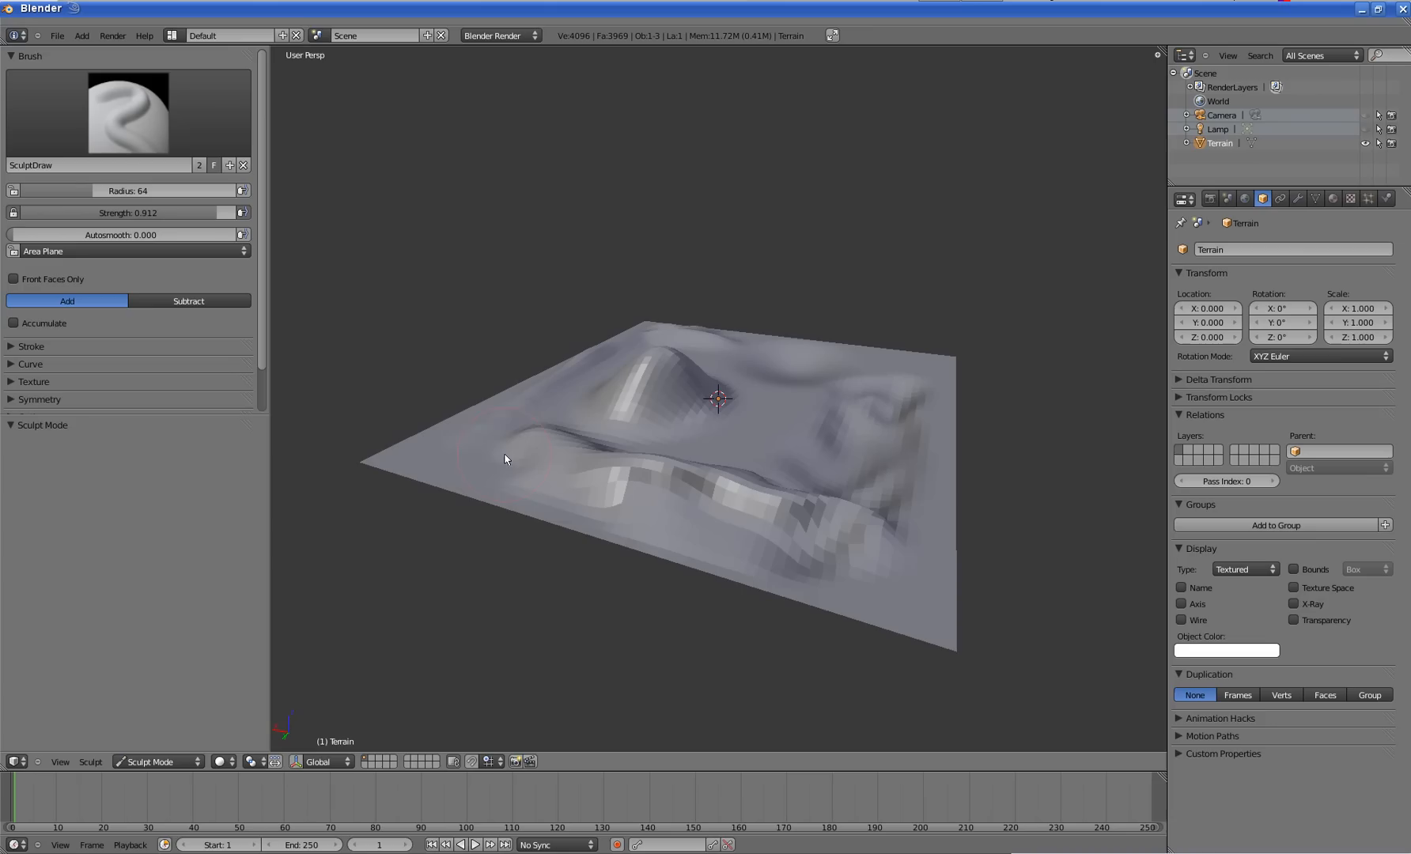
drag(487, 468, 753, 529)
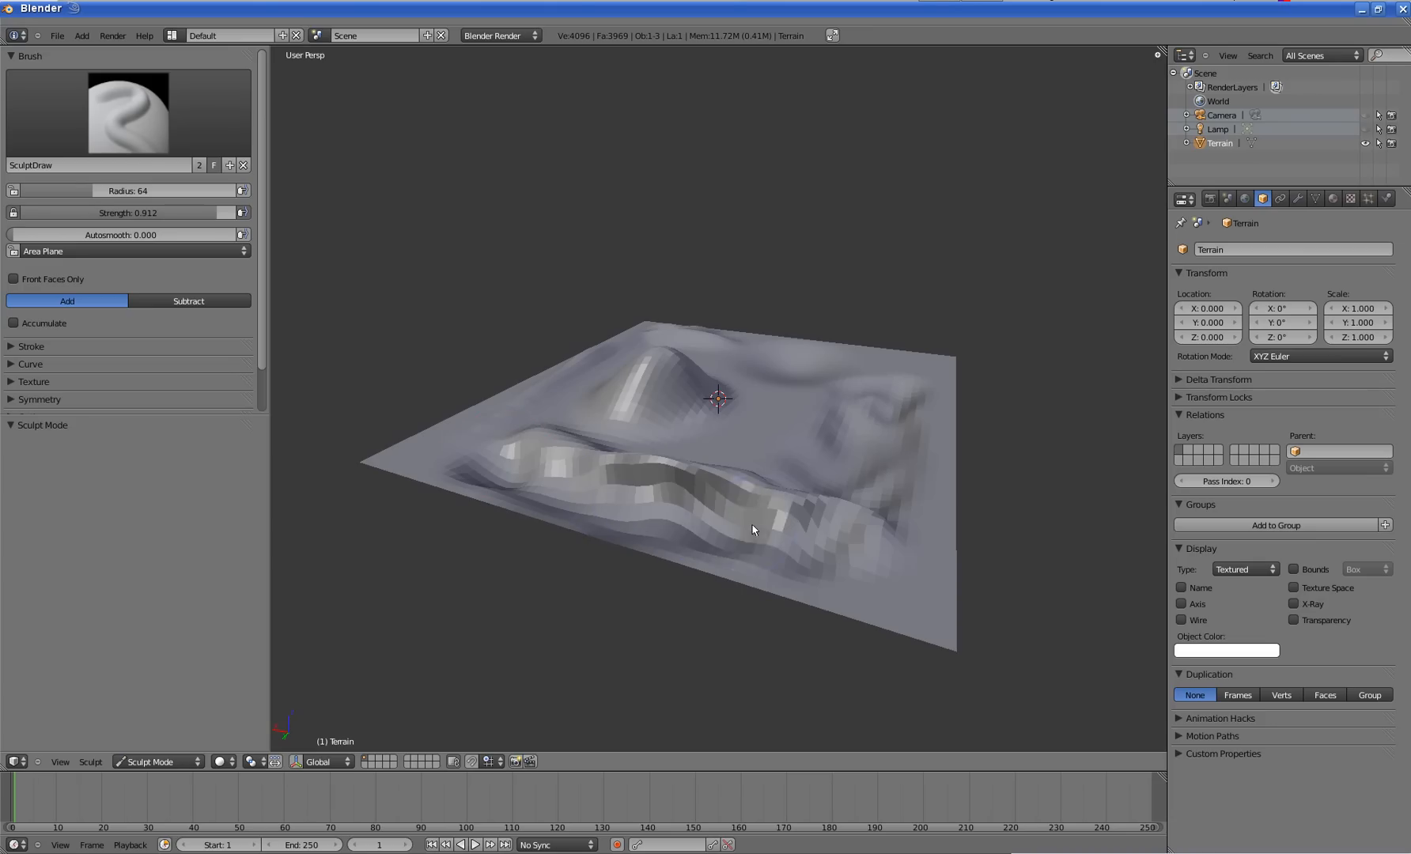
mouse_move(848, 519)
middle_down()
mouse_move(712, 520)
mouse_move(856, 517)
middle_up()
drag(703, 493, 629, 474)
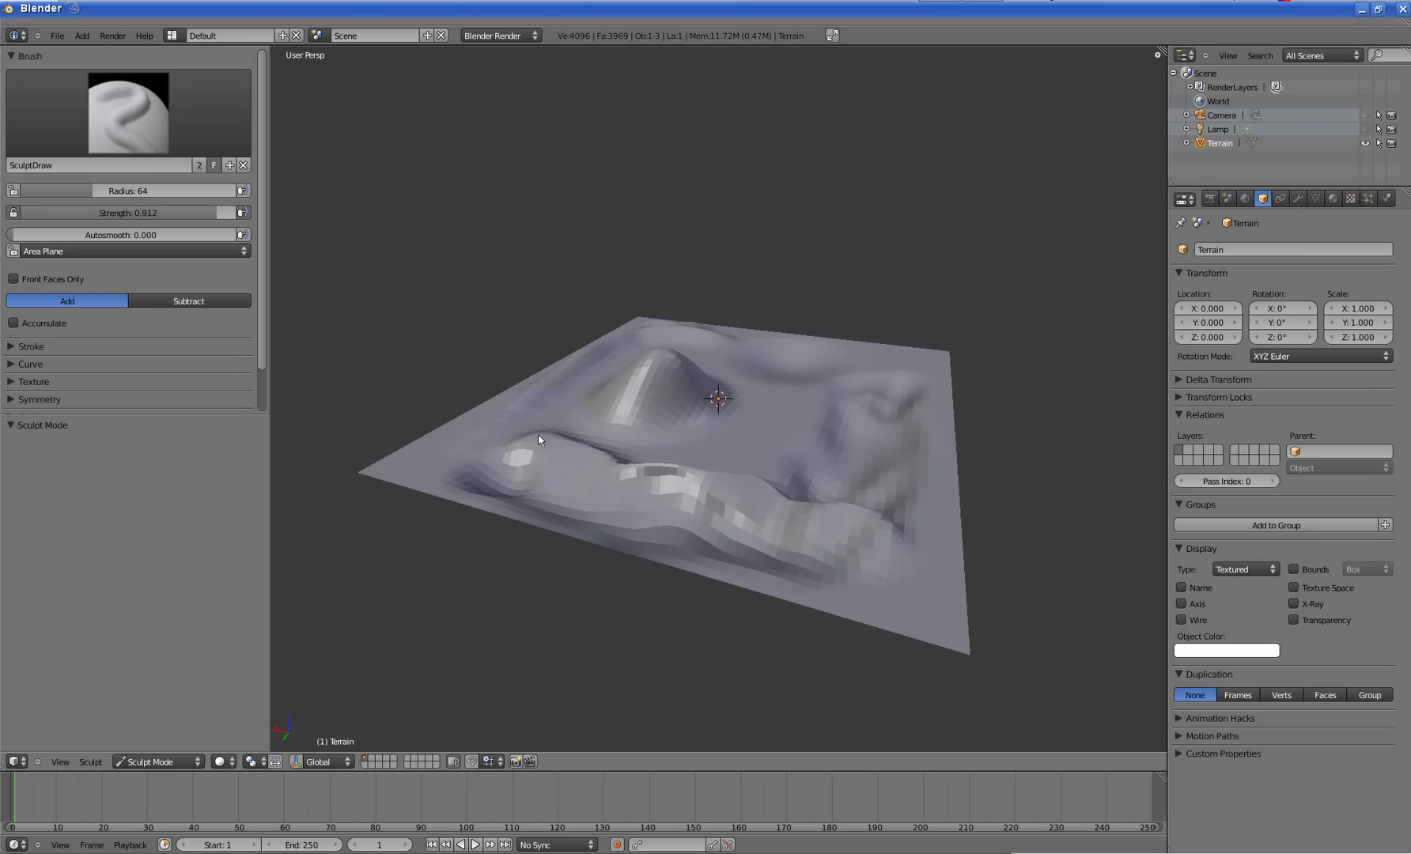
- Soften the ridge chain and the carved grooves with the Smooth brush at radius 64 and strength 0.500
mouse_move(810, 443)
middle_down()
mouse_move(679, 426)
mouse_move(721, 456)
middle_up()
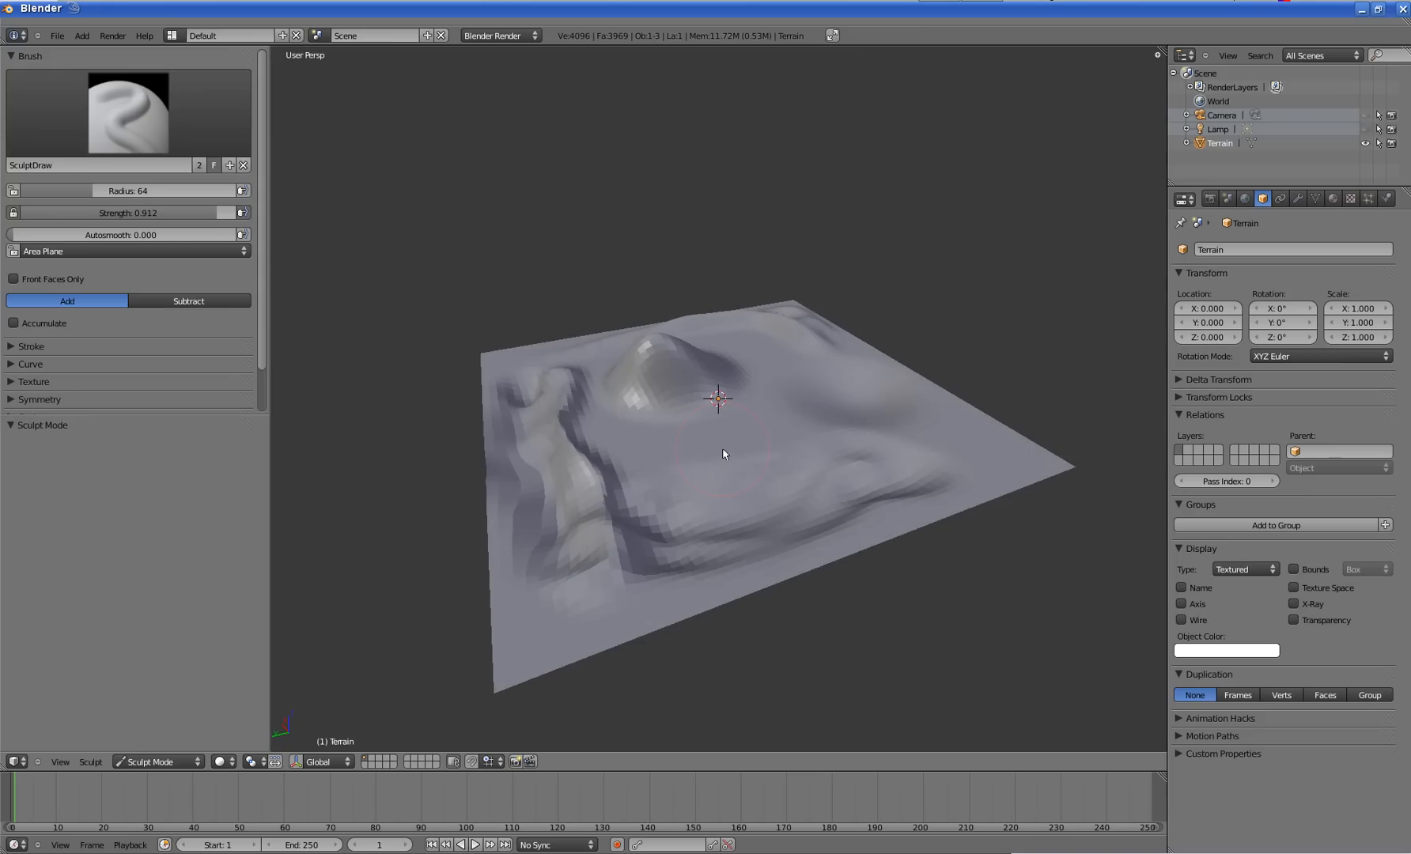
click(147, 127)
click(543, 296)
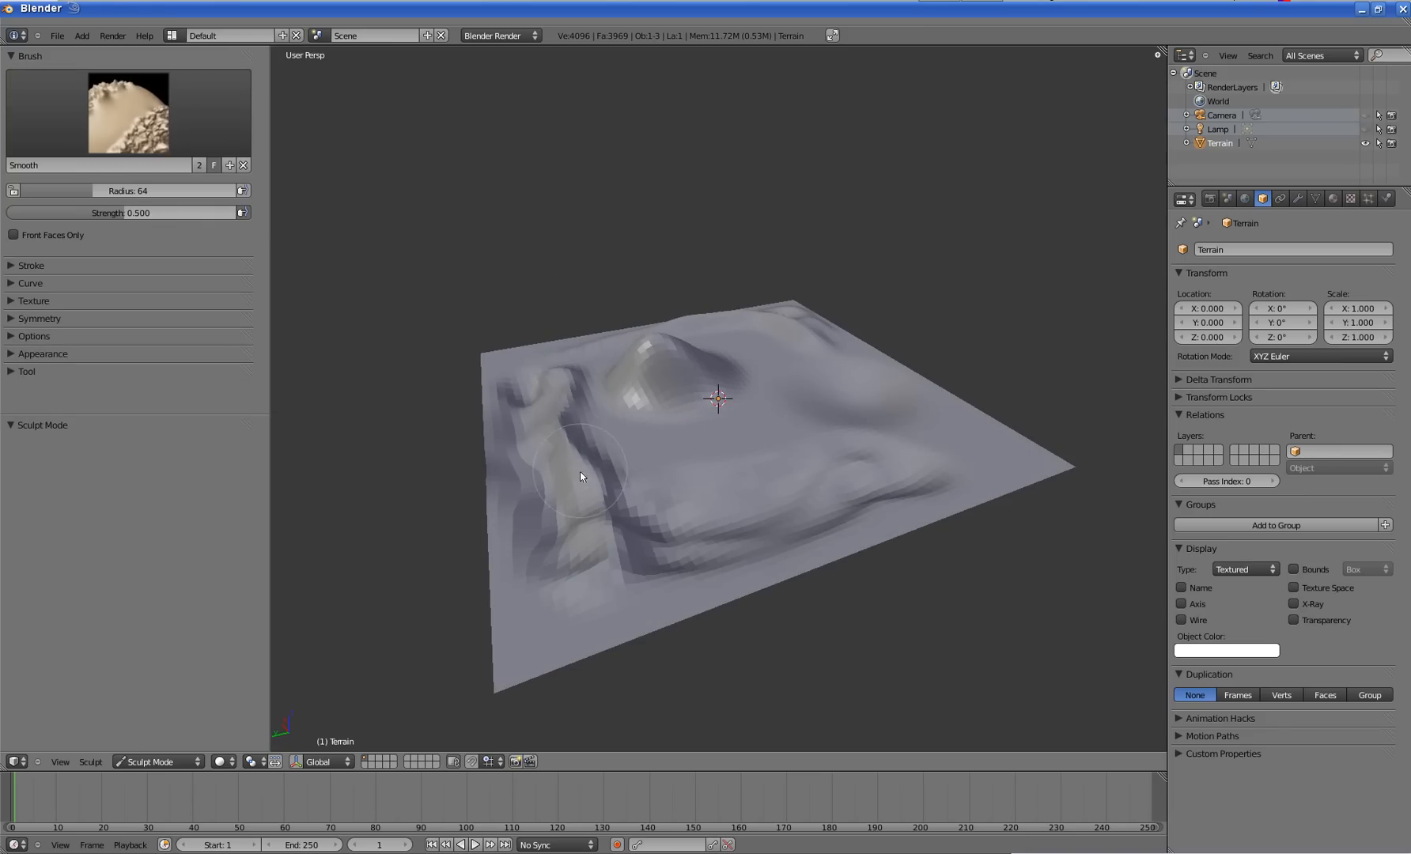
mouse_move(608, 488)
mouse_down()
mouse_move(759, 539)
mouse_move(759, 499)
mouse_move(803, 505)
mouse_move(566, 528)
mouse_up()
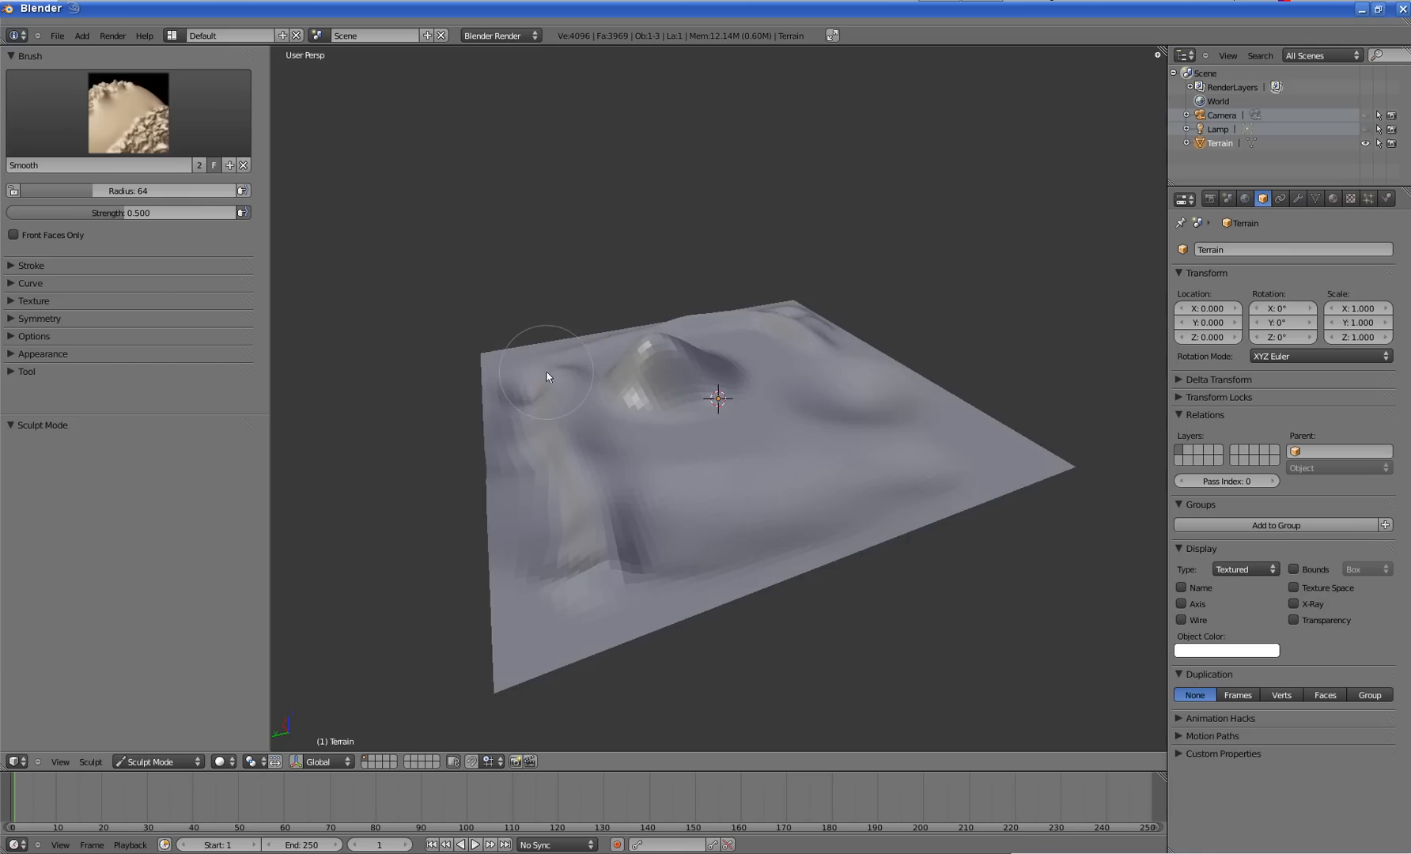
- Sculpt new winding ridges across the smoothed area and the near corner with the SculptDraw brush at strength 0.912
mouse_move(541, 372)
middle_down()
mouse_move(809, 449)
mouse_move(737, 457)
mouse_move(783, 450)
middle_up()
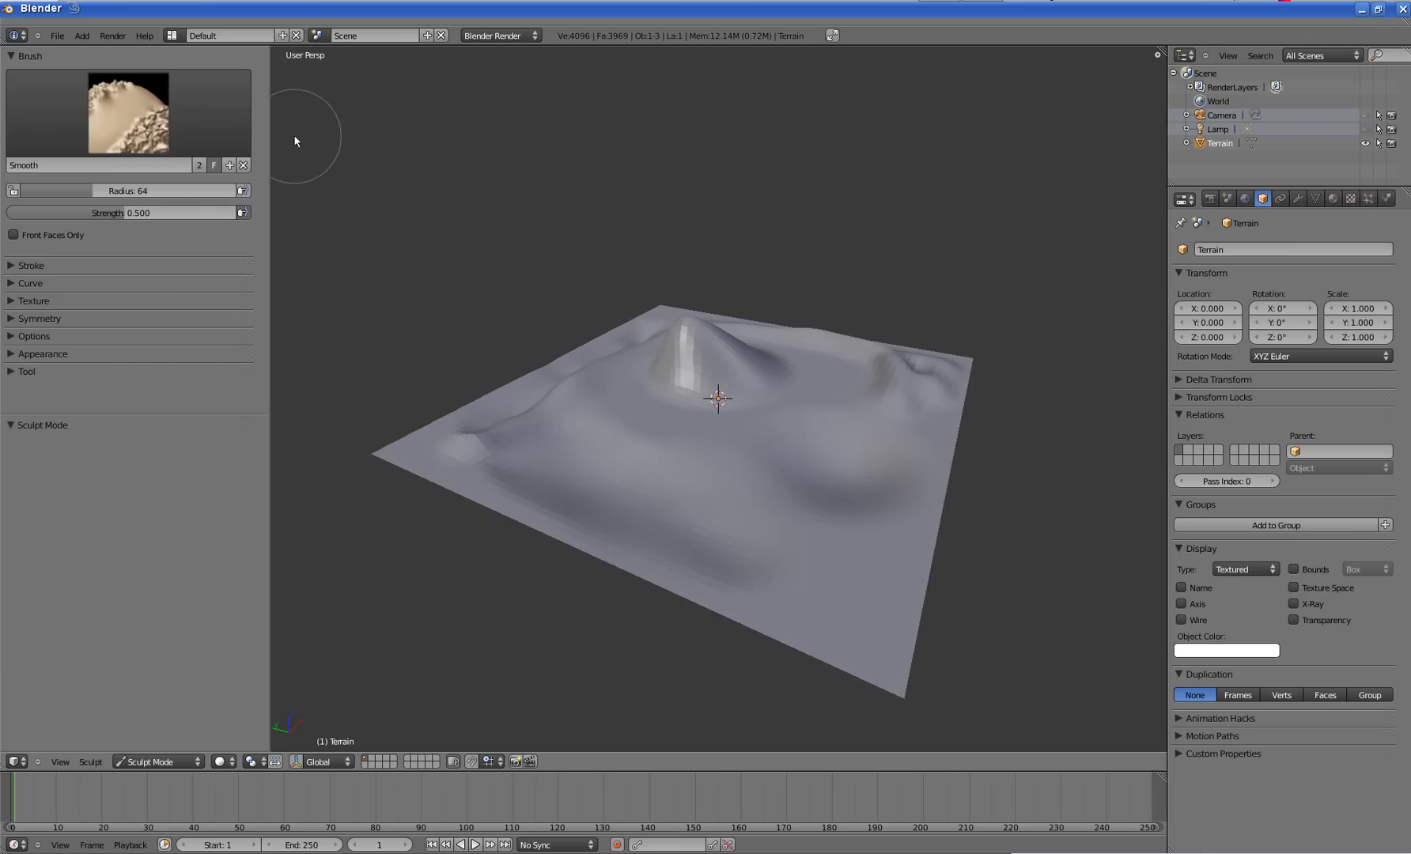
click(126, 125)
click(468, 267)
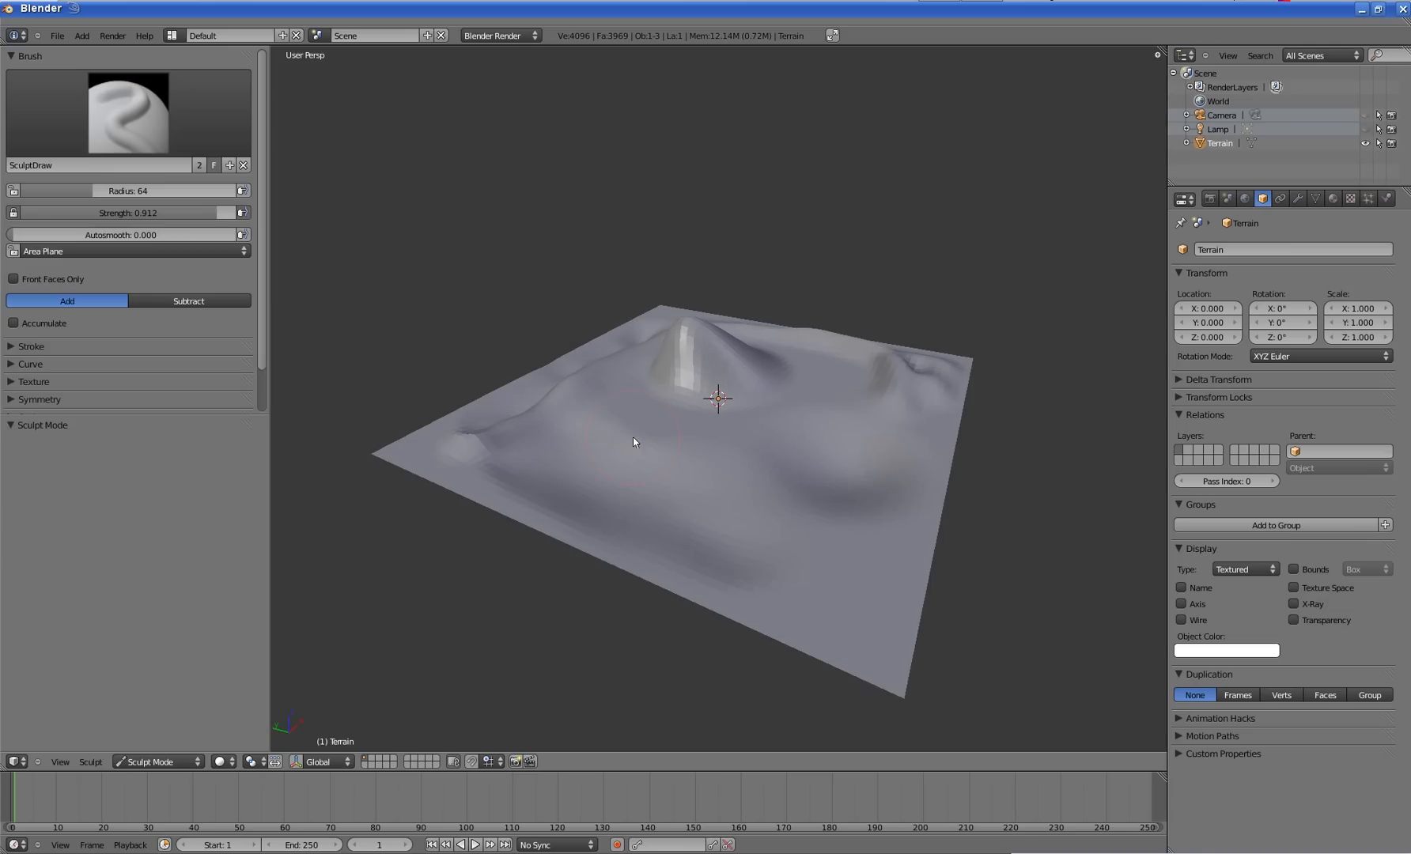
mouse_move(639, 438)
mouse_down()
mouse_move(762, 504)
mouse_move(622, 468)
mouse_move(614, 505)
mouse_move(631, 523)
mouse_move(834, 567)
mouse_move(861, 503)
mouse_move(866, 593)
mouse_move(785, 487)
mouse_move(904, 466)
mouse_move(754, 495)
mouse_up()
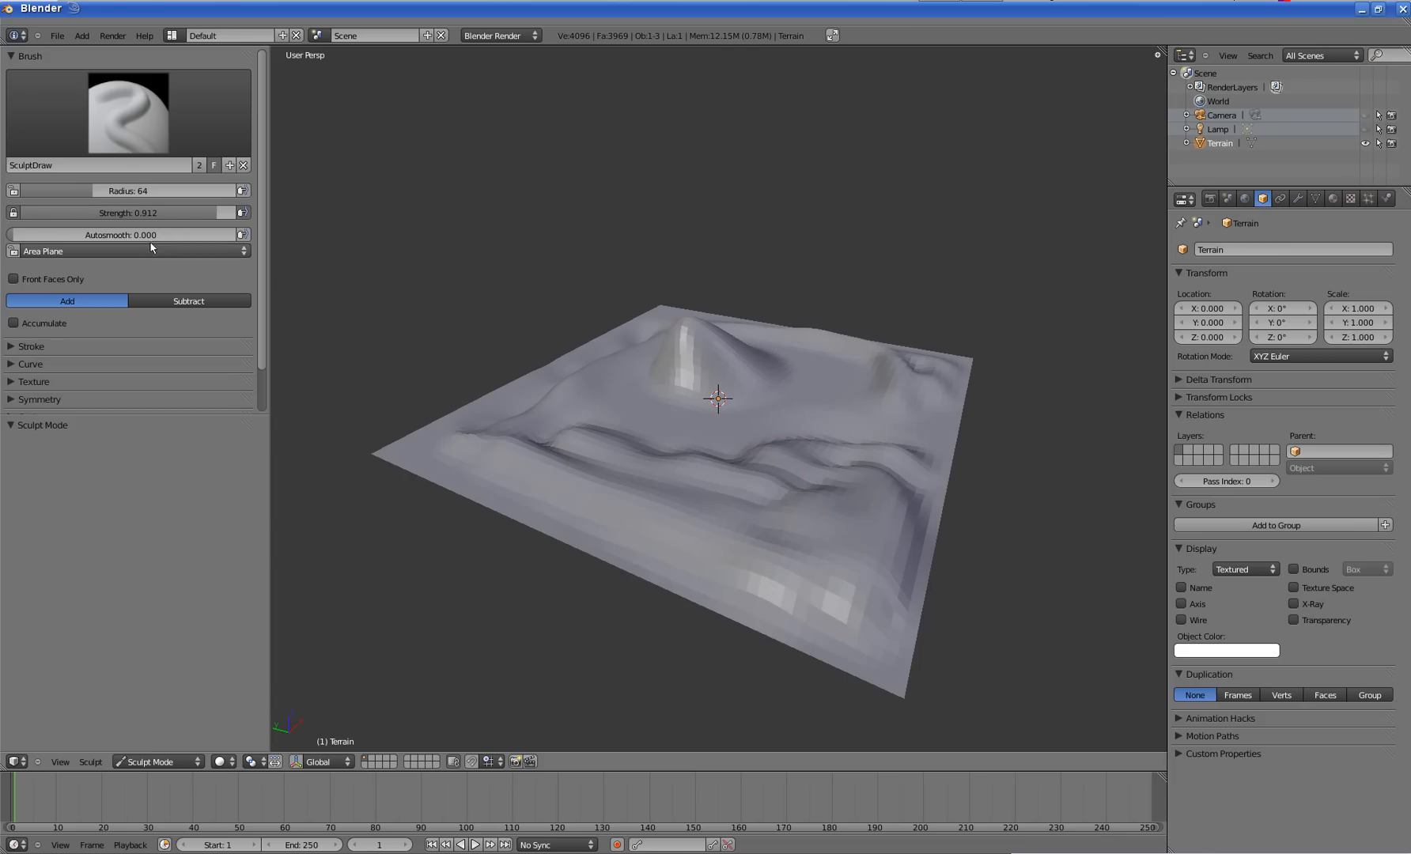
- Return the terrain to Object Mode and apply smooth shading to it
click(158, 763)
click(155, 747)
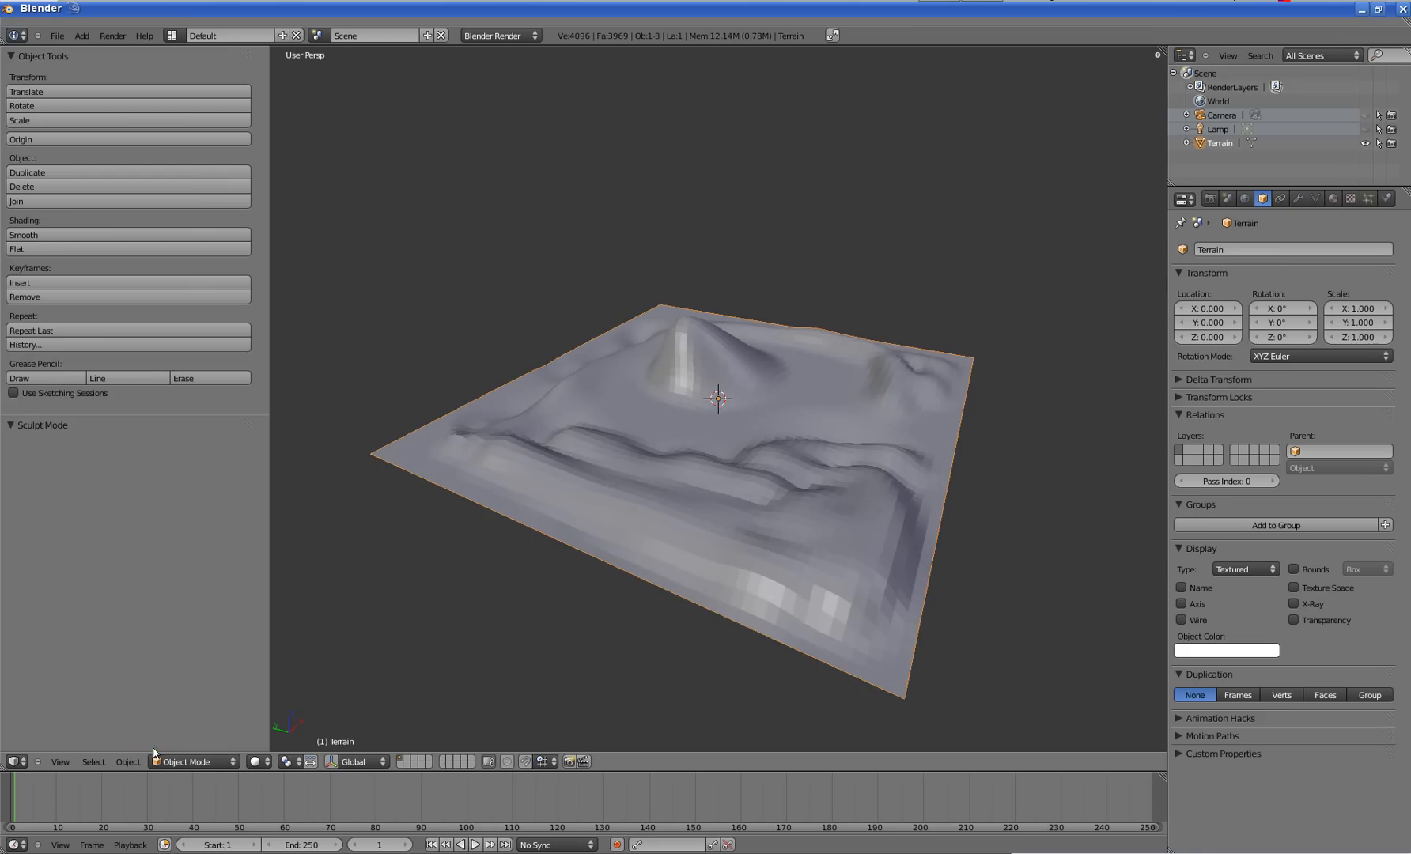
middle_drag(728, 454, 945, 451)
middle_drag(803, 466, 601, 348)
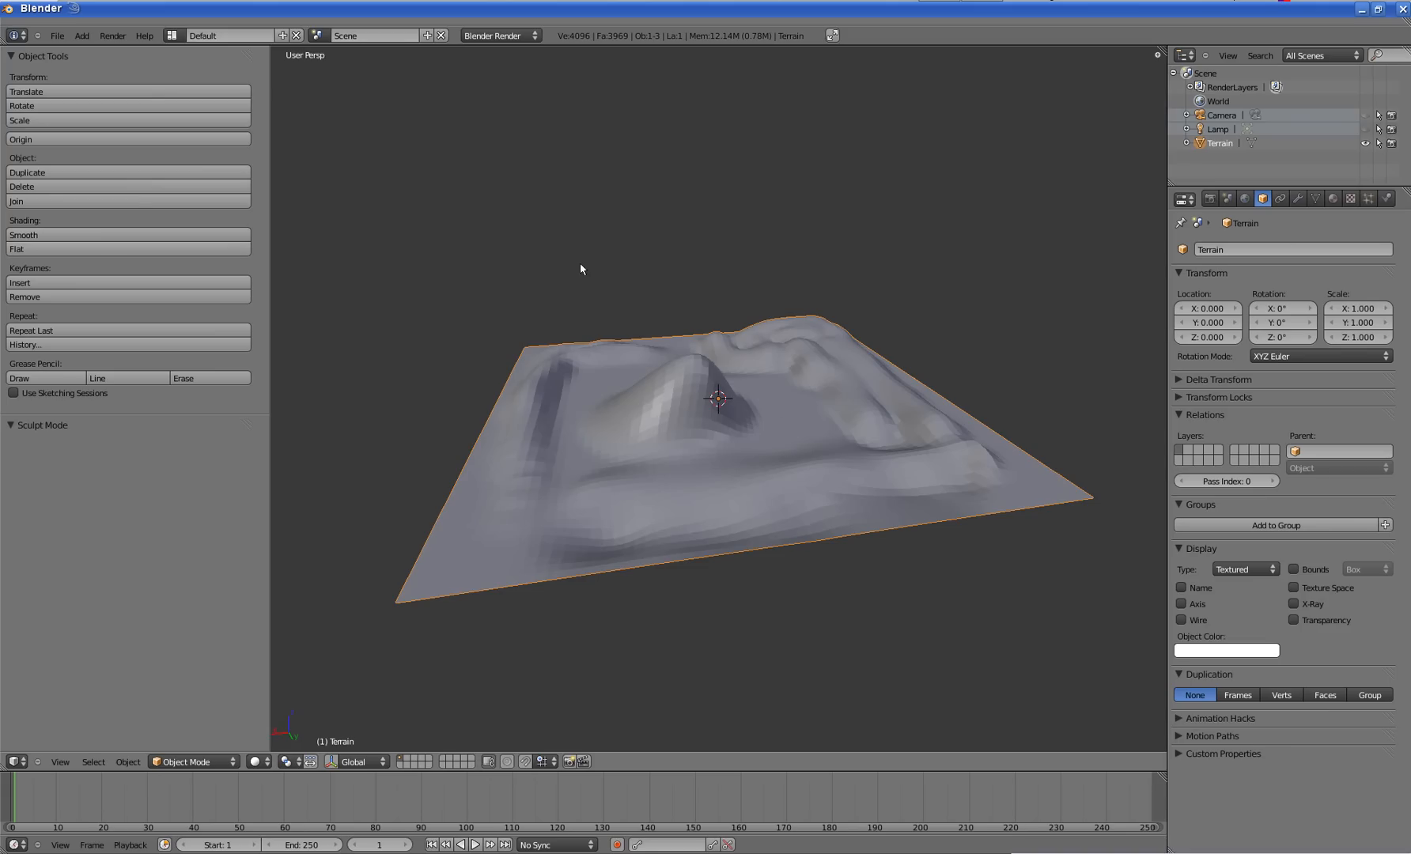
scroll(648, 284, up, 2)
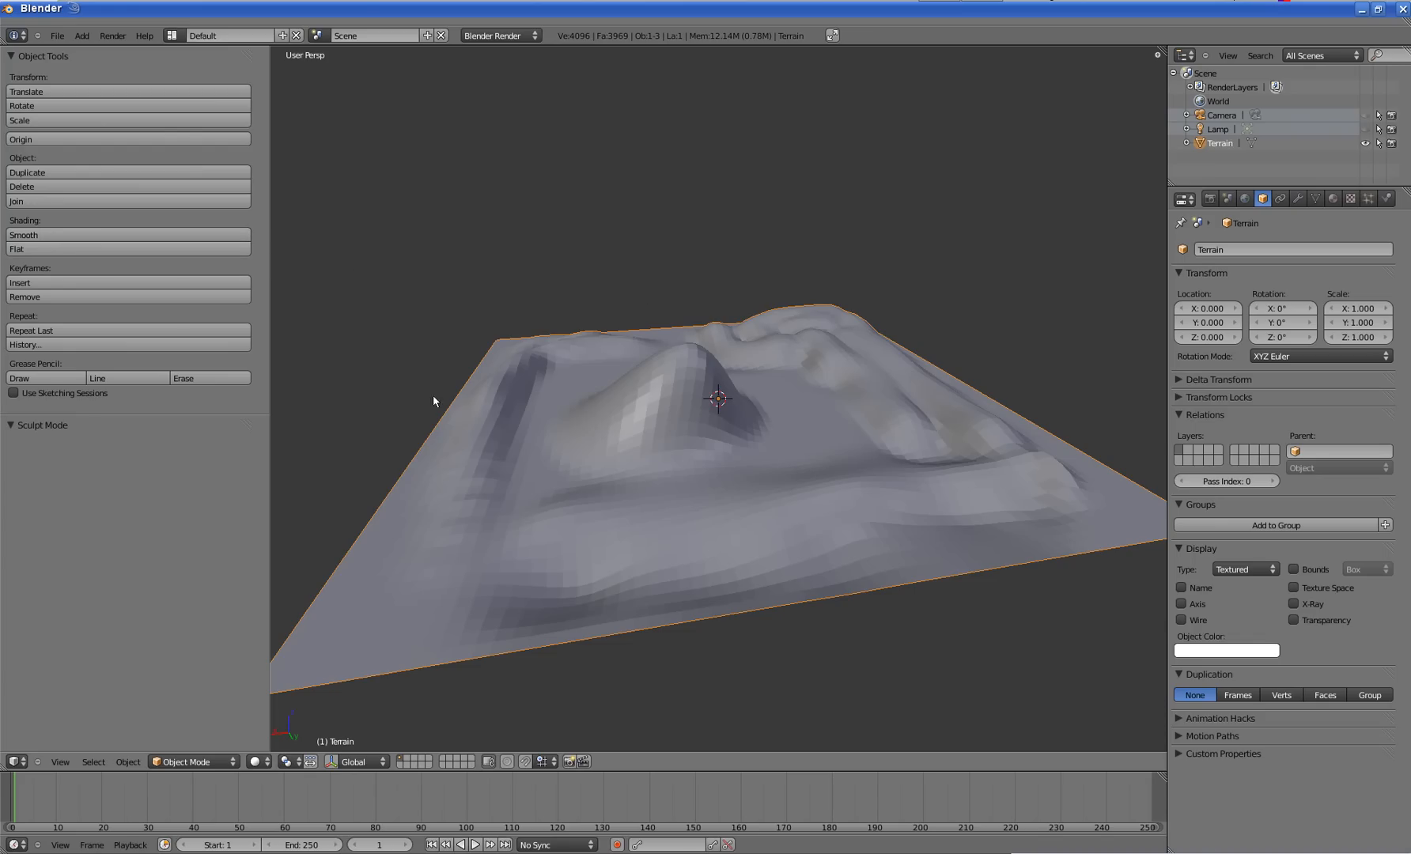
click(17, 235)
mouse_move(506, 380)
middle_down()
mouse_move(613, 440)
mouse_move(544, 369)
middle_up()
scroll(687, 377, up, 2)
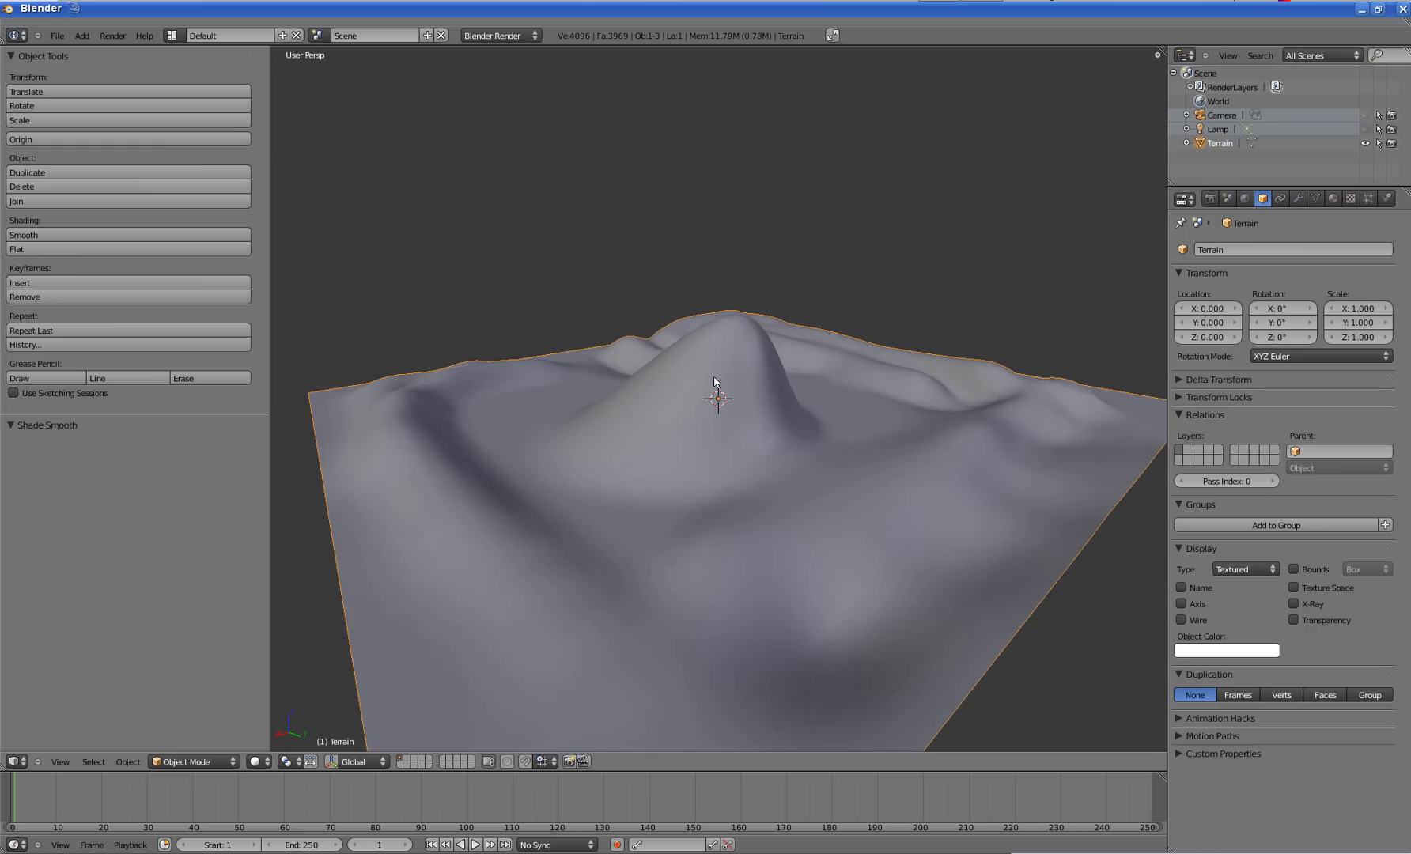
- Turn on the wire display for the terrain and hide the tool shelf
click(1187, 621)
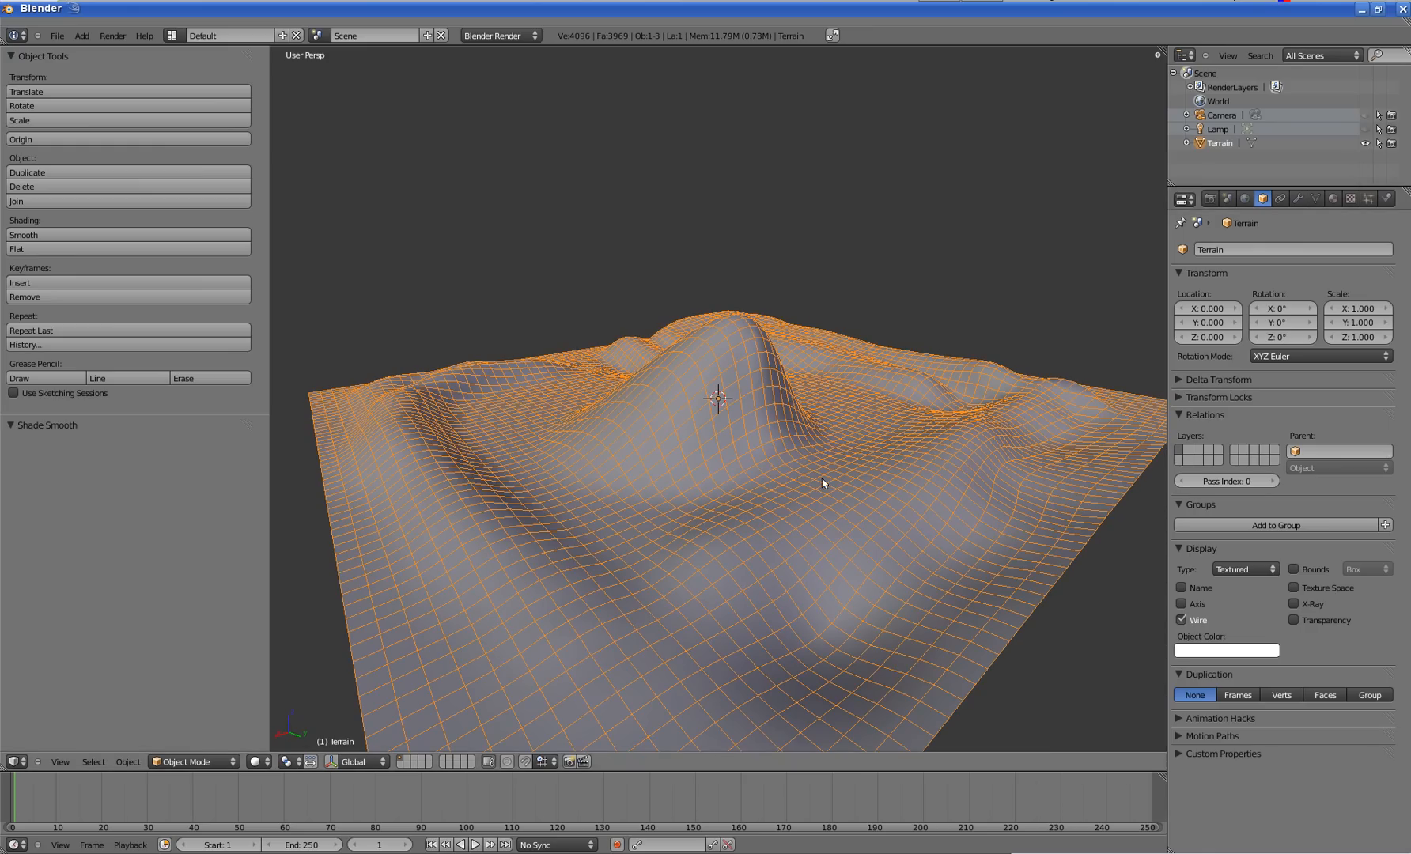
middle_drag(821, 481, 858, 469)
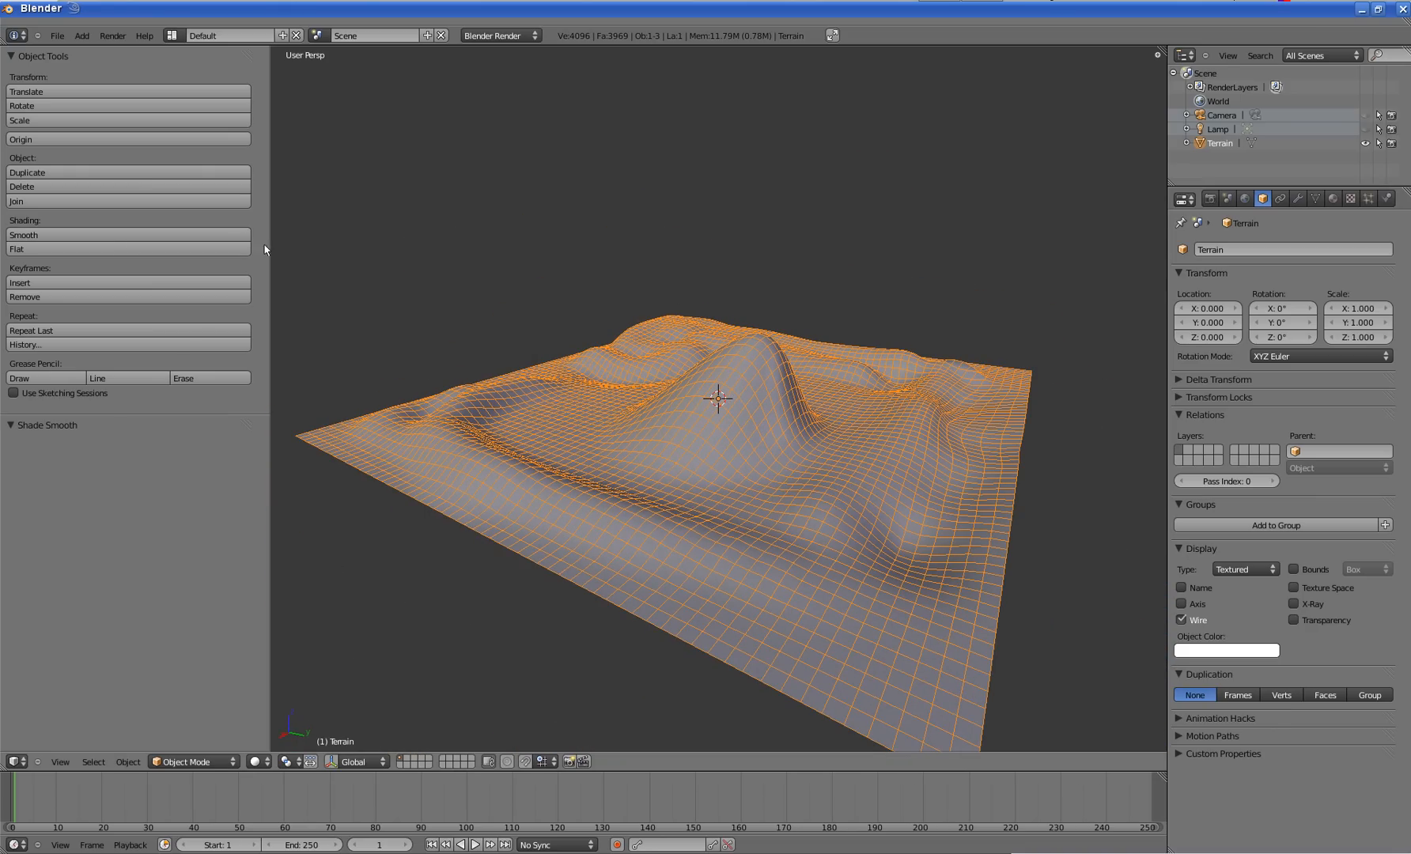
click(60, 761)
click(76, 733)
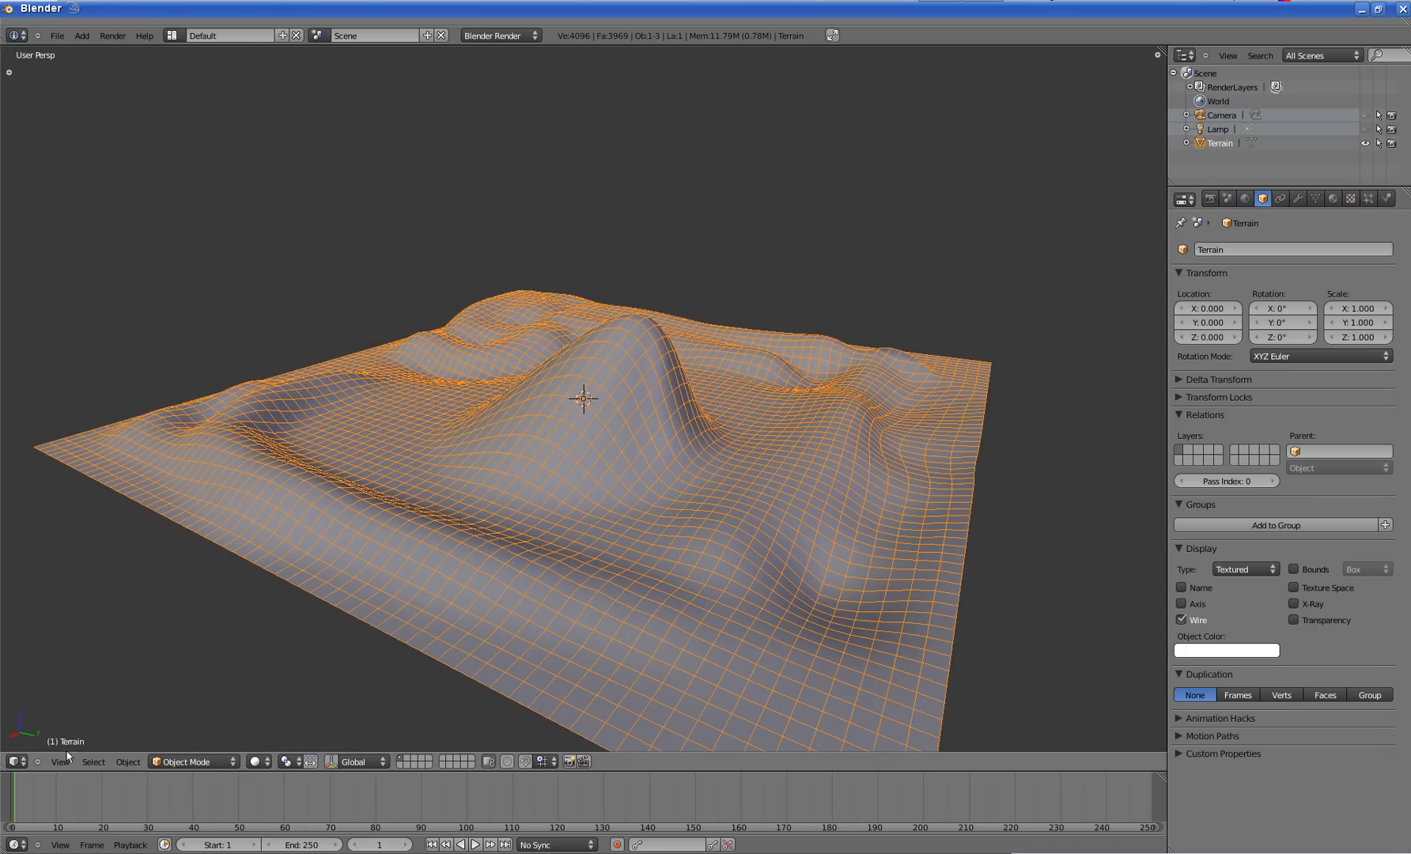
- Show the 3D view's properties sidebar and turn off the All Edges display option
click(62, 762)
click(71, 747)
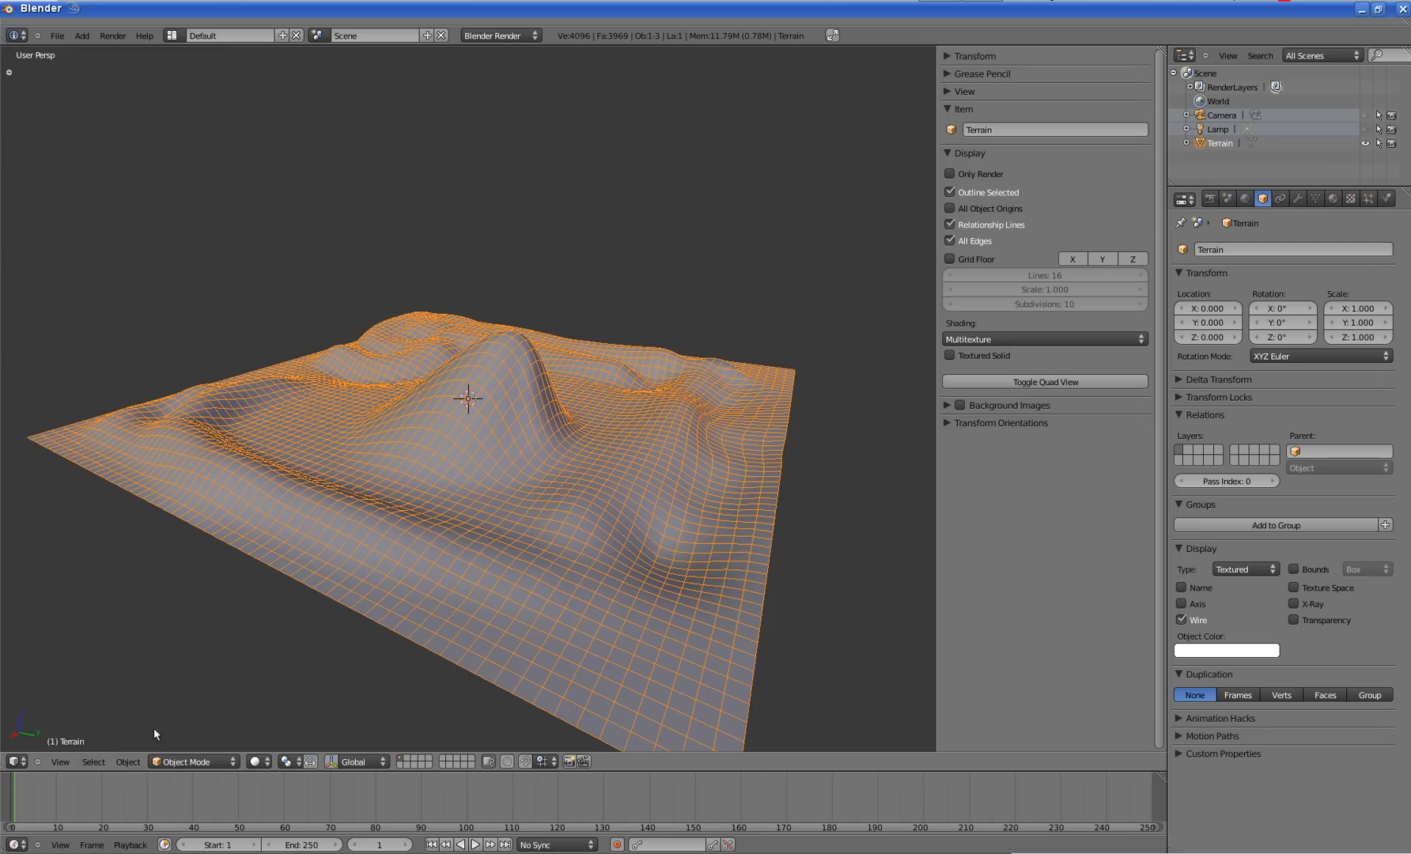
click(949, 241)
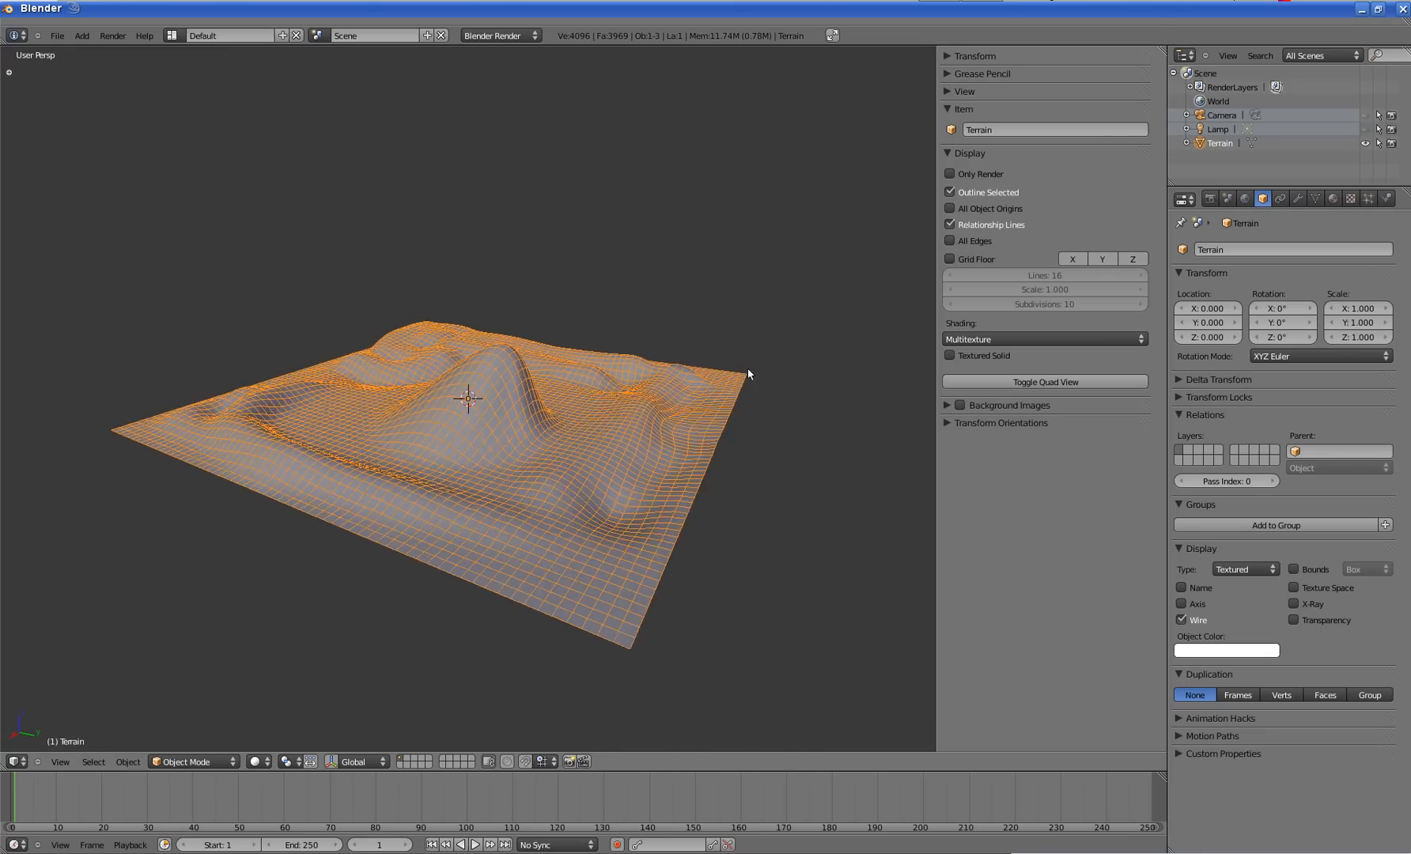
click(950, 241)
click(950, 242)
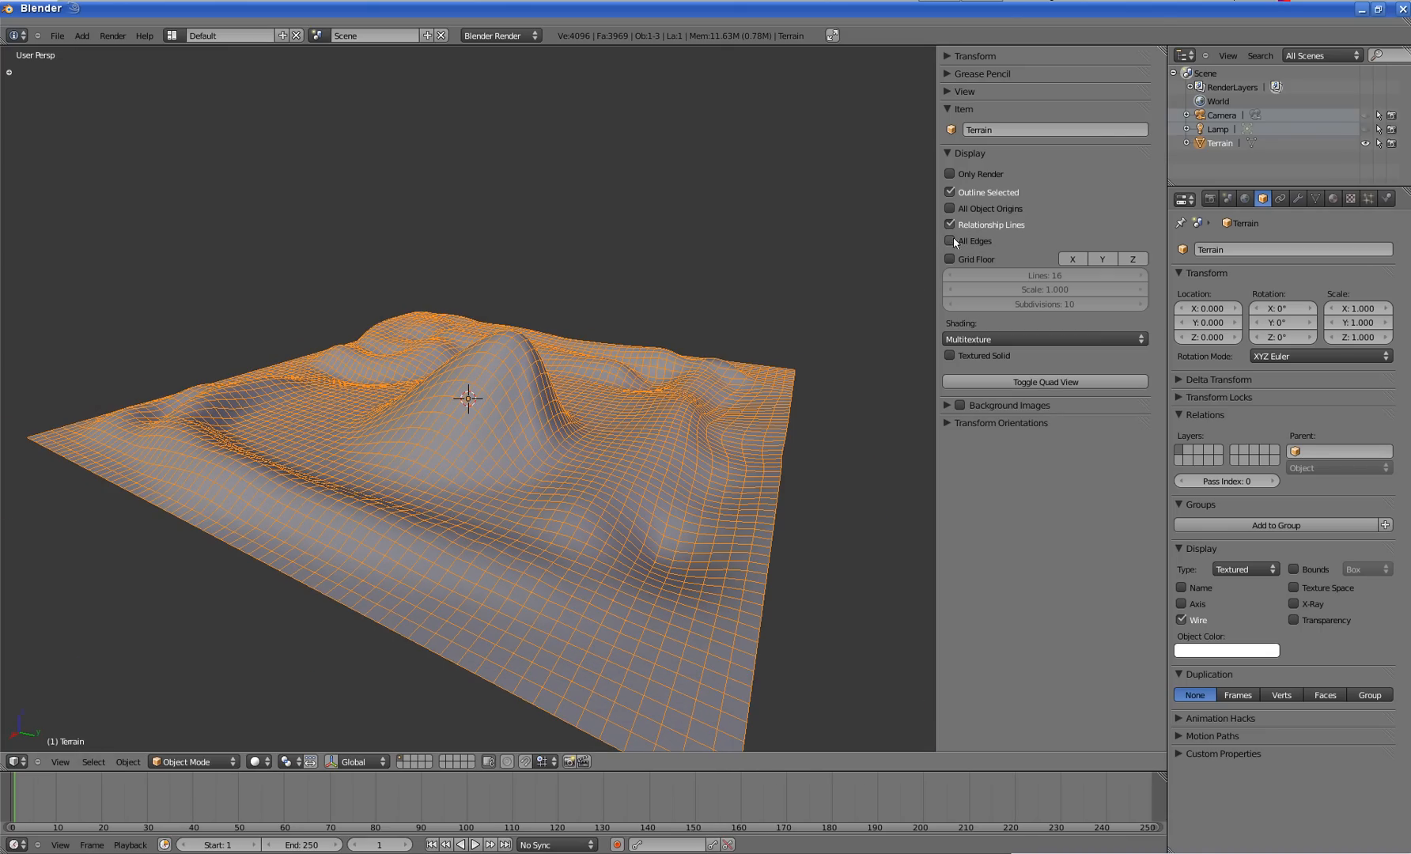
- Compare the terrain with its wire display off and on, leaving the wire on and All Edges off
click(1183, 620)
click(1189, 623)
middle_drag(780, 465, 685, 429)
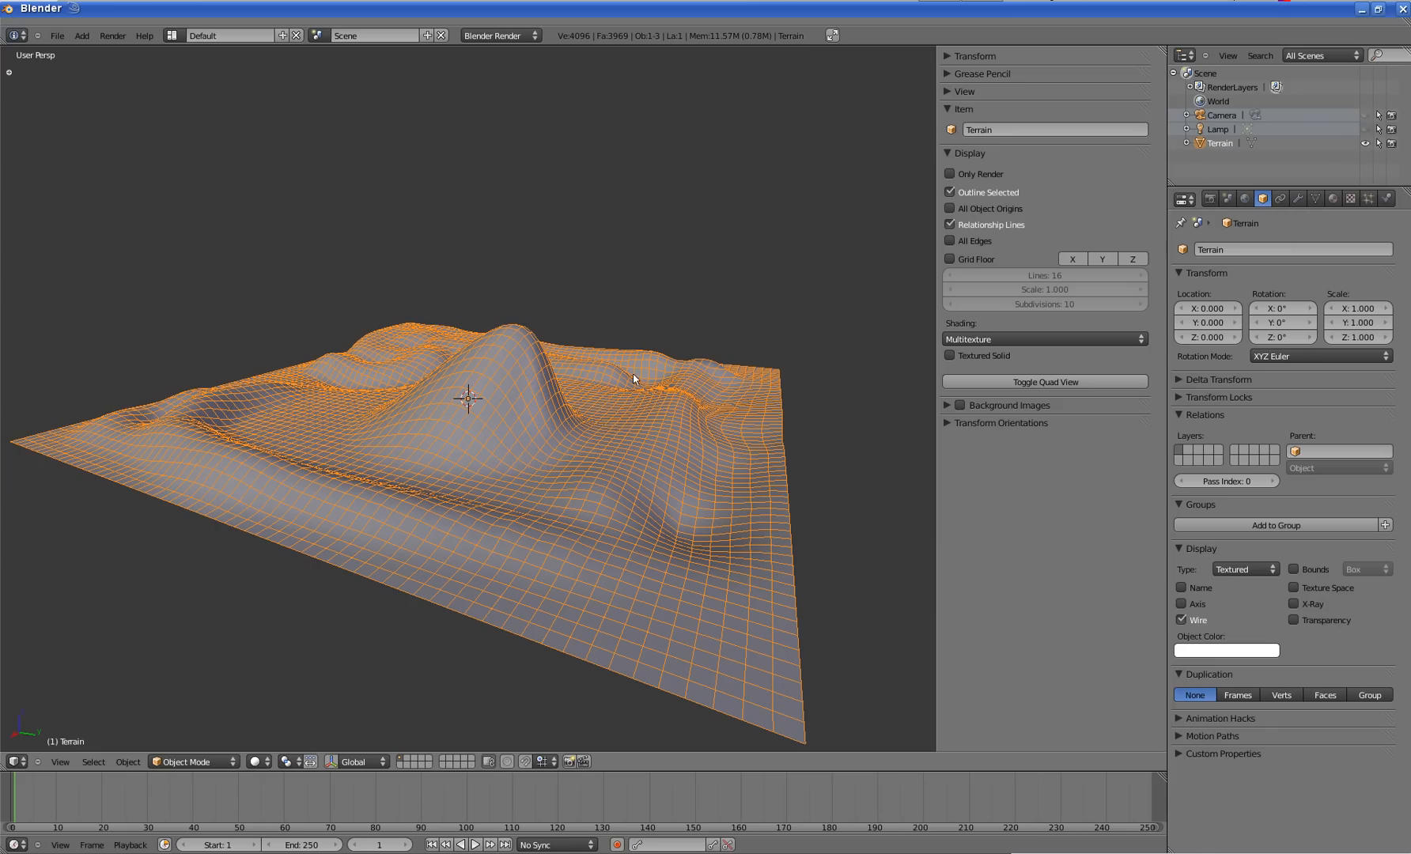
click(1181, 620)
click(1182, 619)
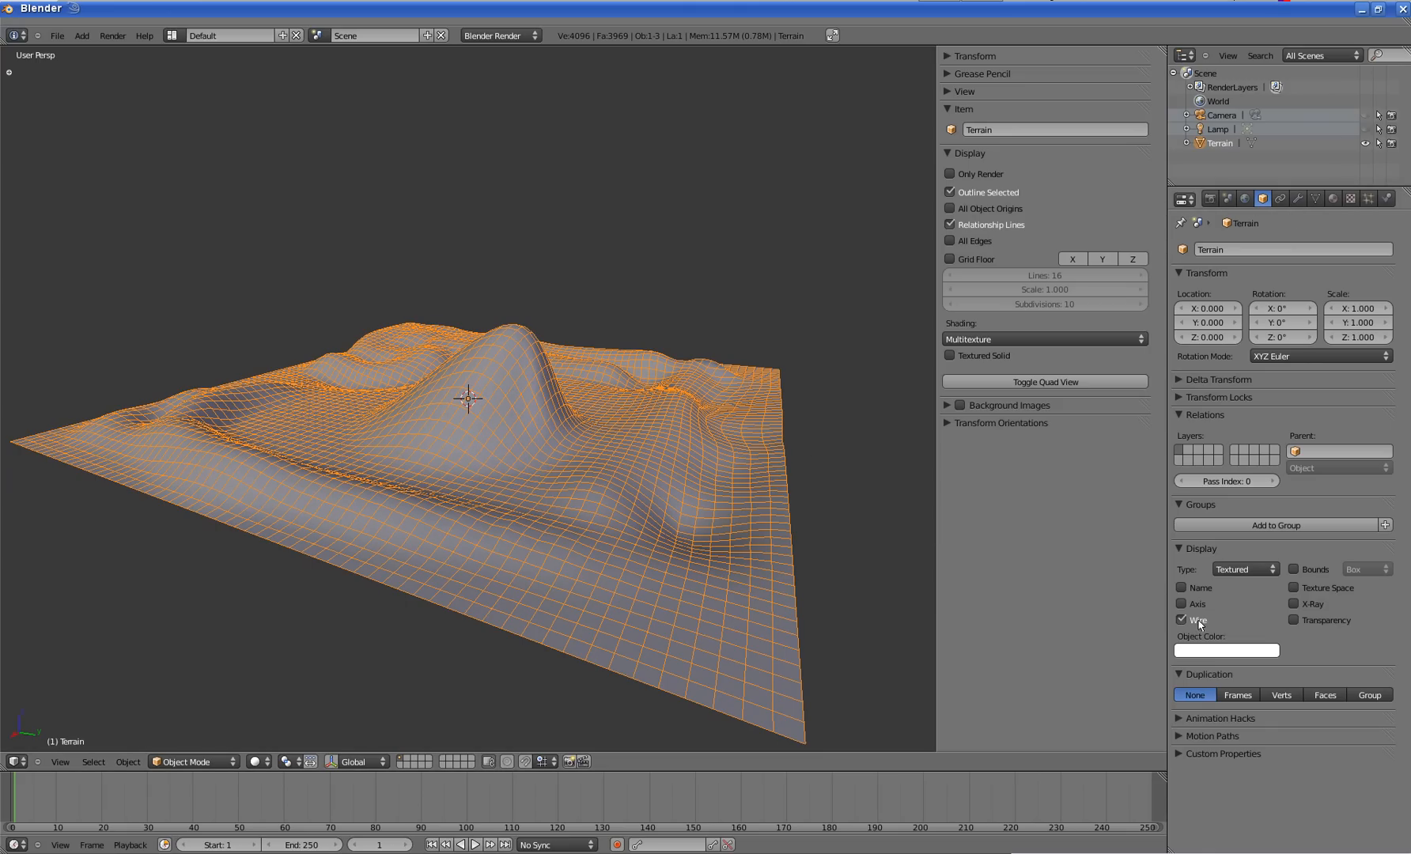
click(1185, 620)
click(1184, 620)
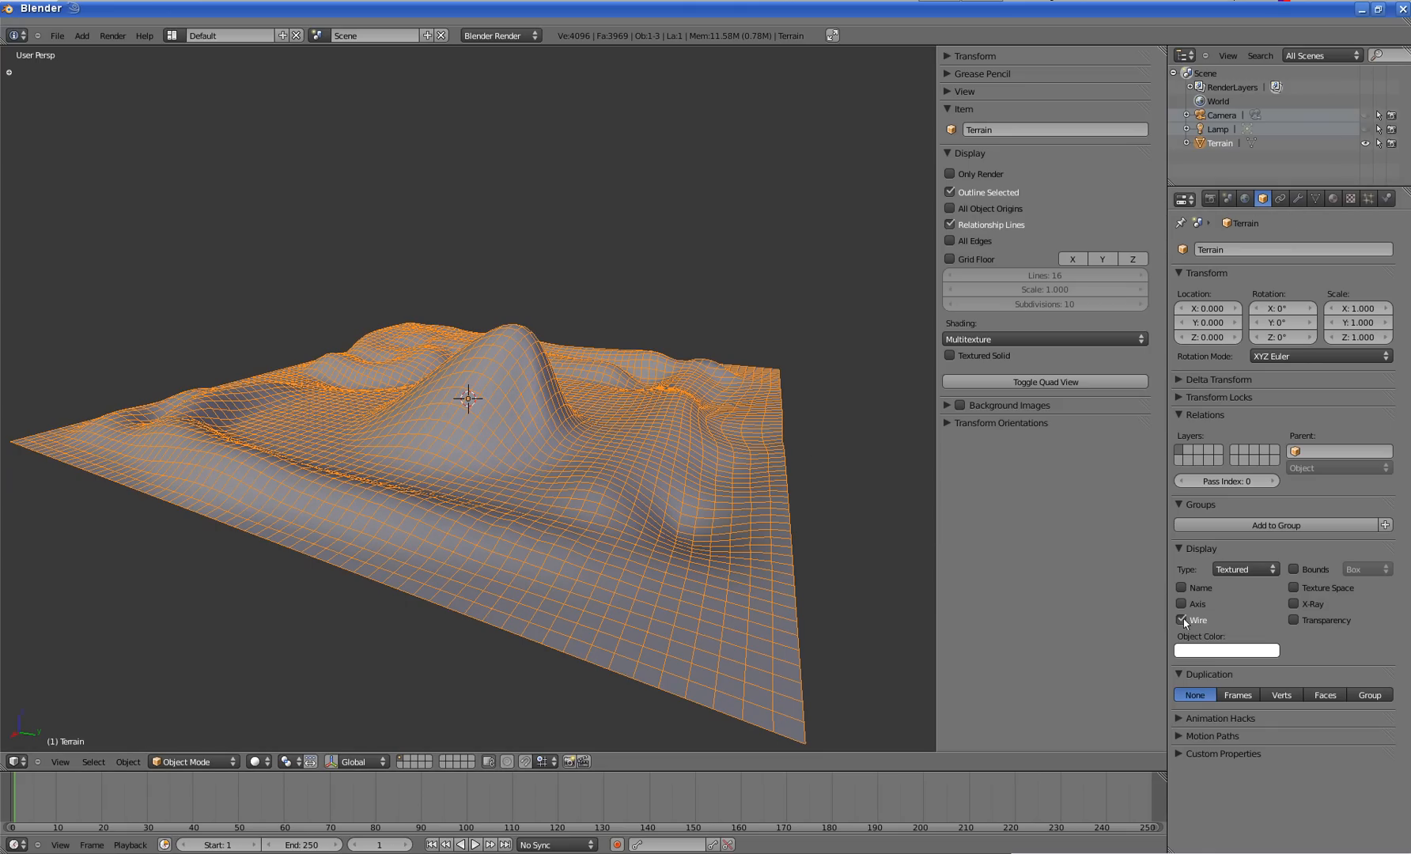
click(950, 241)
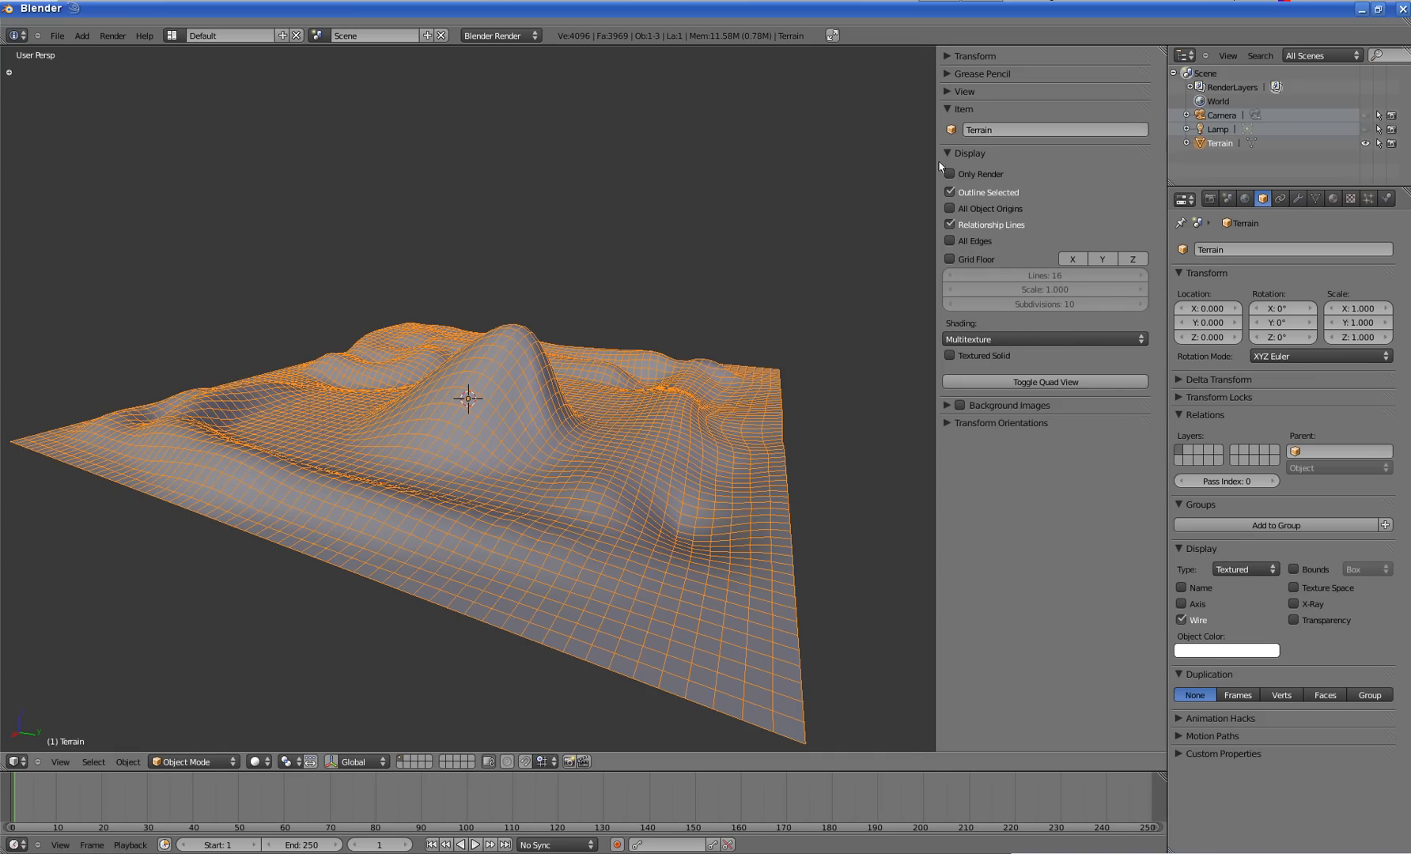
- Hide the properties sidebar and deselect the terrain
drag(938, 162, 1194, 170)
middle_drag(838, 269, 643, 352)
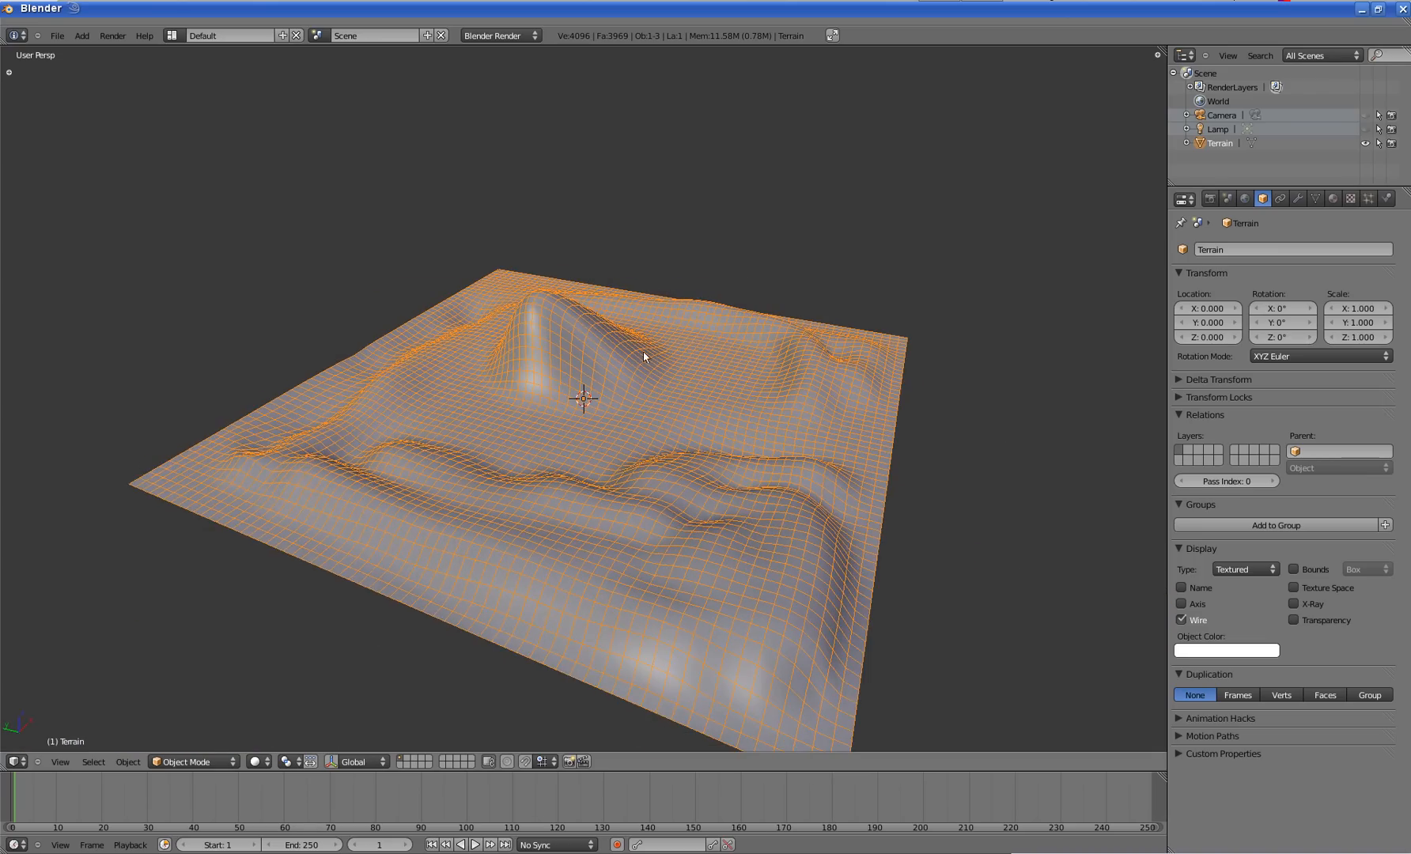
key(a)
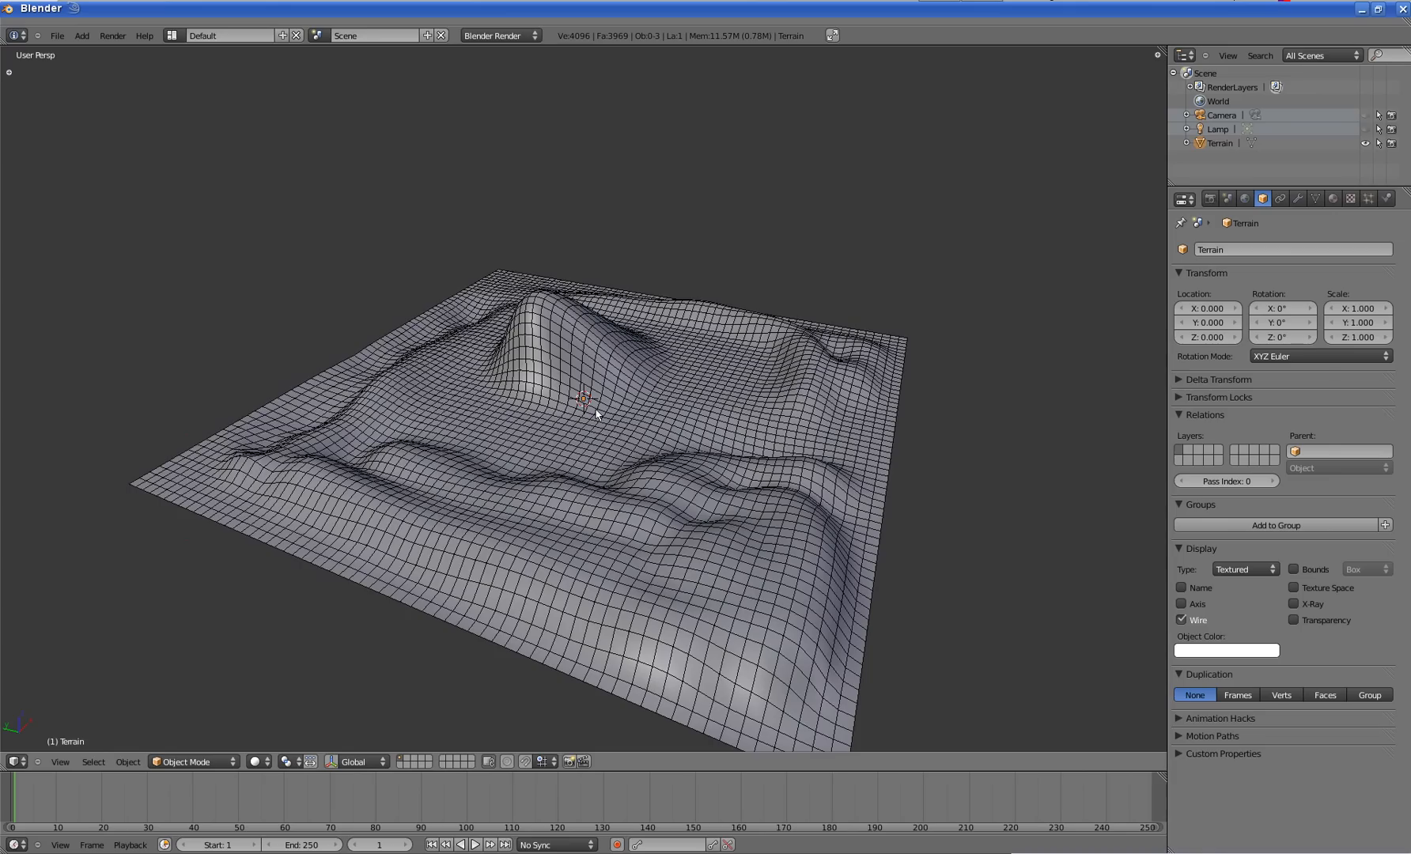
key(a)
key(a)
- Examine the action options of Select or Deselect All while toggling the terrain's selection, leaving it deselected and the tool shelf hidden
click(9, 73)
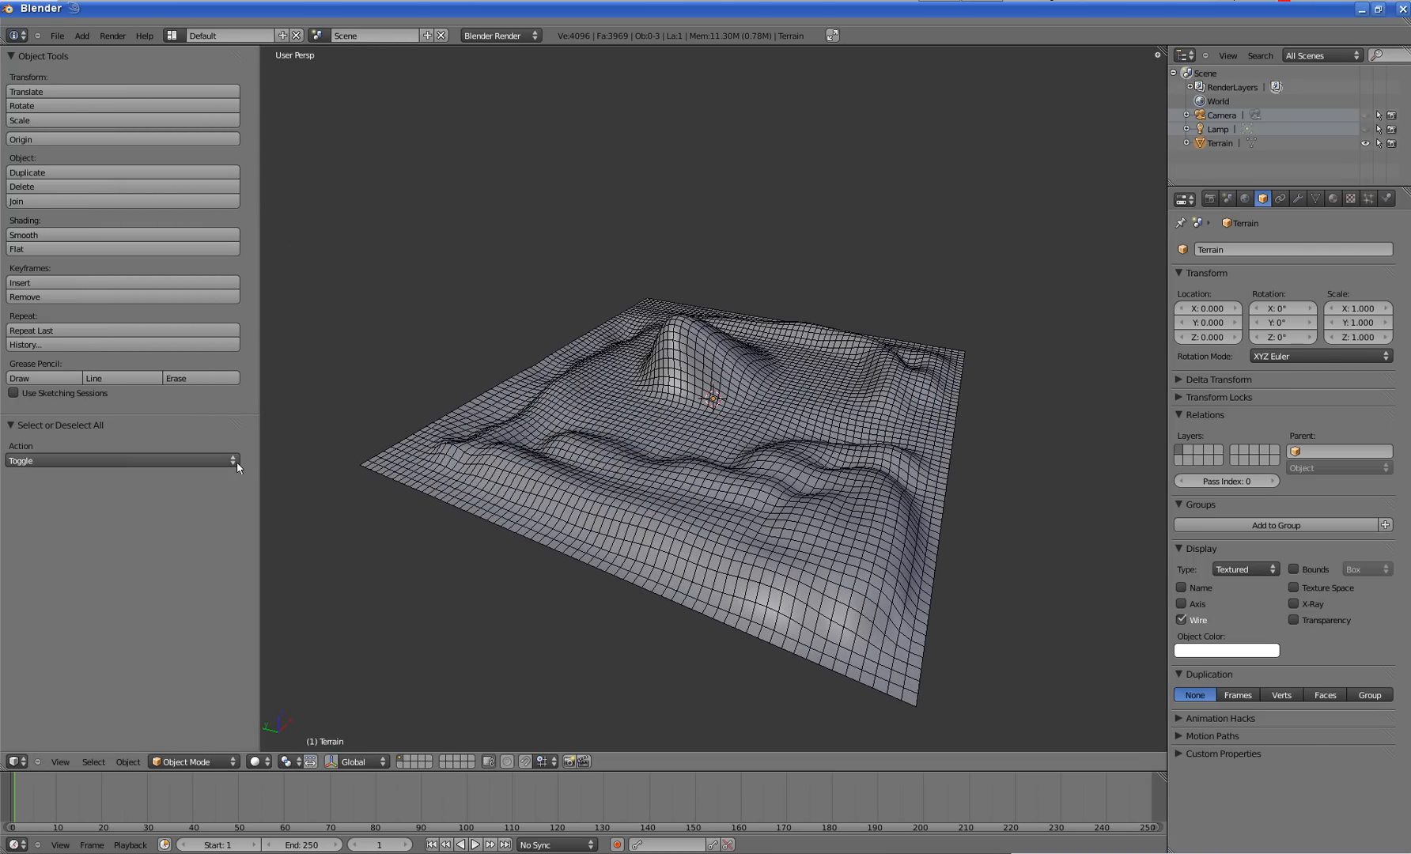
right_click(706, 420)
key(a)
key(a)
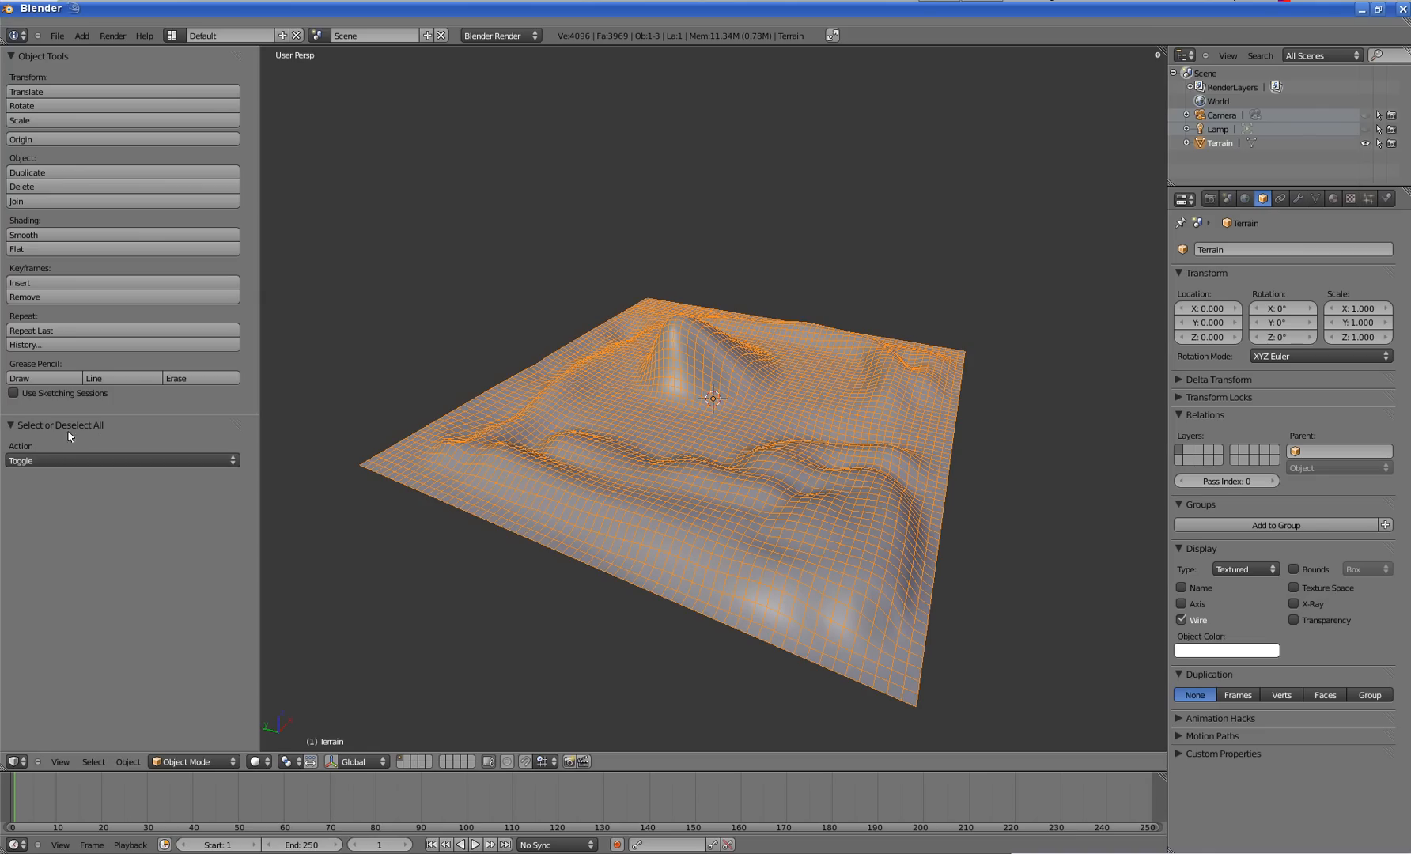
click(88, 461)
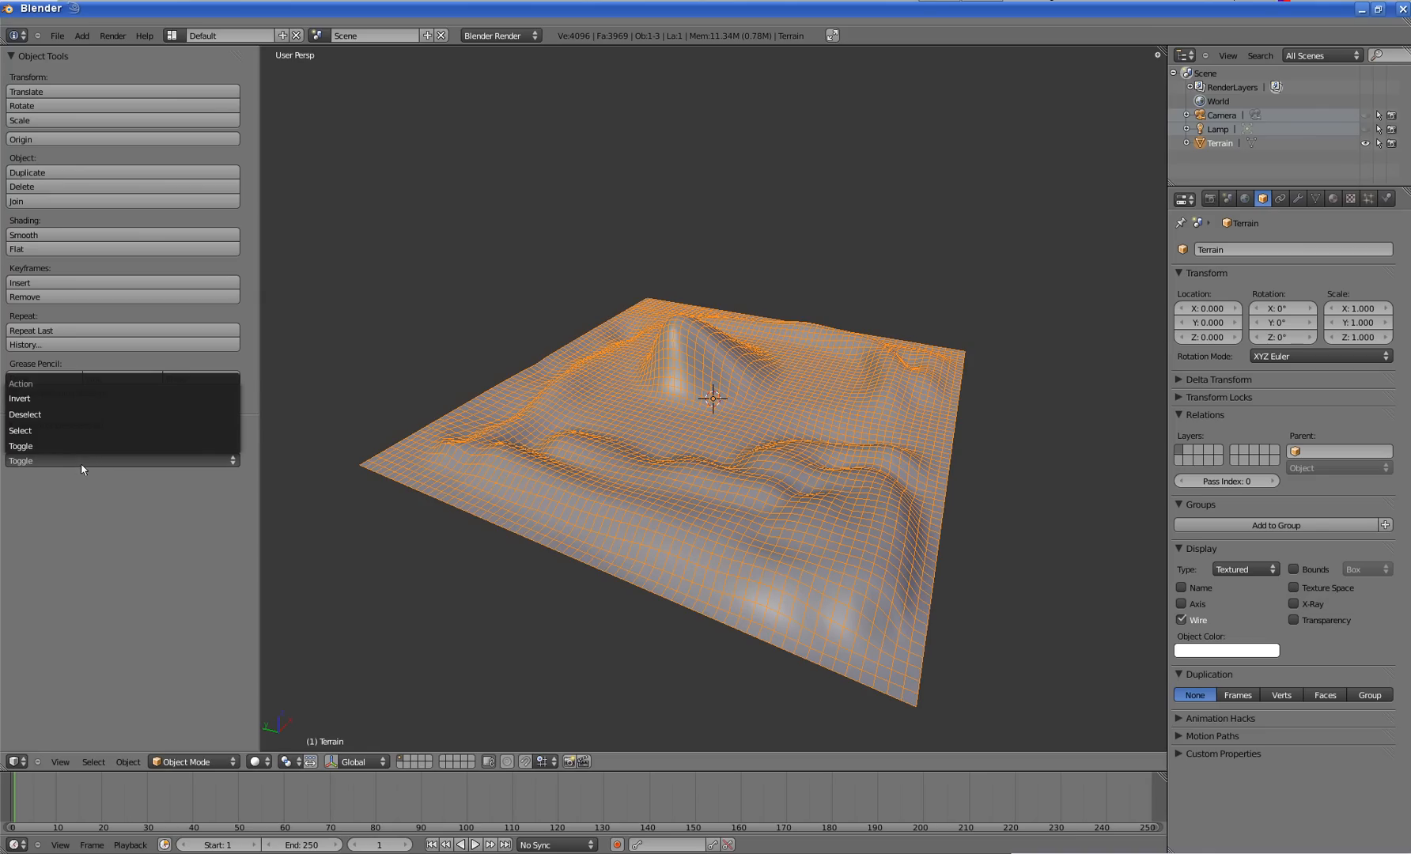
scroll(717, 395, down, 1)
scroll(717, 396, up, 1)
mouse_move(655, 484)
middle_down()
mouse_move(712, 456)
mouse_move(671, 465)
middle_up()
key(a)
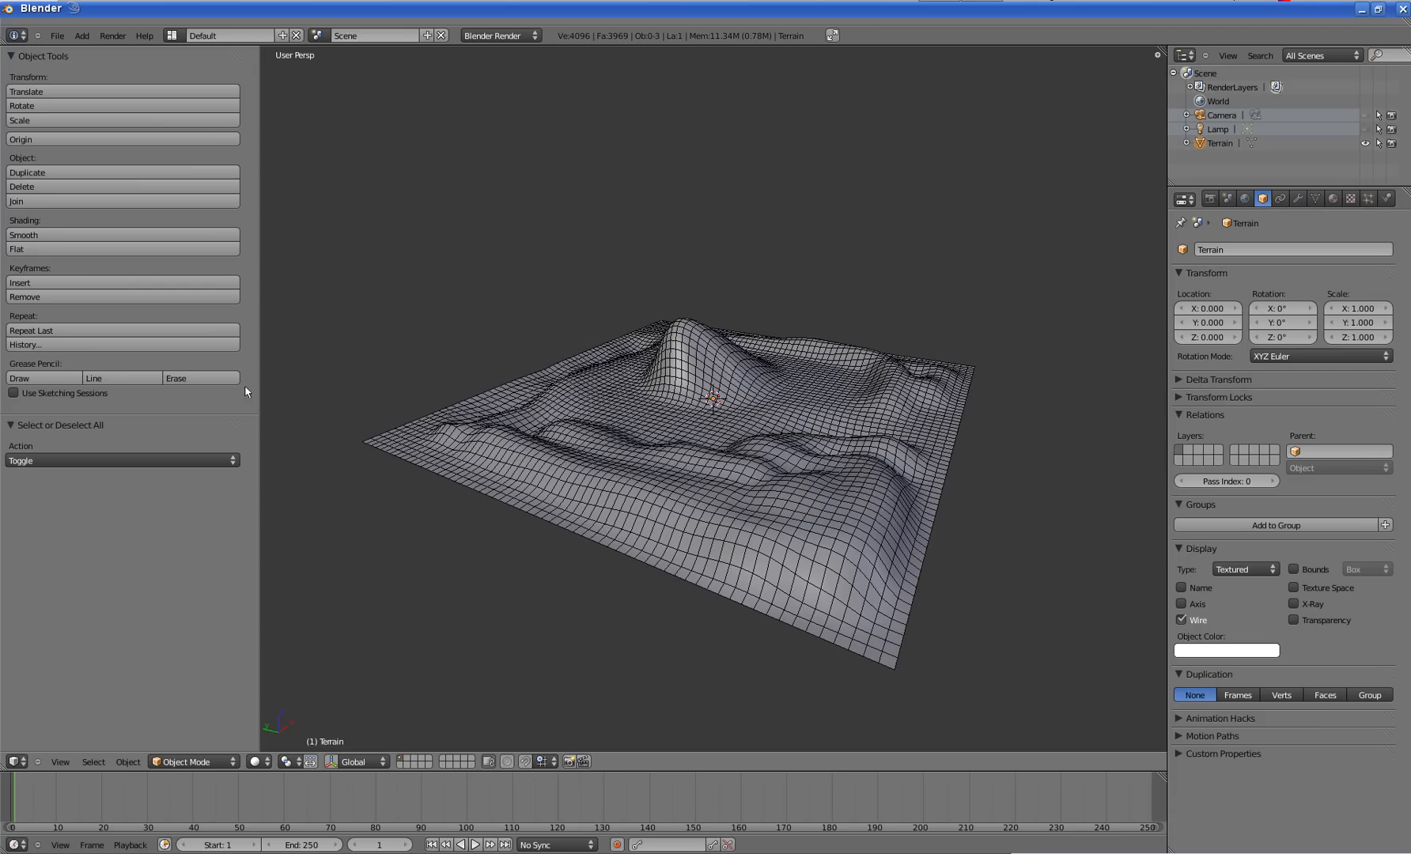
key(t)
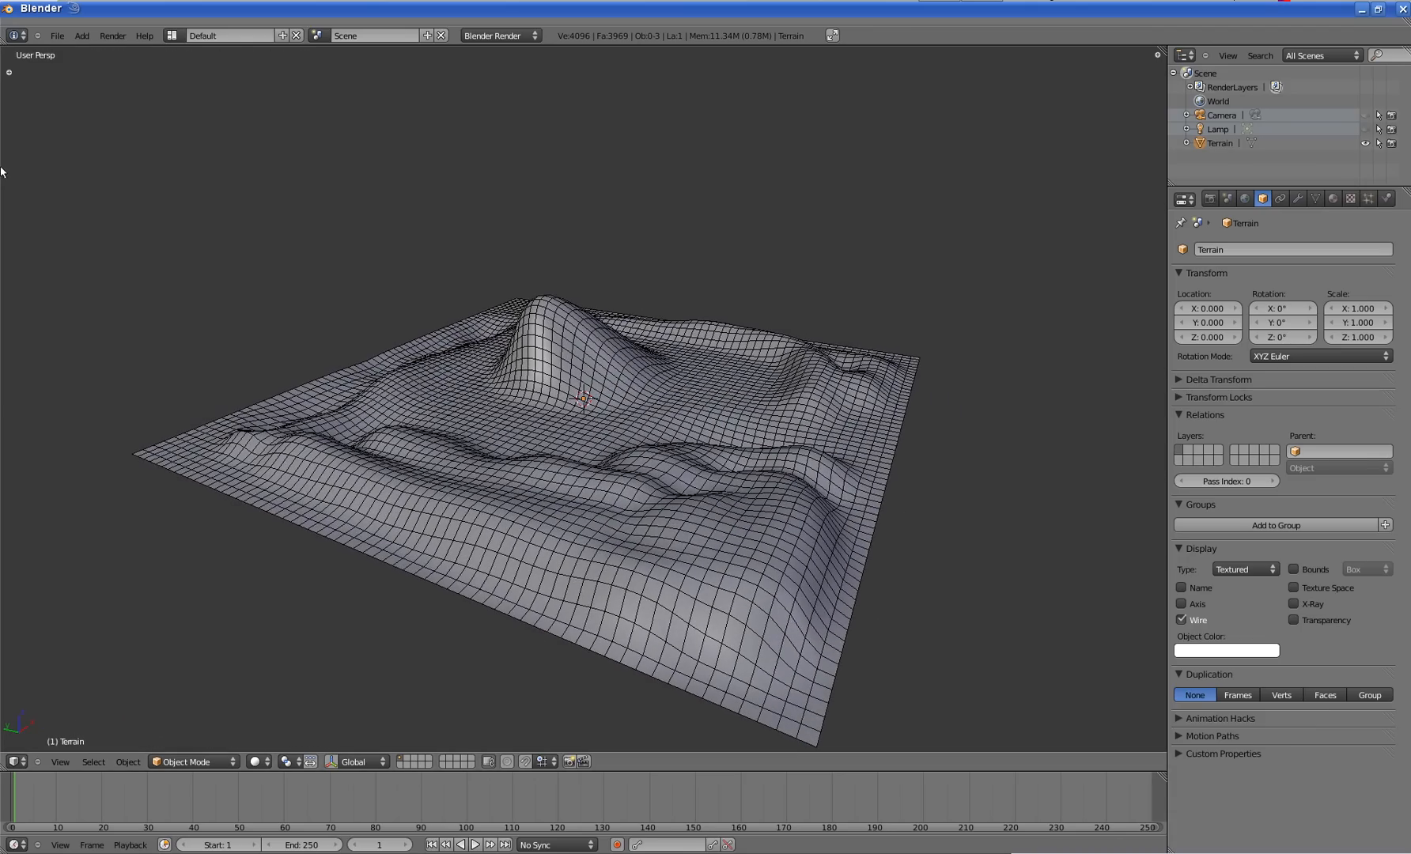
- Look at the second scene layer, and return to the first layer that holds the terrain
middle_drag(528, 383, 548, 453)
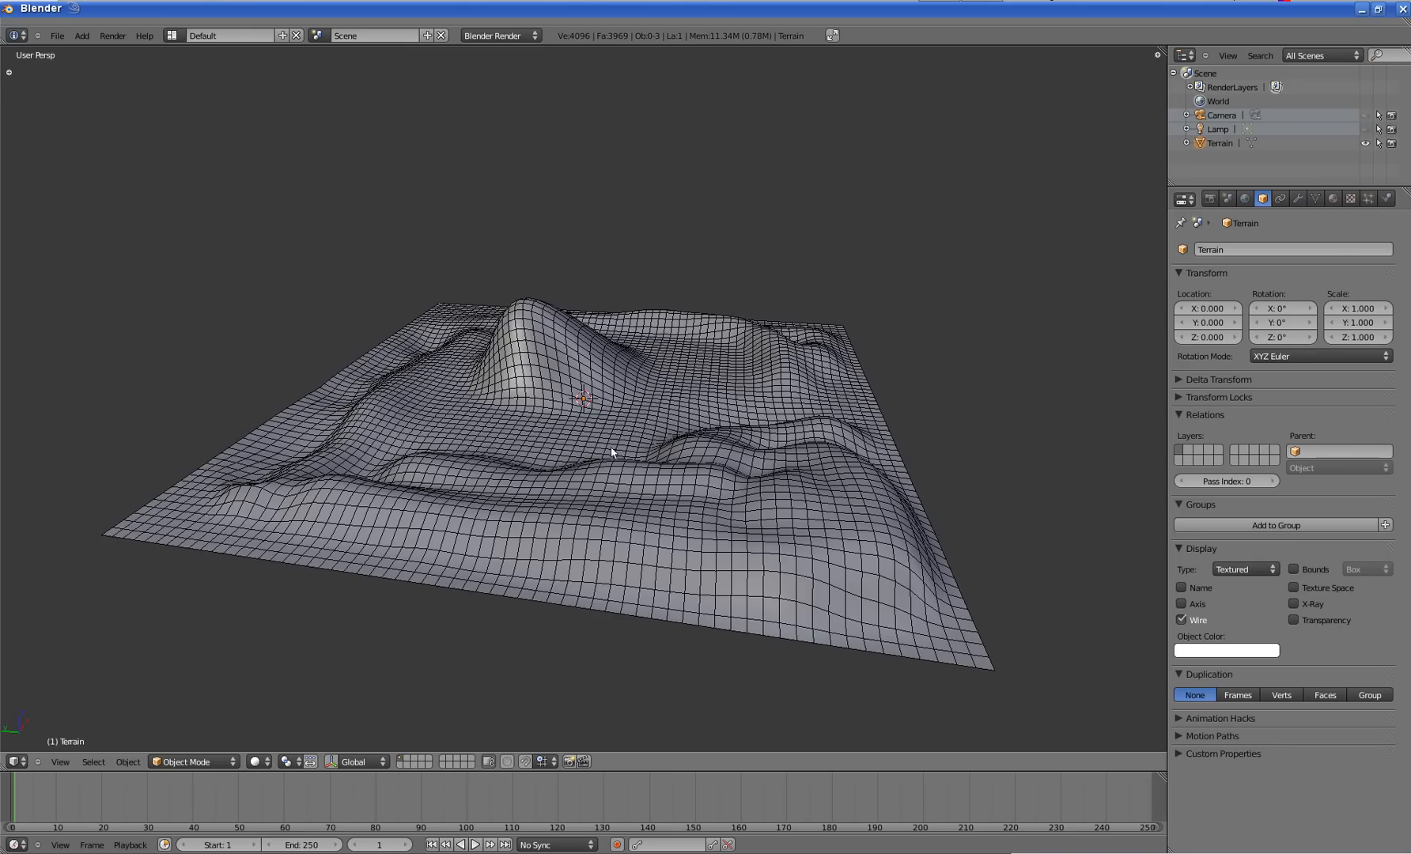
click(409, 762)
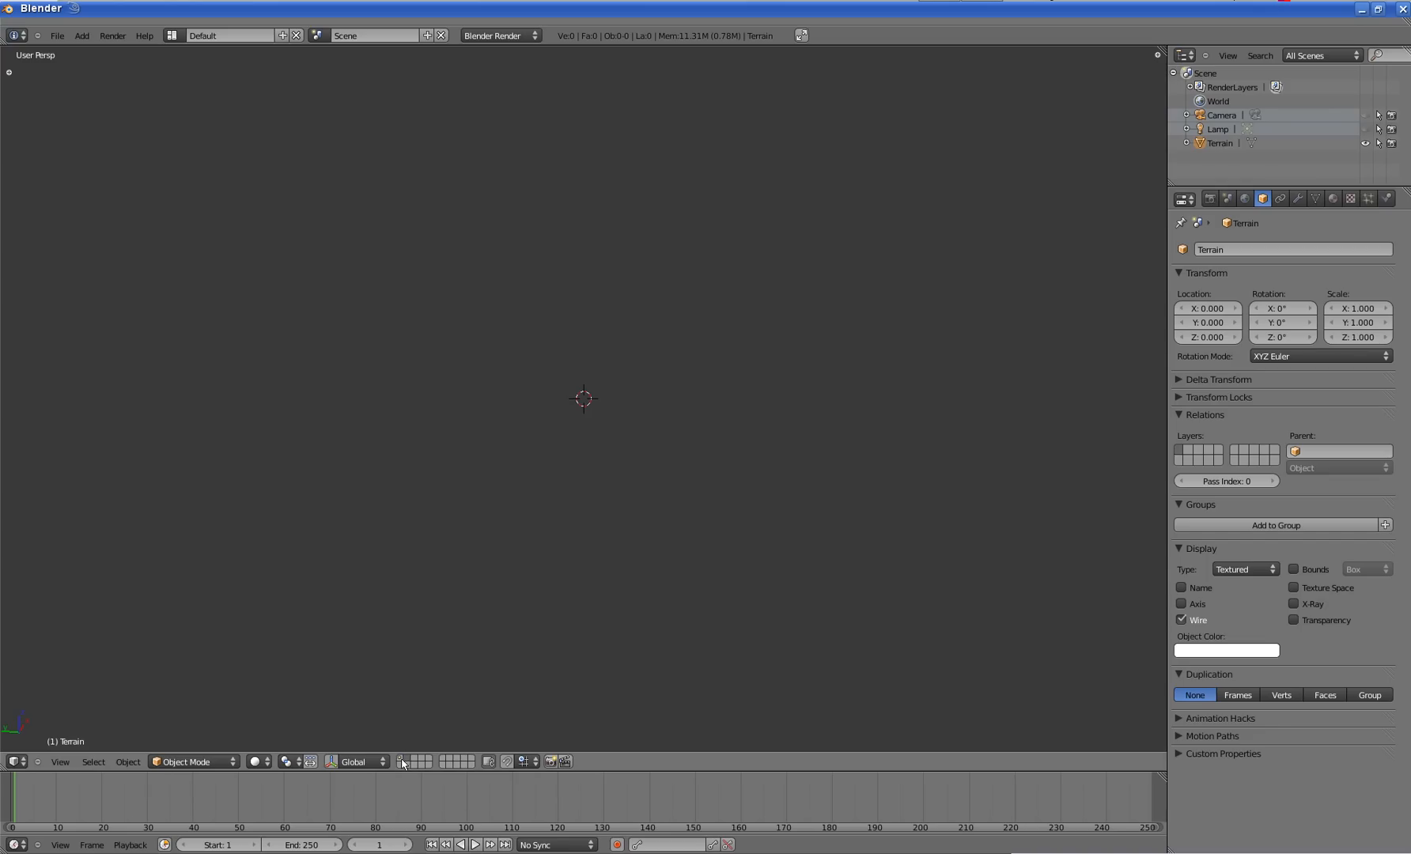
click(401, 761)
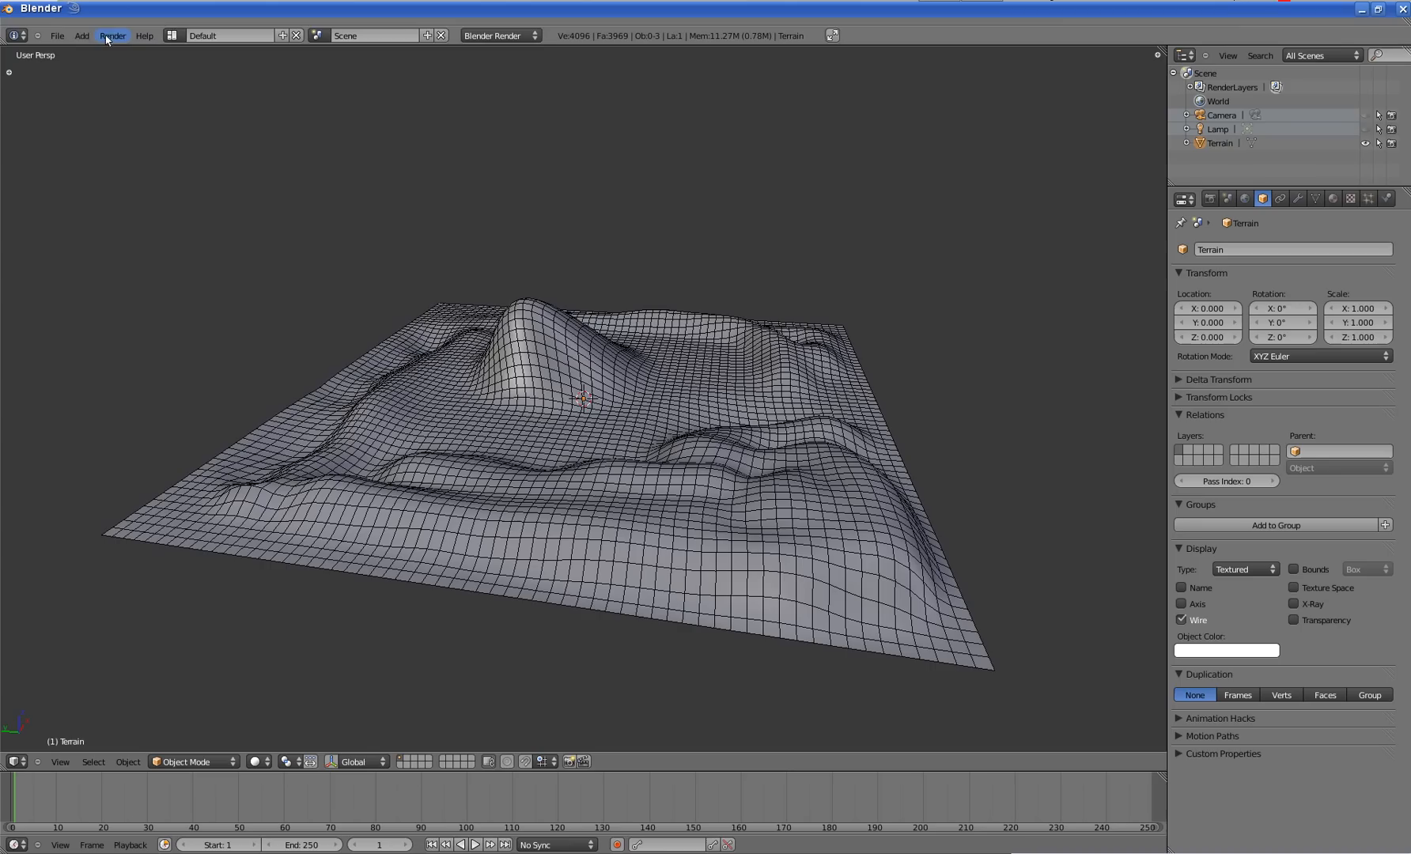
- Add a cone mesh to the scene at the 3D cursor
click(82, 36)
mouse_move(95, 54)
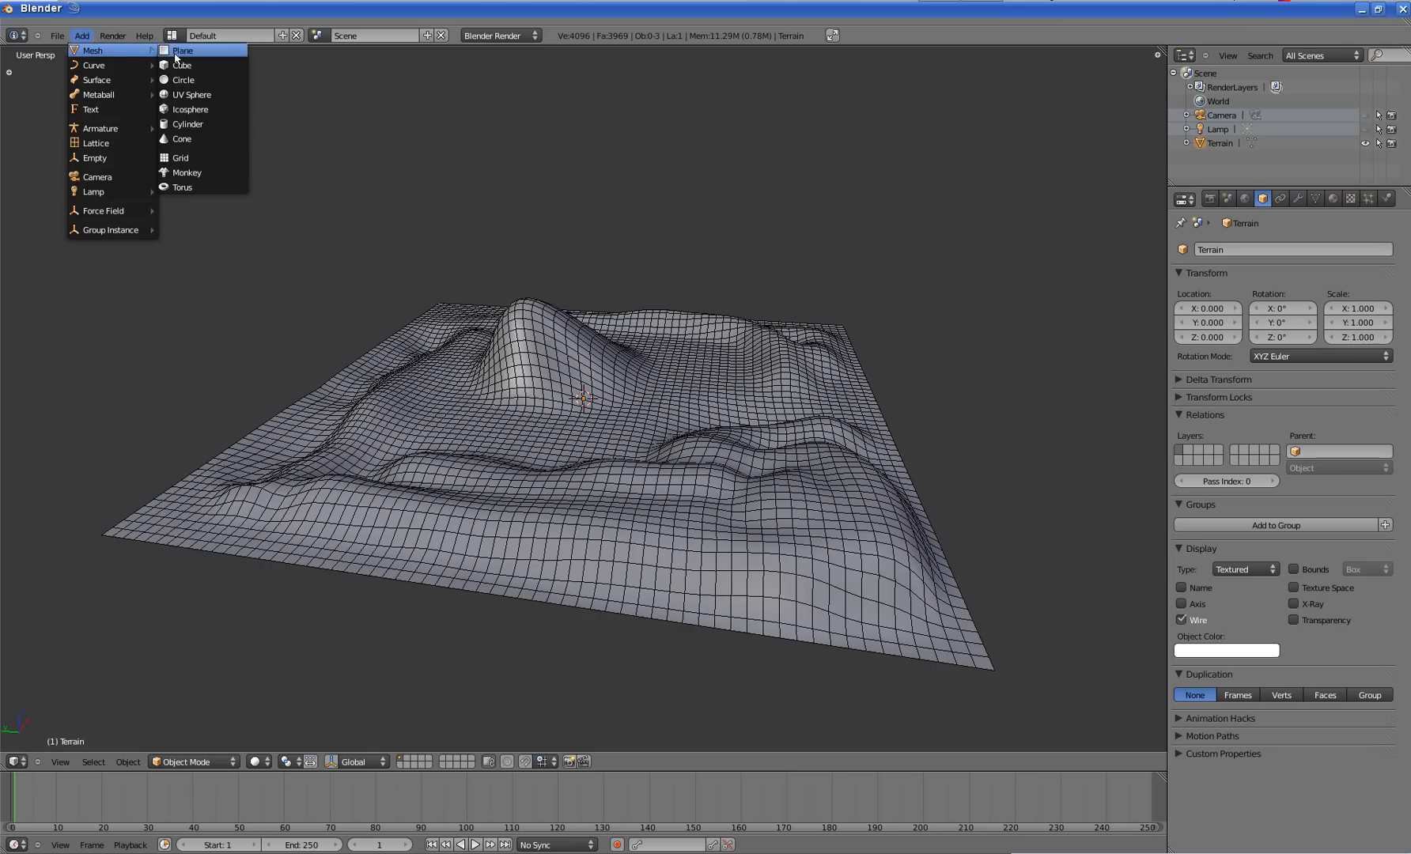
click(198, 139)
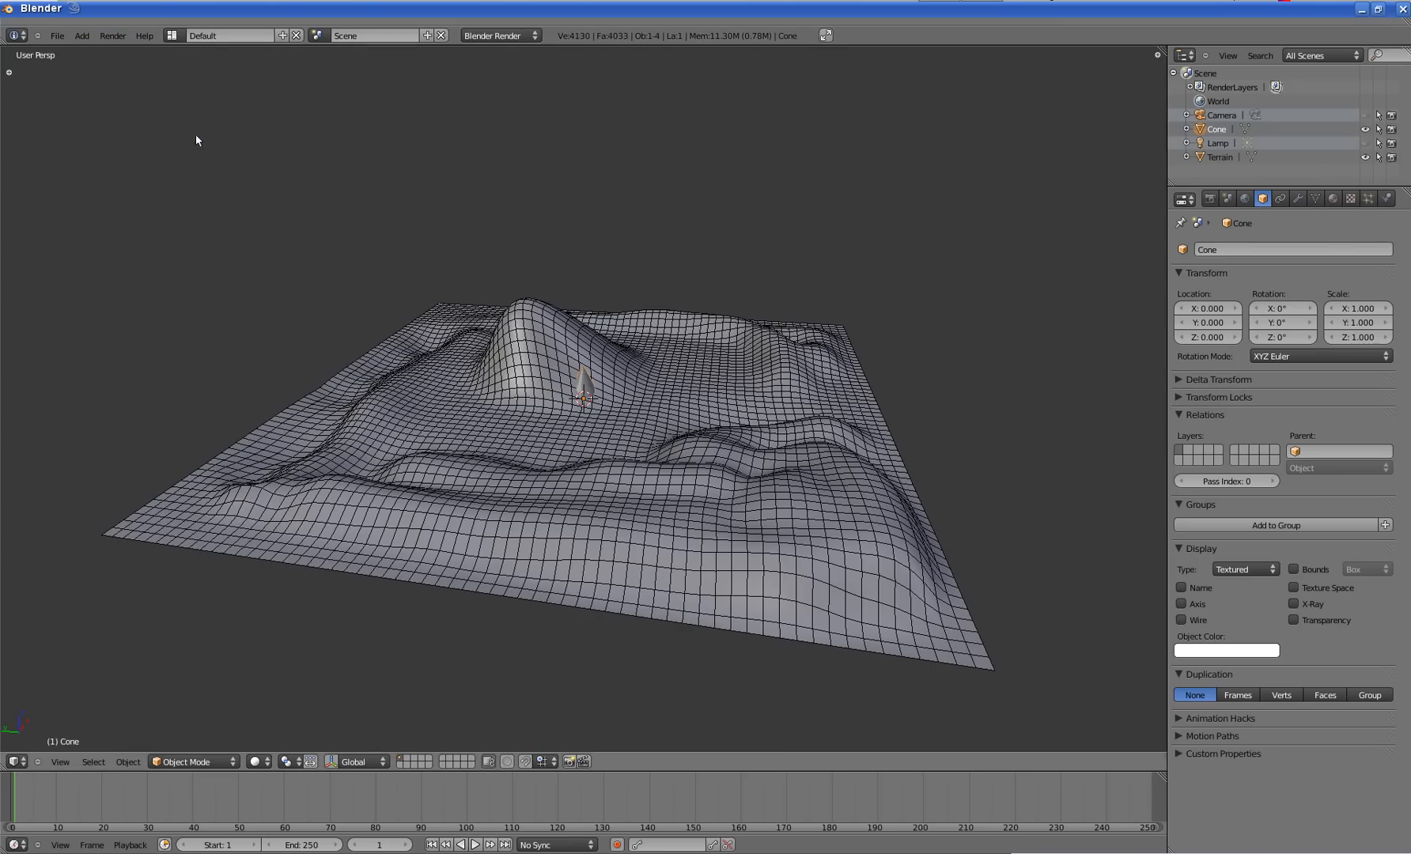
scroll(532, 393, up, 2)
scroll(546, 411, up, 2)
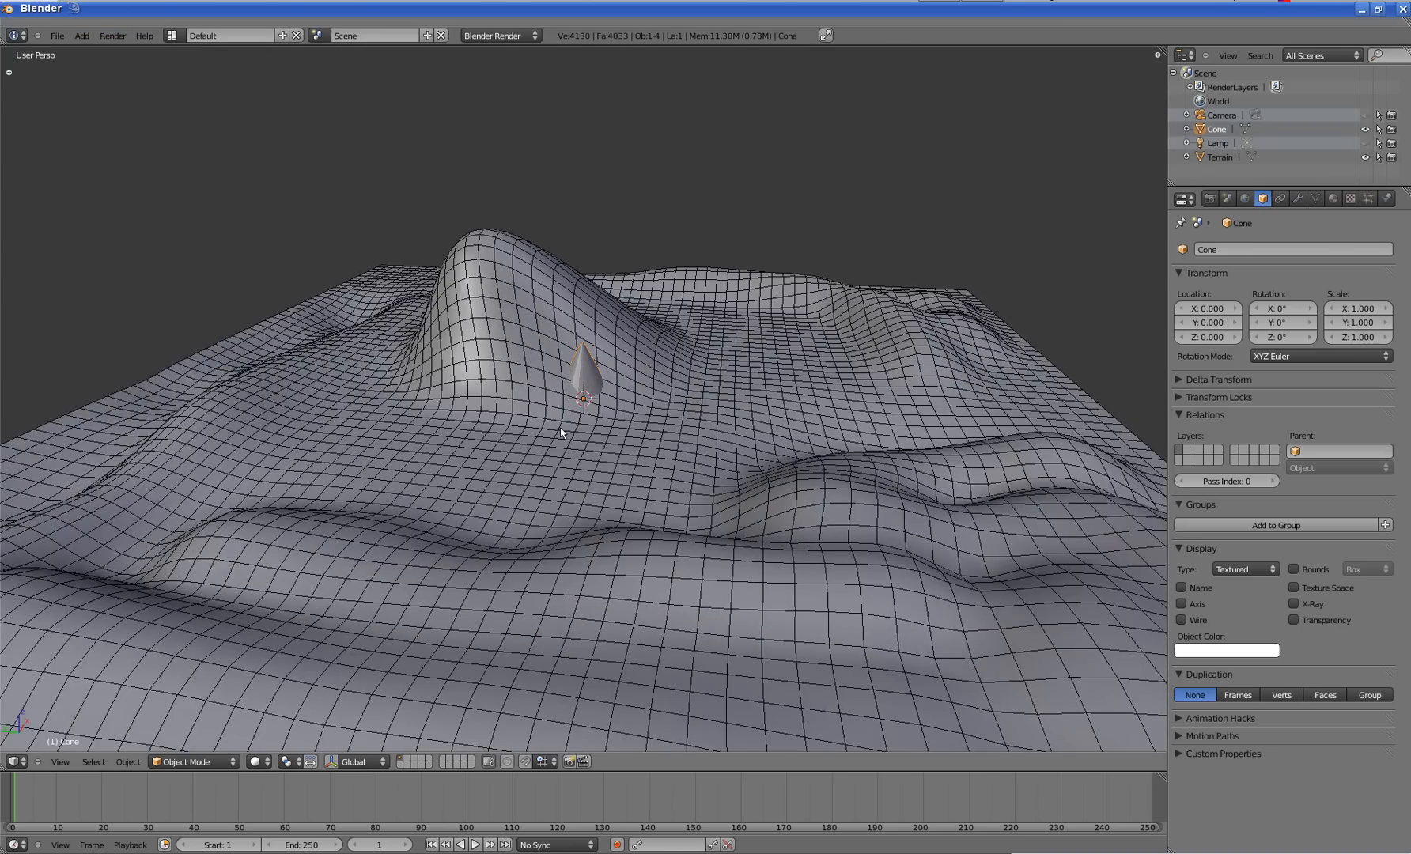
- Switch the viewport shading to Wireframe and examine how the cone sits in the terrain
middle_drag(586, 419, 456, 552)
click(259, 762)
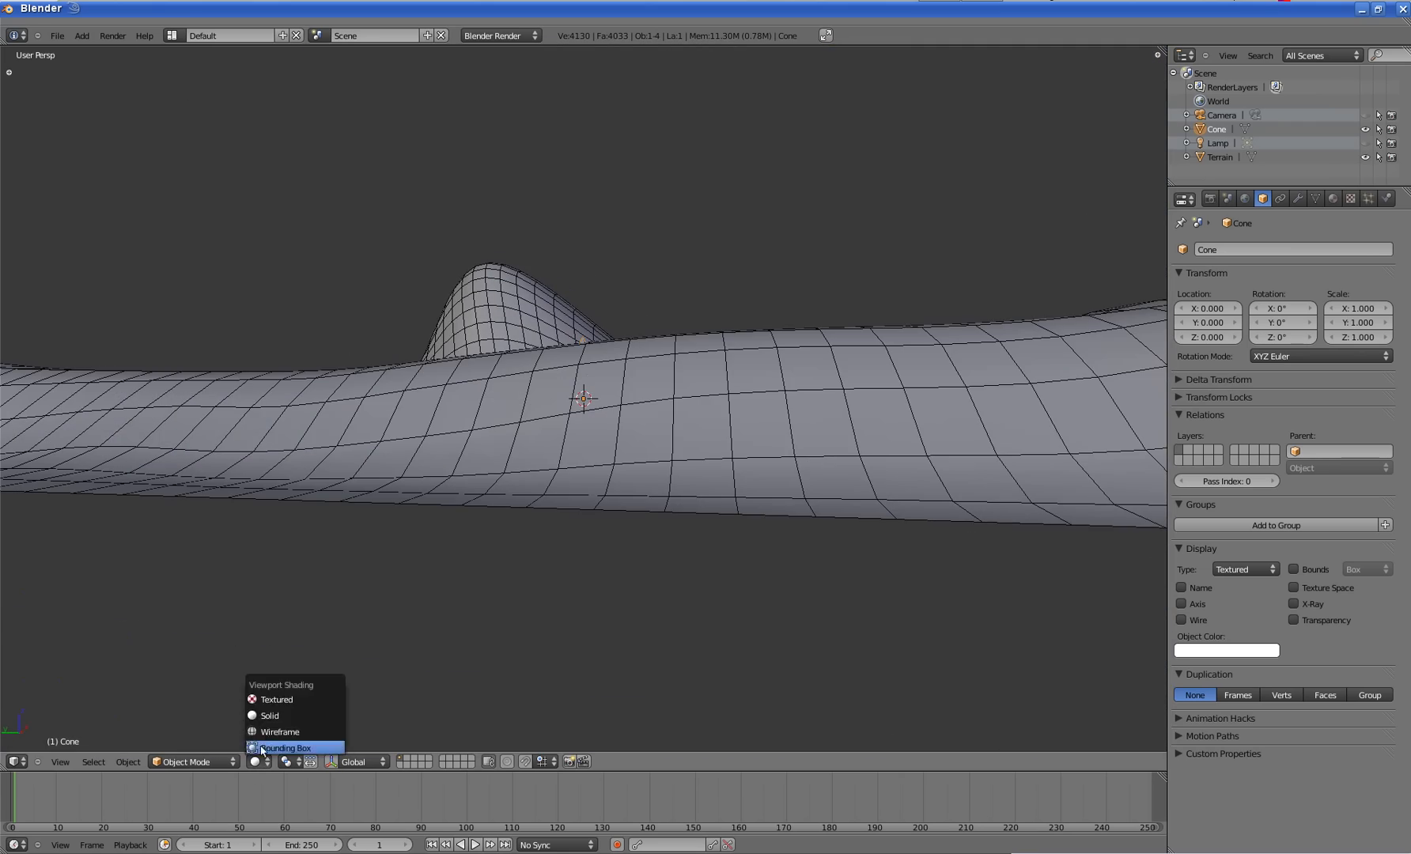
click(266, 736)
mouse_move(577, 434)
middle_down()
mouse_move(577, 412)
mouse_move(561, 421)
mouse_move(567, 436)
middle_up()
scroll(593, 416, up, 2)
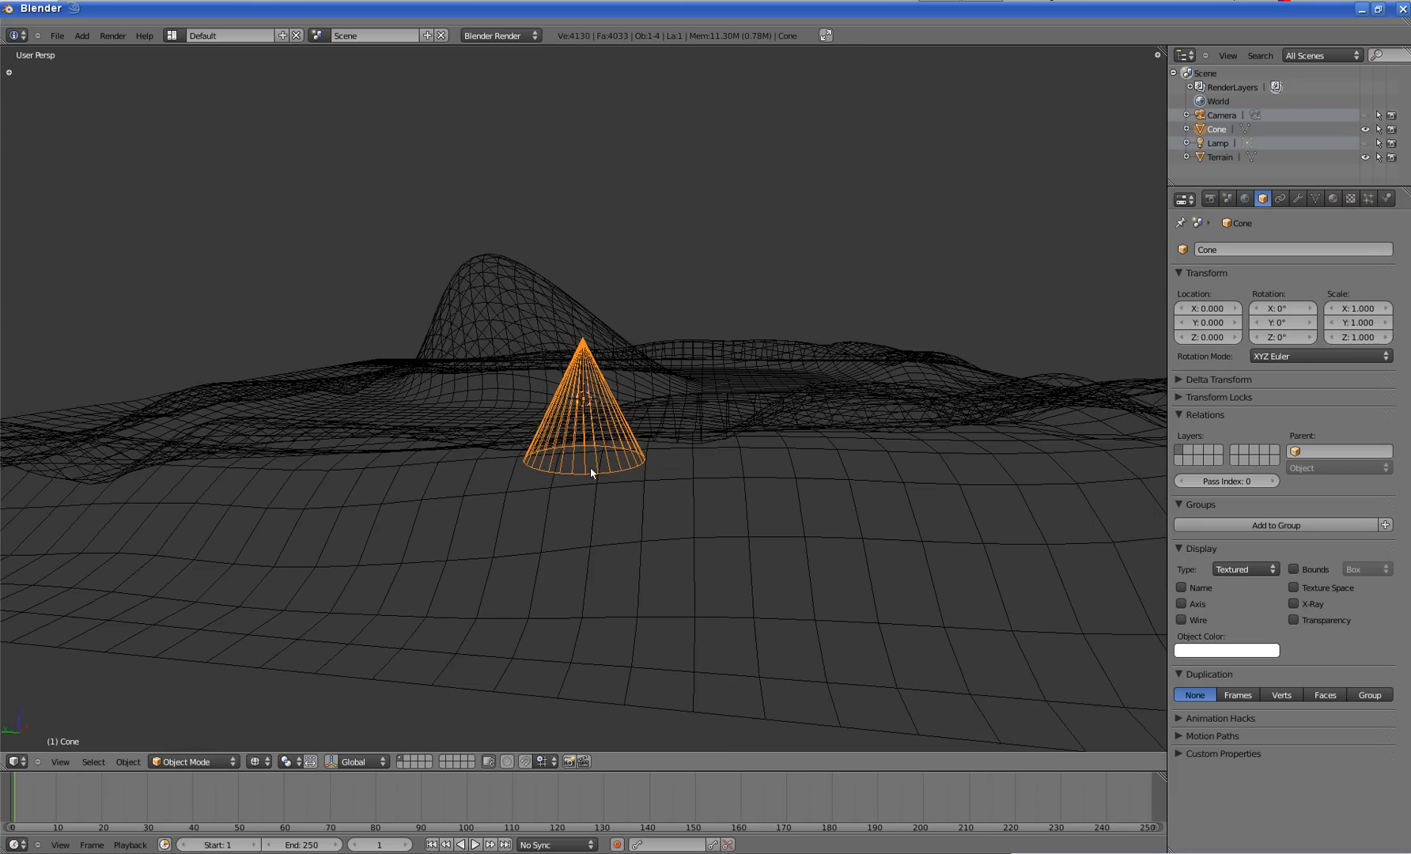
scroll(590, 468, down, 2)
middle_drag(580, 359, 646, 456)
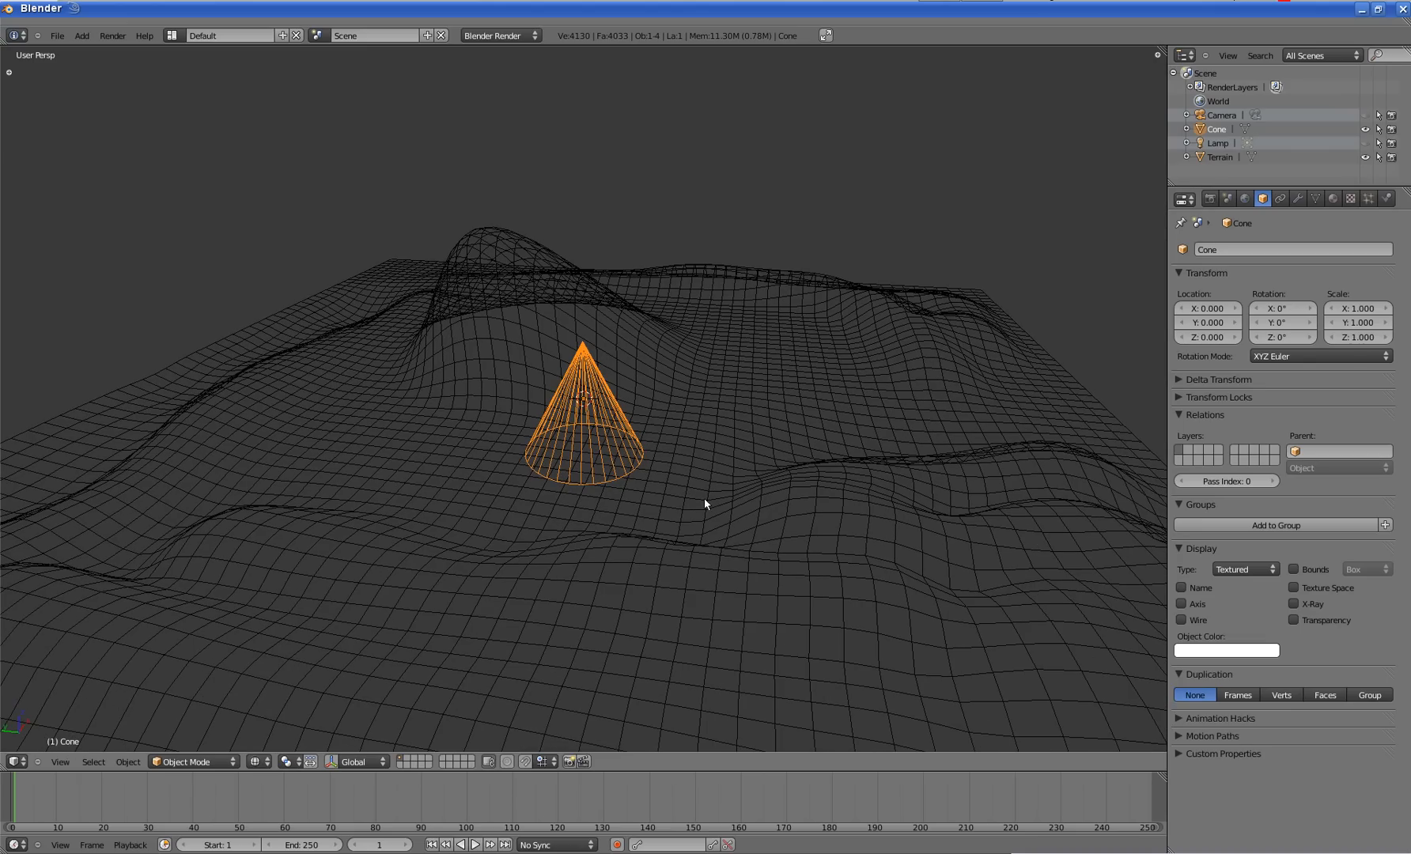
- Show the properties sidebar and turn on the Grid Floor display
key(n)
key(n)
key(n)
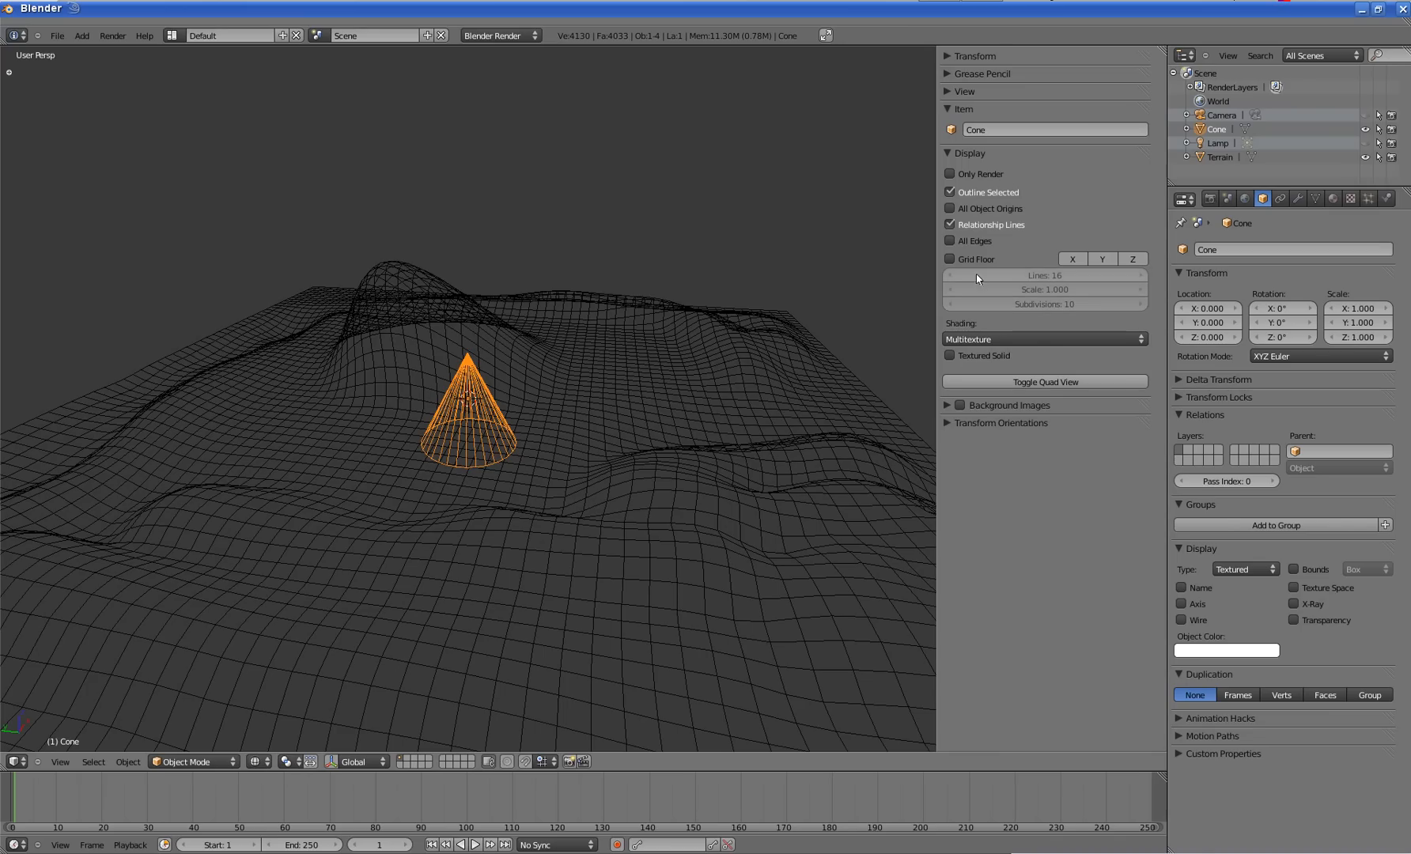
click(950, 259)
middle_drag(608, 372, 593, 373)
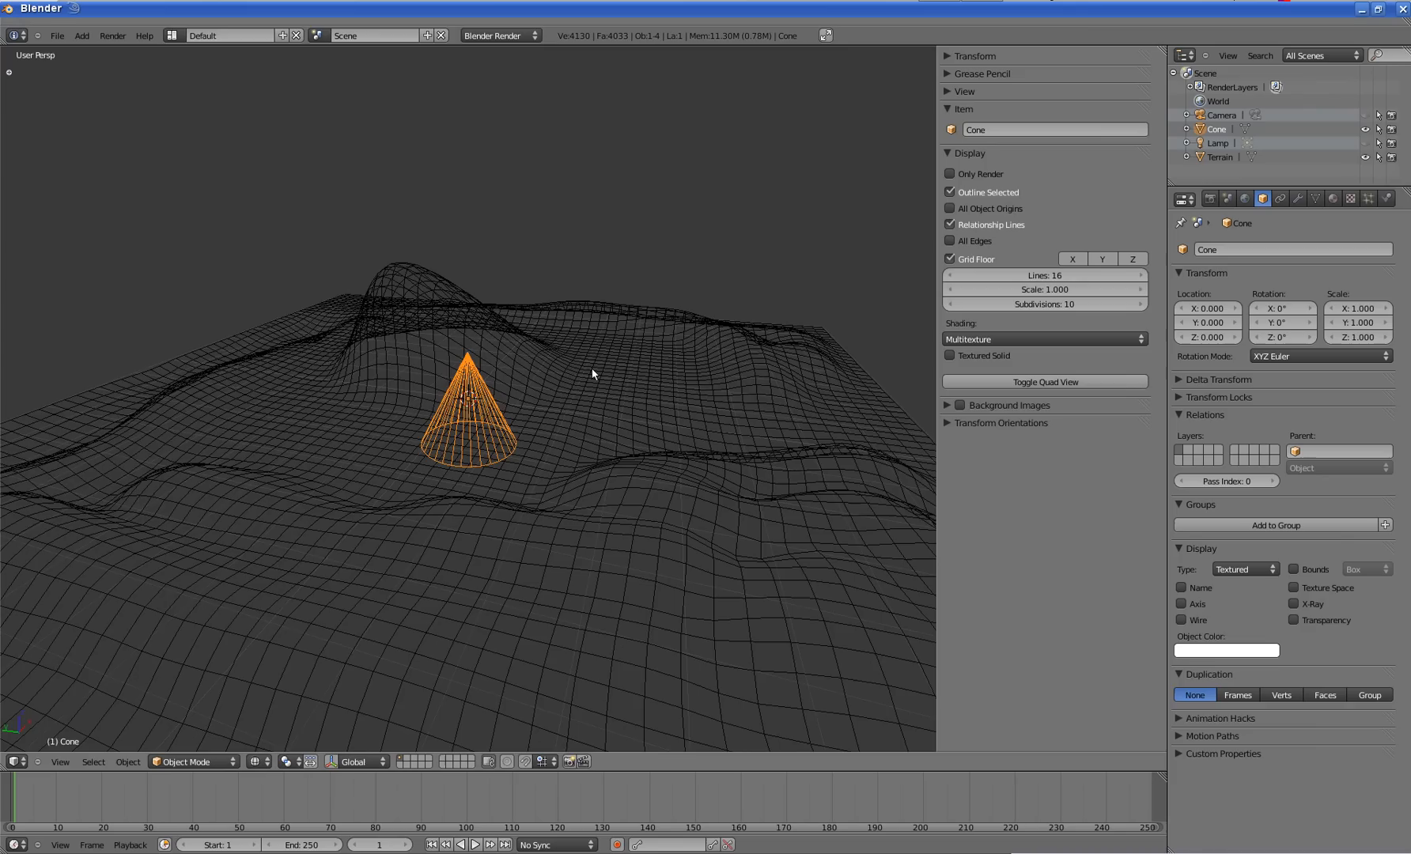
- Return the viewport to solid shading and hide the properties sidebar
key(z)
key(z)
key(z)
key(z)
key(z)
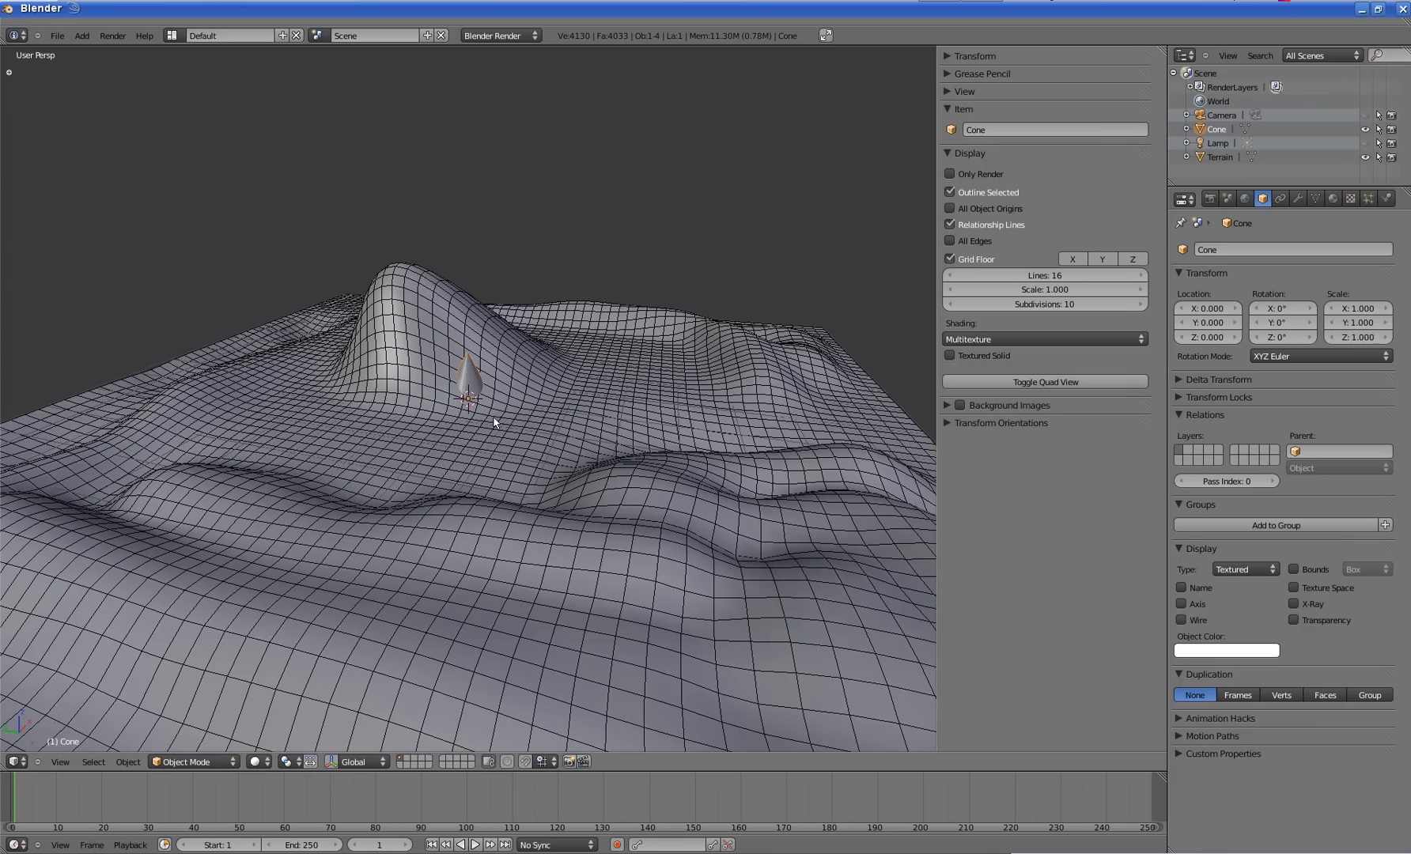
key(n)
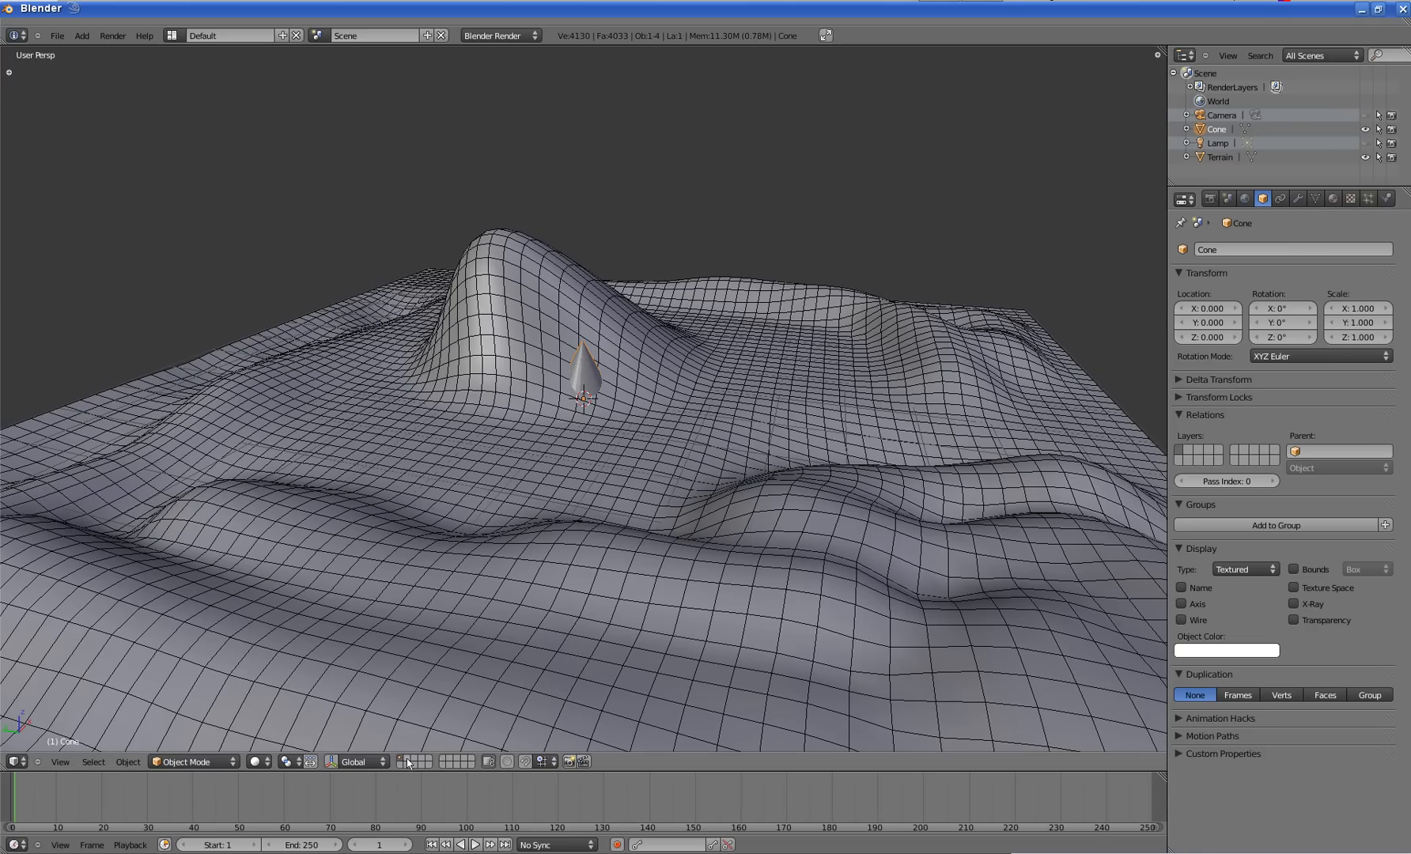
- Unhide the lamp and the camera in the viewport and select each of them in turn
click(1364, 142)
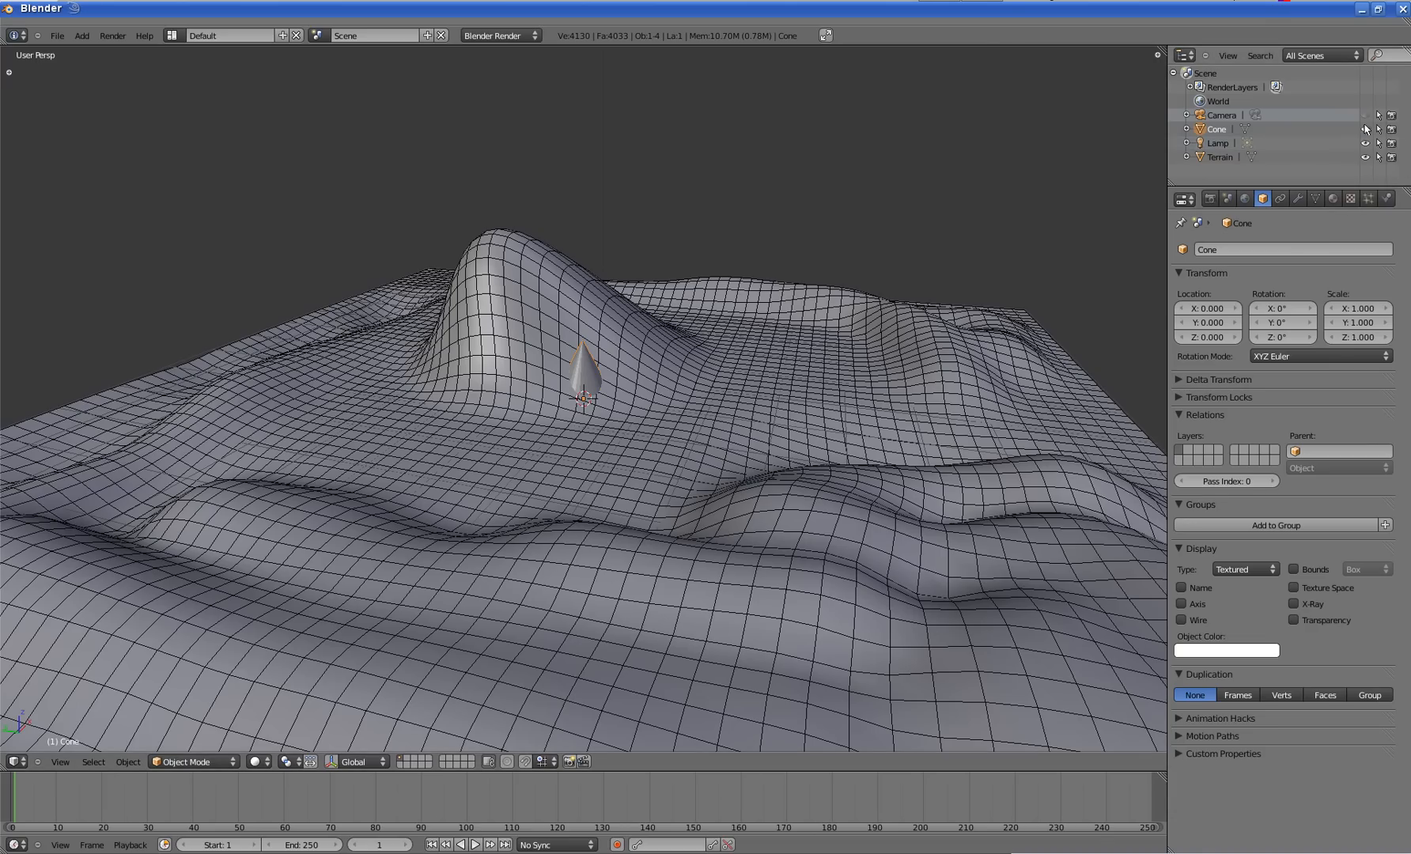
click(1365, 115)
scroll(932, 257, down, 4)
right_click(601, 174)
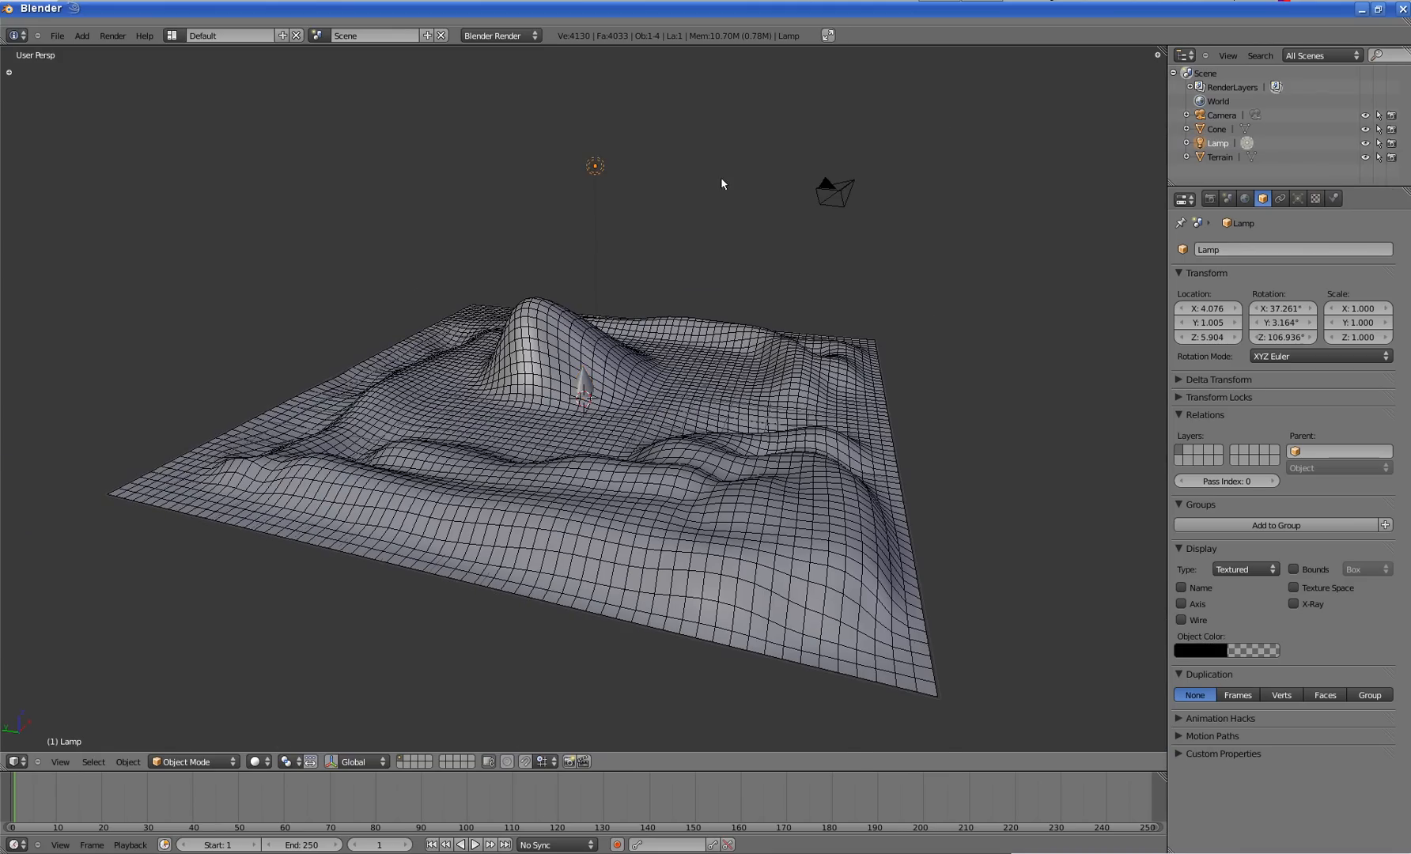
right_click(834, 190)
- Select the terrain, then select the cone instead
scroll(661, 348, up, 2)
right_click(646, 417)
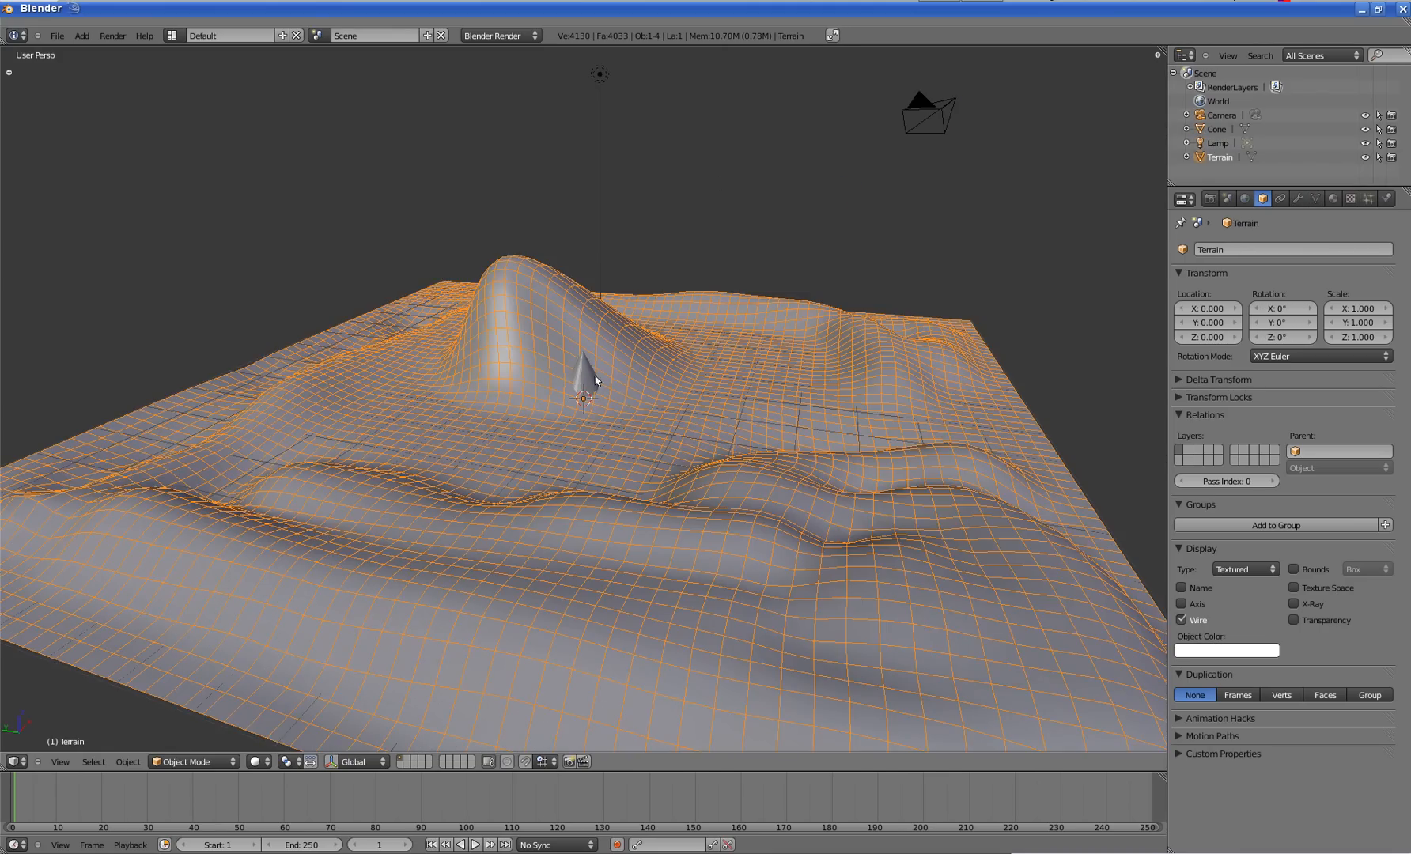
right_click(590, 375)
scroll(627, 359, up, 2)
scroll(627, 358, down, 1)
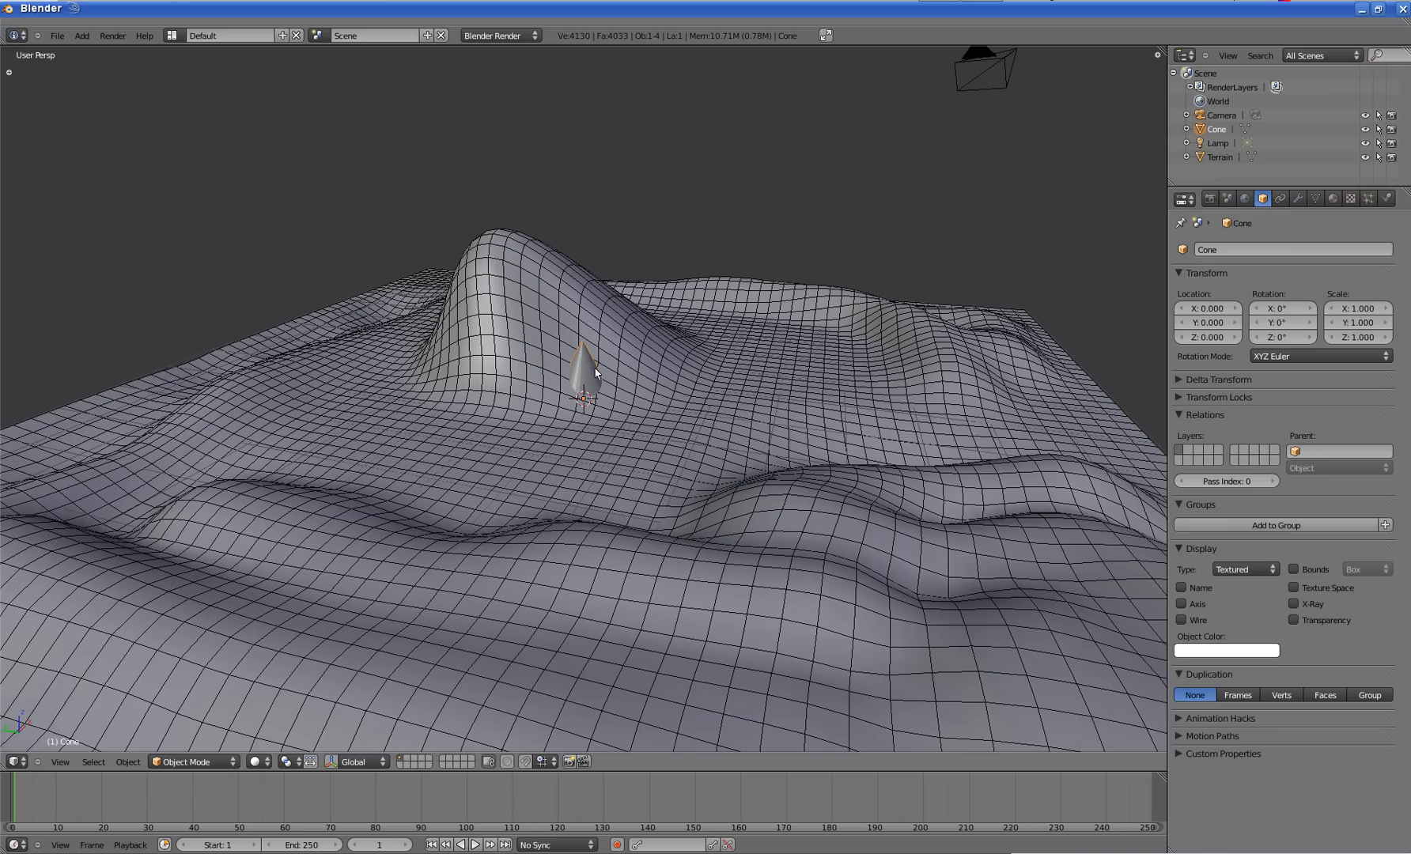
scroll(591, 399, down, 1)
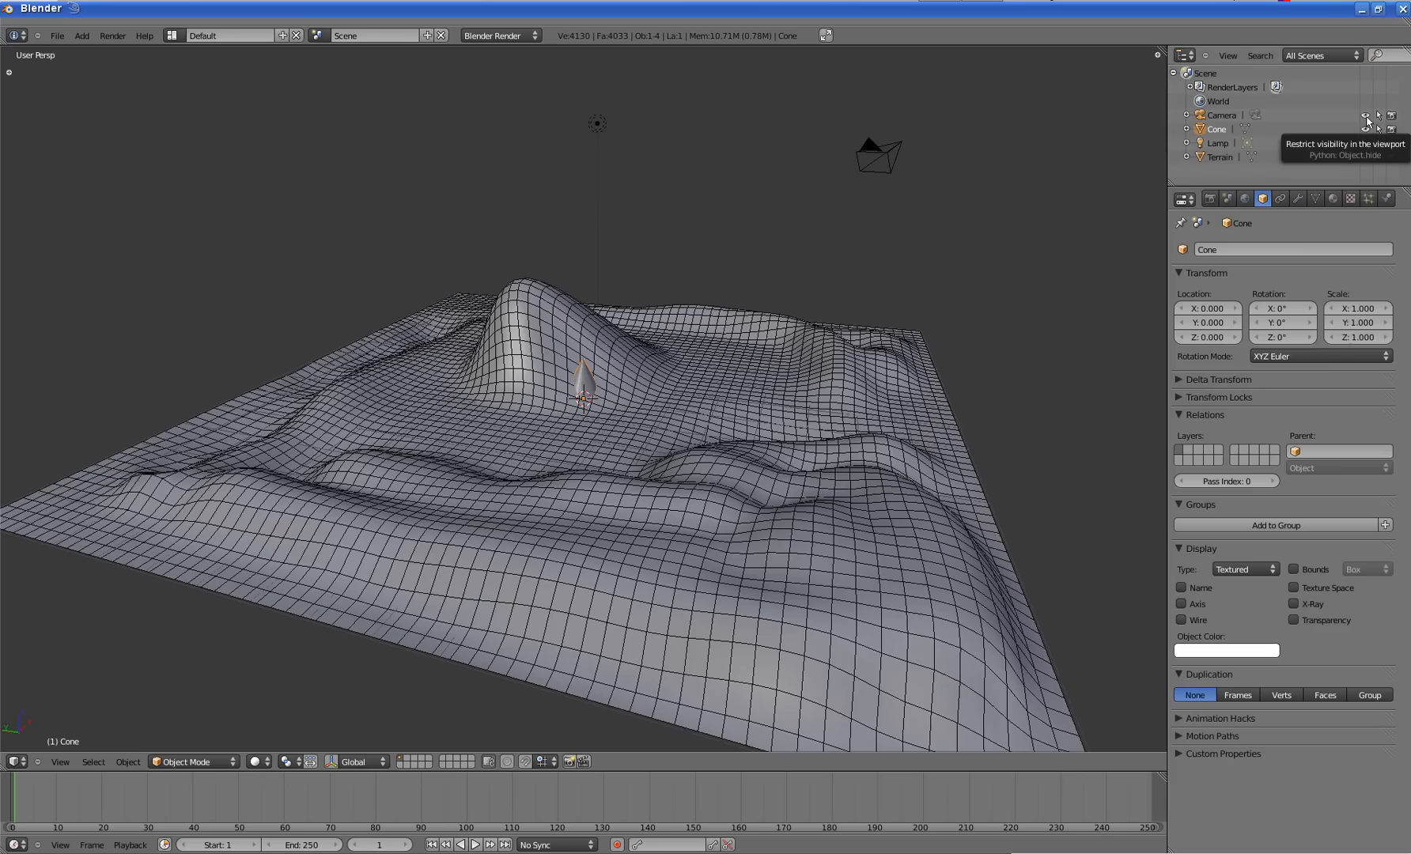
- Hide the camera, the lamp and the terrain in the viewport so only the cone is shown
click(1365, 115)
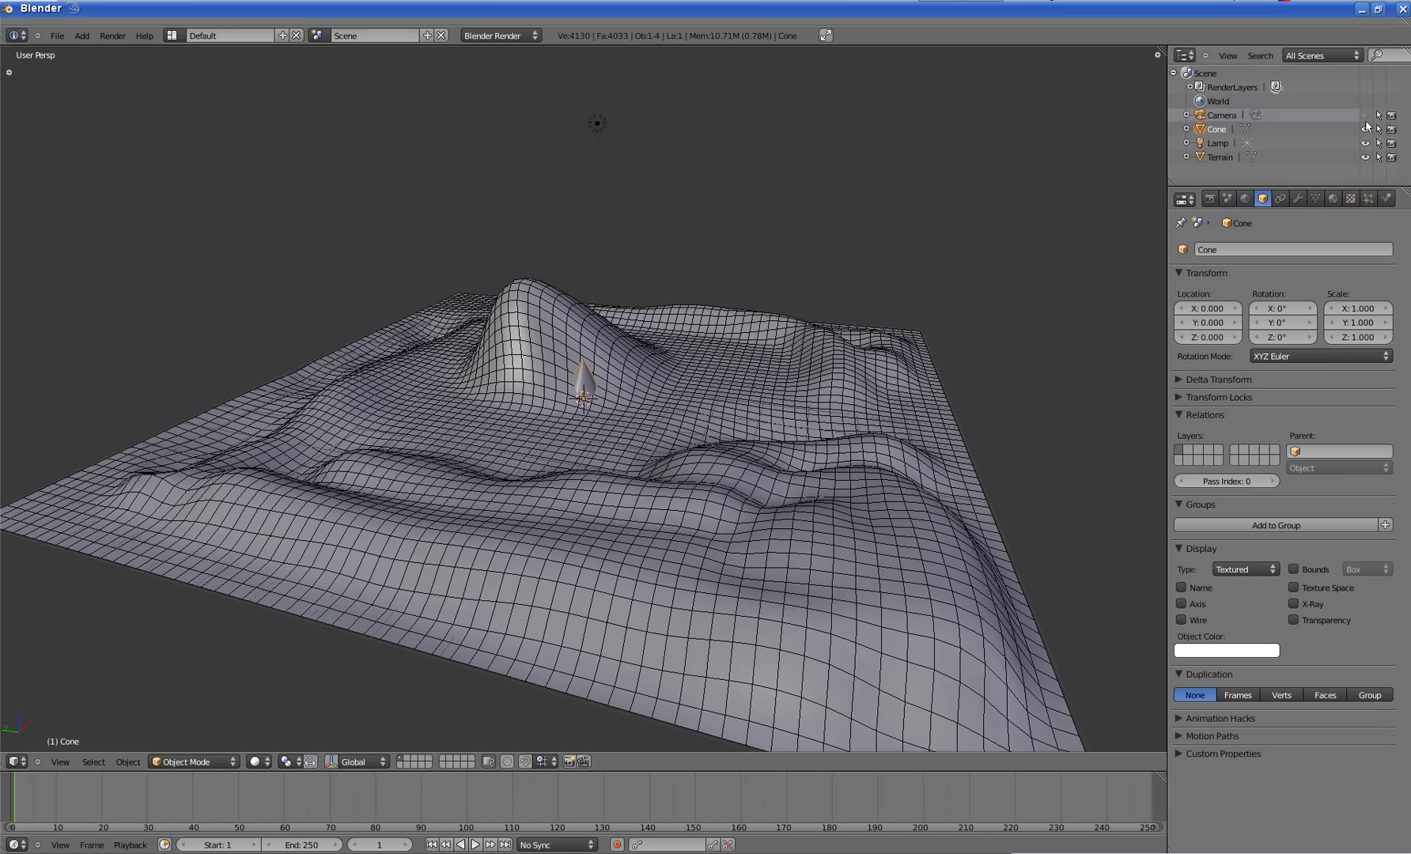
click(1365, 143)
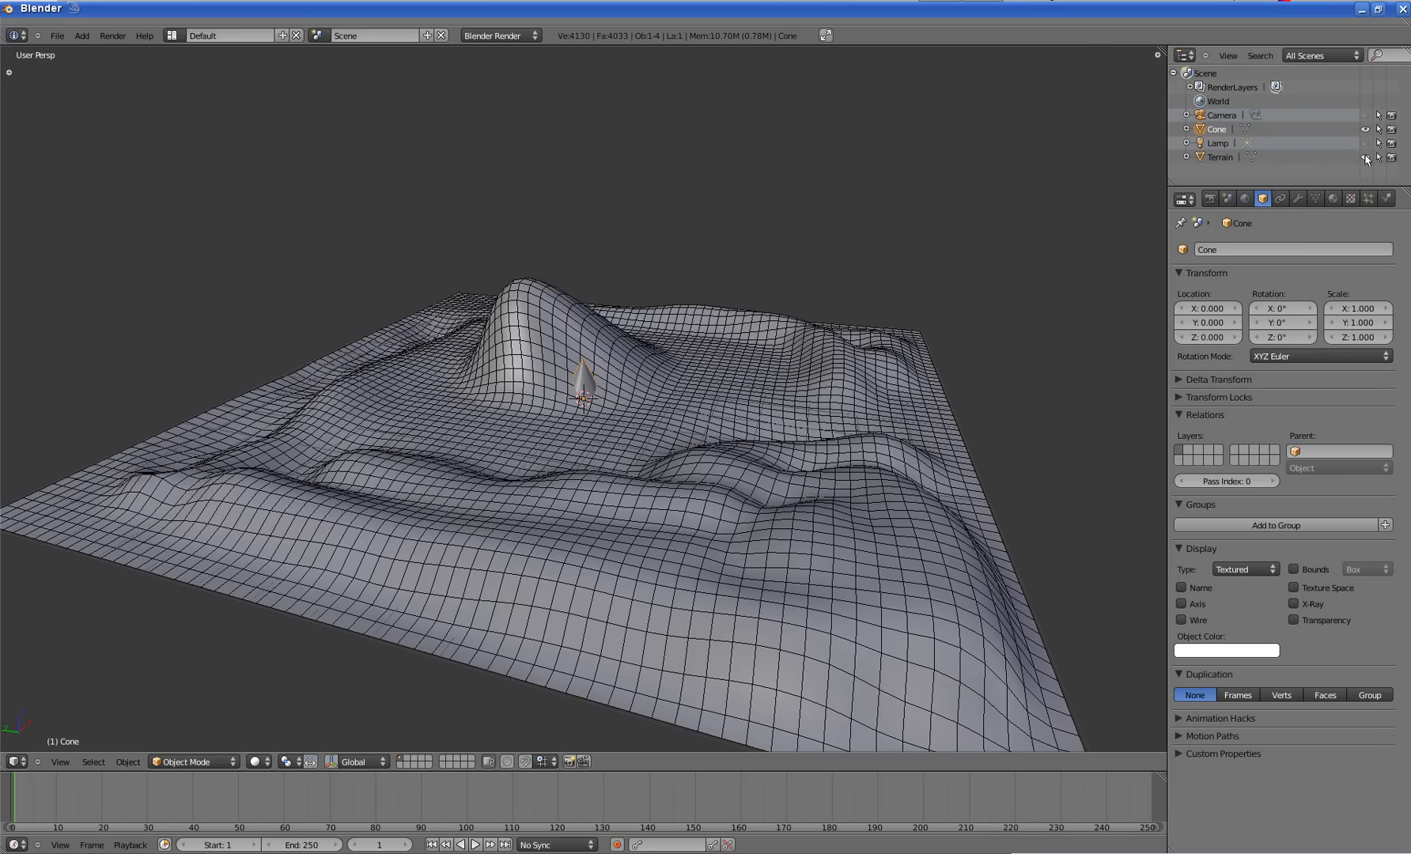
click(1366, 157)
scroll(834, 431, up, 6)
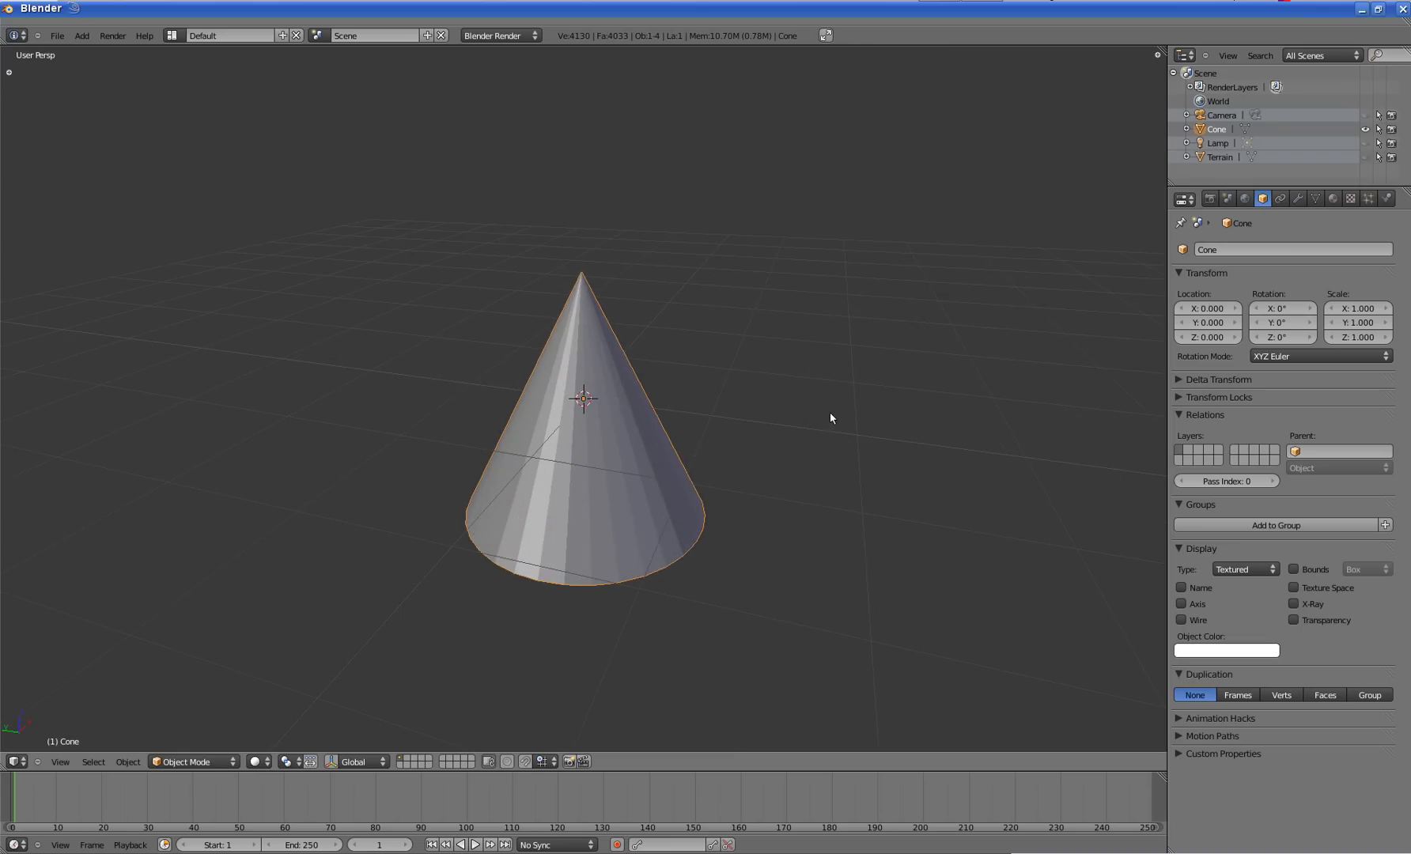
- Unhide the terrain, the lamp and the camera in the viewport so the whole scene is shown again
scroll(831, 416, down, 5)
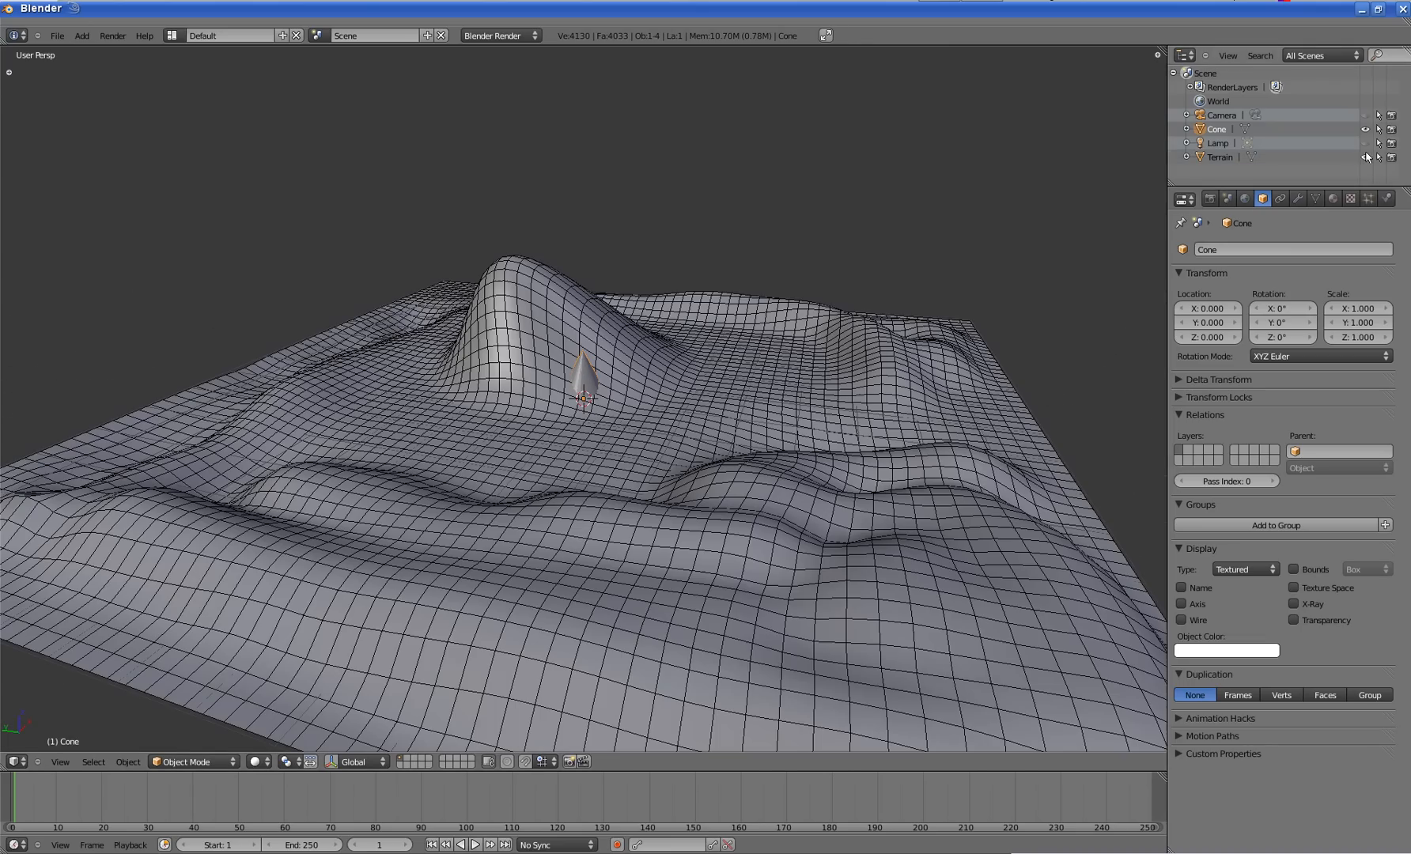
click(1366, 157)
click(1366, 144)
click(1365, 115)
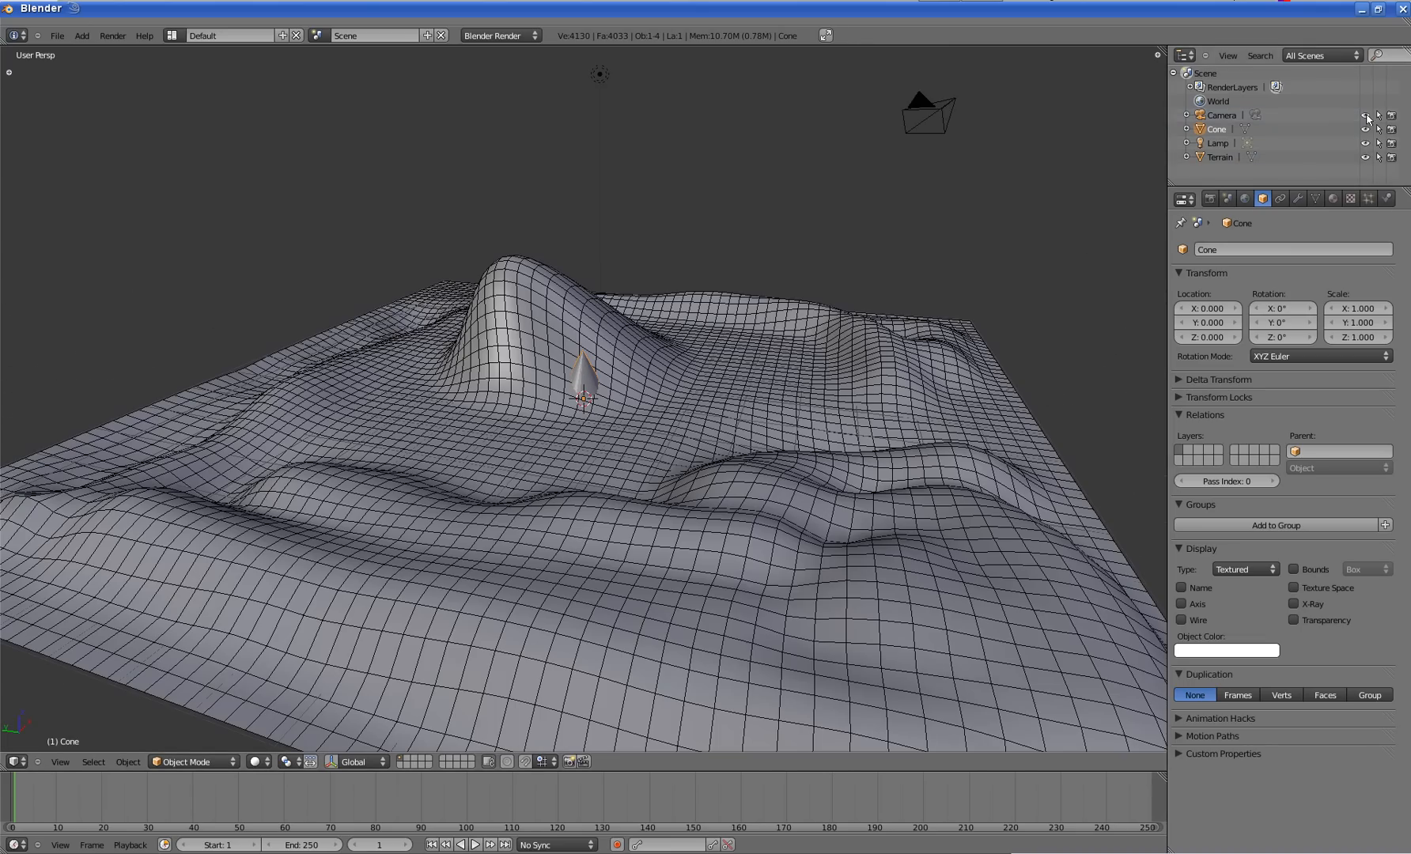
scroll(542, 442, up, 4)
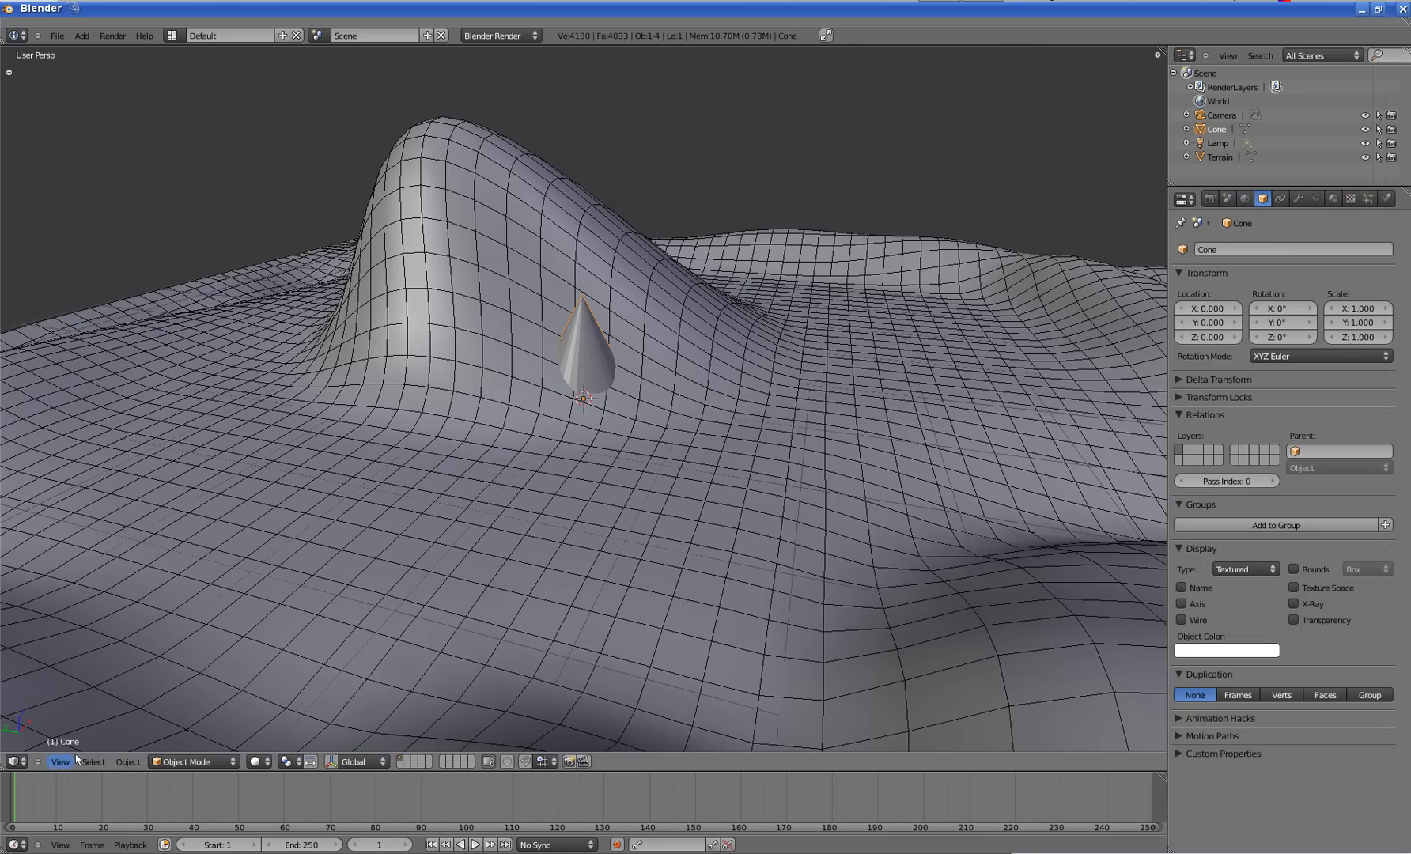
scroll(511, 423, down, 4)
scroll(665, 354, up, 1)
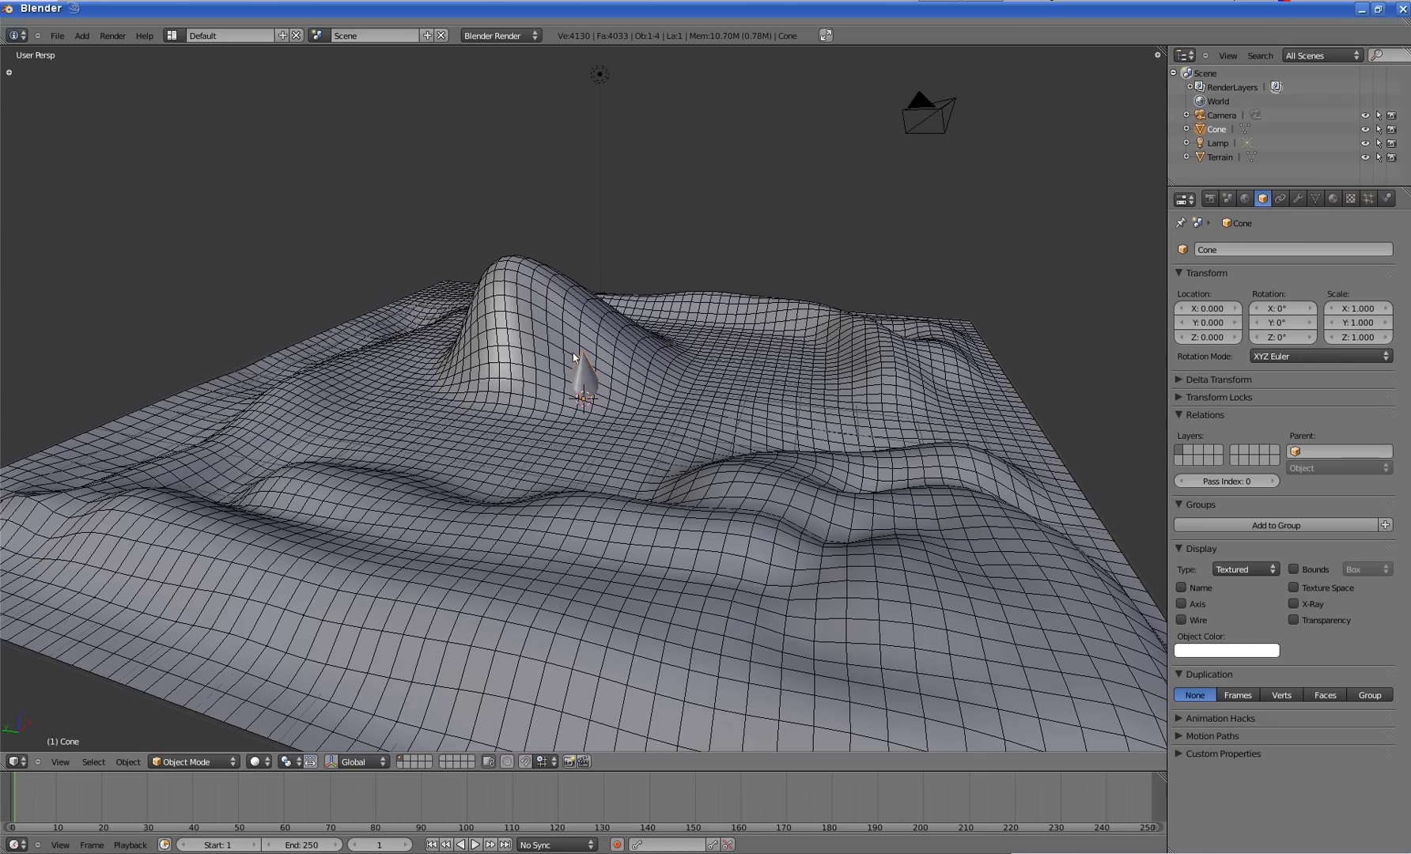
- Select the cone on the terrain and isolate it with the View Global/Local command
right_click(583, 376)
right_click(583, 376)
click(61, 763)
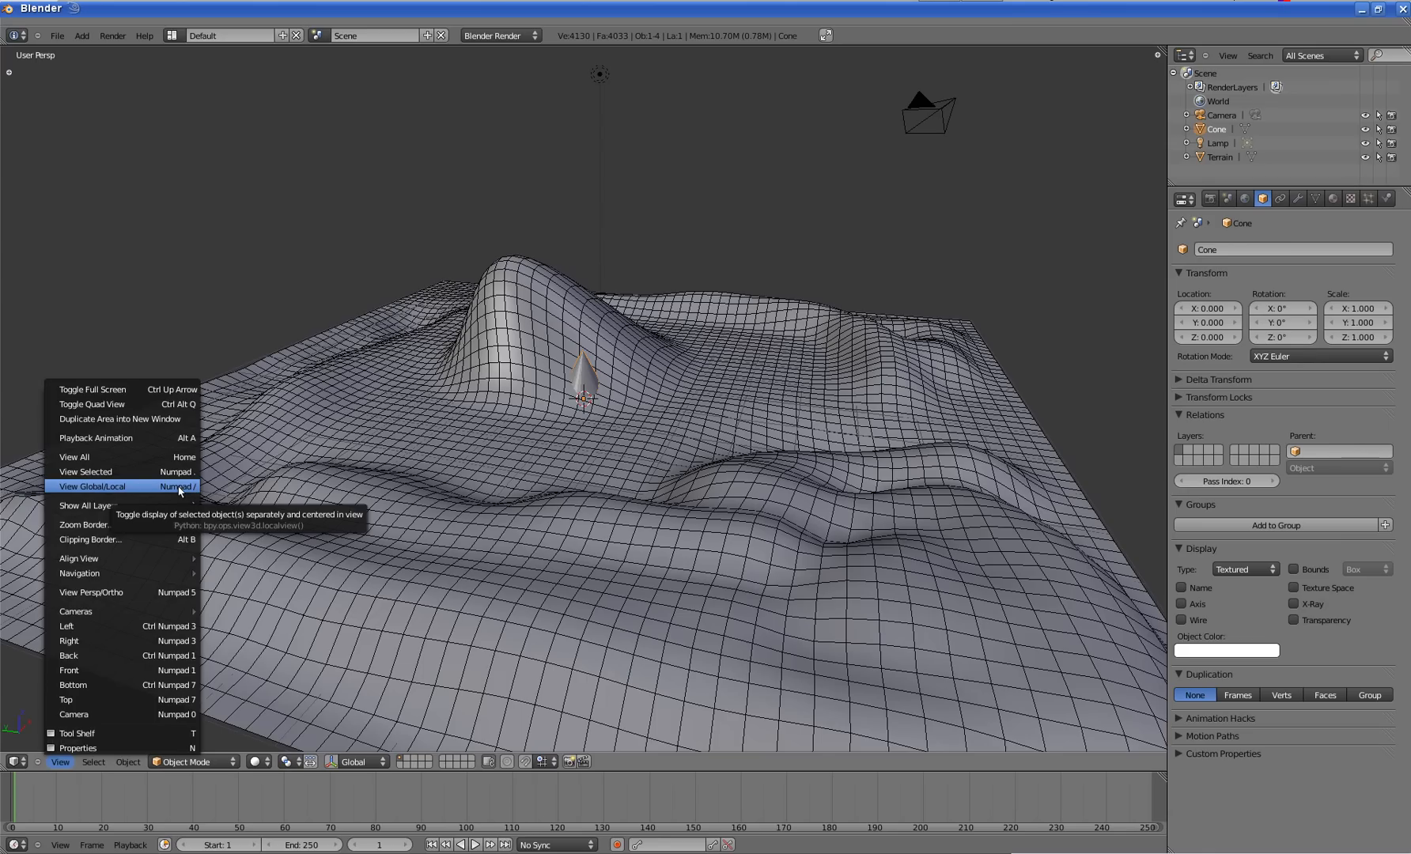
click(61, 763)
click(61, 765)
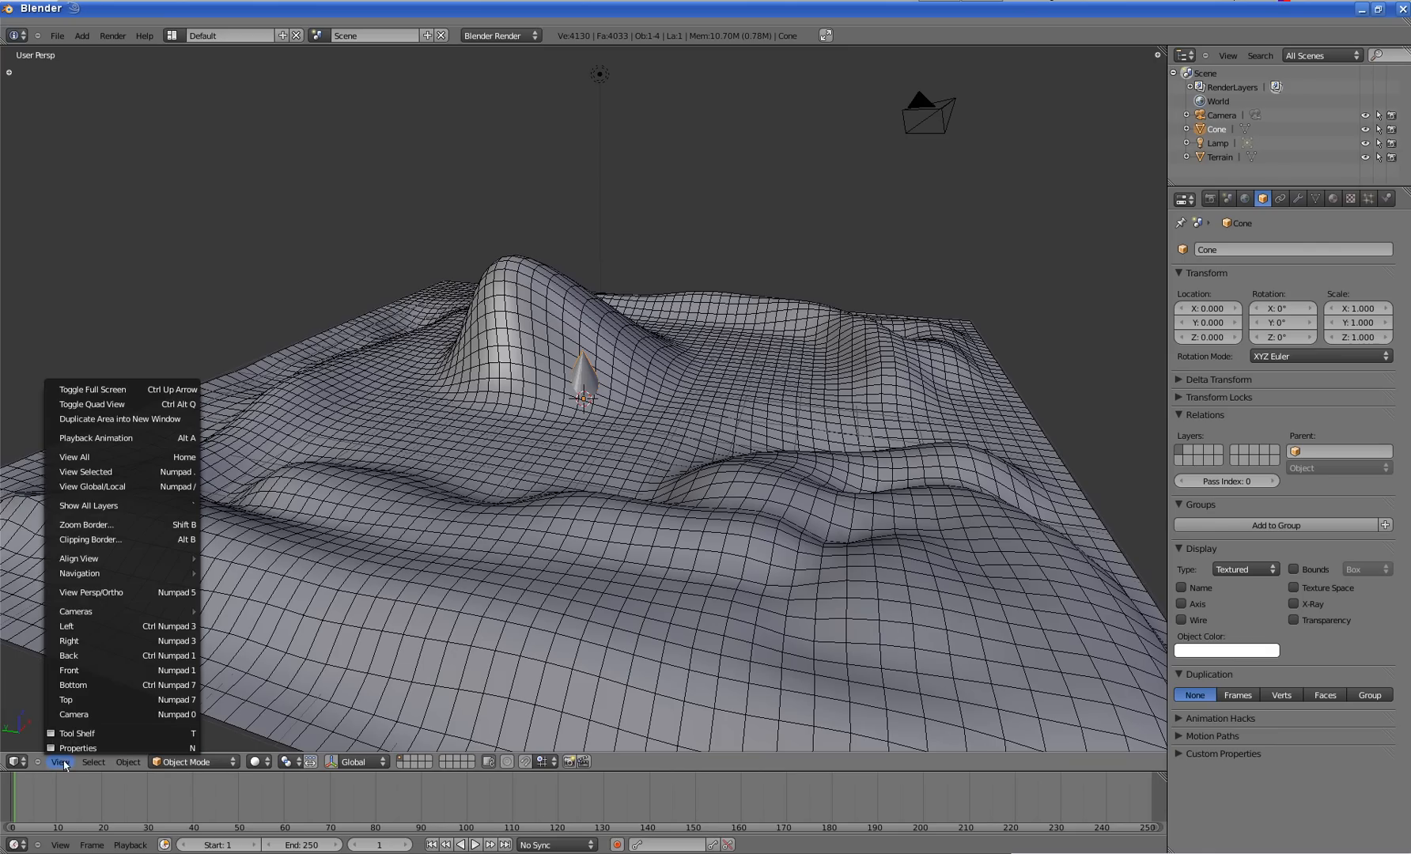
click(161, 489)
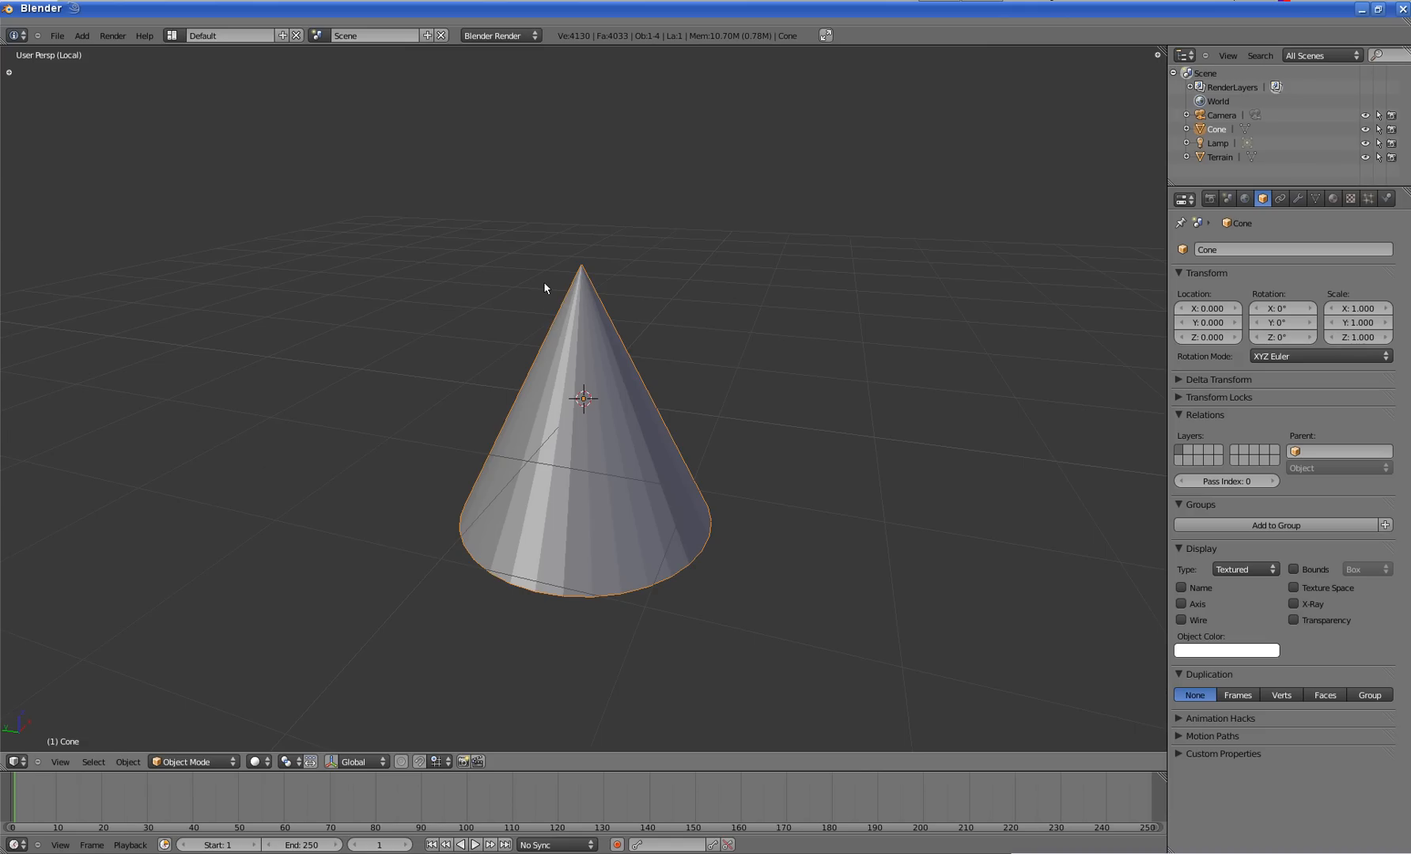
- Find the Local View command by searching for "local" and run it to return to the global view
key(space)
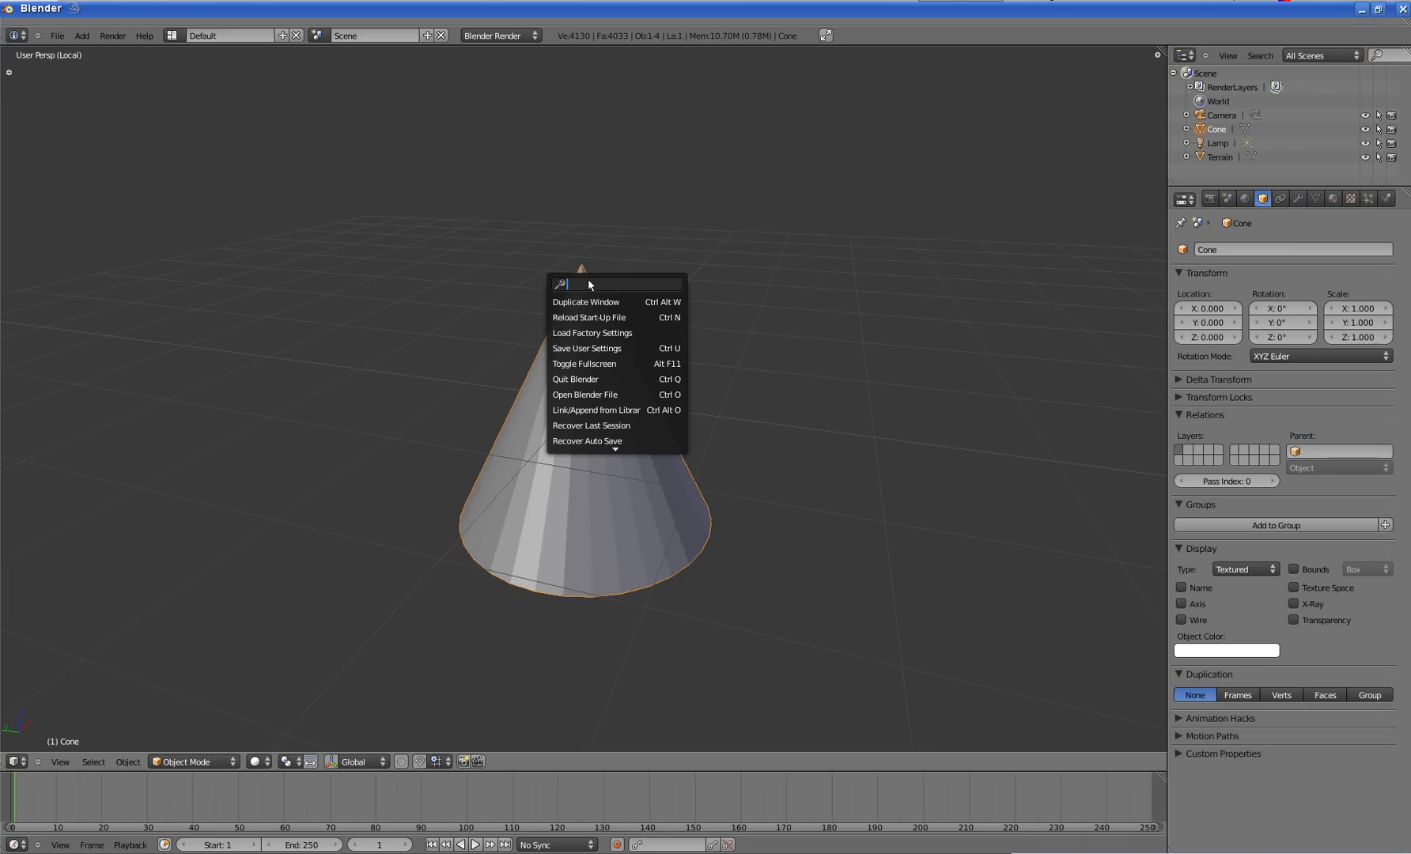
text(local)
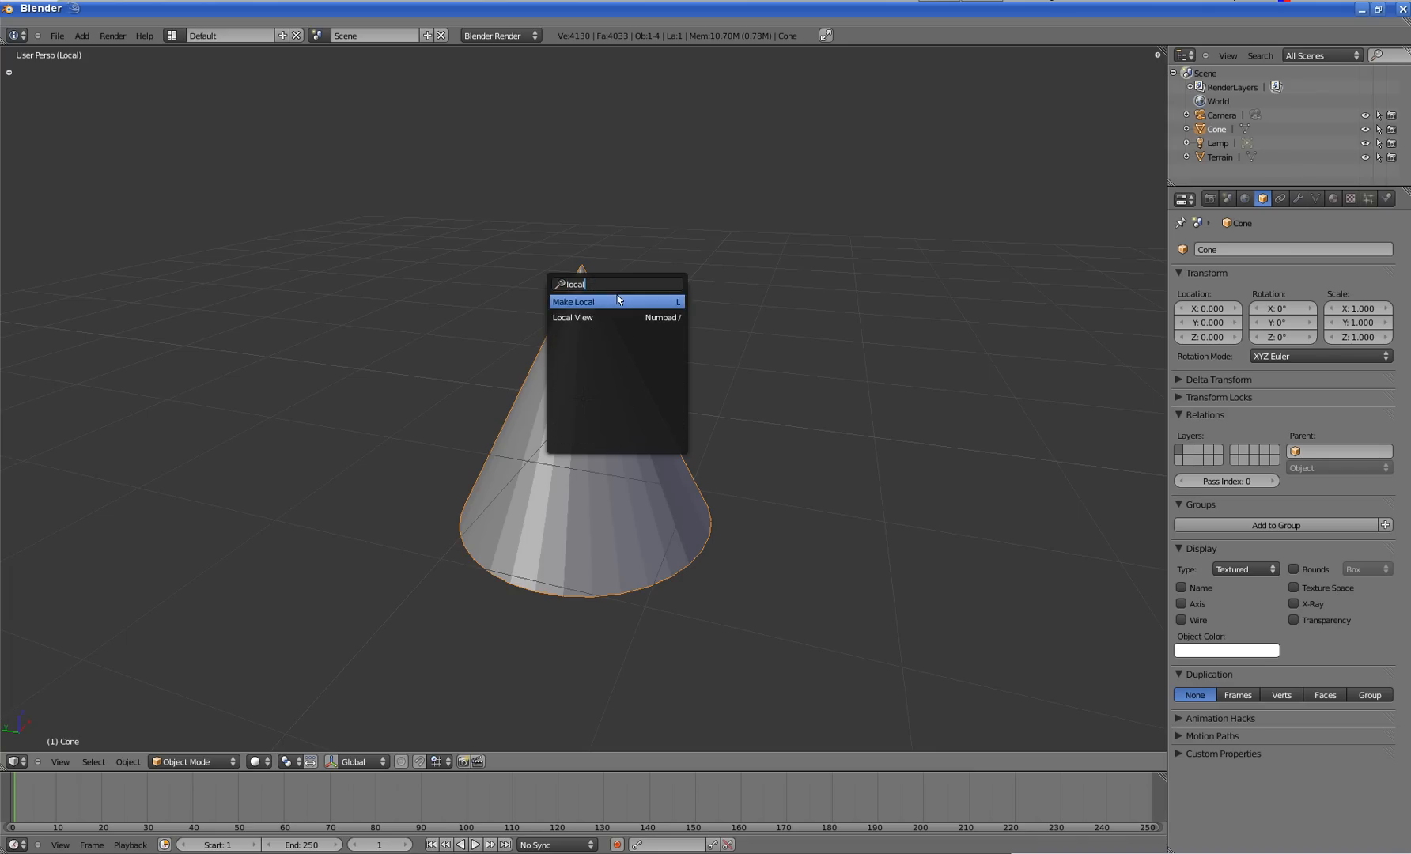
click(578, 315)
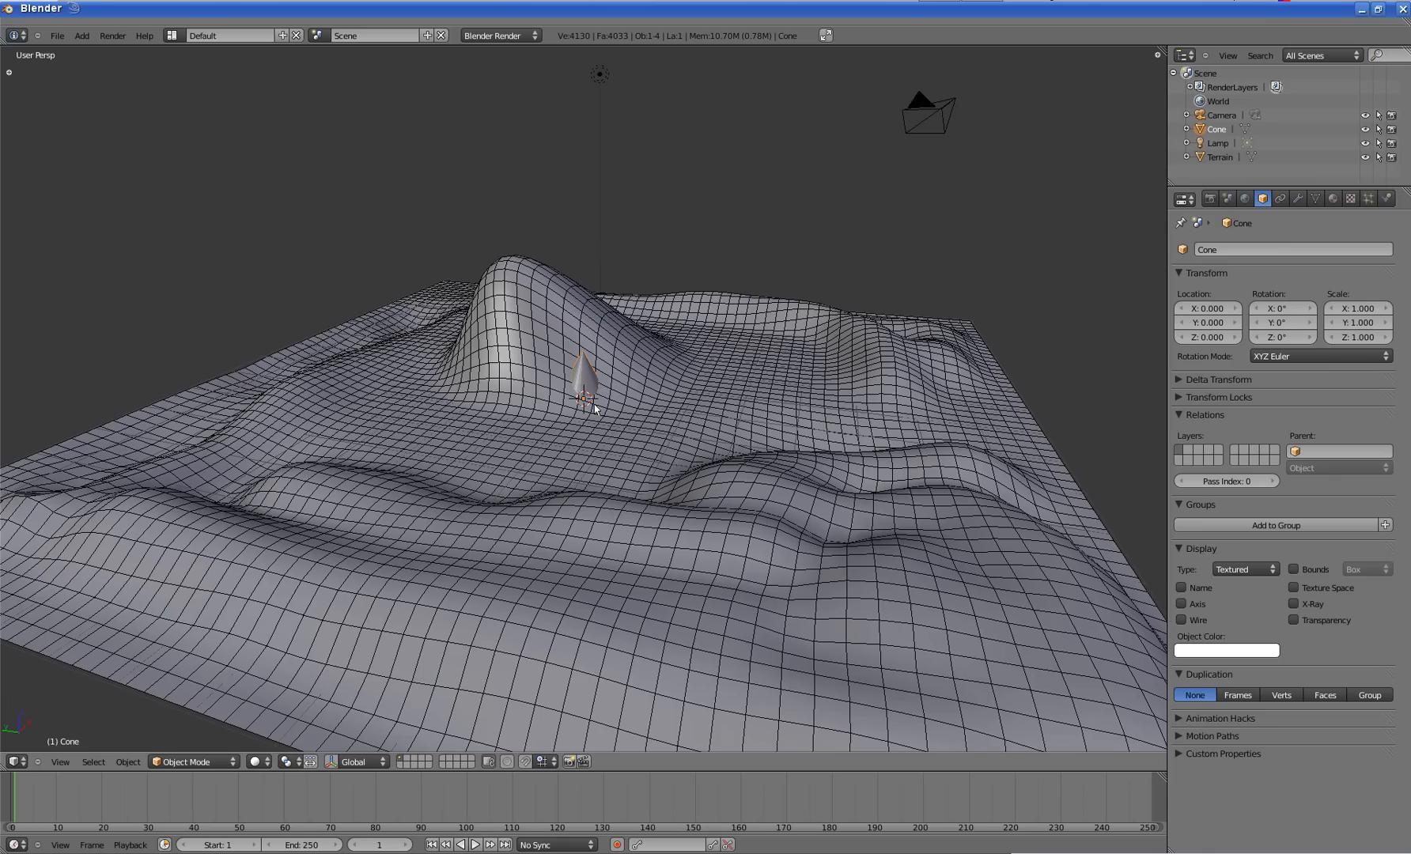
- Isolate the cone with the Local View command from the operator search, and return to the full scene the same way
key(space)
click(645, 424)
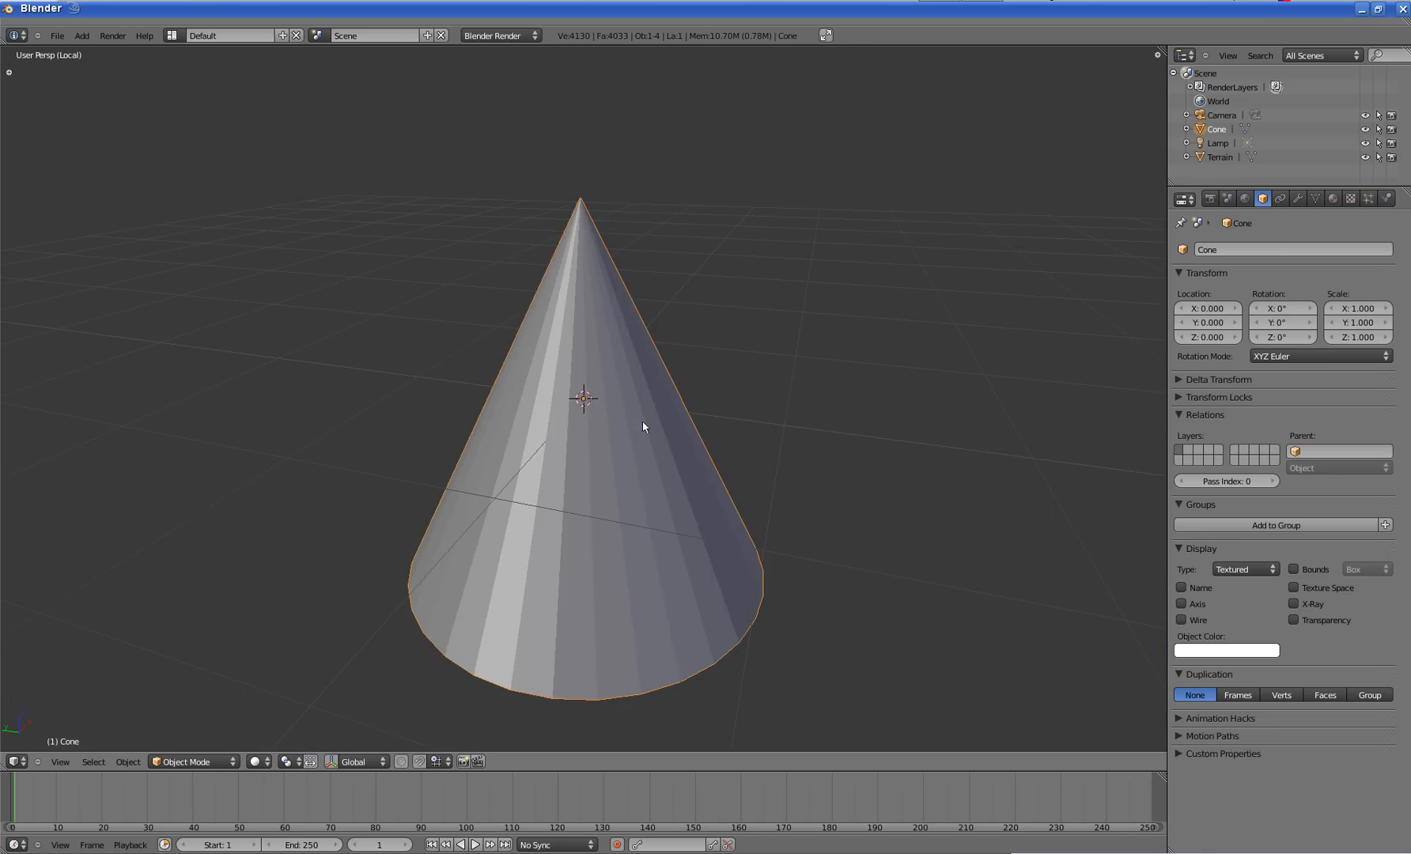
scroll(643, 421, down, 2)
key(space)
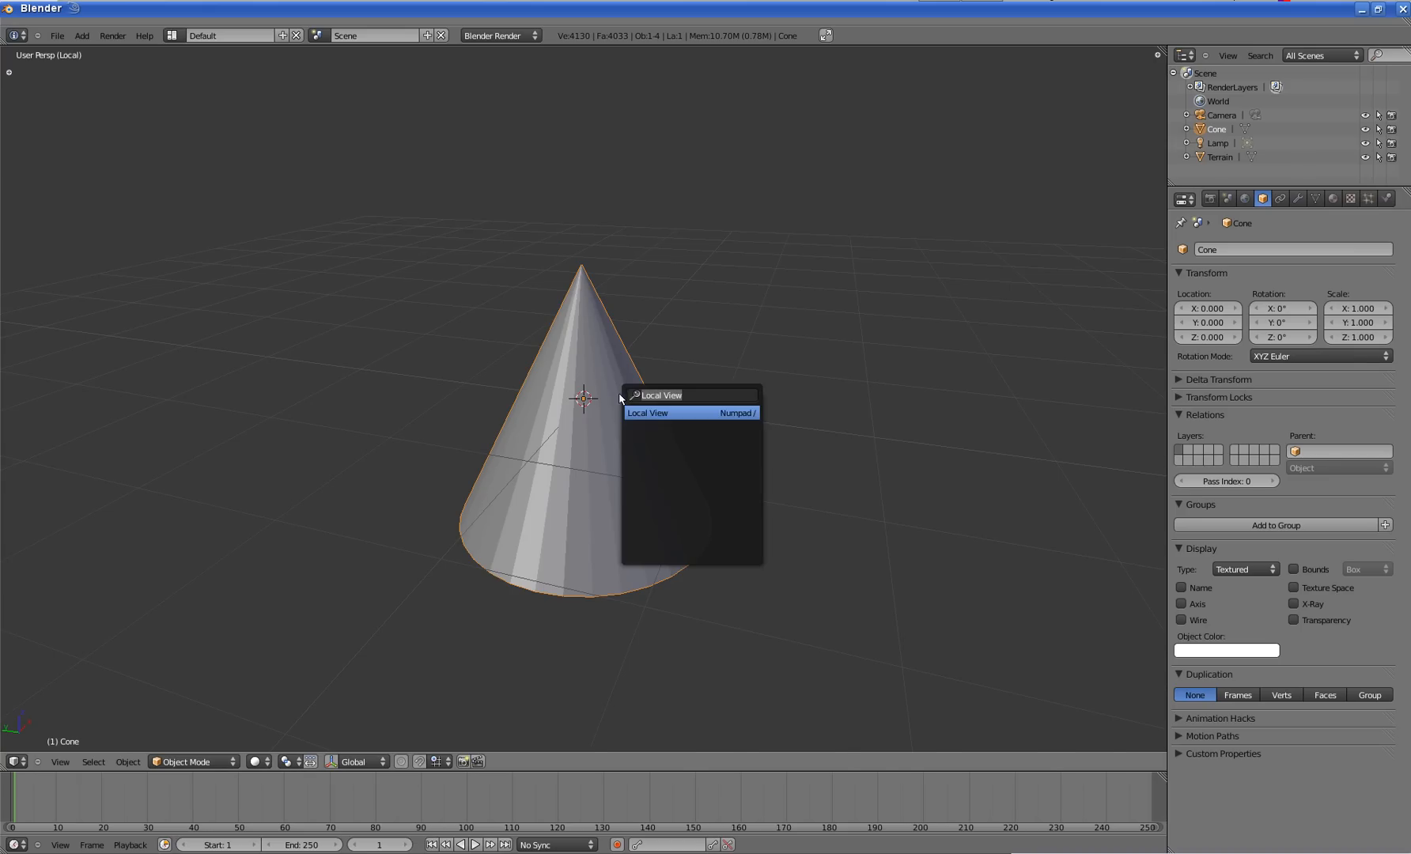
click(649, 417)
- Select the terrain and then the camera, isolate the camera in local view, orbit around it, and return to the global view
right_click(615, 325)
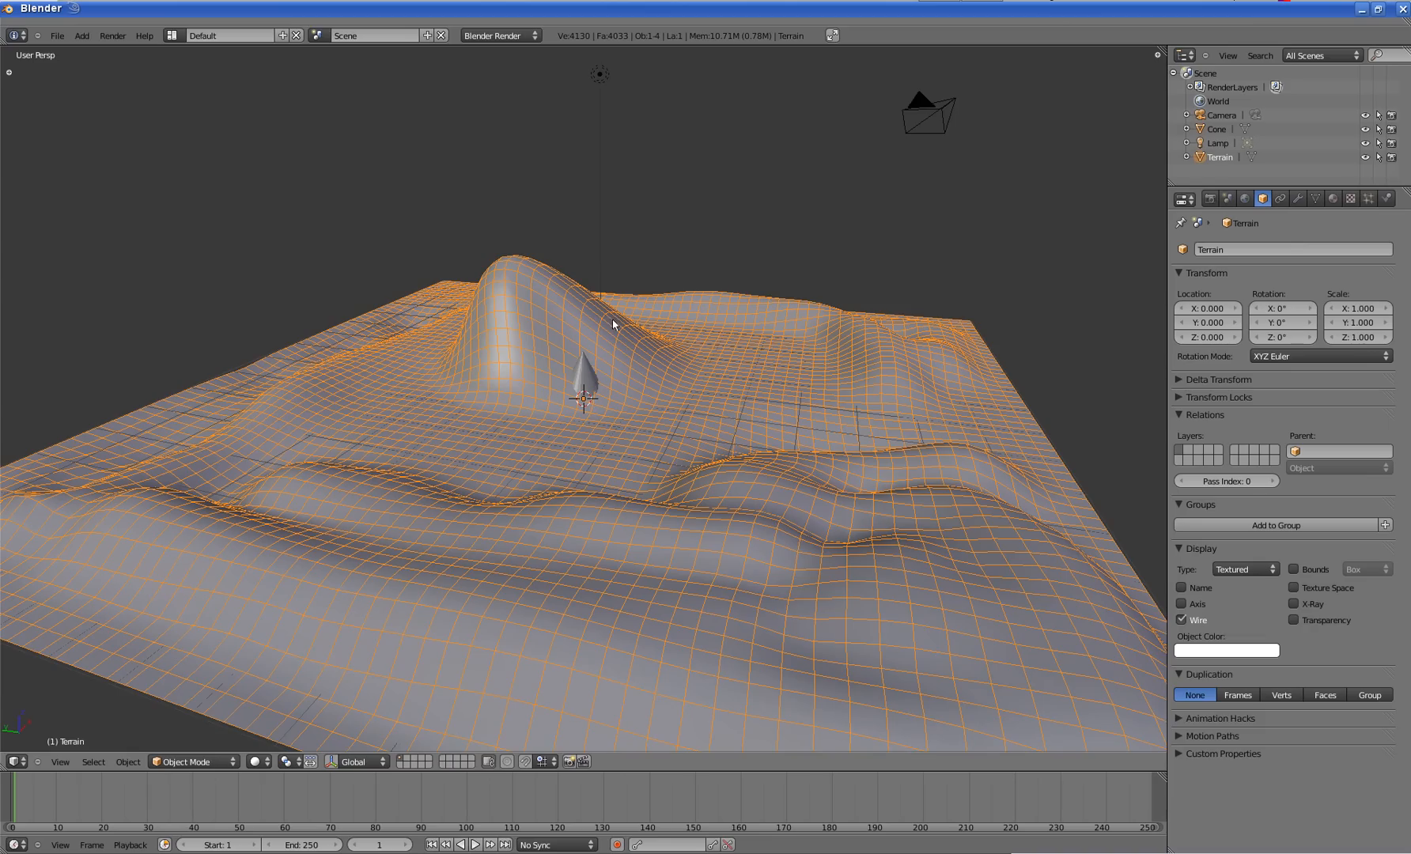
right_click(940, 119)
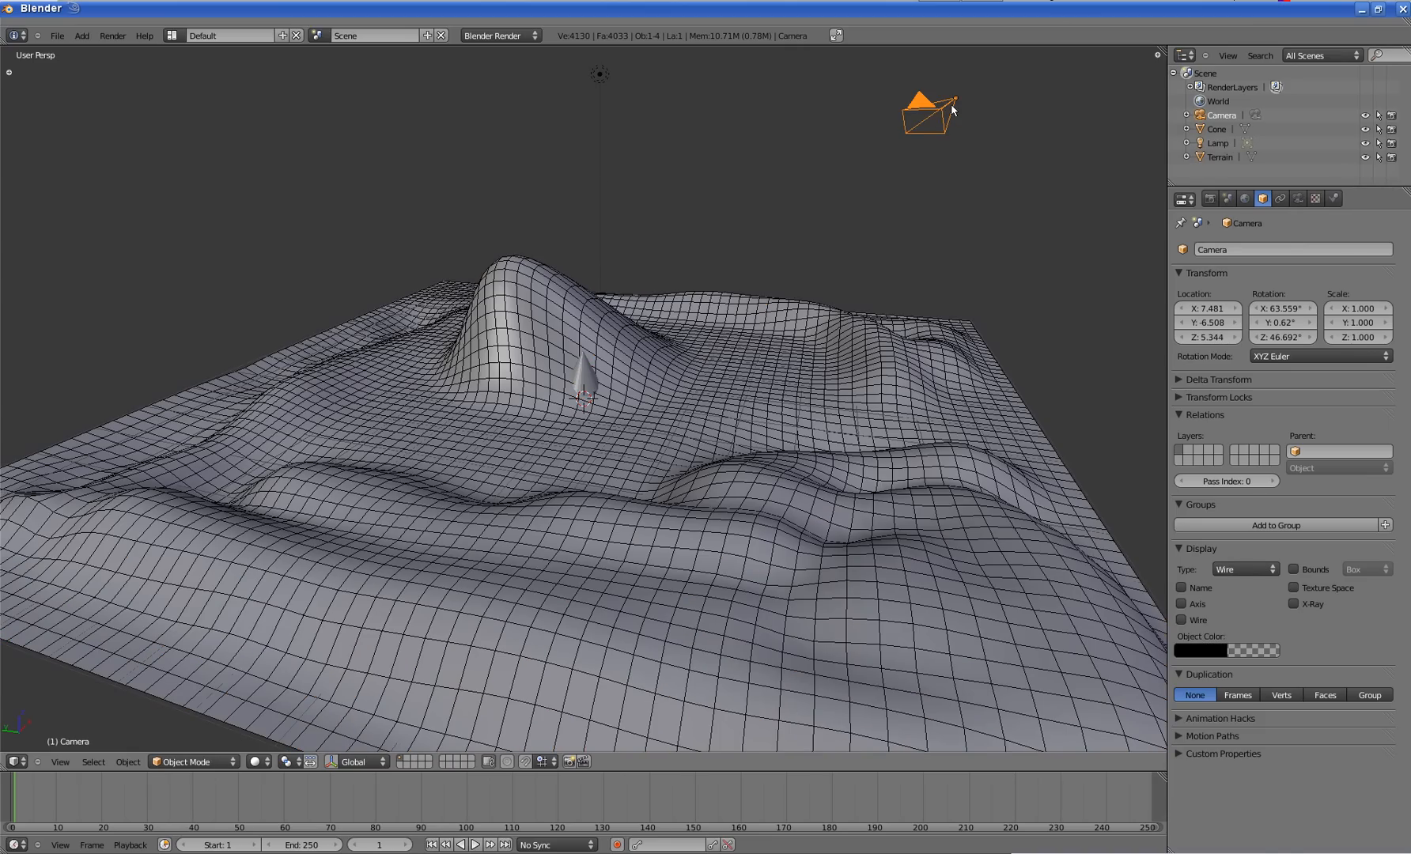
key(space)
click(954, 149)
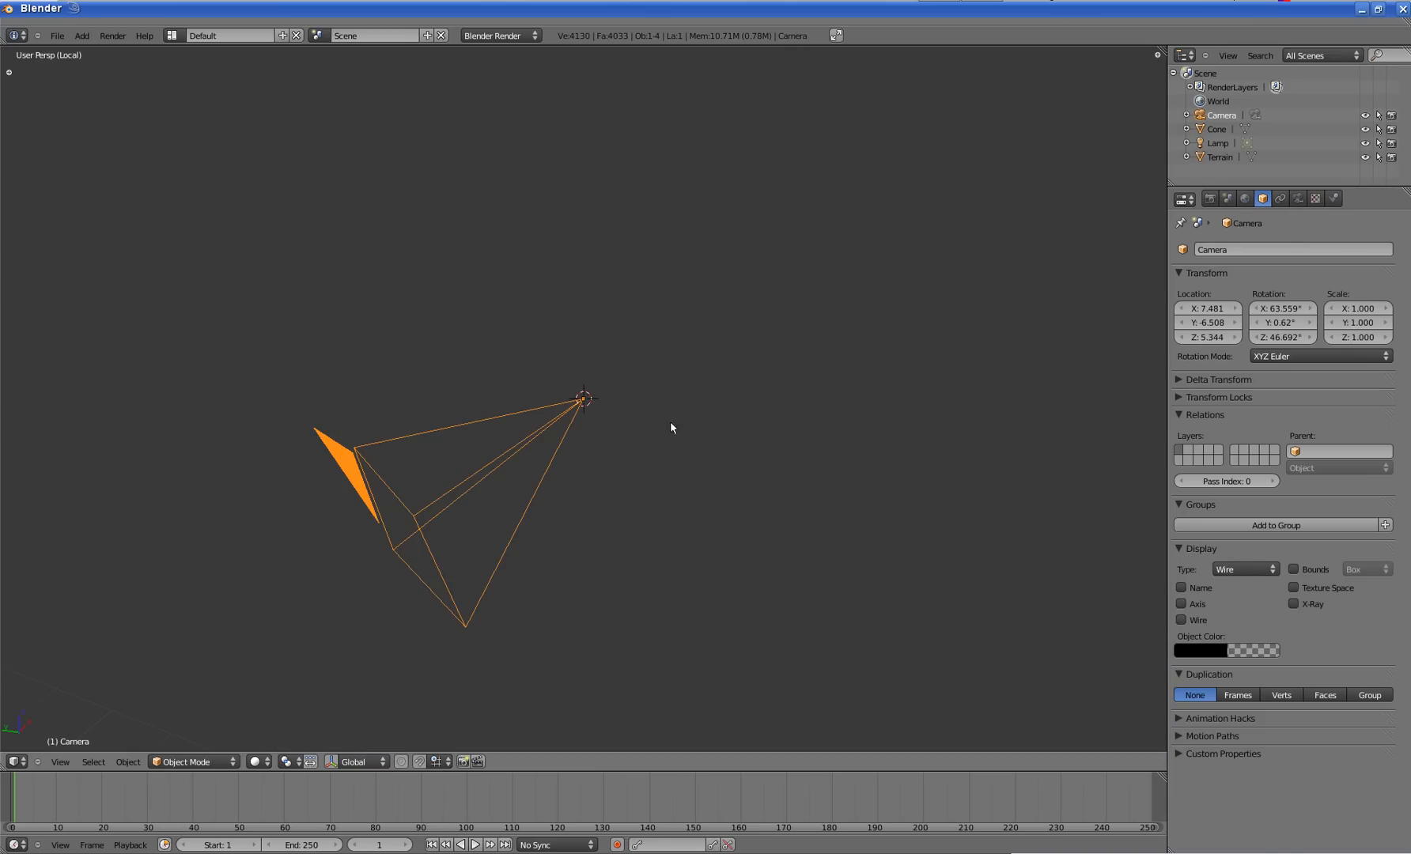
middle_drag(615, 484, 521, 463)
key(space)
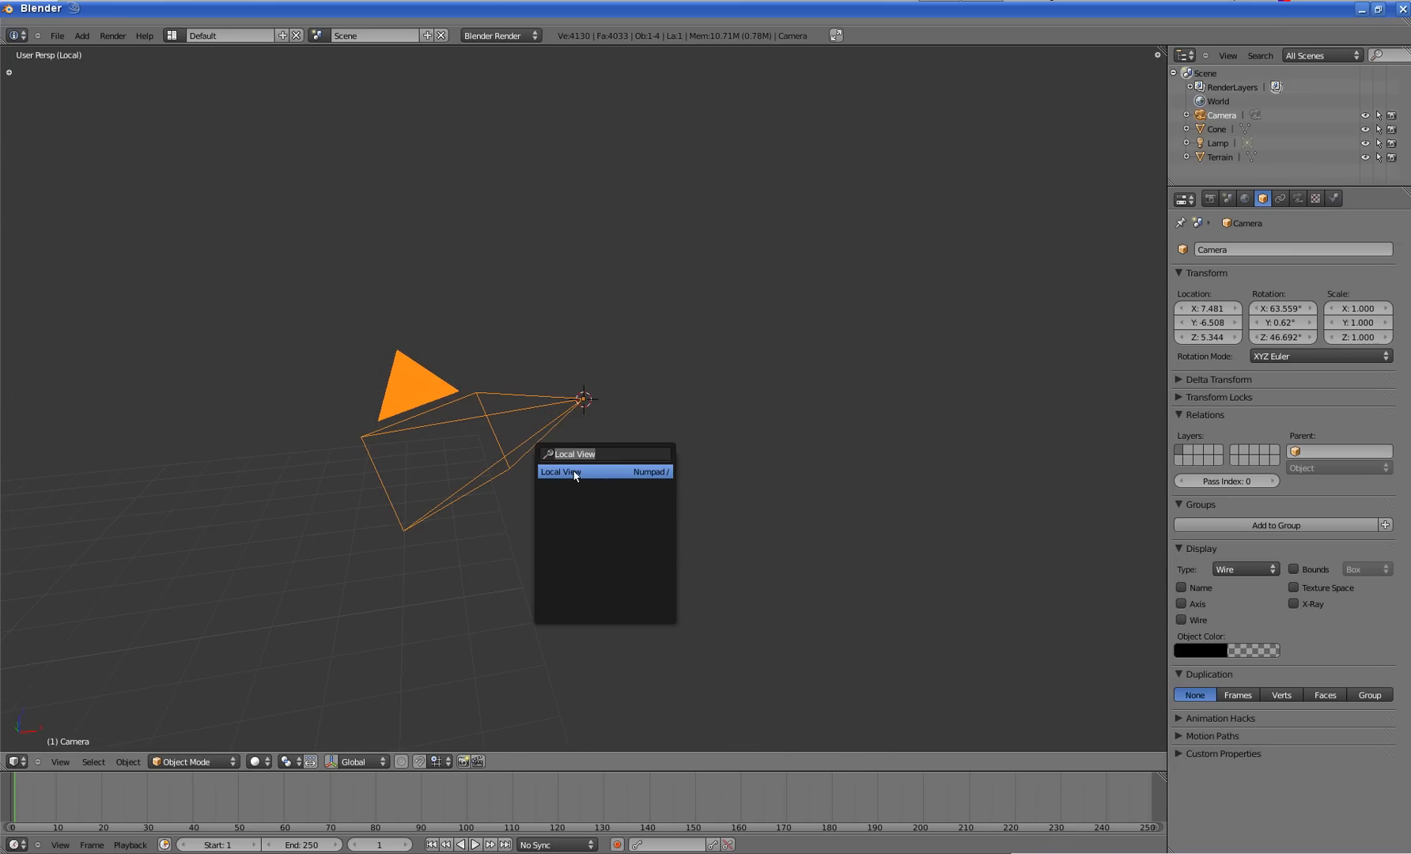
click(575, 473)
- Select the terrain, isolate it in local view, and return to the global view
right_click(523, 322)
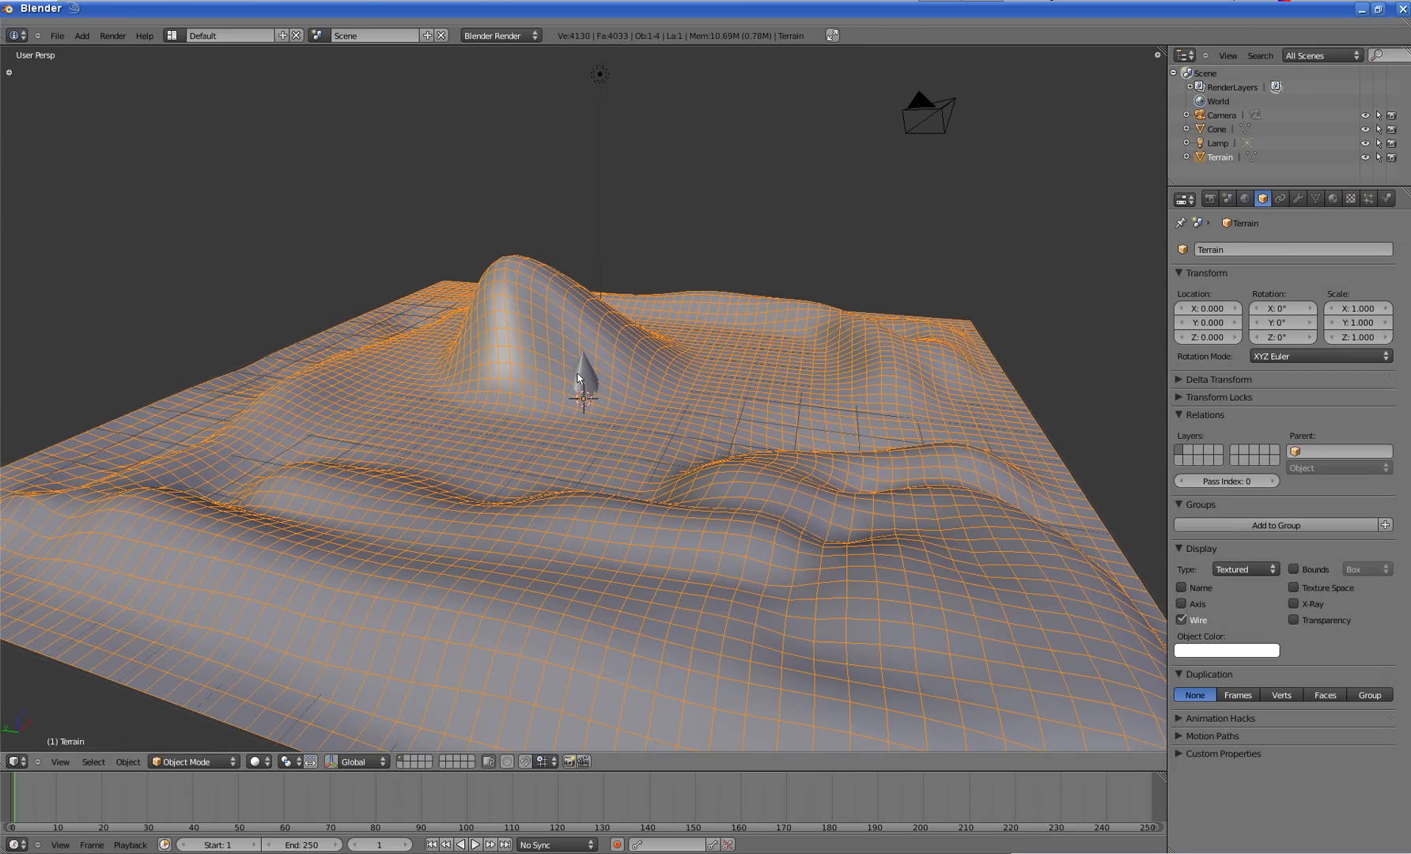
key(space)
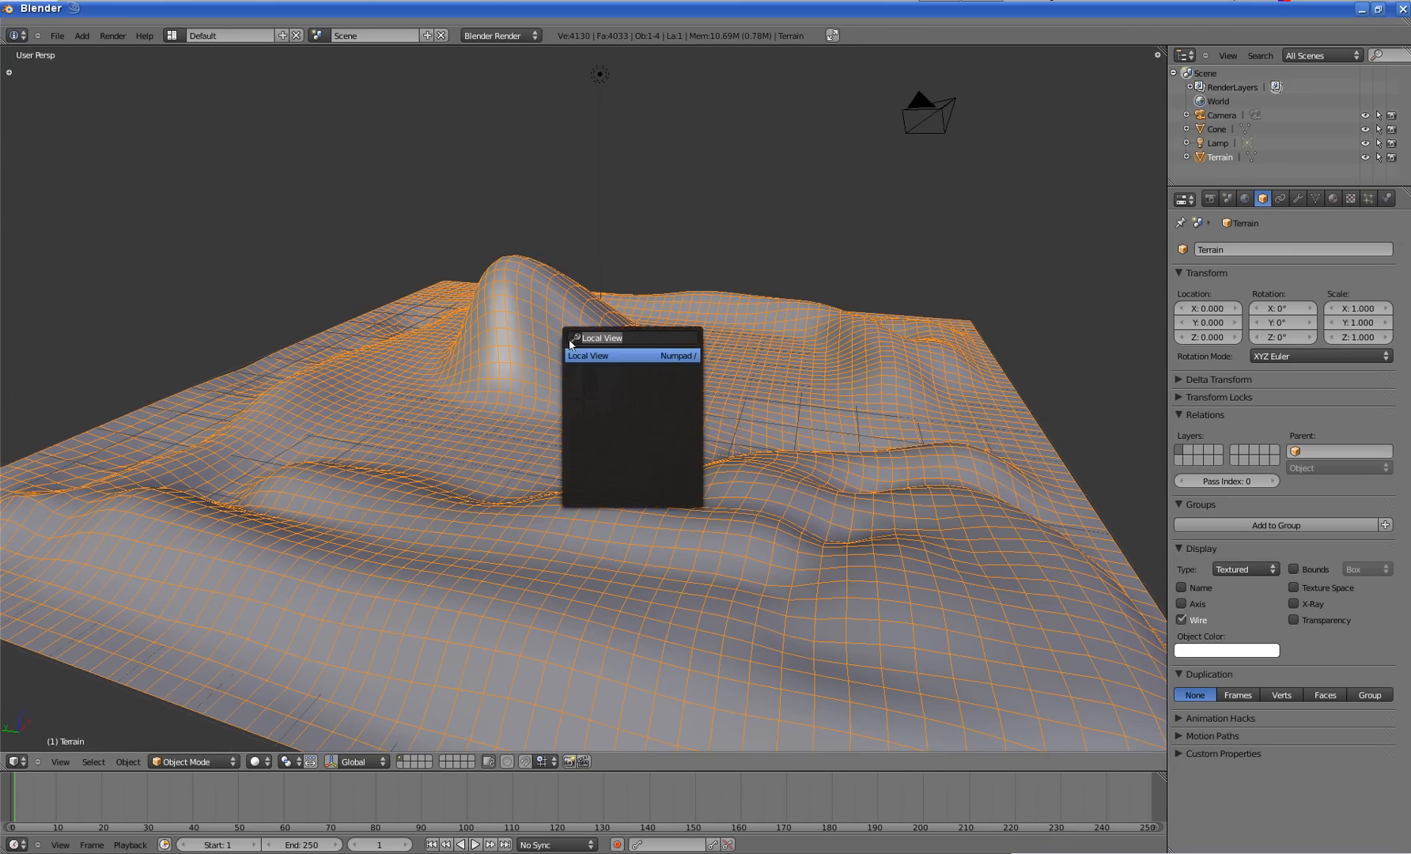
click(594, 350)
scroll(625, 451, up, 5)
scroll(605, 431, down, 3)
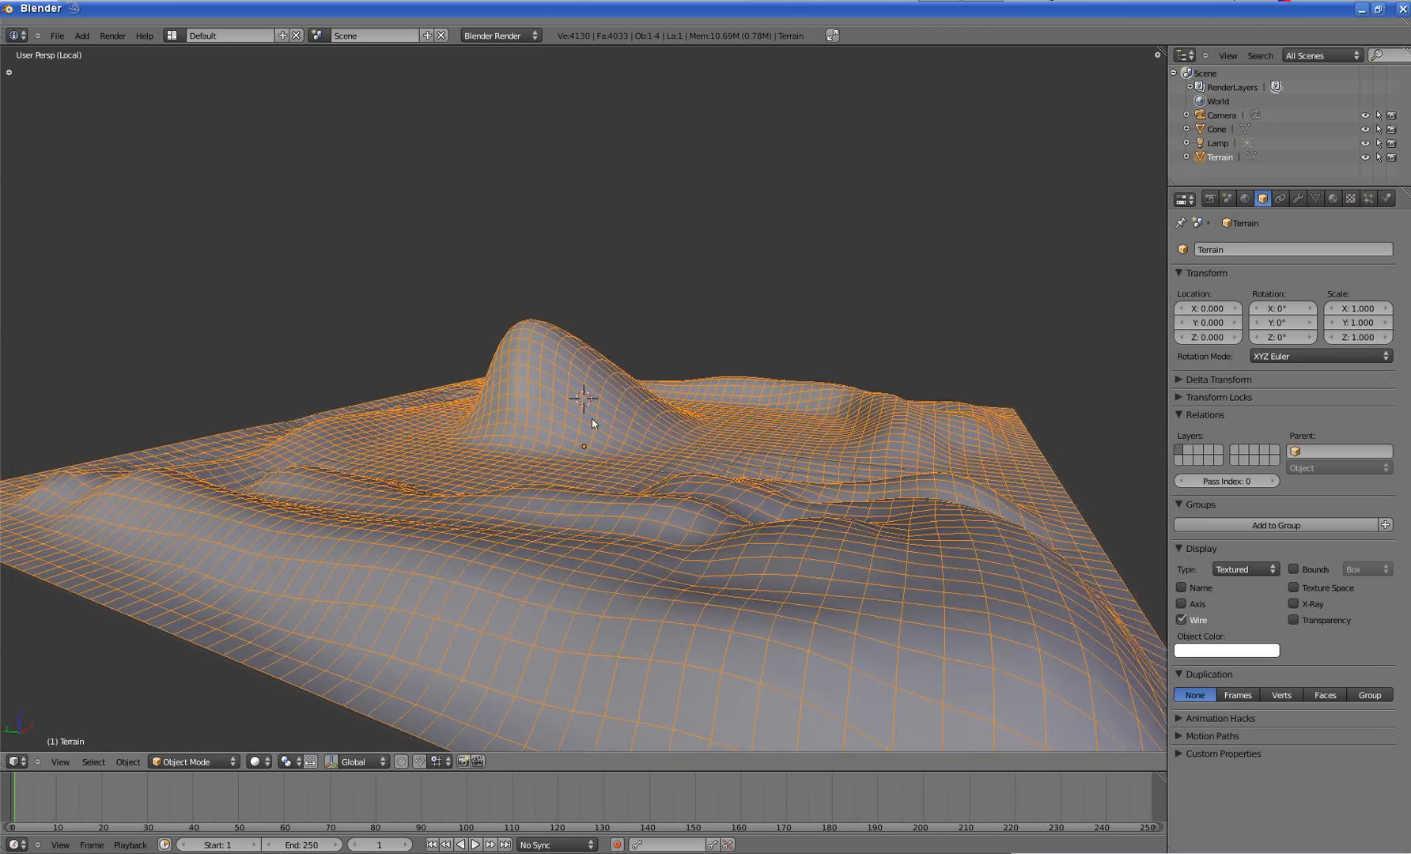
key(space)
click(624, 430)
- Select the cone and isolate it in local view
right_click(587, 384)
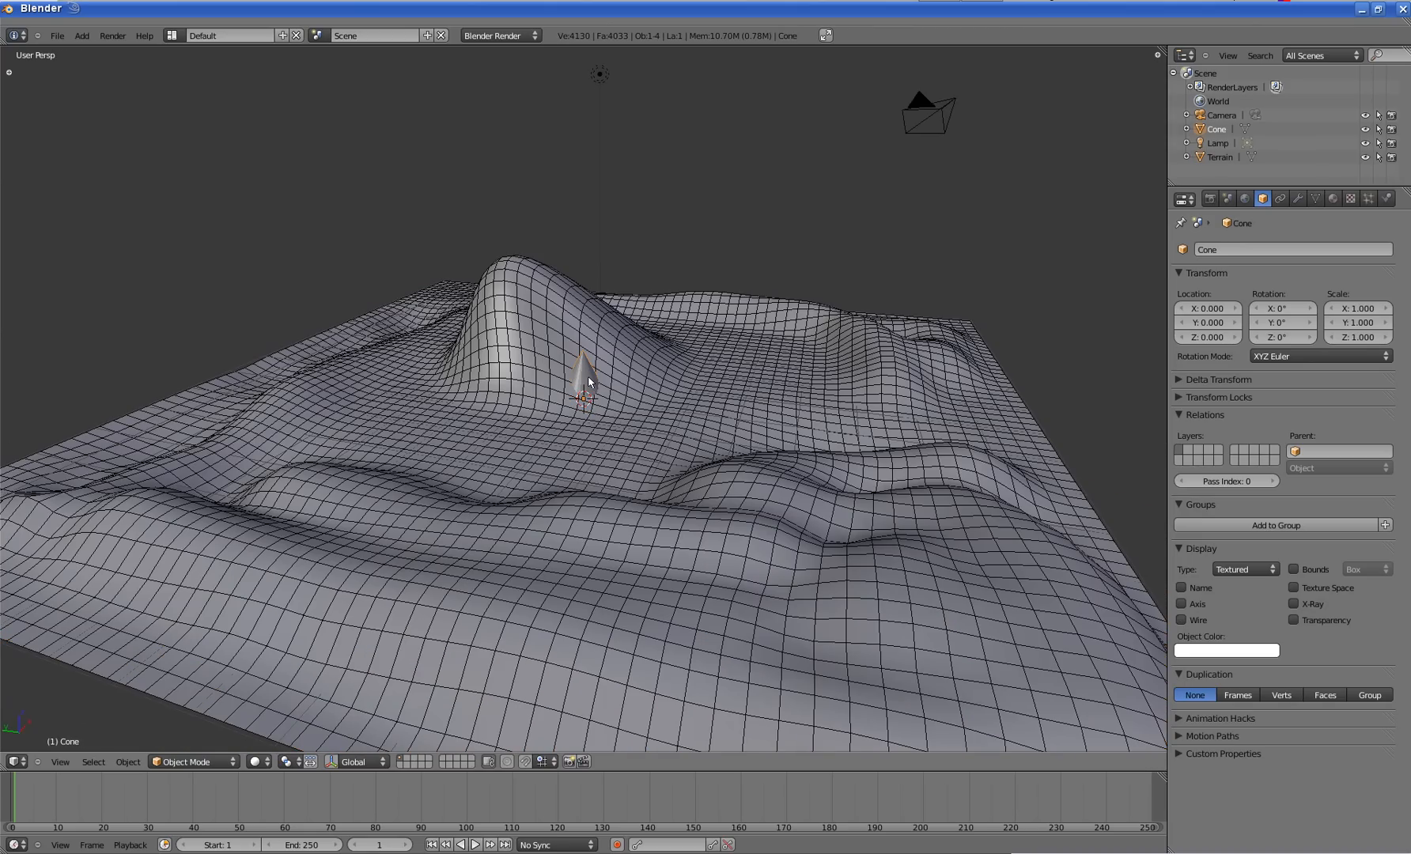
key(space)
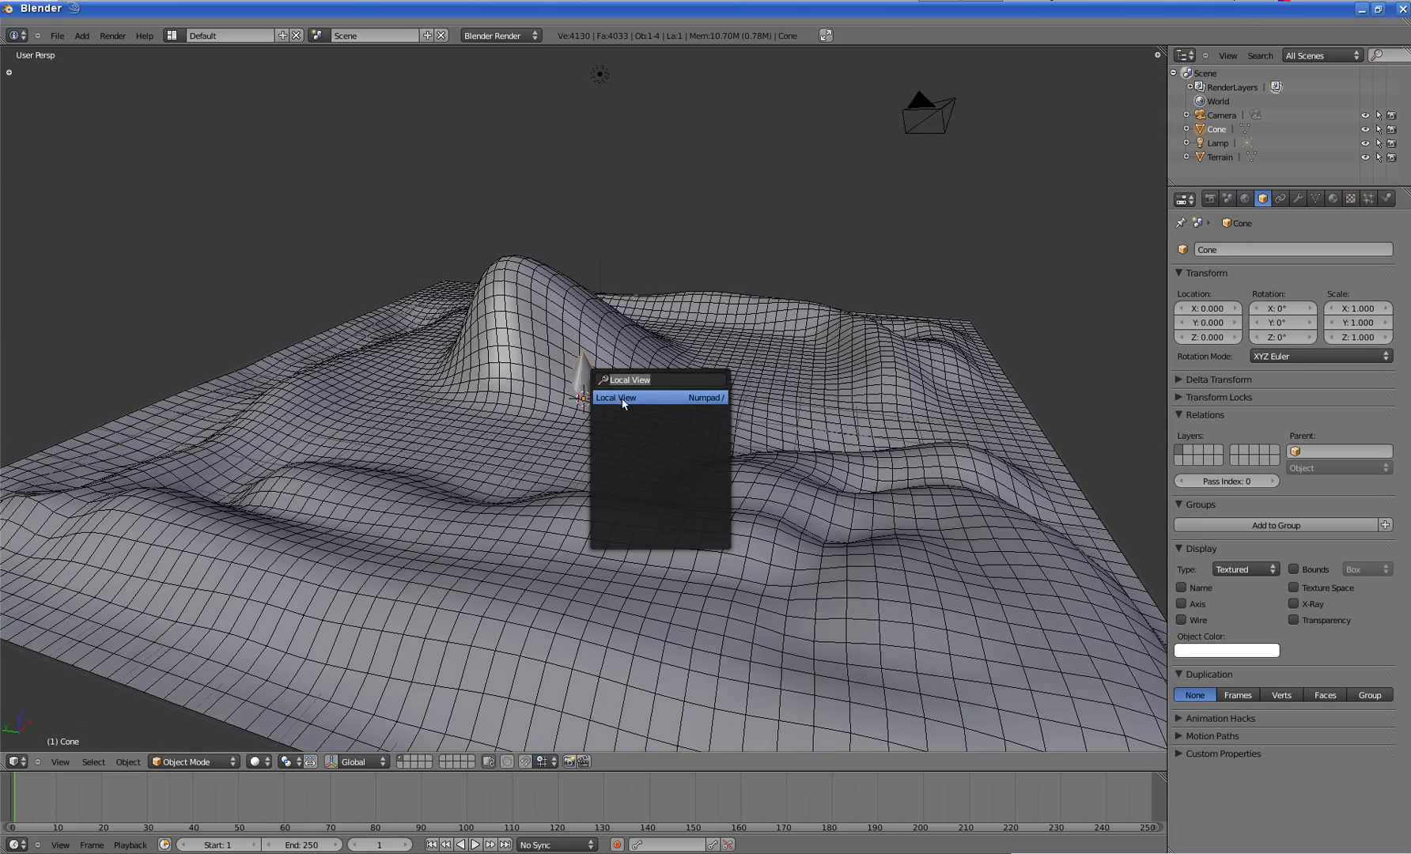
click(630, 397)
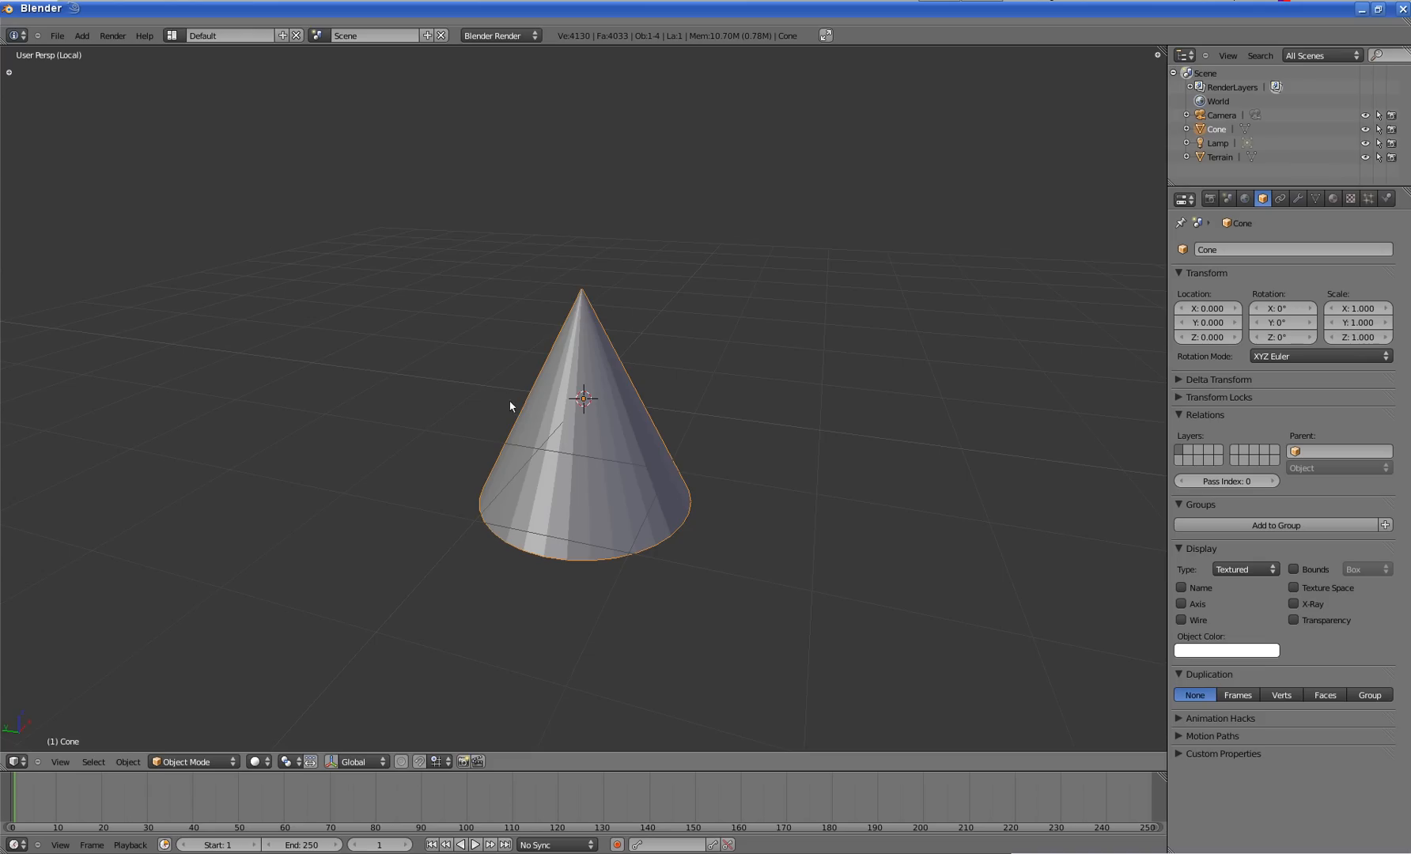
- Switch the isolated cone's view to orthographic projection and look at it from the front
click(60, 762)
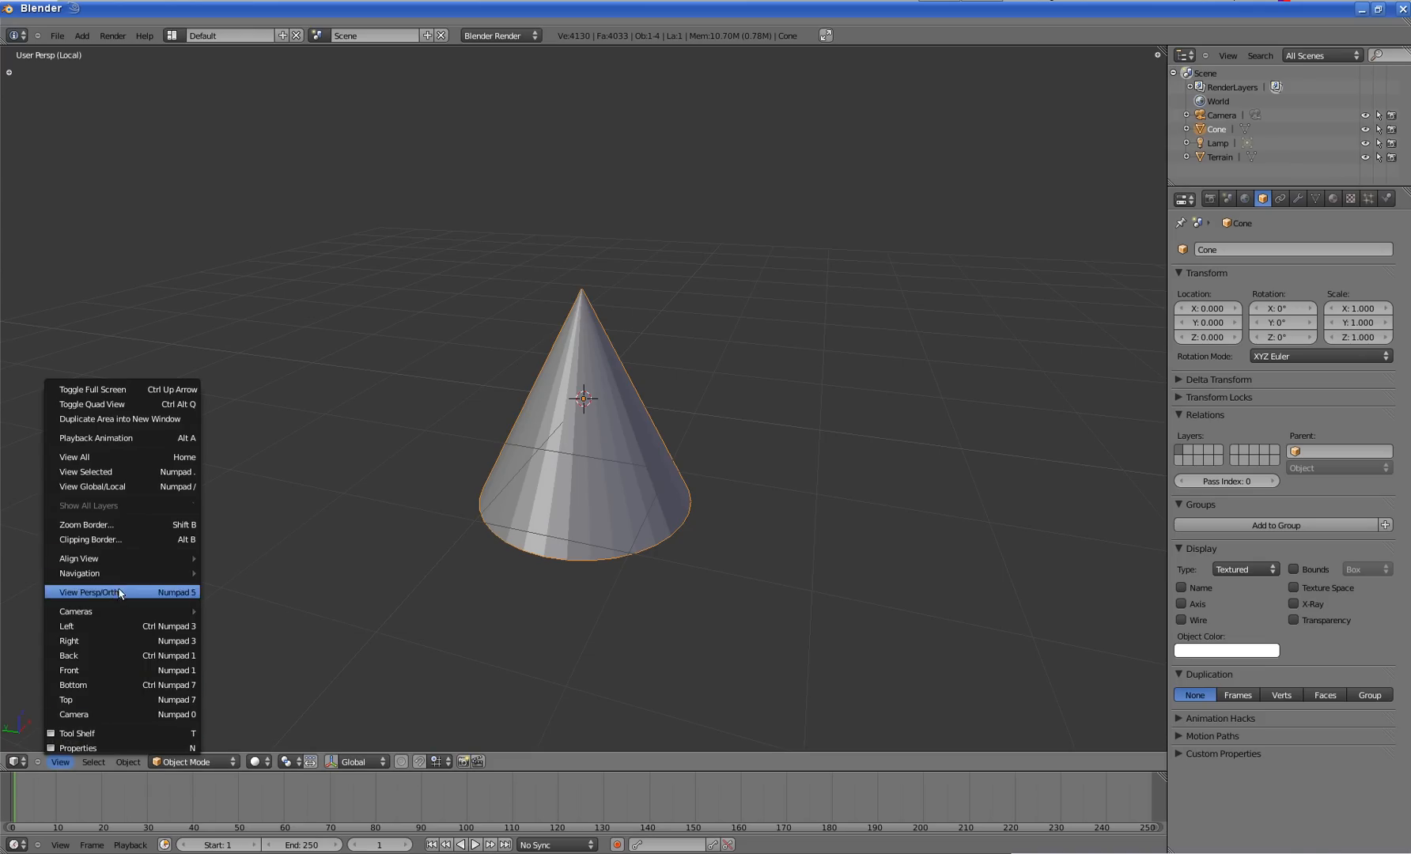
click(121, 593)
click(60, 761)
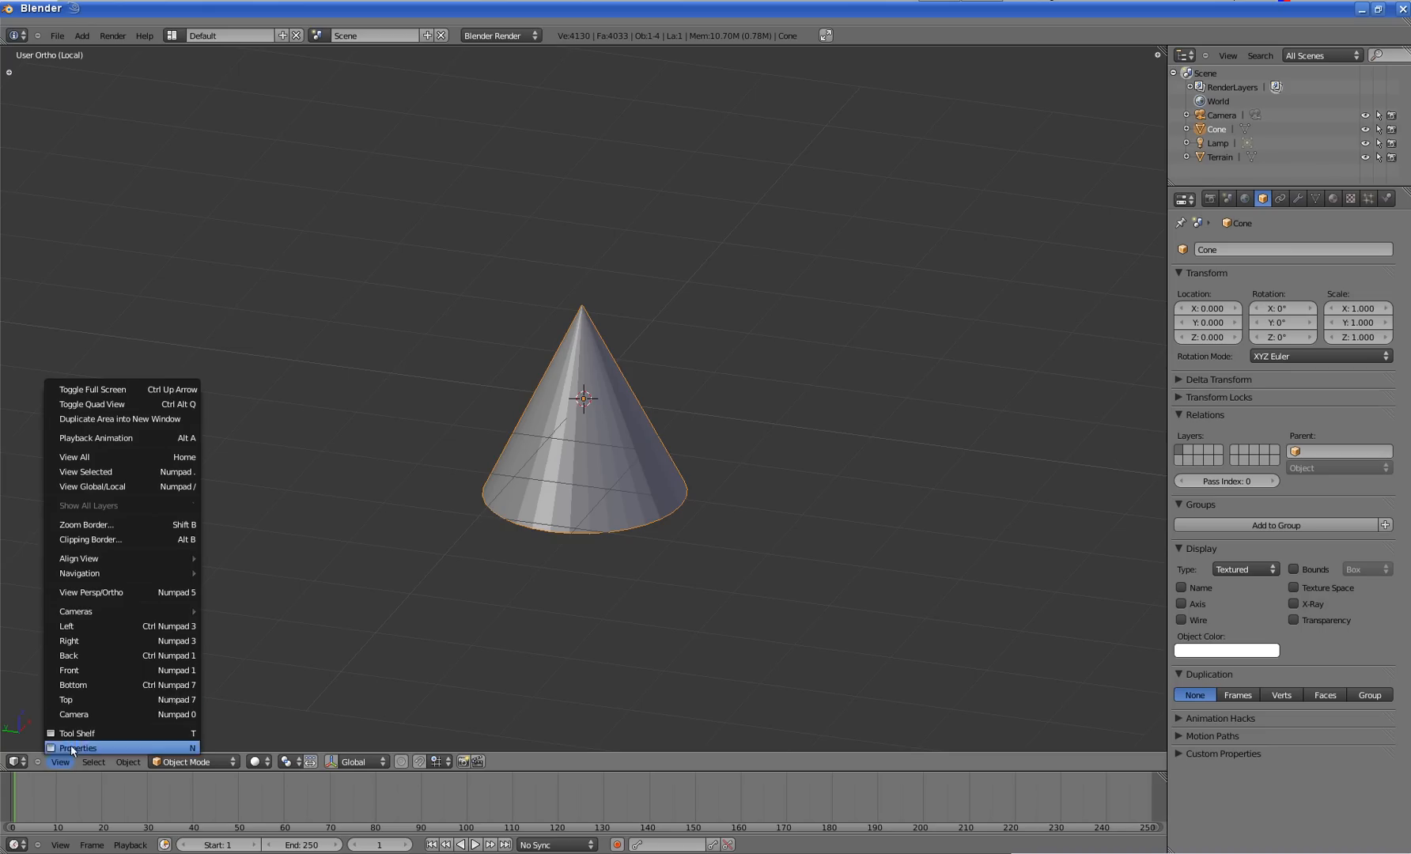
click(89, 670)
scroll(624, 427, up, 3)
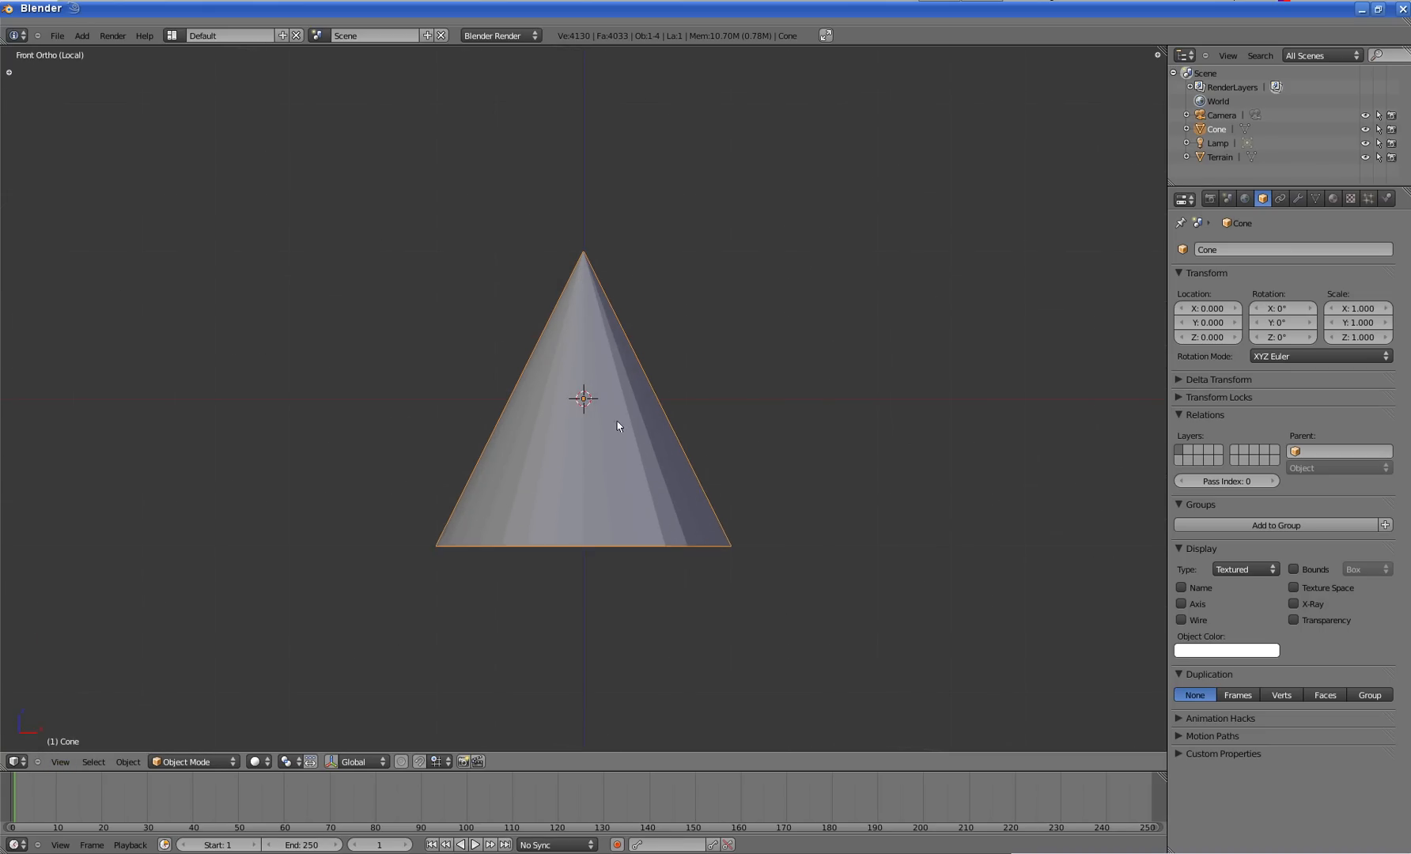
scroll(514, 474, down, 1)
scroll(490, 487, up, 1)
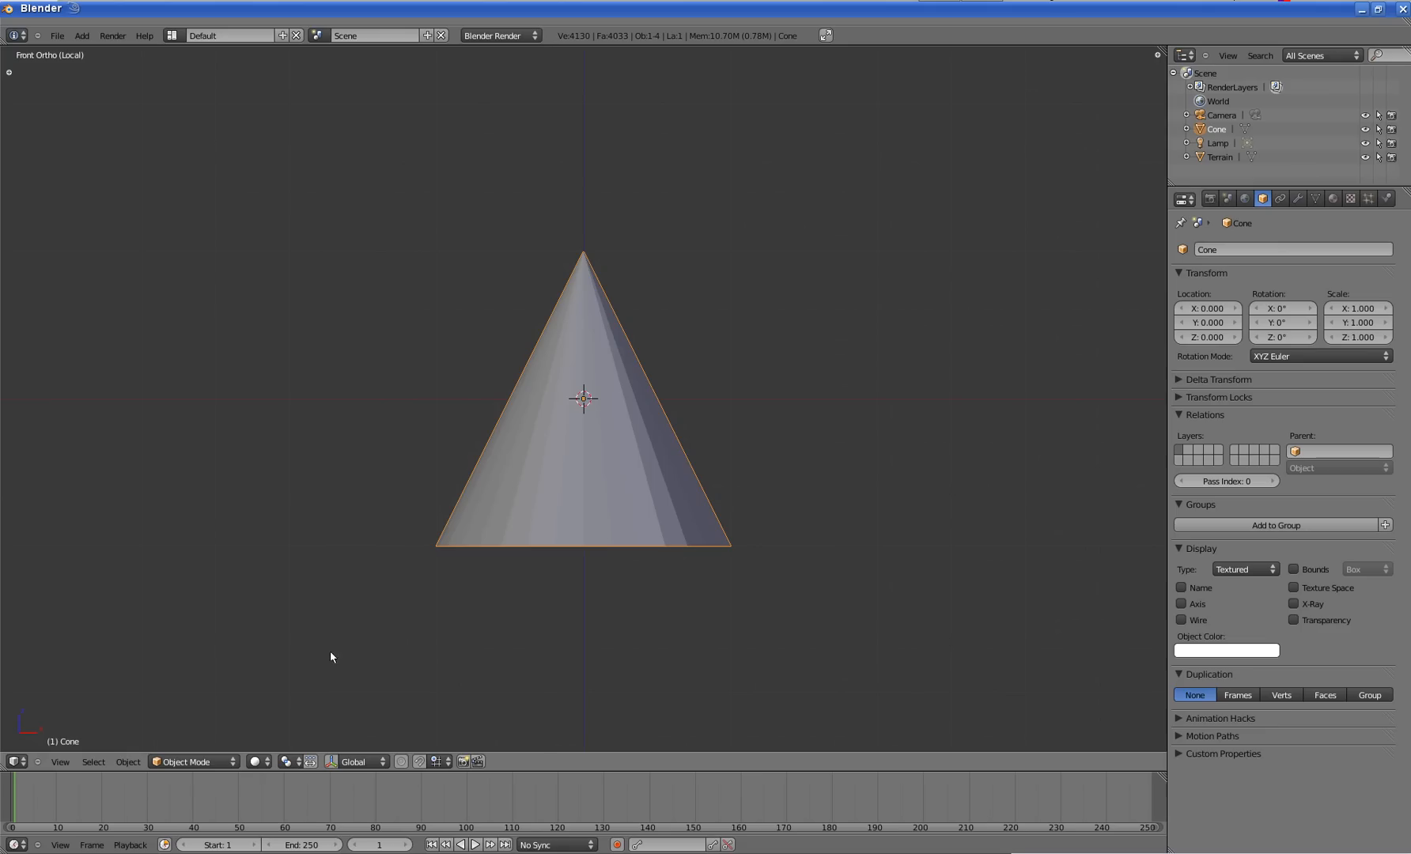
- Put the cone into Edit Mode and set the viewport shading to Wireframe
click(194, 761)
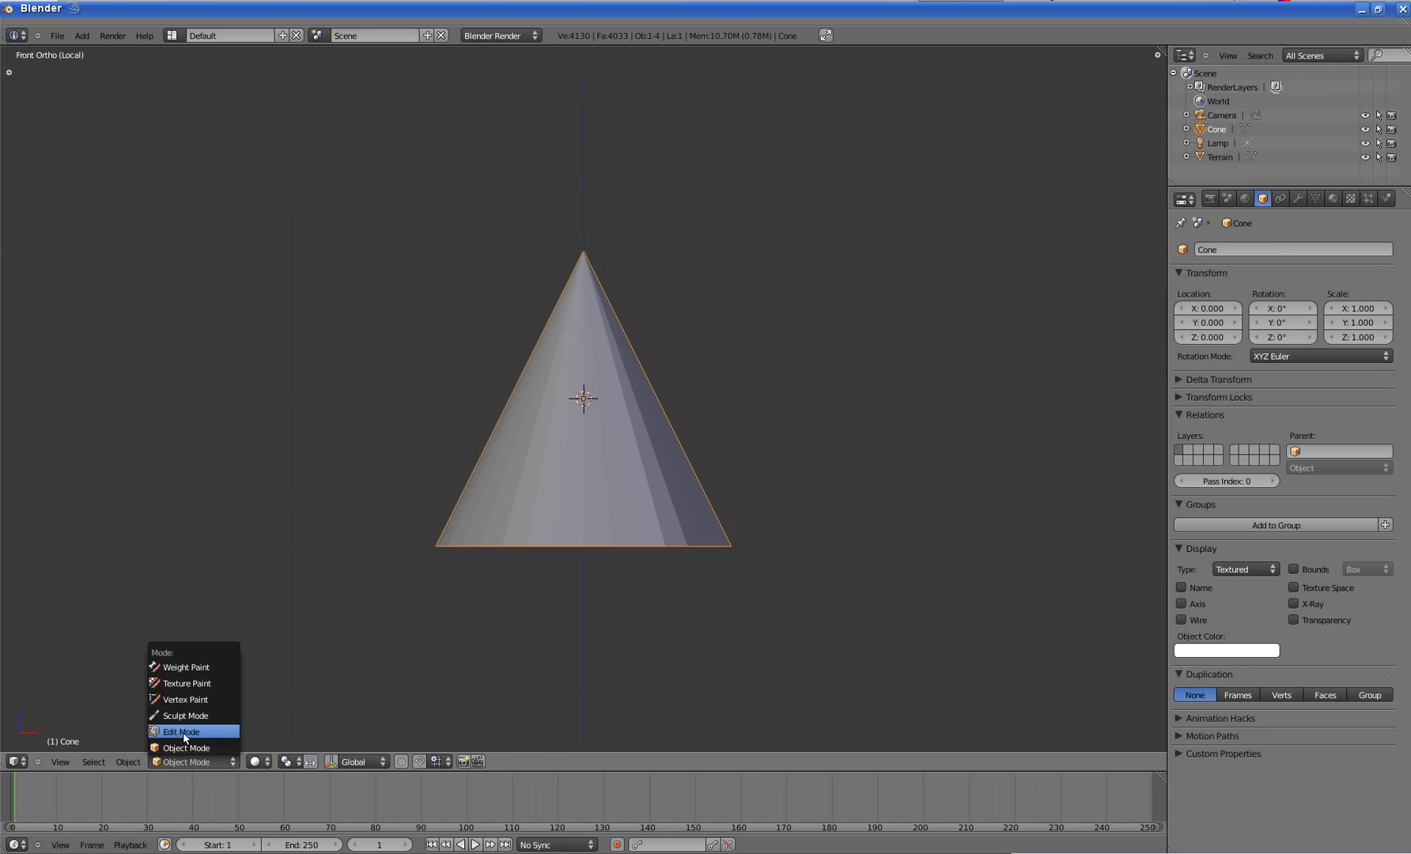
click(184, 733)
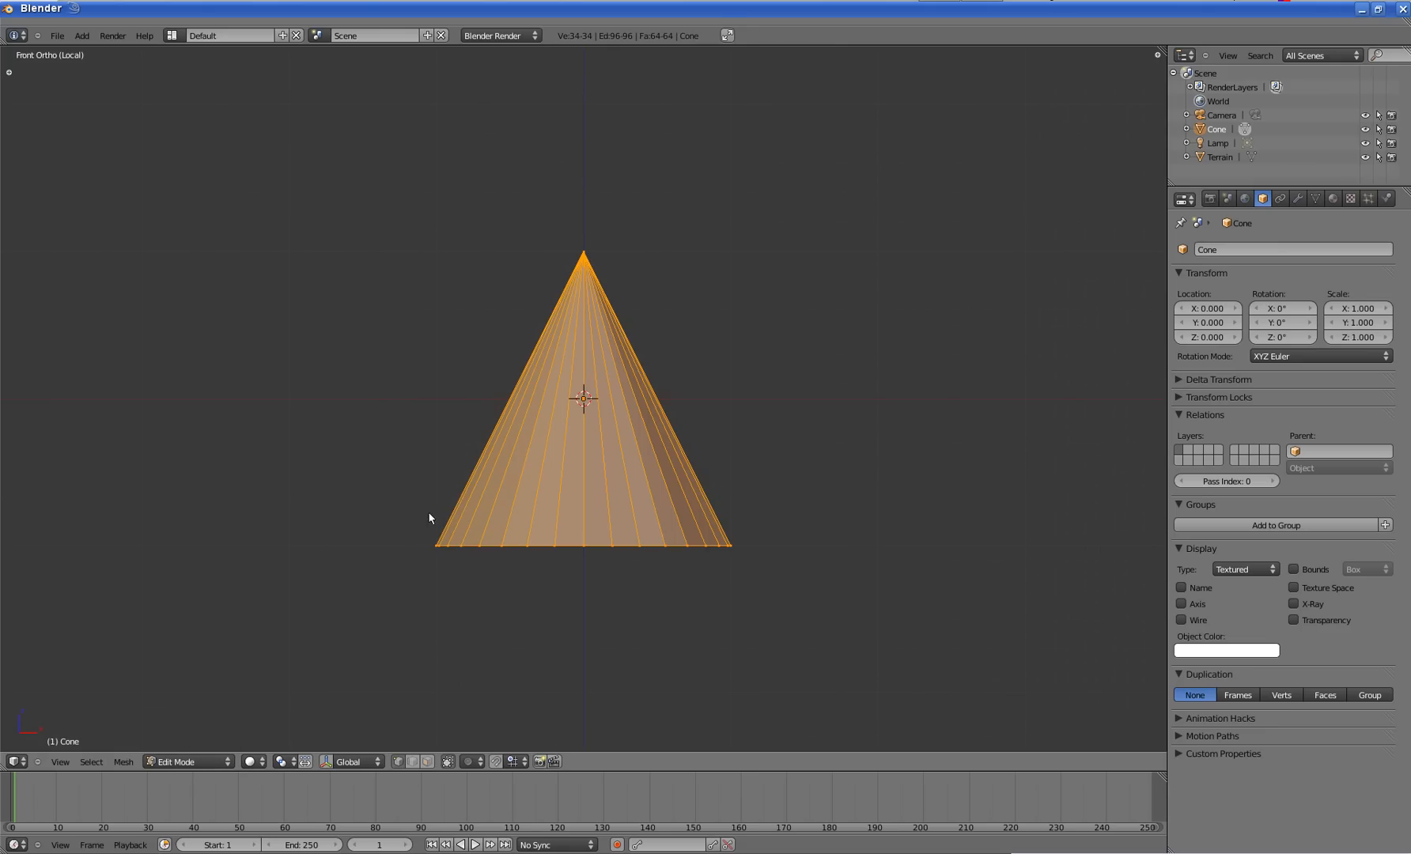
click(253, 761)
click(268, 734)
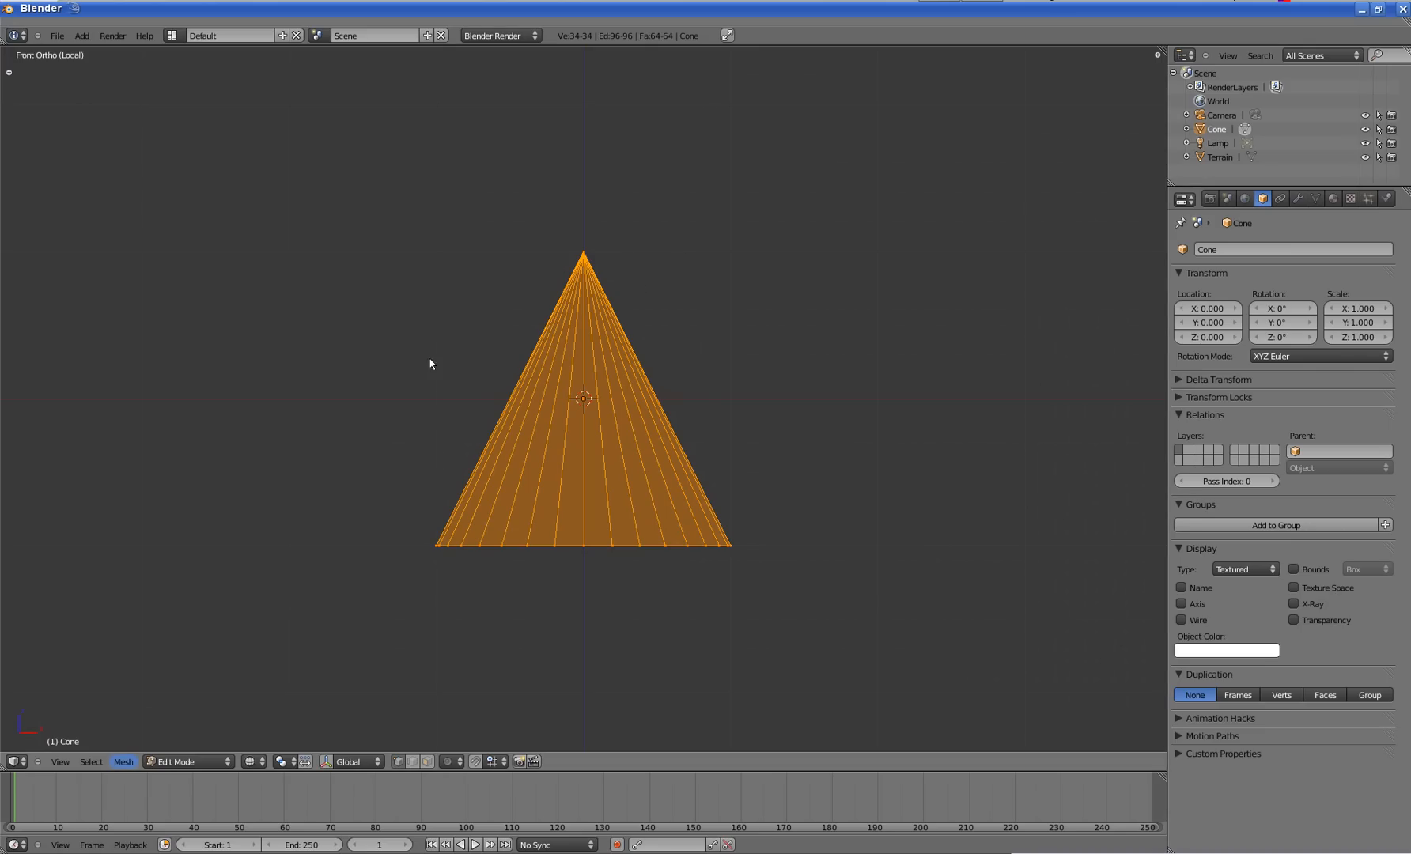
- Deselect all of the cone's geometry, then border-select the entire cone
click(91, 761)
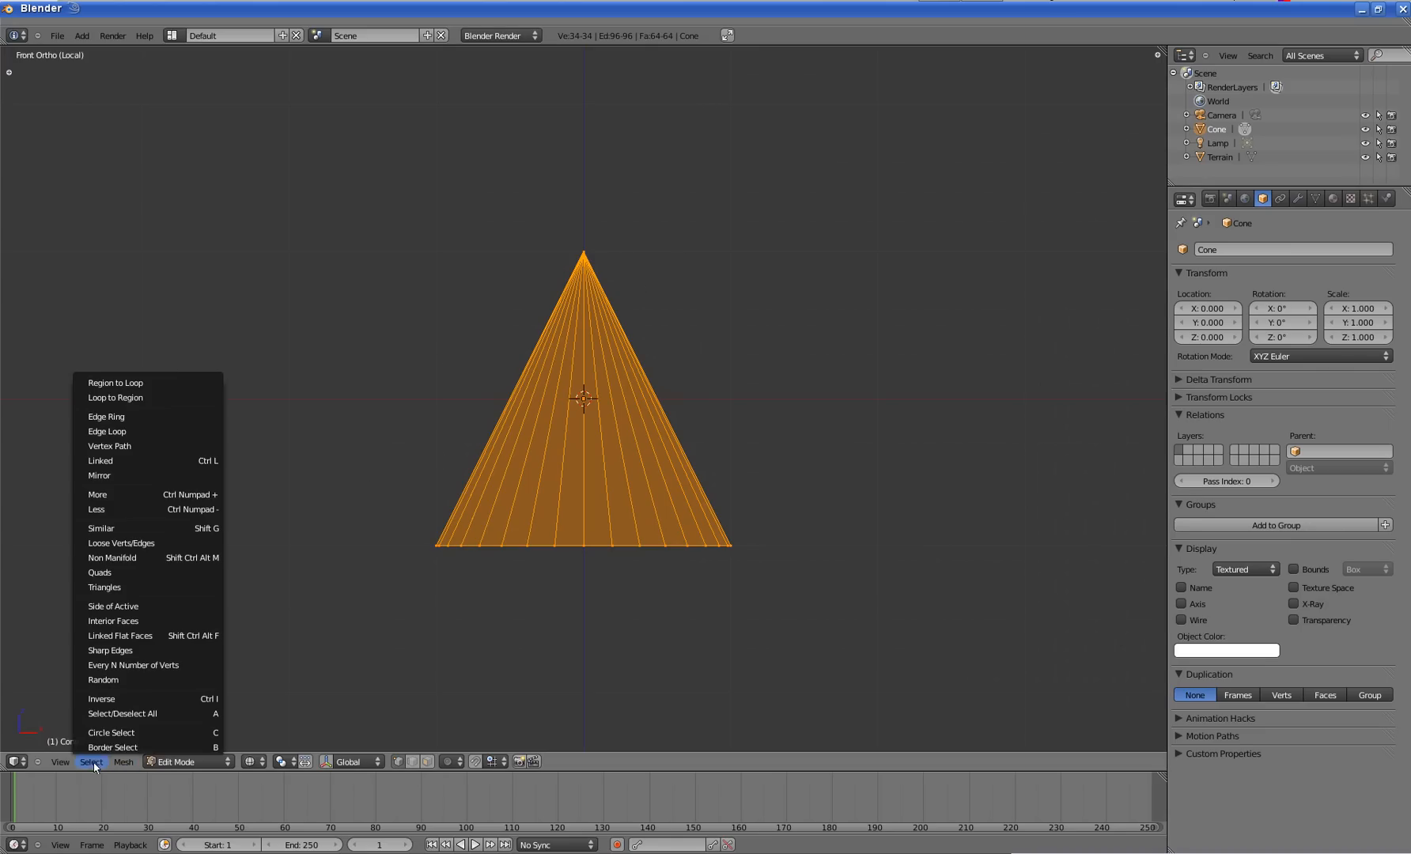
click(121, 713)
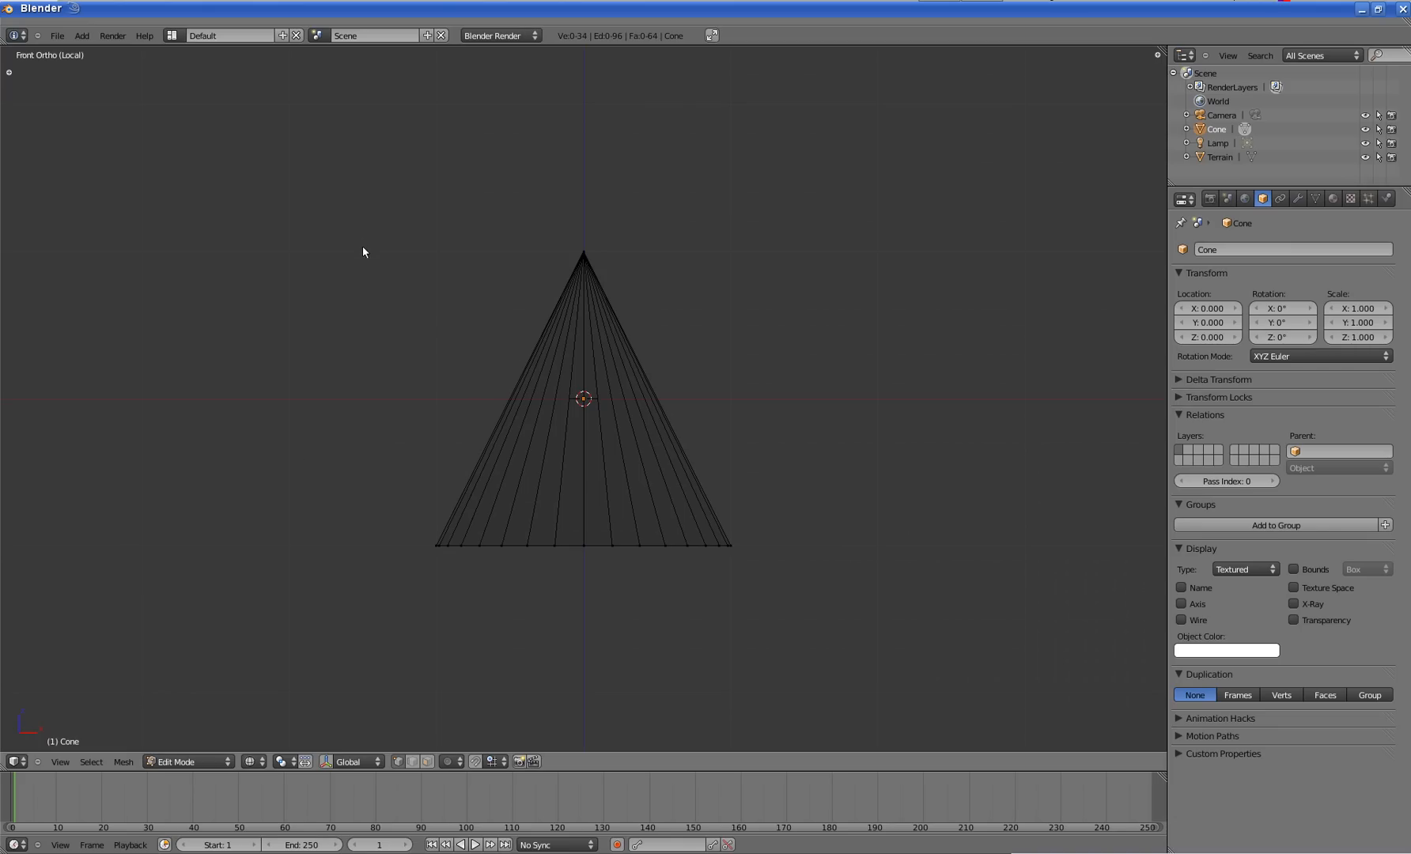
key(b)
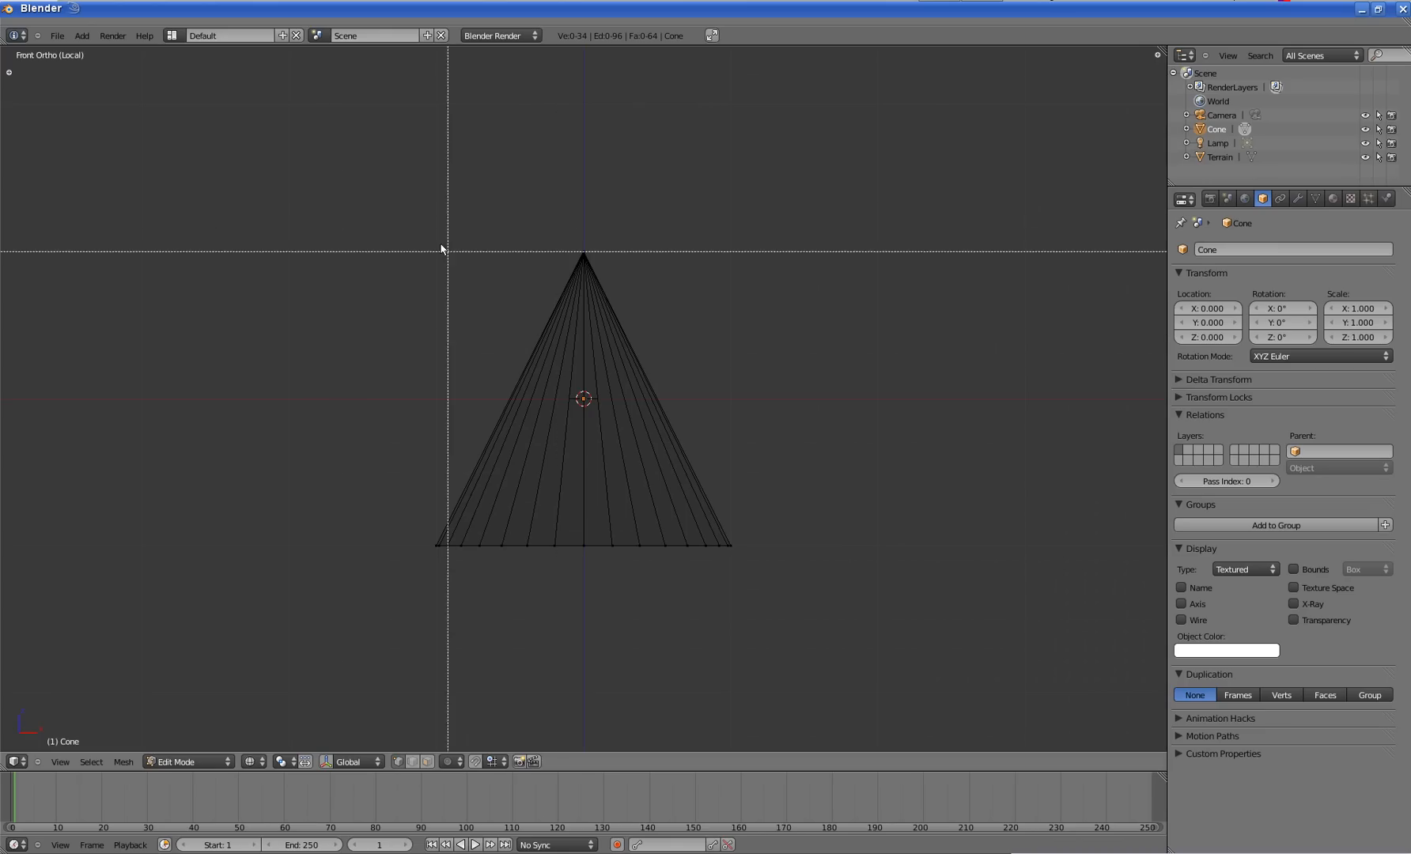
drag(314, 194, 906, 665)
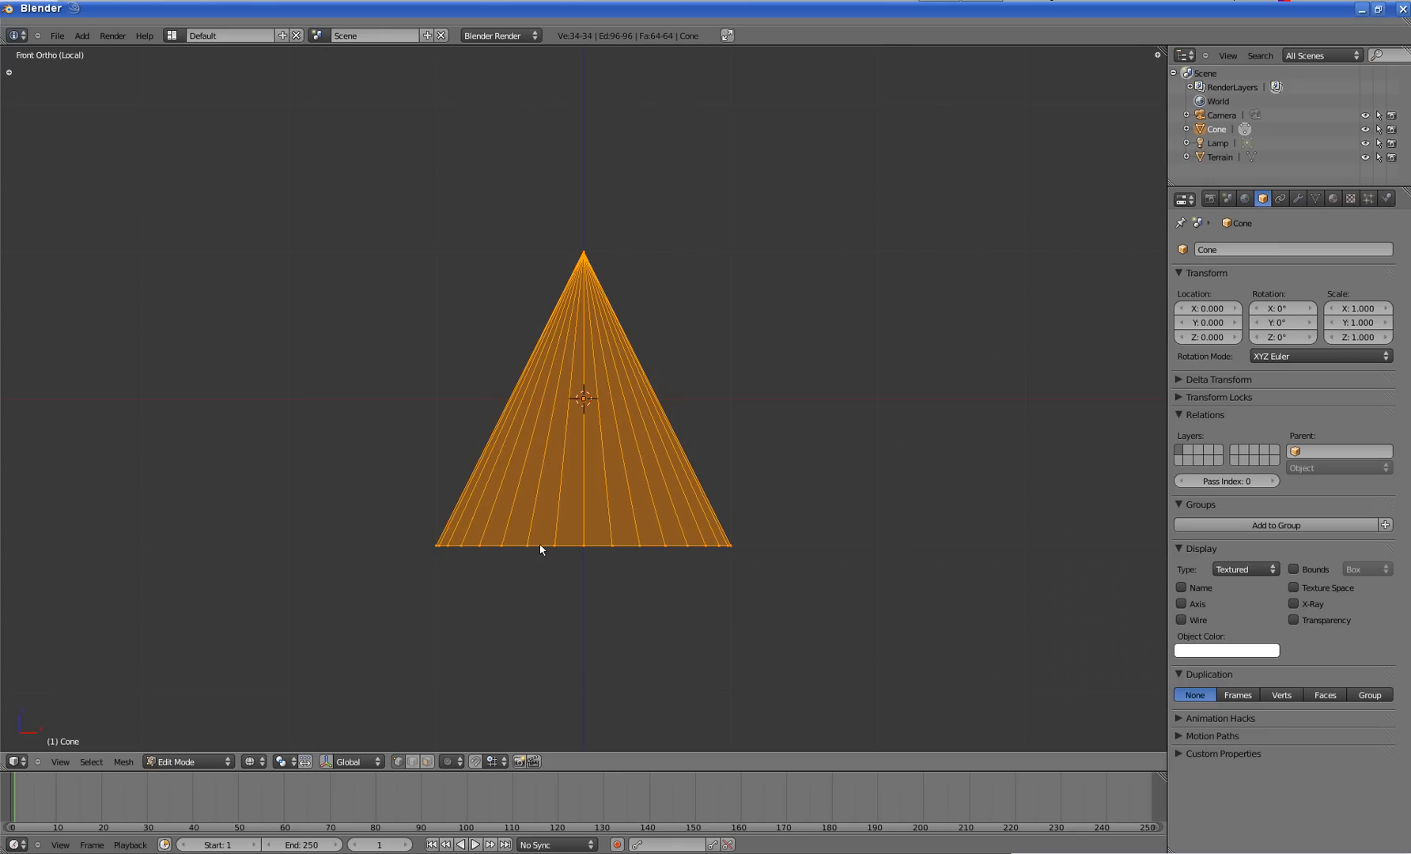
- Try Solid viewport shading on the fully selected cone
click(253, 761)
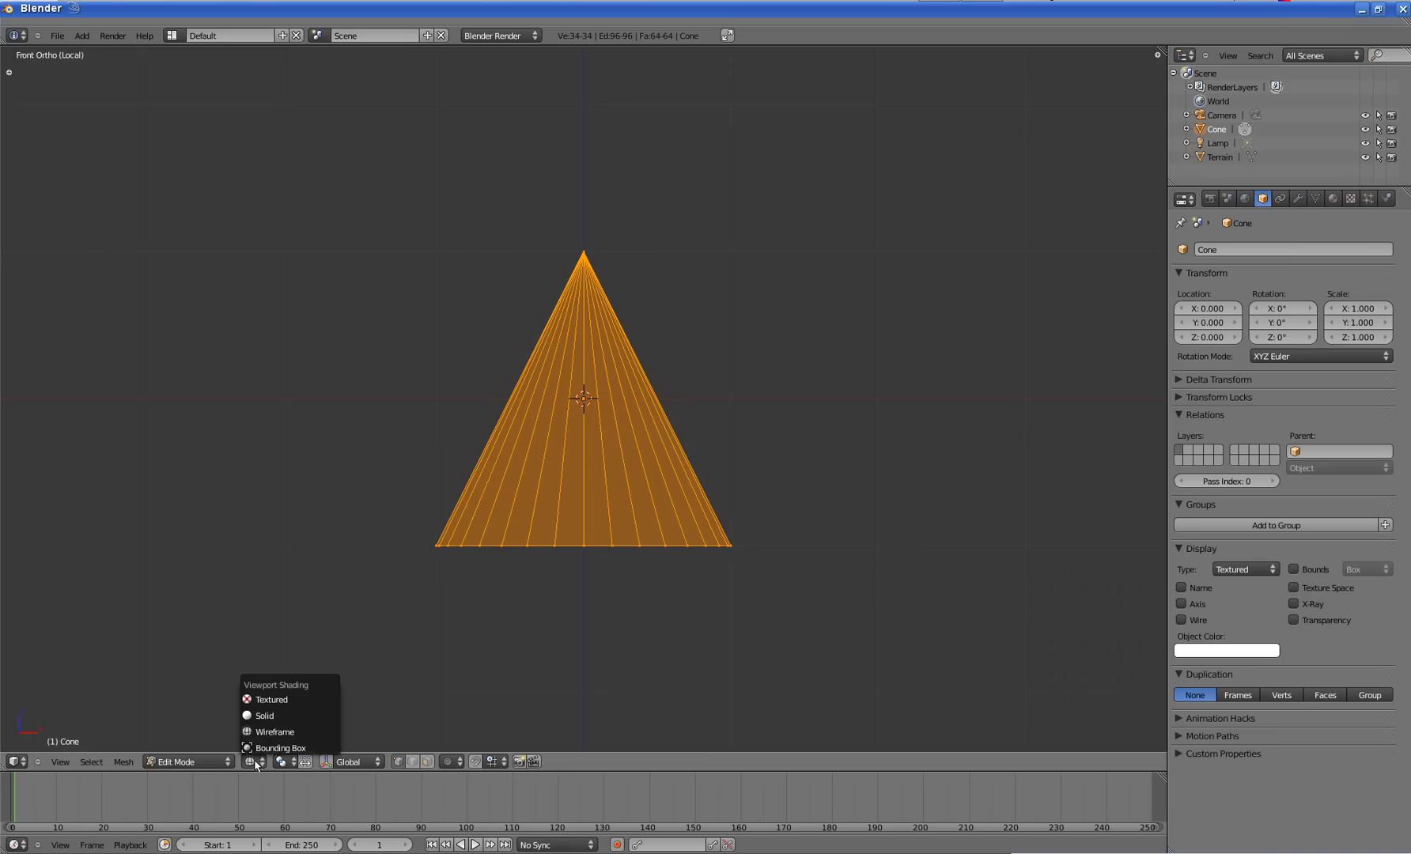
click(269, 716)
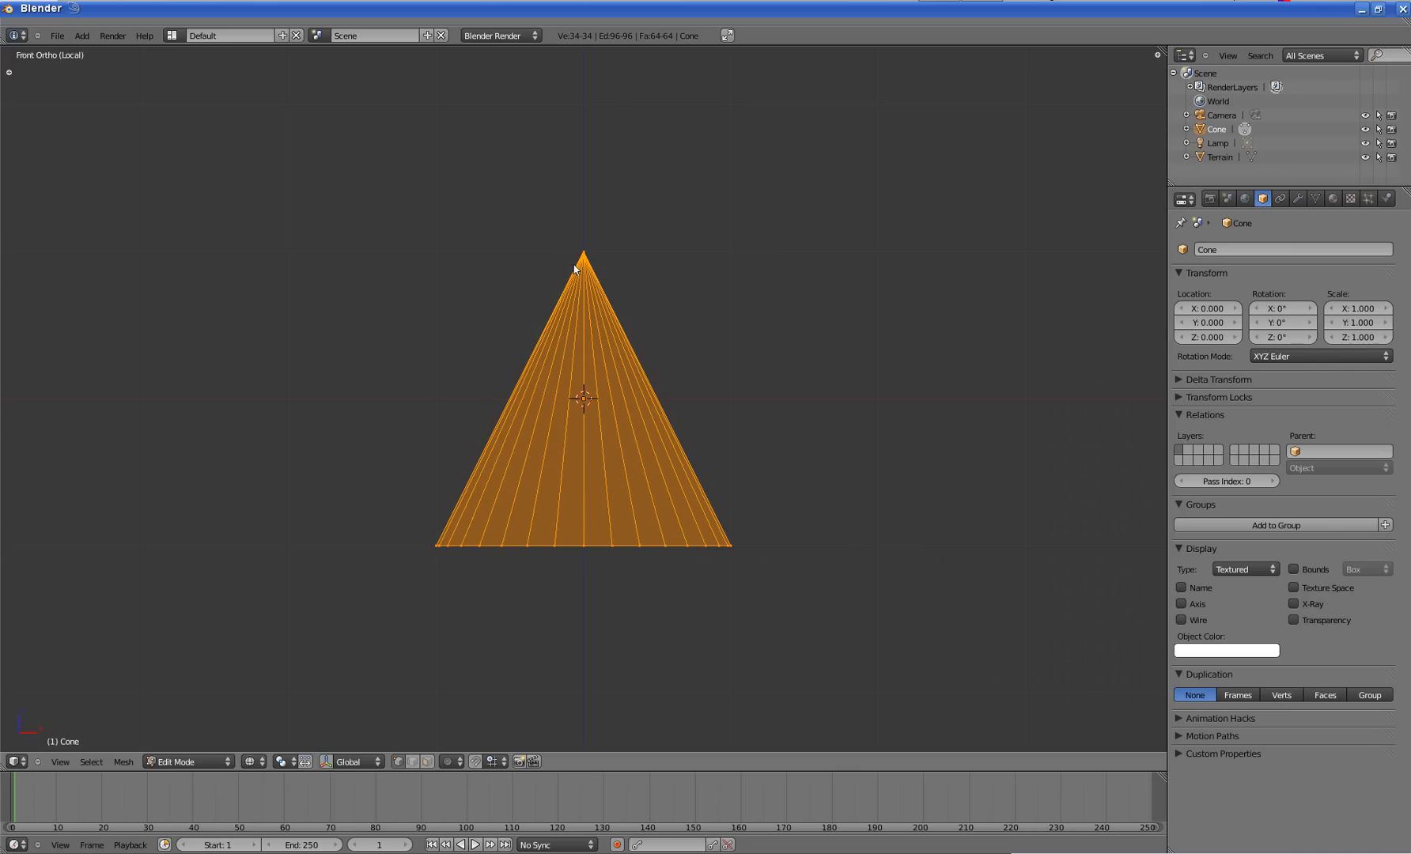
- Look at the fully selected wireframe cone from an angle, then return to the front view
middle_drag(528, 273, 522, 334)
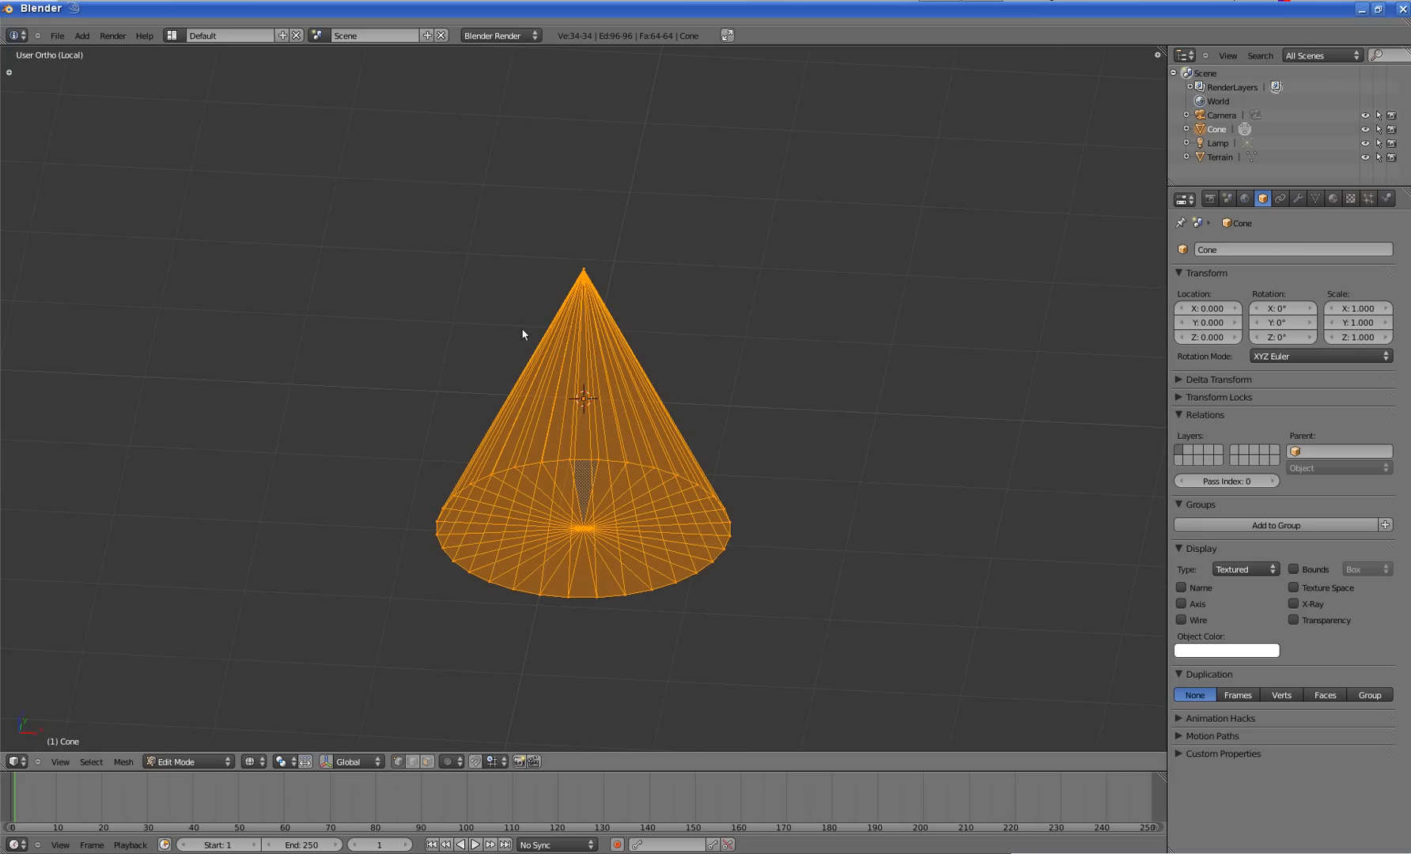
click(60, 762)
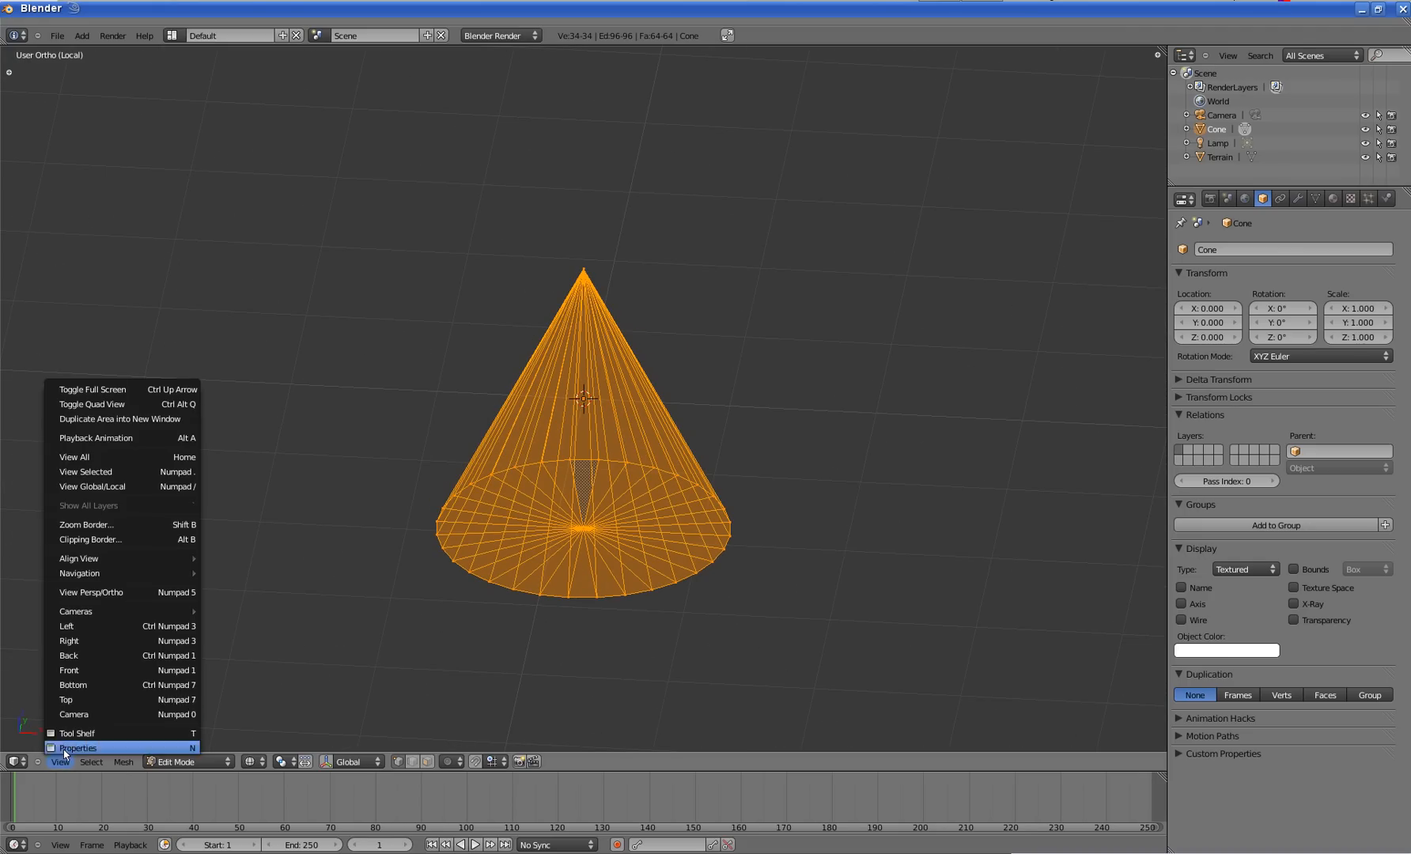
click(72, 673)
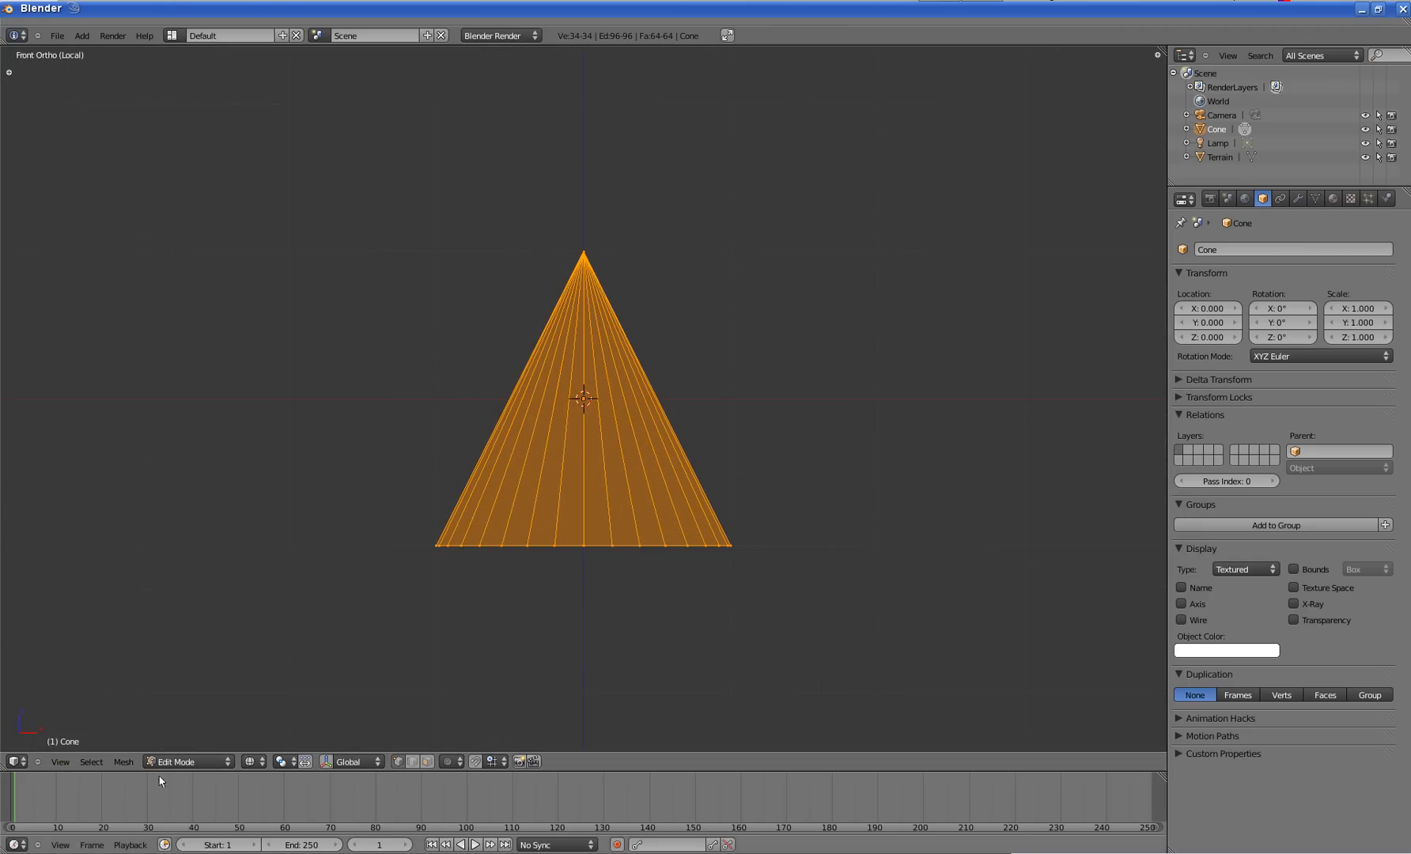
click(253, 763)
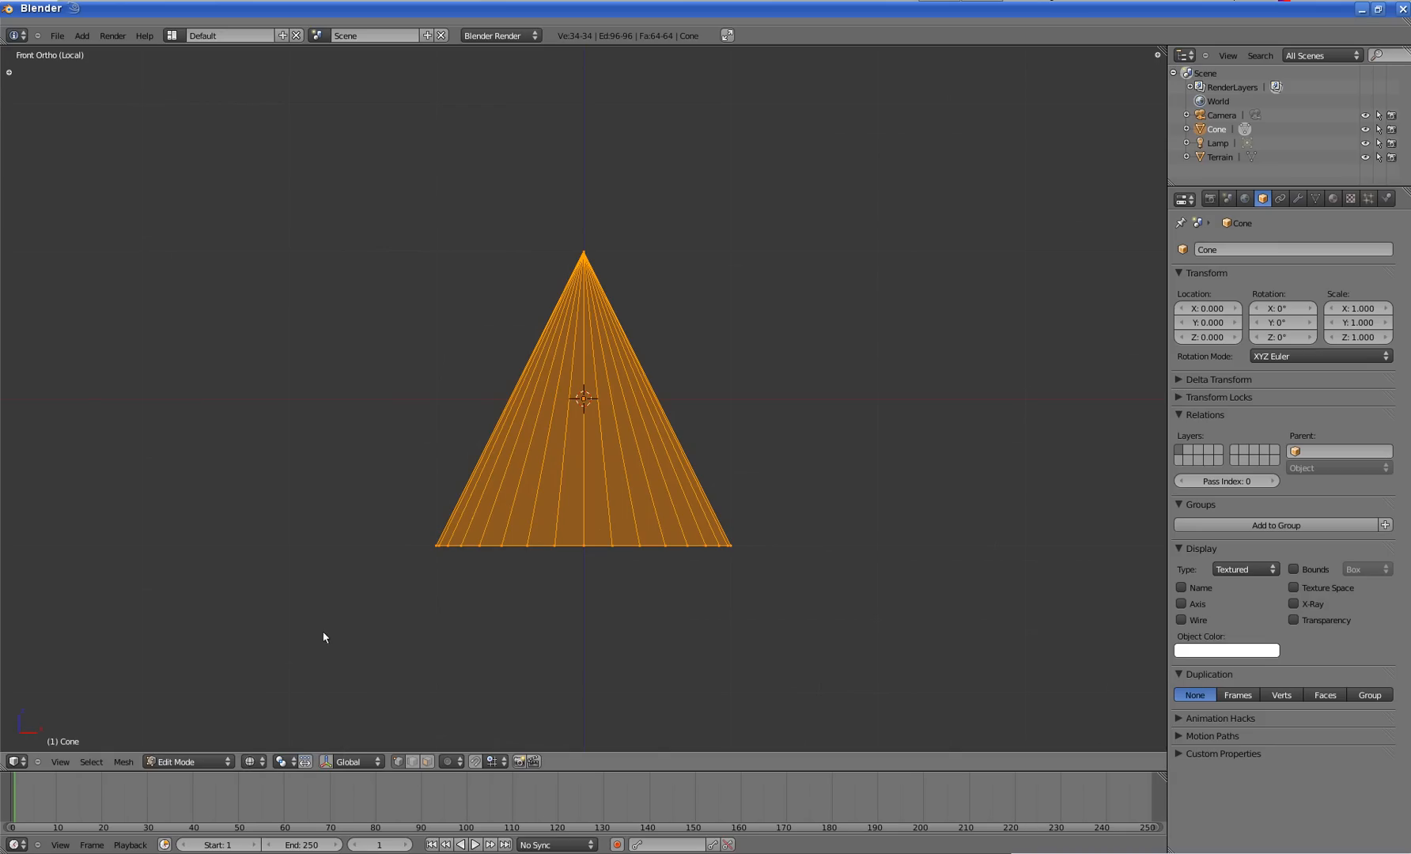
- Deselect all of the cone's geometry and set the viewport shading to Solid
click(92, 762)
click(112, 718)
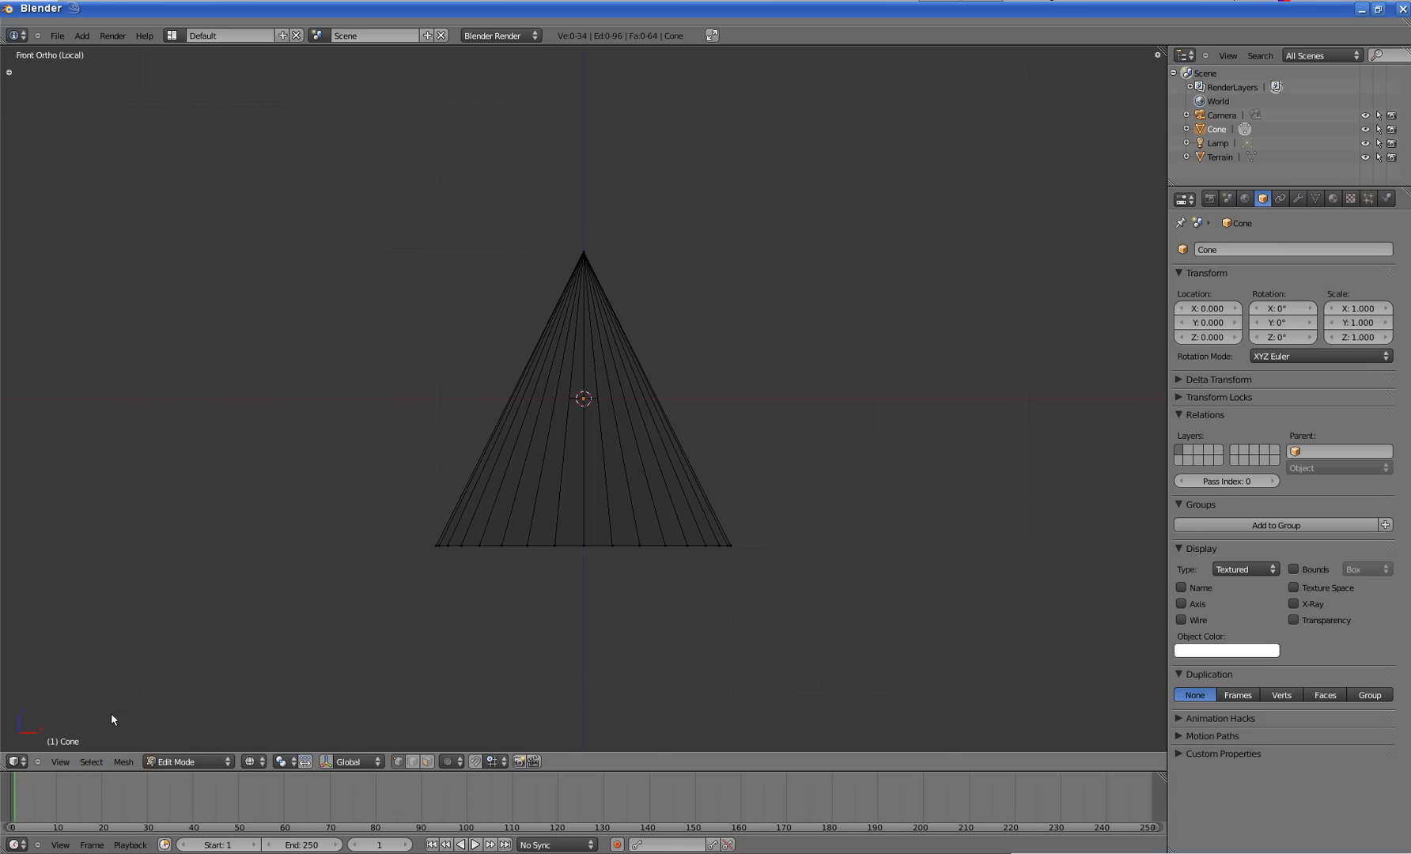
click(253, 761)
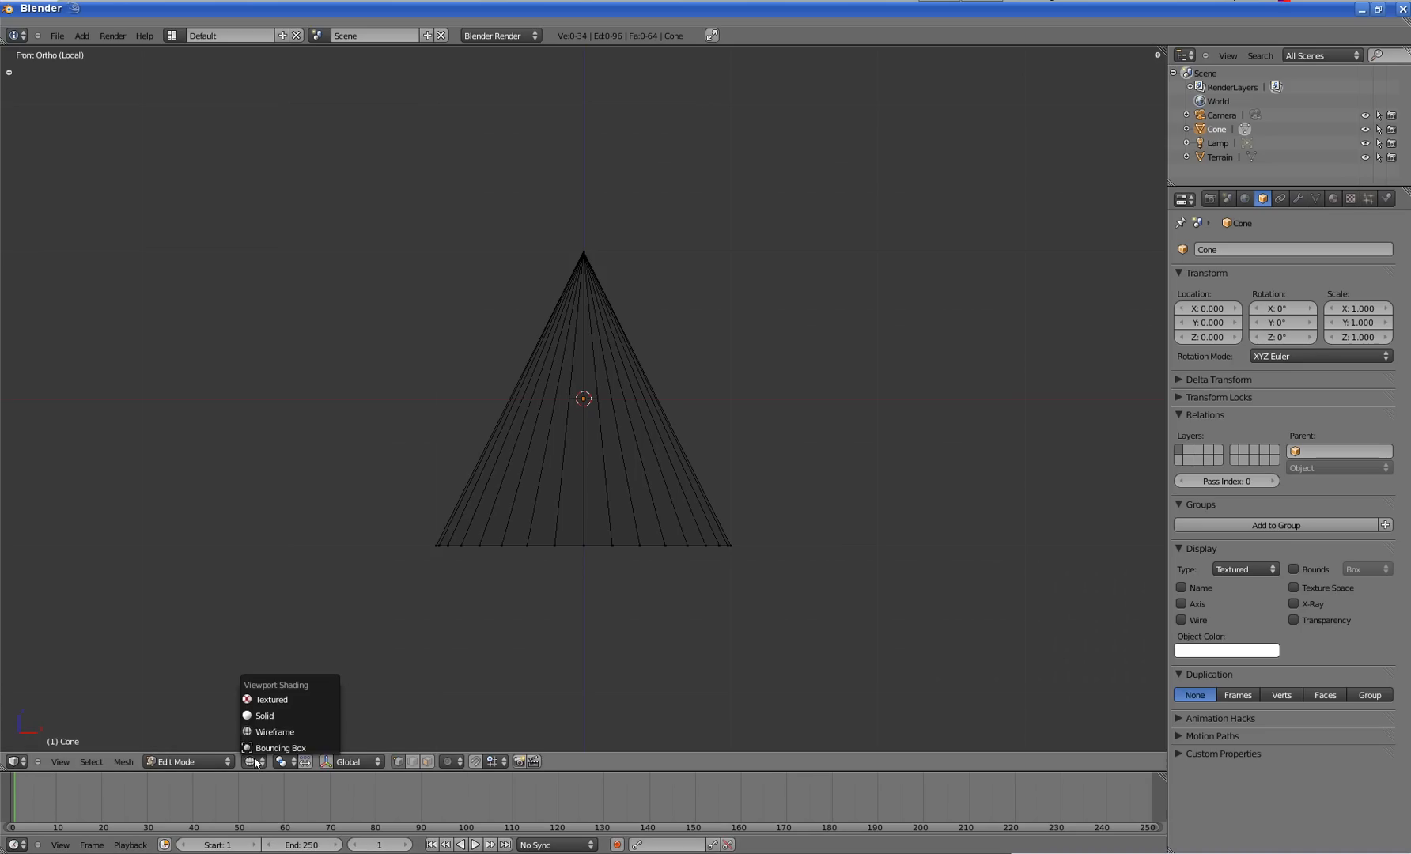
click(276, 715)
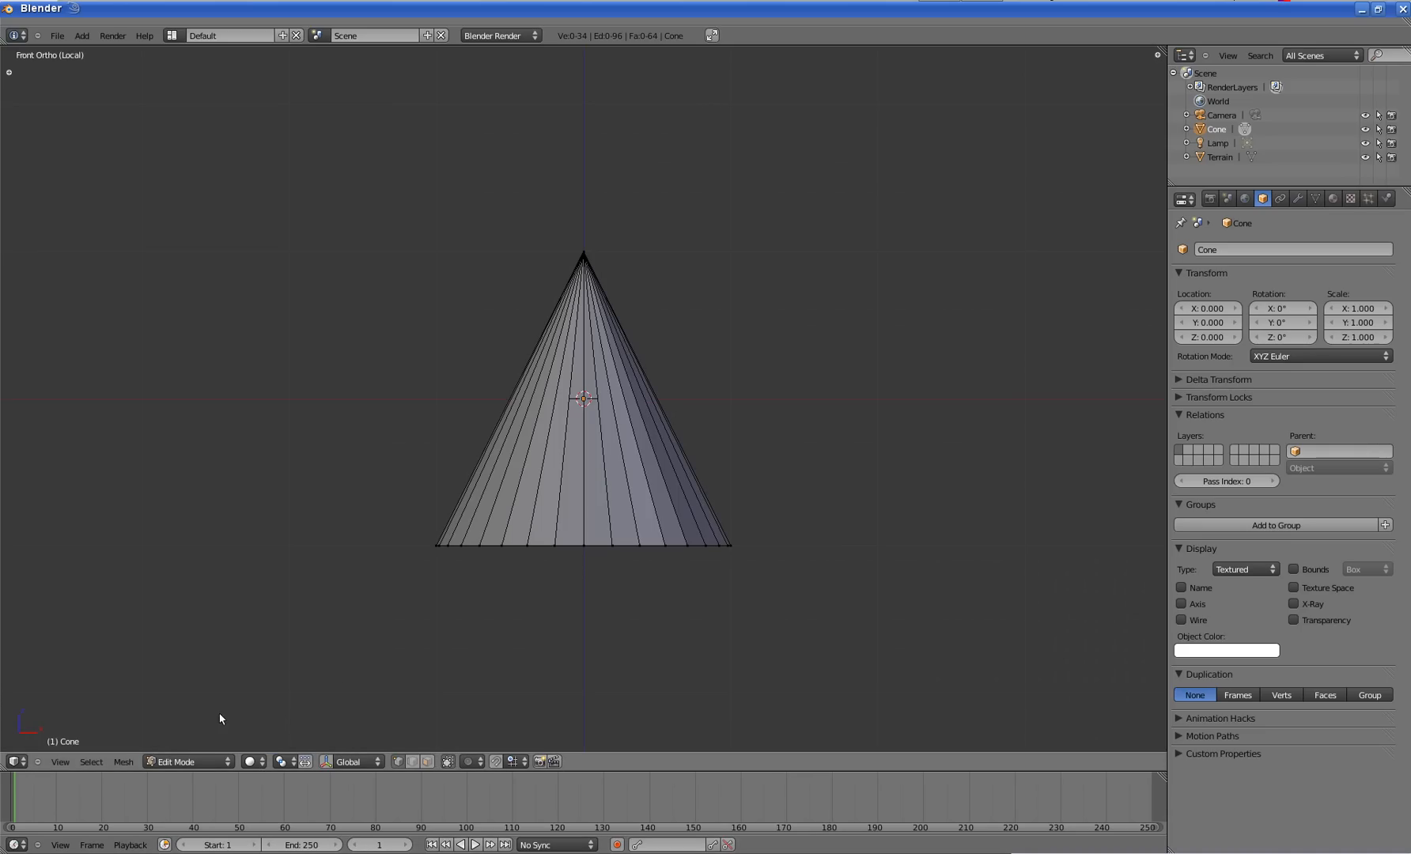
- Border-select part of the cone in Solid shading, inspect the selection from other angles, and return to the front view
click(92, 762)
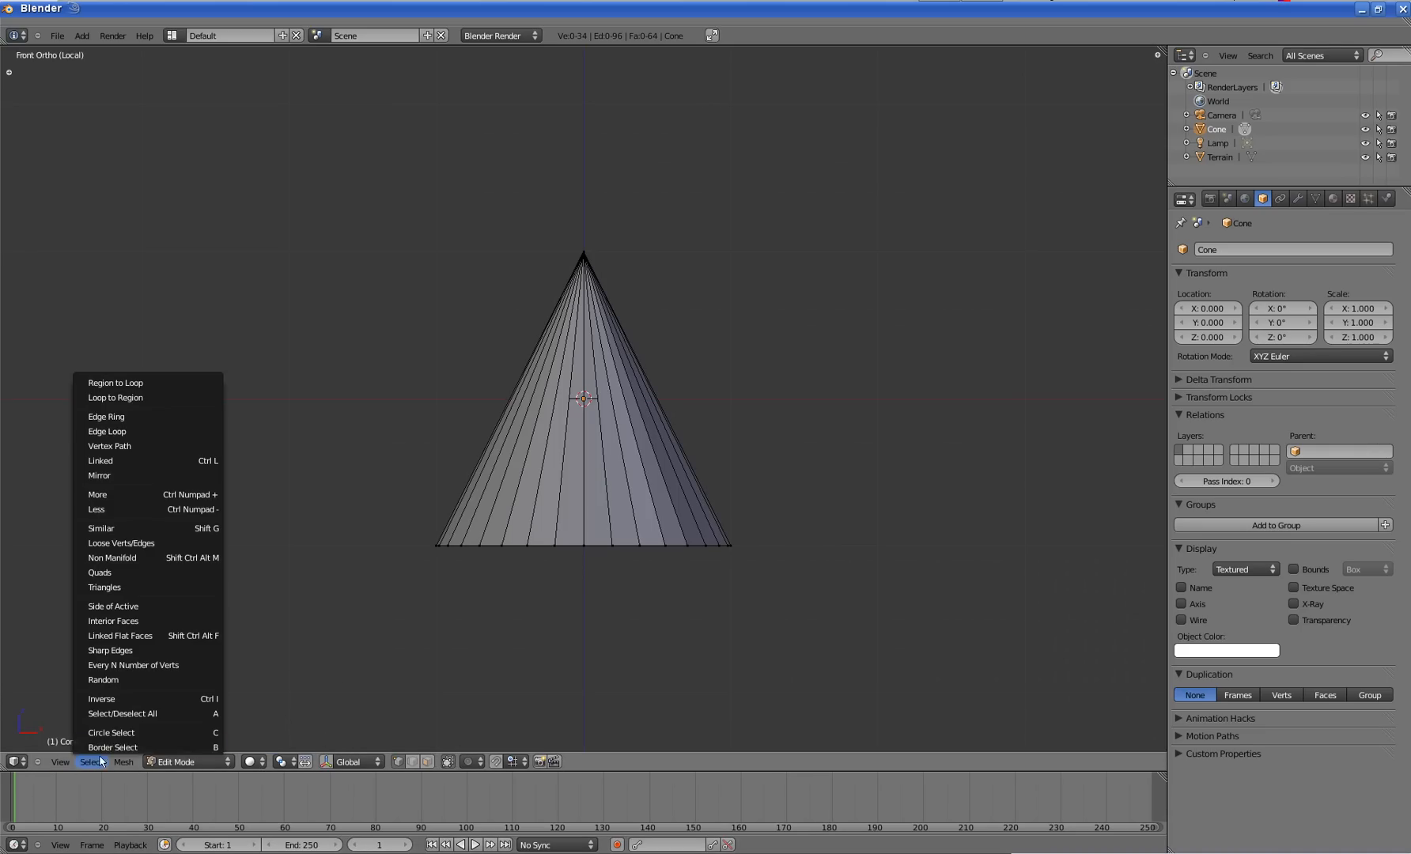
click(123, 748)
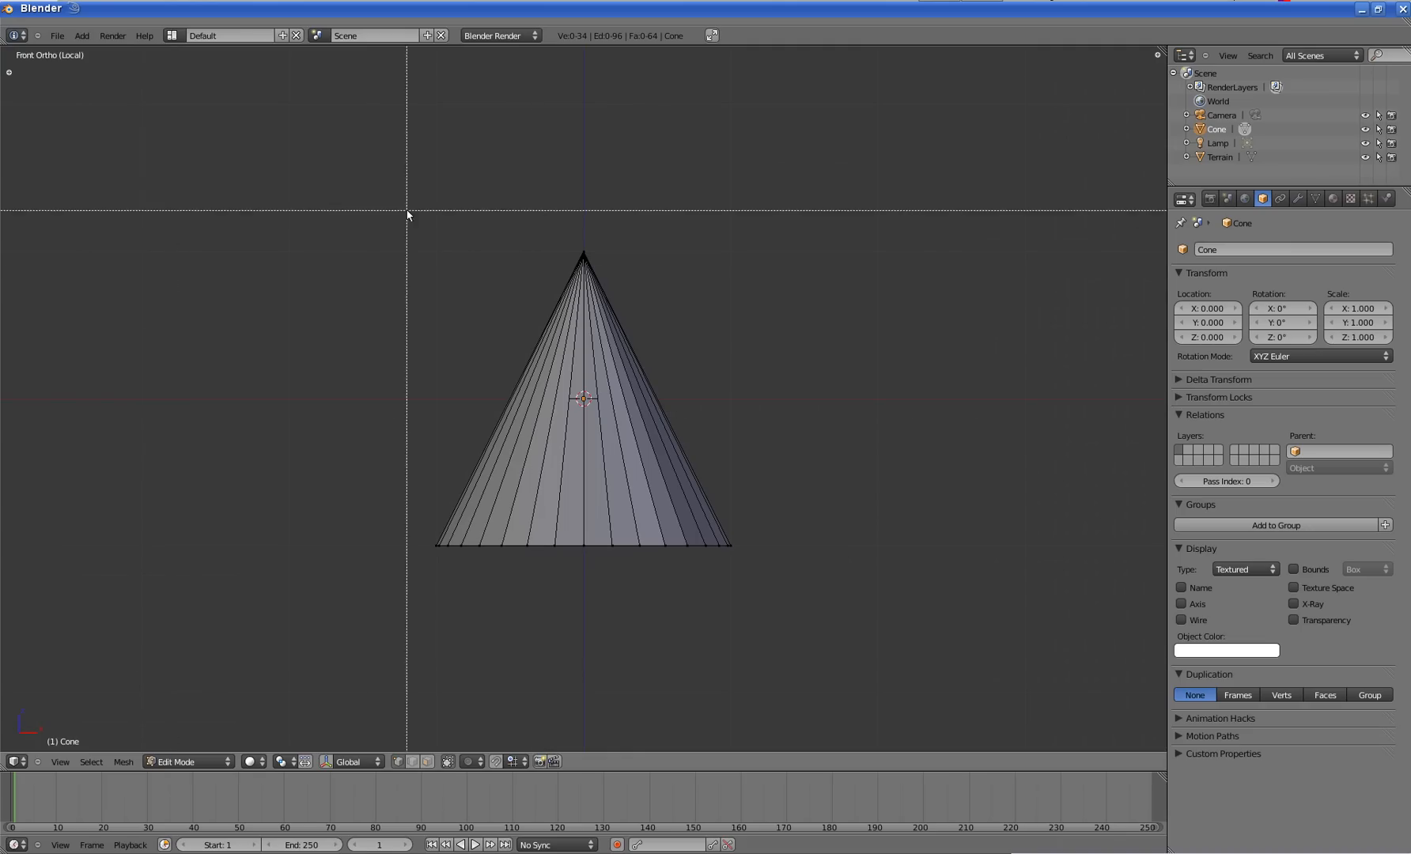
drag(359, 193, 641, 599)
middle_drag(624, 332, 824, 429)
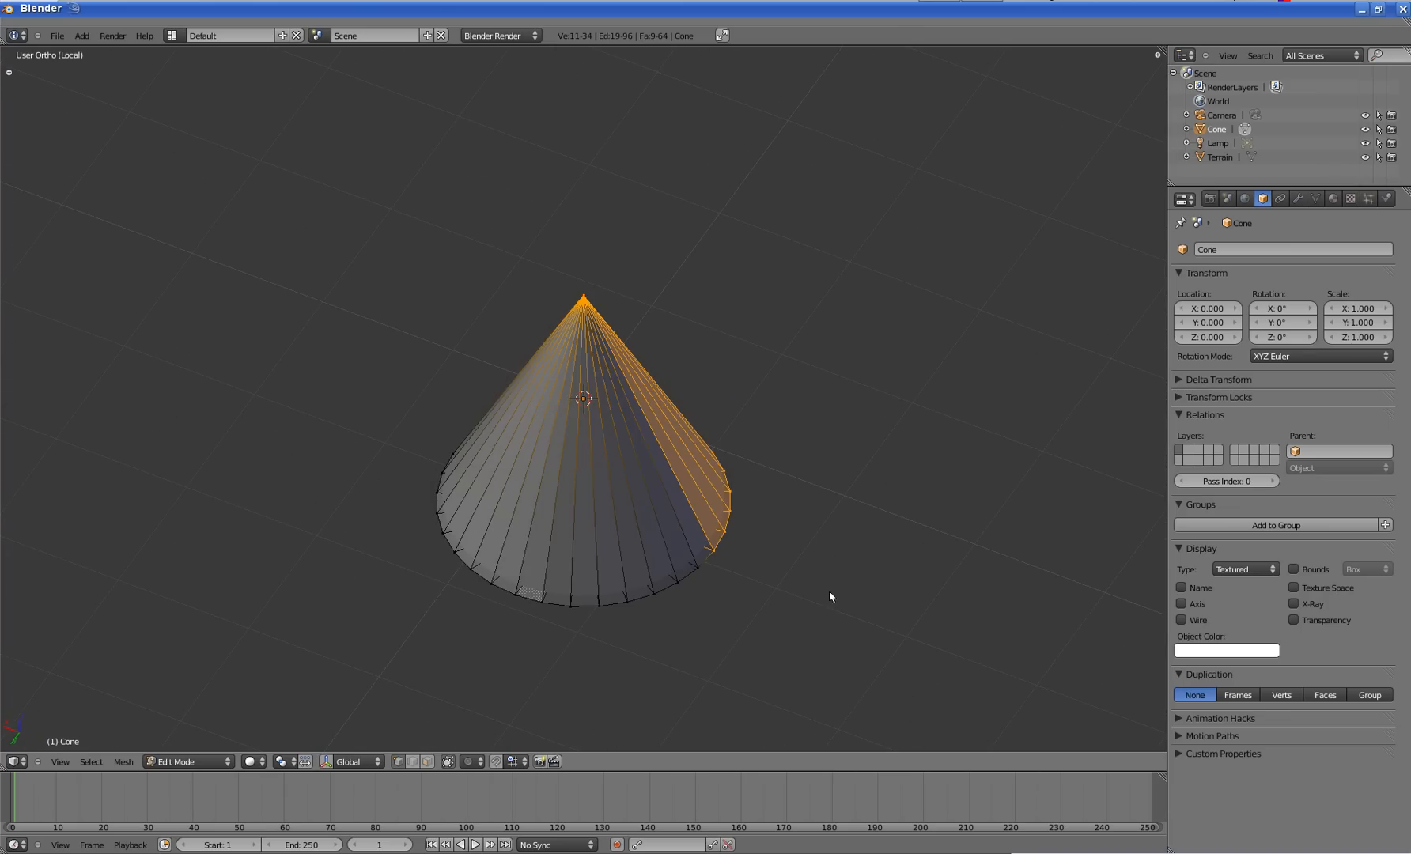
middle_drag(743, 583, 457, 519)
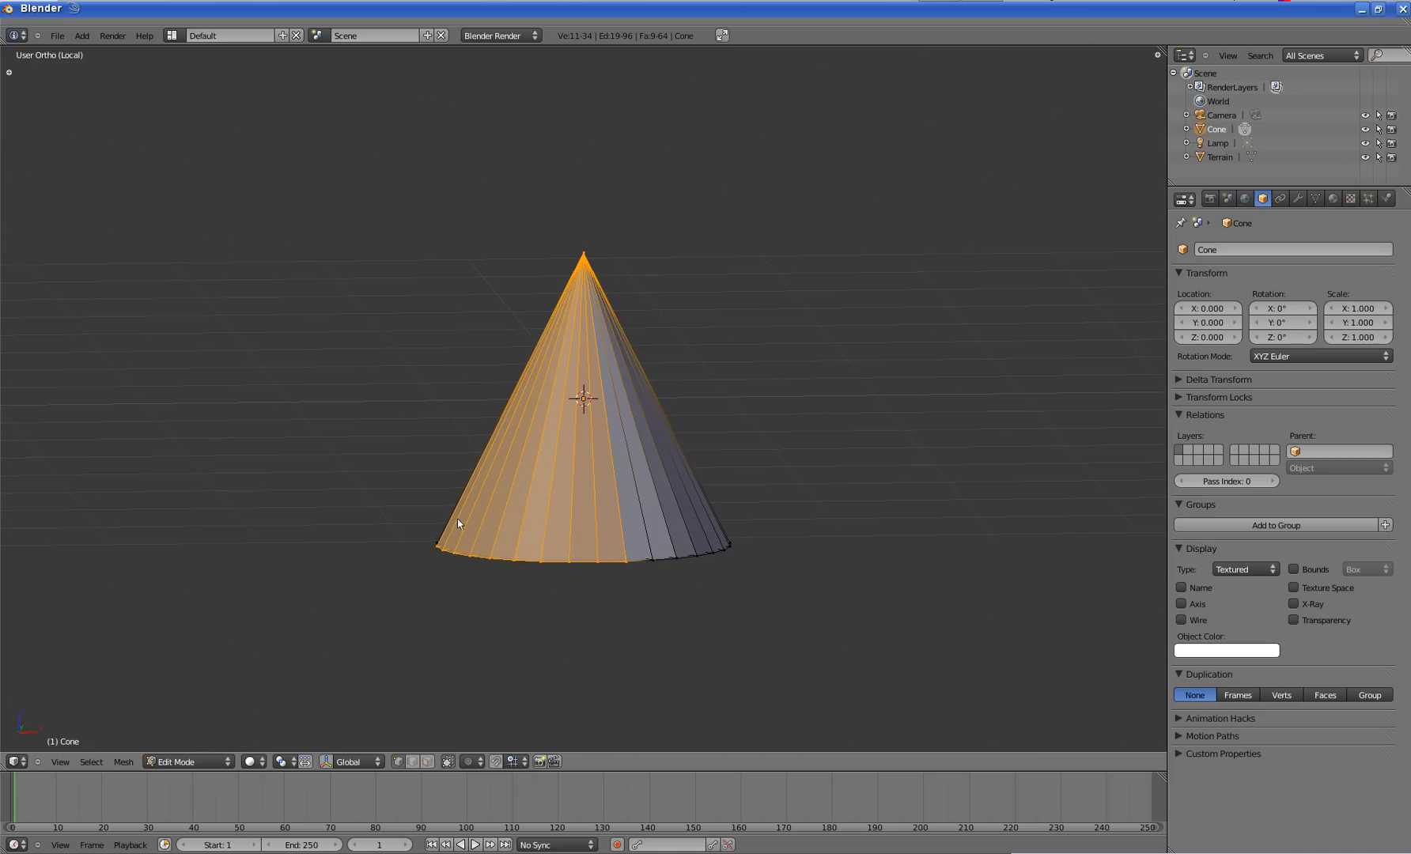
click(63, 763)
click(115, 672)
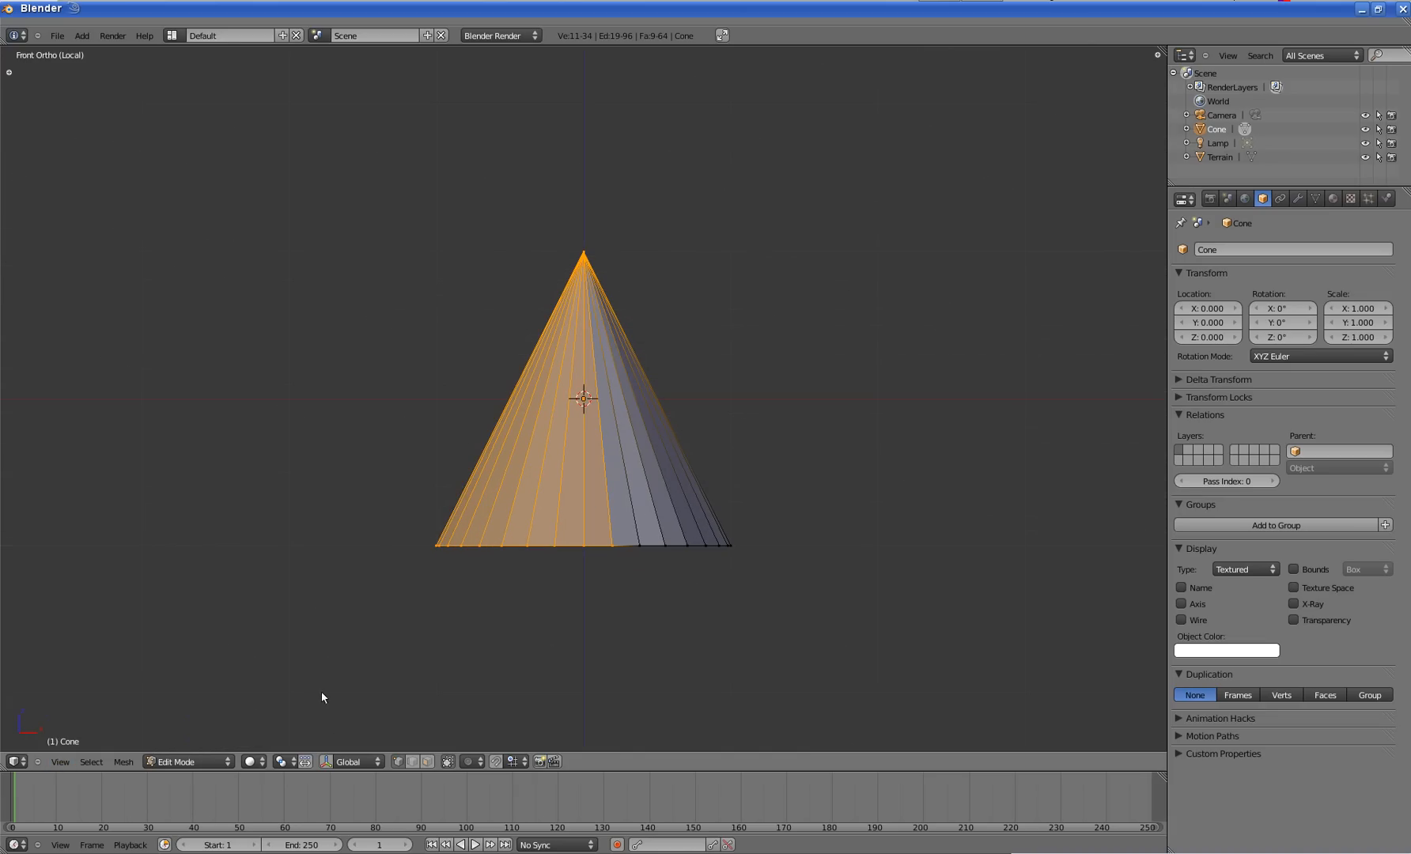
- Return to Wireframe shading, clear the partial selection, and border-select the entire cone
key(z)
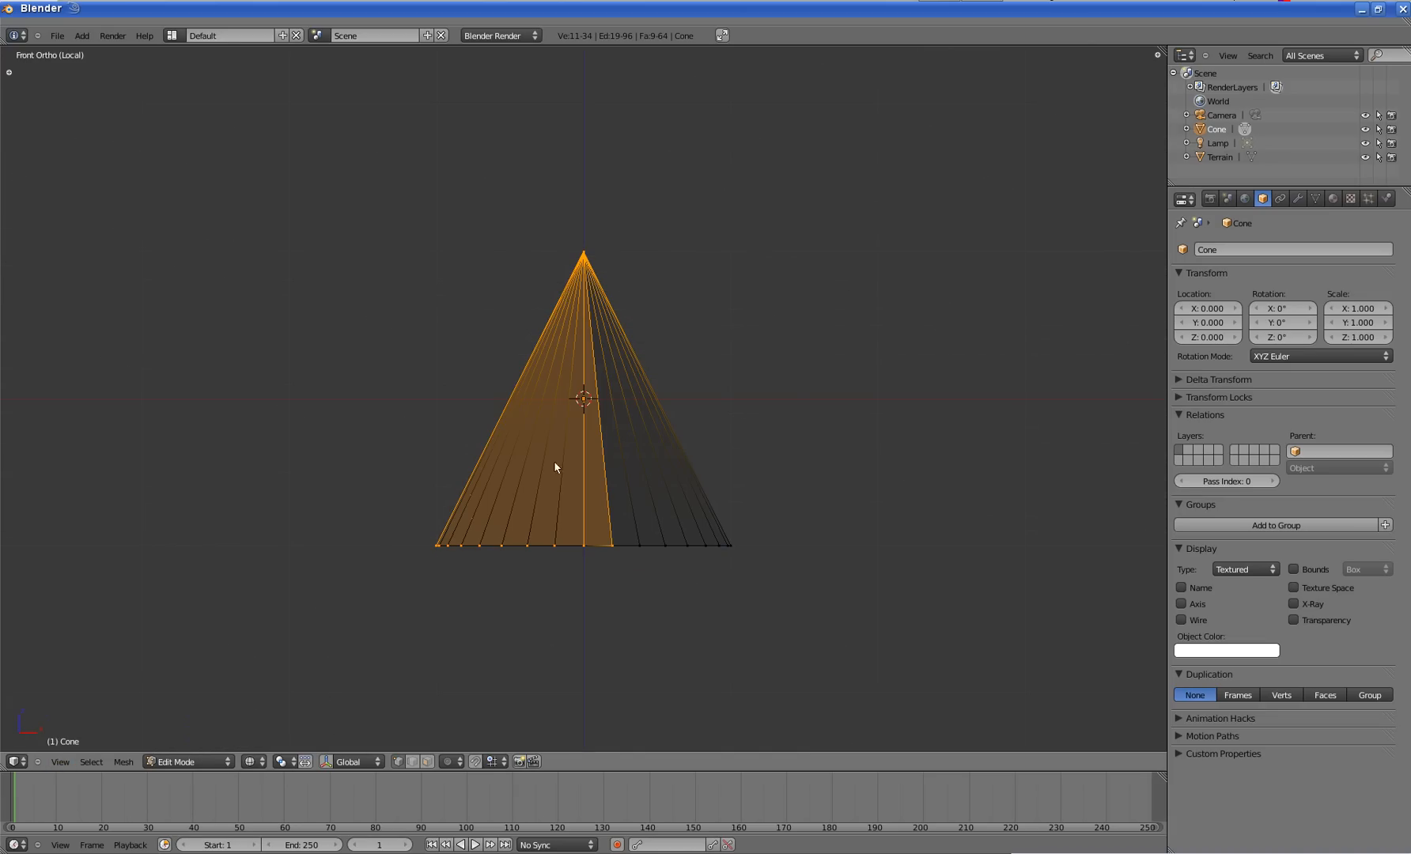
key(a)
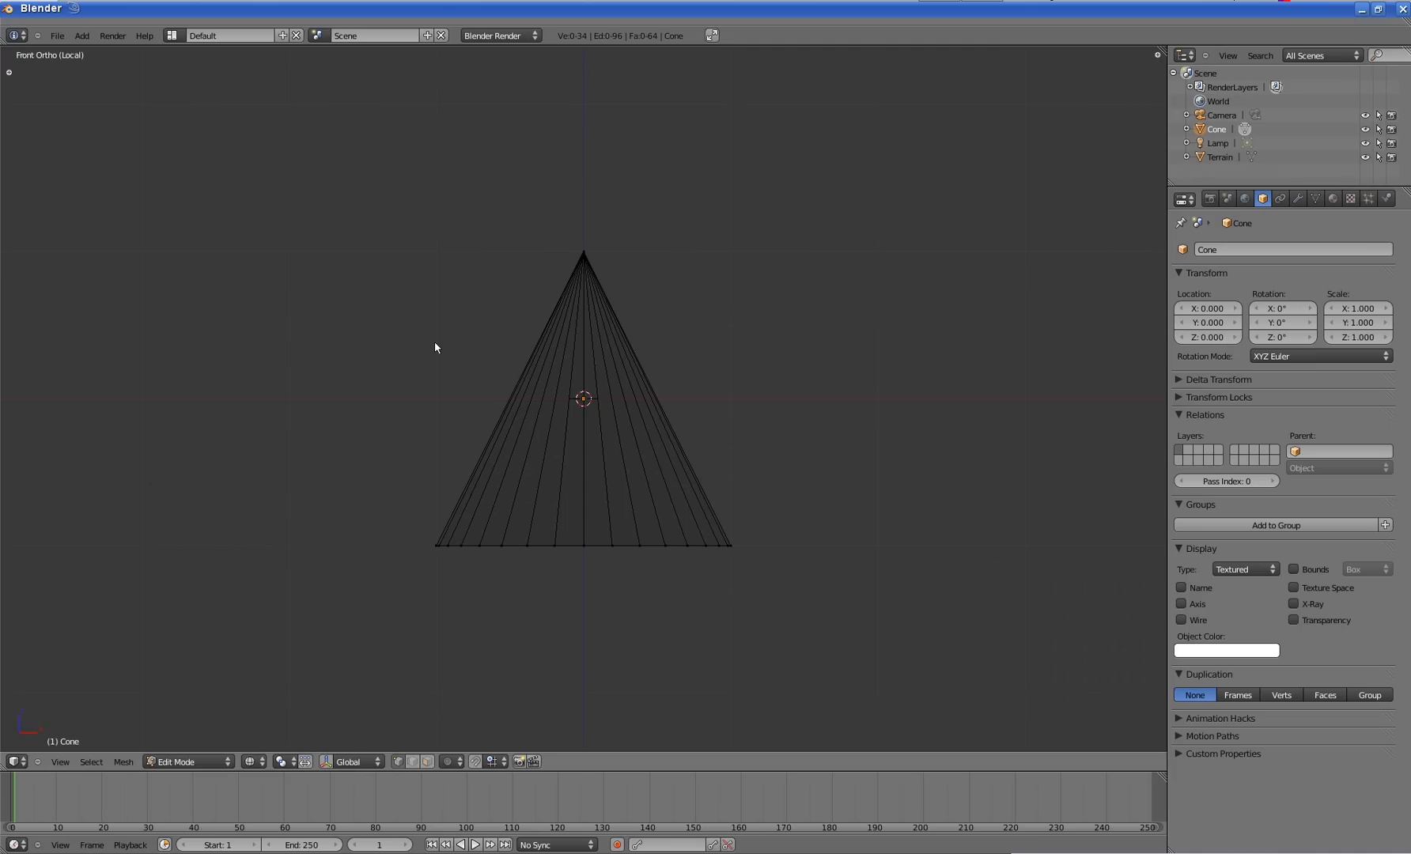
key(b)
drag(320, 154, 887, 655)
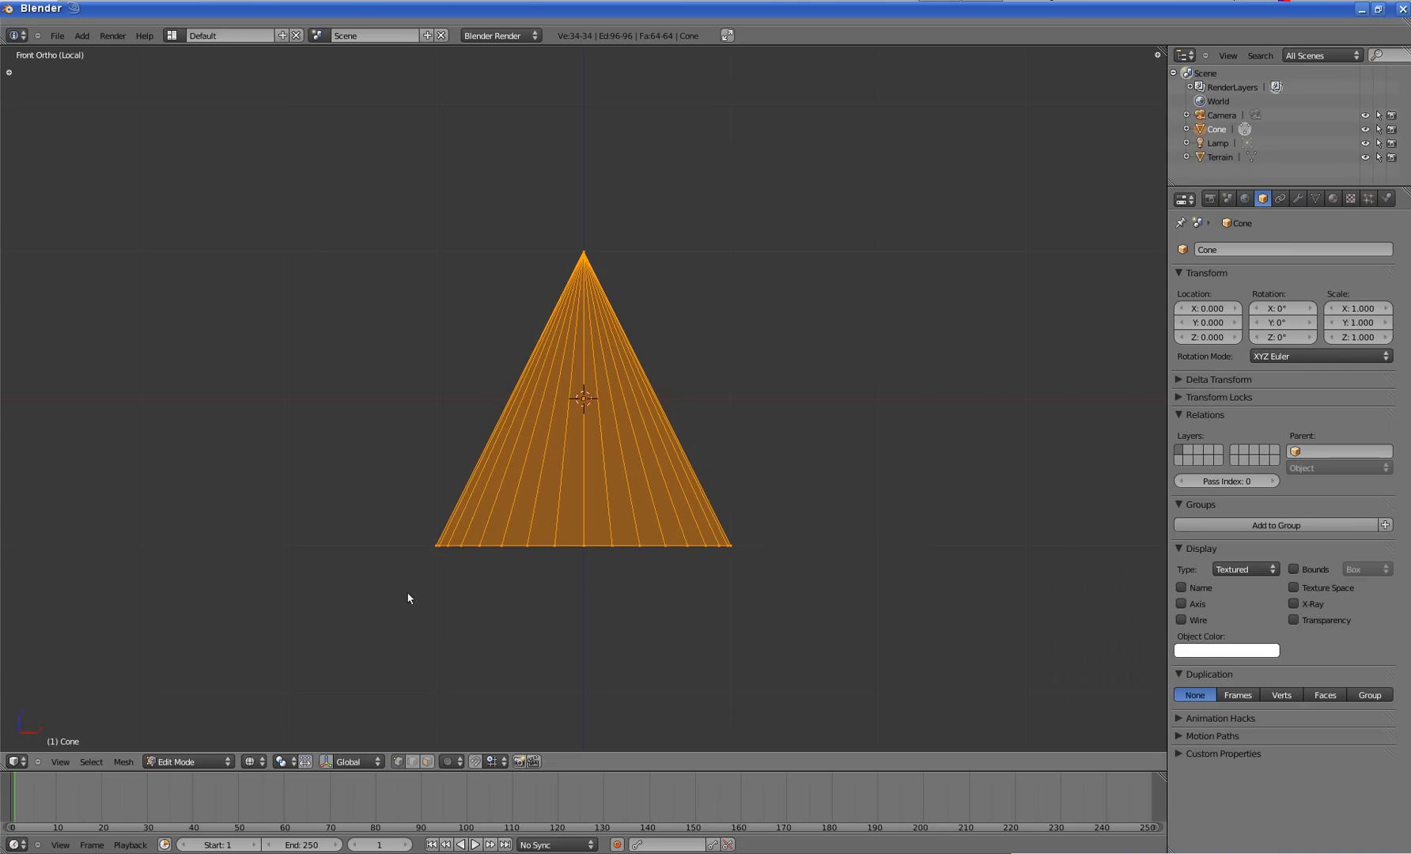
- Enable the 3D manipulator and move the whole cone mesh up along Z until its base is just above the object origin
click(326, 761)
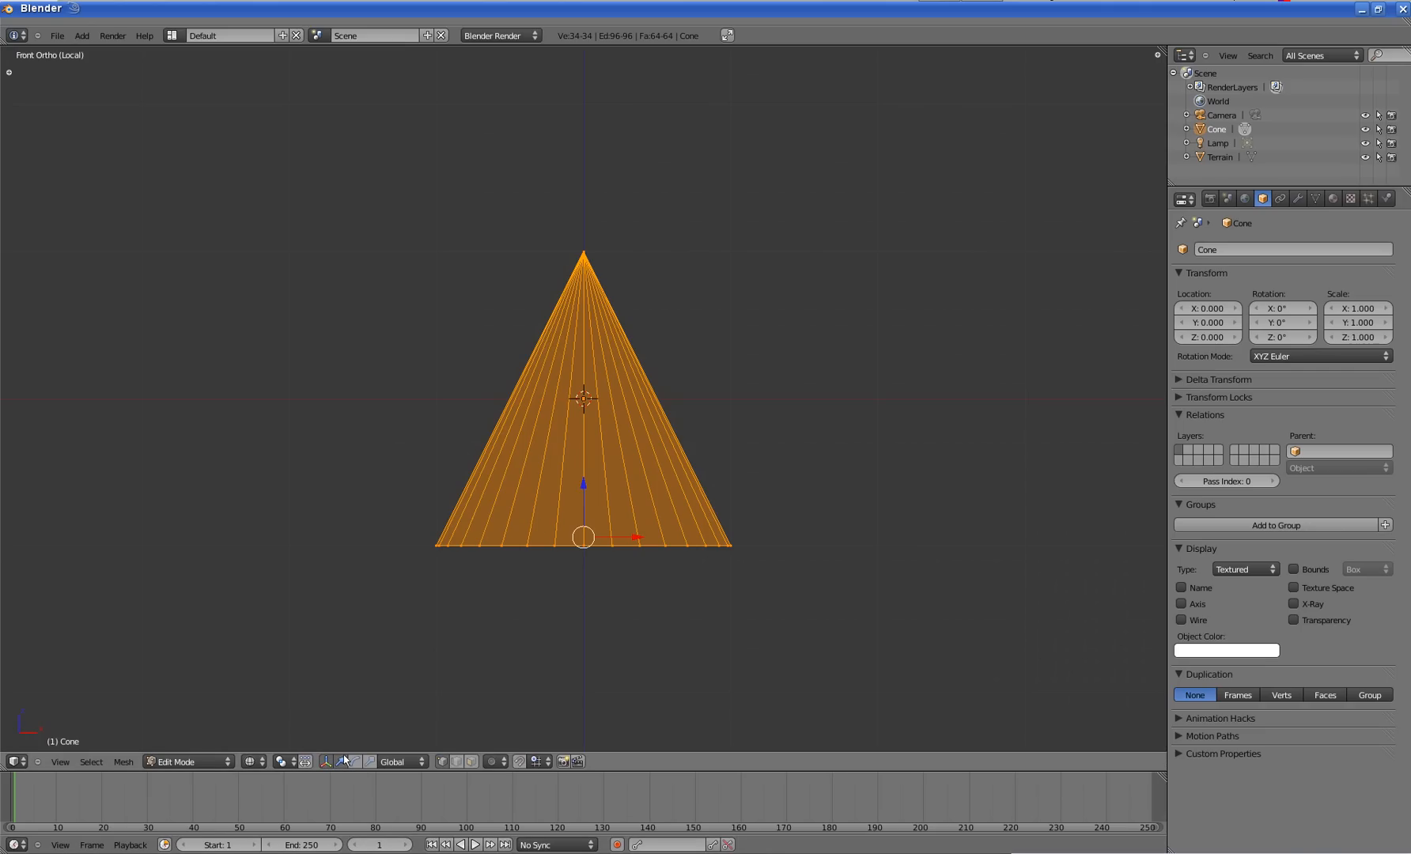
scroll(586, 437, up, 4)
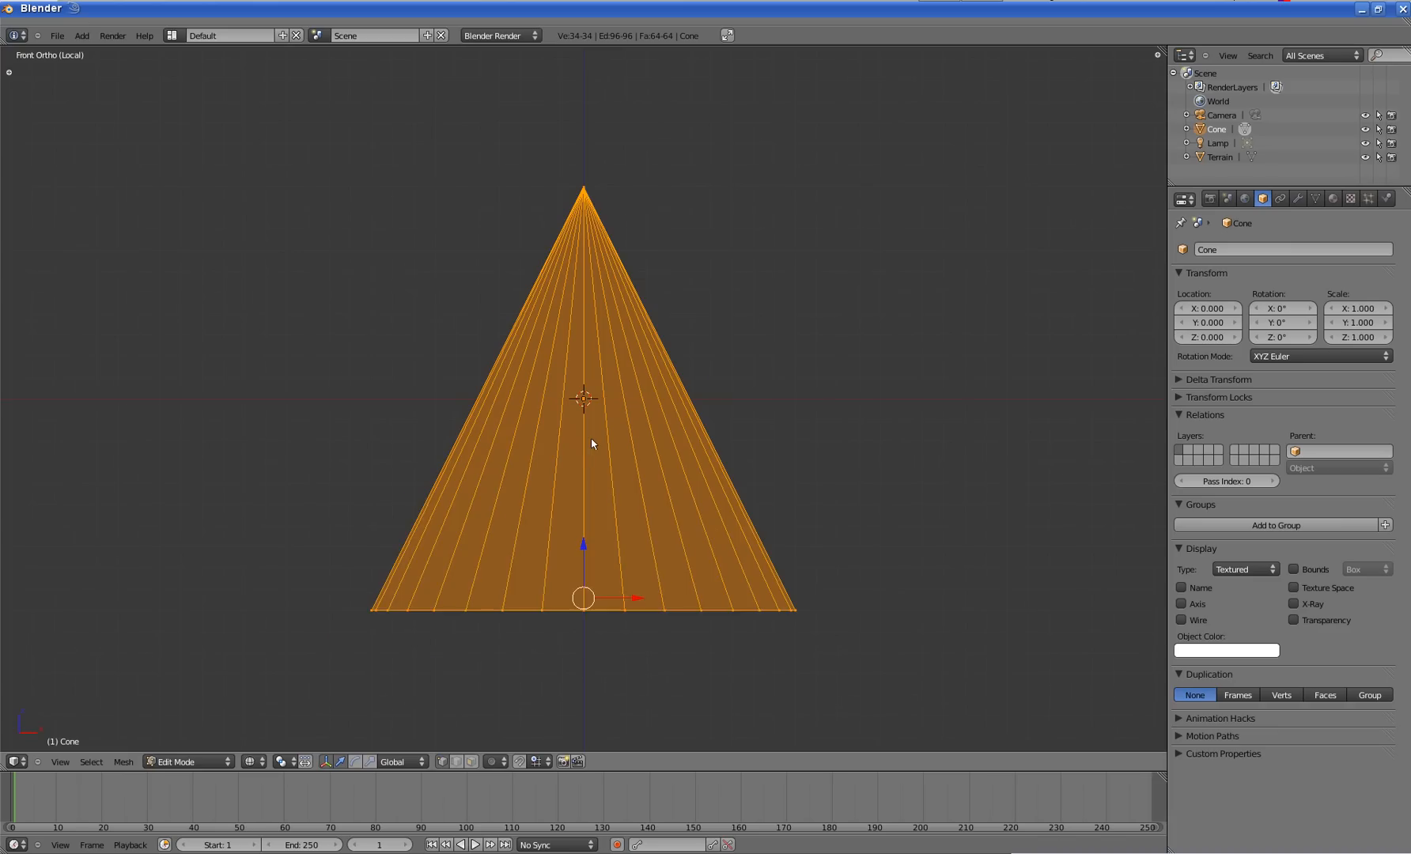
scroll(784, 391, down, 2)
scroll(664, 392, down, 2)
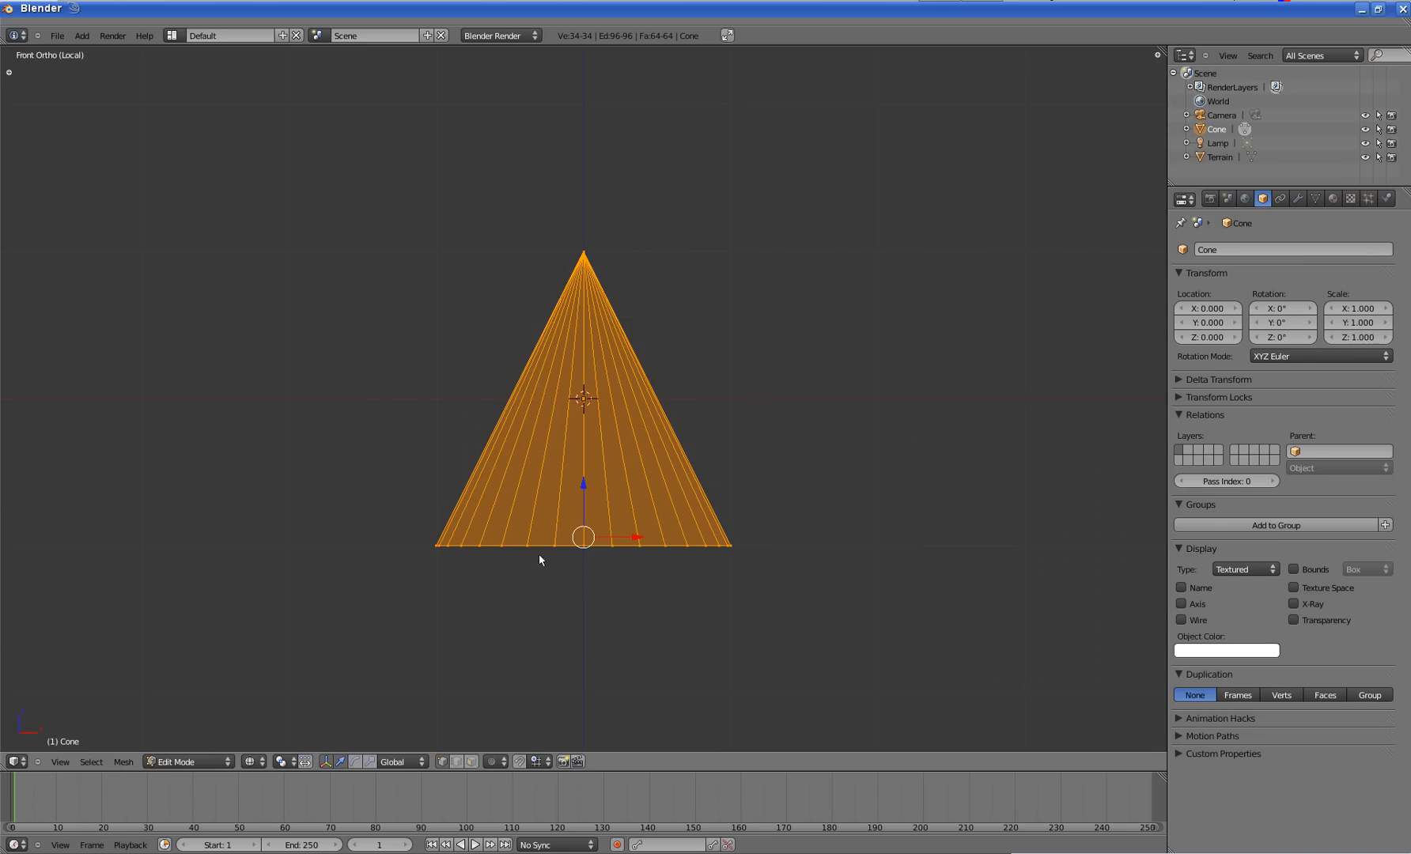
scroll(590, 484, up, 2)
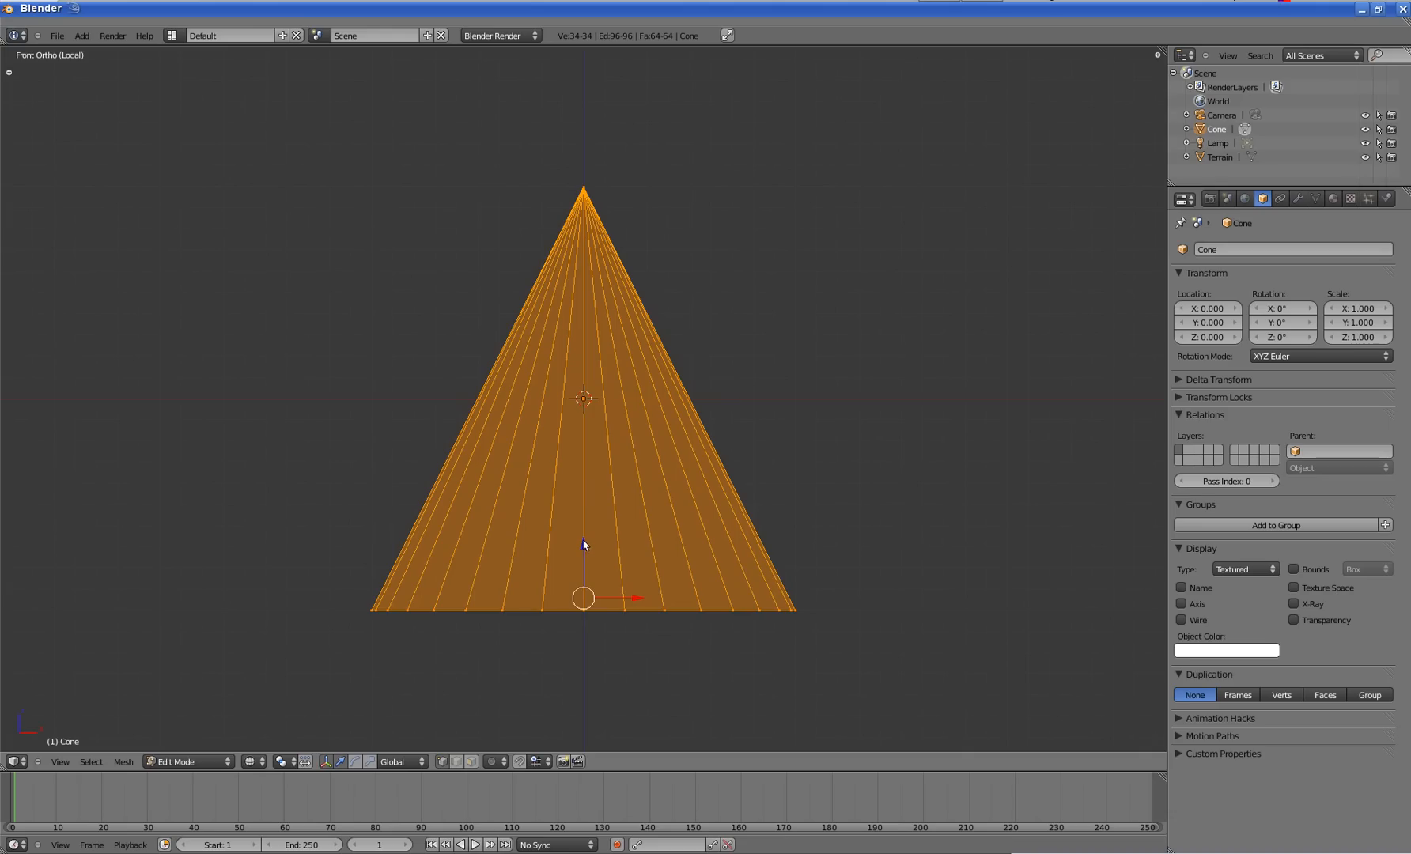
drag(588, 545, 589, 337)
- Lower the cone mesh along Z by about 0.007 to bring its base down to the object origin
scroll(639, 447, up, 10)
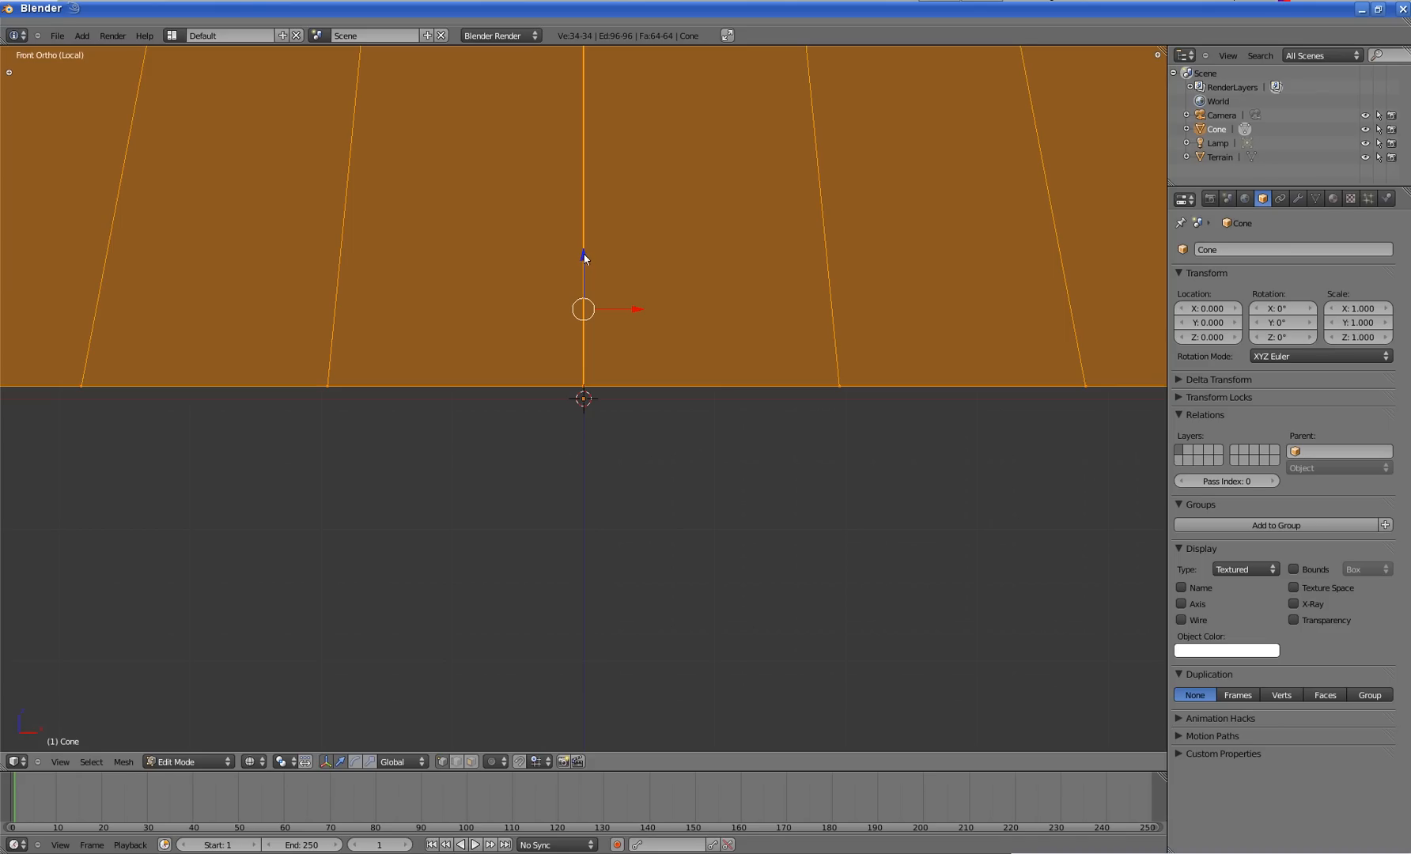
drag(585, 258, 607, 350)
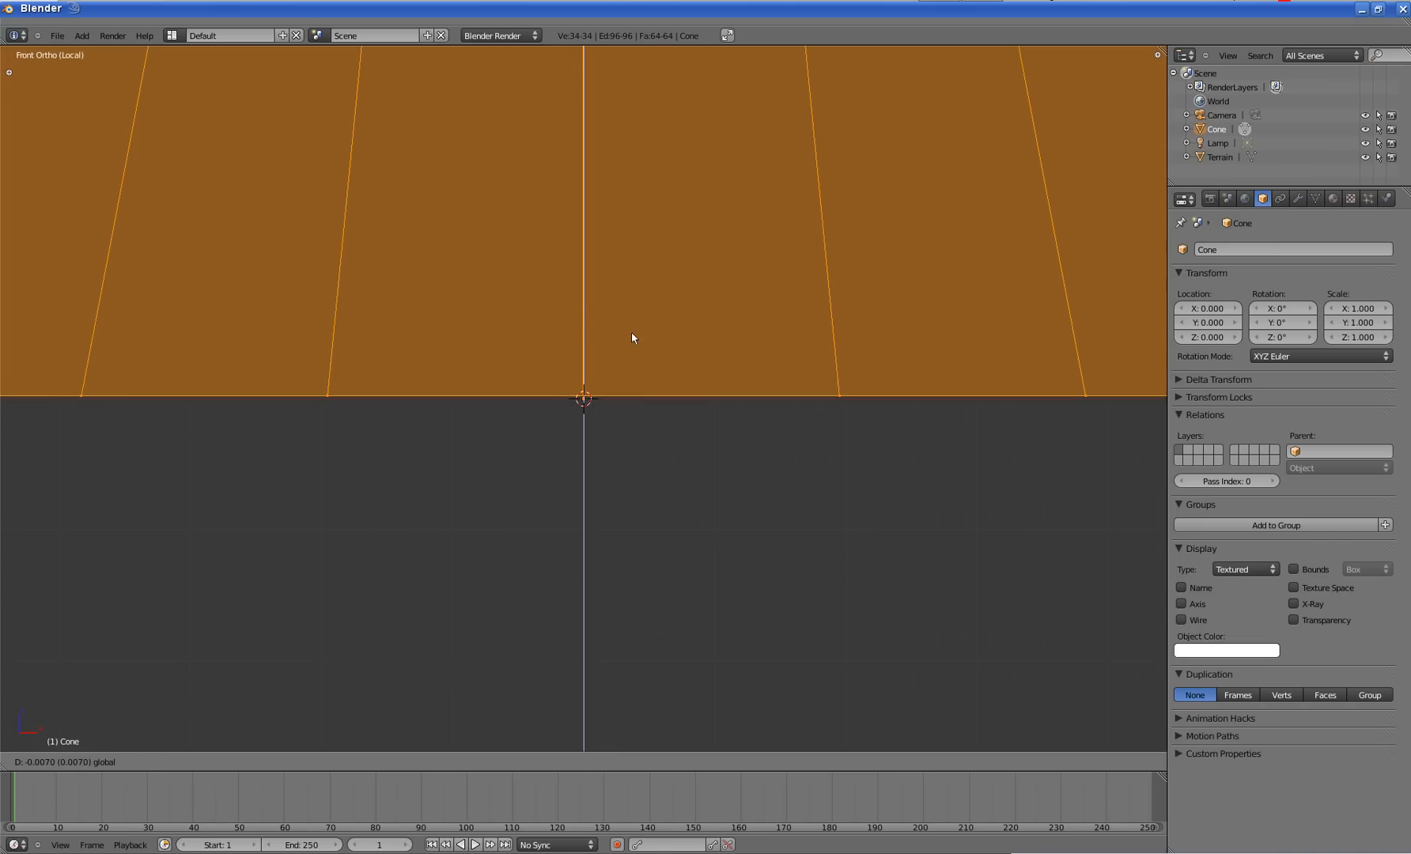
click(632, 338)
scroll(588, 436, up, 5)
scroll(605, 405, down, 17)
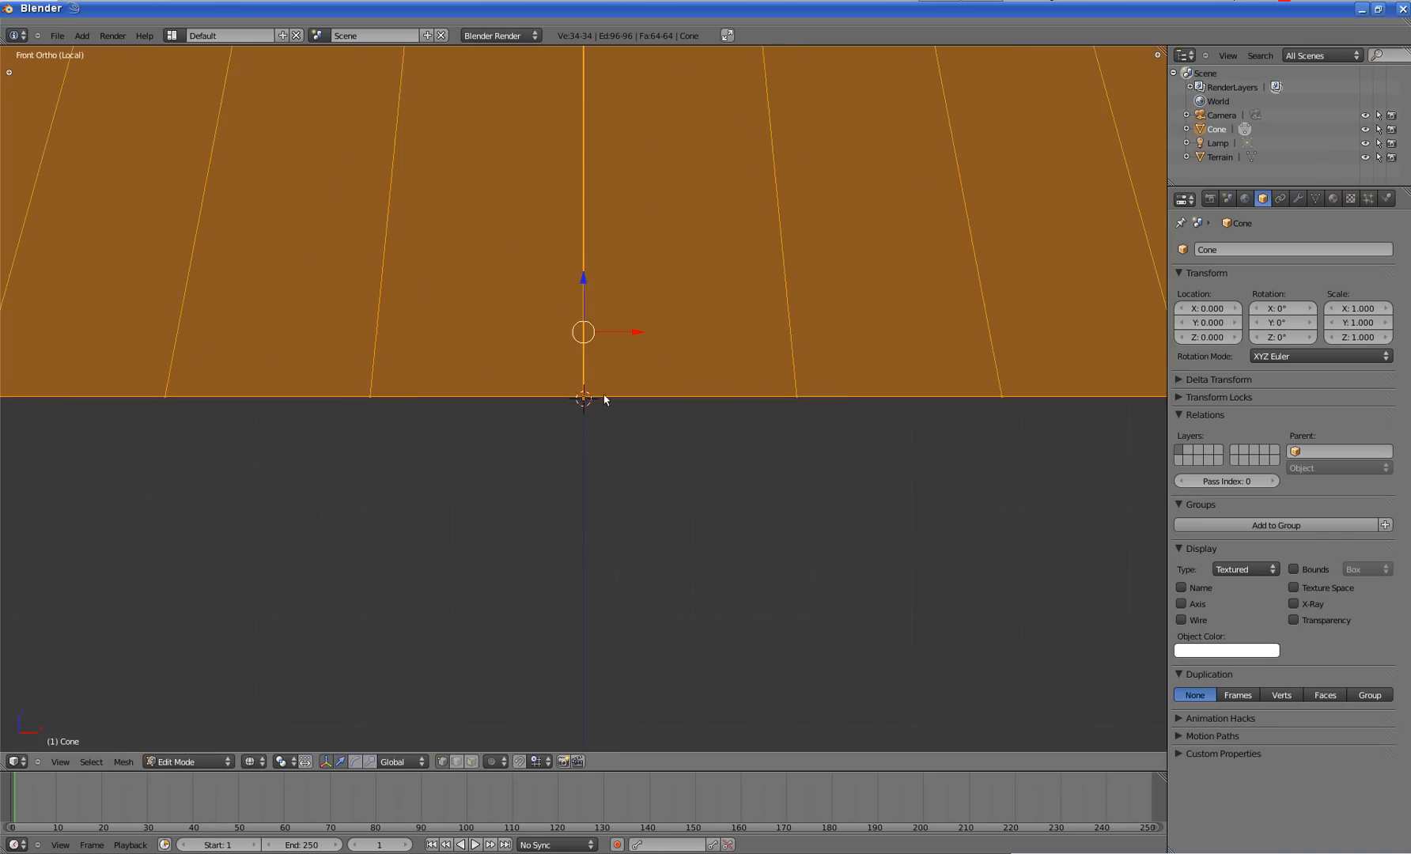
- Raise the cone mesh slightly along Z, placing its base just above the object origin
scroll(605, 415, up, 4)
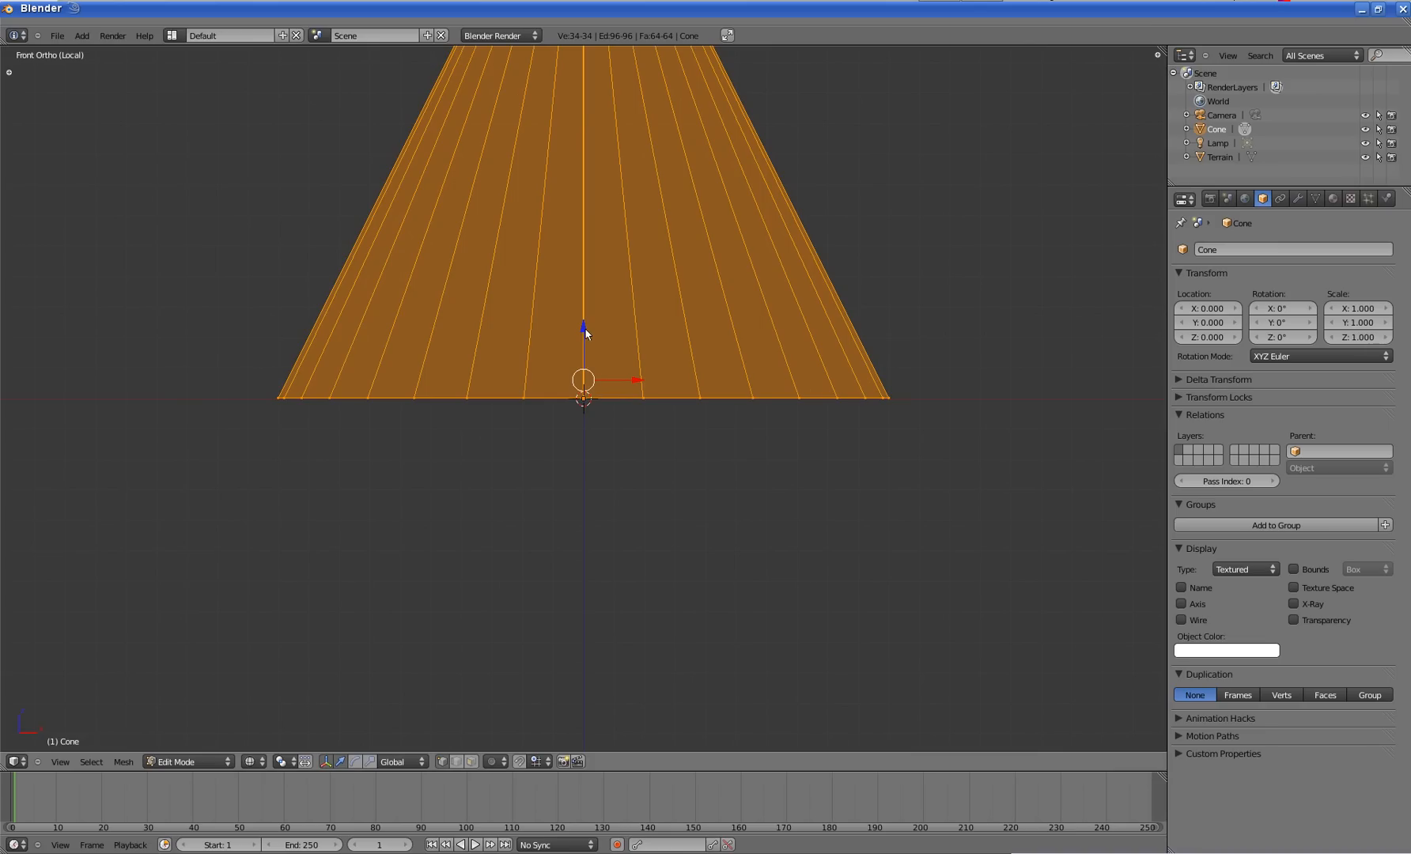
drag(583, 333, 636, 328)
scroll(650, 495, up, 5)
scroll(593, 397, up, 5)
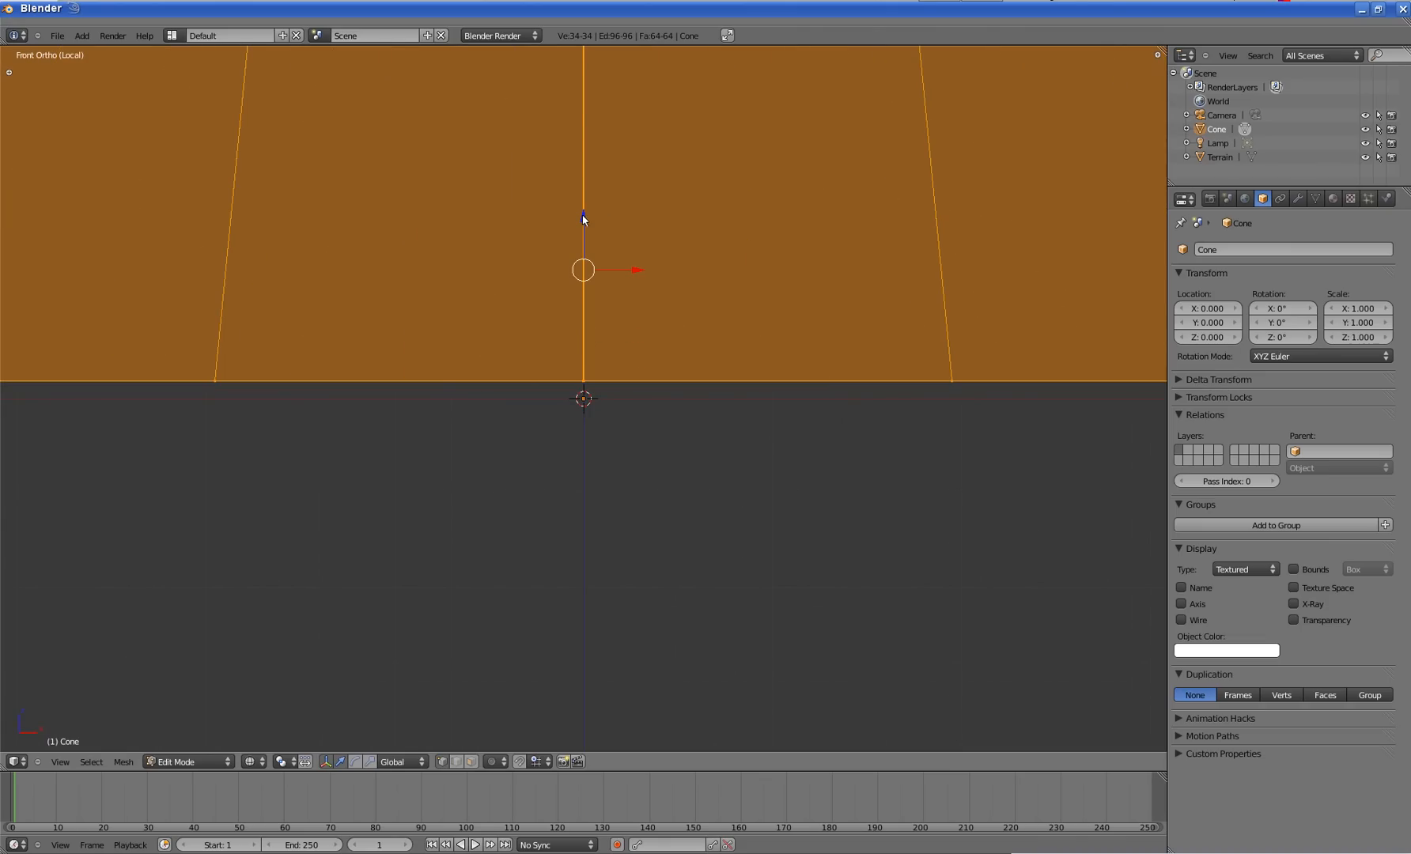
- Undo the stray mesh shift and lower the cone along Z until its base sits exactly on the object origin
shift+drag(583, 215, 584, 238)
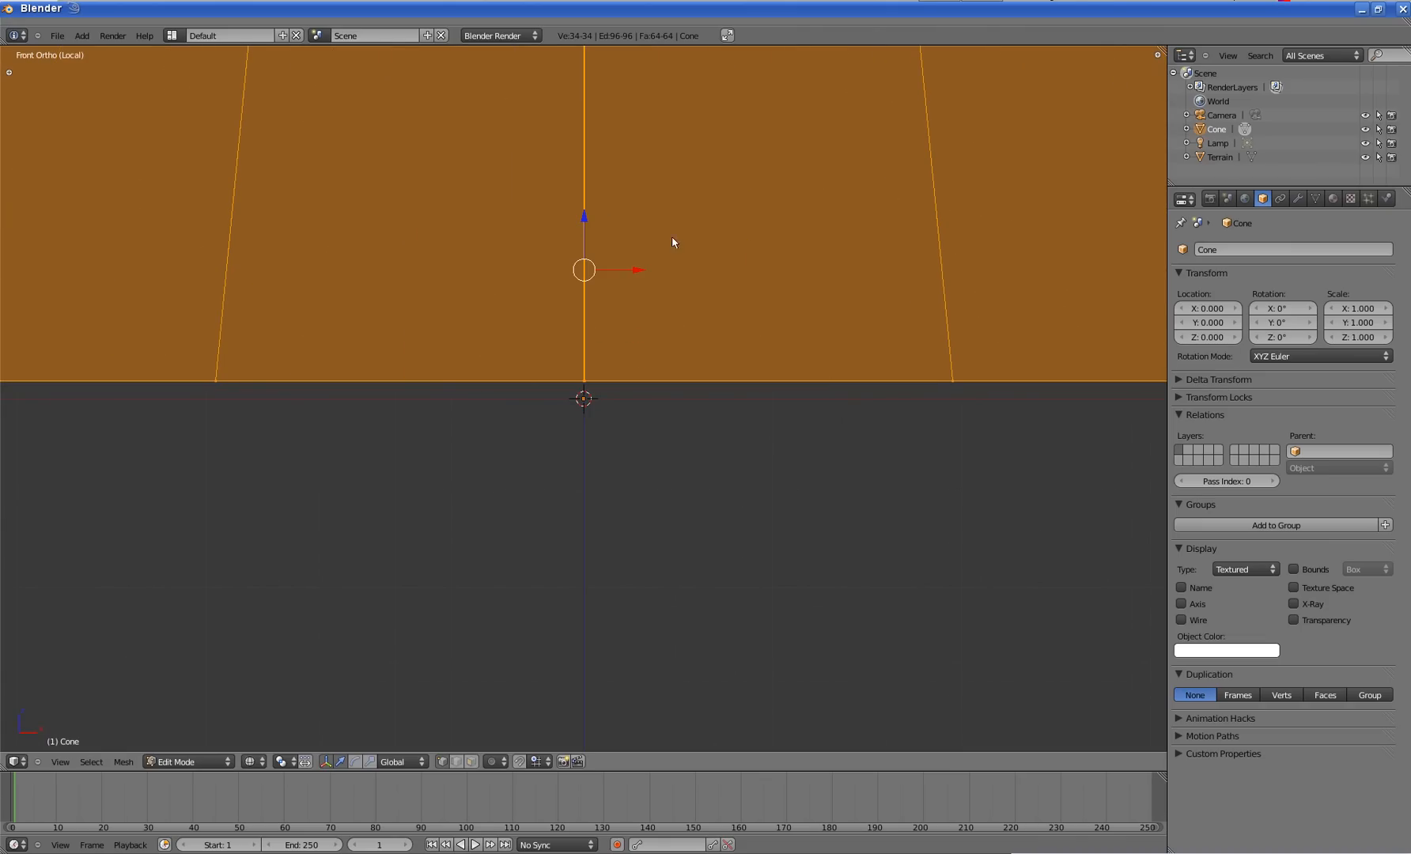
key(ctrl+z)
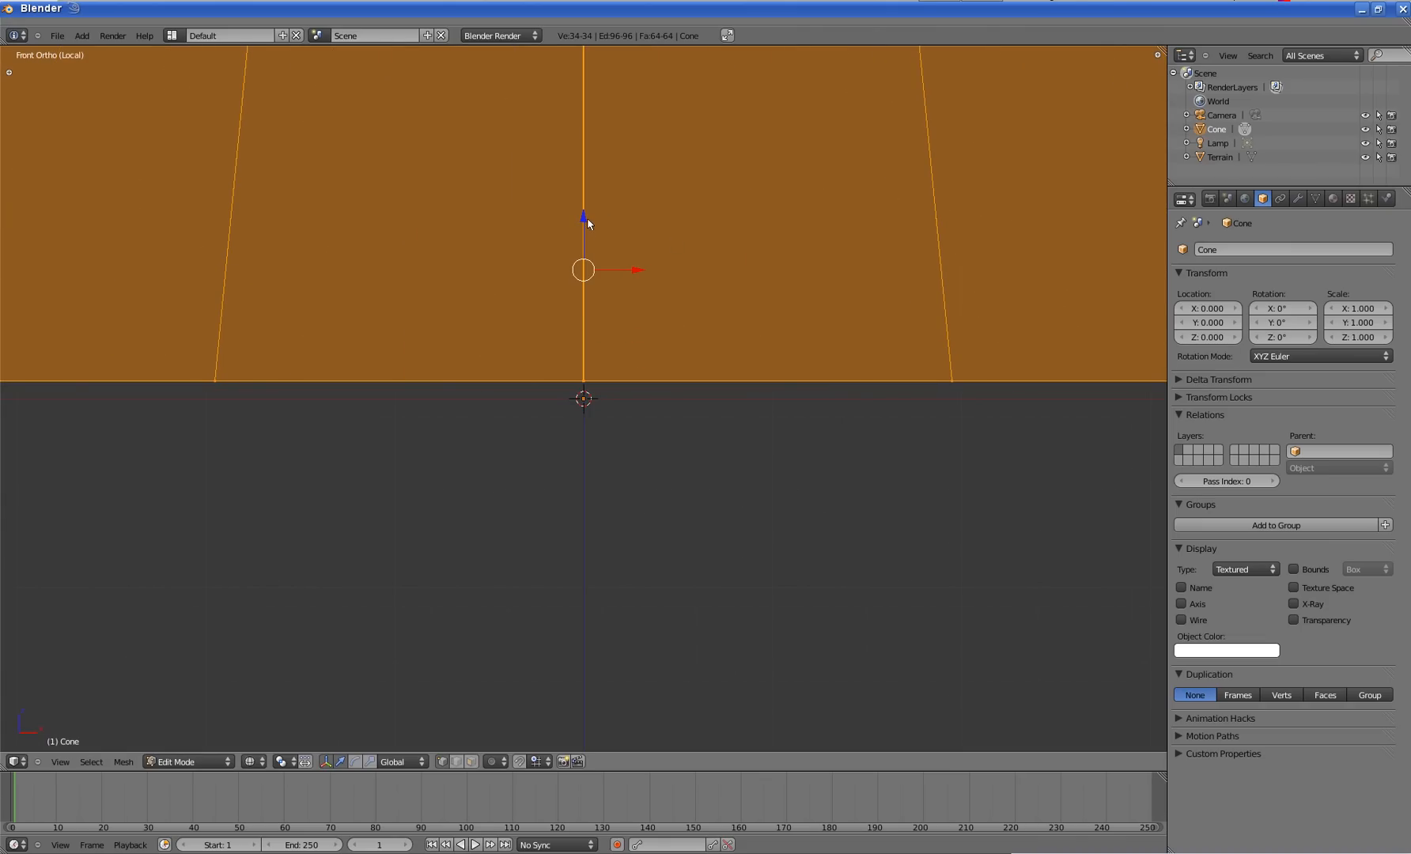
drag(584, 221, 597, 257)
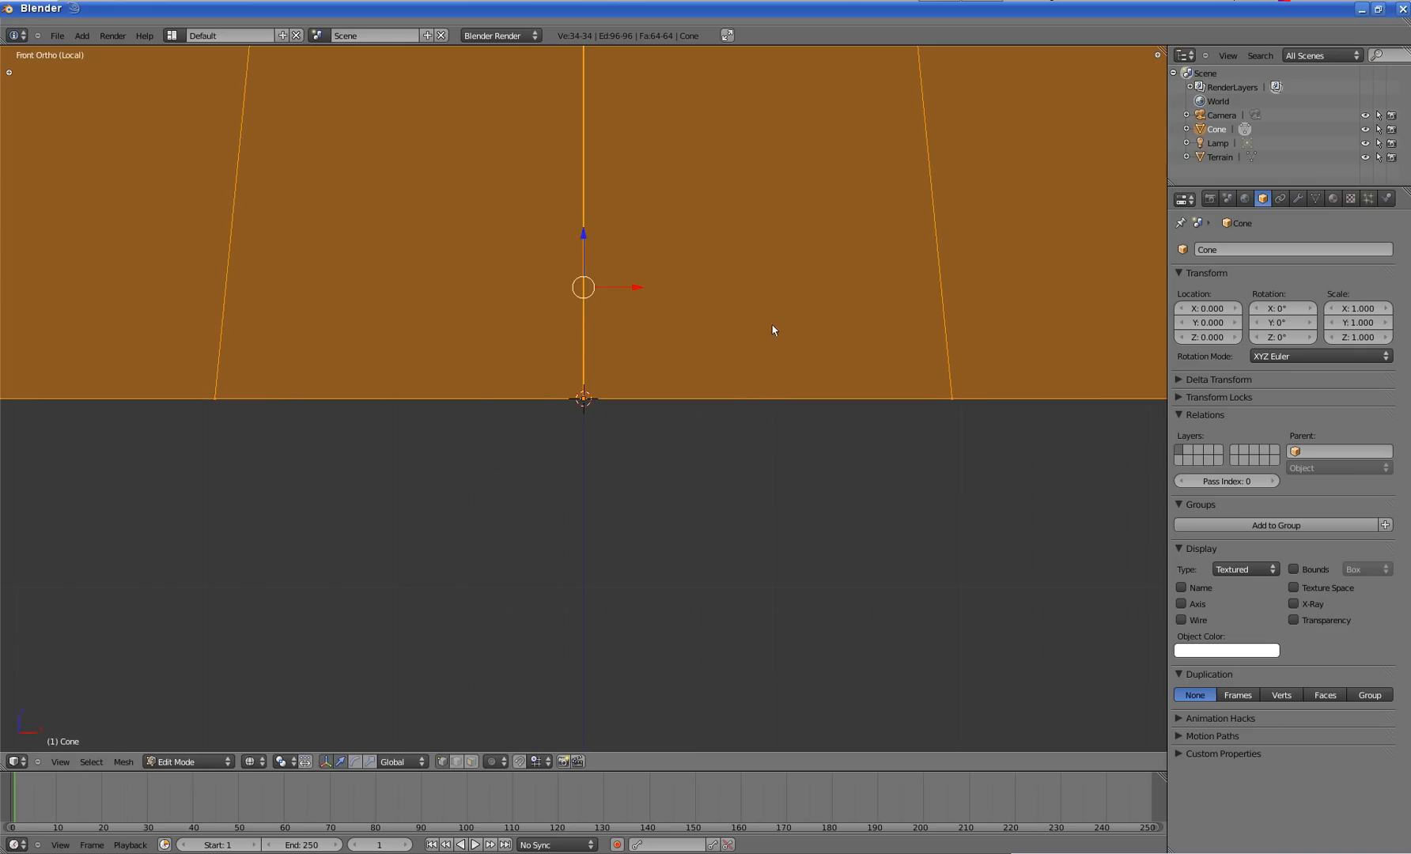
scroll(759, 332, down, 5)
scroll(696, 332, up, 3)
scroll(664, 348, down, 4)
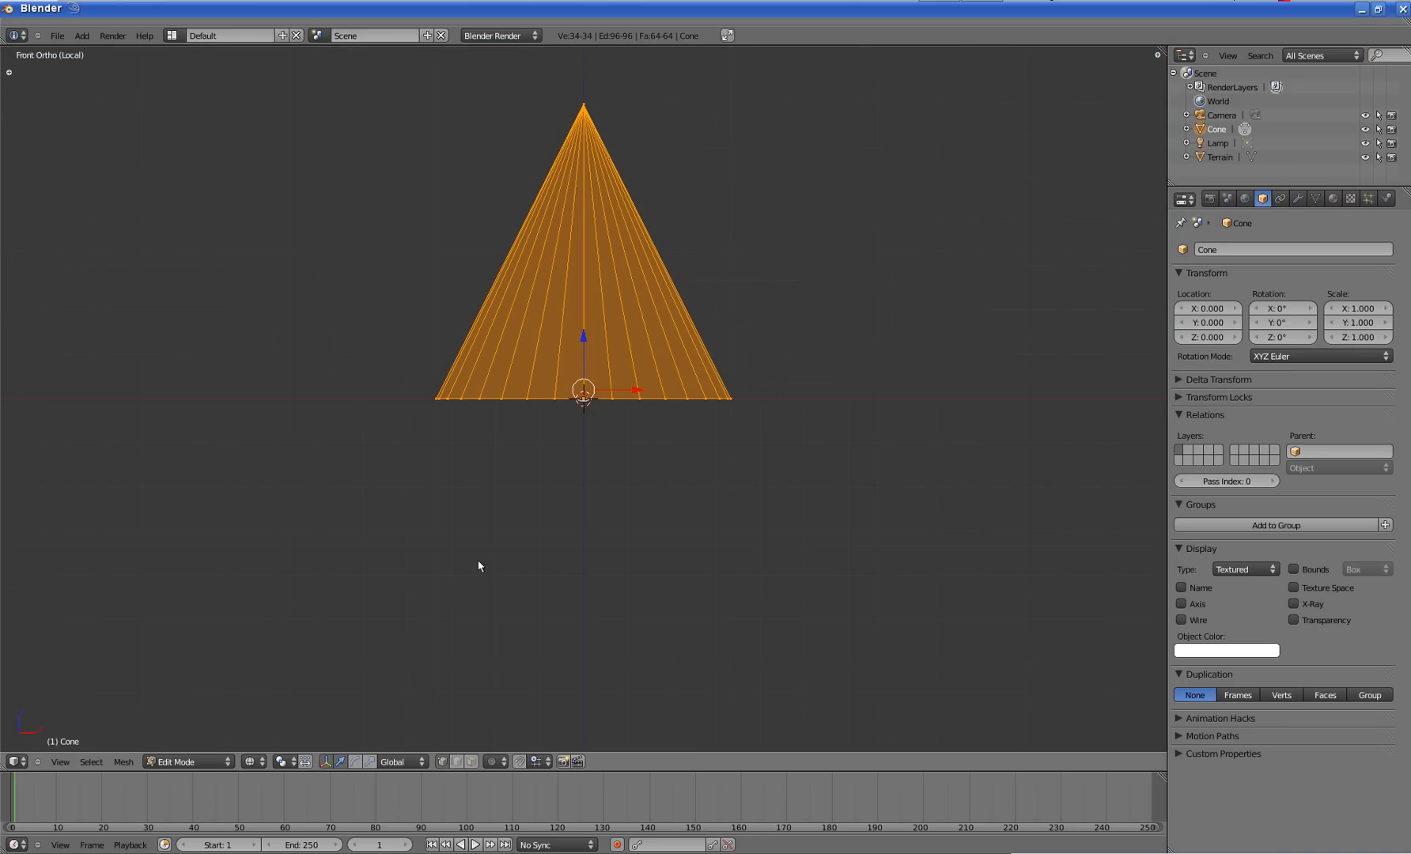
- Put the cone back into Object Mode and set the viewport shading to Solid
click(189, 762)
click(183, 745)
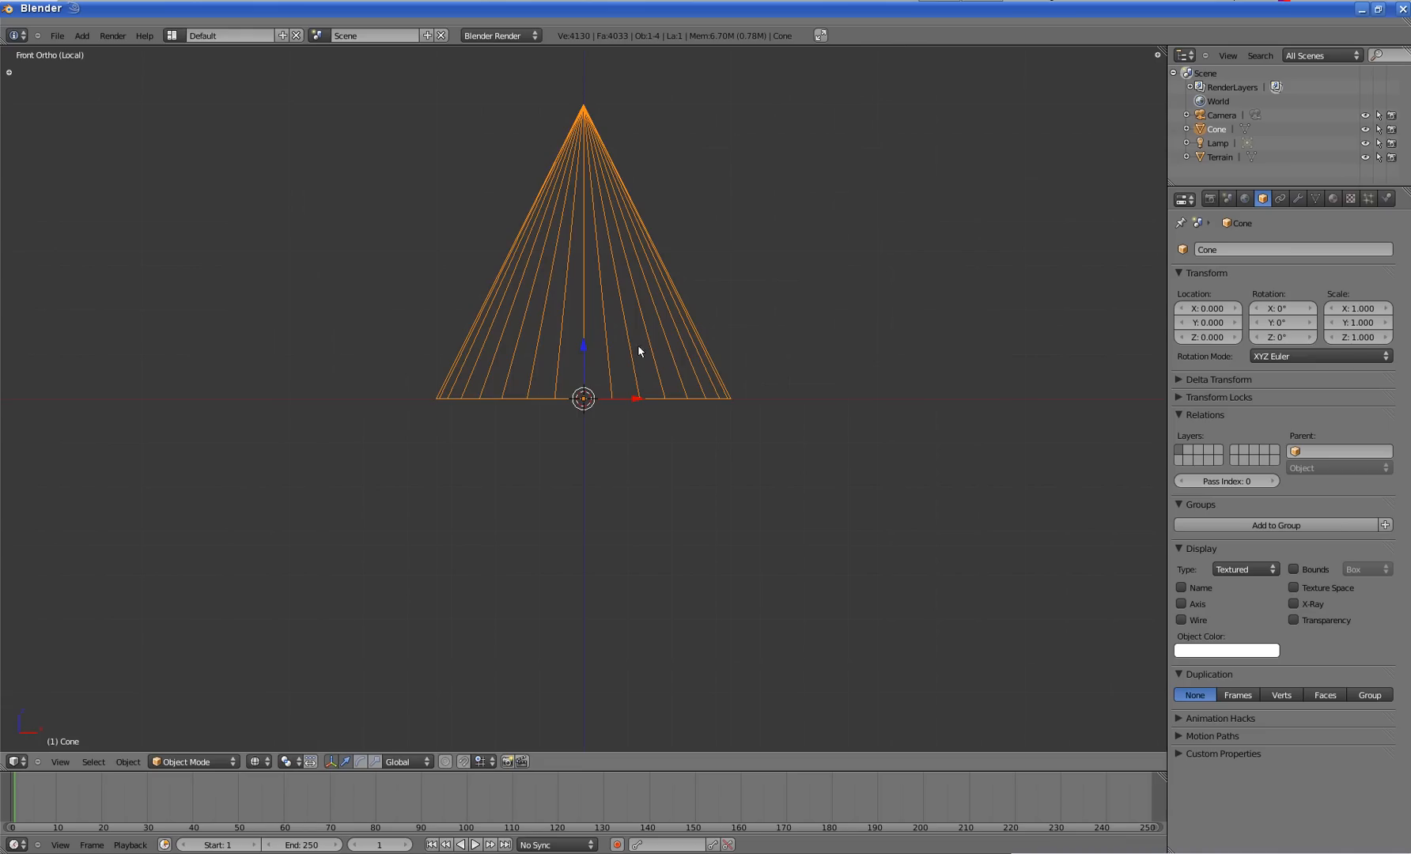
key(z)
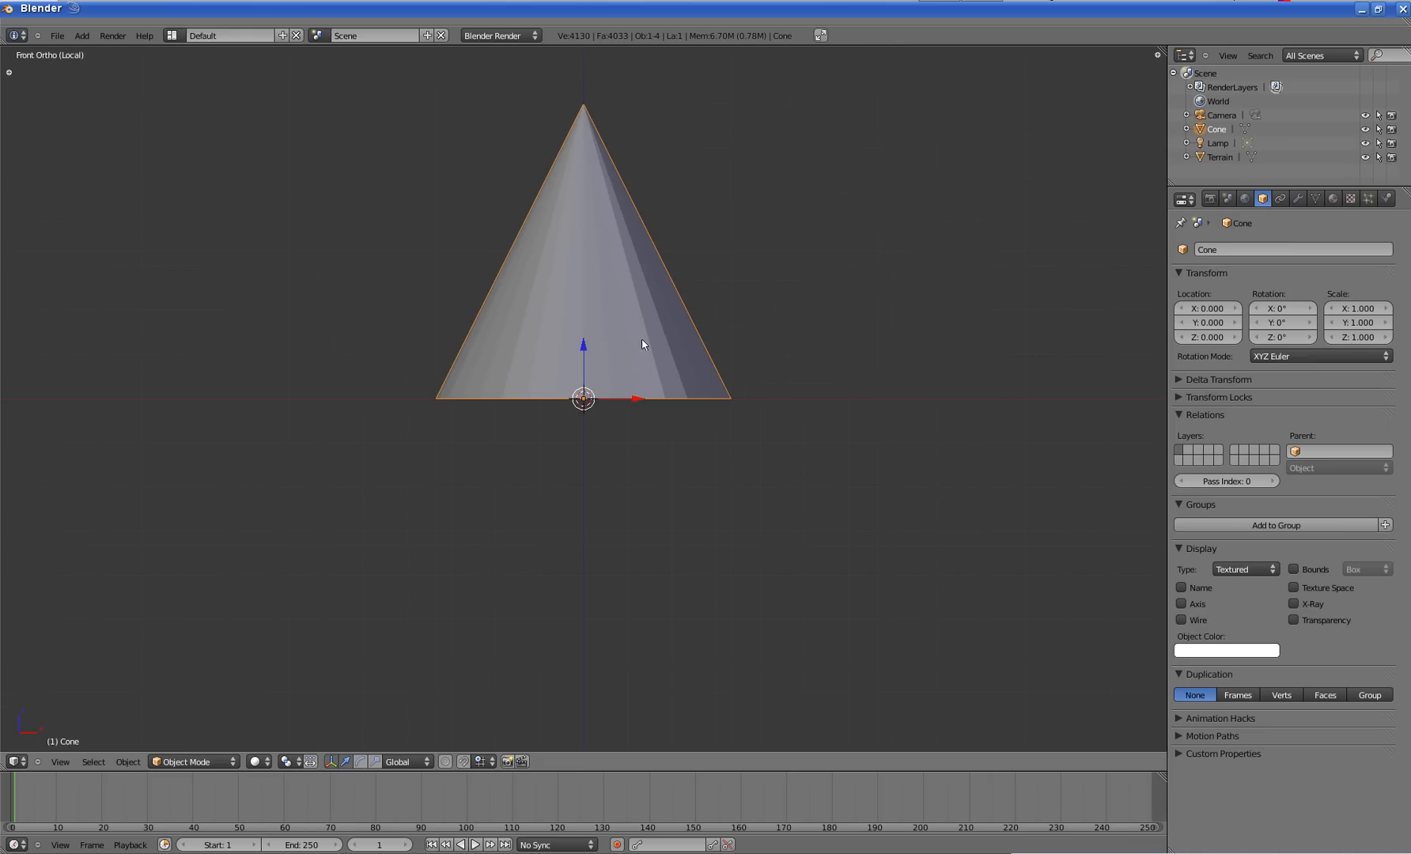
- Switch the view to perspective and examine the cone and its origin from below and from the side
click(60, 761)
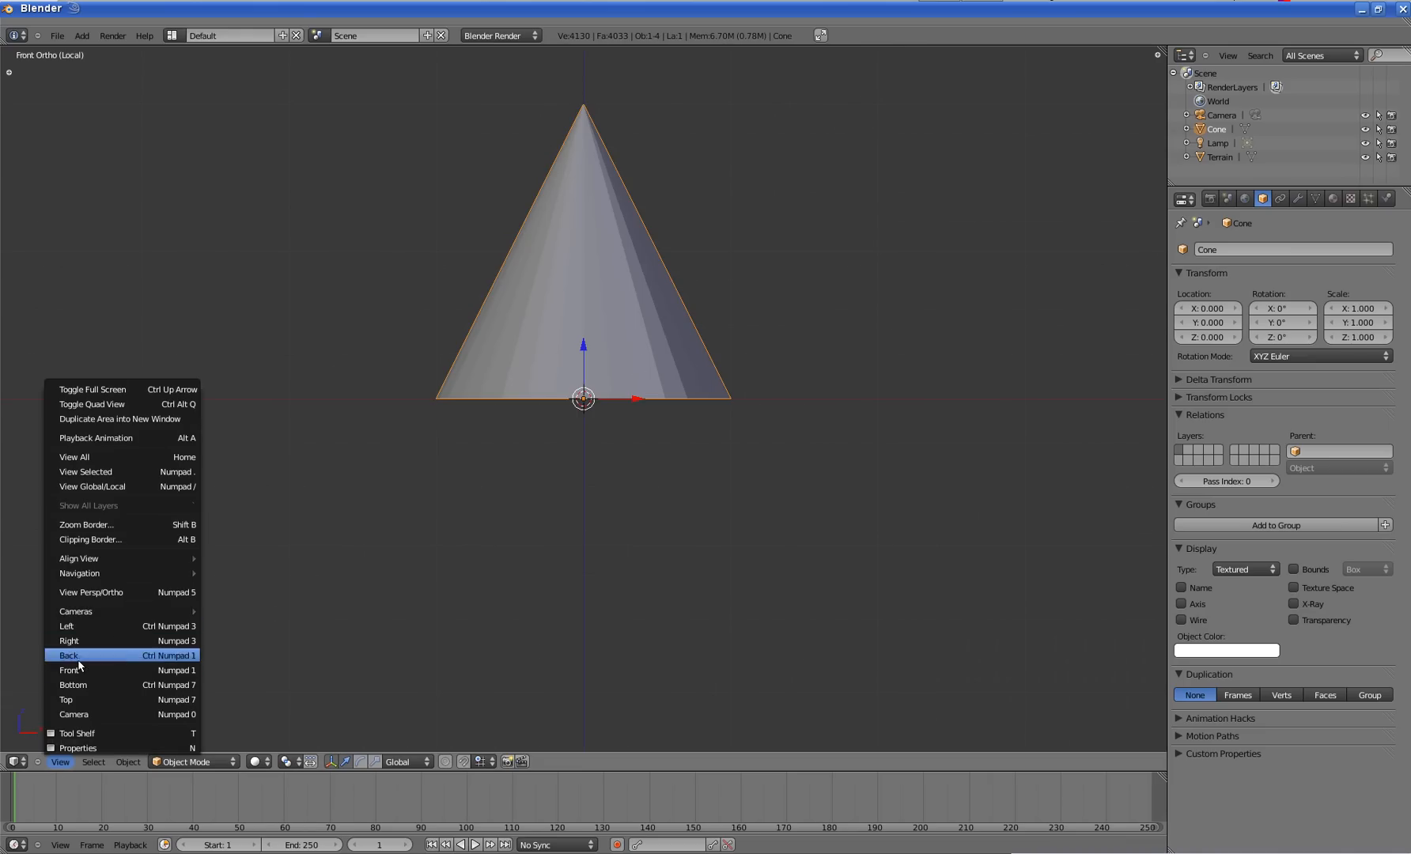
click(104, 593)
mouse_move(364, 481)
middle_down()
mouse_move(661, 390)
mouse_move(699, 356)
mouse_move(668, 311)
mouse_move(660, 320)
middle_up()
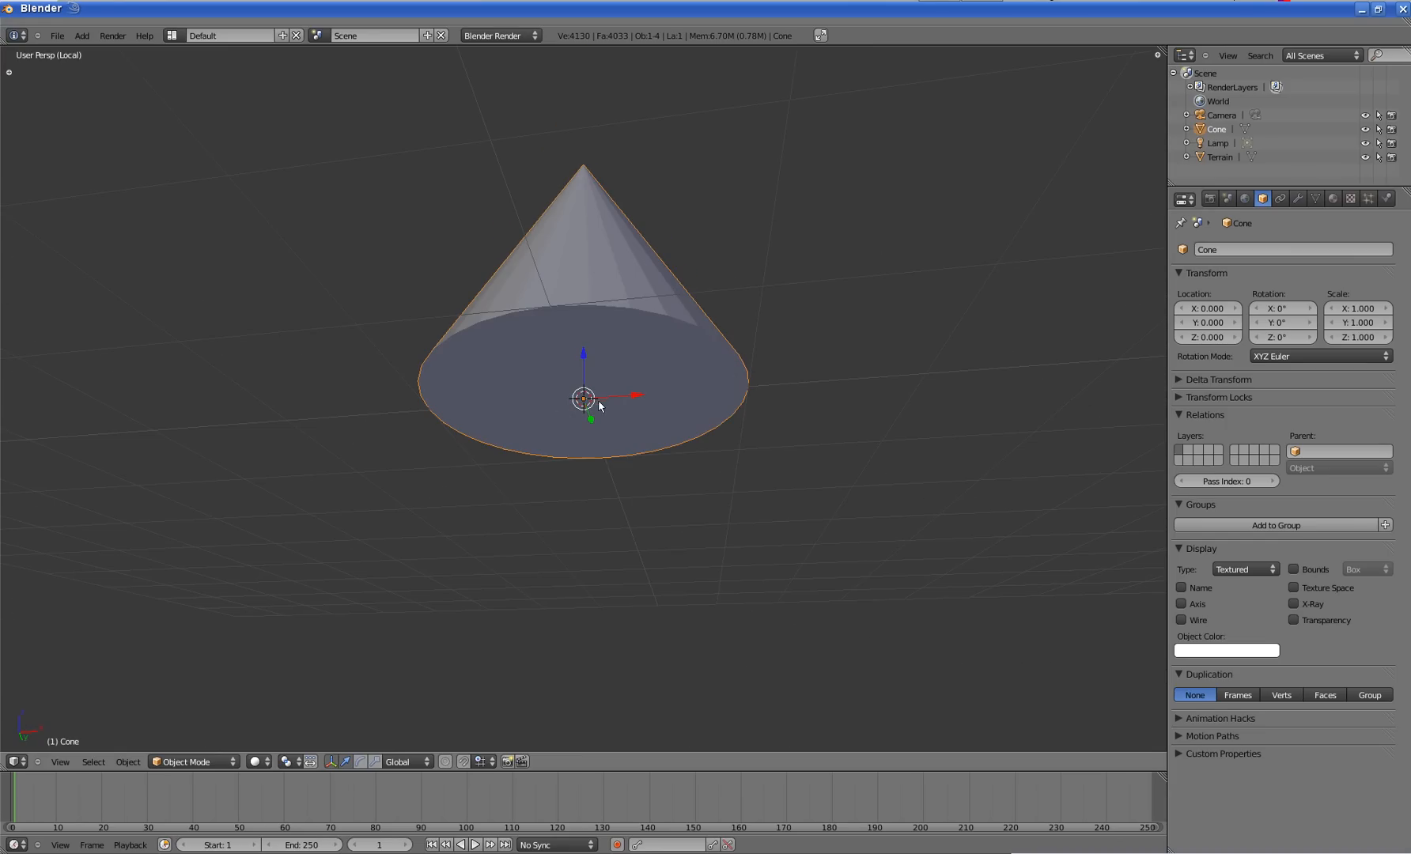
middle_drag(806, 261, 556, 407)
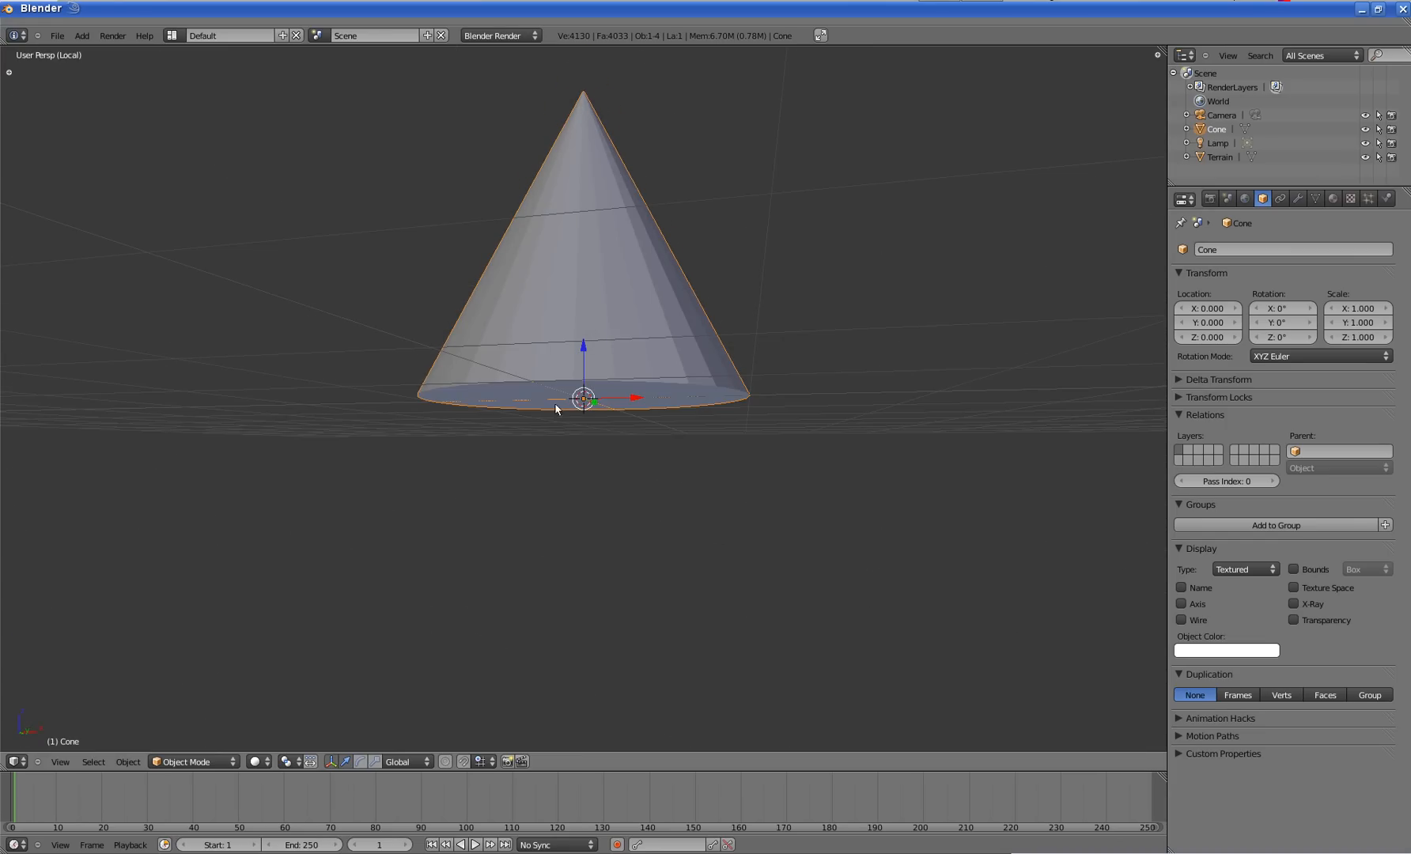
mouse_move(722, 266)
middle_down()
mouse_move(514, 302)
mouse_move(872, 334)
mouse_move(724, 352)
mouse_move(778, 285)
mouse_move(664, 341)
mouse_move(613, 333)
middle_up()
scroll(713, 313, down, 3)
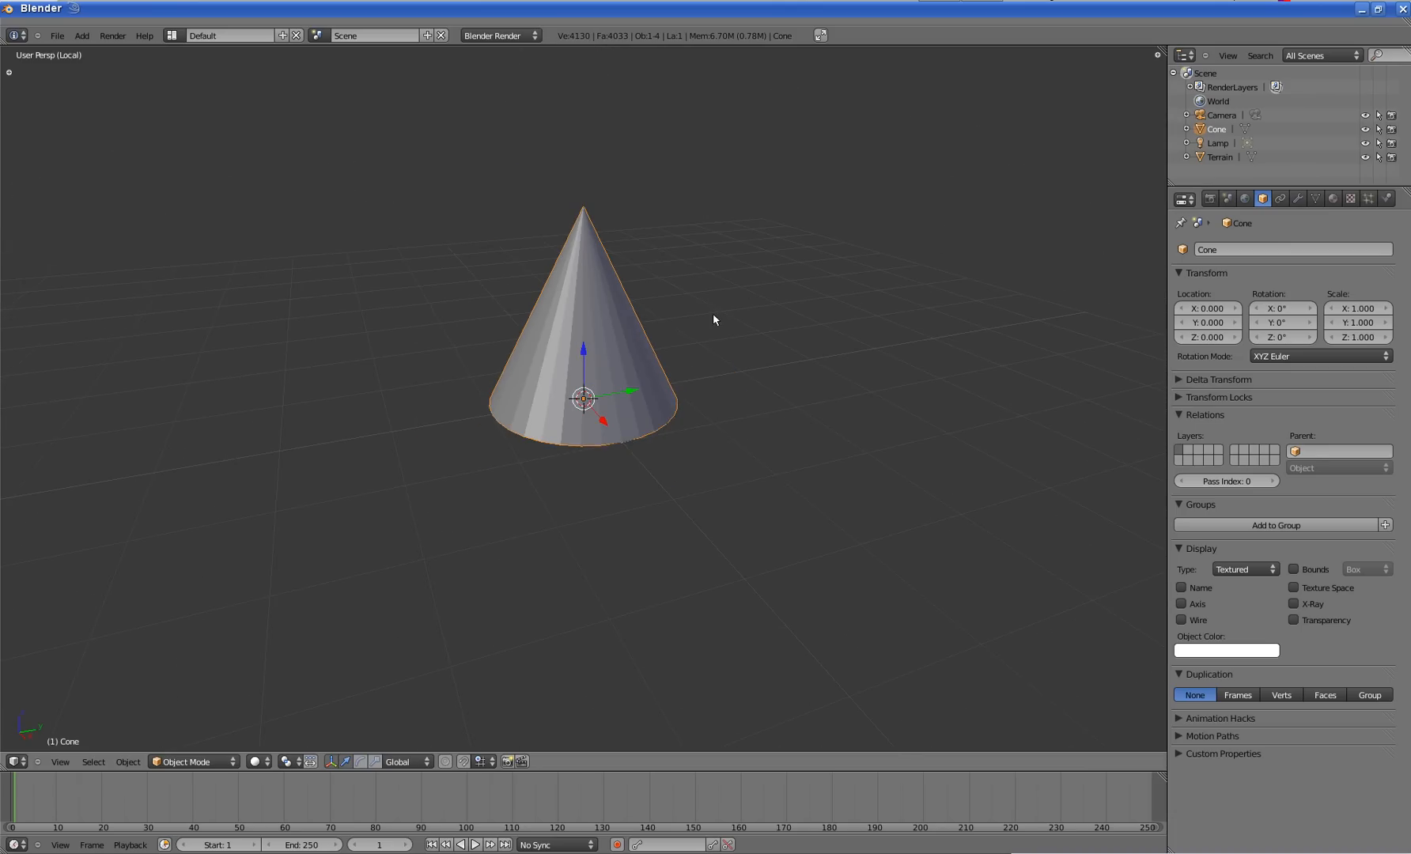
scroll(706, 333, up, 2)
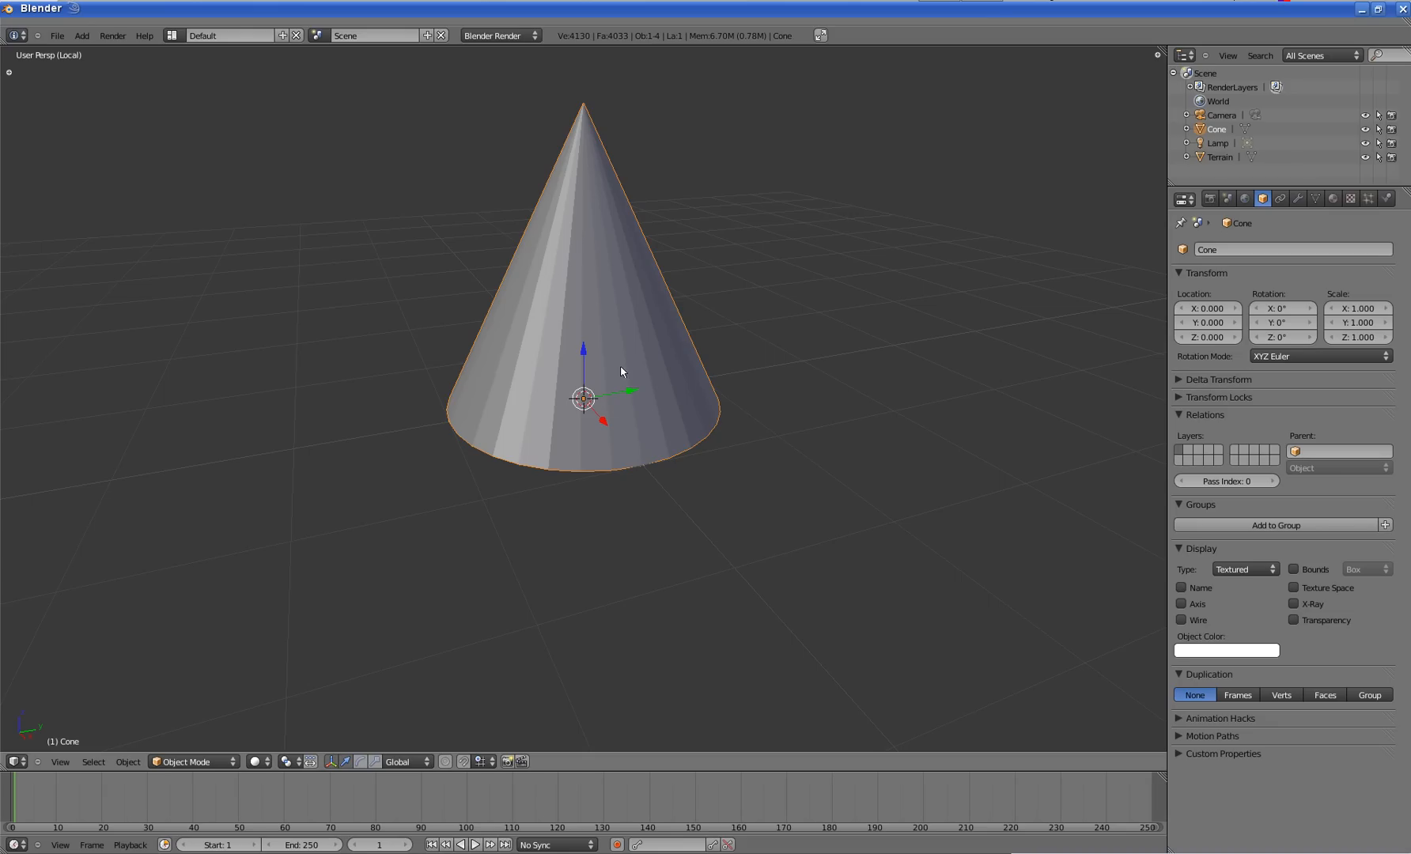
- Put the cone into Edit Mode and inspect its mesh from below and from the side
mouse_move(534, 456)
middle_down()
mouse_move(636, 467)
mouse_move(560, 438)
middle_up()
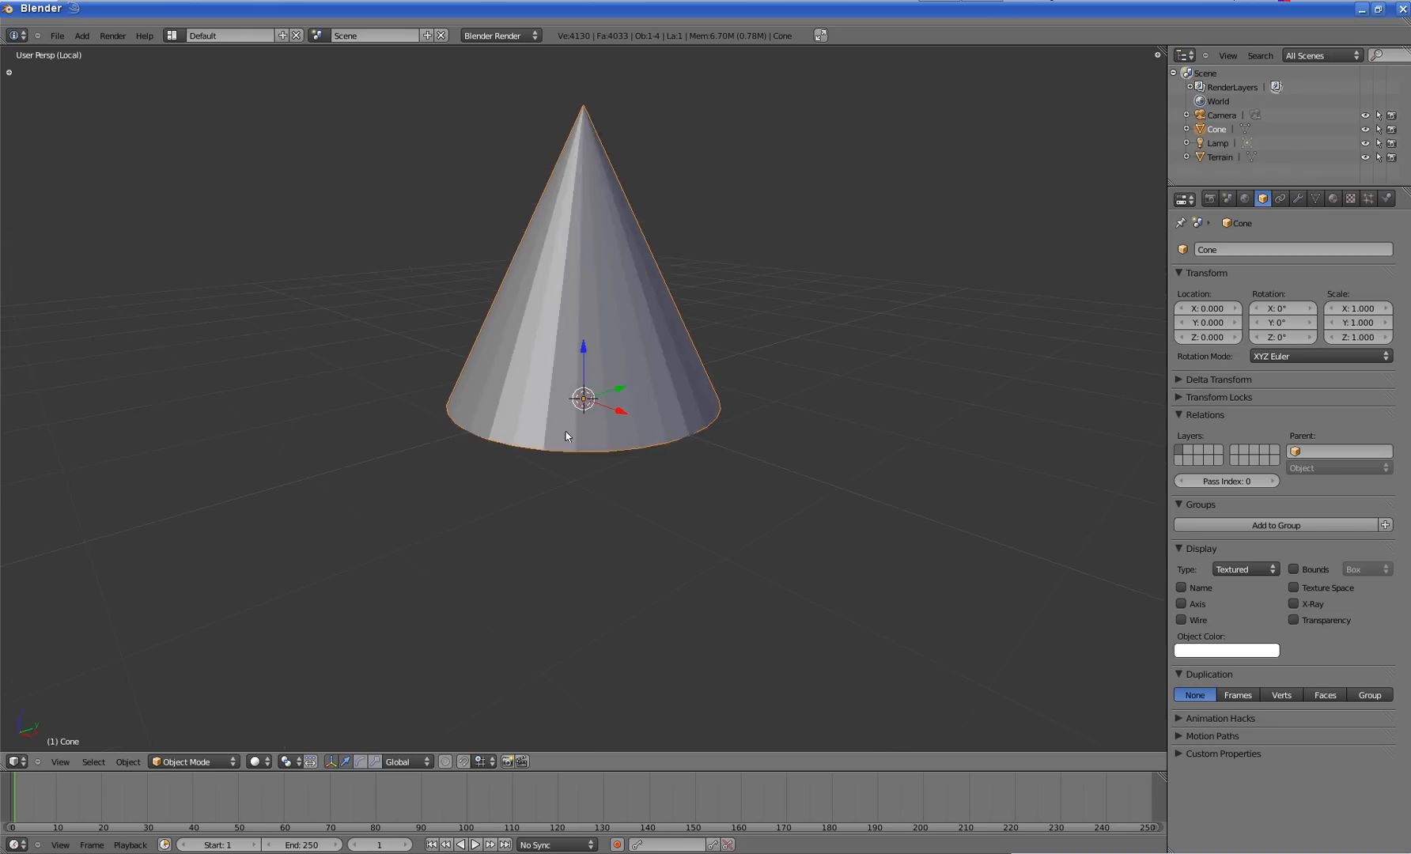
mouse_move(712, 434)
middle_down()
mouse_move(574, 407)
mouse_move(589, 398)
middle_up()
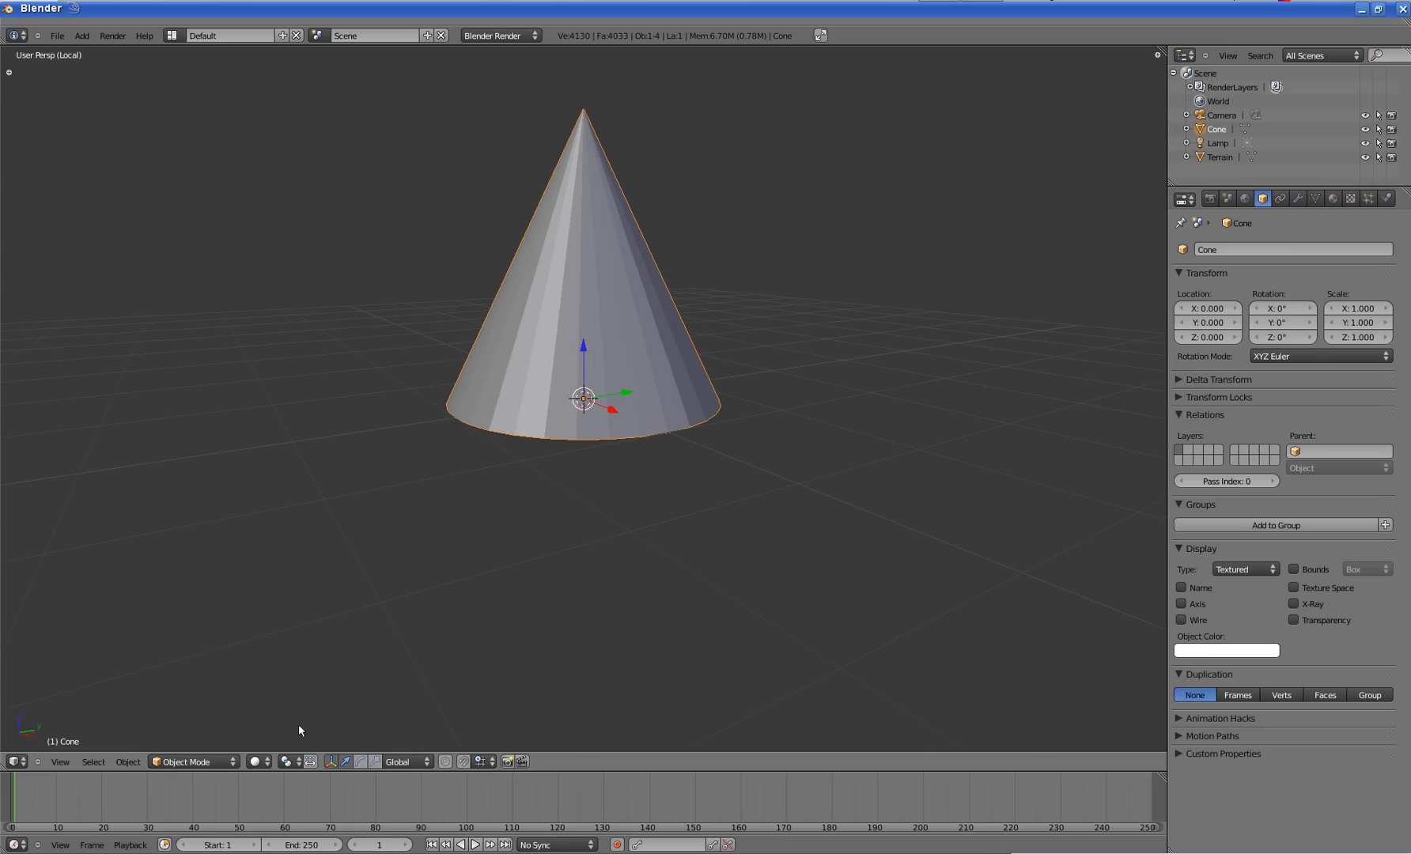
click(192, 762)
click(188, 733)
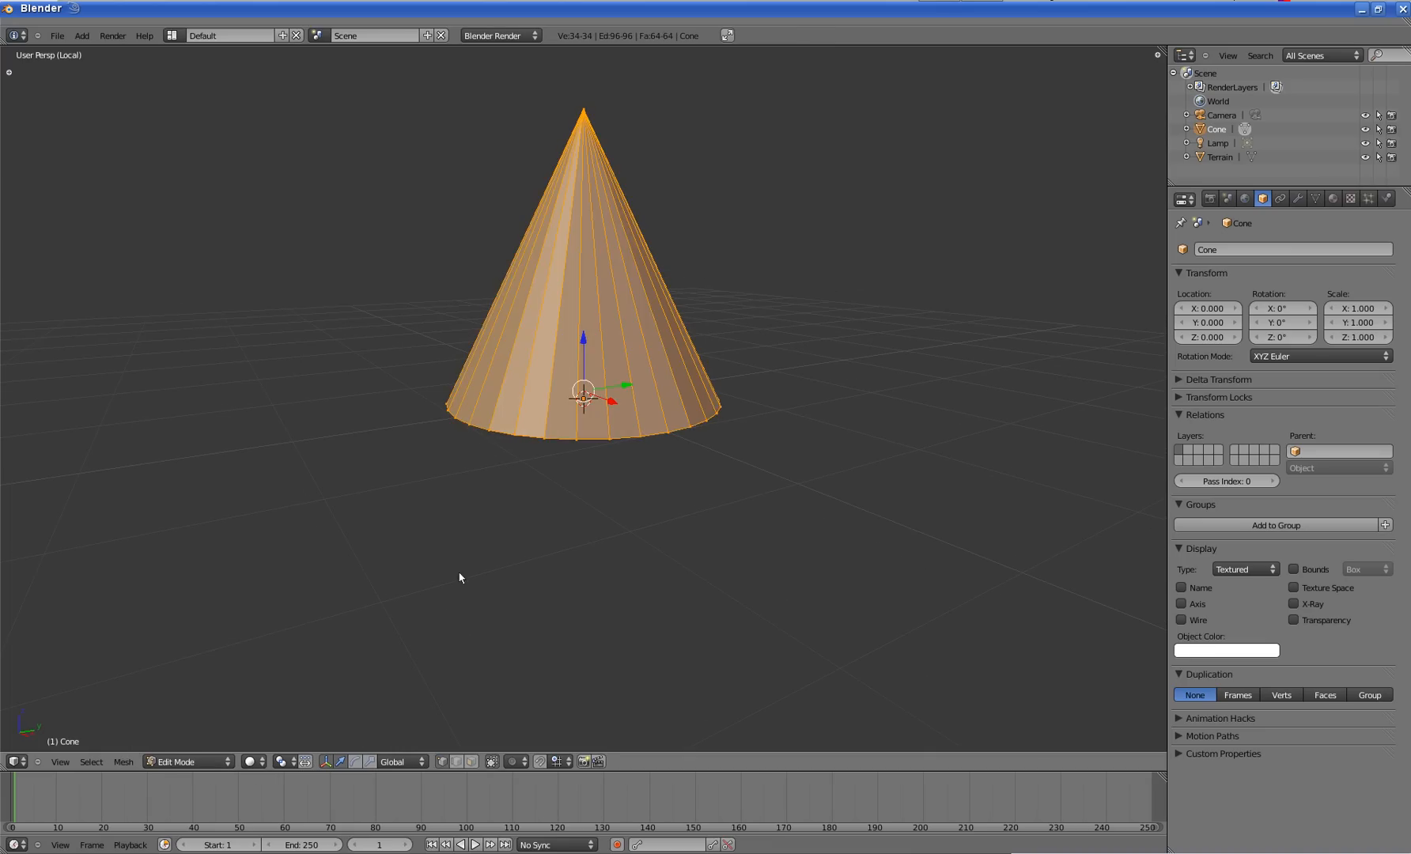
mouse_move(522, 437)
middle_down()
mouse_move(579, 457)
mouse_move(534, 436)
mouse_move(529, 417)
middle_up()
middle_drag(618, 441, 571, 404)
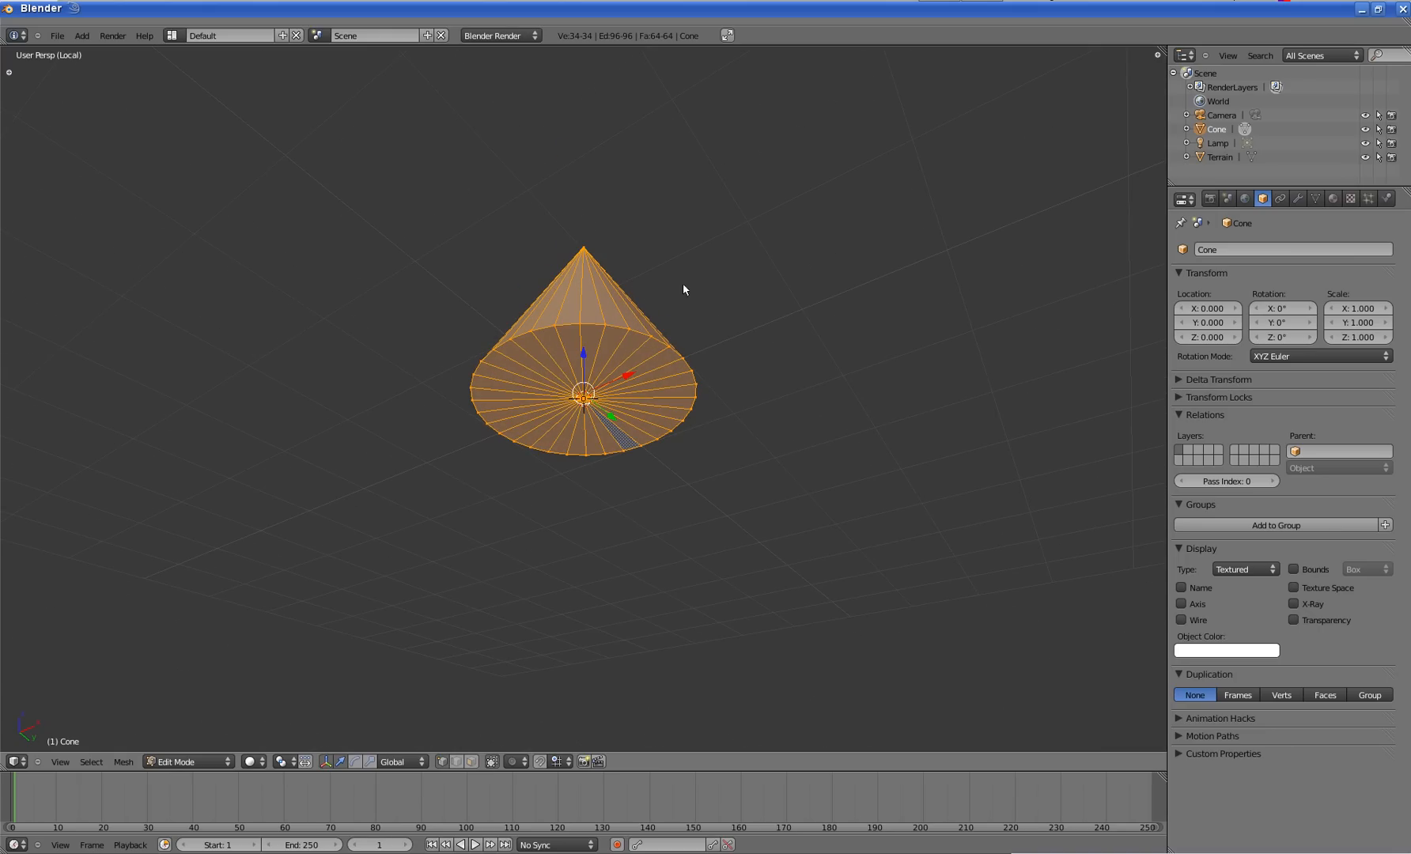
middle_drag(691, 283, 680, 409)
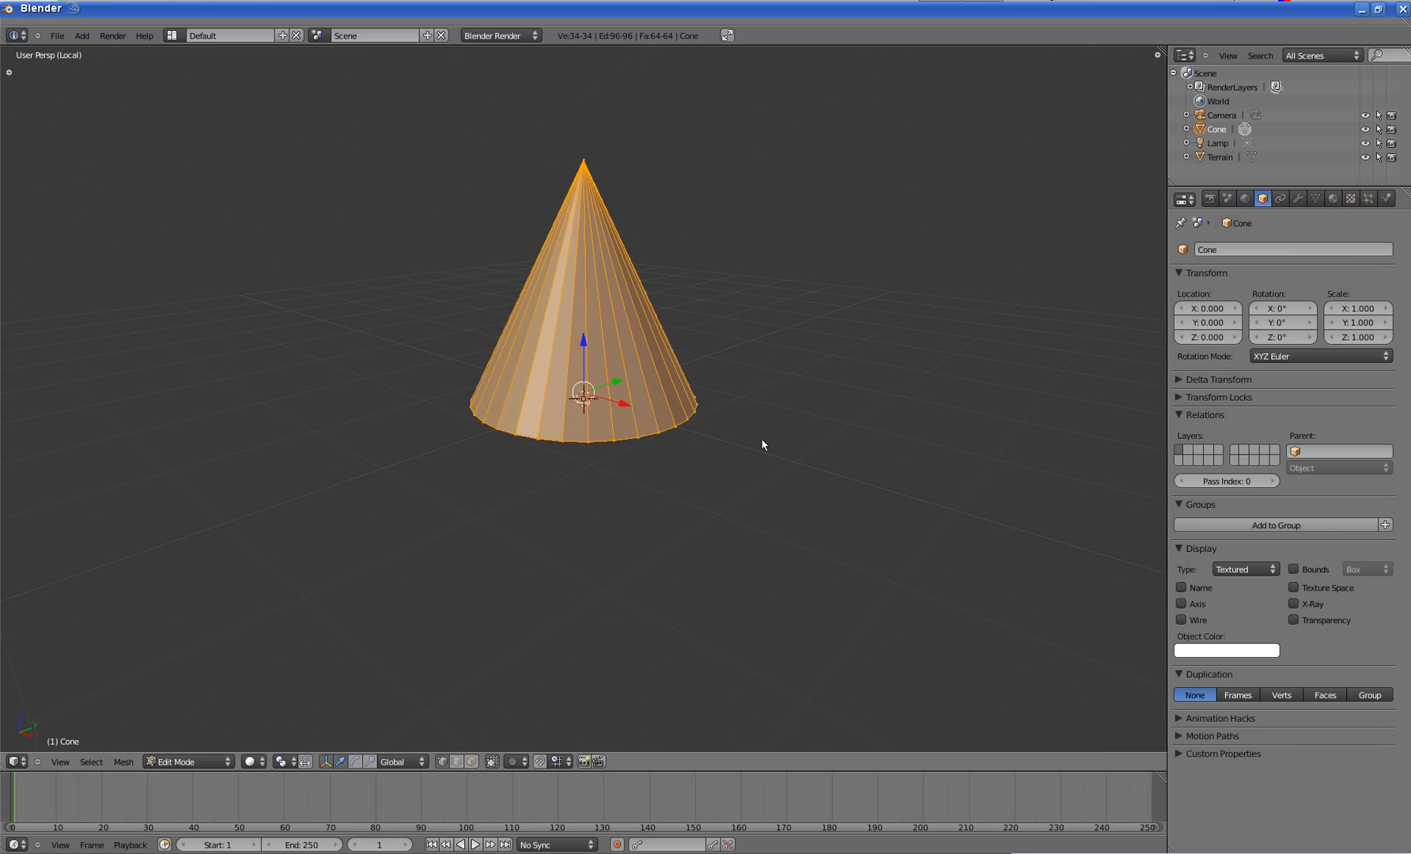
key(s)
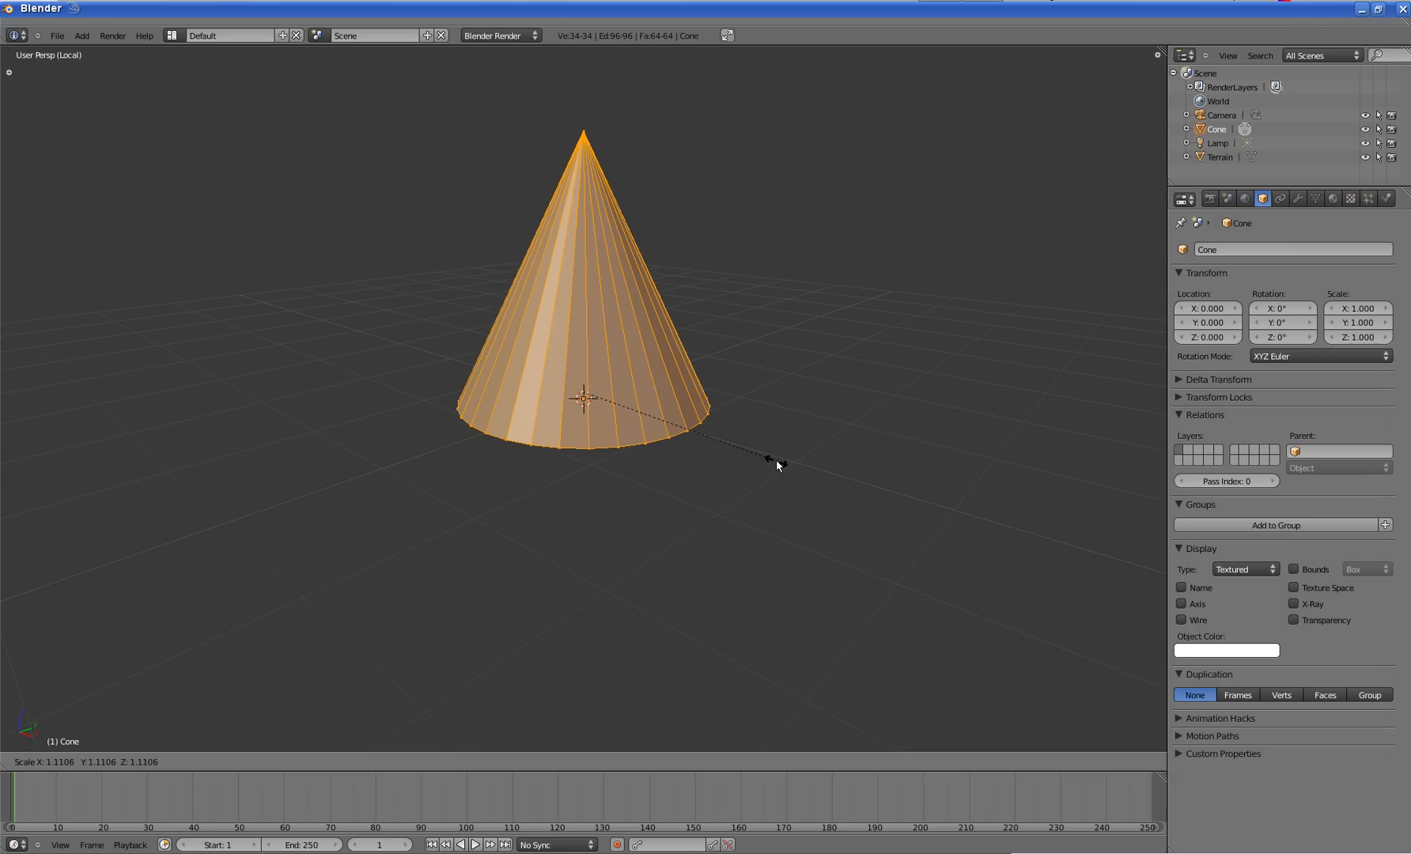
key(shift+z)
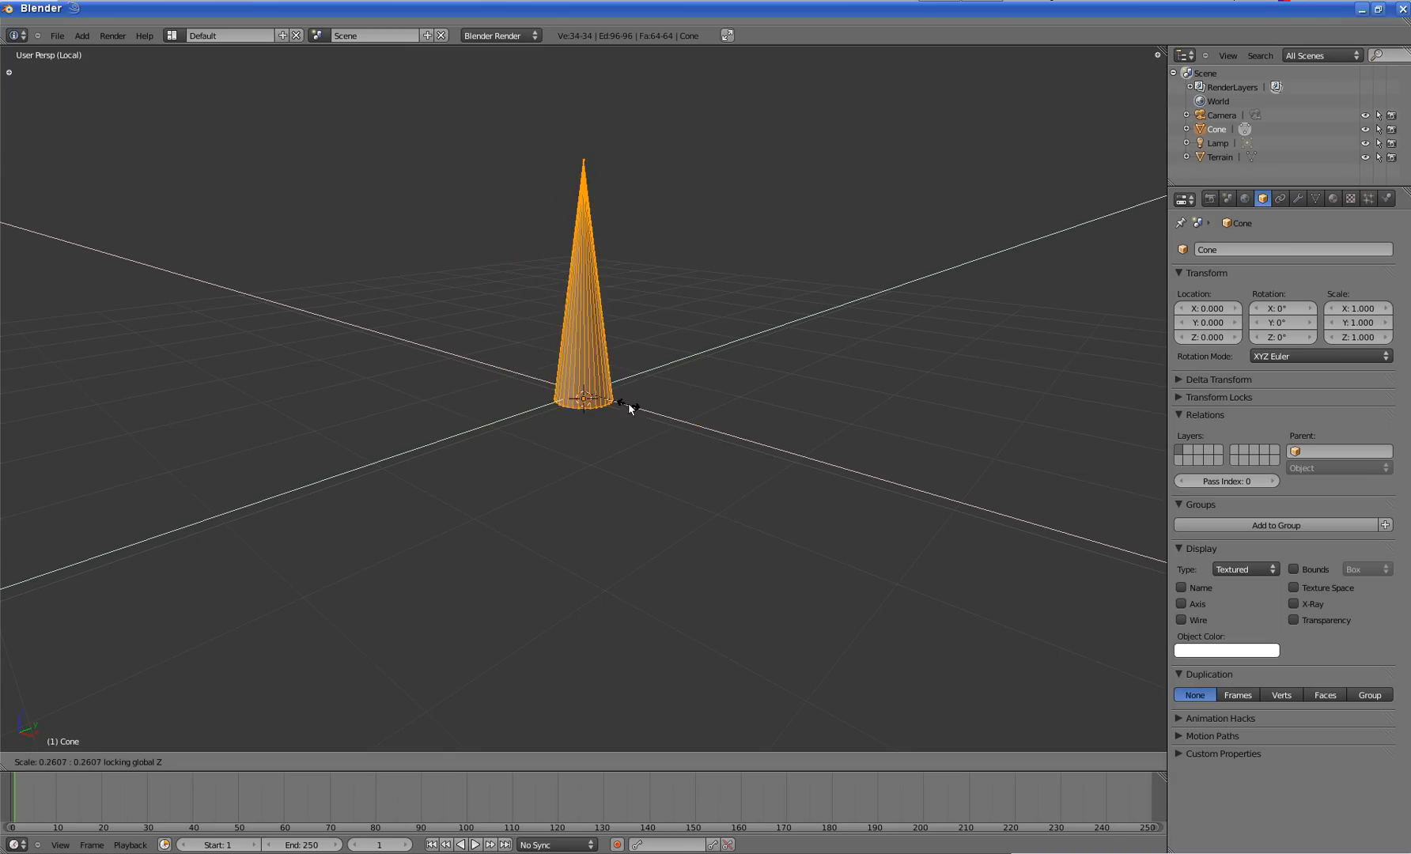
key(Escape)
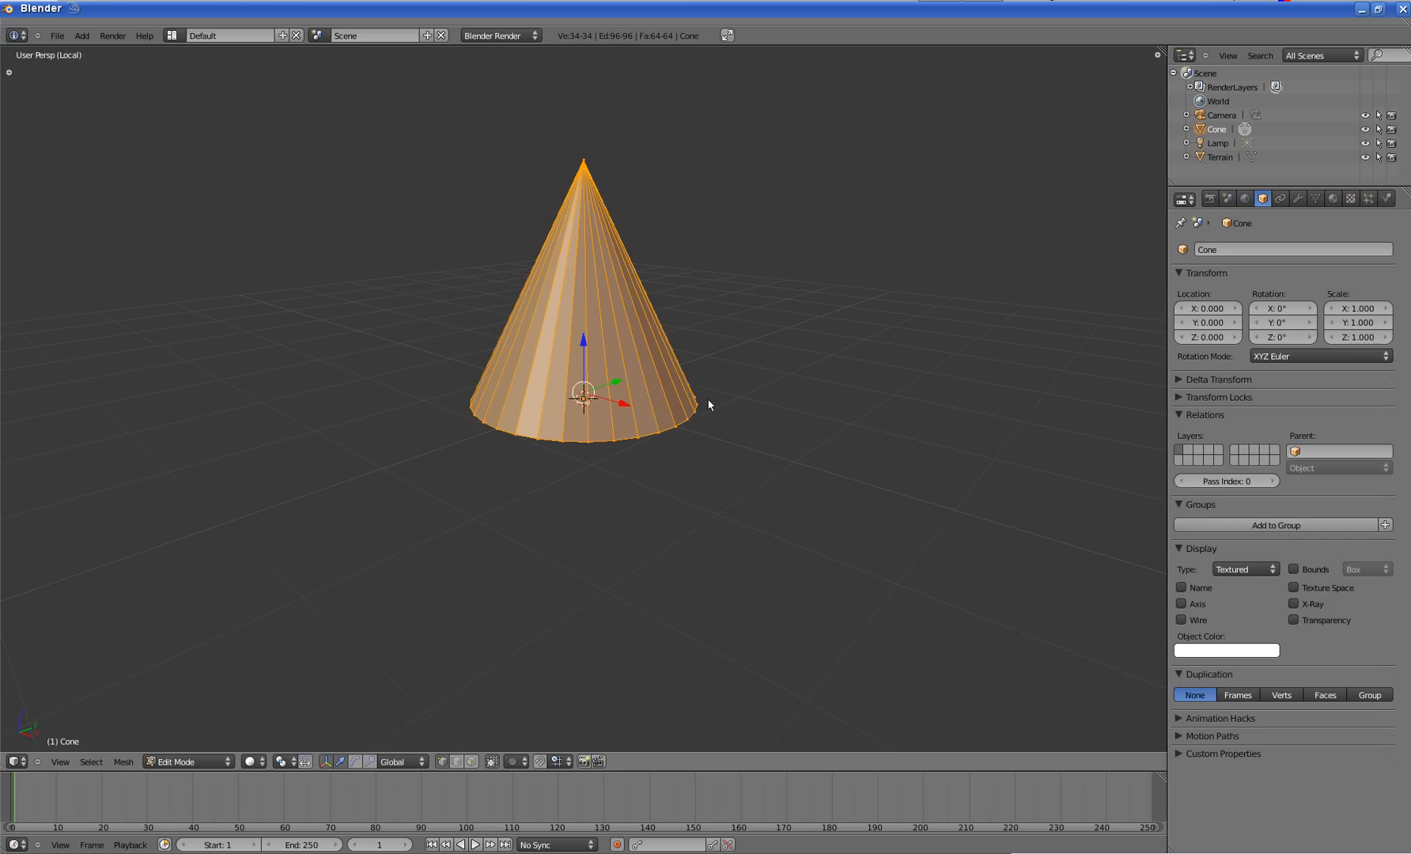
key(s)
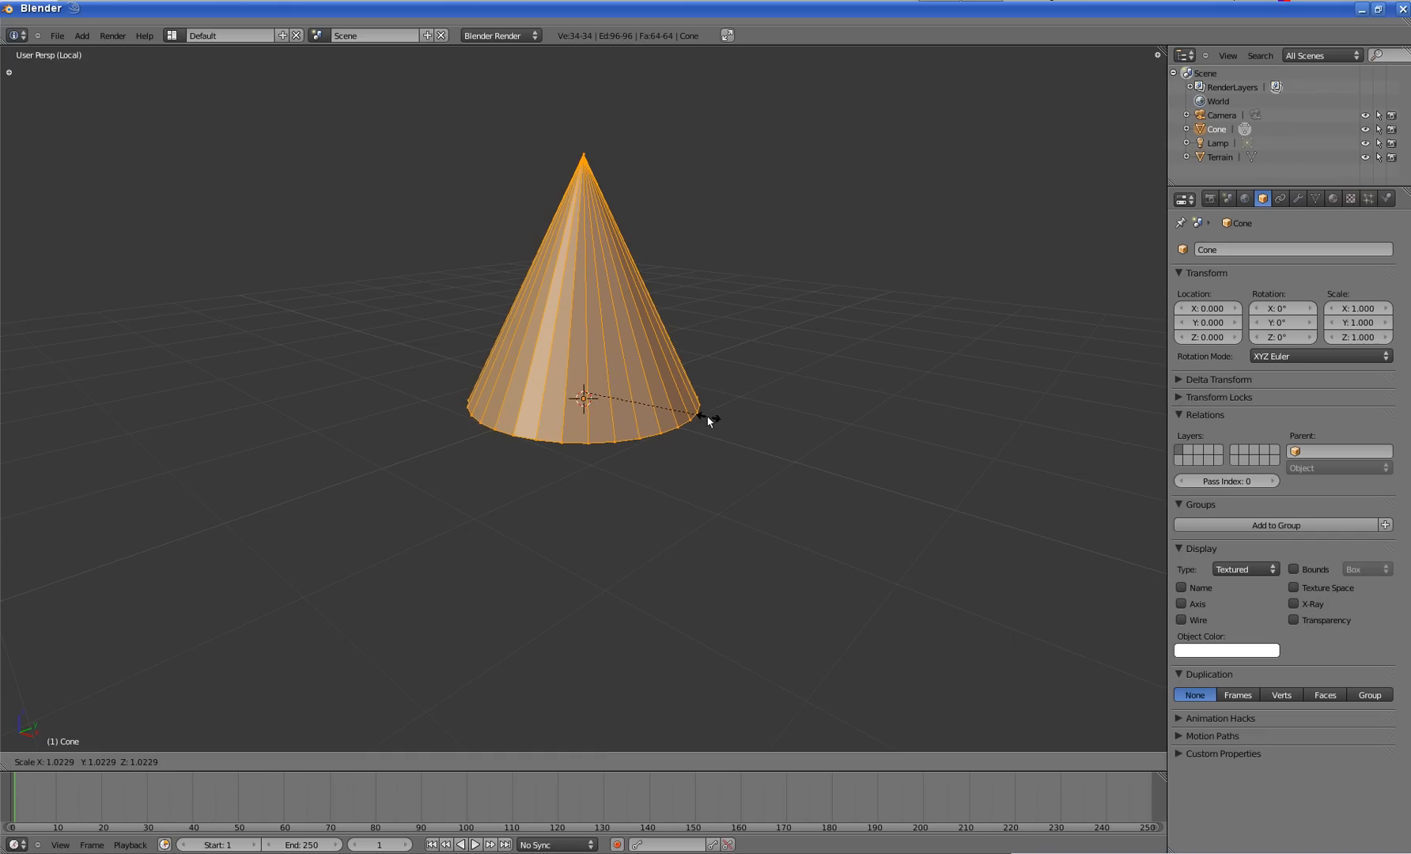
key(z)
key(z)
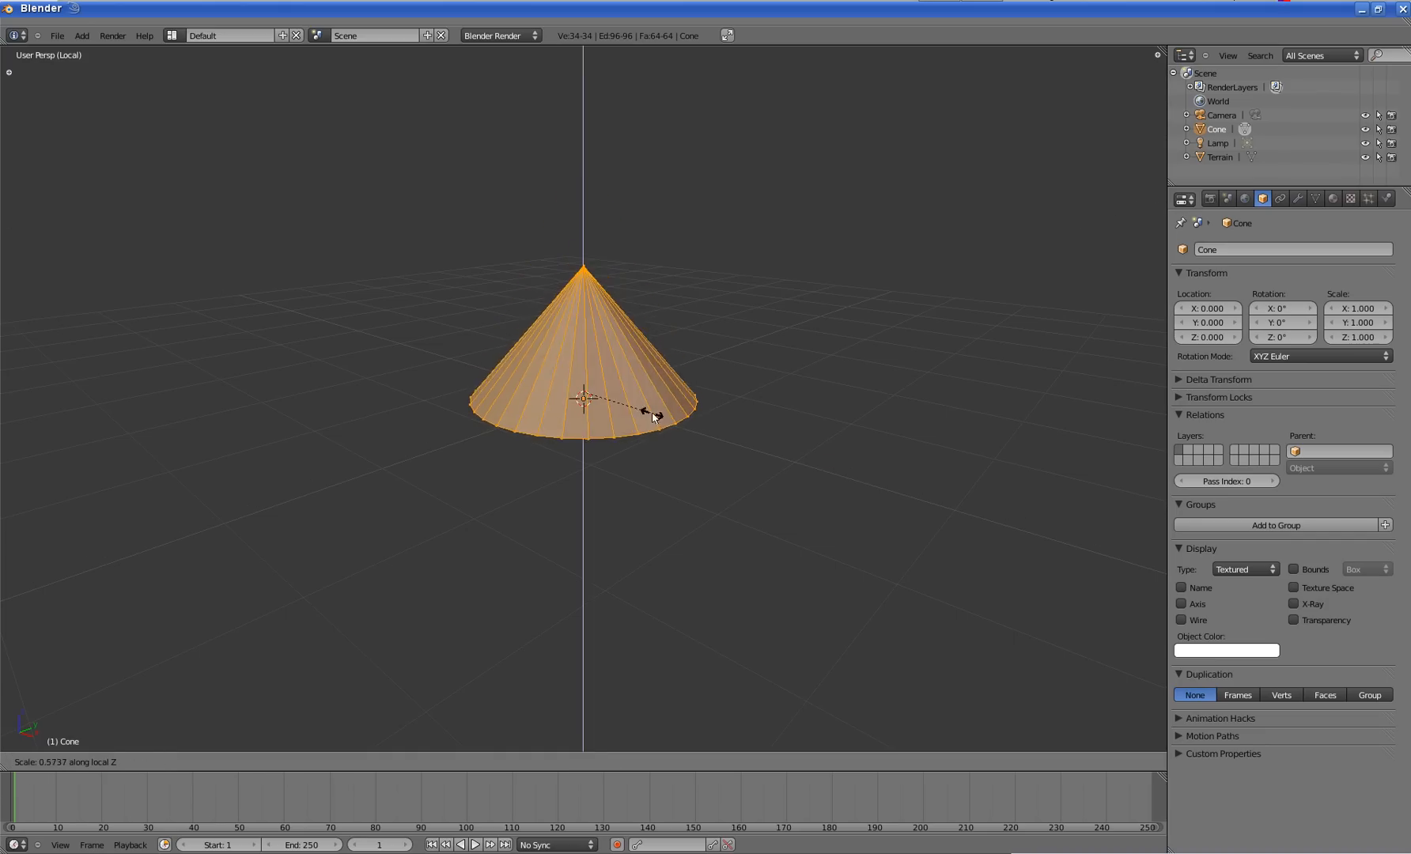
key(Escape)
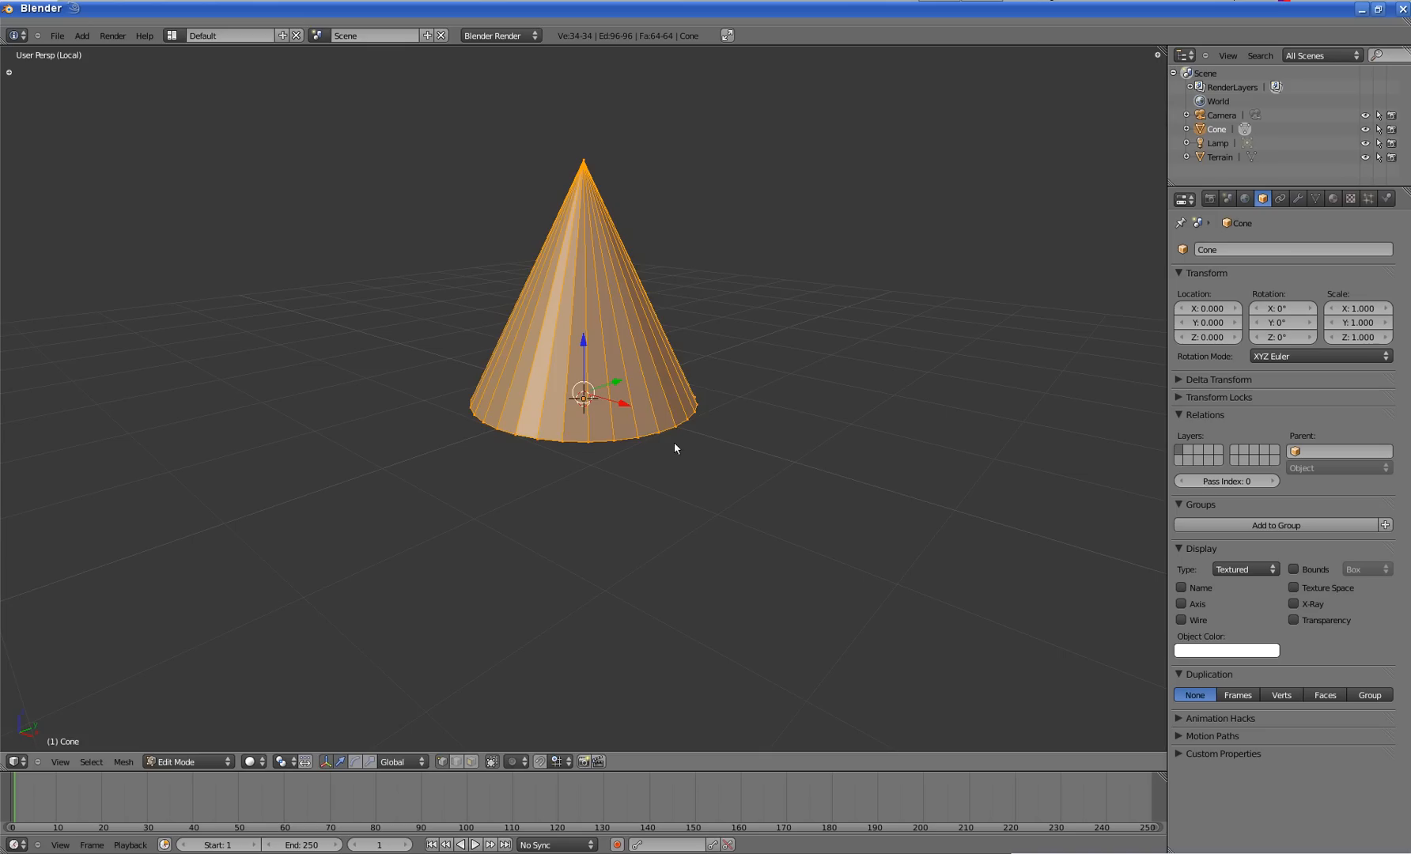
- Scale the cone mesh down in X and Y with Z locked to make a slender spike, and return to Object Mode
key(s)
key(shift+z)
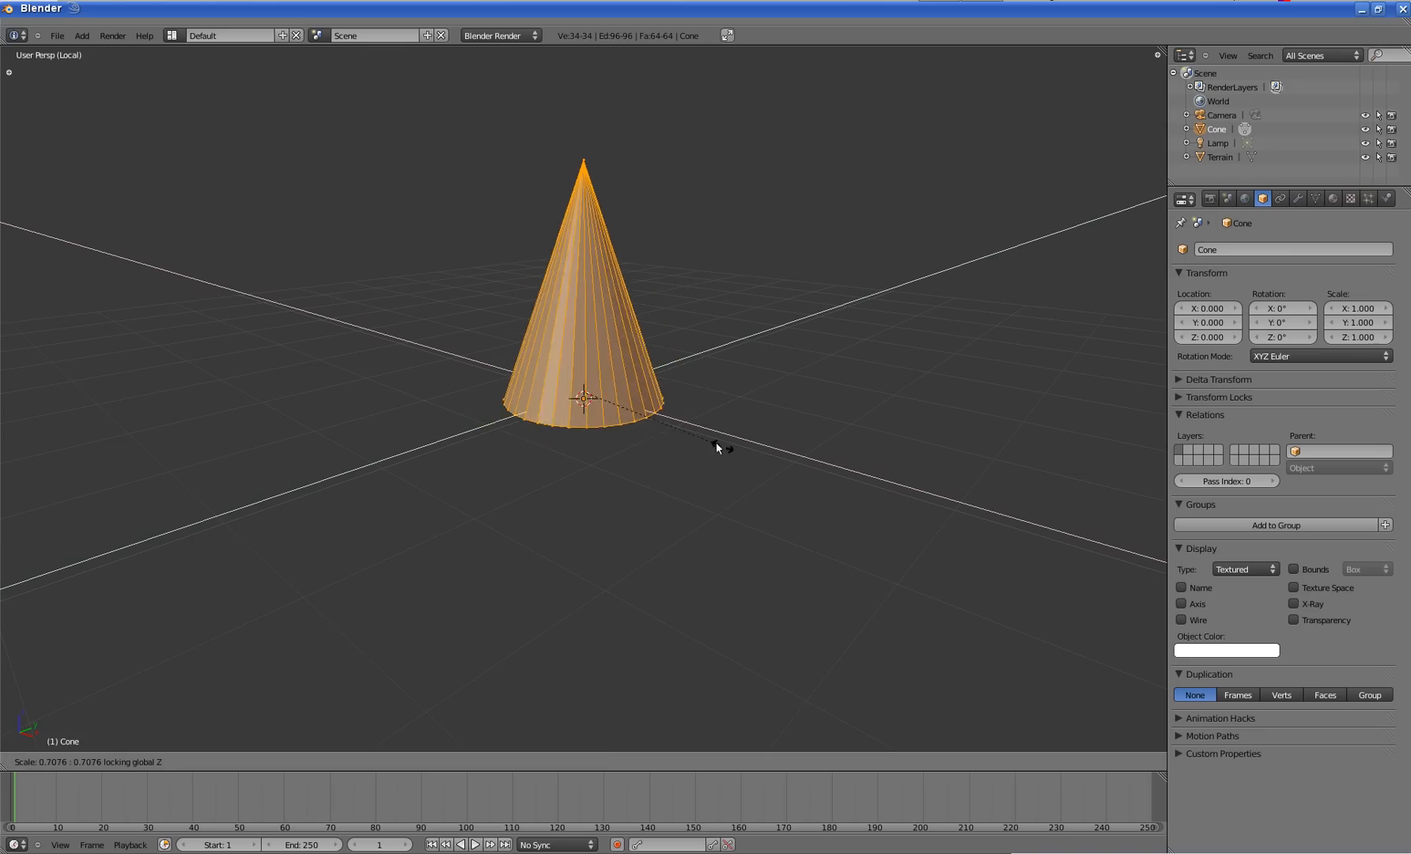
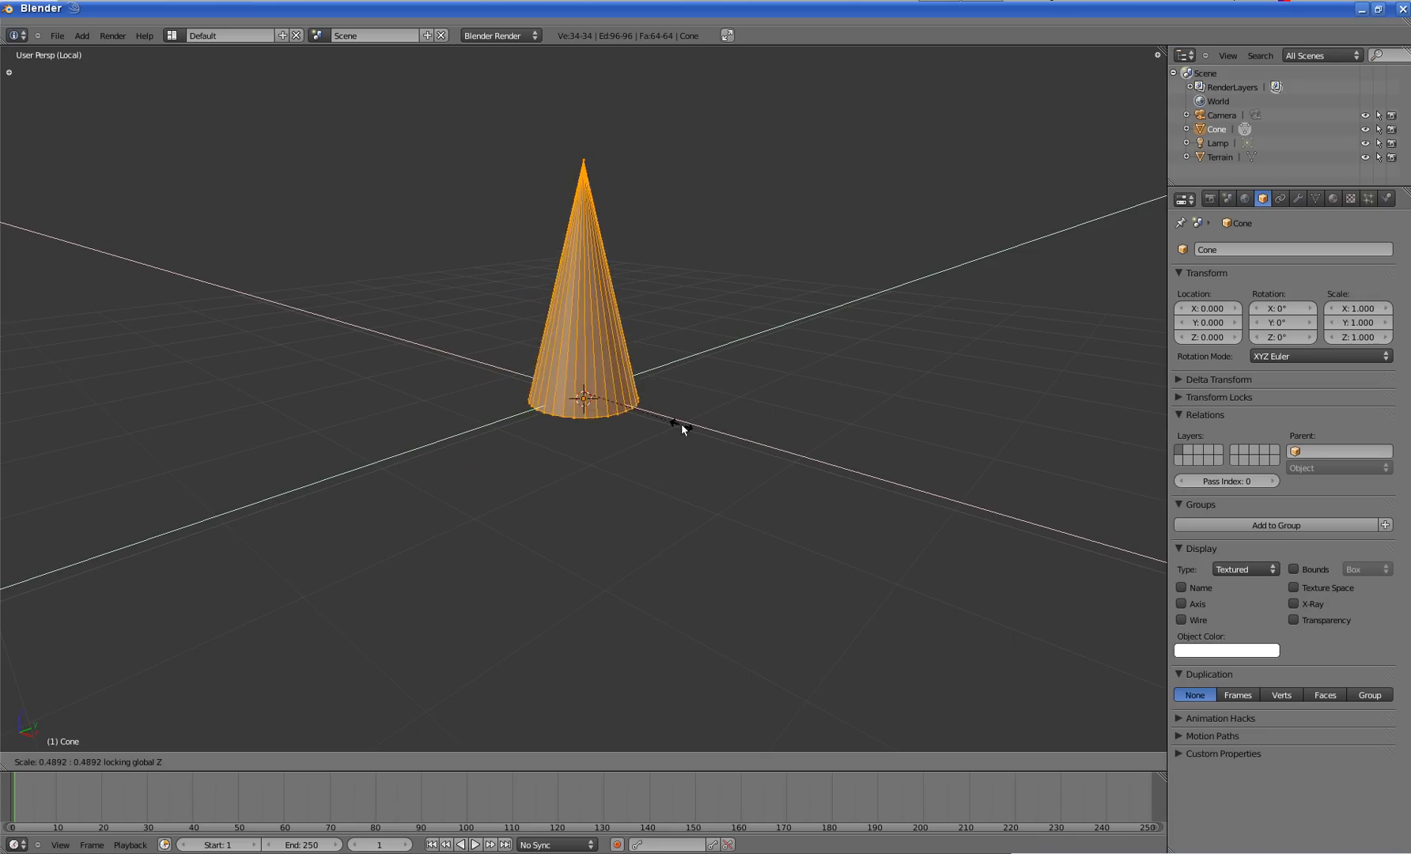
click(593, 430)
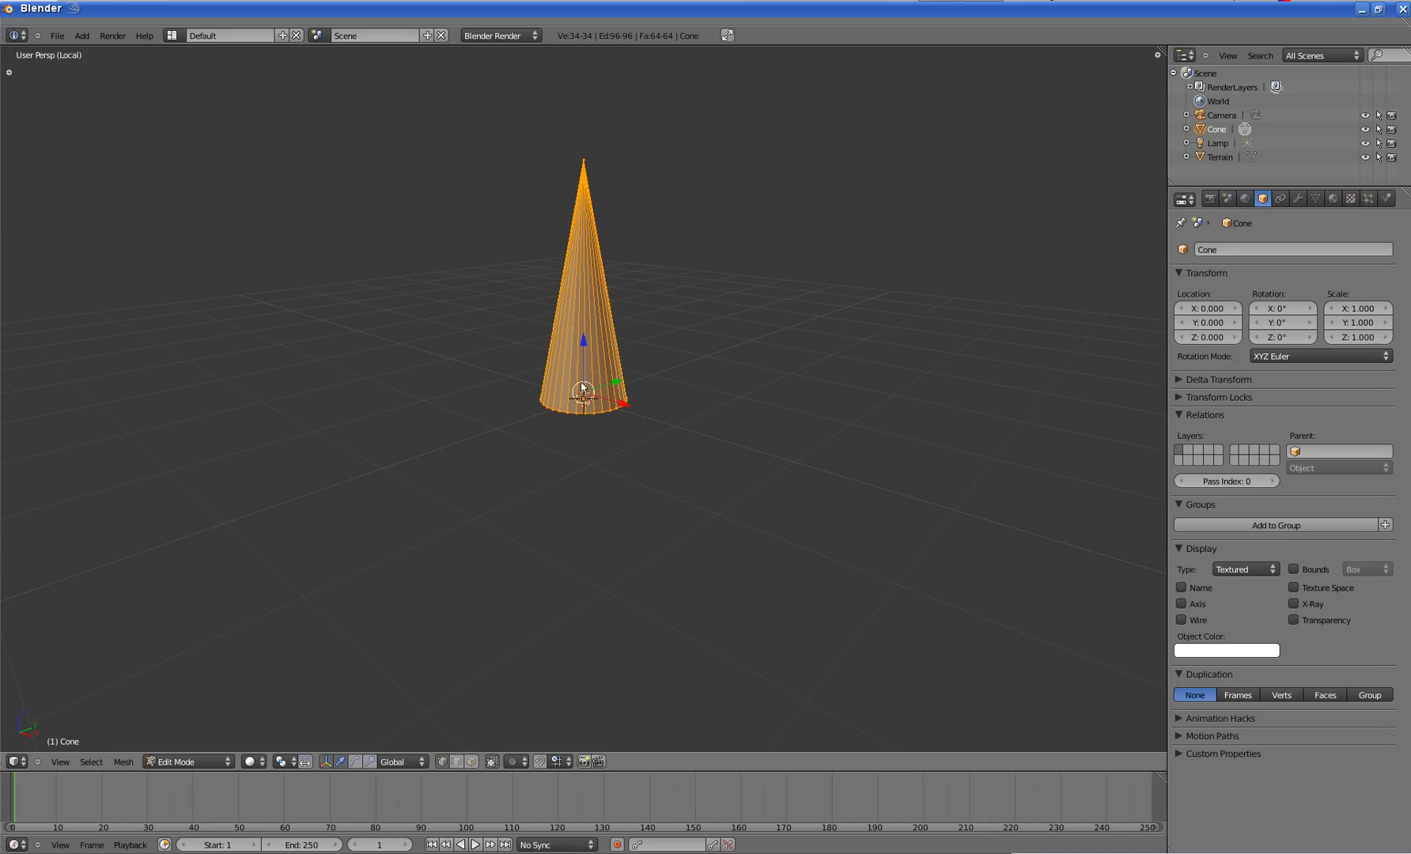
key(Tab)
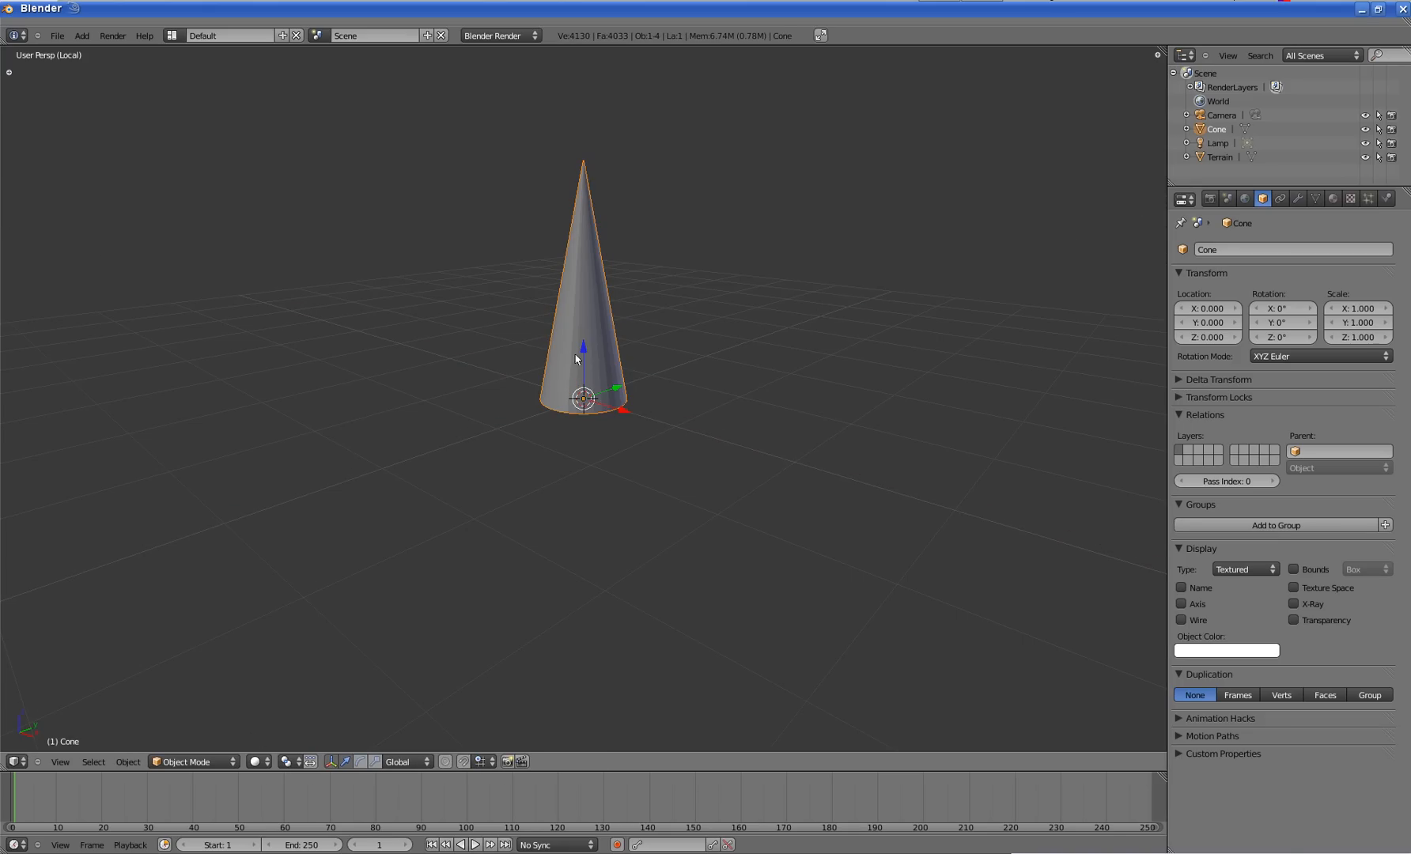
- Leave Local View so the cone is shown together with the terrain, camera and lamp
key(space)
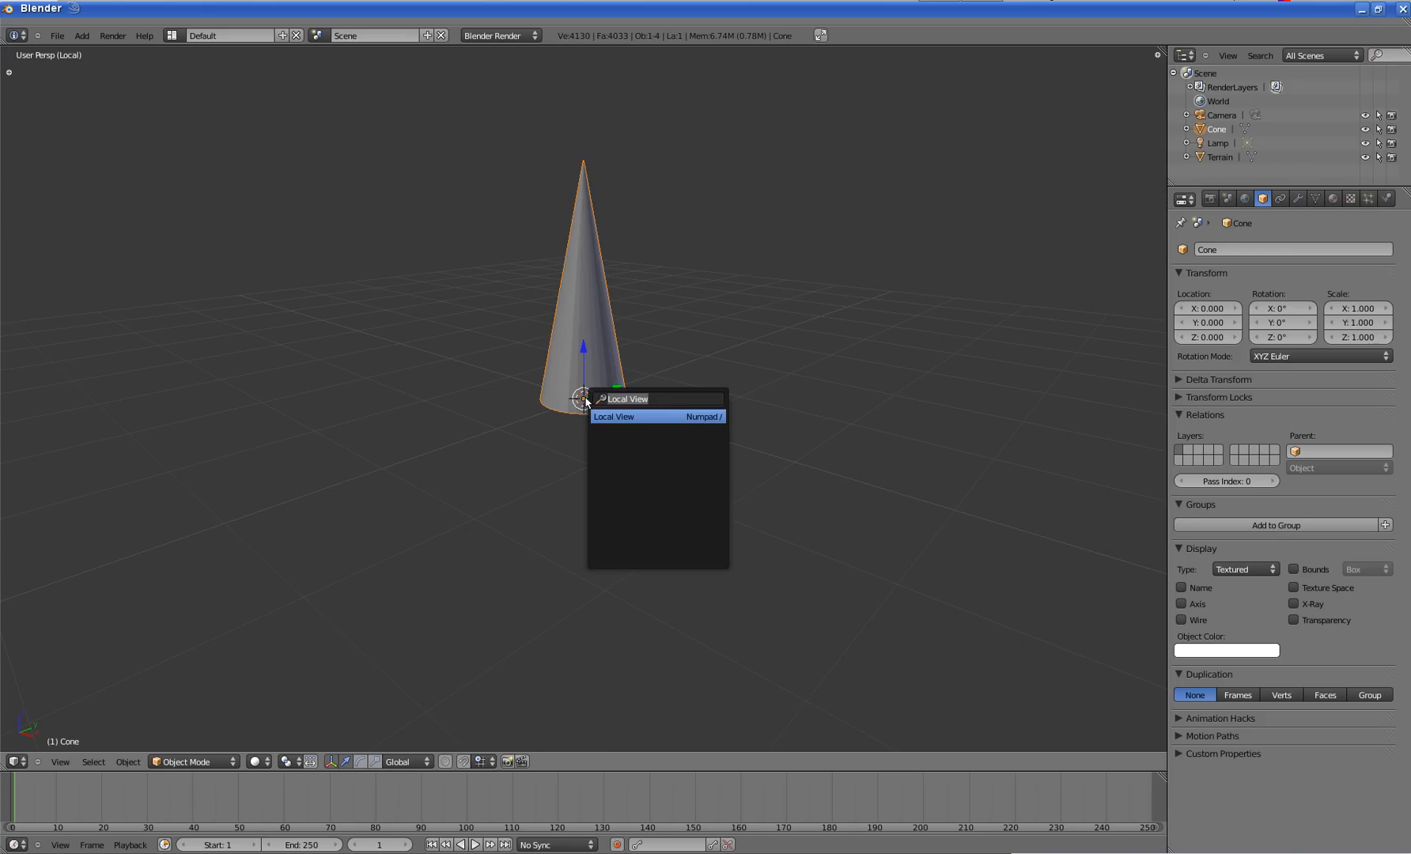
click(637, 420)
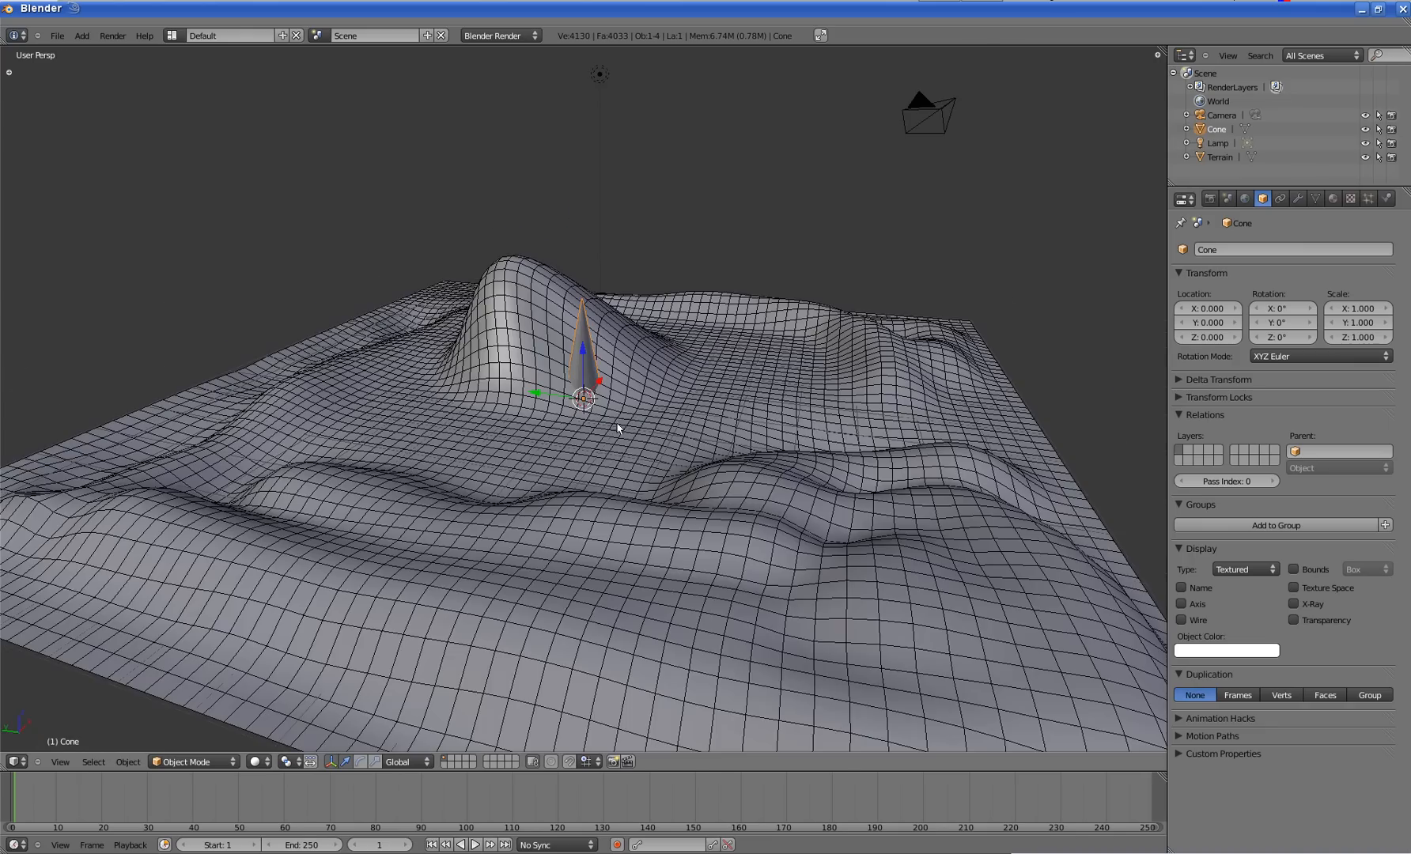
scroll(617, 428, up, 3)
scroll(570, 334, down, 3)
key(g)
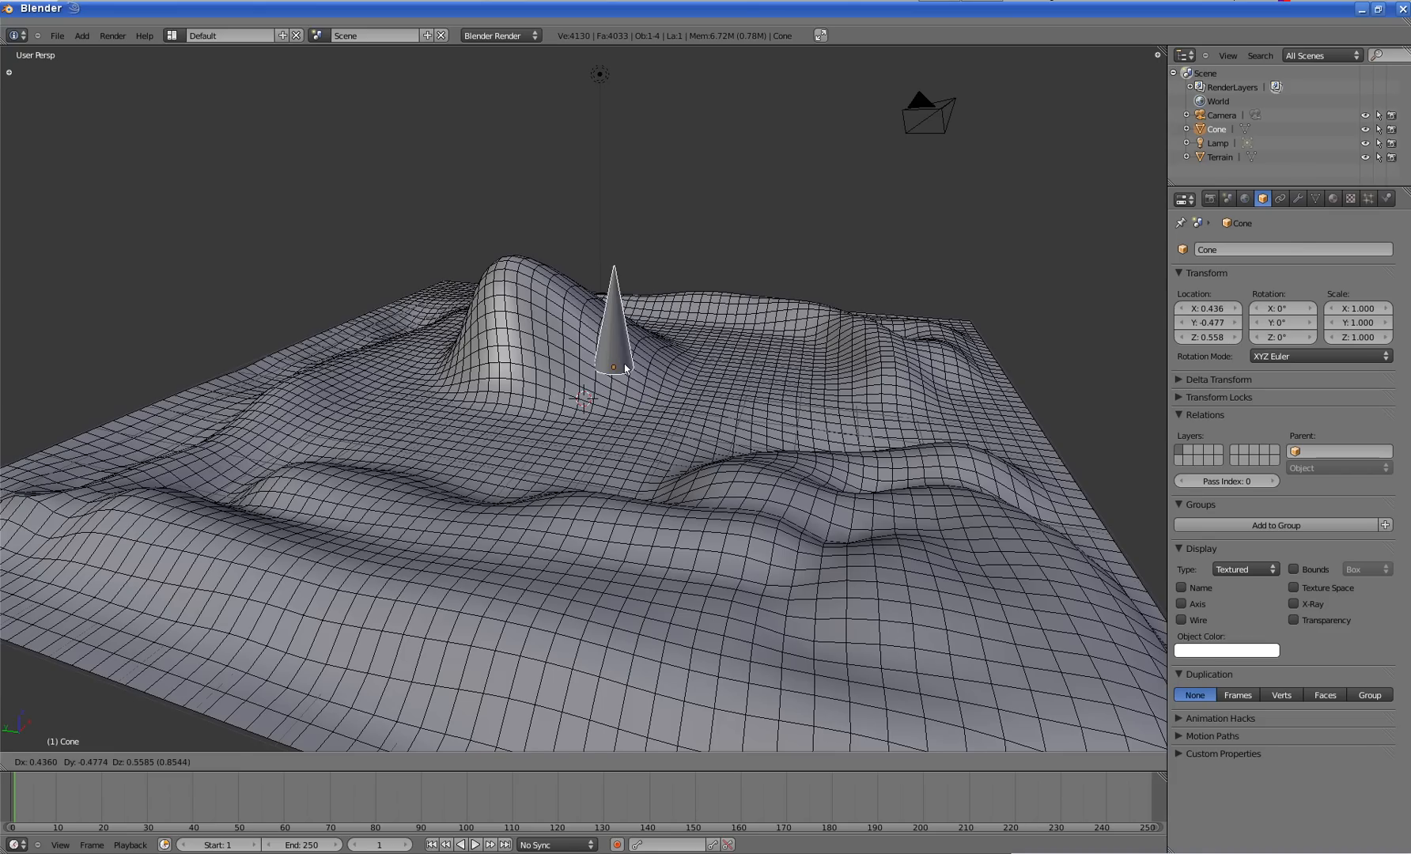
key(Escape)
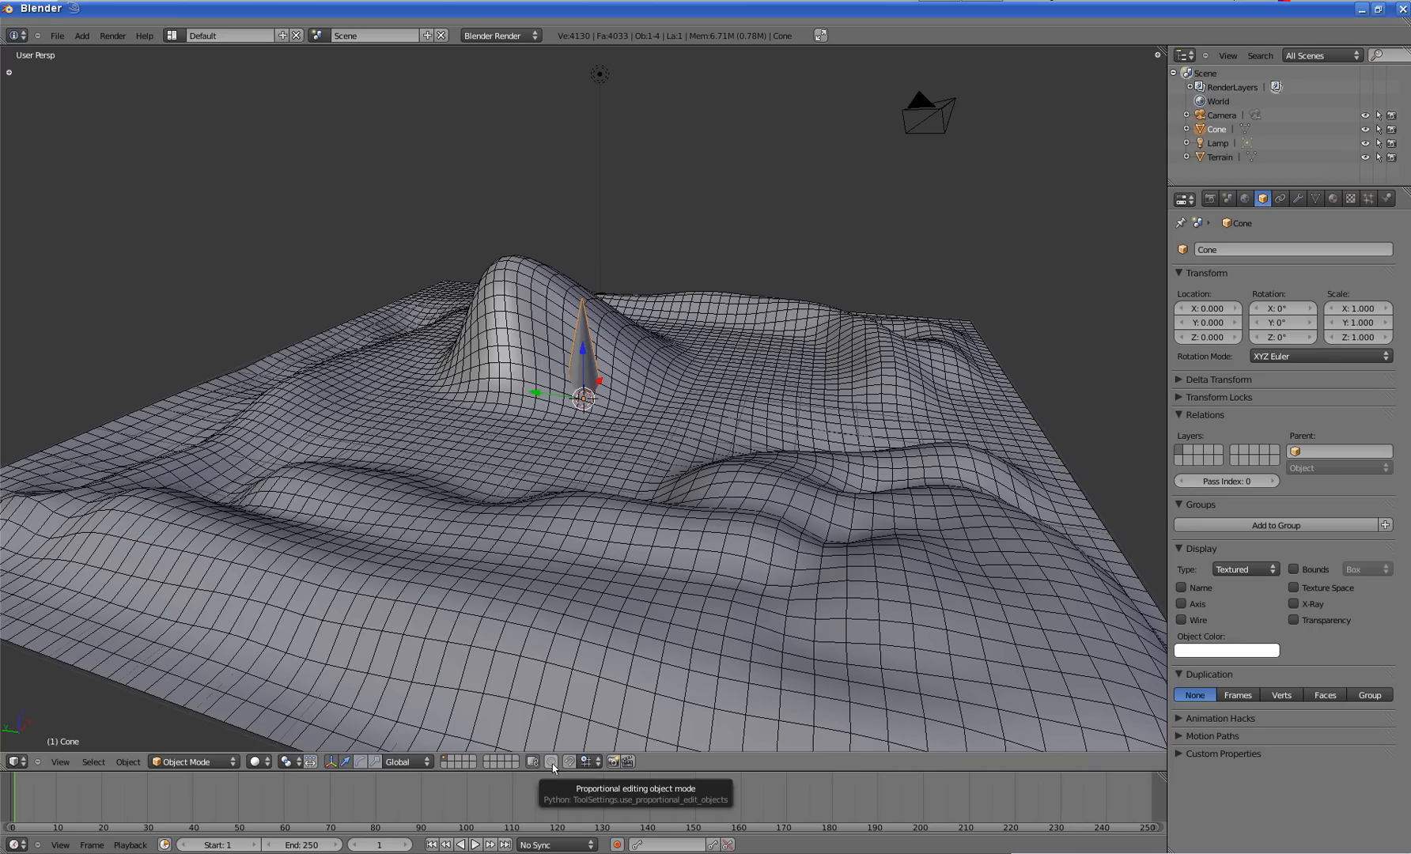
- Turn off the 3D transform manipulator in the viewport
click(311, 762)
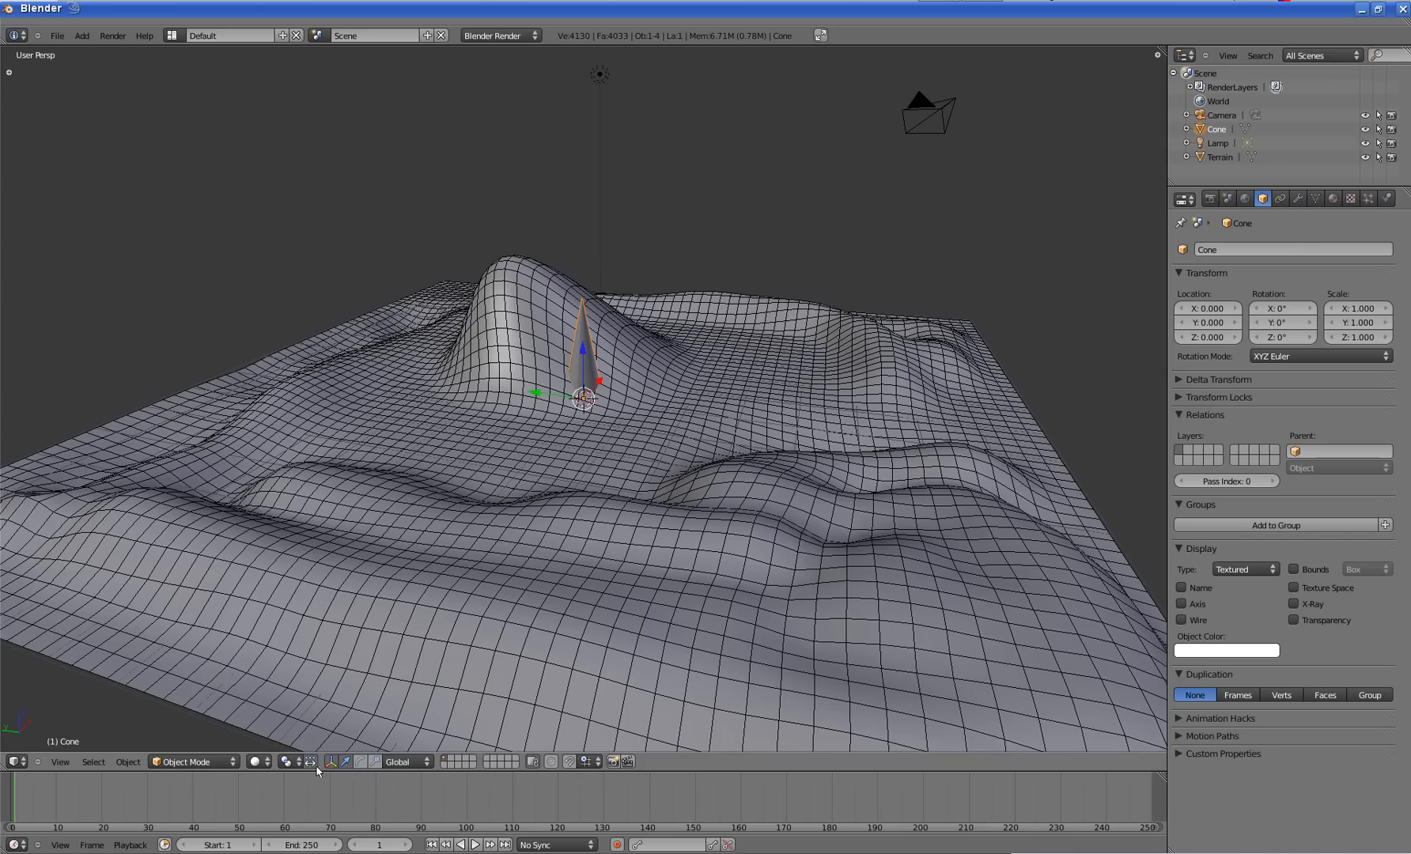
click(309, 764)
click(336, 762)
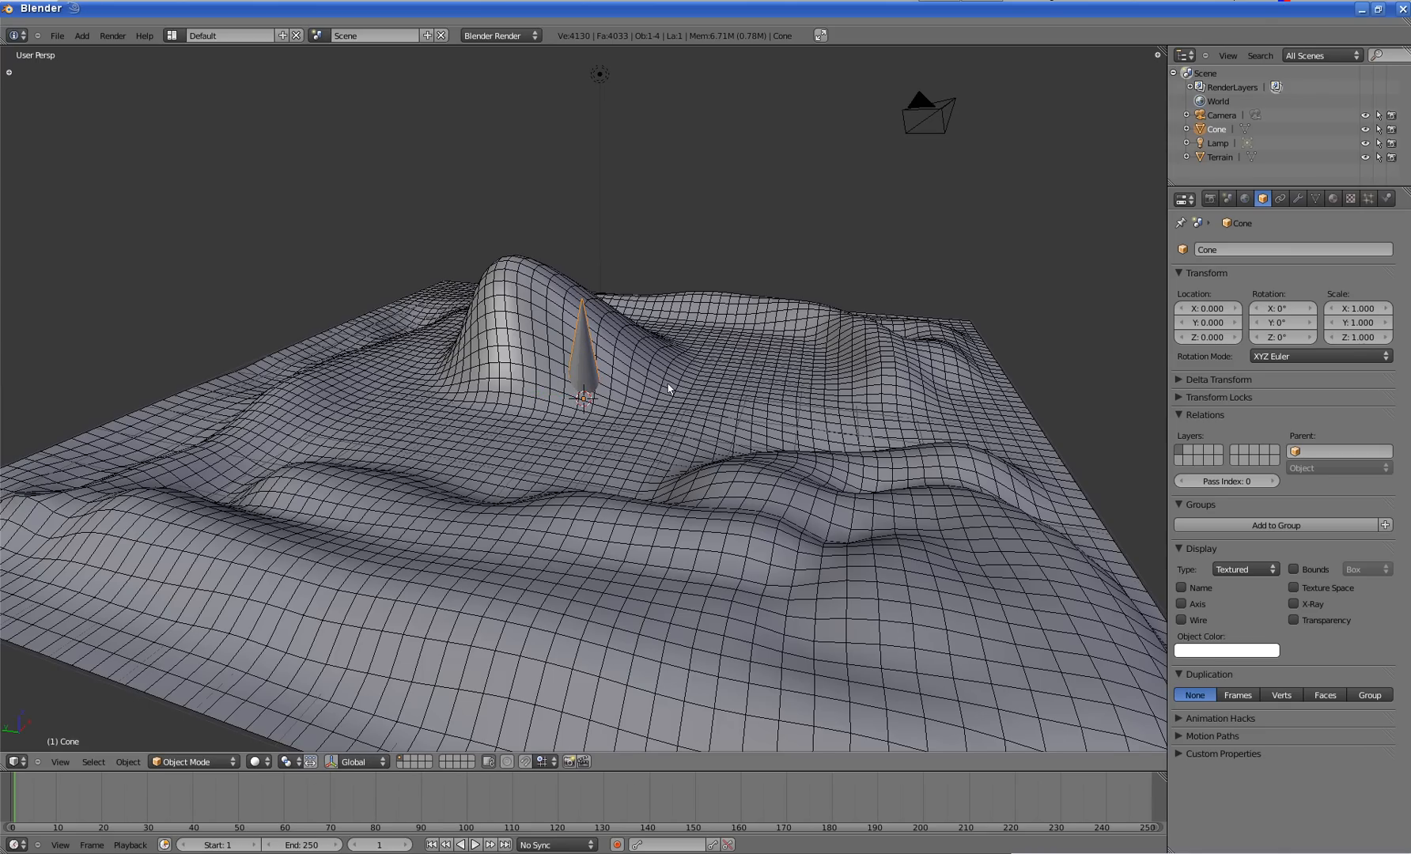
scroll(669, 384, up, 3)
scroll(666, 384, down, 3)
scroll(549, 386, up, 1)
scroll(691, 381, down, 1)
- Disable the viewport's Grid Floor display and close the view properties sidebar
key(n)
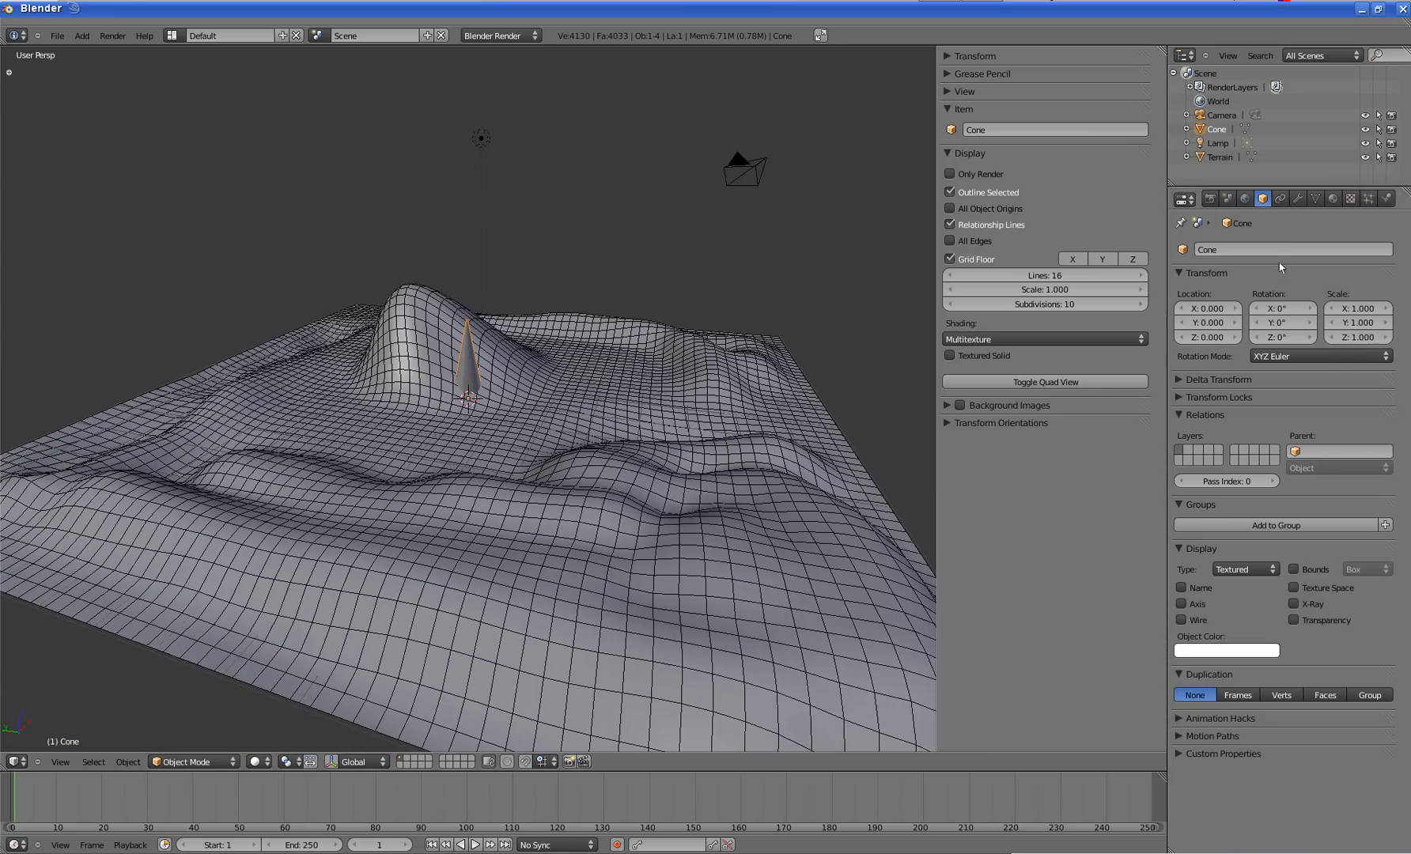
click(950, 260)
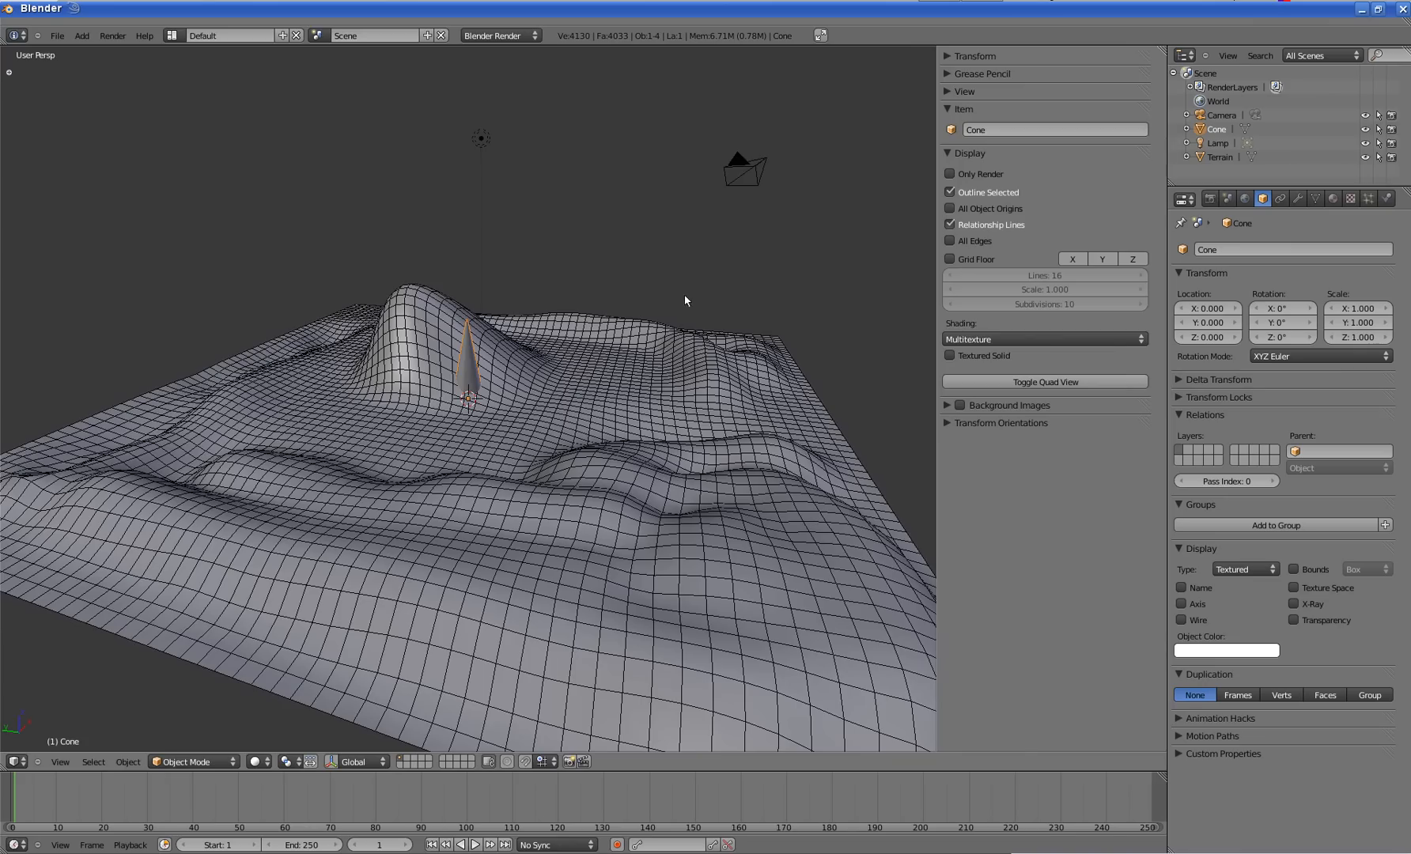
key(n)
key(n)
key(n)
key(n)
key(n)
key(n)
key(n)
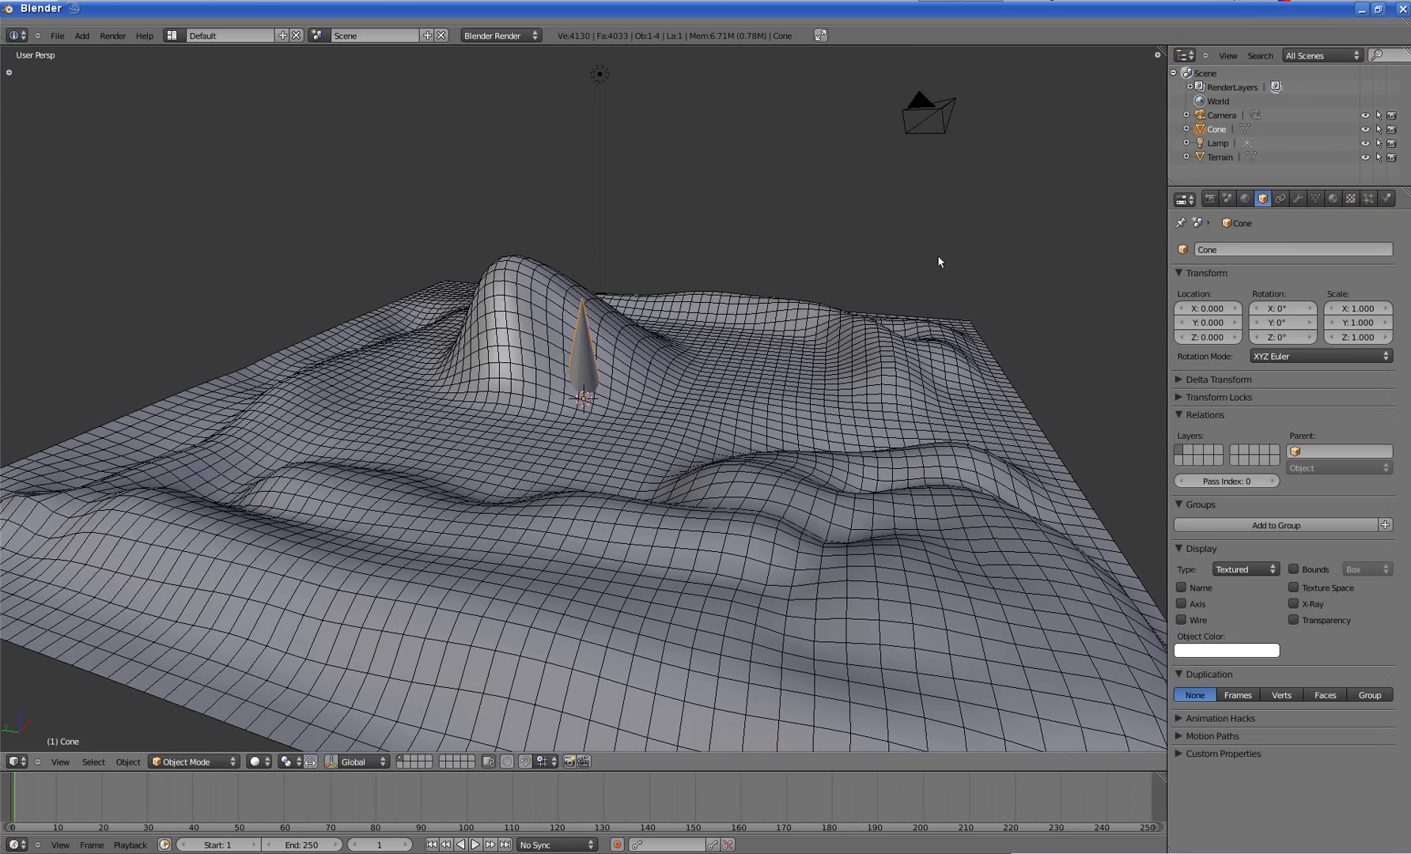
- Hide the Camera and the Lamp in the viewport, leaving the Cone and Terrain visible
click(1364, 116)
click(1365, 144)
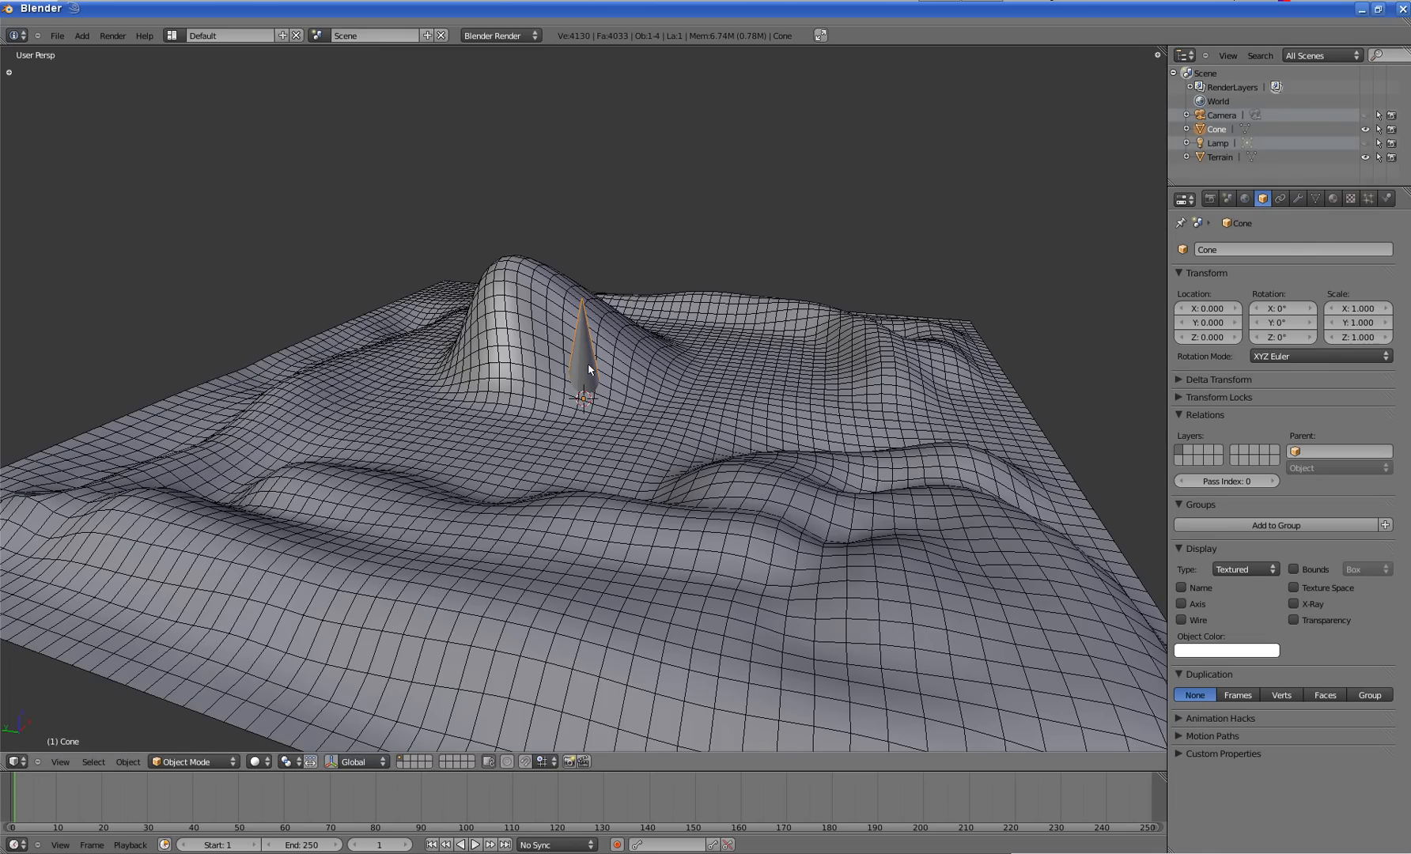
scroll(589, 365, down, 1)
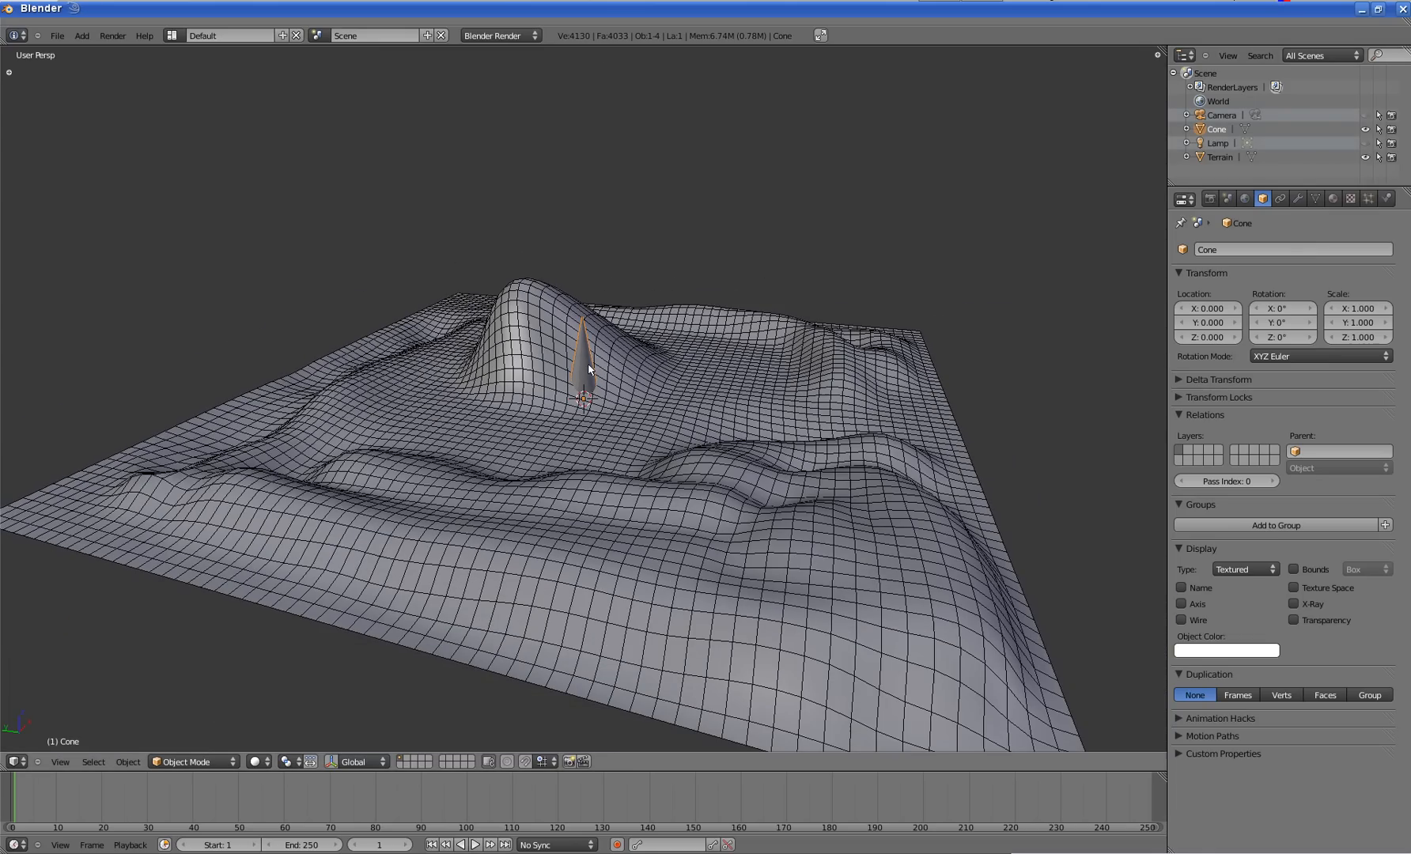
- Enable snapping during transform with Face as the snap element and Active as the snap target
click(527, 762)
click(551, 761)
click(565, 700)
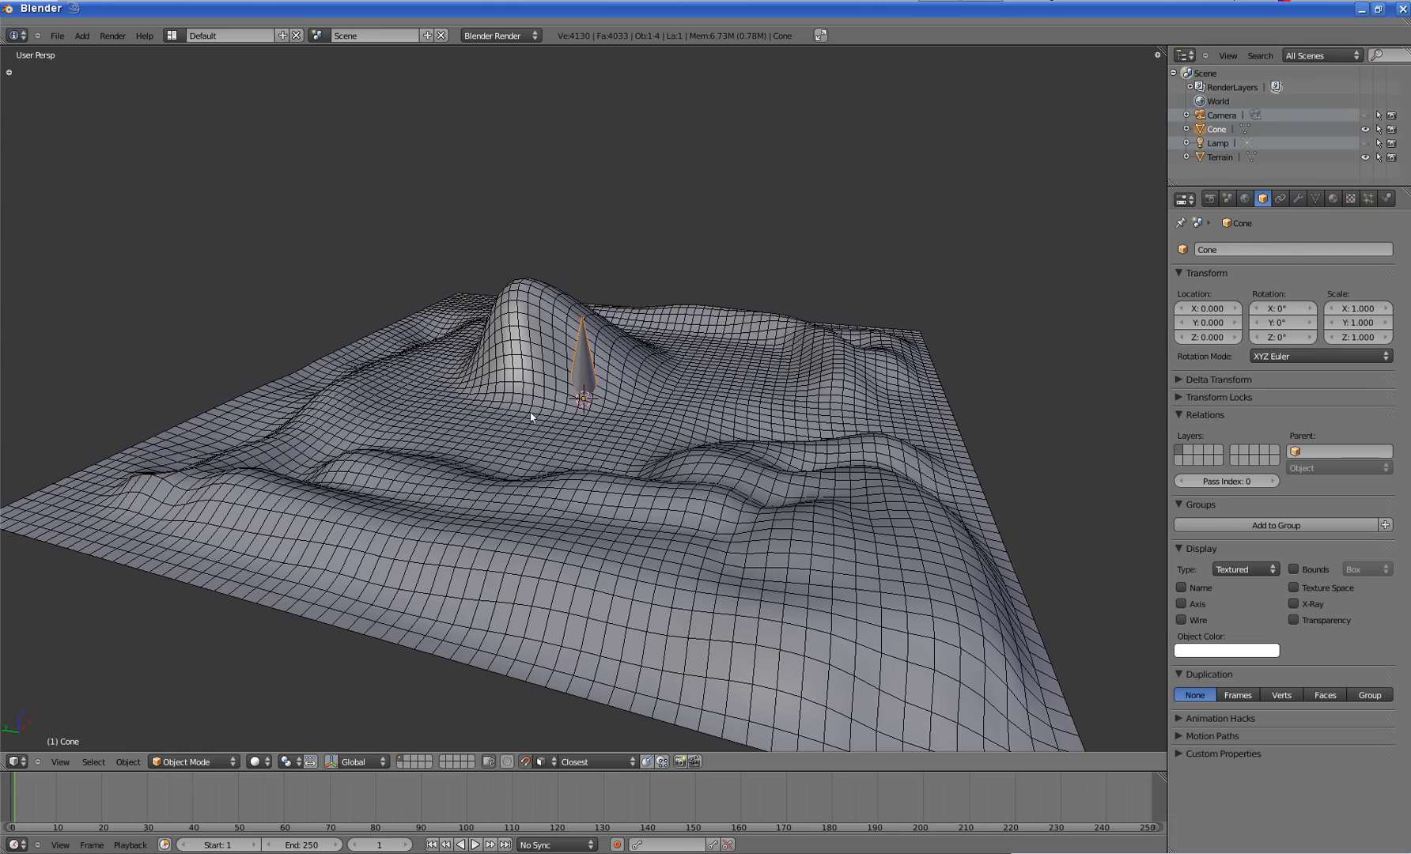
click(599, 760)
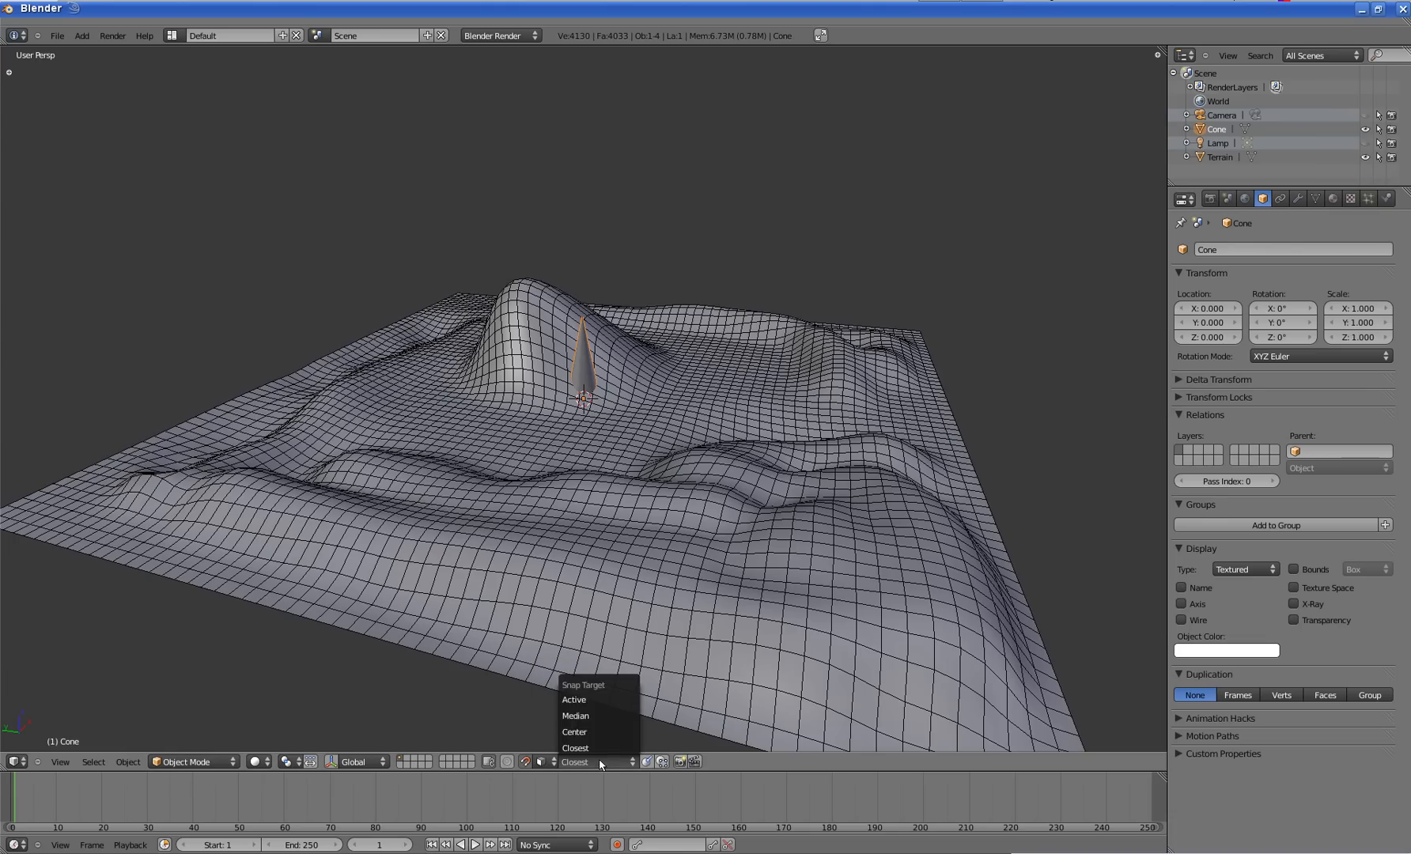
click(586, 701)
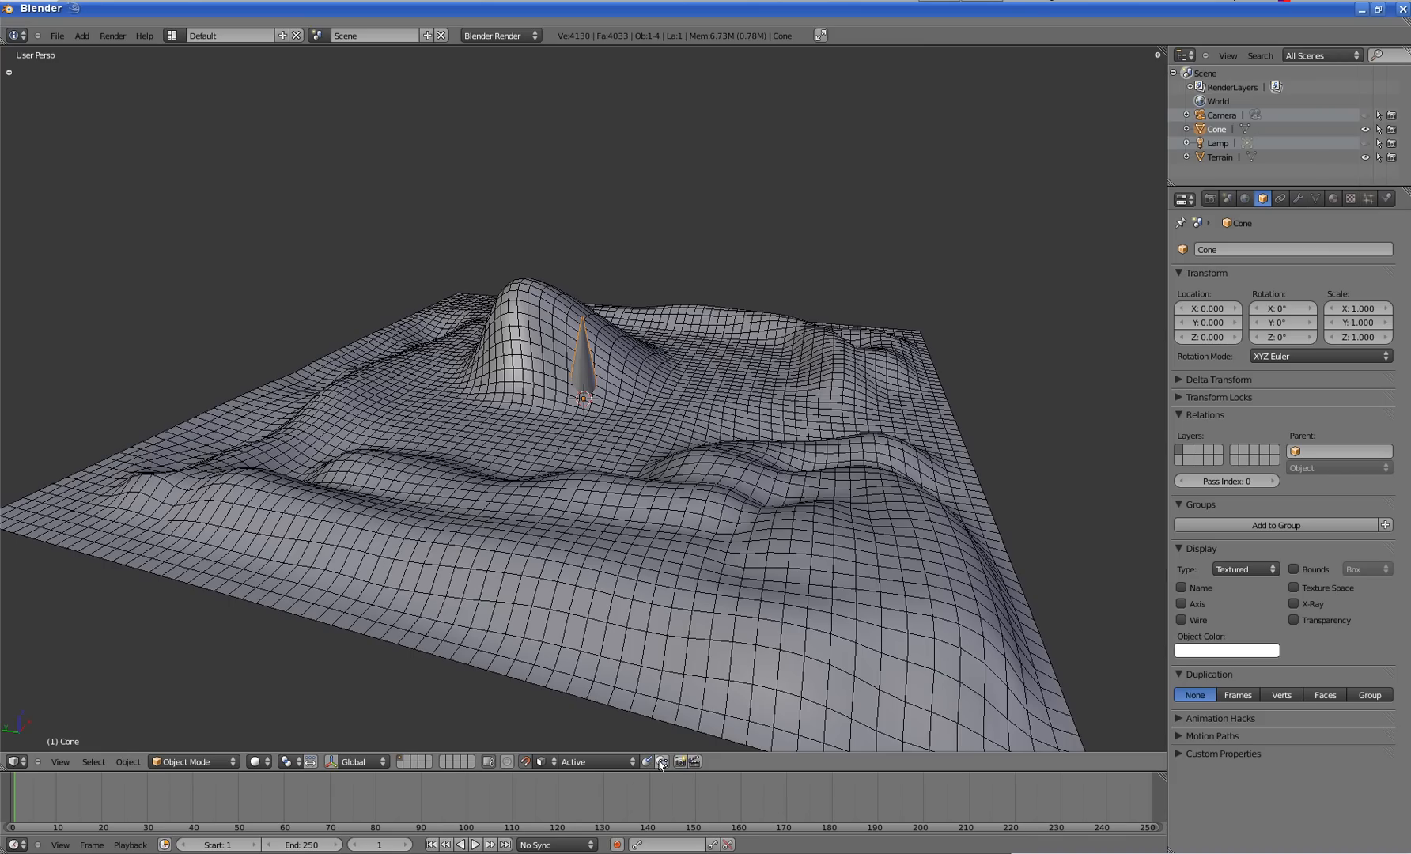
- Reset the snap target to Closest and switch snapping off
click(585, 762)
click(585, 762)
click(586, 748)
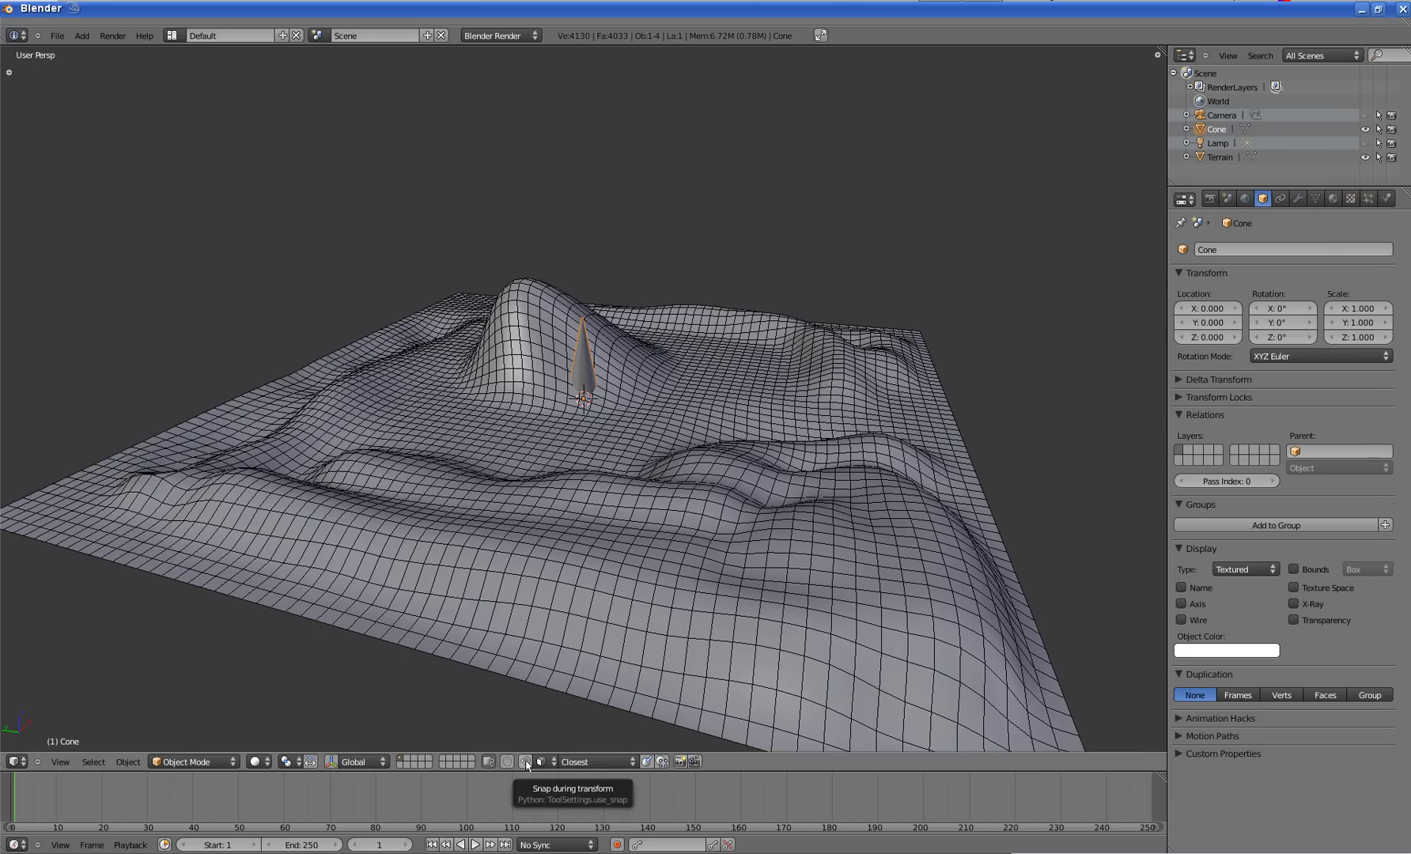
- Turn snapping back on, choosing the Face snap element and the Active snap target
click(526, 762)
click(553, 762)
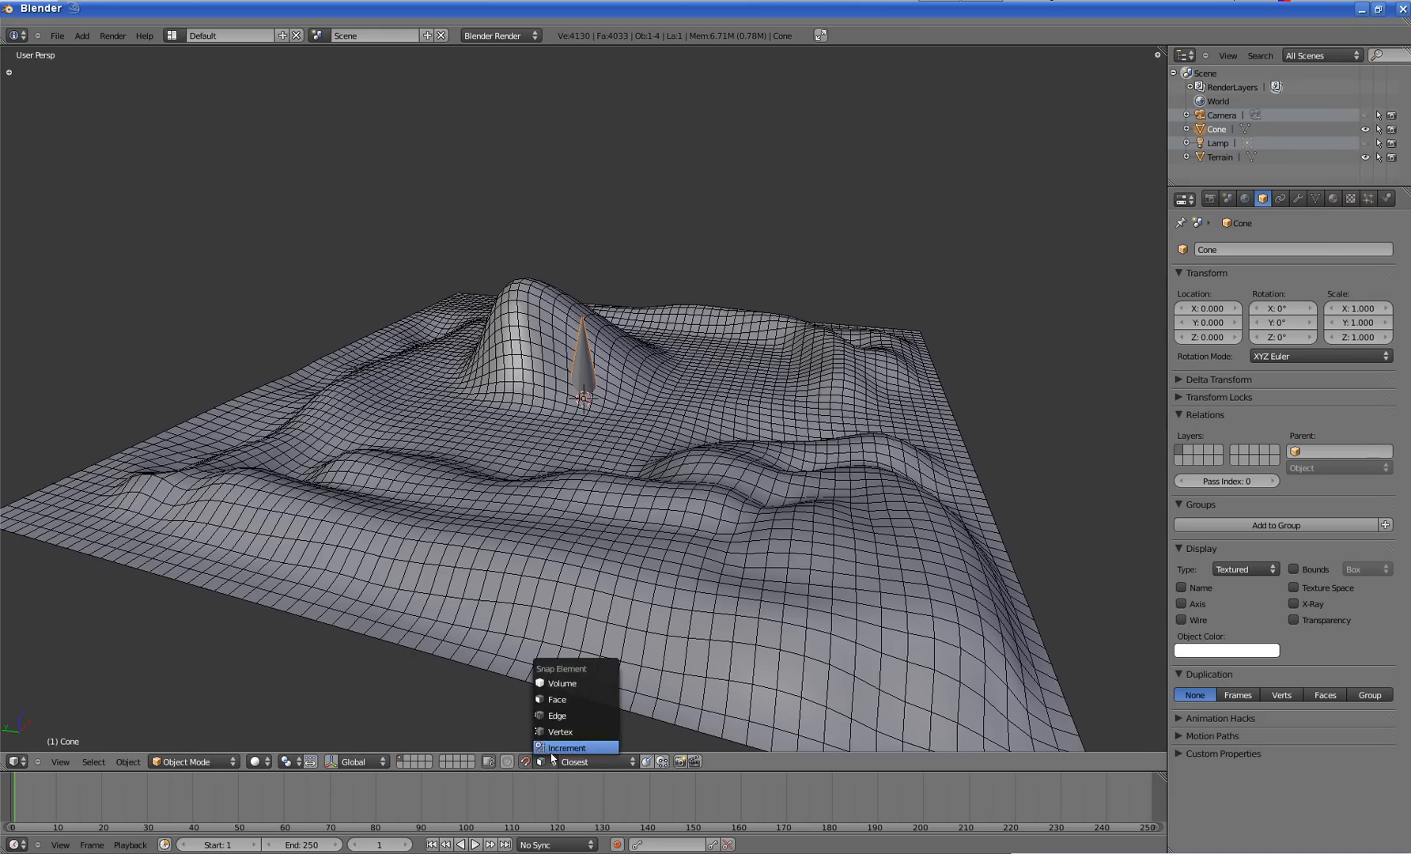
click(561, 702)
click(567, 761)
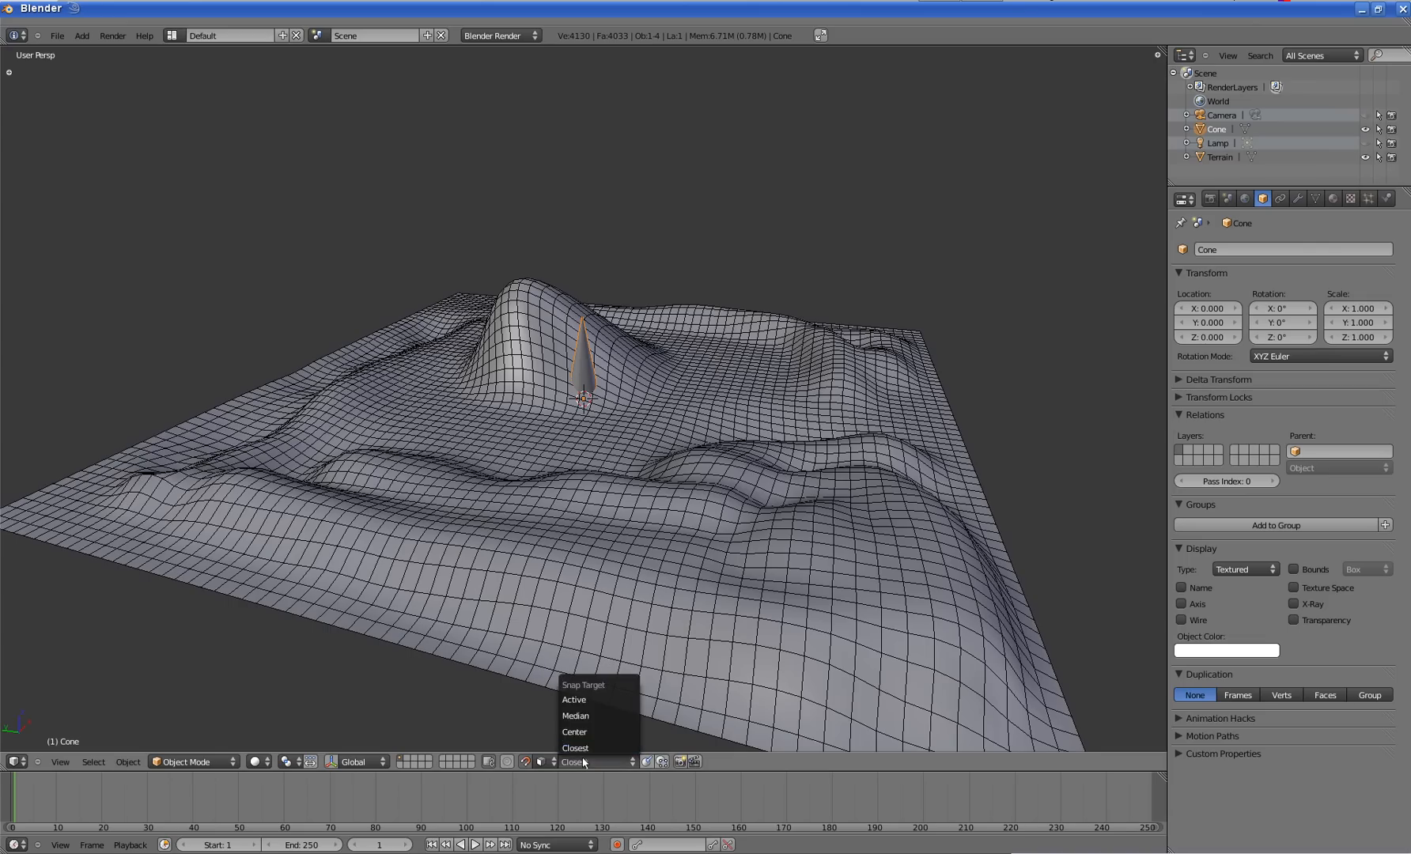
click(583, 696)
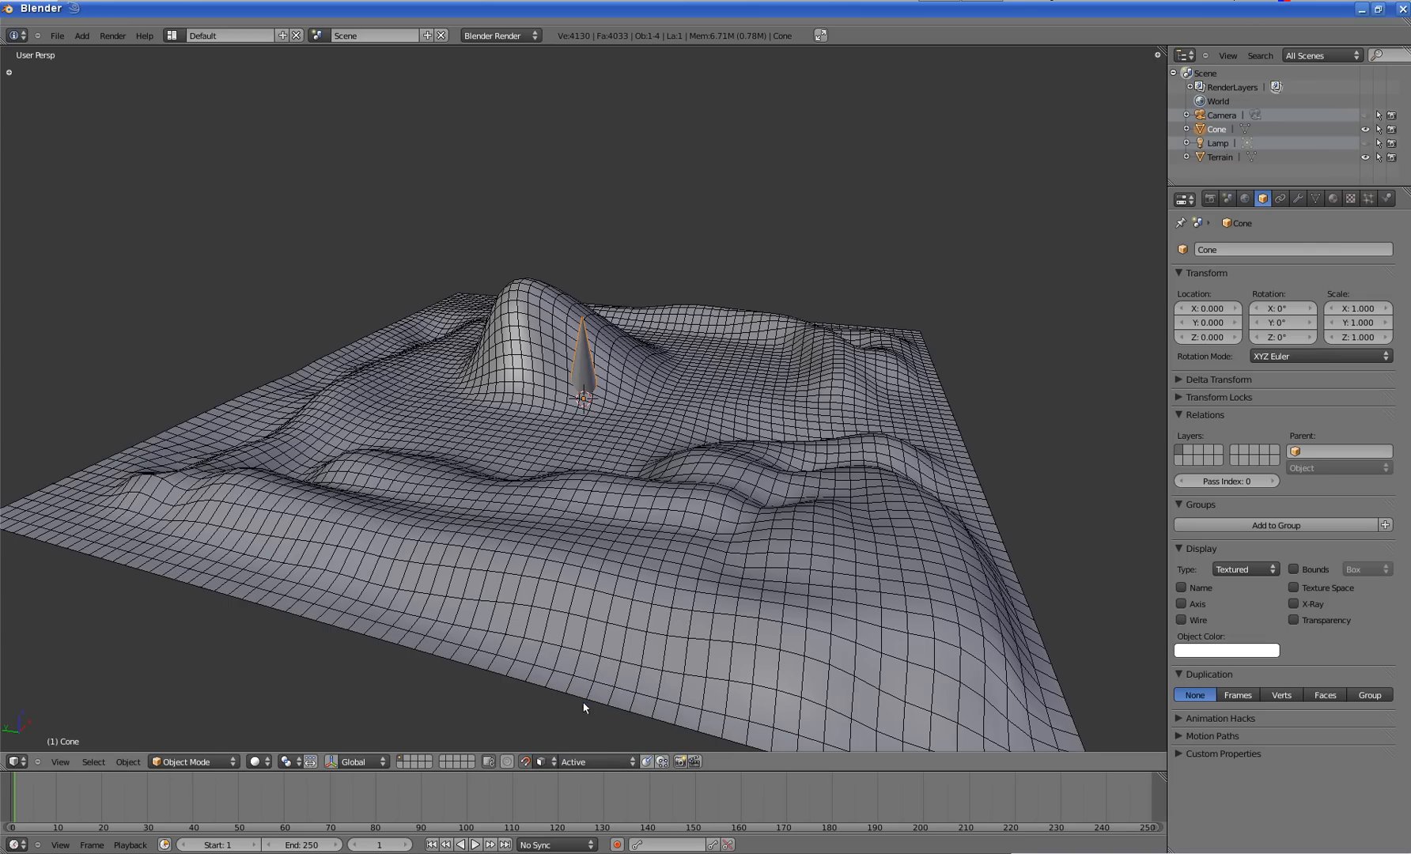
- Enable rotation alignment with the snapping target and move the cone onto the terrain slope at about X 3.55, Y -5.10, Z 0.37
click(648, 762)
key(g)
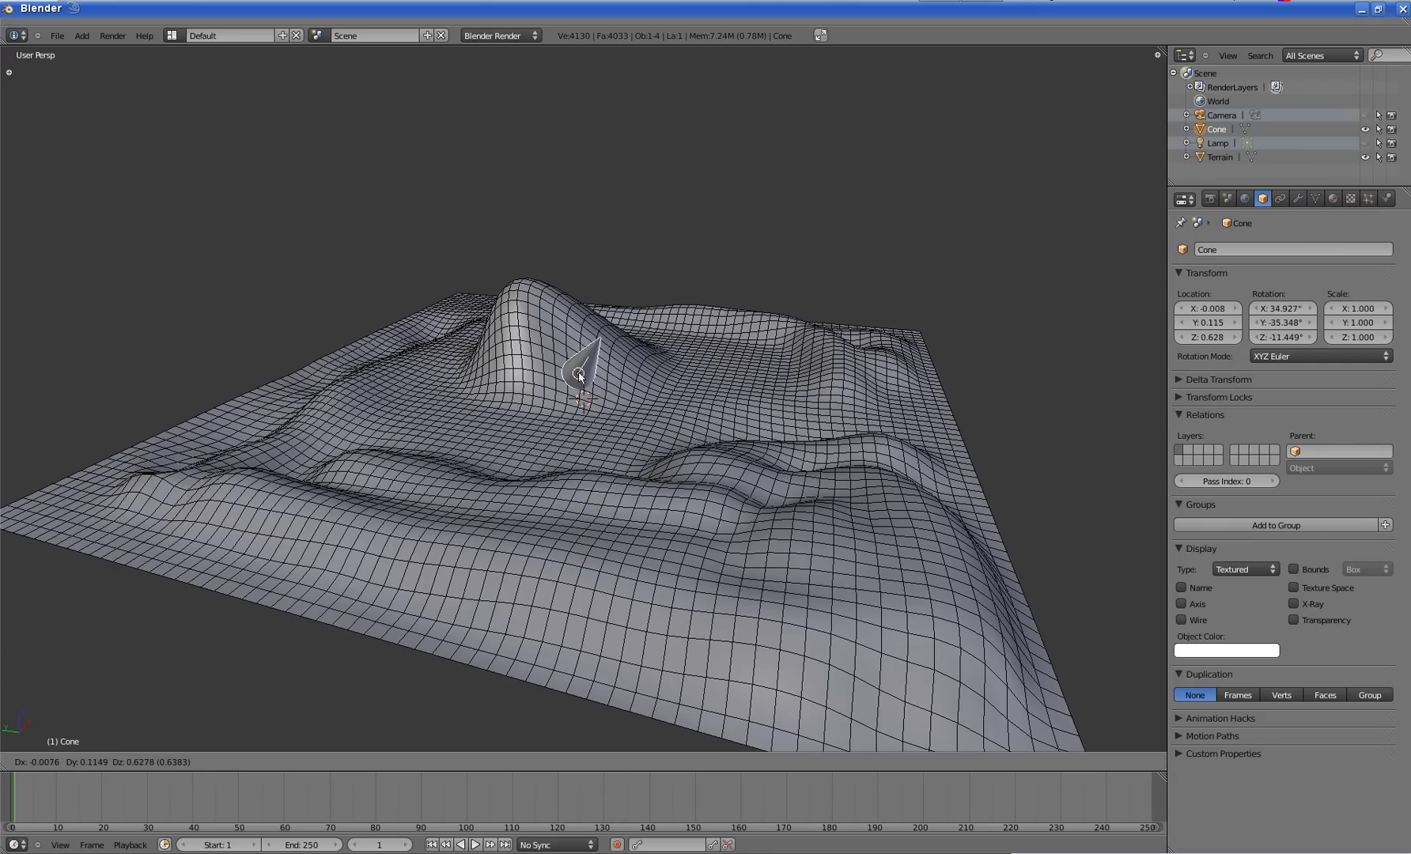
click(820, 360)
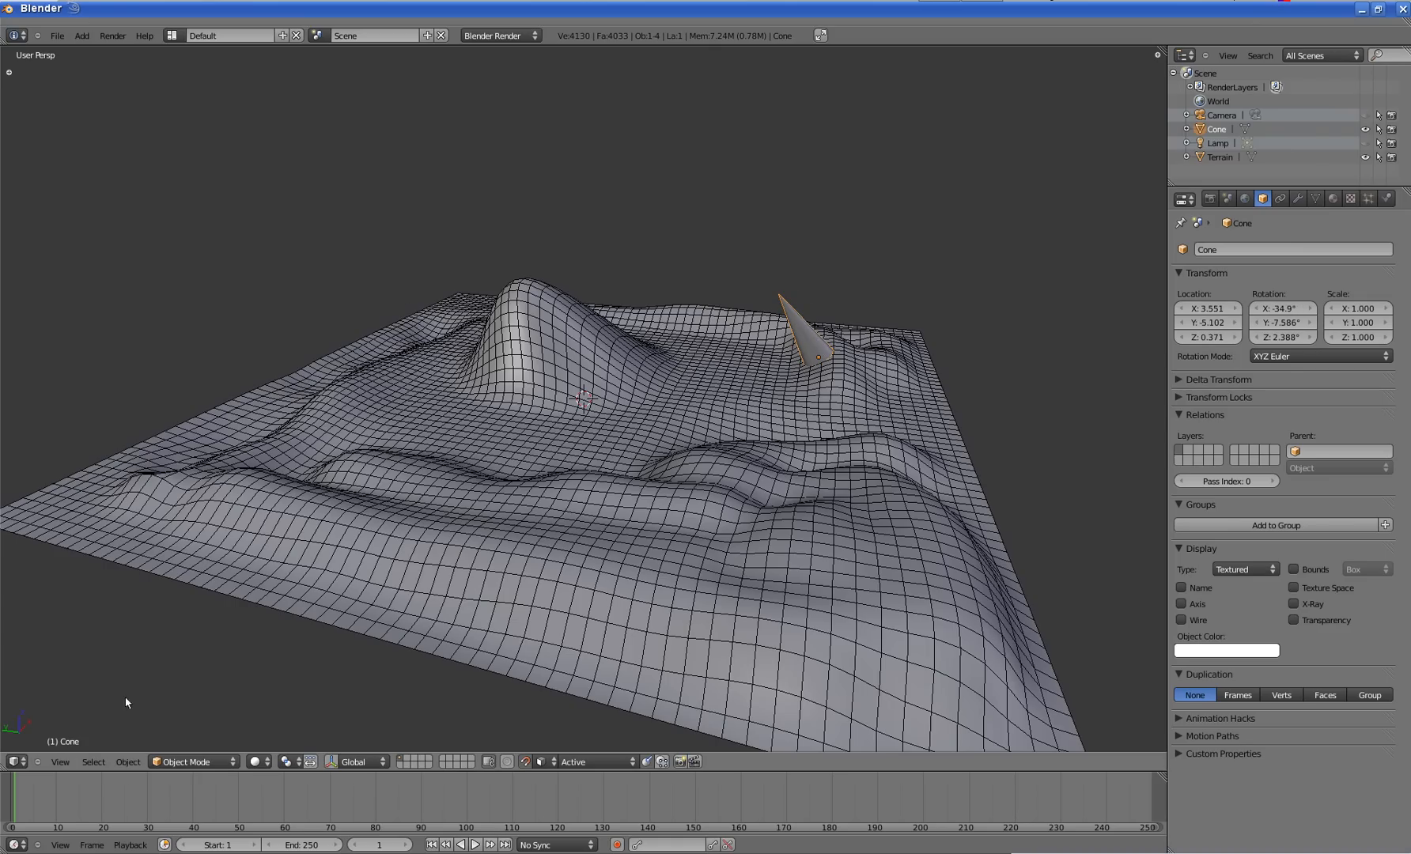
- Create two linked duplicates of the cone and place them on the hill's side, at about X 0.00, Y 1.65 and X -0.55, Y 1.46
click(130, 763)
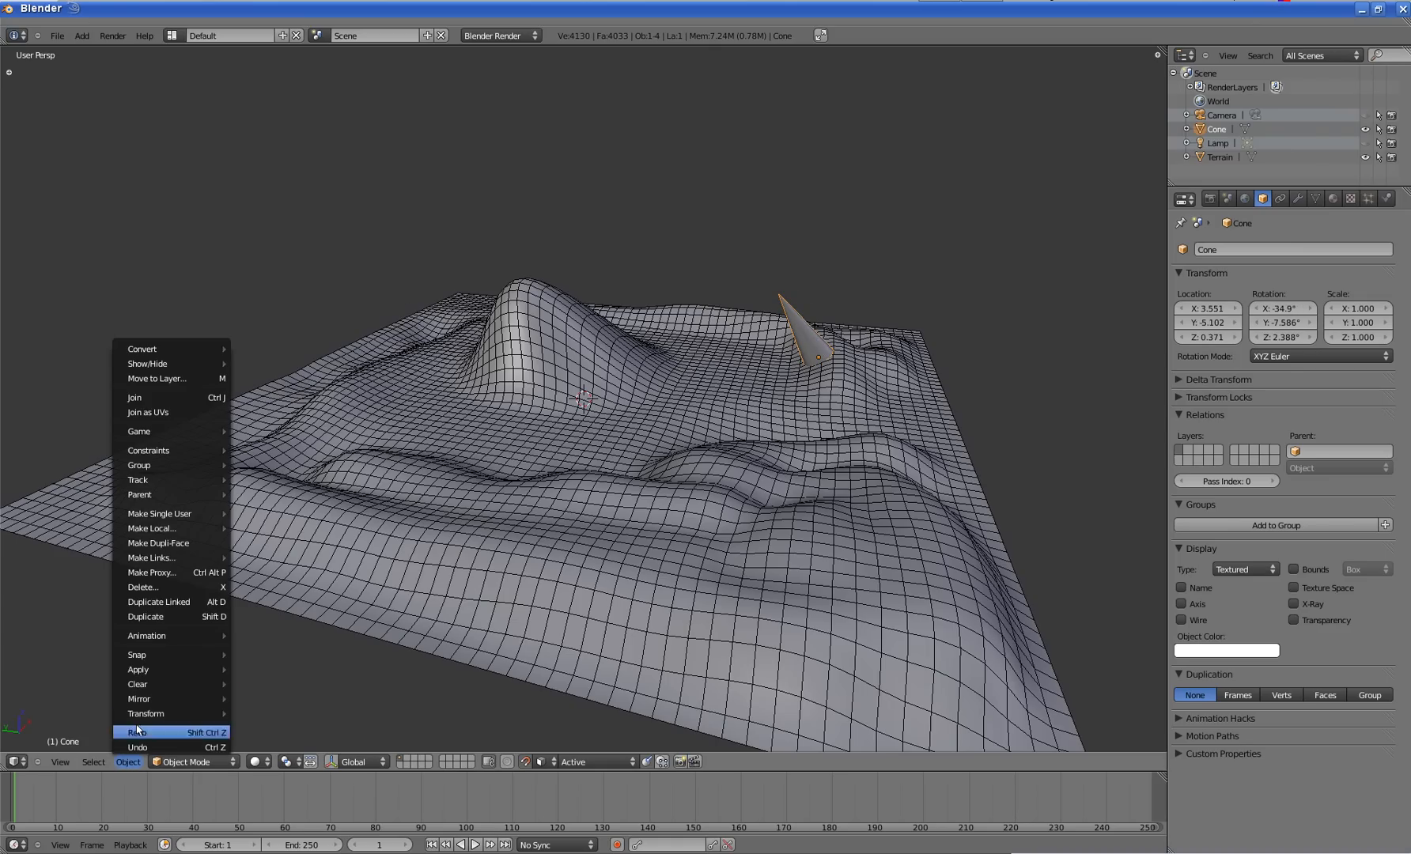
click(188, 603)
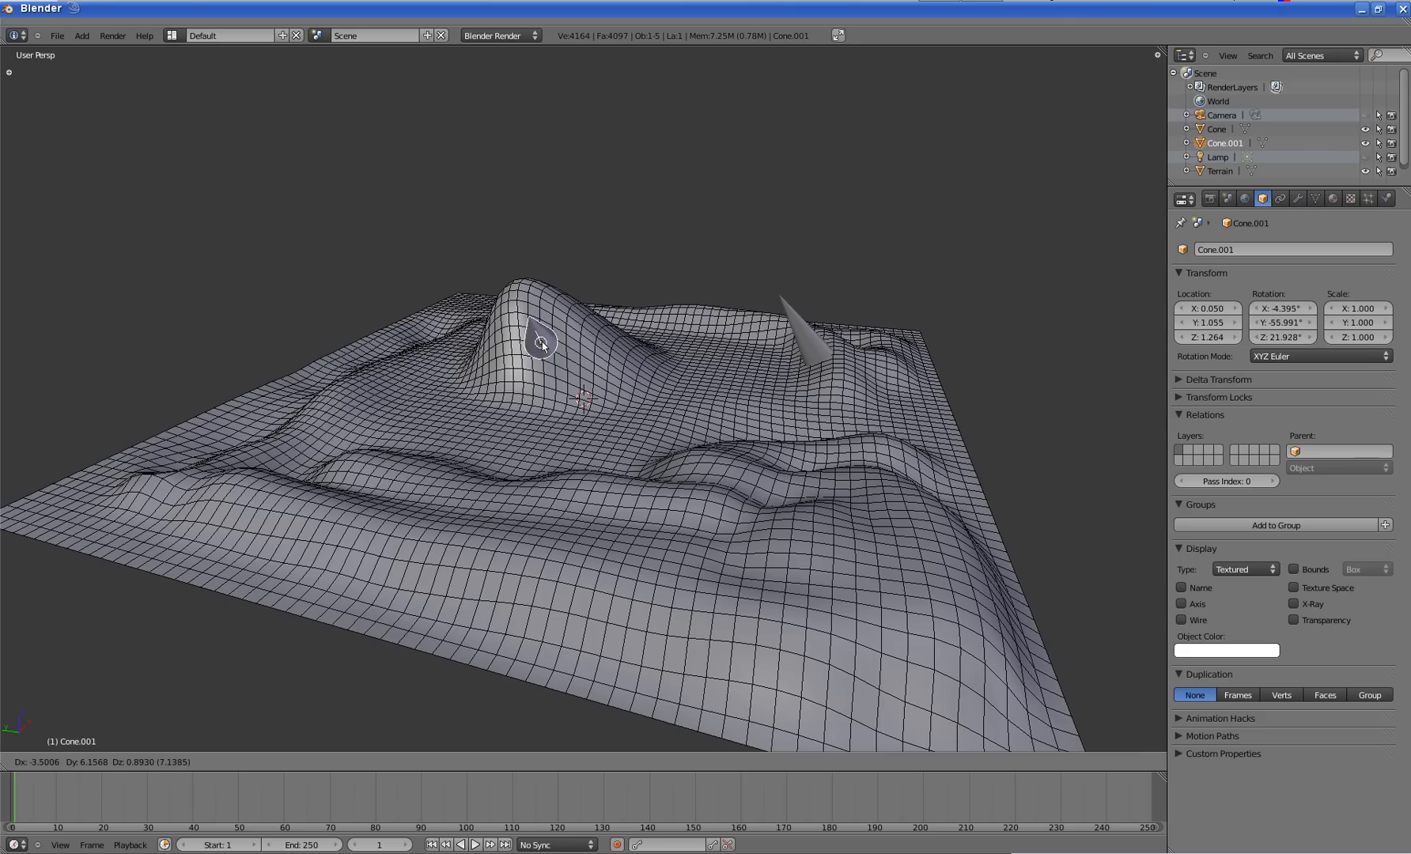
click(515, 338)
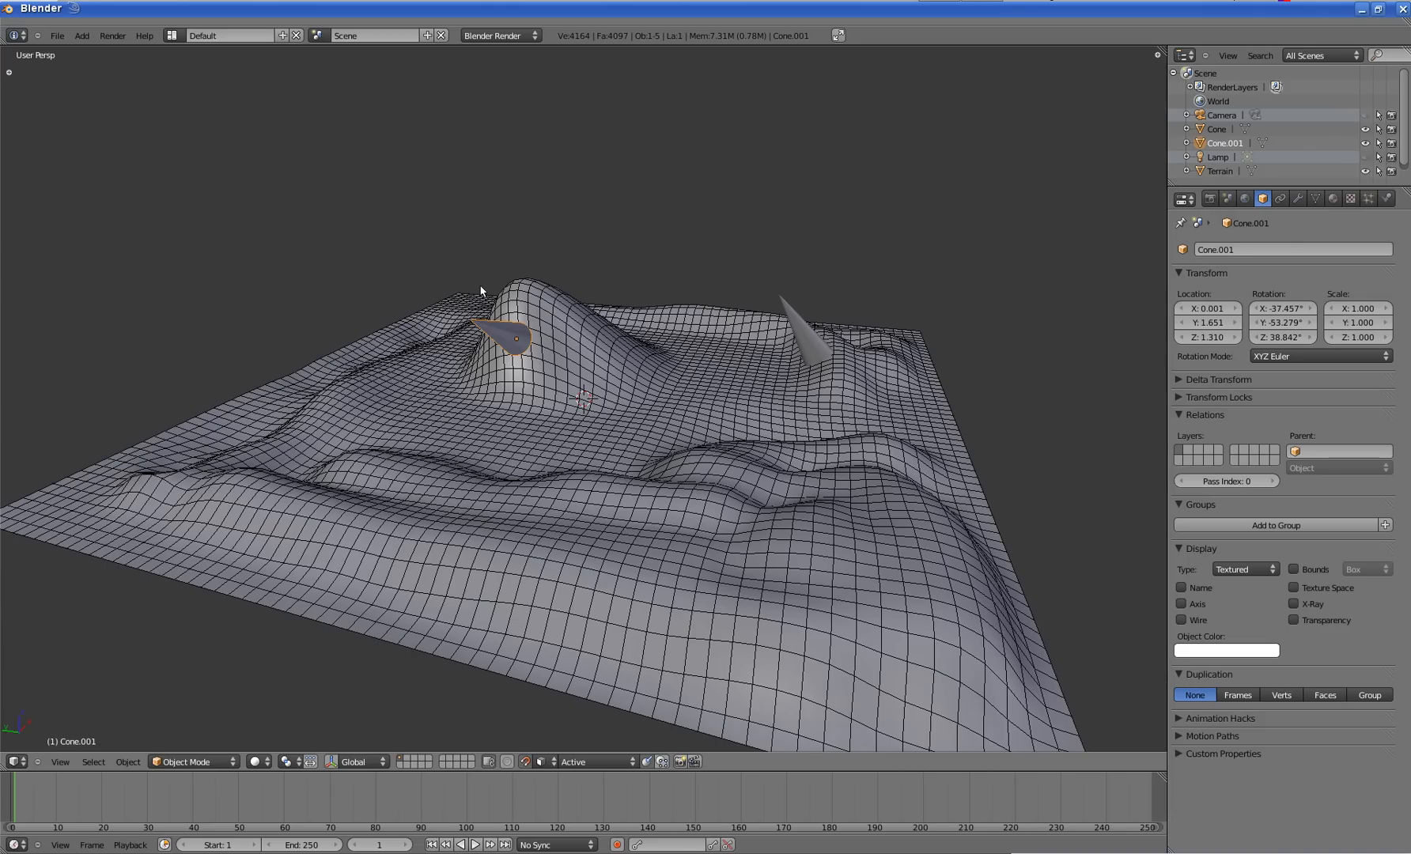
key(alt+d)
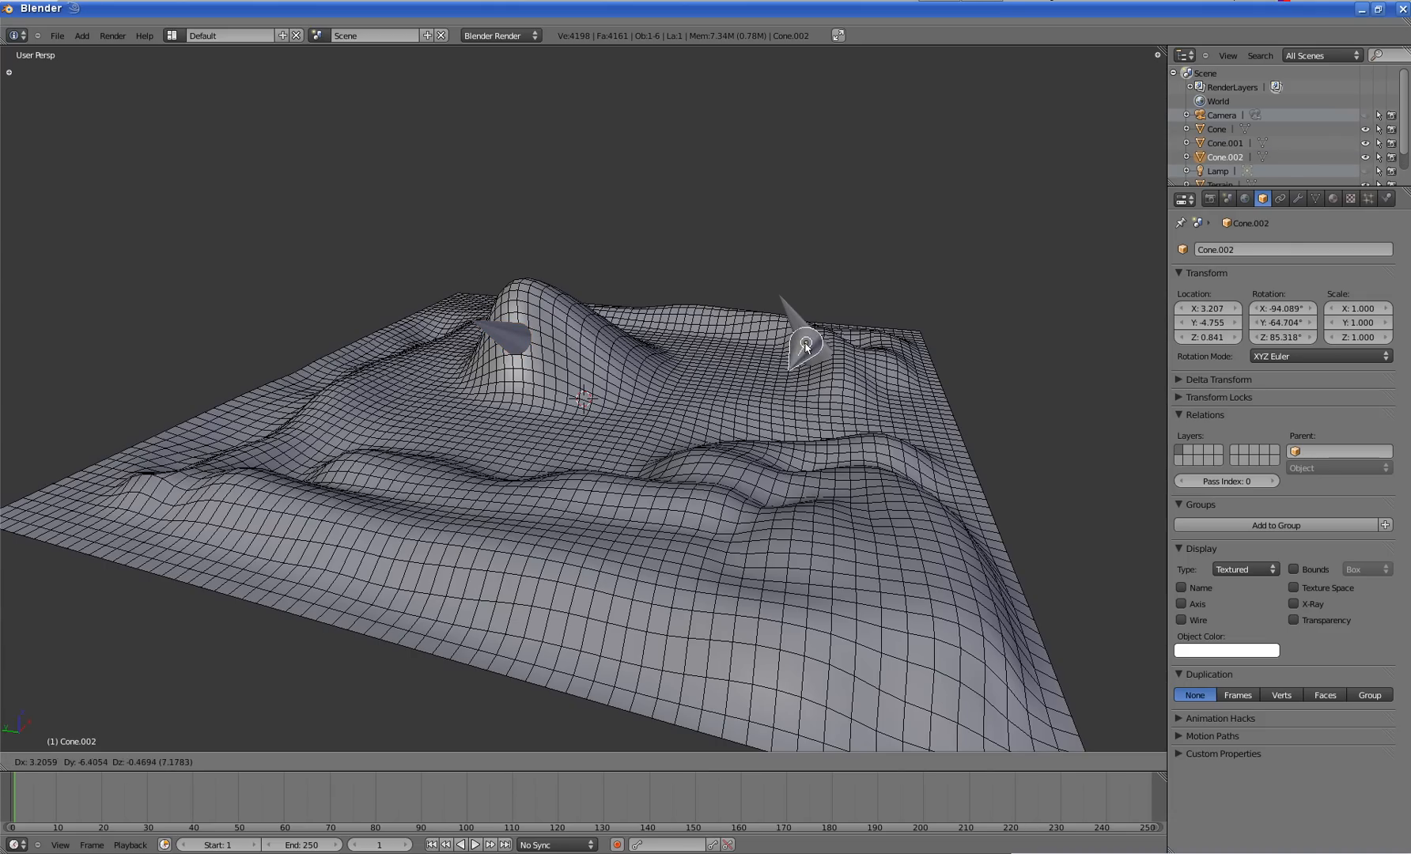
click(514, 334)
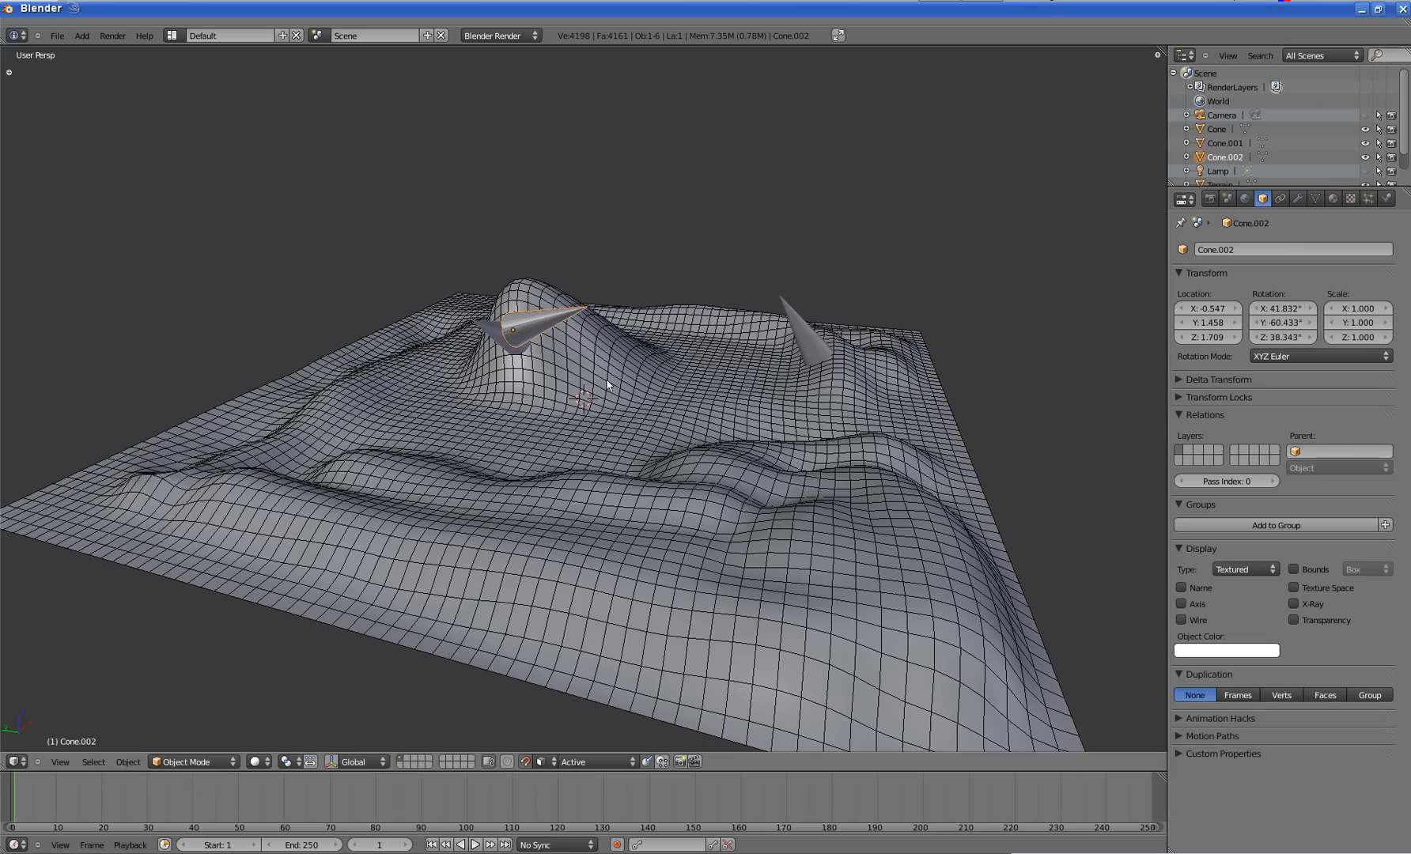
- Duplicate the cone three more times, stacking the copies upward over the cones on the hill
key(shift+d)
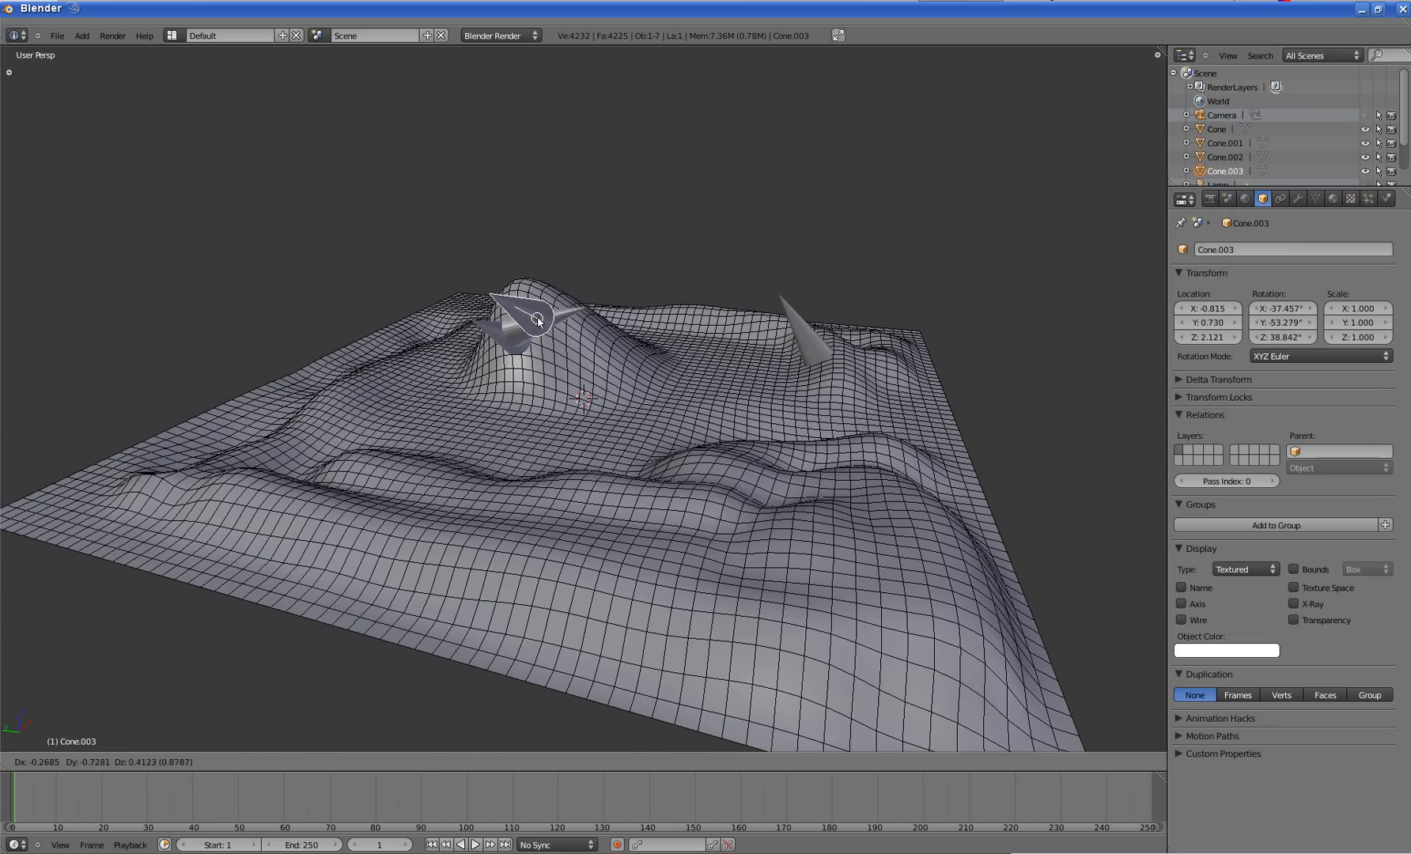
click(538, 320)
key(shift+d)
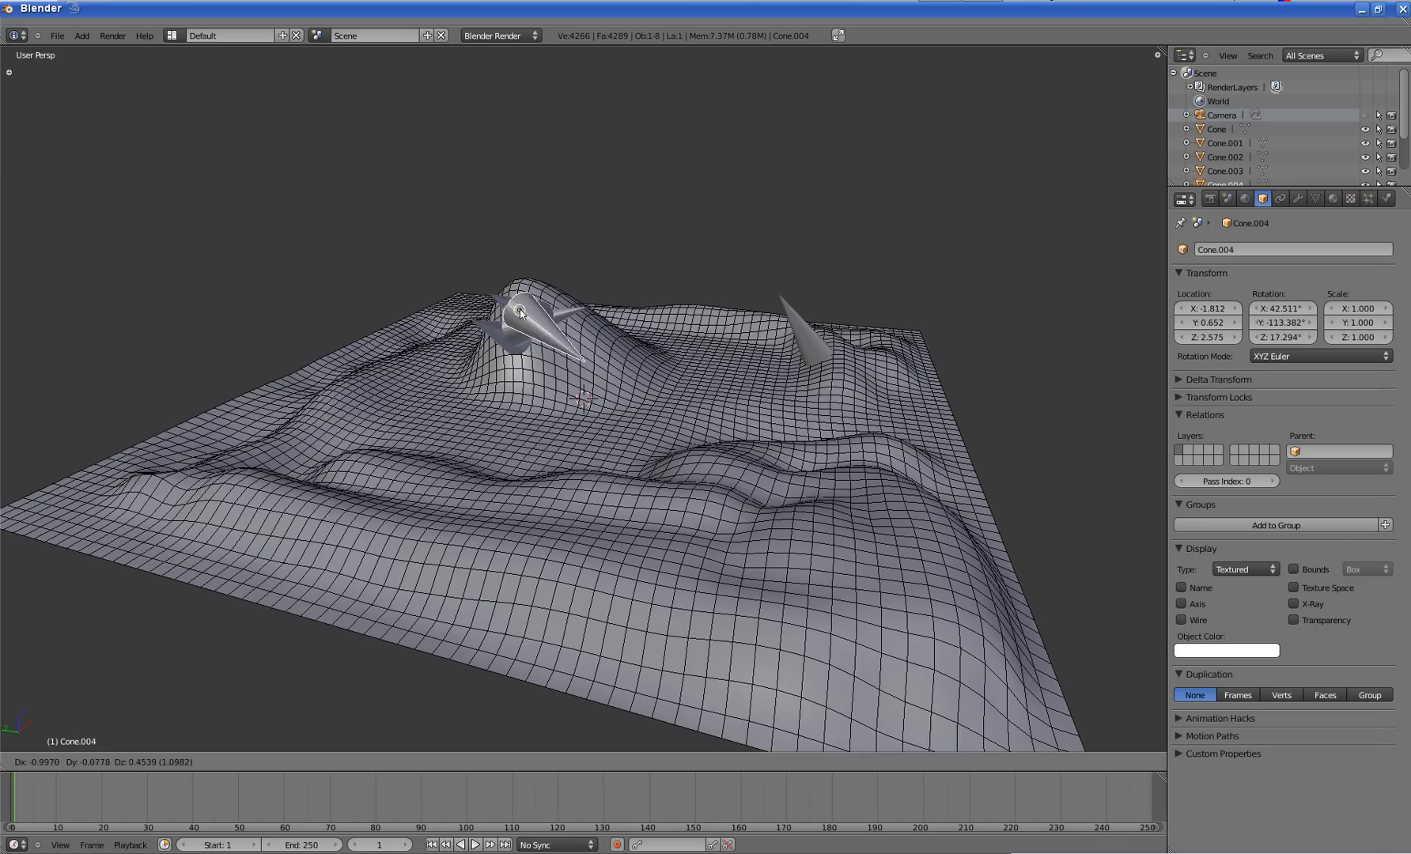
click(528, 311)
key(shift+d)
key(r)
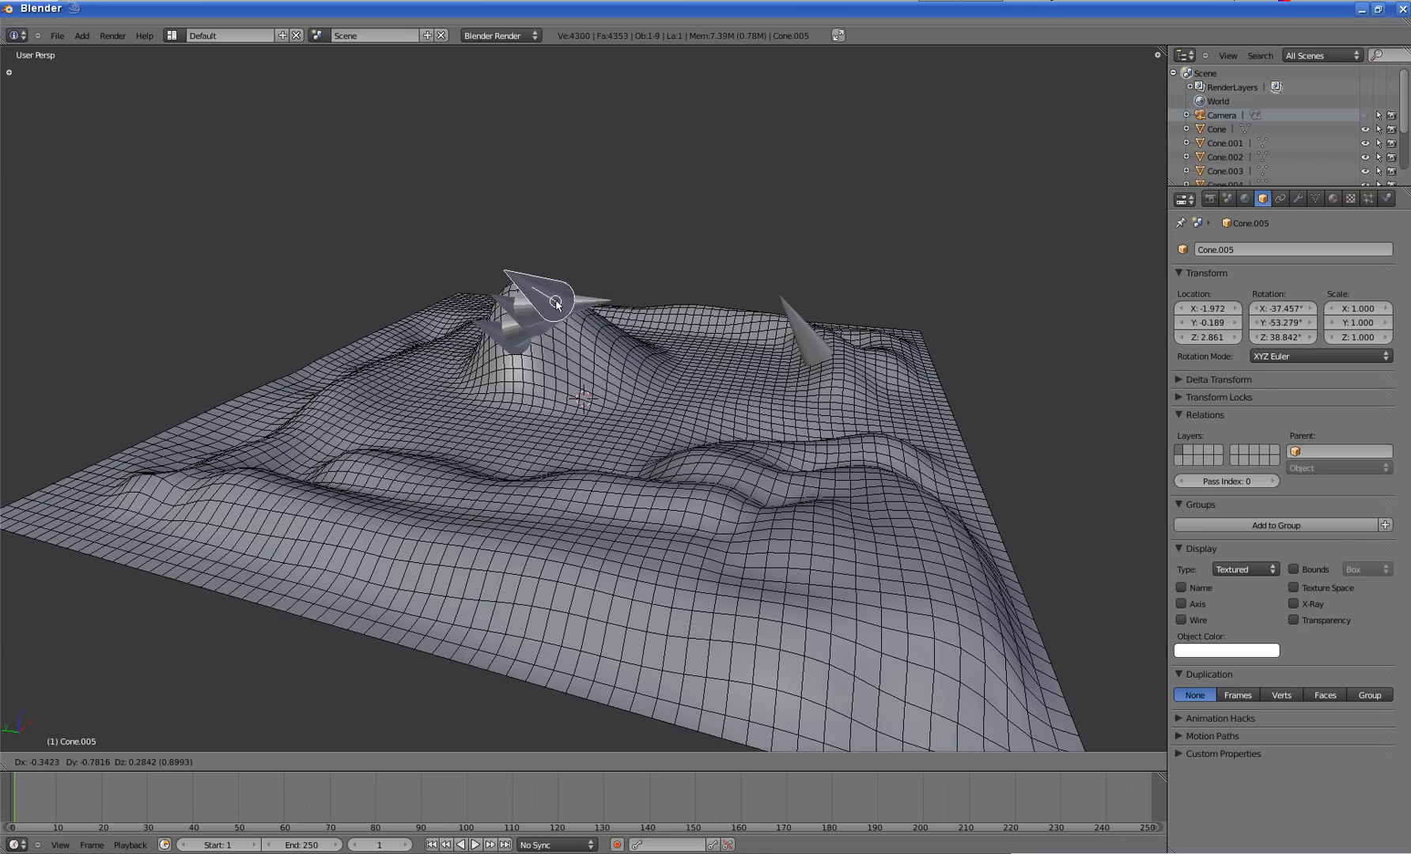
click(632, 395)
- Duplicate the cone onto the terrain's far slope and again onto the front slope at about X -7.04, Y -2.44, Z 0.47
key(shift+d)
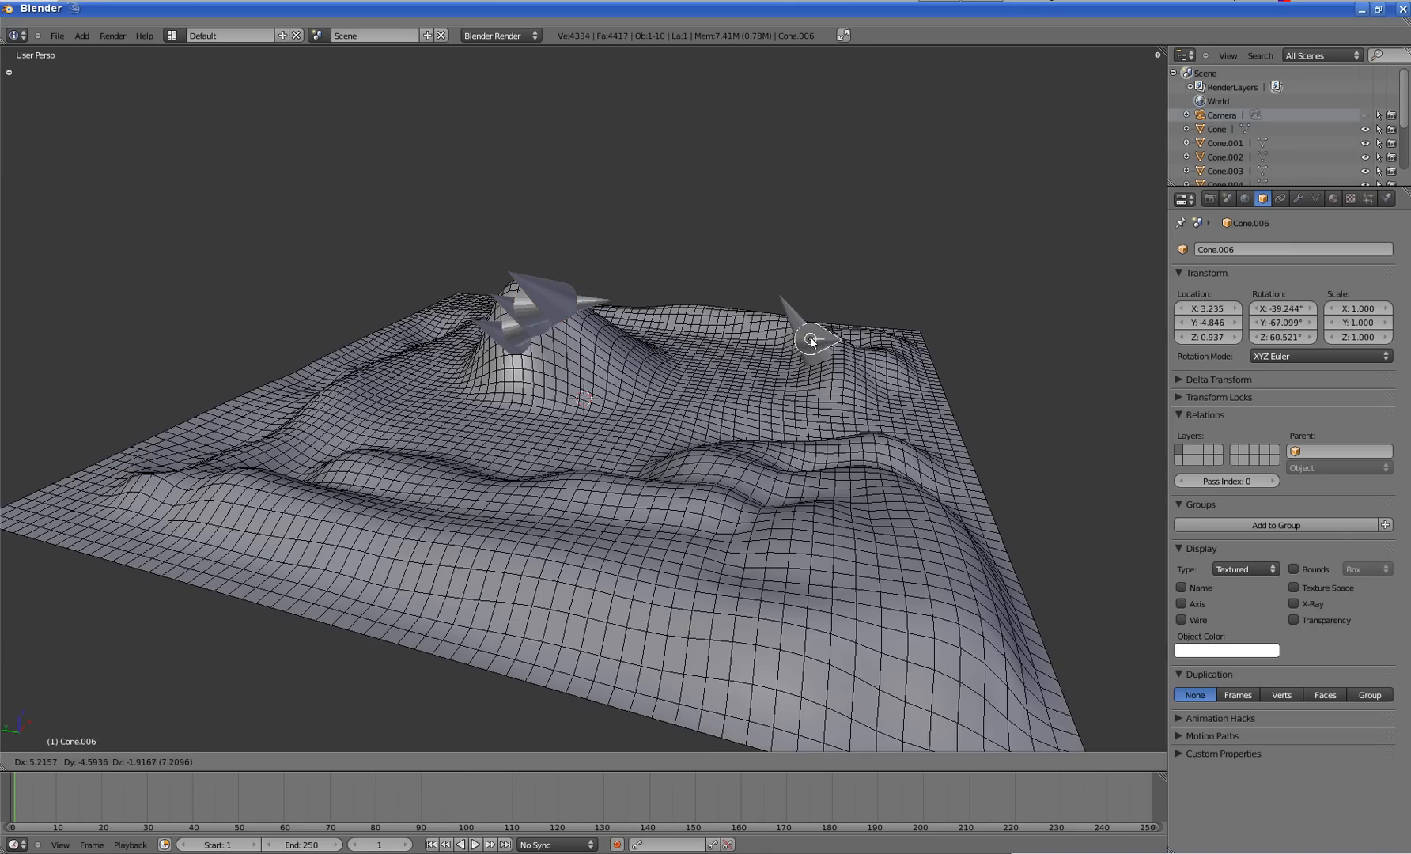
click(700, 320)
key(shift+d)
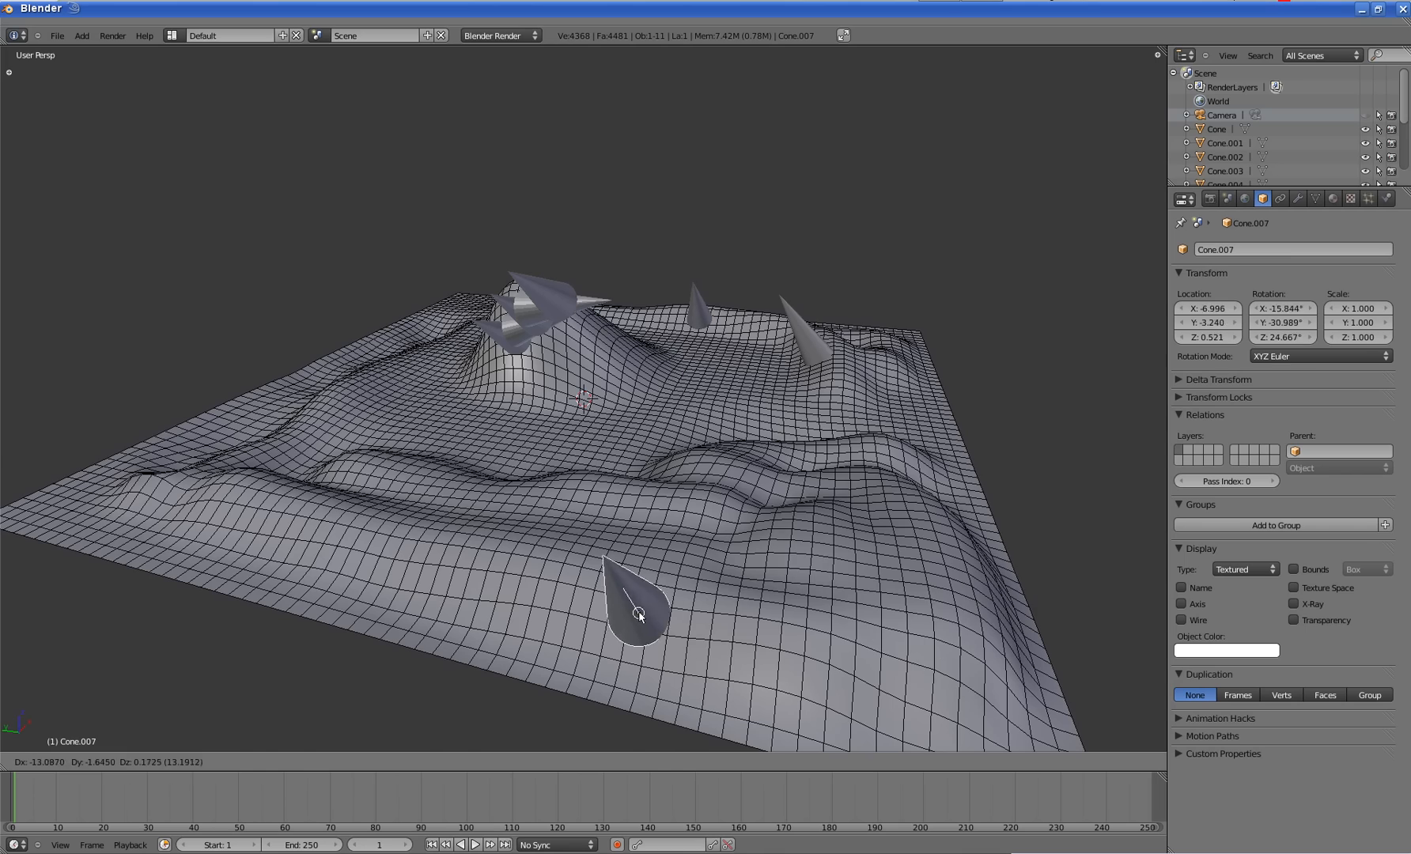
click(575, 603)
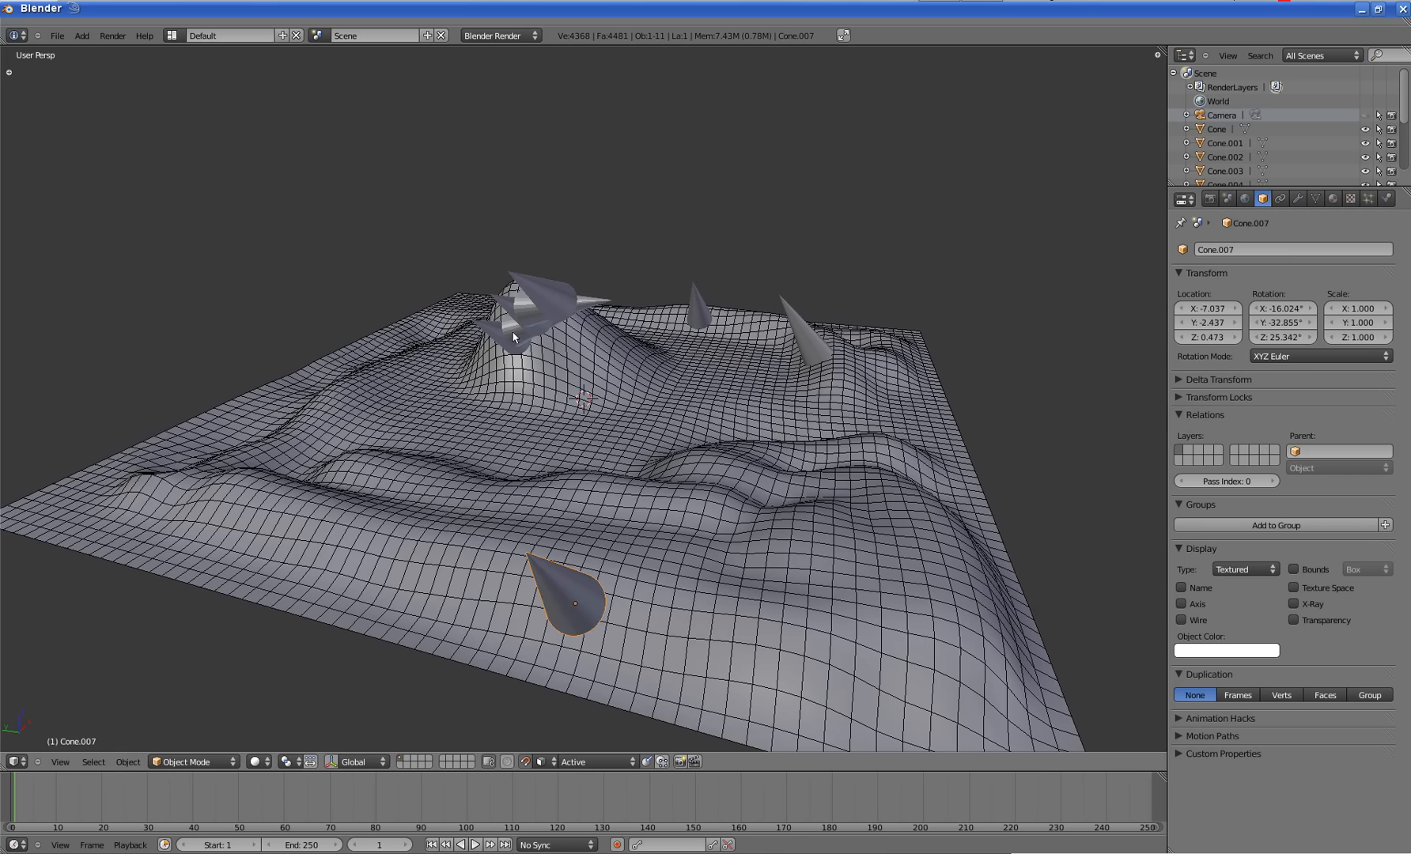
- Set the snap element to Edge and try moving the front cone along the terrain's edges
middle_drag(512, 336, 559, 656)
click(558, 763)
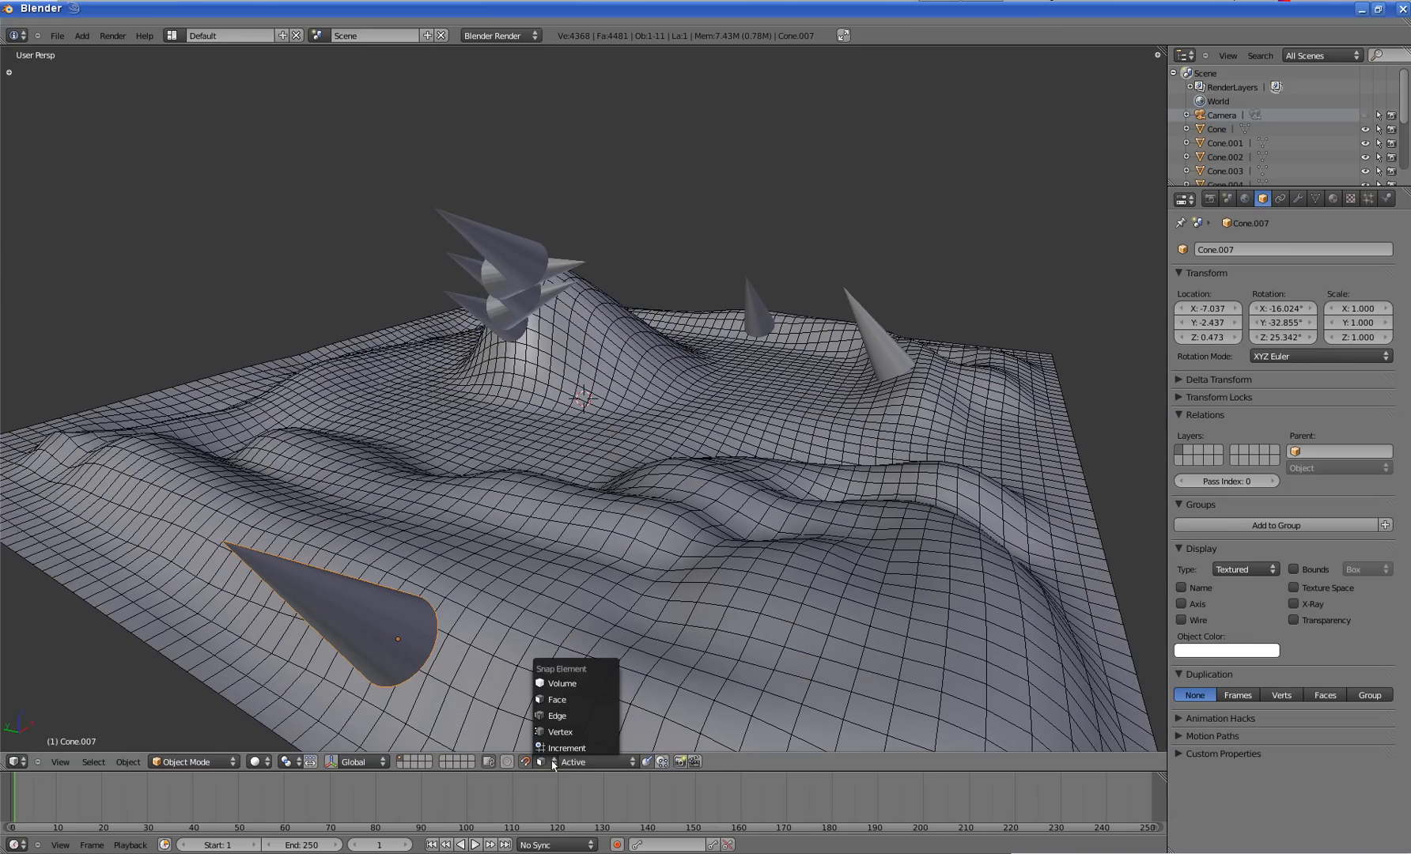
click(561, 716)
scroll(545, 647, up, 2)
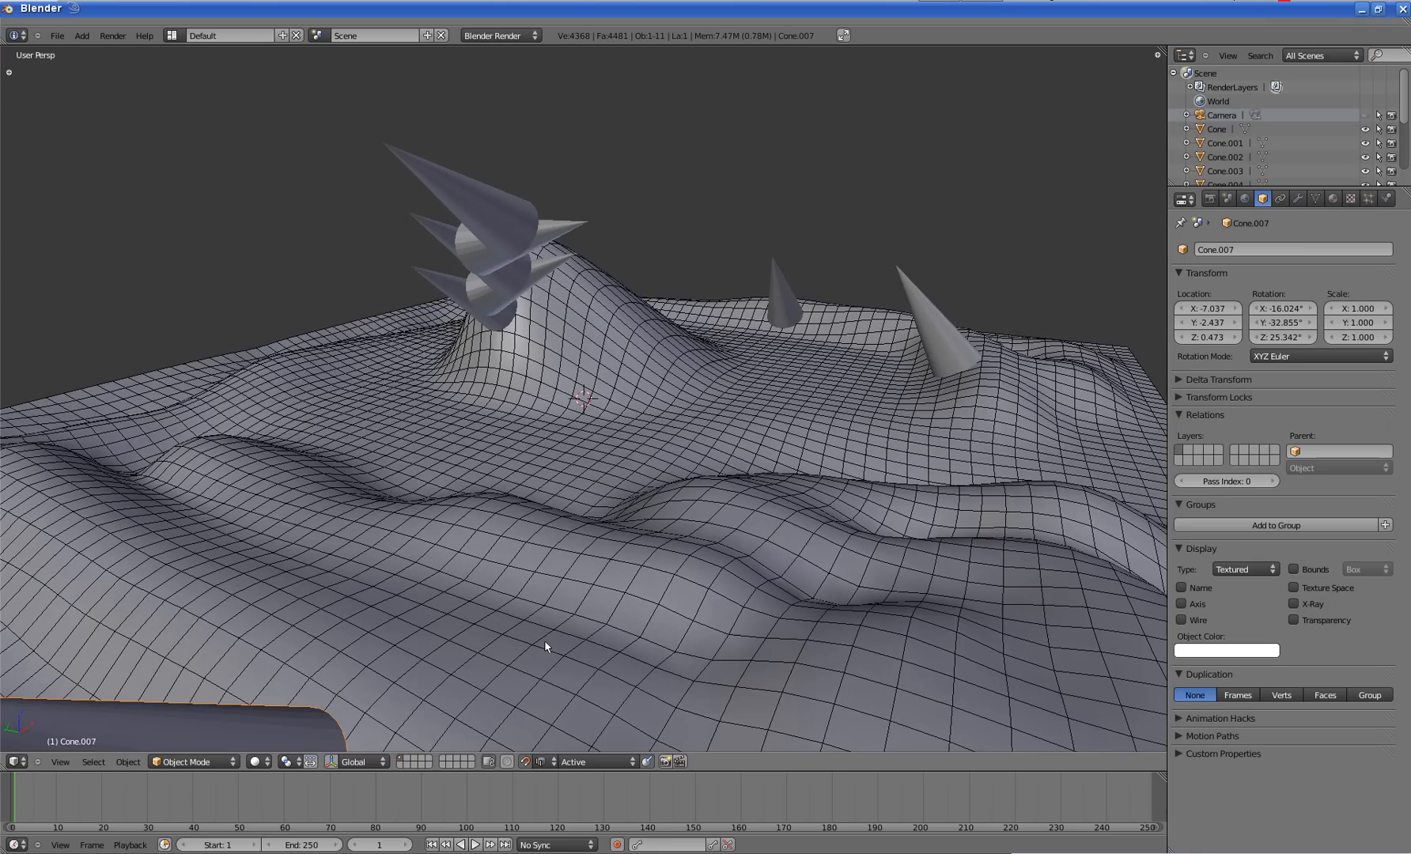
scroll(514, 515, down, 3)
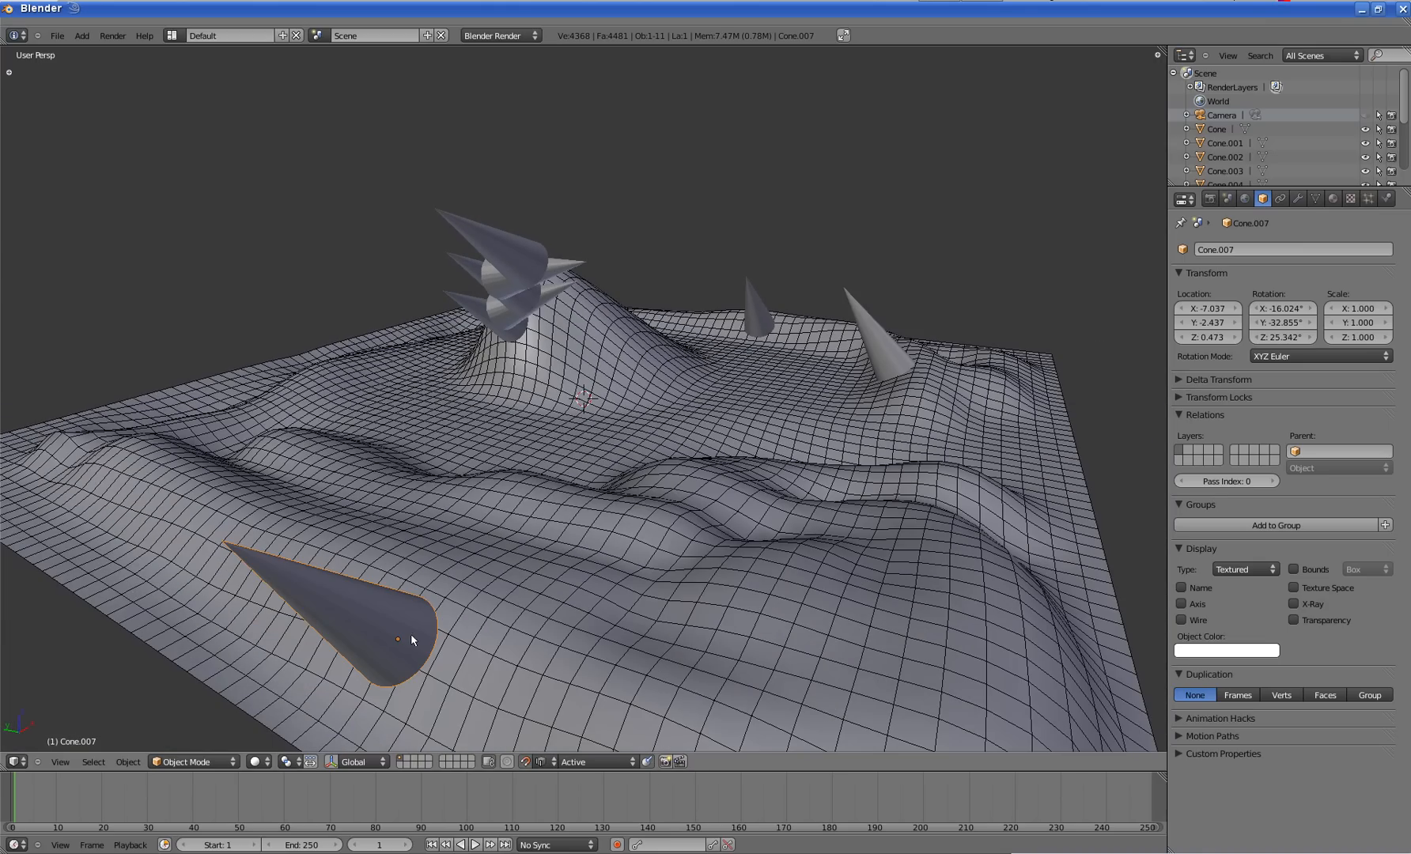
key(g)
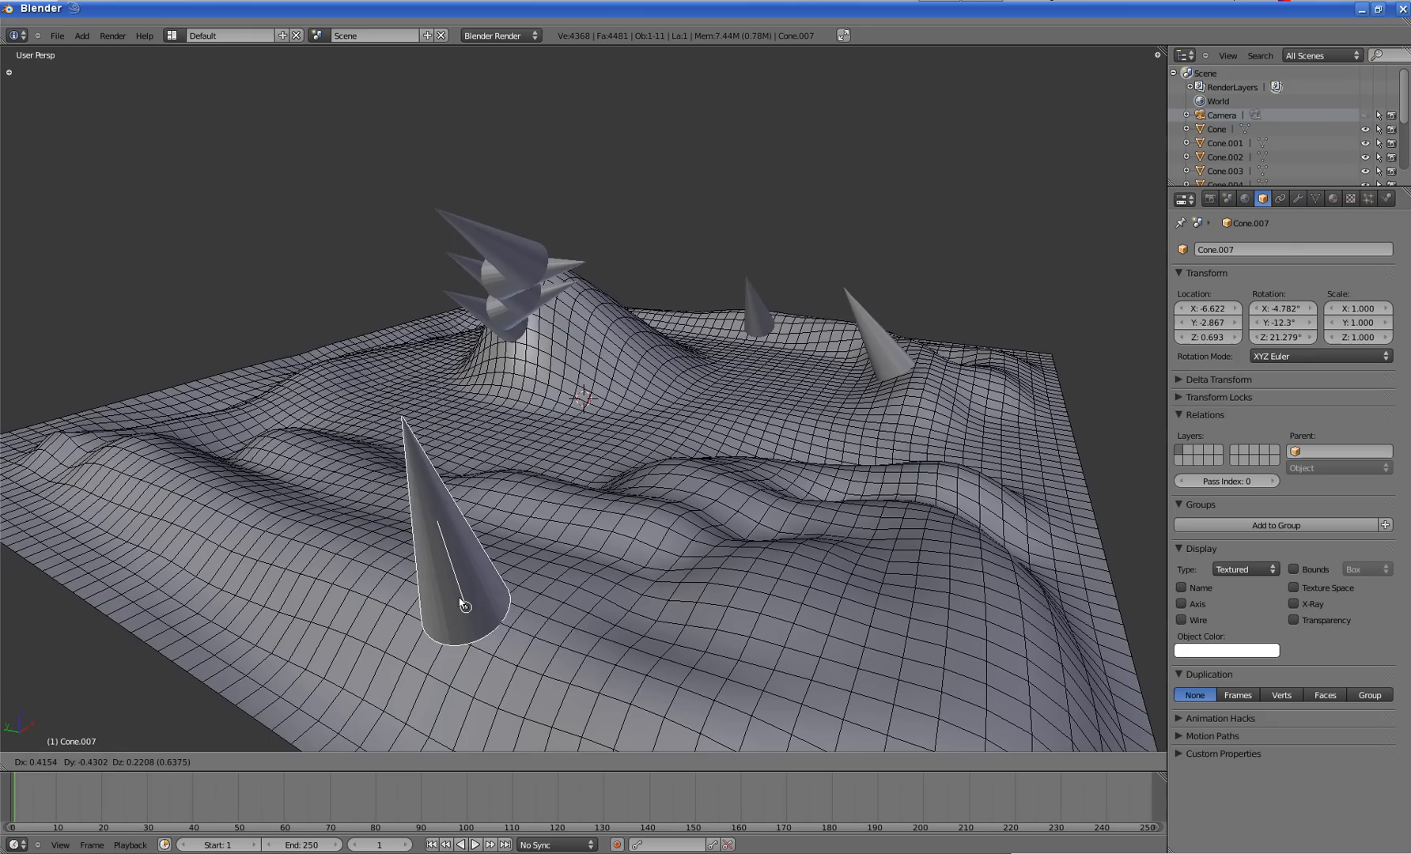
right_click(502, 624)
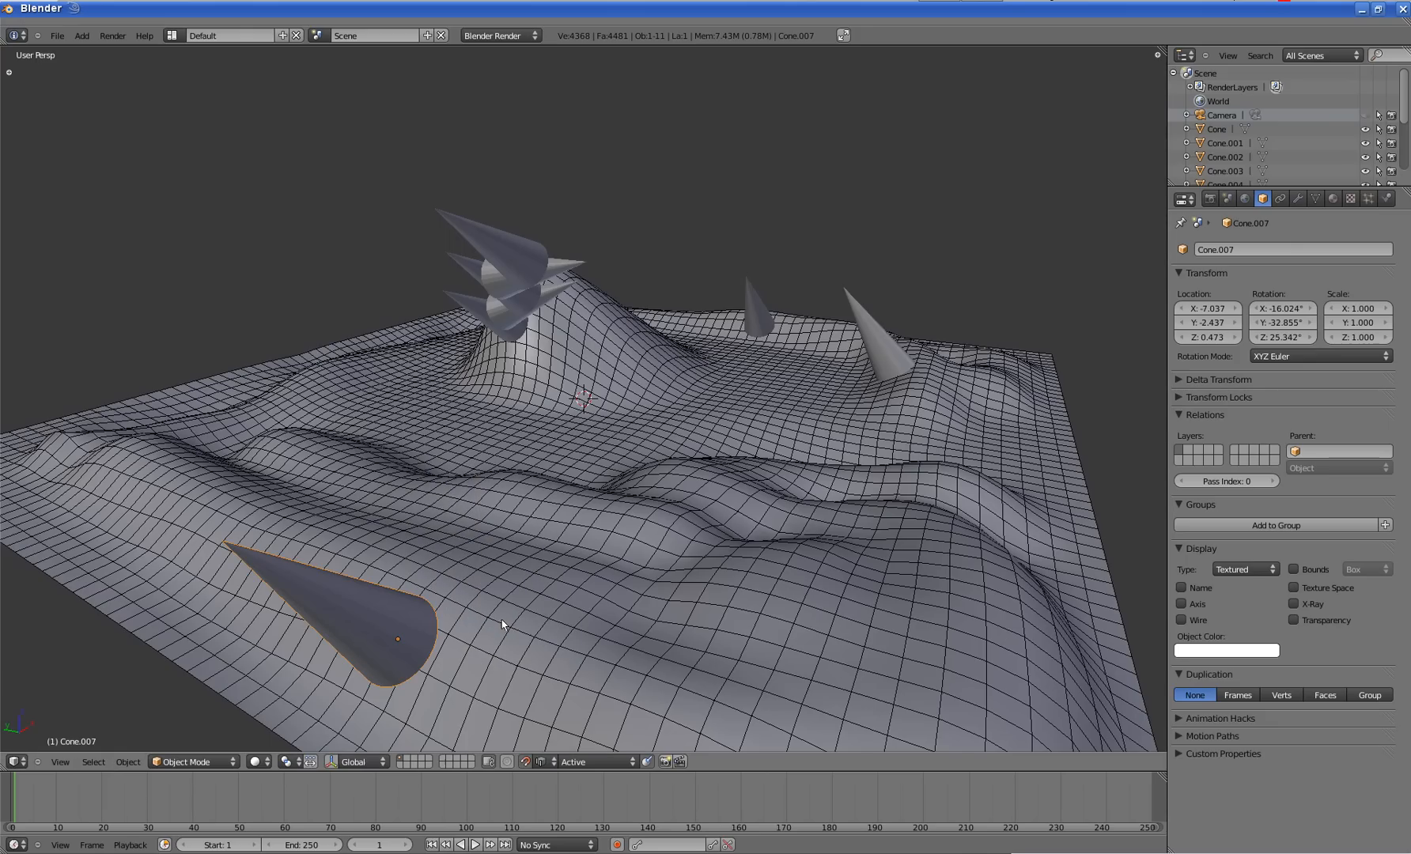
- Try moving the front cone with edge snapping in Wireframe shading, and return the viewport to solid shading
click(259, 761)
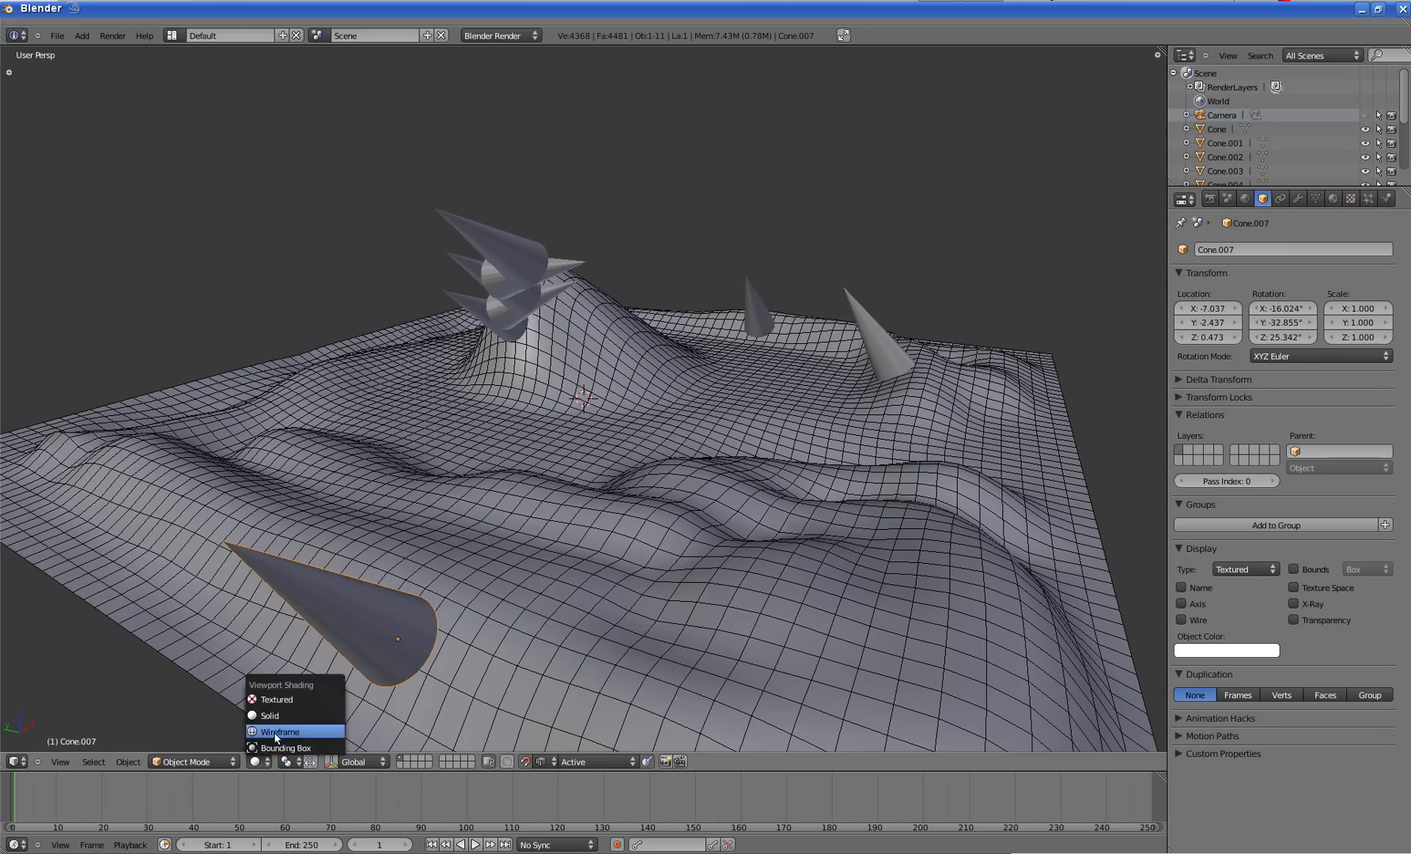
click(275, 738)
key(g)
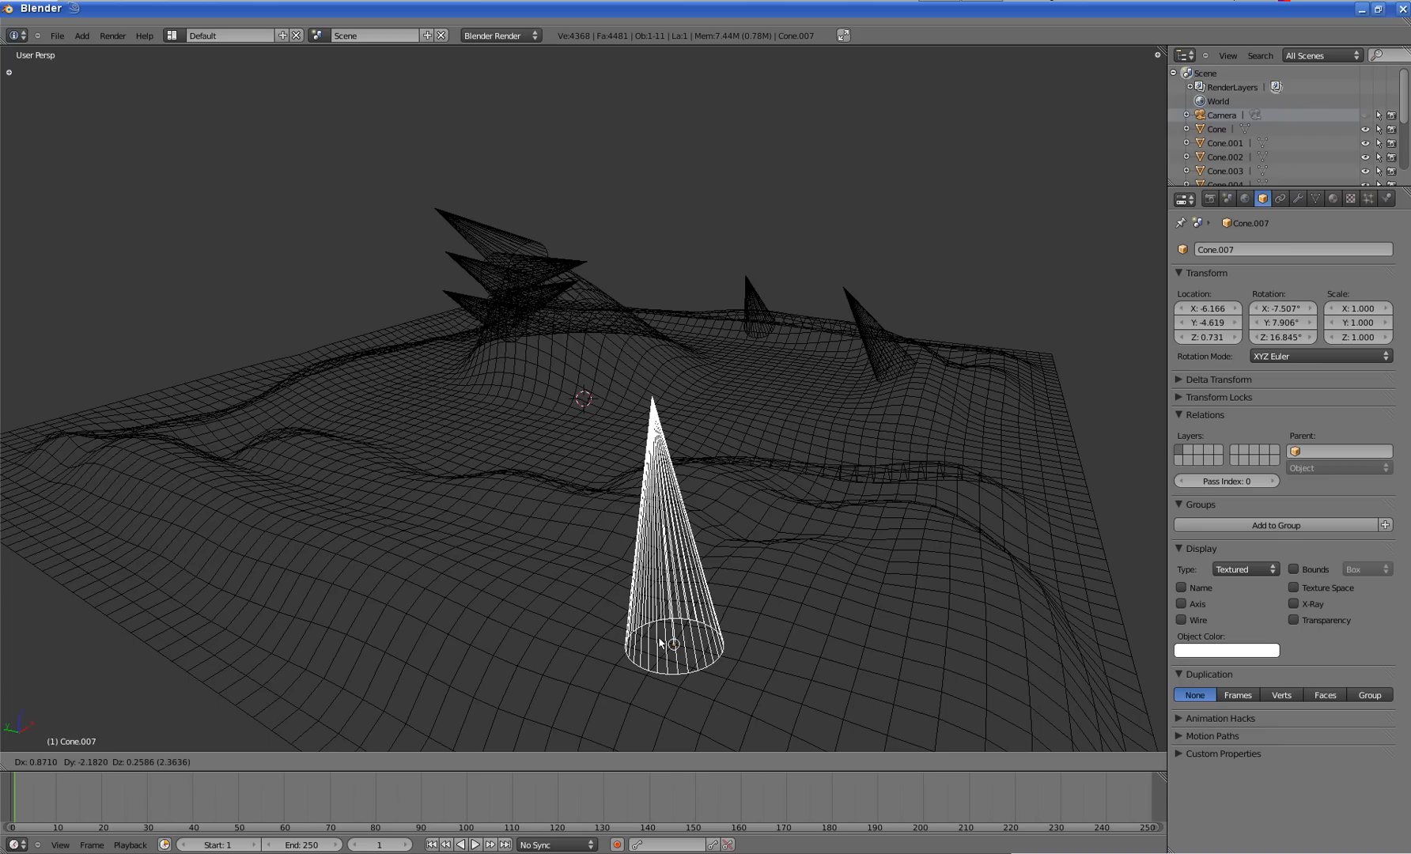
right_click(612, 567)
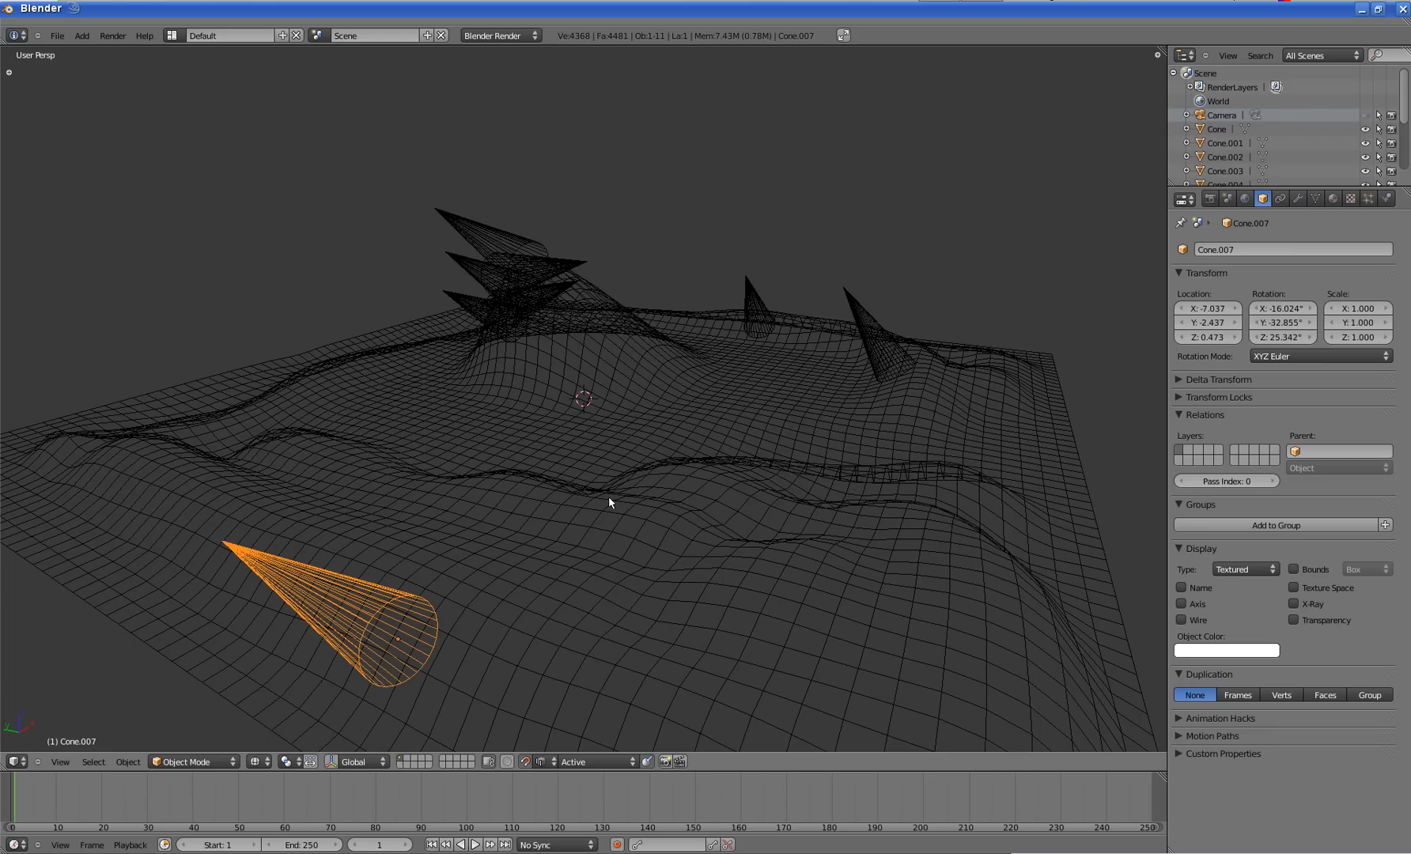
key(z)
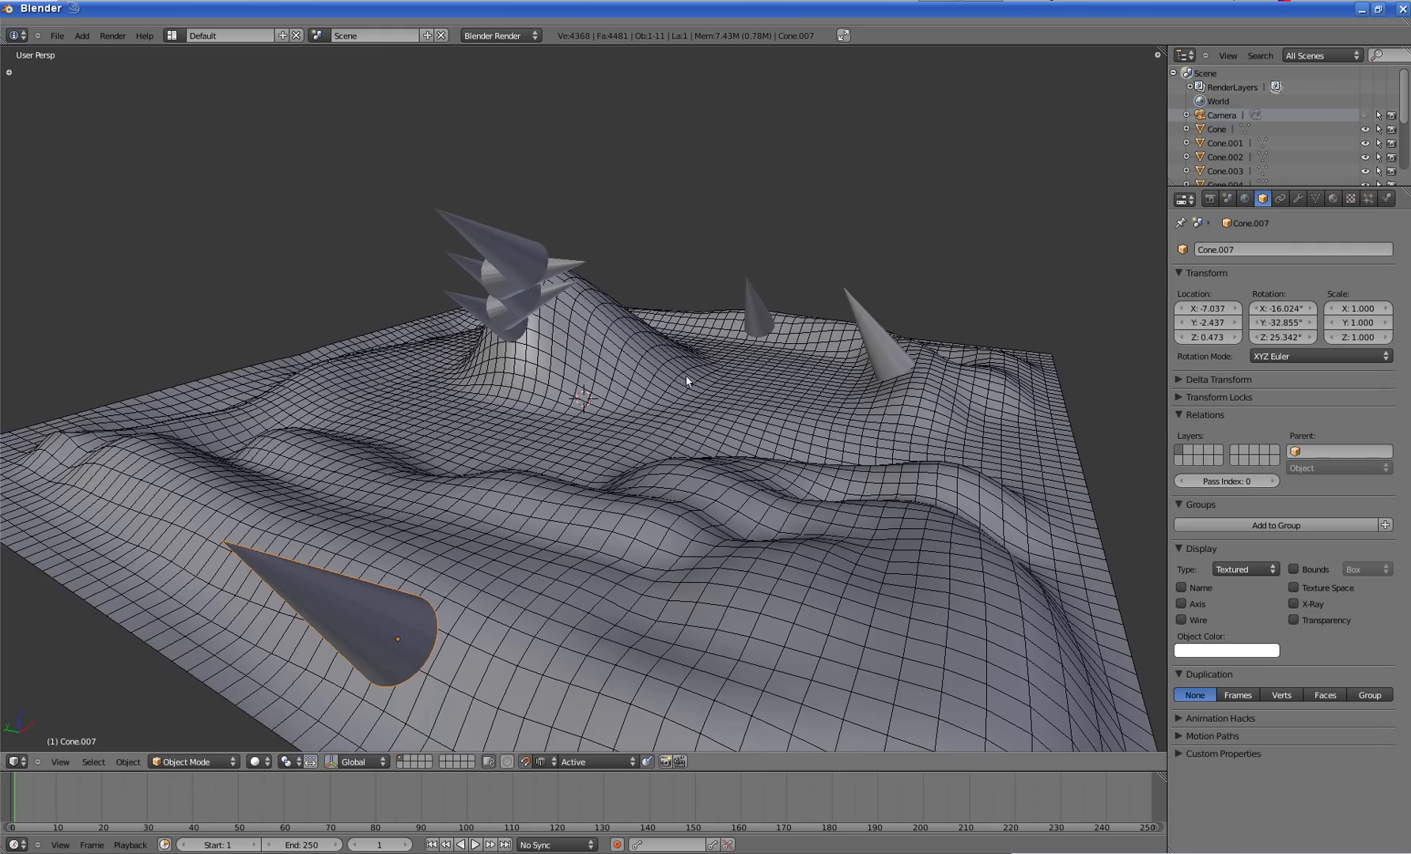
scroll(646, 369, down, 2)
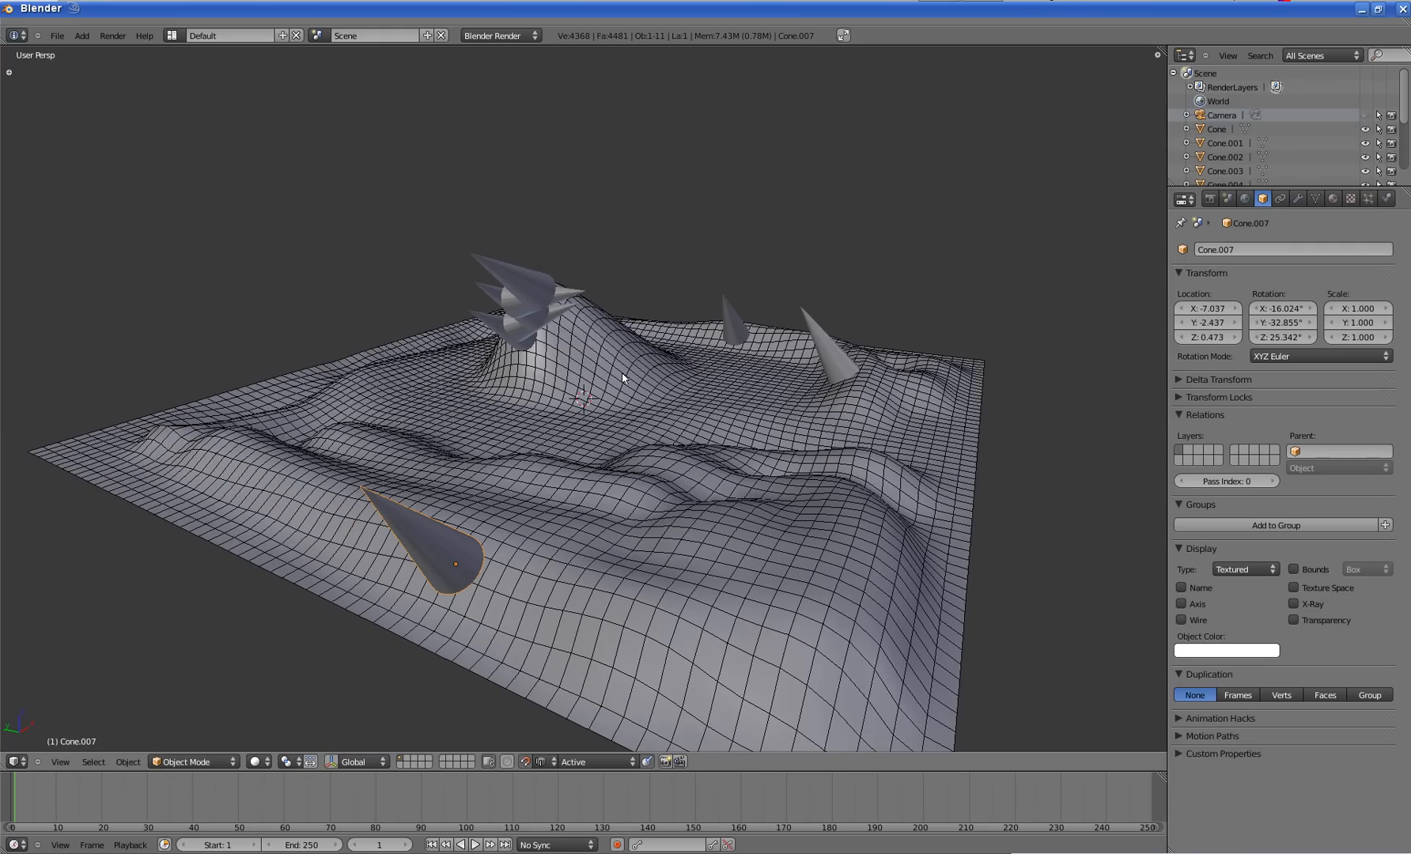
click(61, 762)
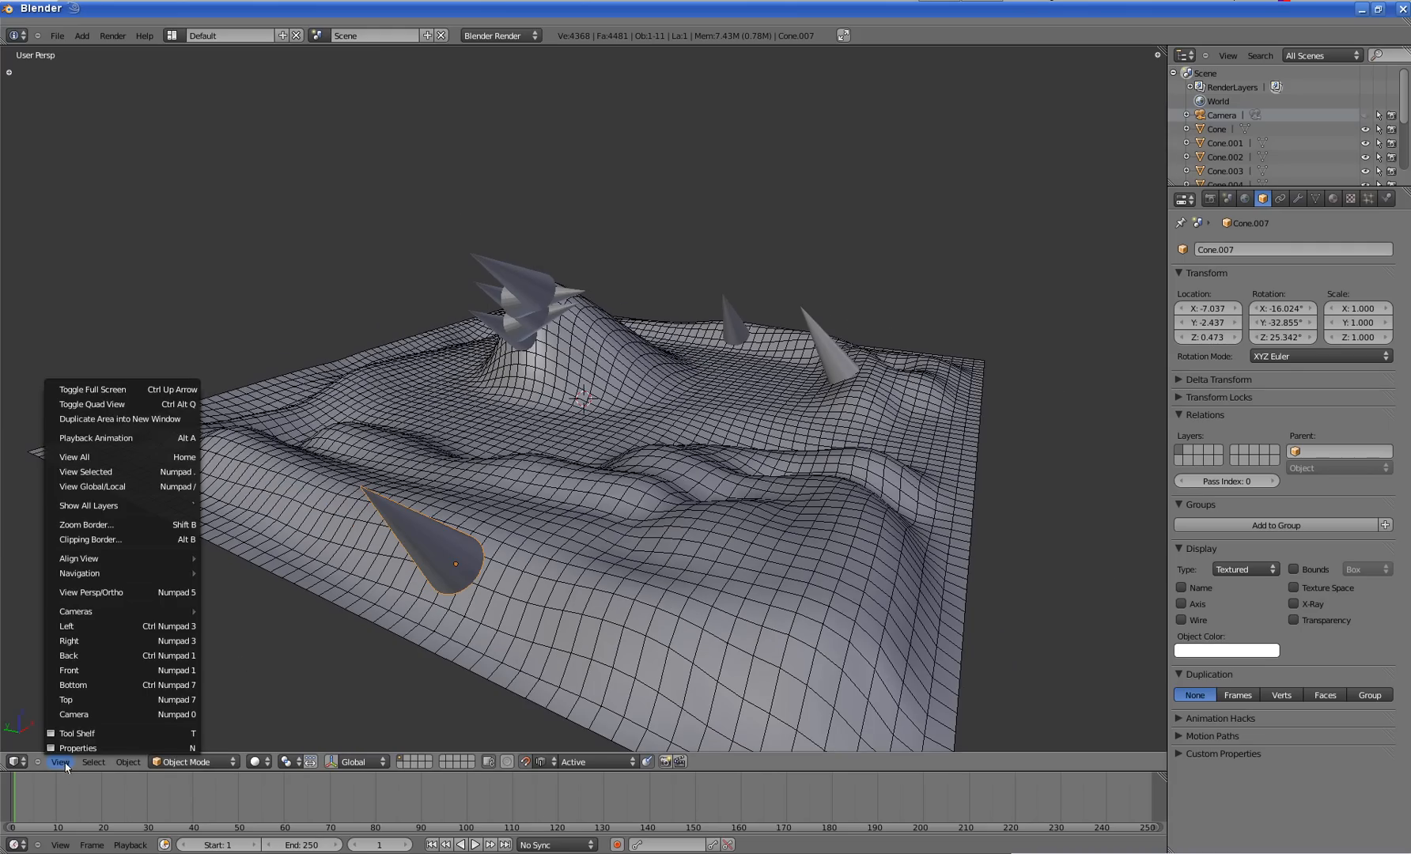
scroll(721, 416, down, 2)
scroll(699, 419, up, 2)
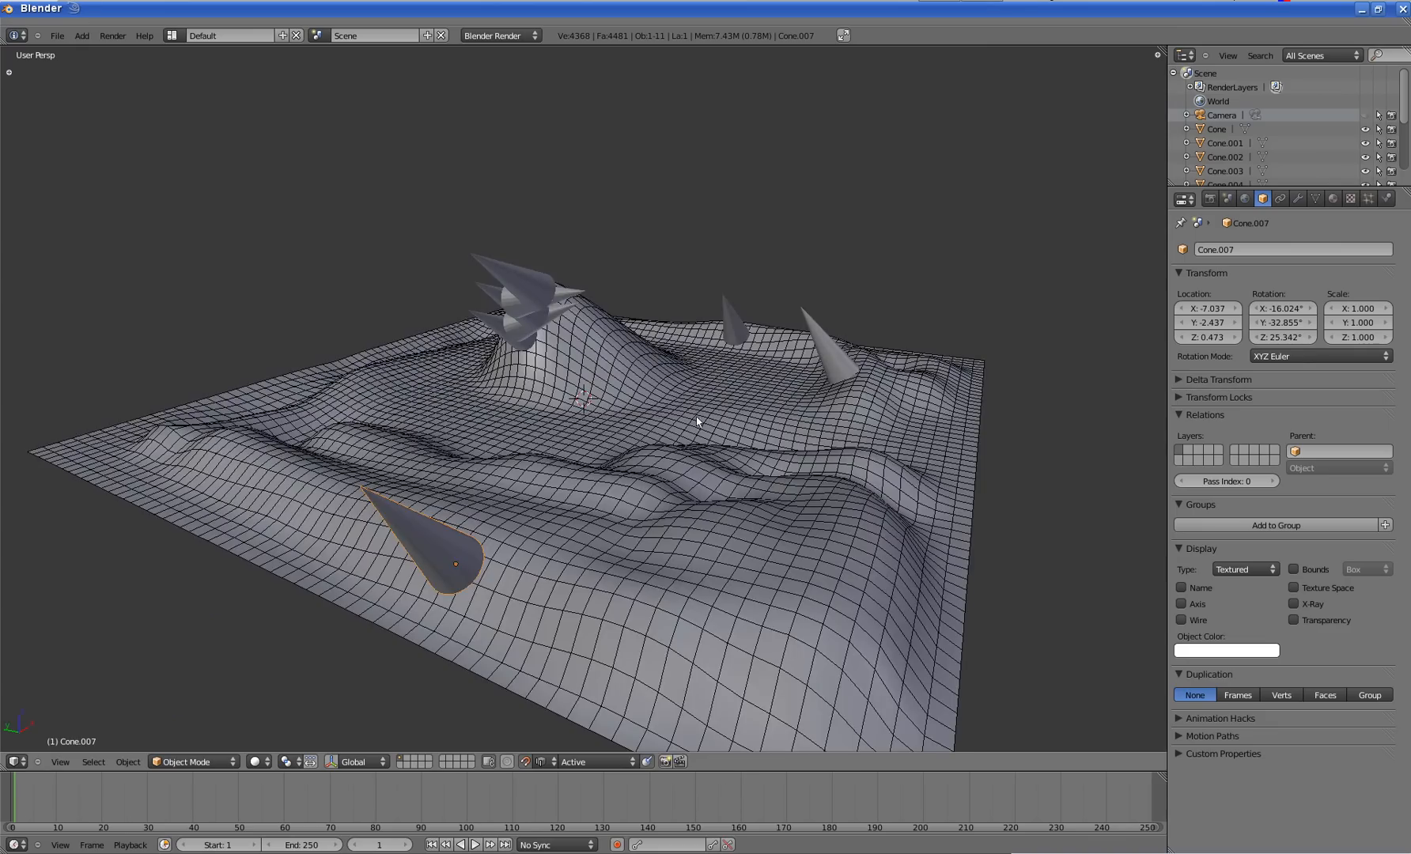
scroll(712, 332, down, 1)
scroll(680, 409, down, 1)
scroll(680, 409, up, 2)
scroll(690, 401, down, 2)
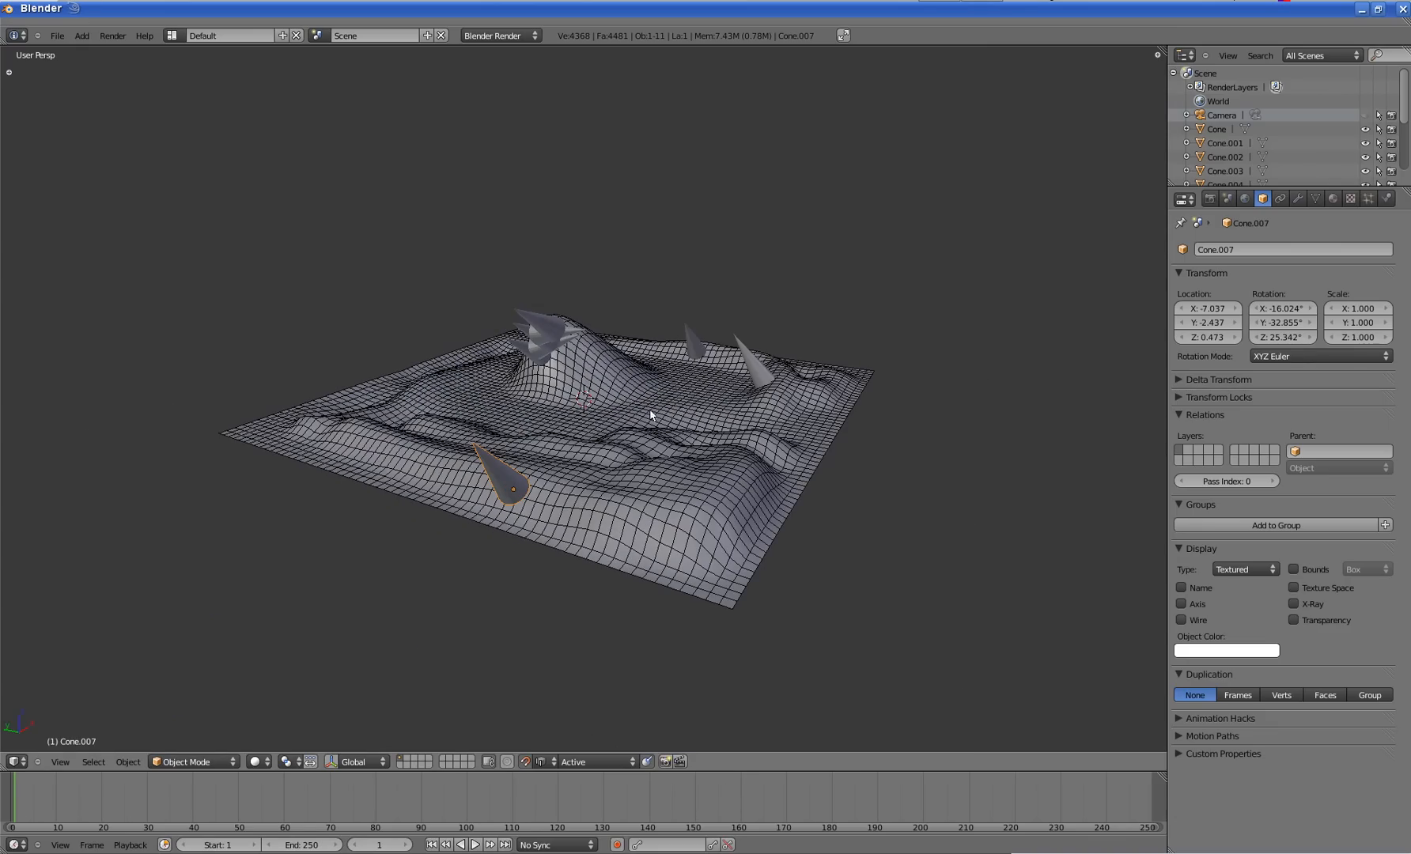
- Unhide the camera and switch the viewport to look through it
click(63, 765)
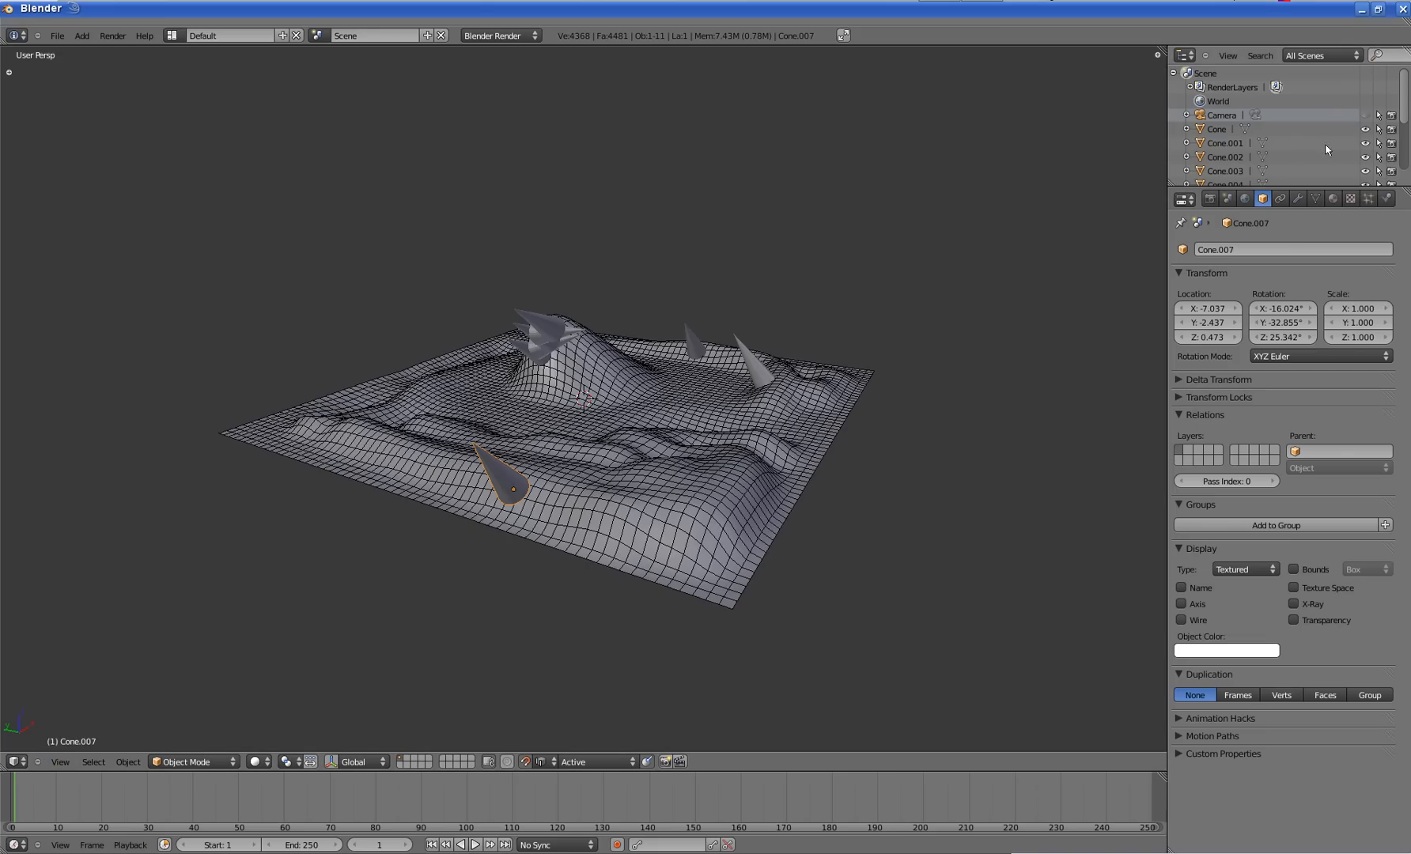
scroll(1258, 140, down, 2)
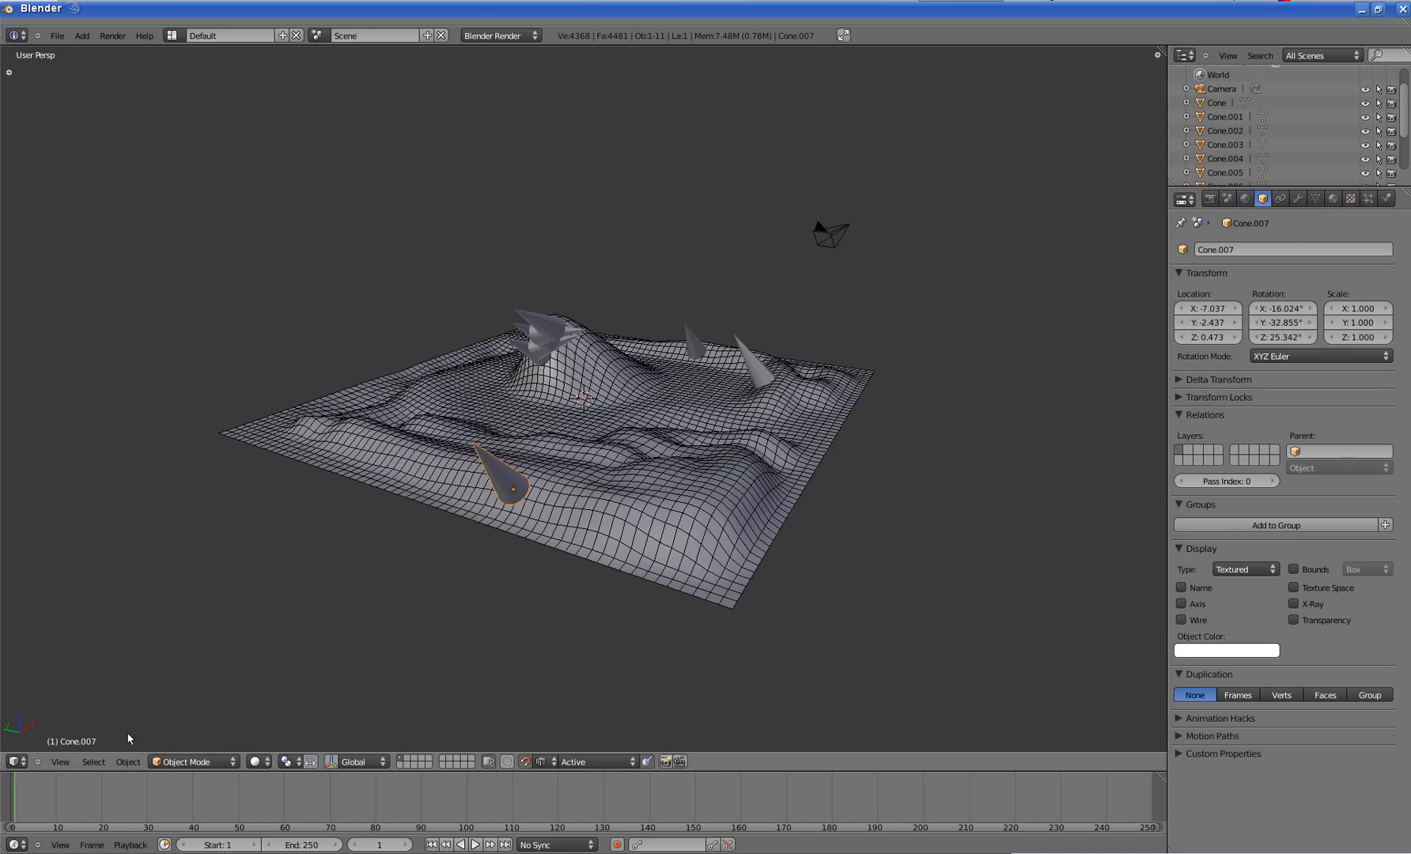
click(53, 765)
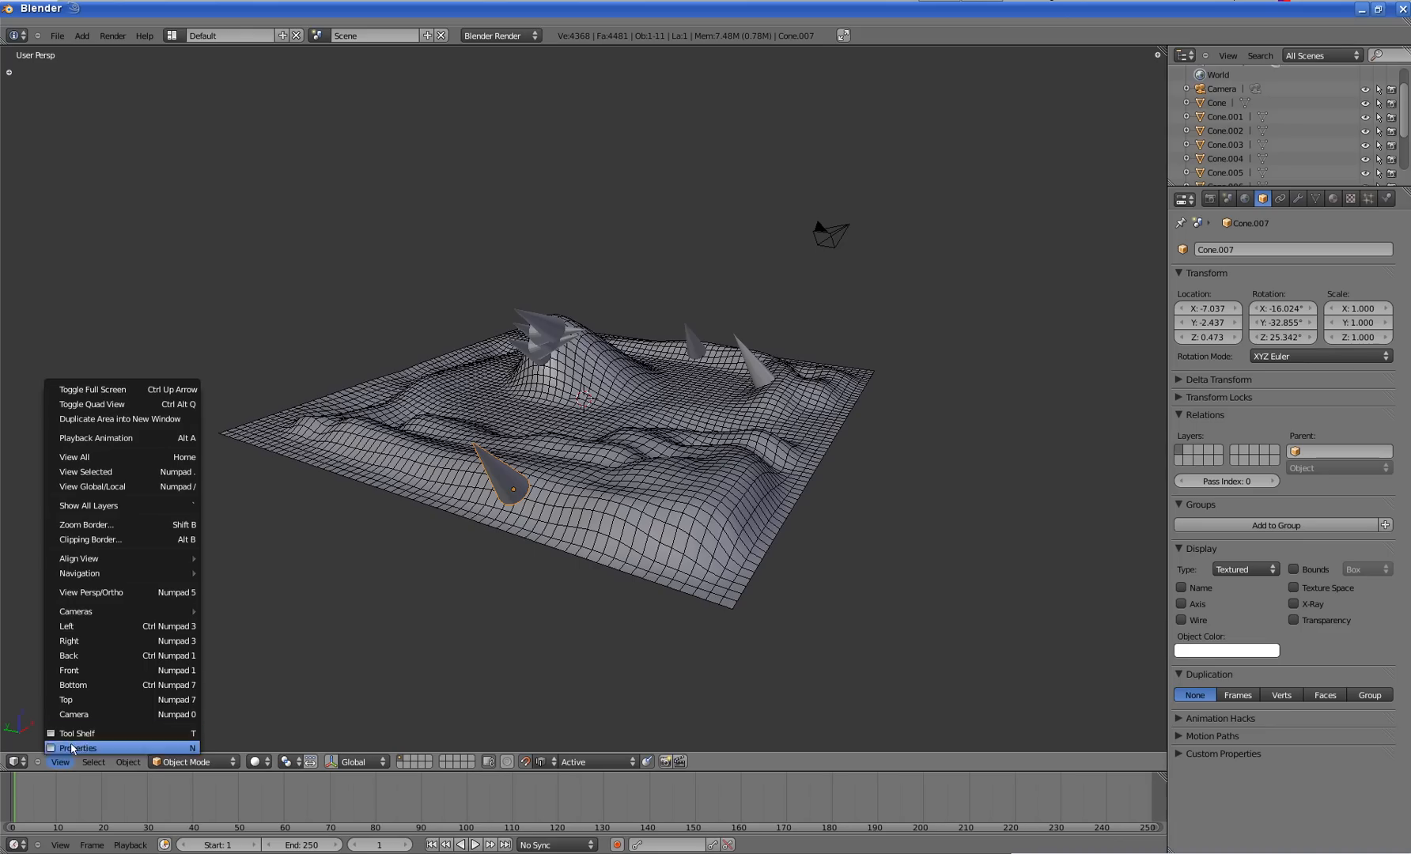
click(185, 717)
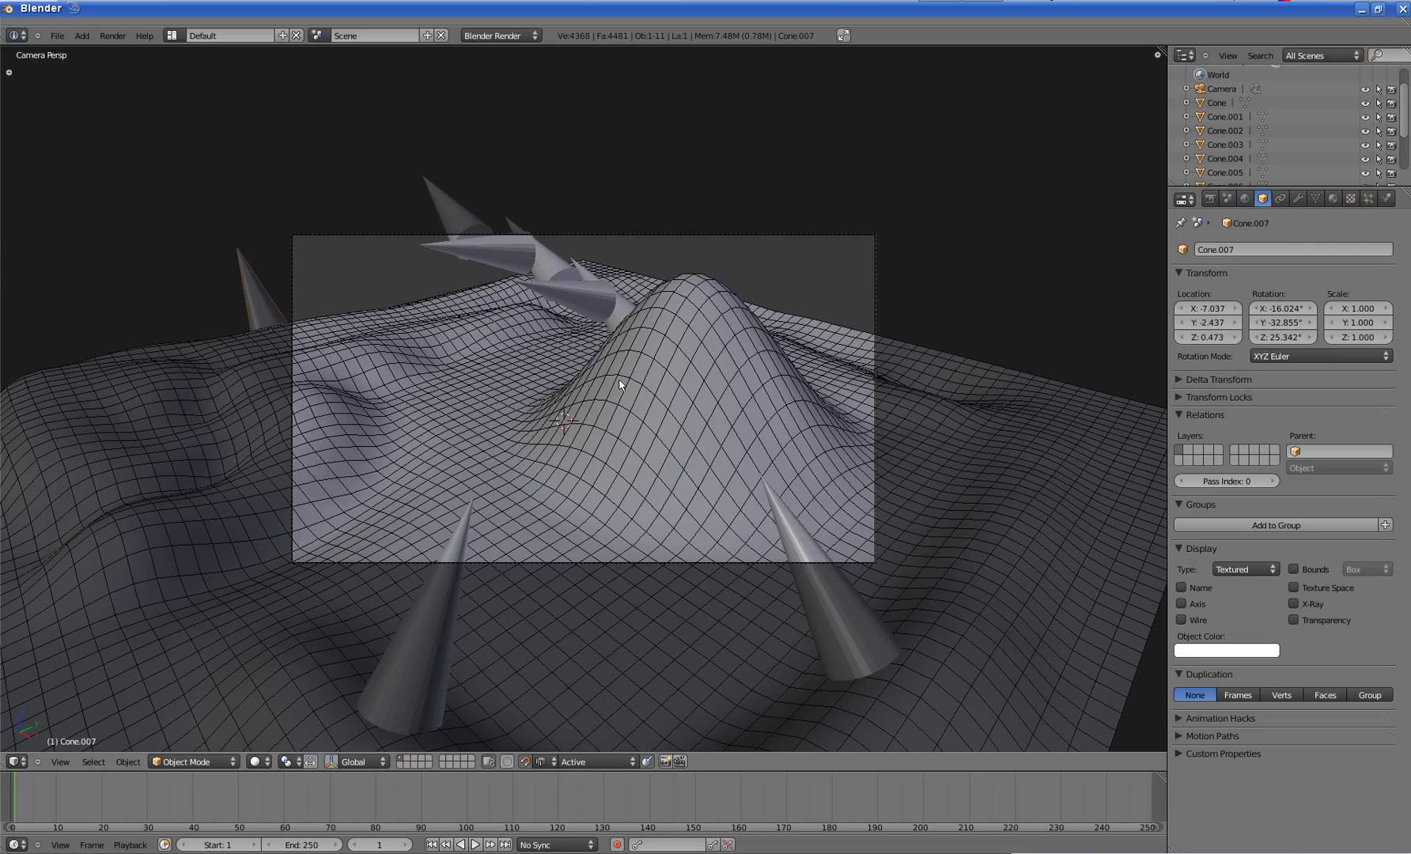
- Search for the Fly Navigation command and run it to reframe the camera on the terrain
key(space)
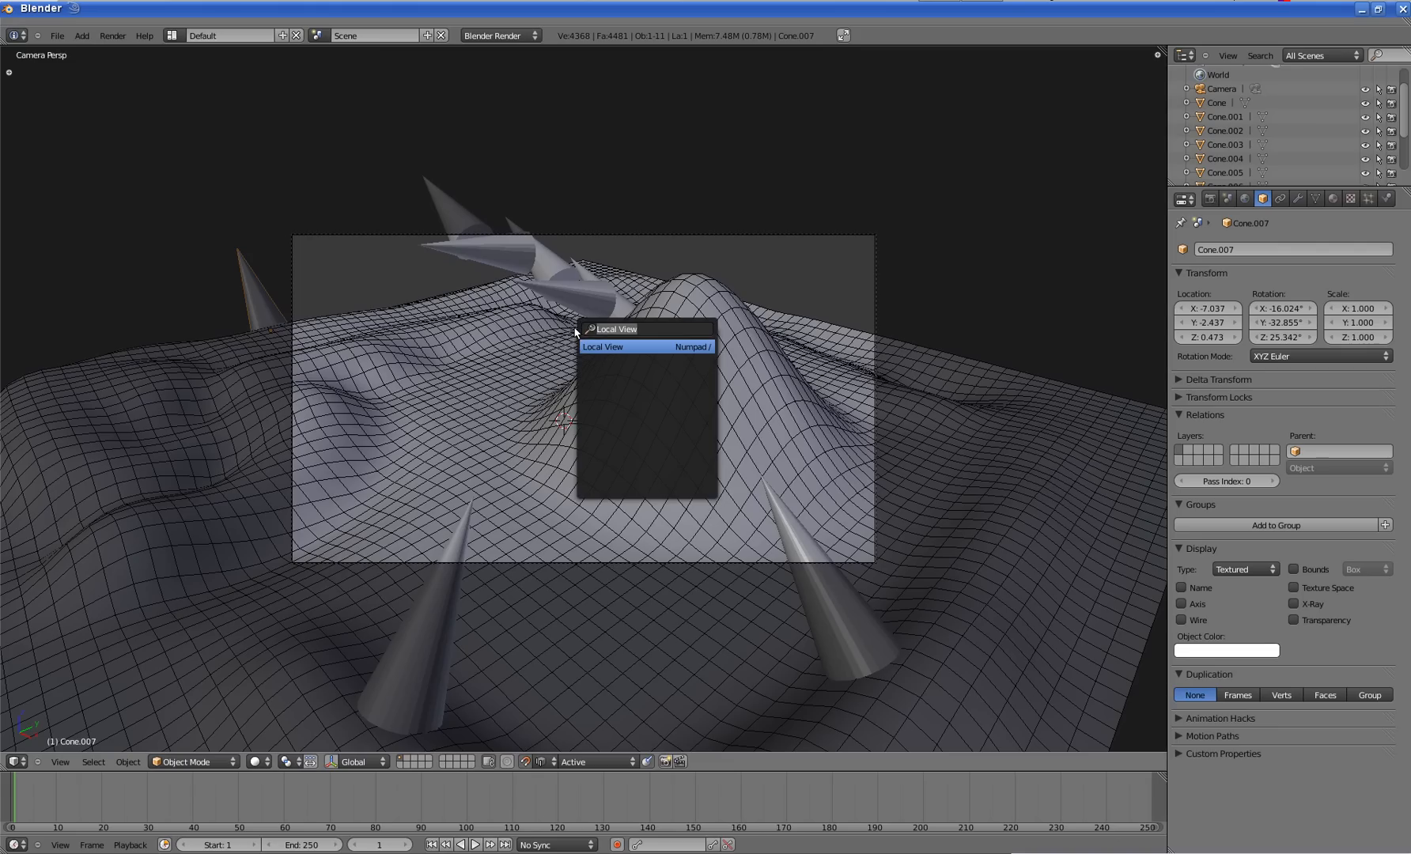
text(sly)
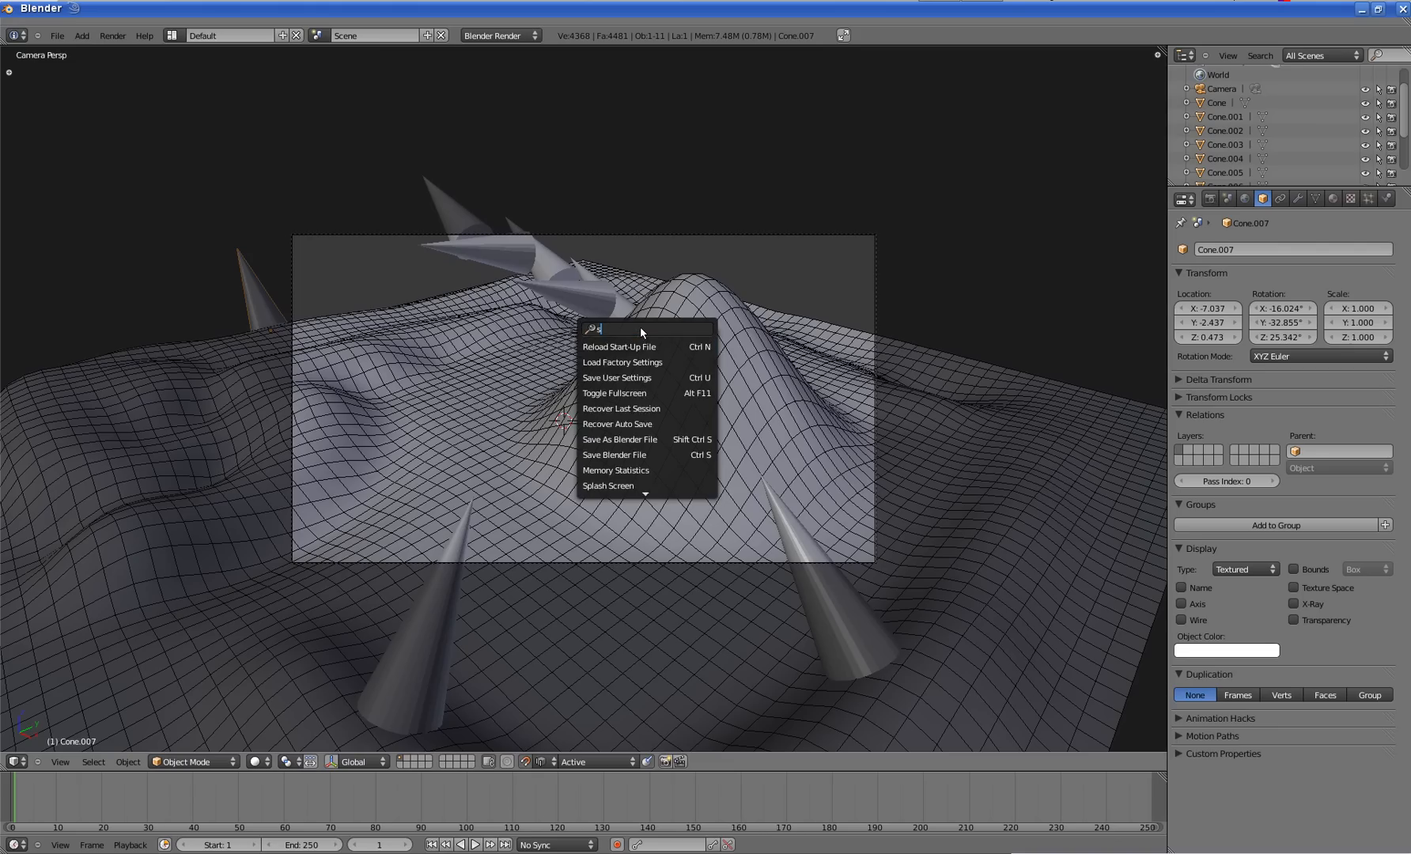
key(BackSpace)
key(BackSpace)
key(BackSpace)
text(fly)
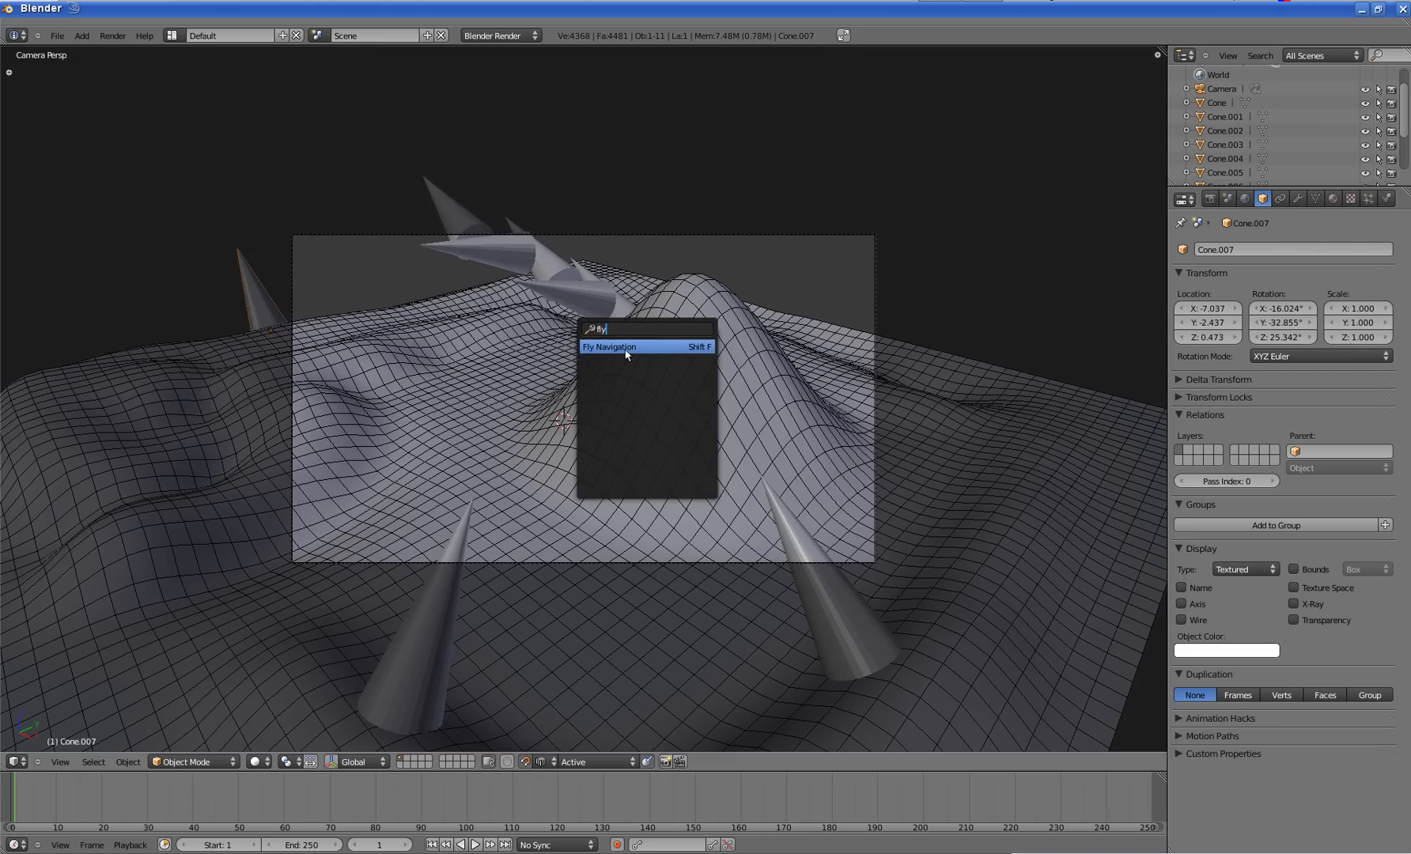
click(677, 347)
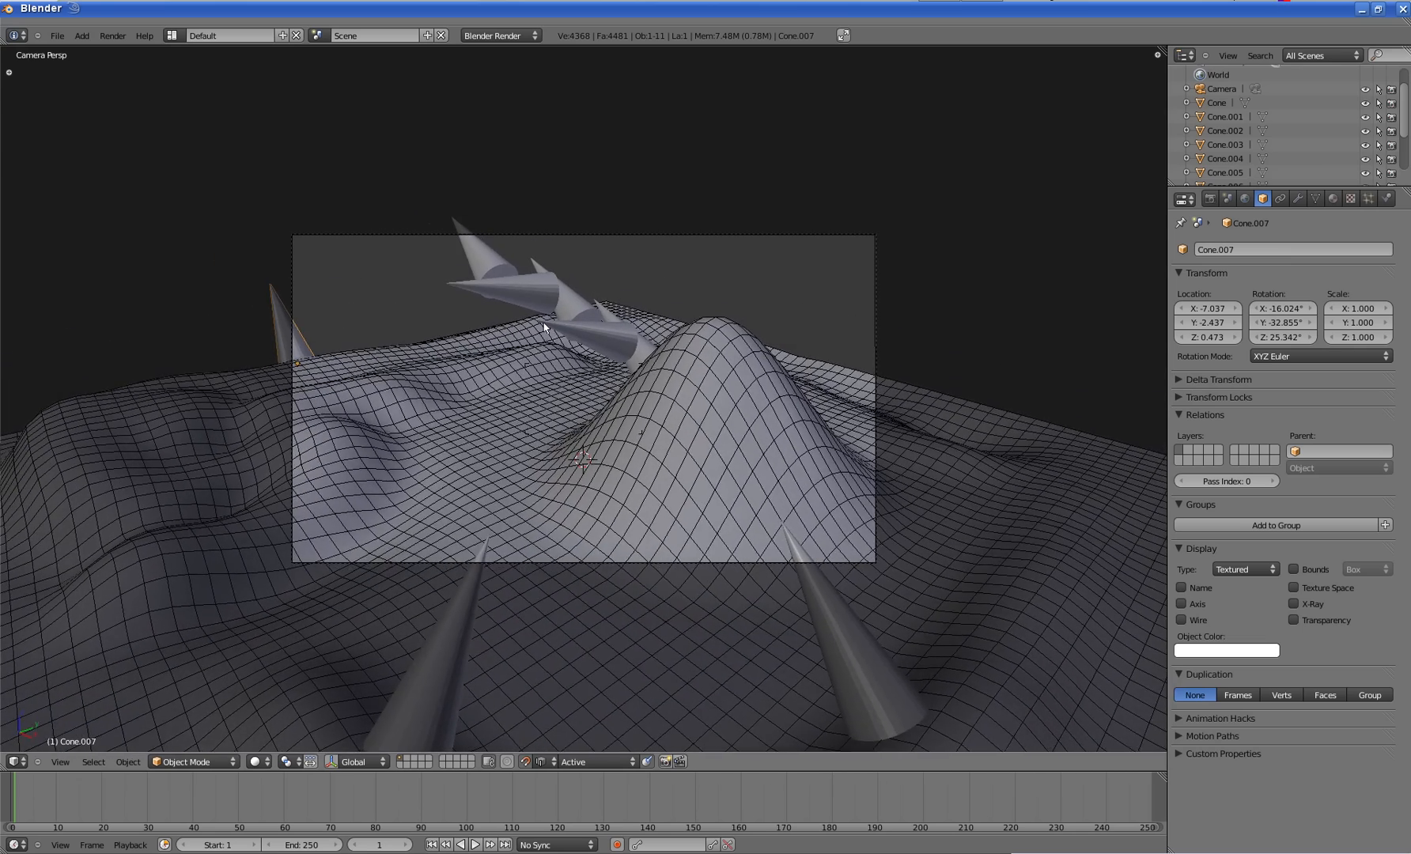
- Run Fly Navigation and reposition the camera so the frame takes in the central peak and all the cones
key(shift+f)
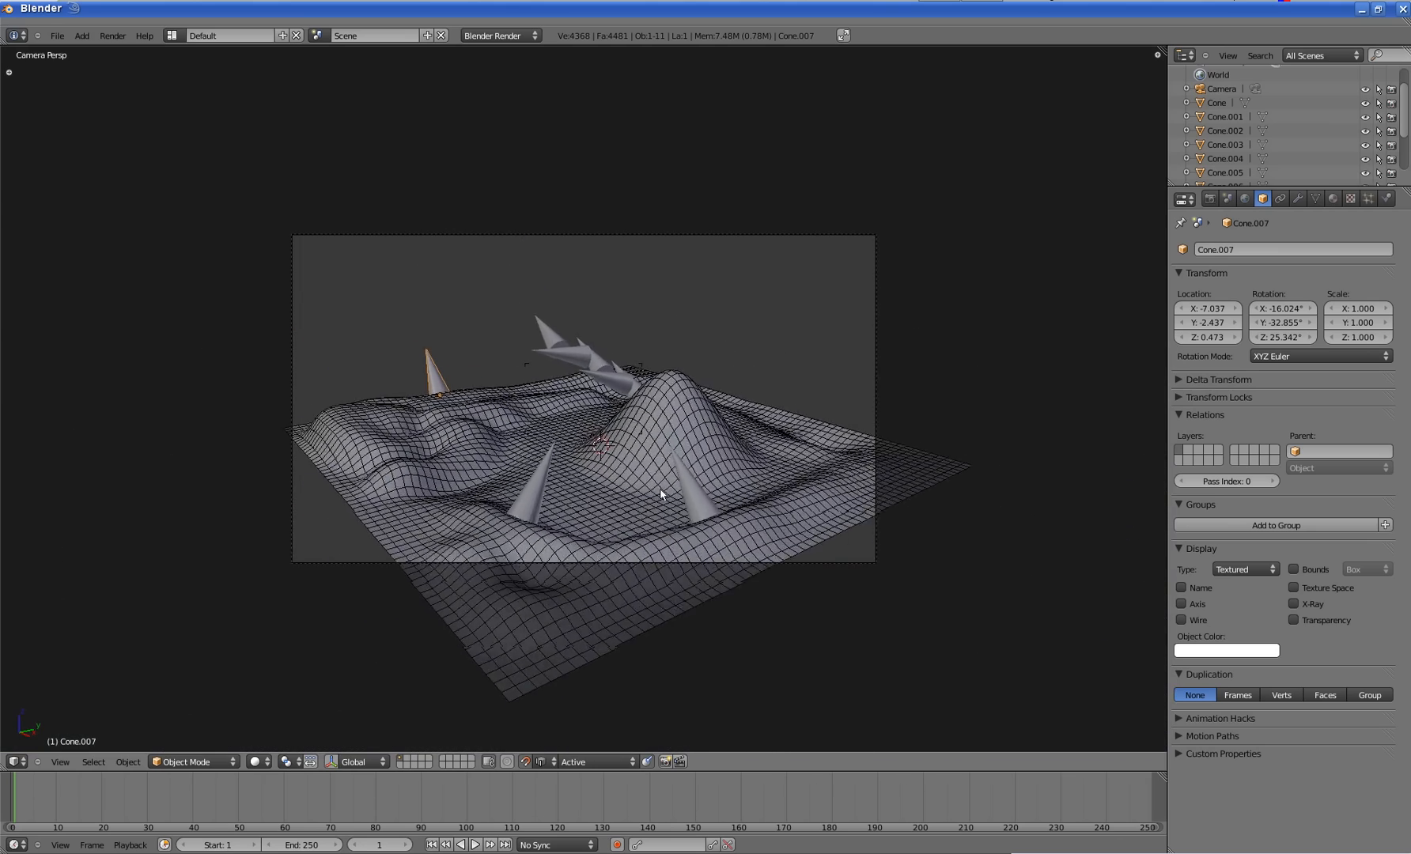
scroll(759, 419, down, 3)
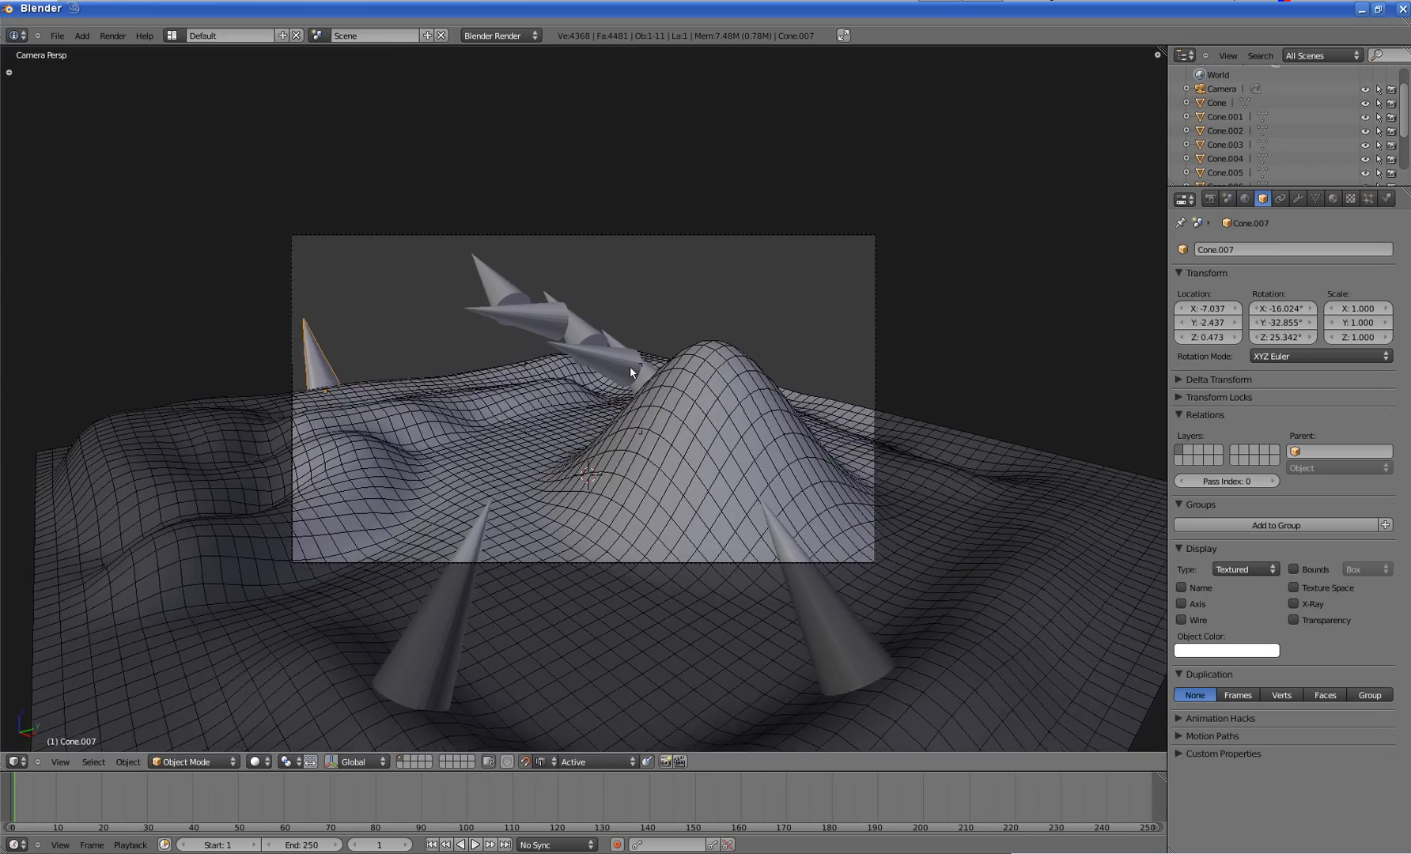
scroll(686, 347, up, 2)
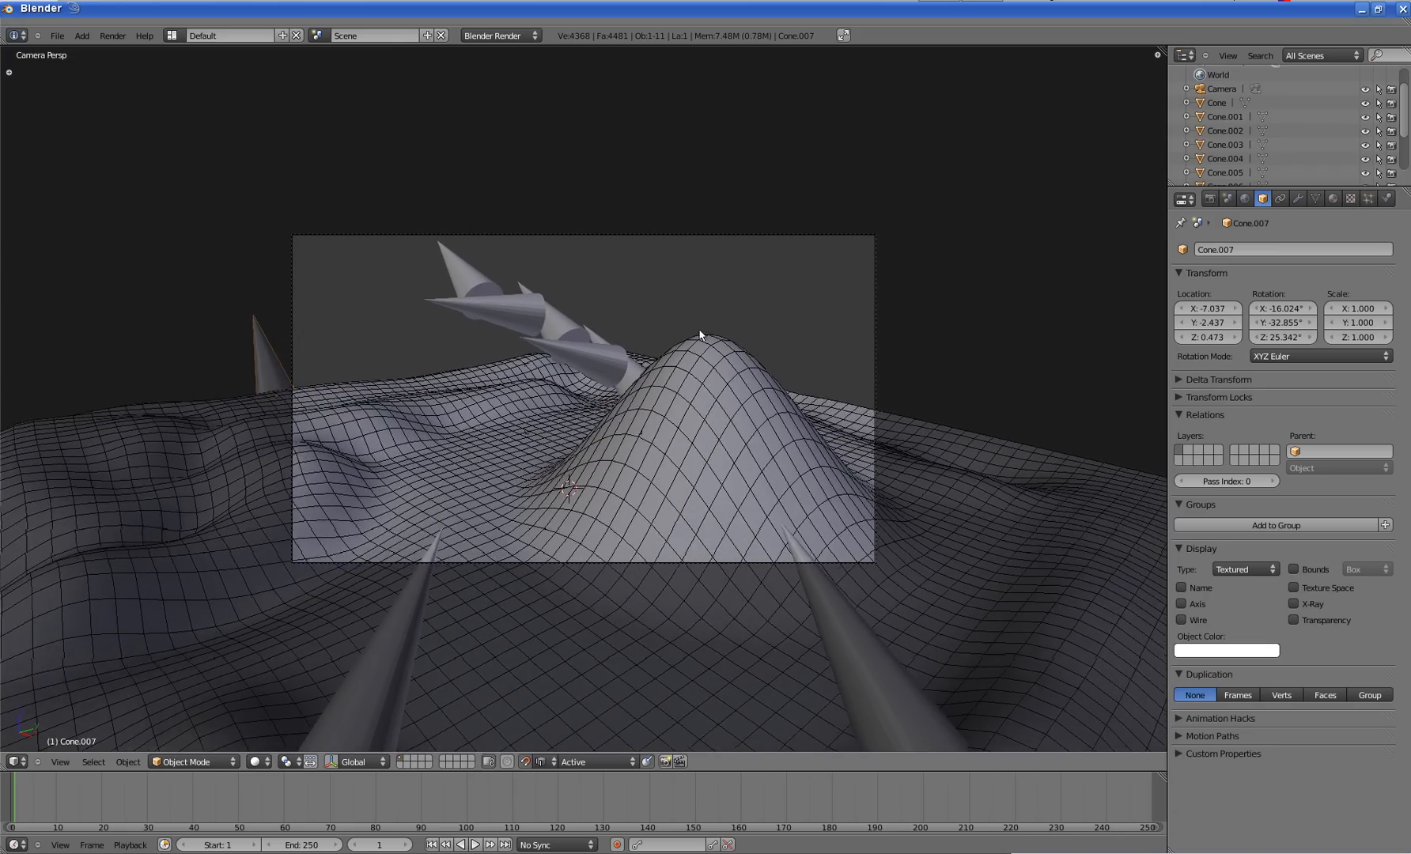
scroll(692, 340, down, 1)
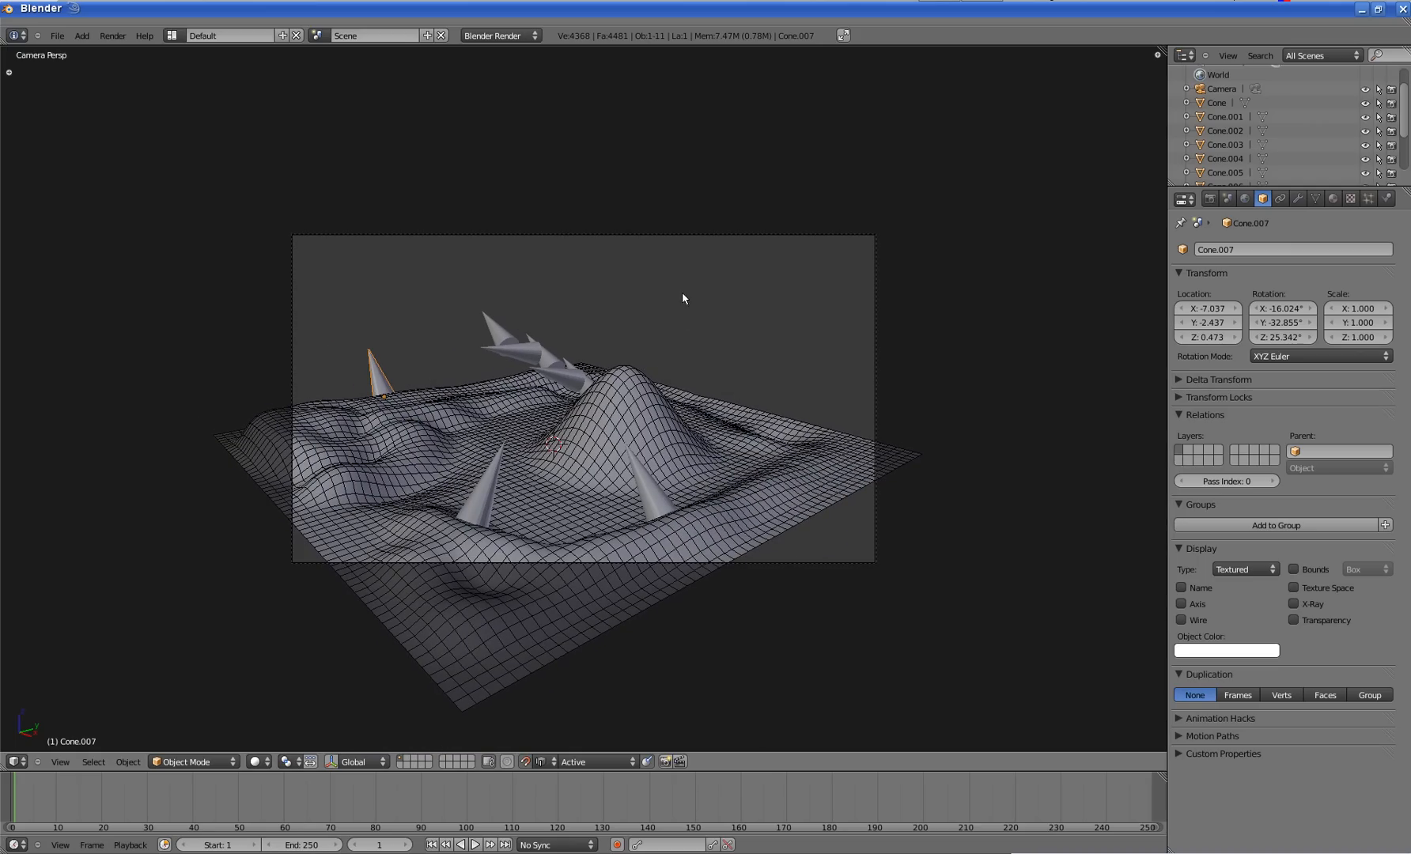
- Make the hidden lamp visible in the scene
scroll(1334, 132, down, 3)
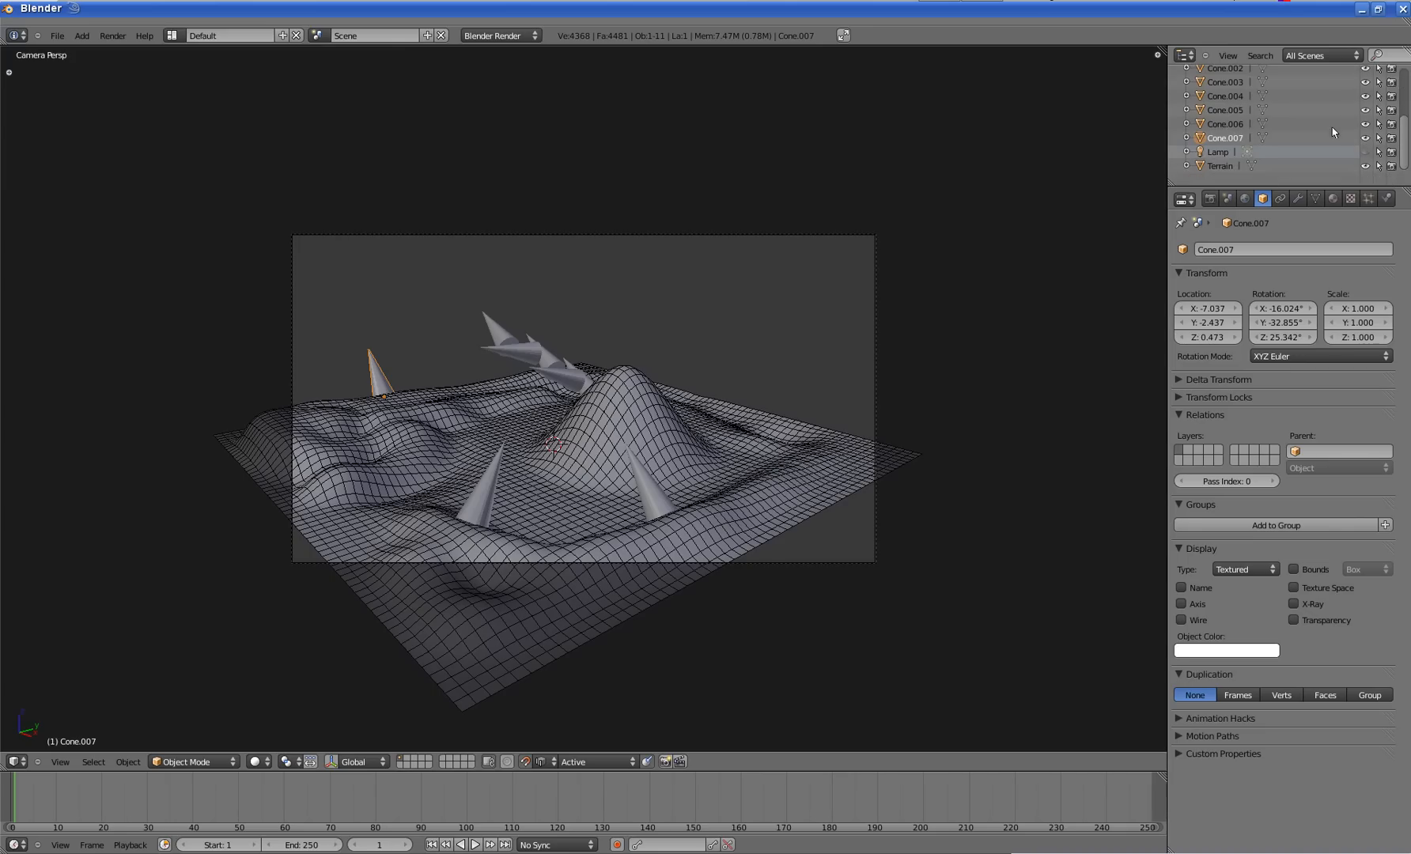
scroll(1344, 154, up, 5)
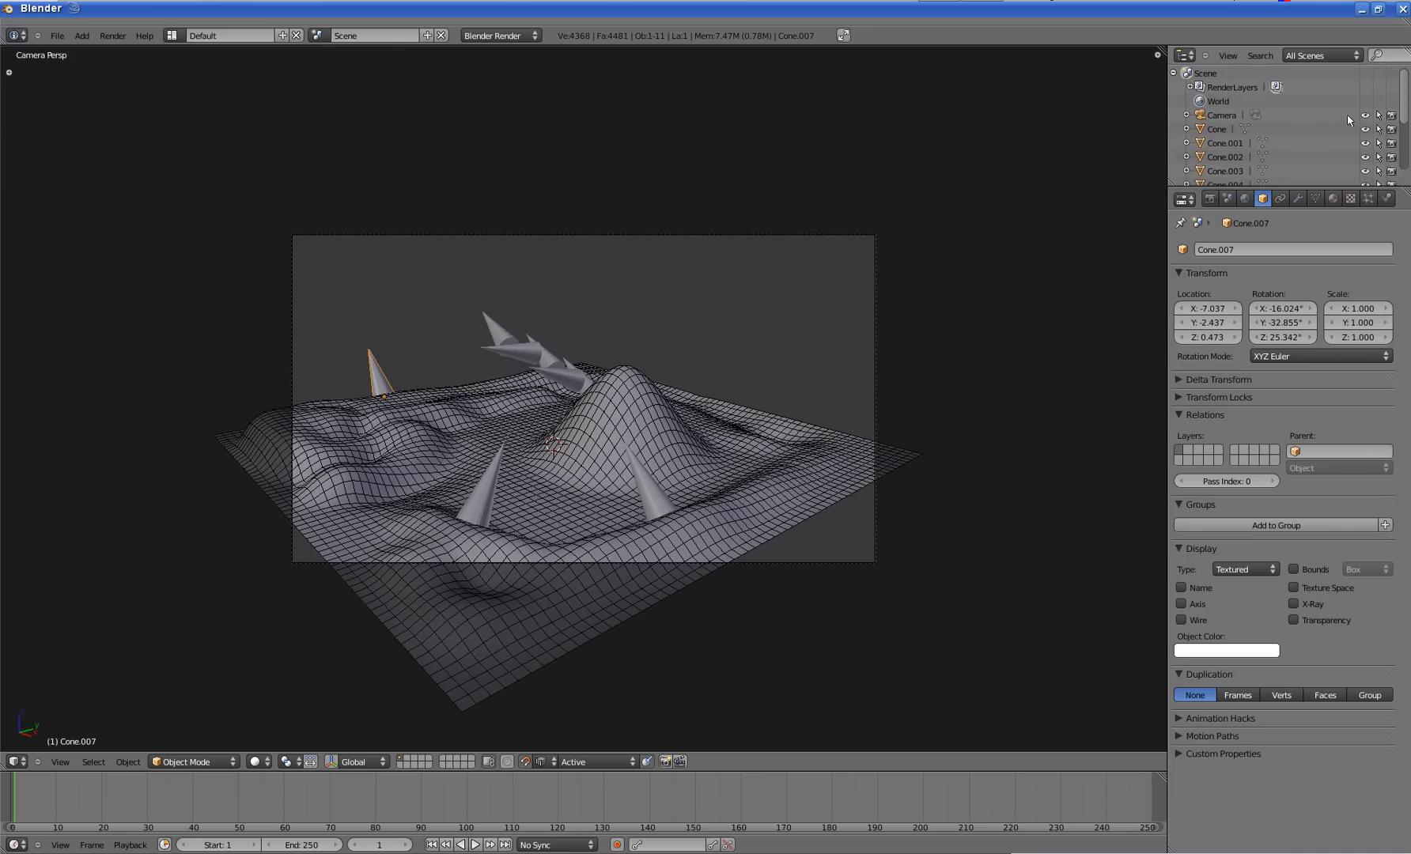
scroll(1349, 130, down, 3)
click(1365, 163)
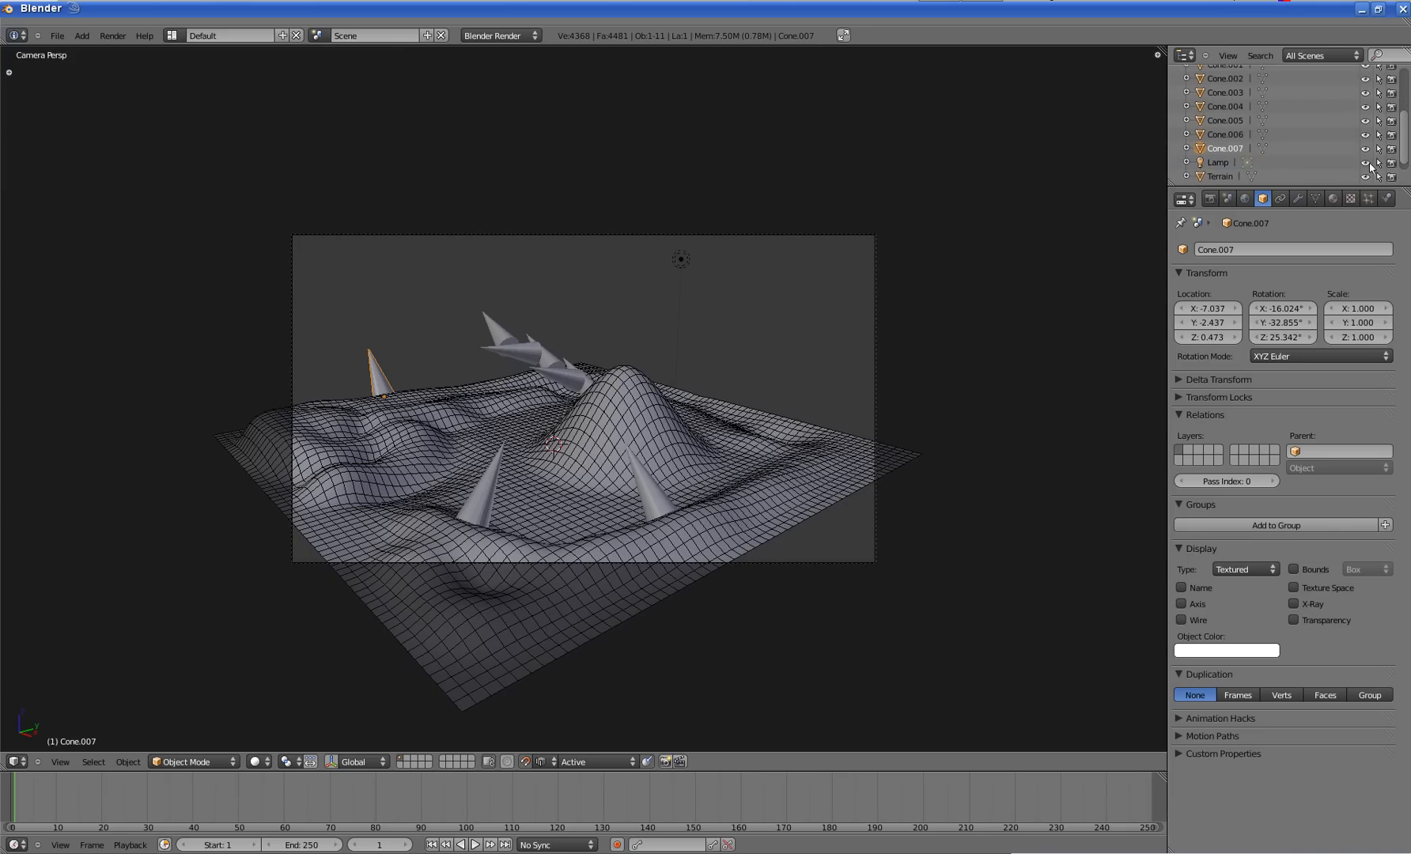
- Search for the Render command, render the camera view and close the render result
key(space)
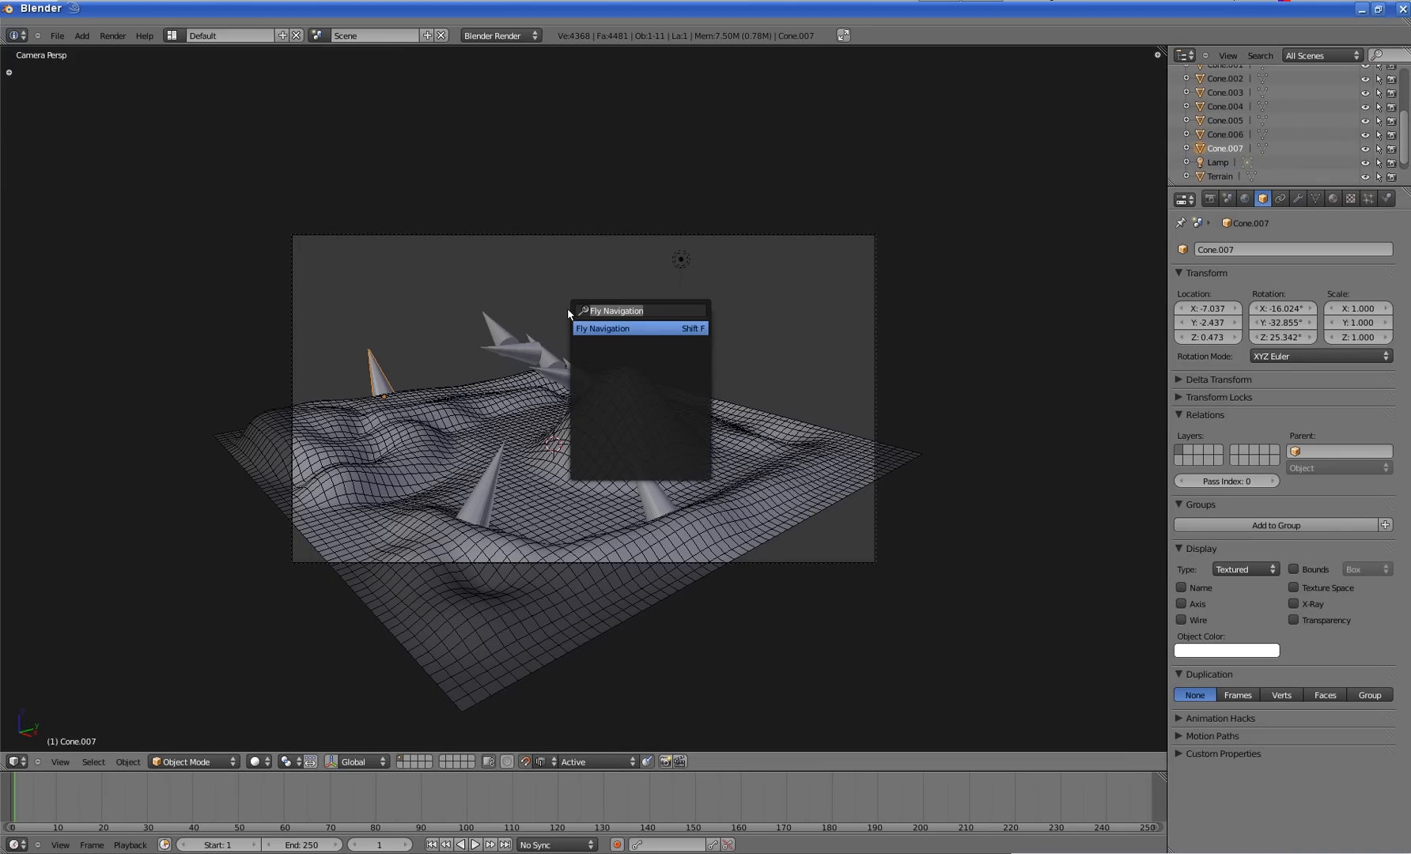
text(Render)
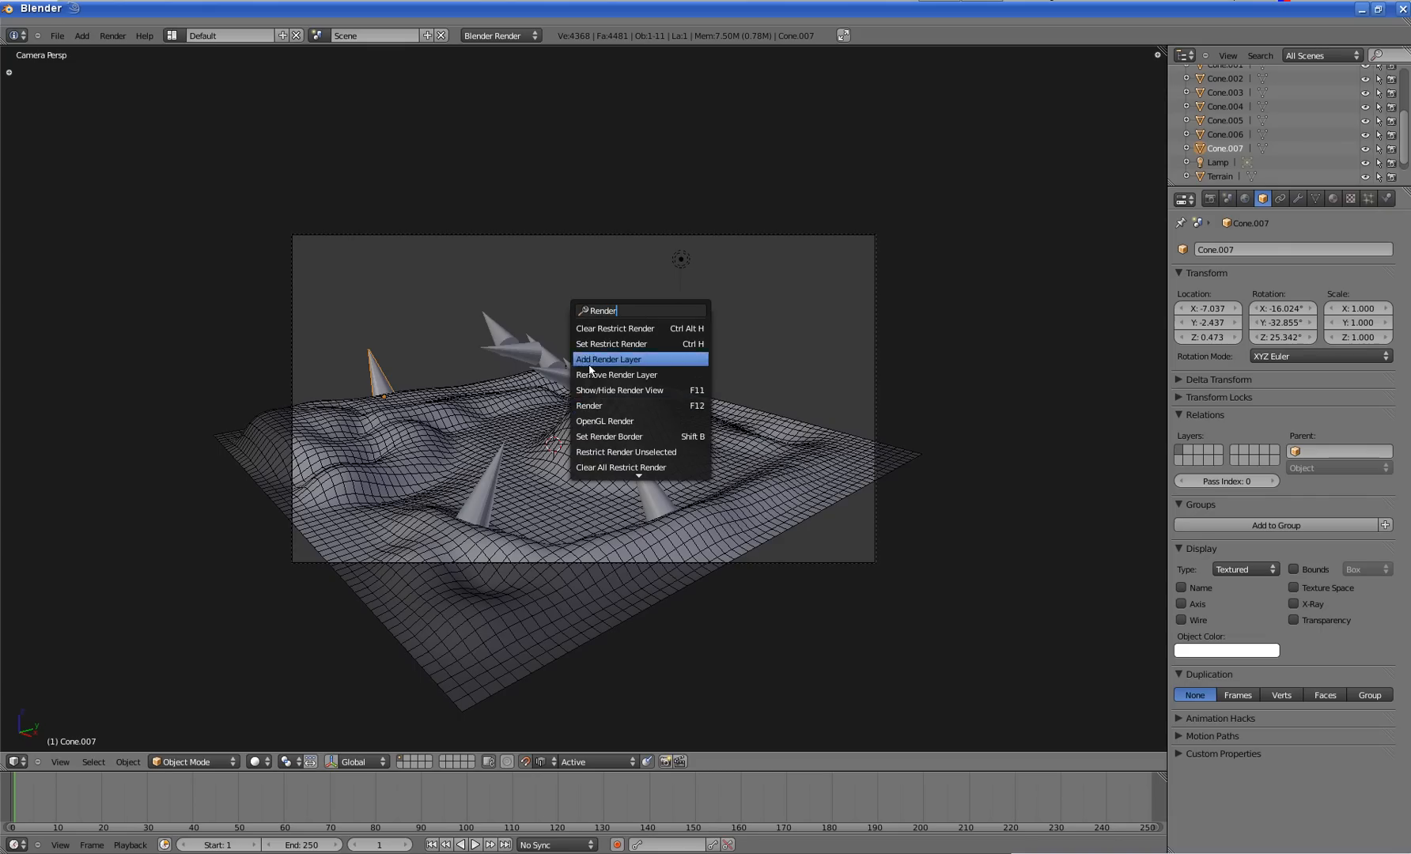
click(646, 407)
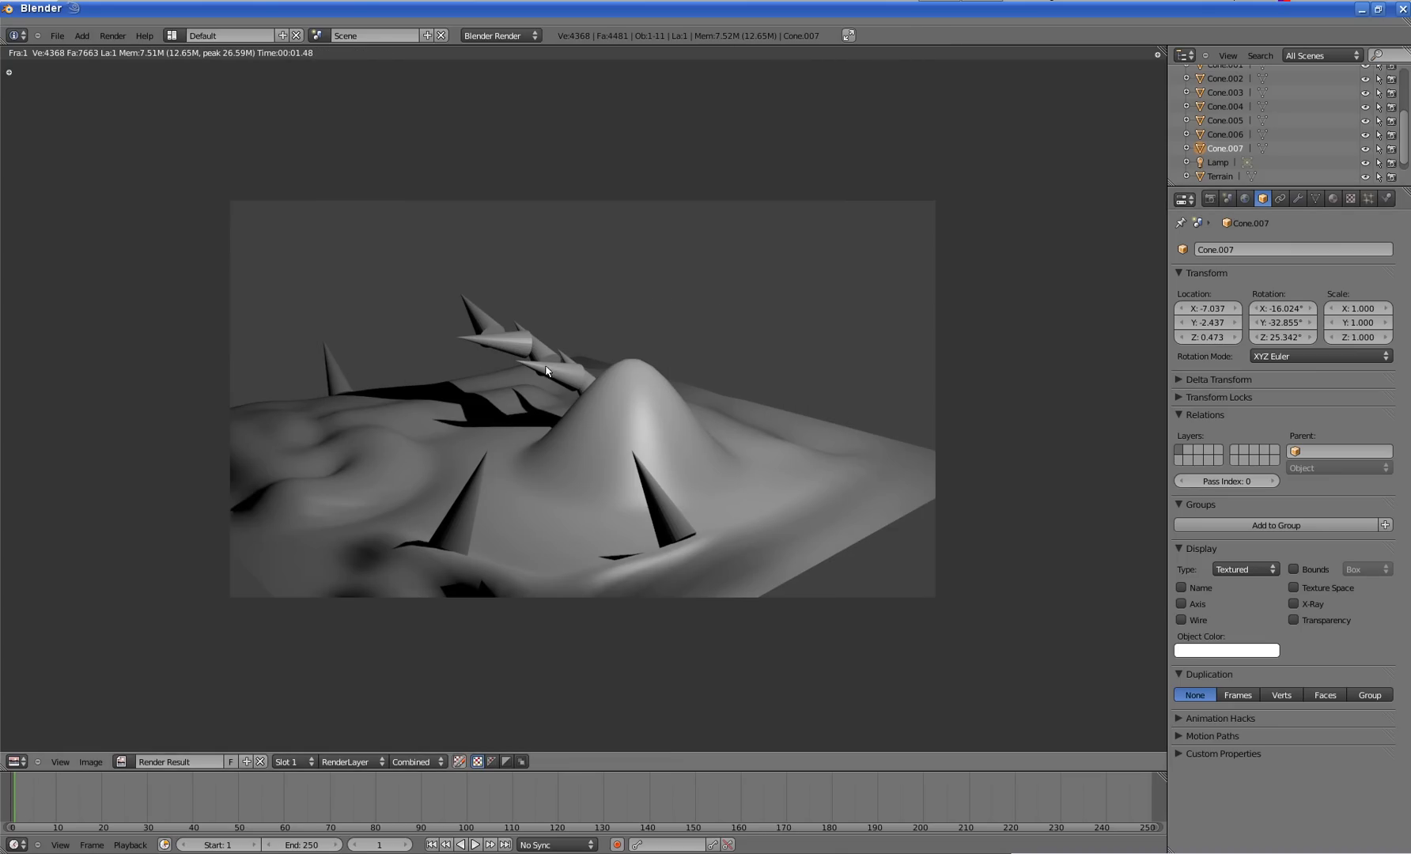
key(Escape)
- In Edit Mode, select the tip vertex of the uppermost cone in the cluster and frame it with View Selected
right_click(506, 340)
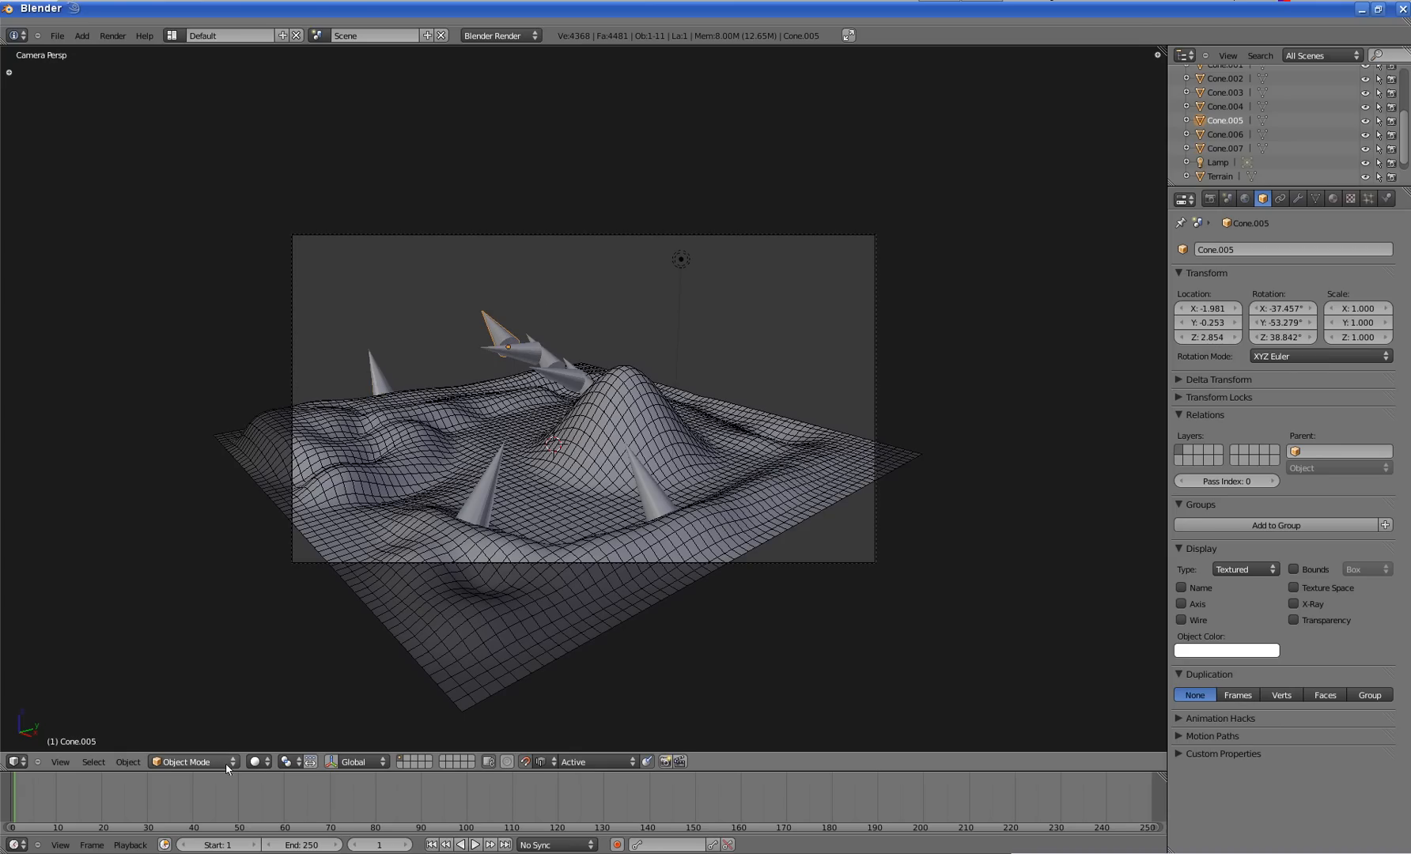
click(204, 761)
click(187, 734)
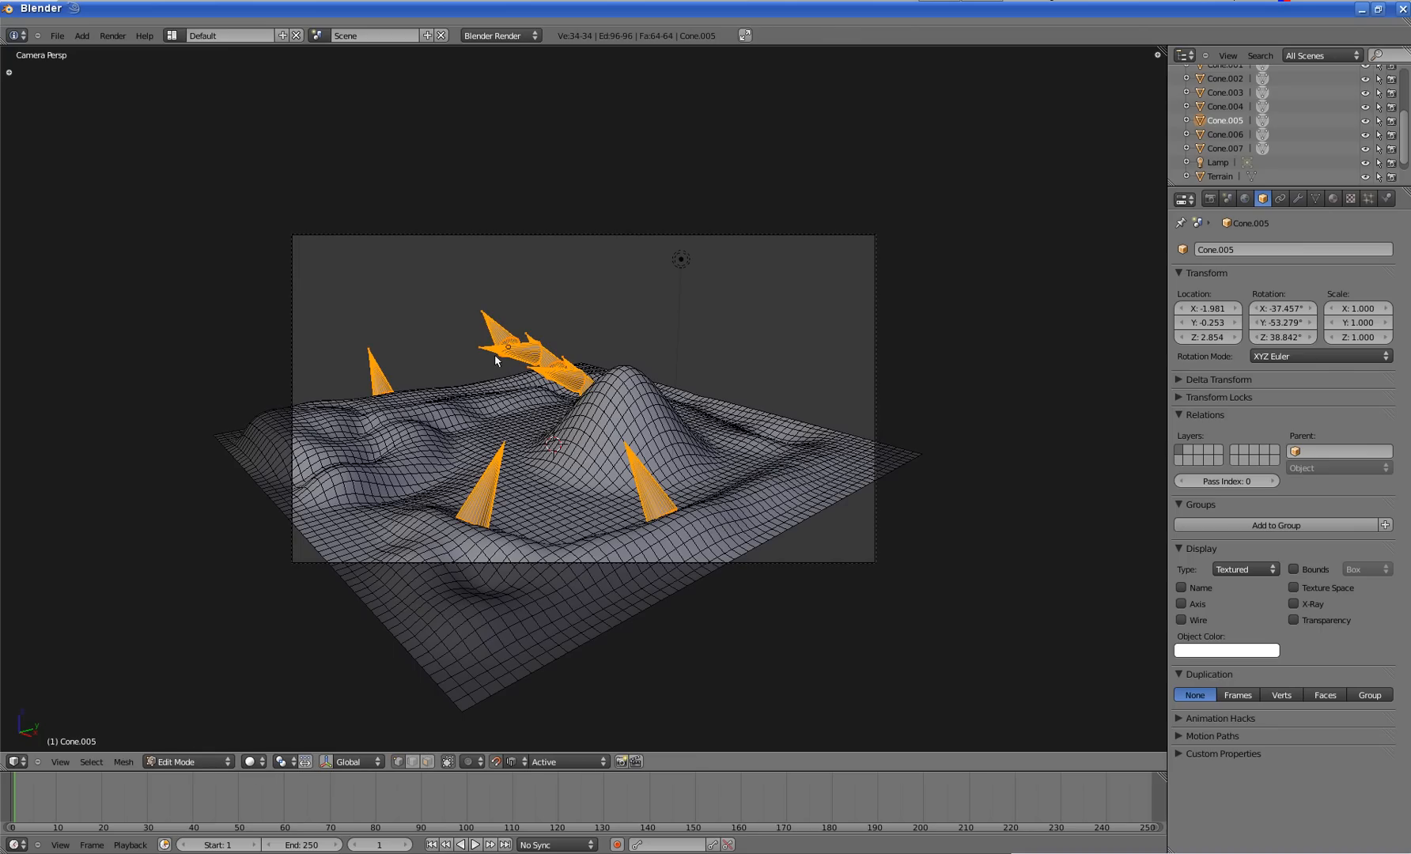
right_click(490, 314)
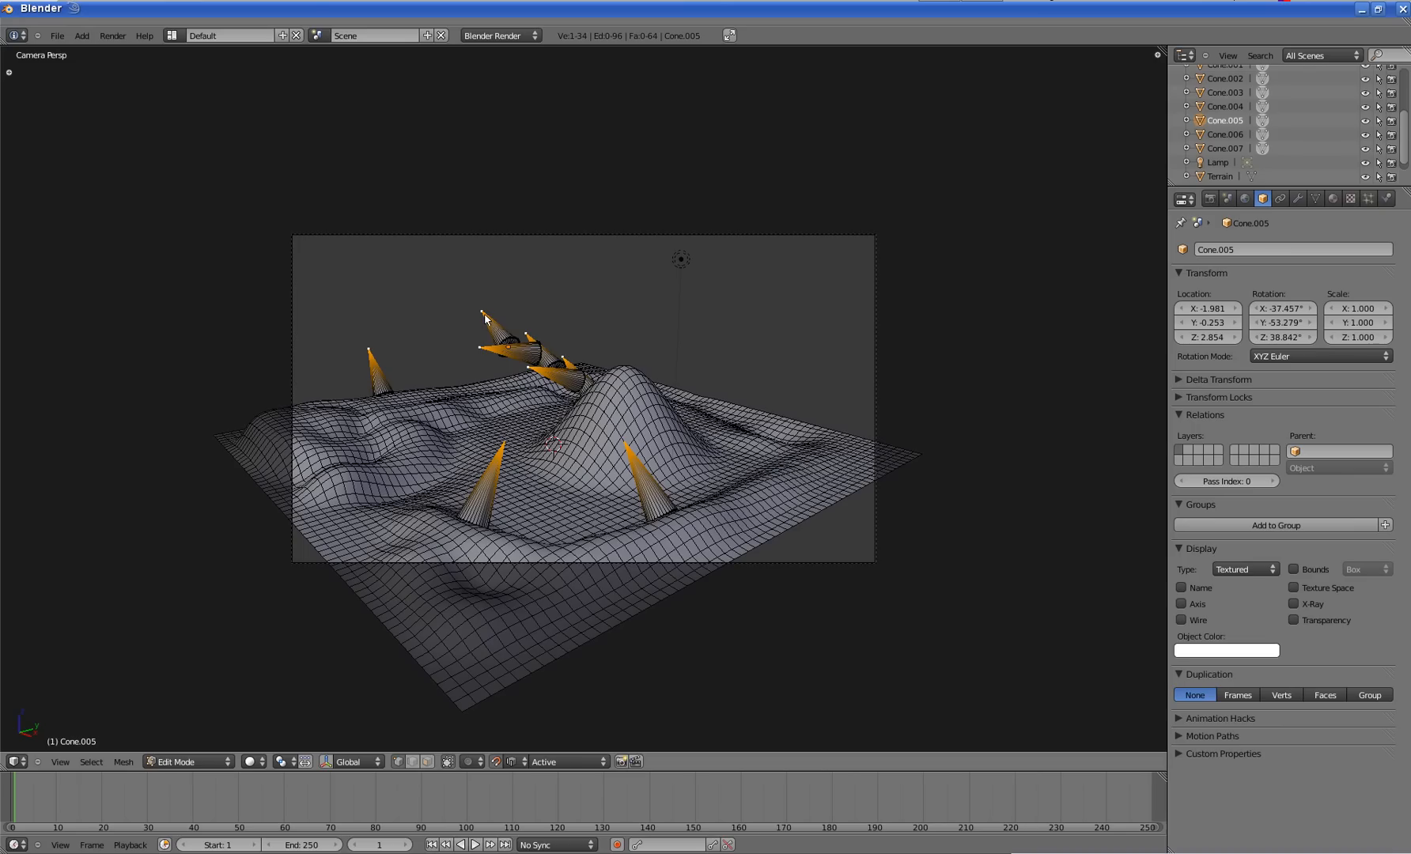
key(space)
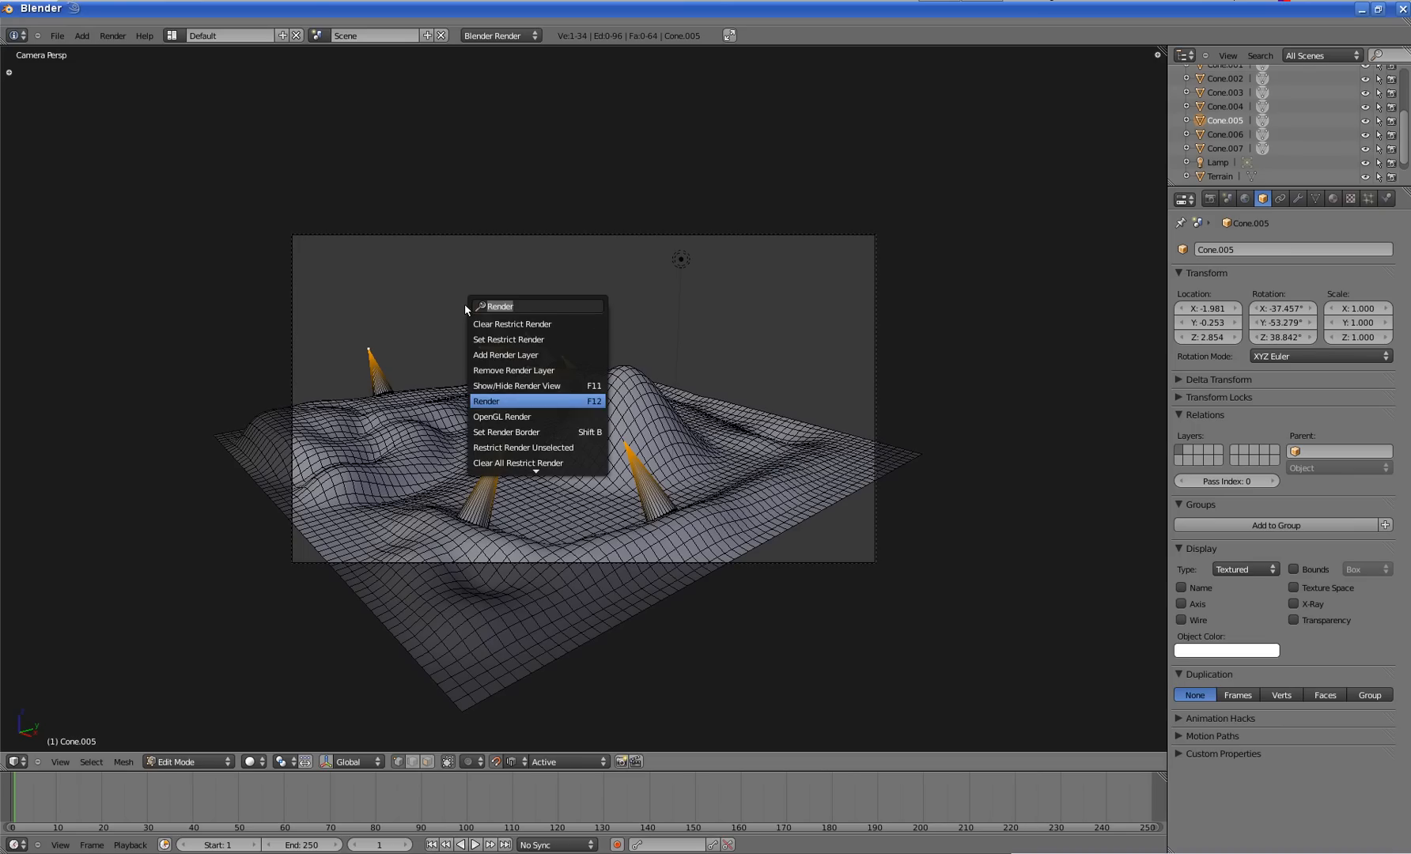
text(view selec)
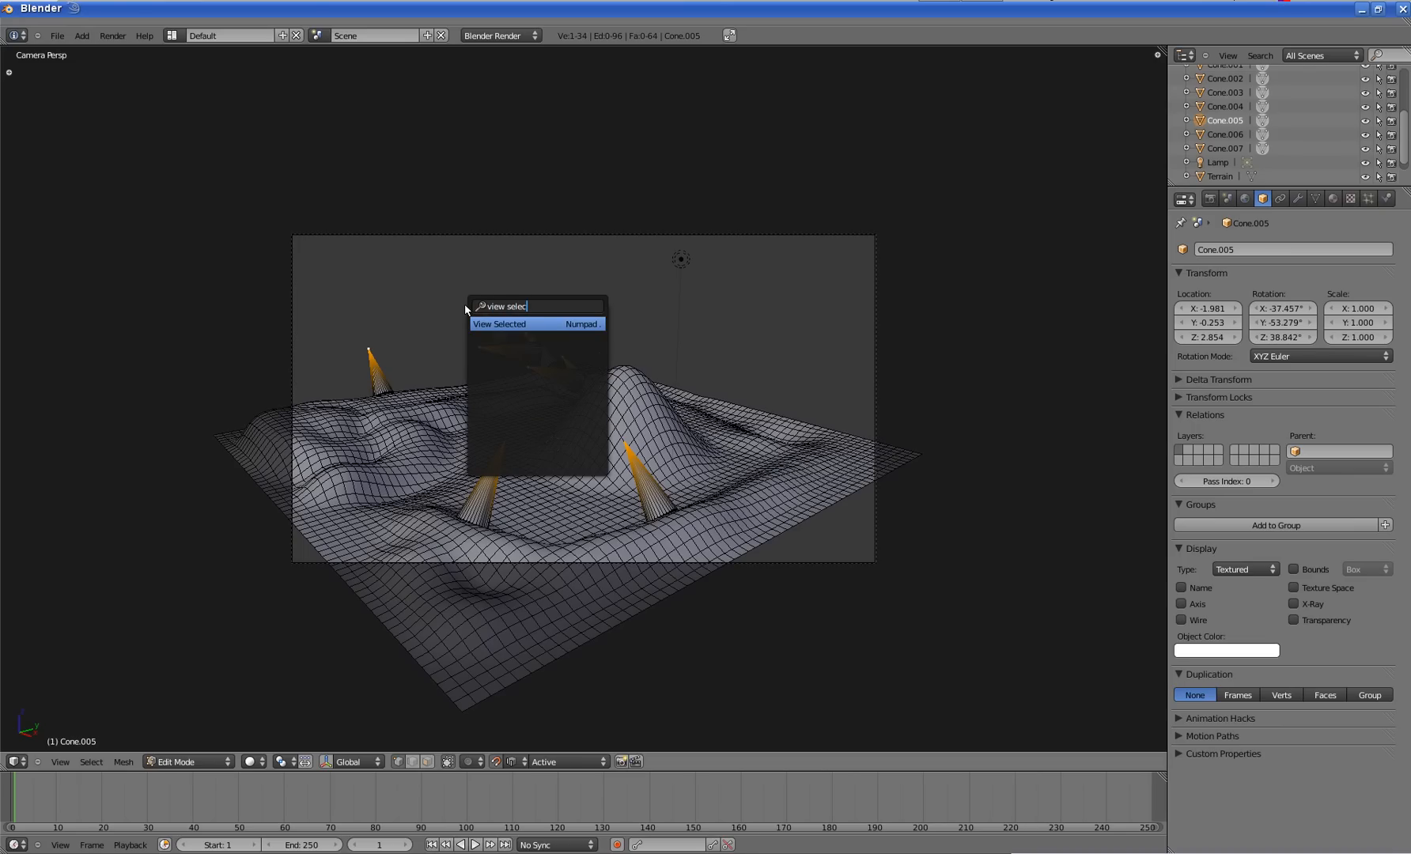
click(517, 323)
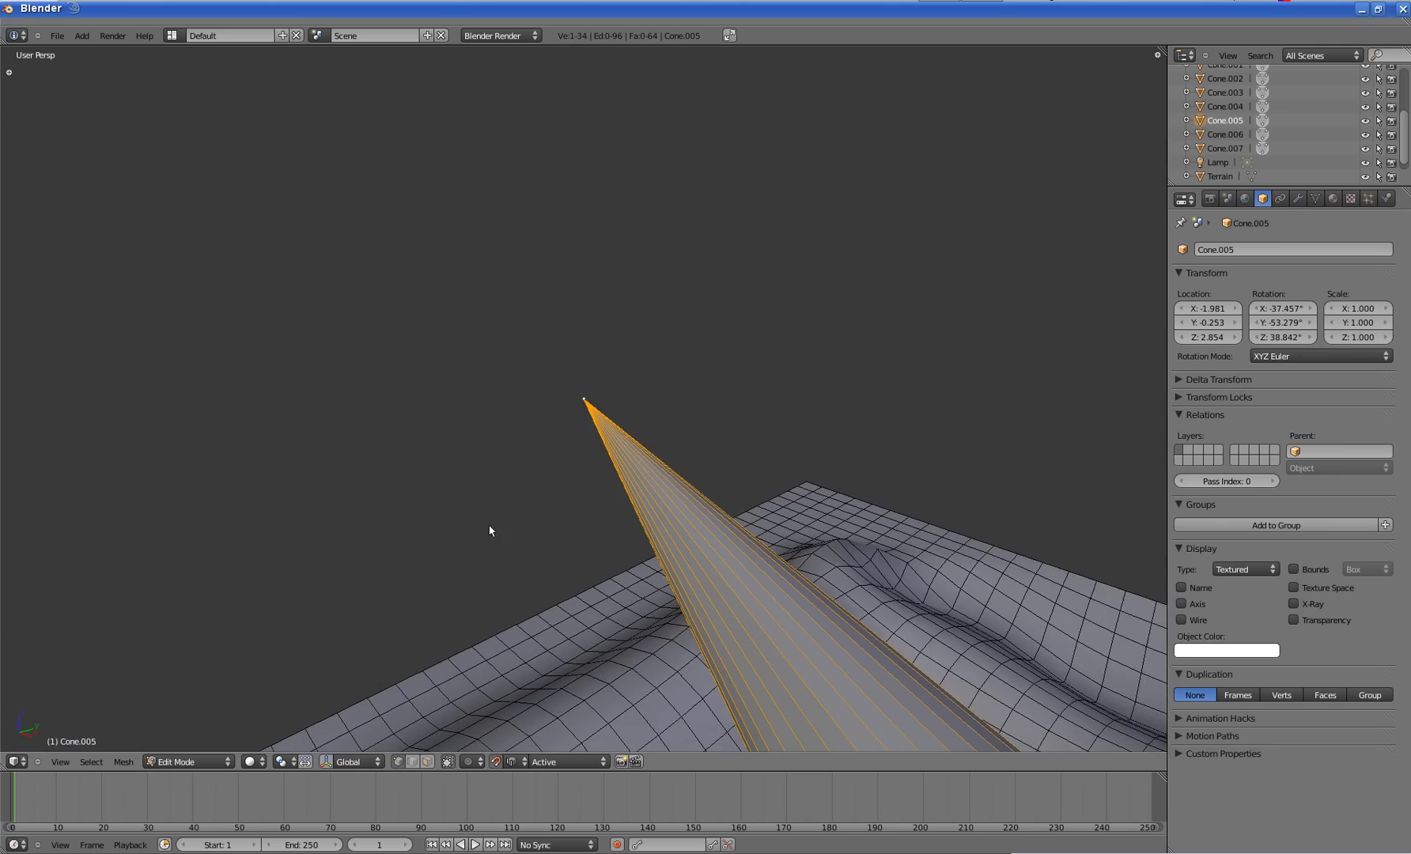
middle_drag(490, 526, 619, 533)
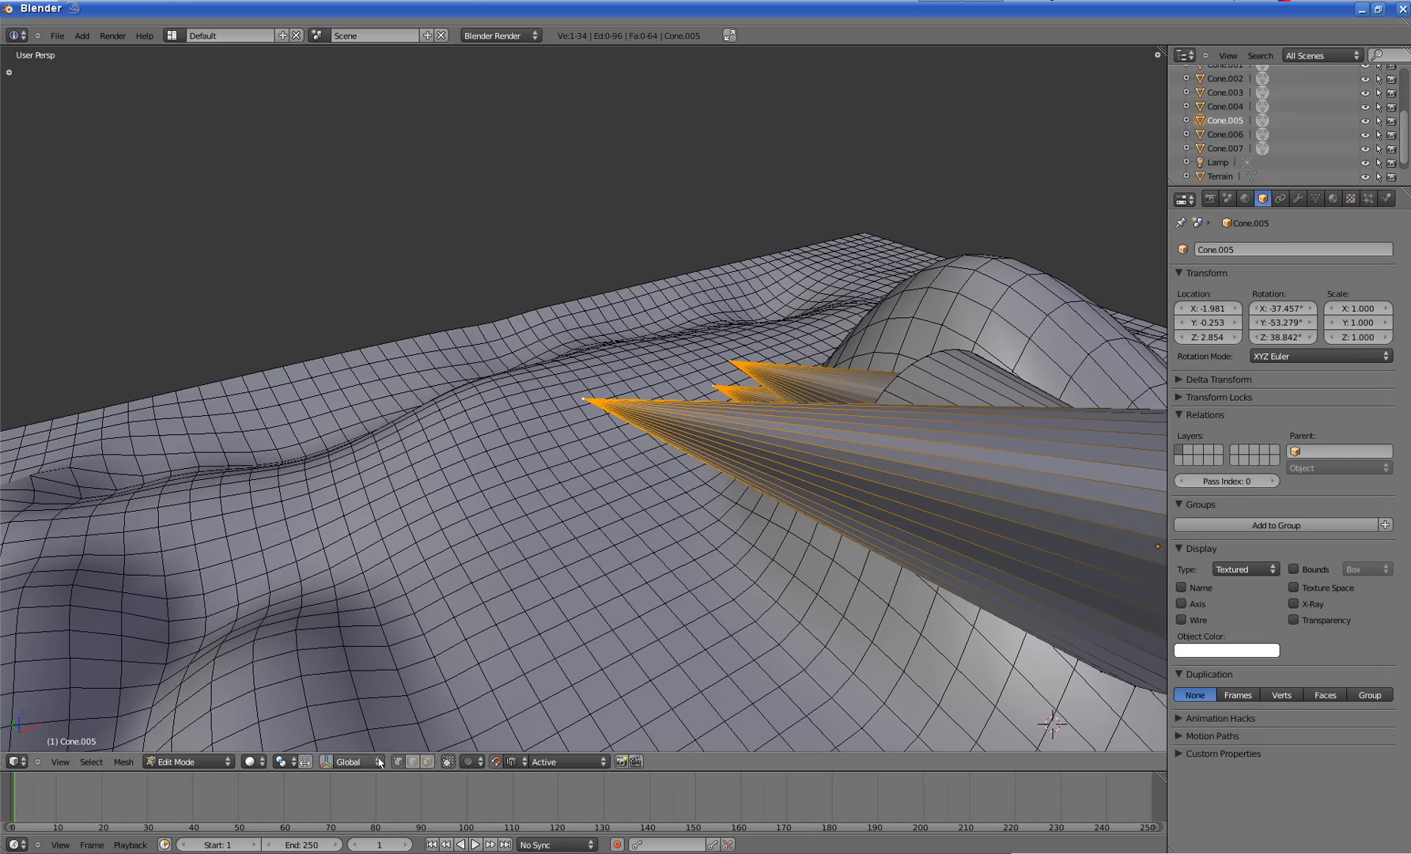
- Show the transform manipulator and set the transform orientation to Normal
click(324, 761)
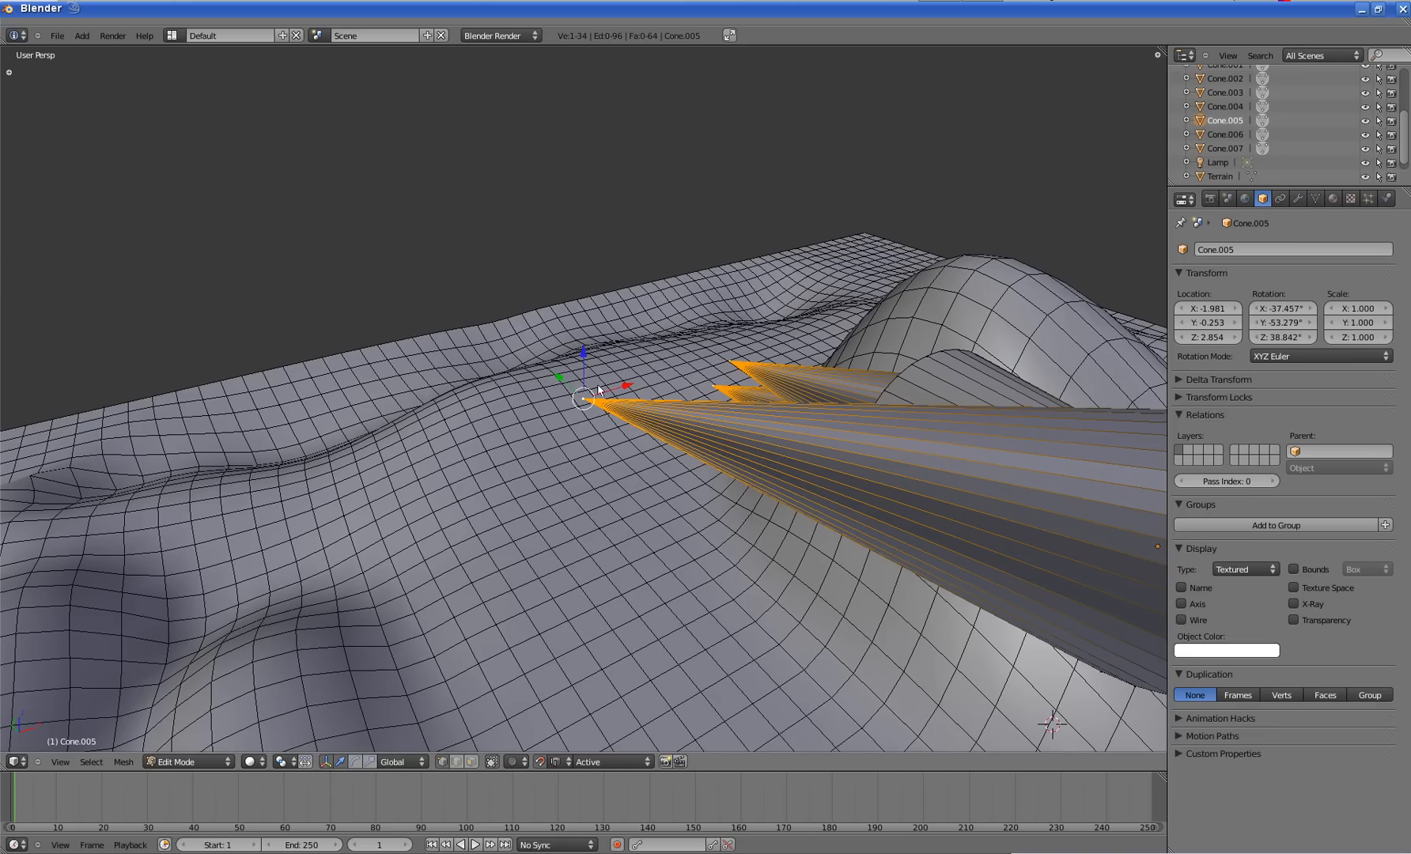
middle_drag(599, 389, 511, 638)
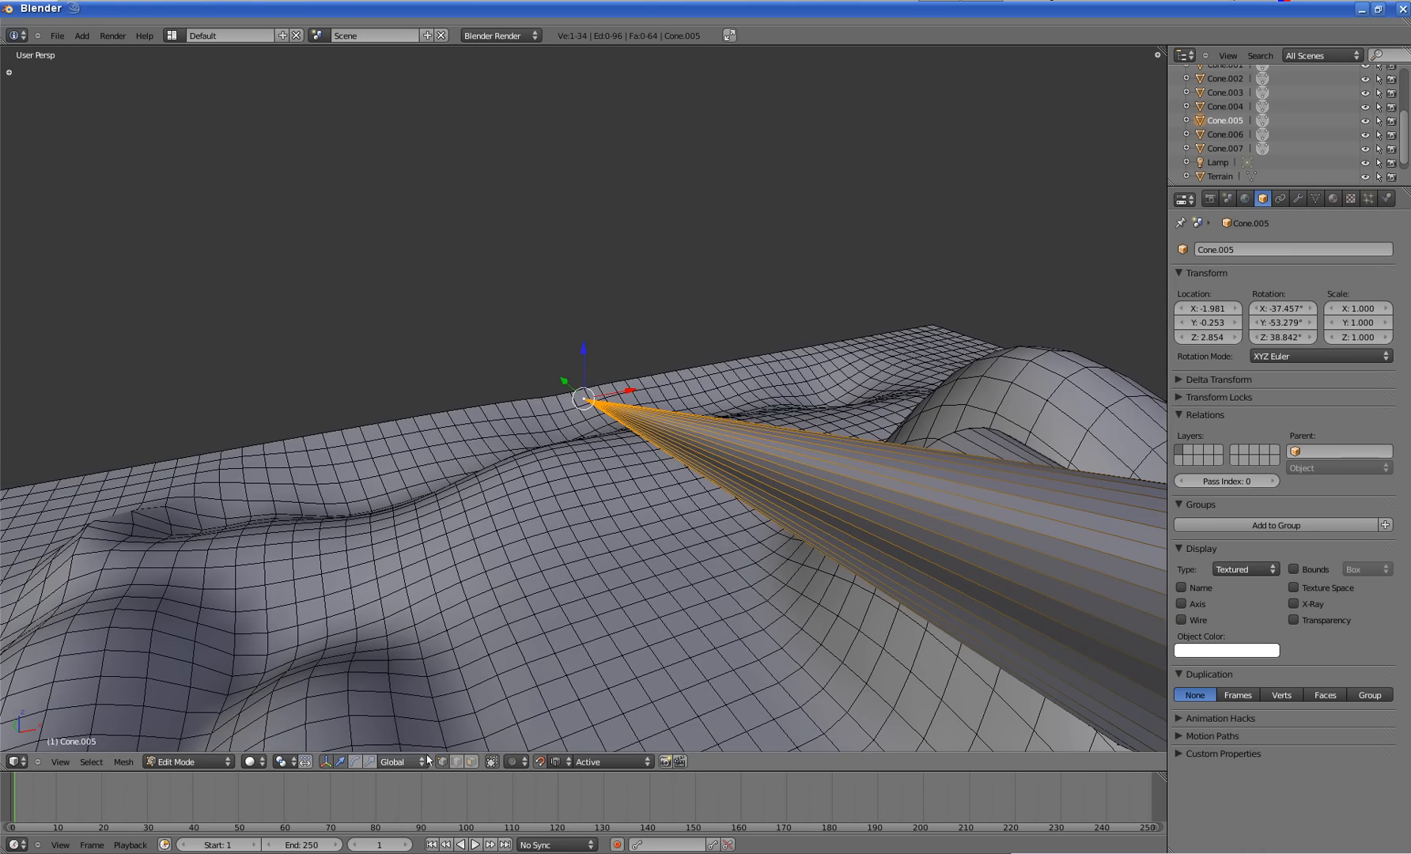
click(414, 762)
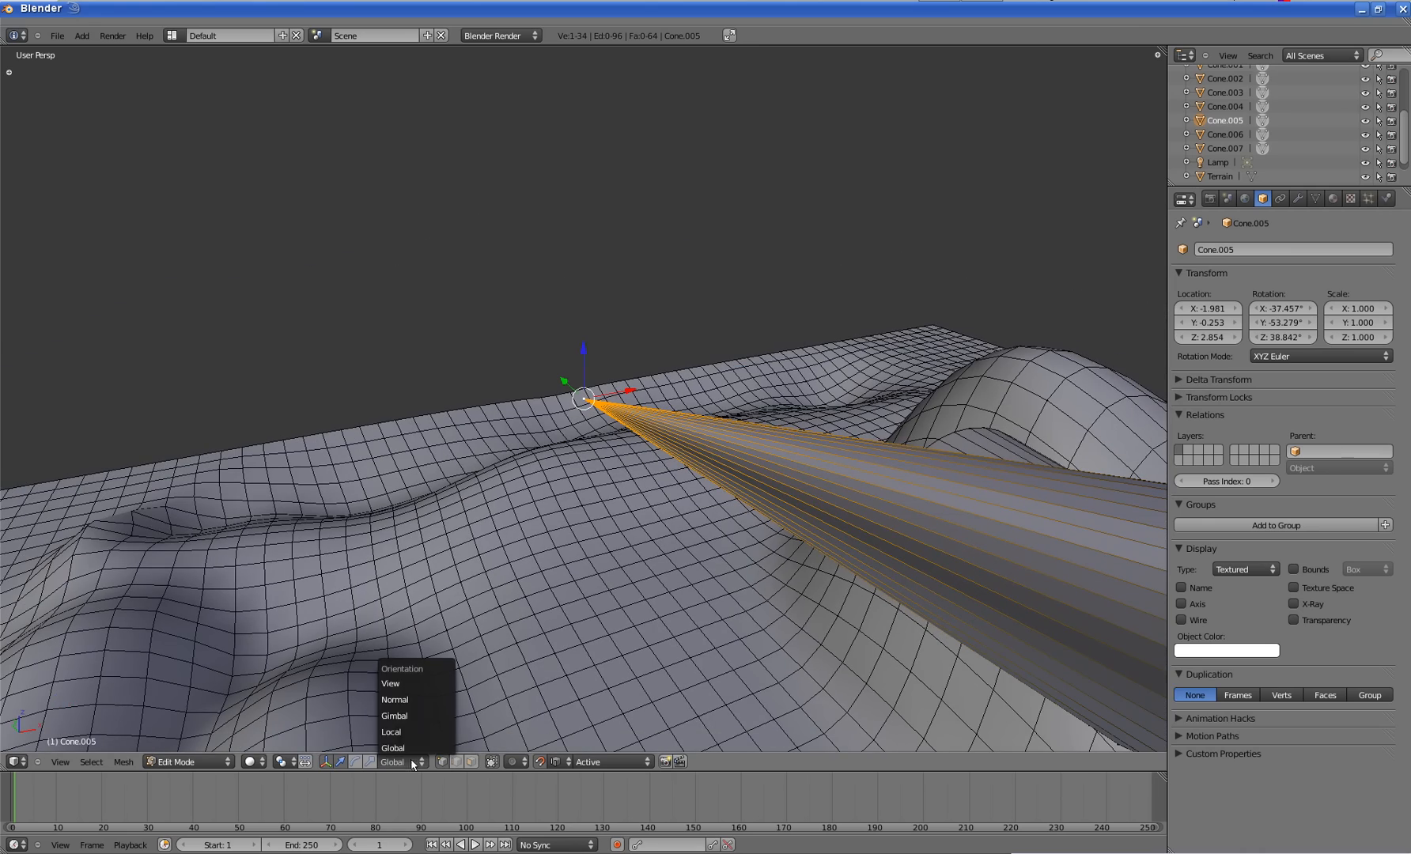
click(407, 701)
- Try moving the cone's tip vertex along its normal with the manipulator, and undo the move
mouse_move(530, 402)
middle_down()
mouse_move(666, 377)
mouse_move(493, 392)
mouse_move(555, 416)
middle_up()
drag(541, 393, 625, 399)
scroll(760, 371, down, 6)
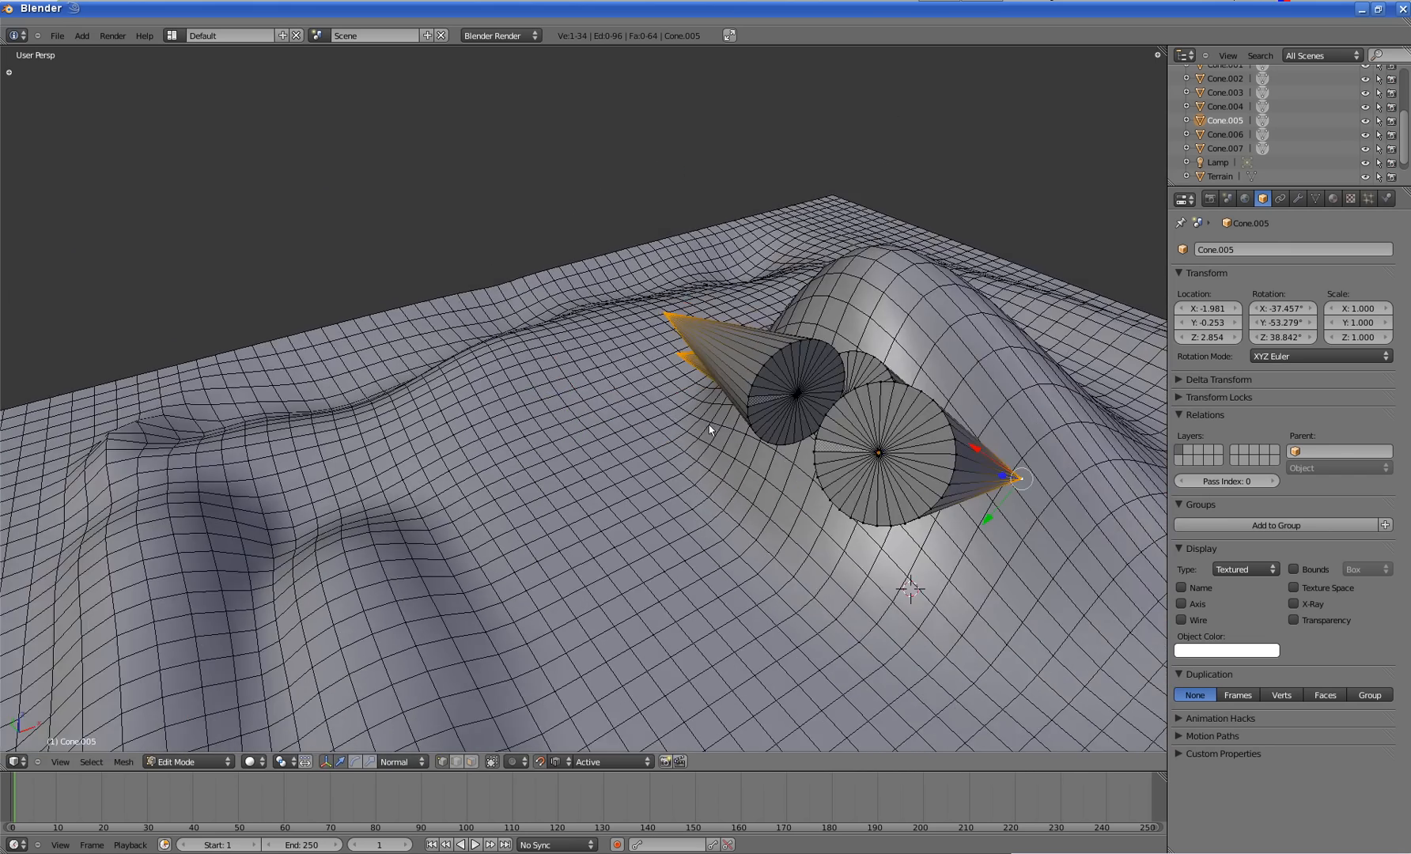
scroll(812, 467, up, 3)
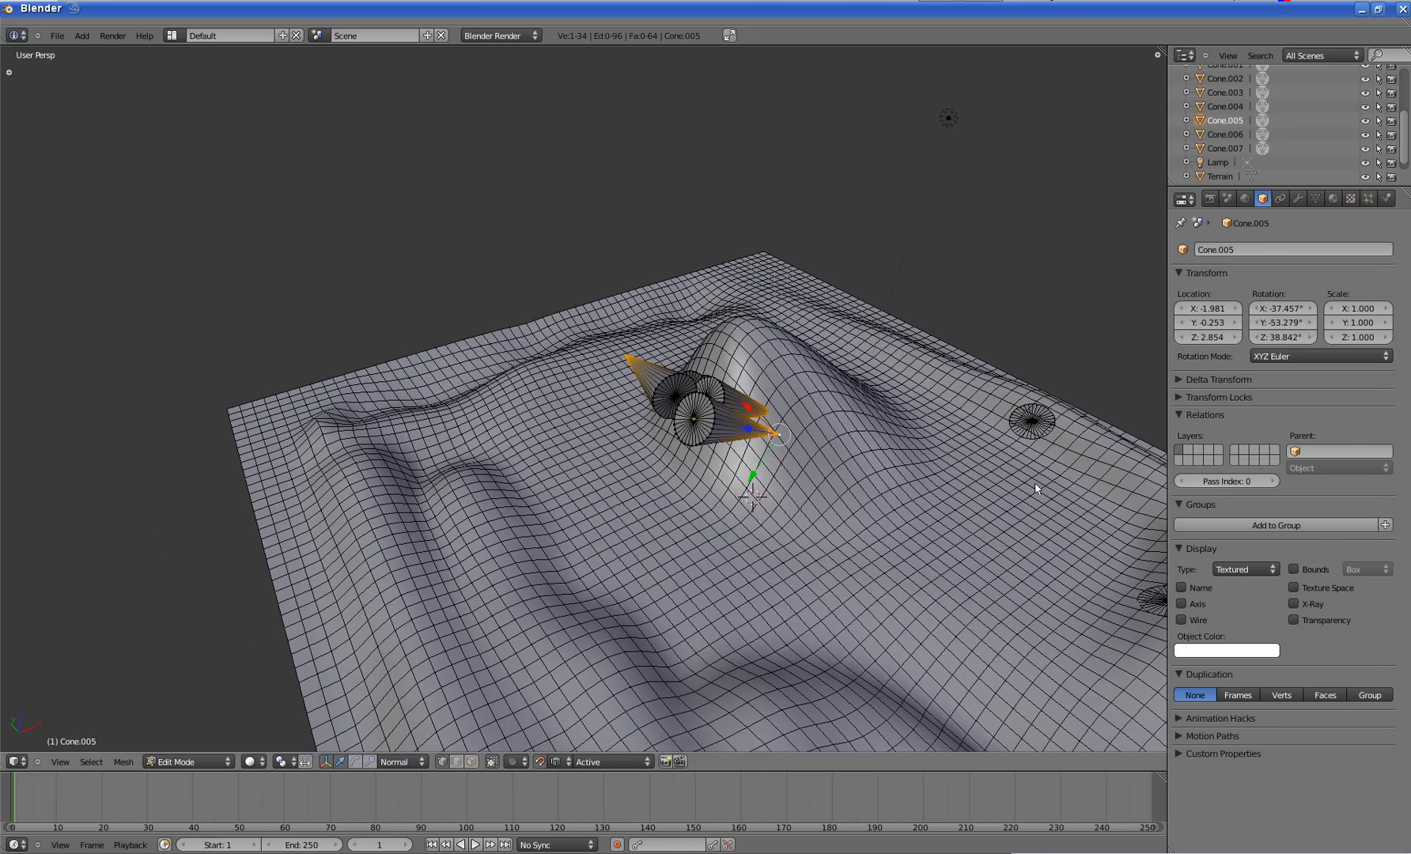
scroll(731, 469, down, 2)
scroll(720, 501, up, 2)
key(ctrl+z)
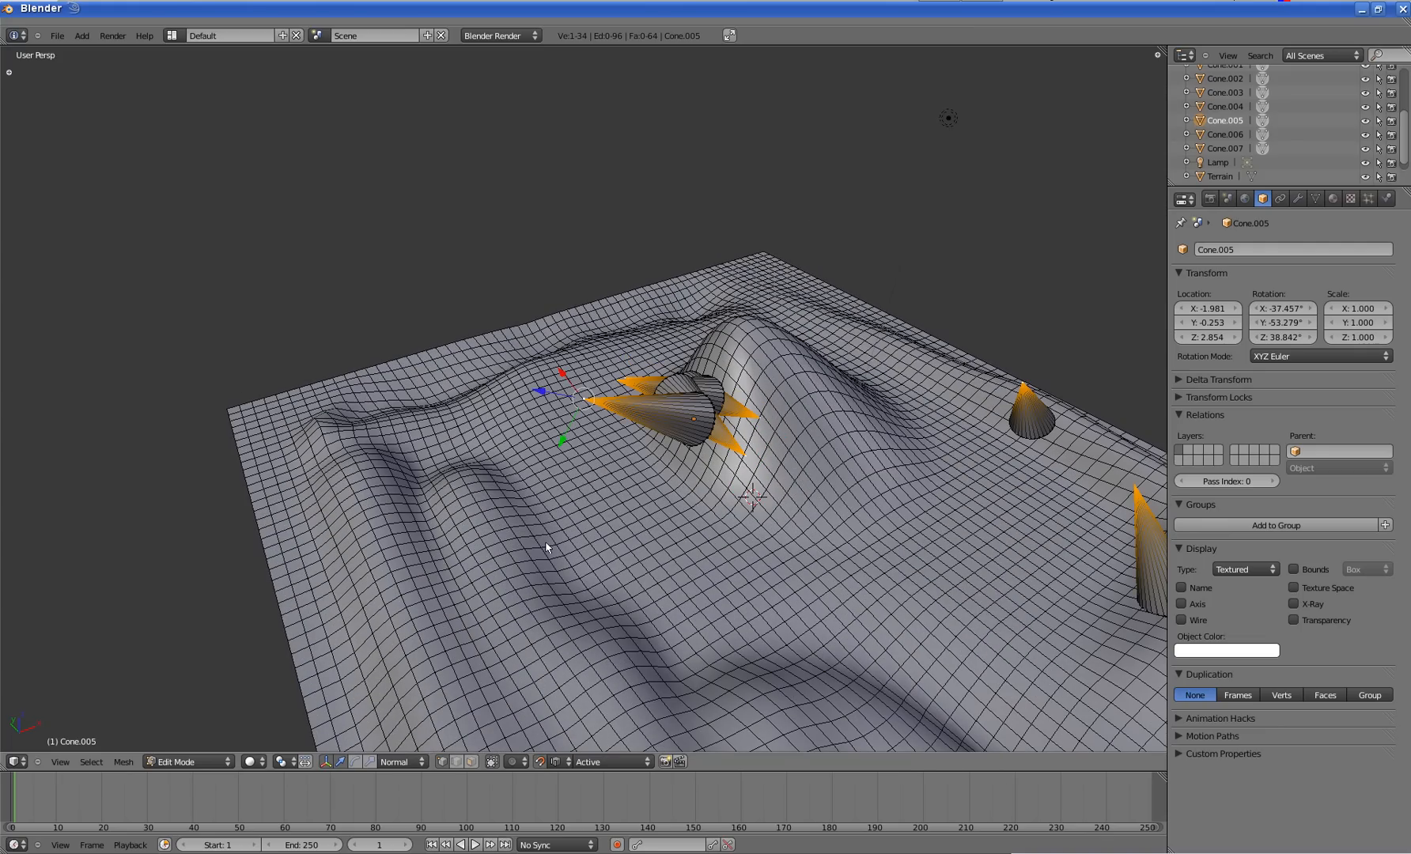
- Turn off snapping and move the cone's tip vertex along its normal Z axis
click(542, 762)
scroll(599, 400, up, 3)
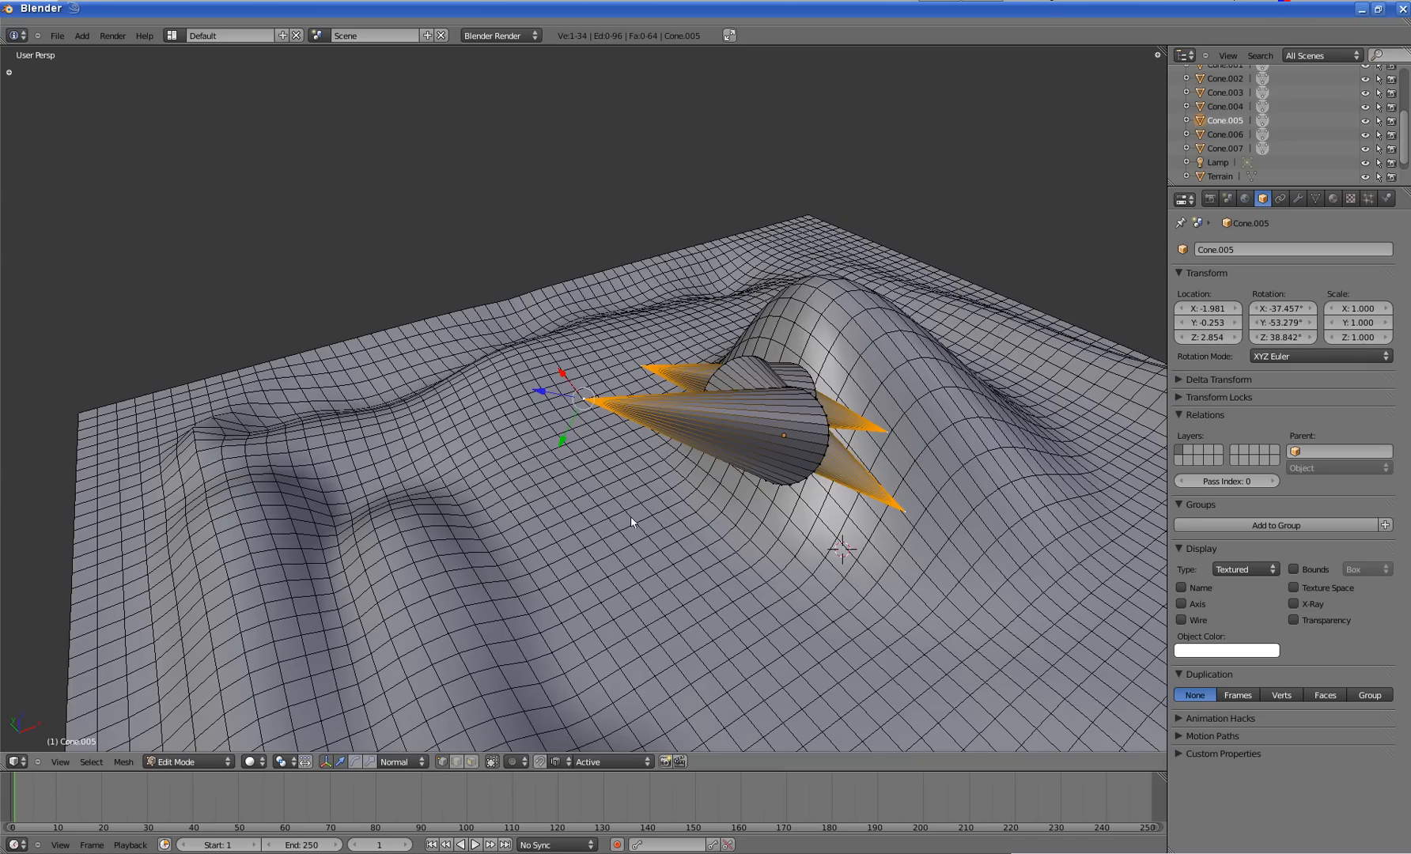
middle_drag(632, 522, 535, 400)
key(g)
key(z)
key(z)
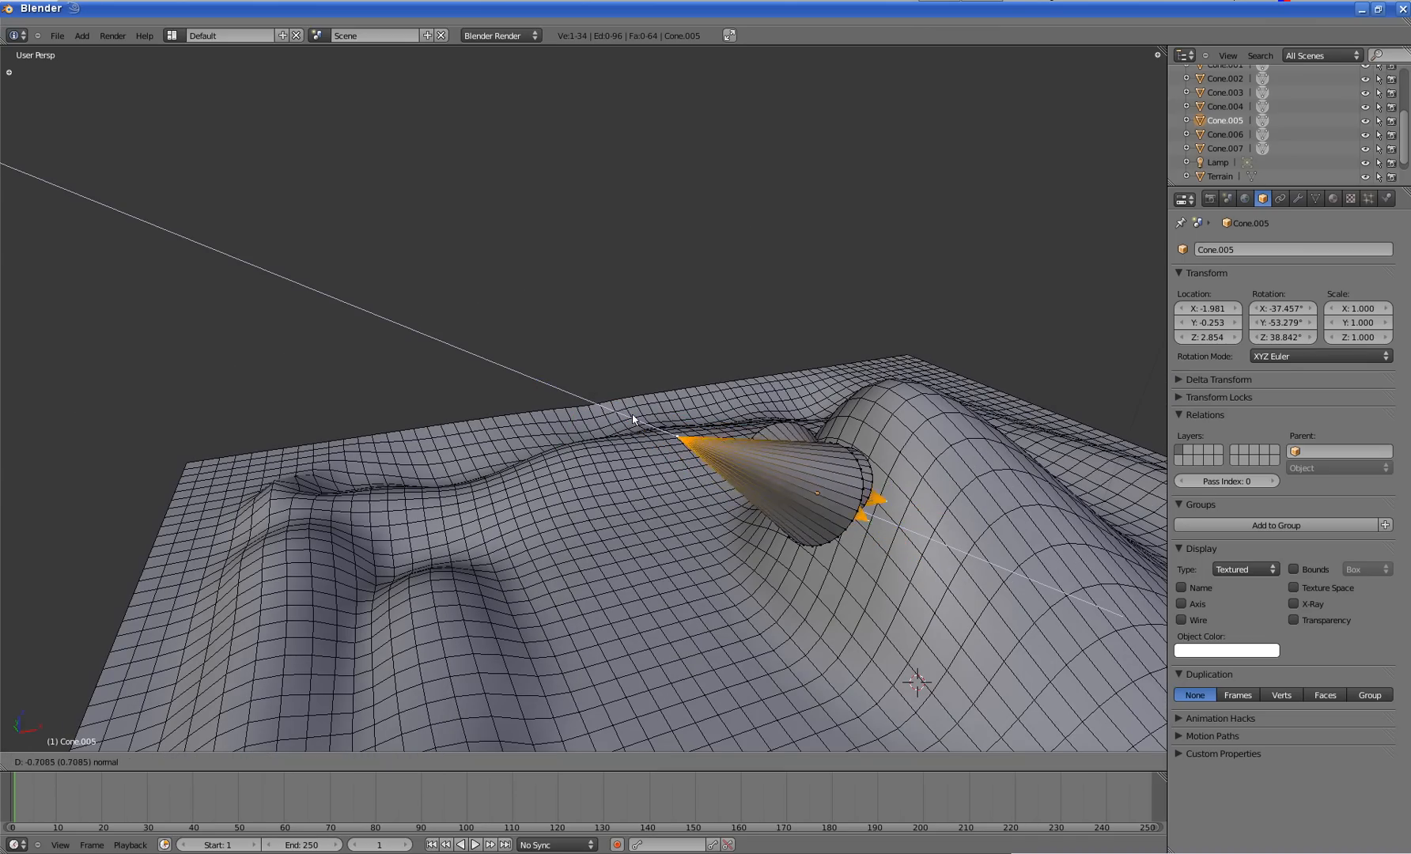
click(563, 379)
- Leave mesh editing of the cone and return to Object Mode
middle_drag(555, 498, 721, 536)
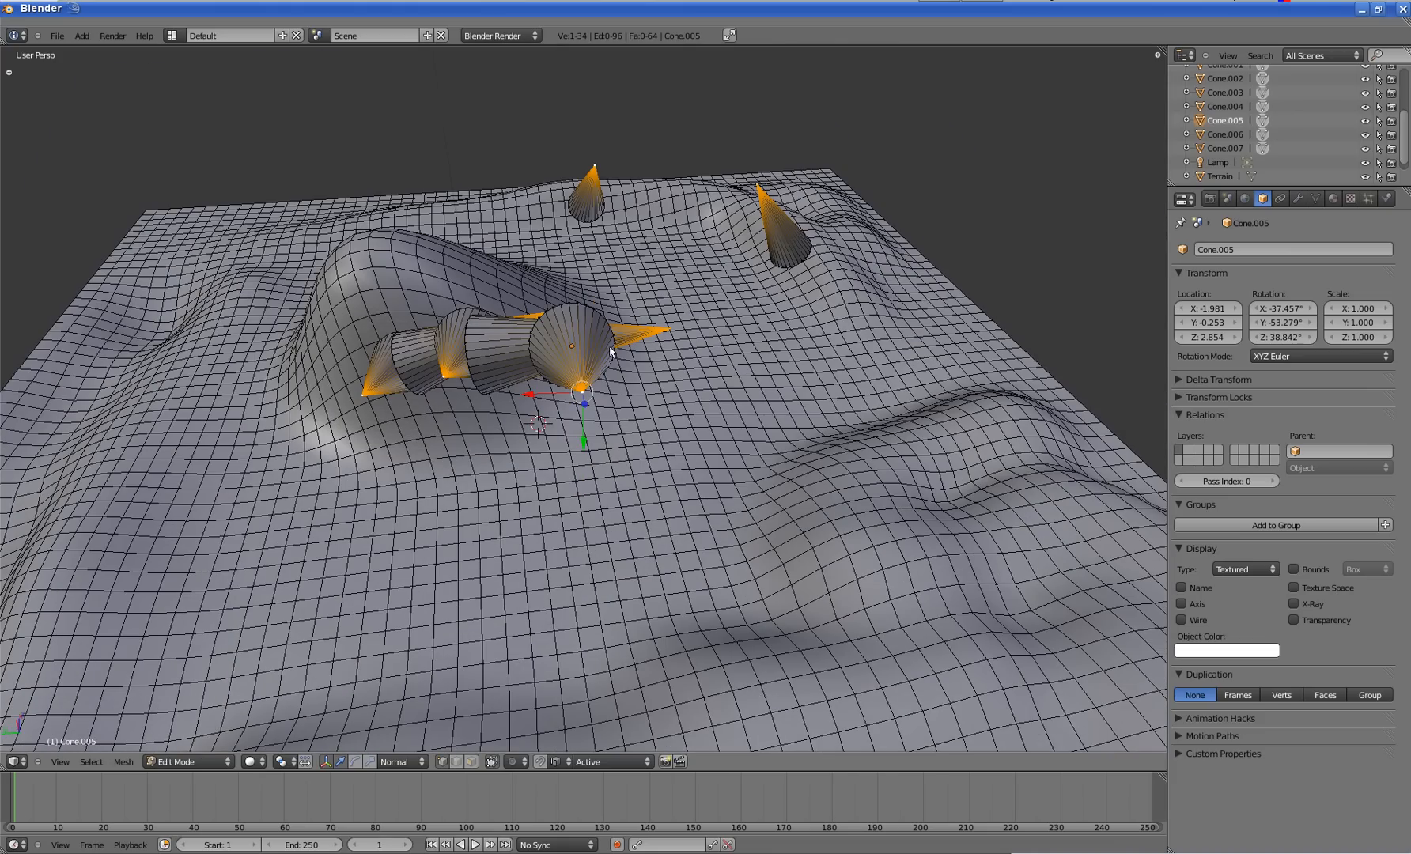
click(180, 760)
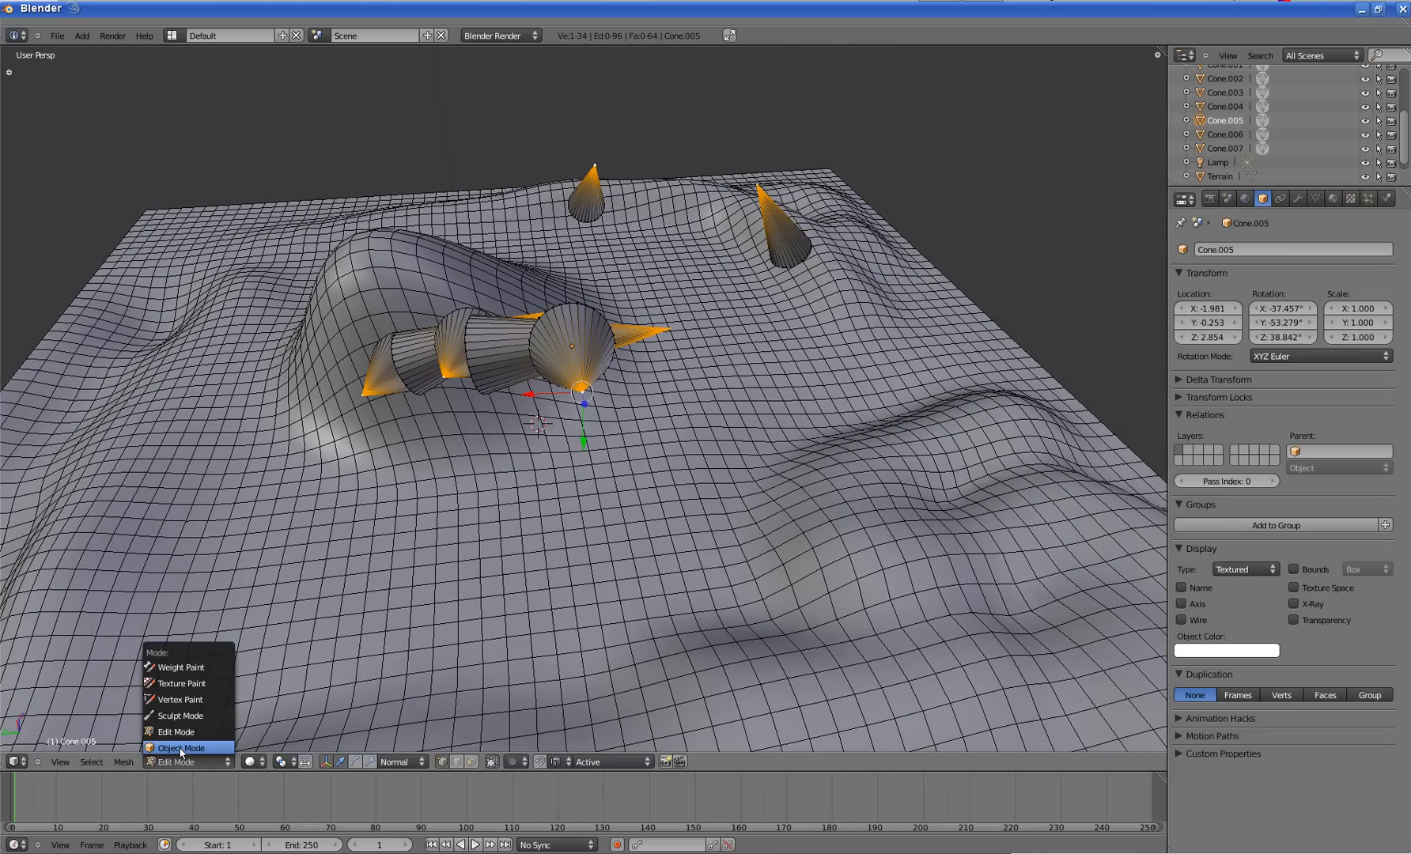
click(180, 748)
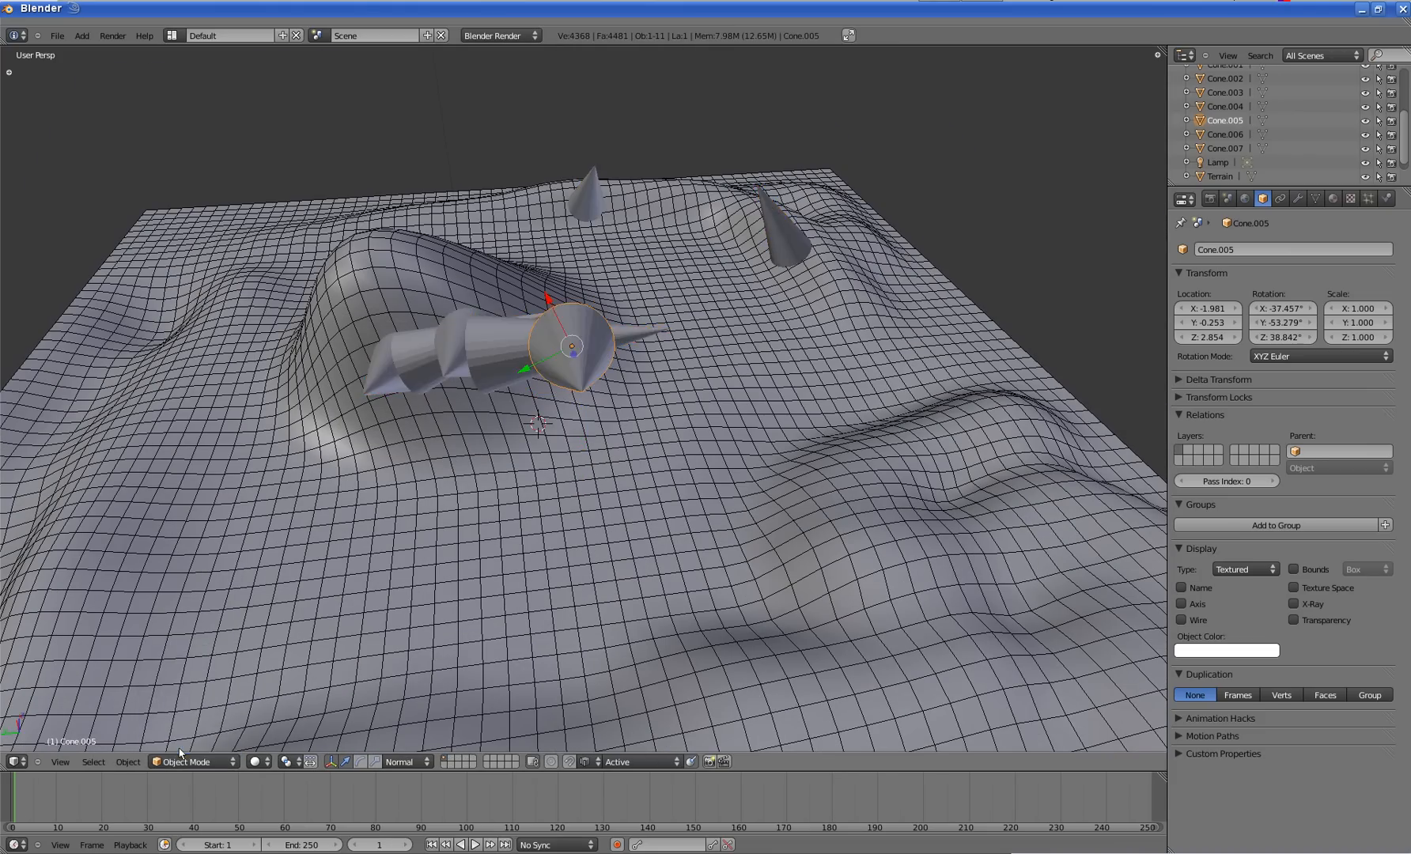
- Add a new material to the cone and set its diffuse color to a salmon orange
middle_drag(610, 562, 660, 403)
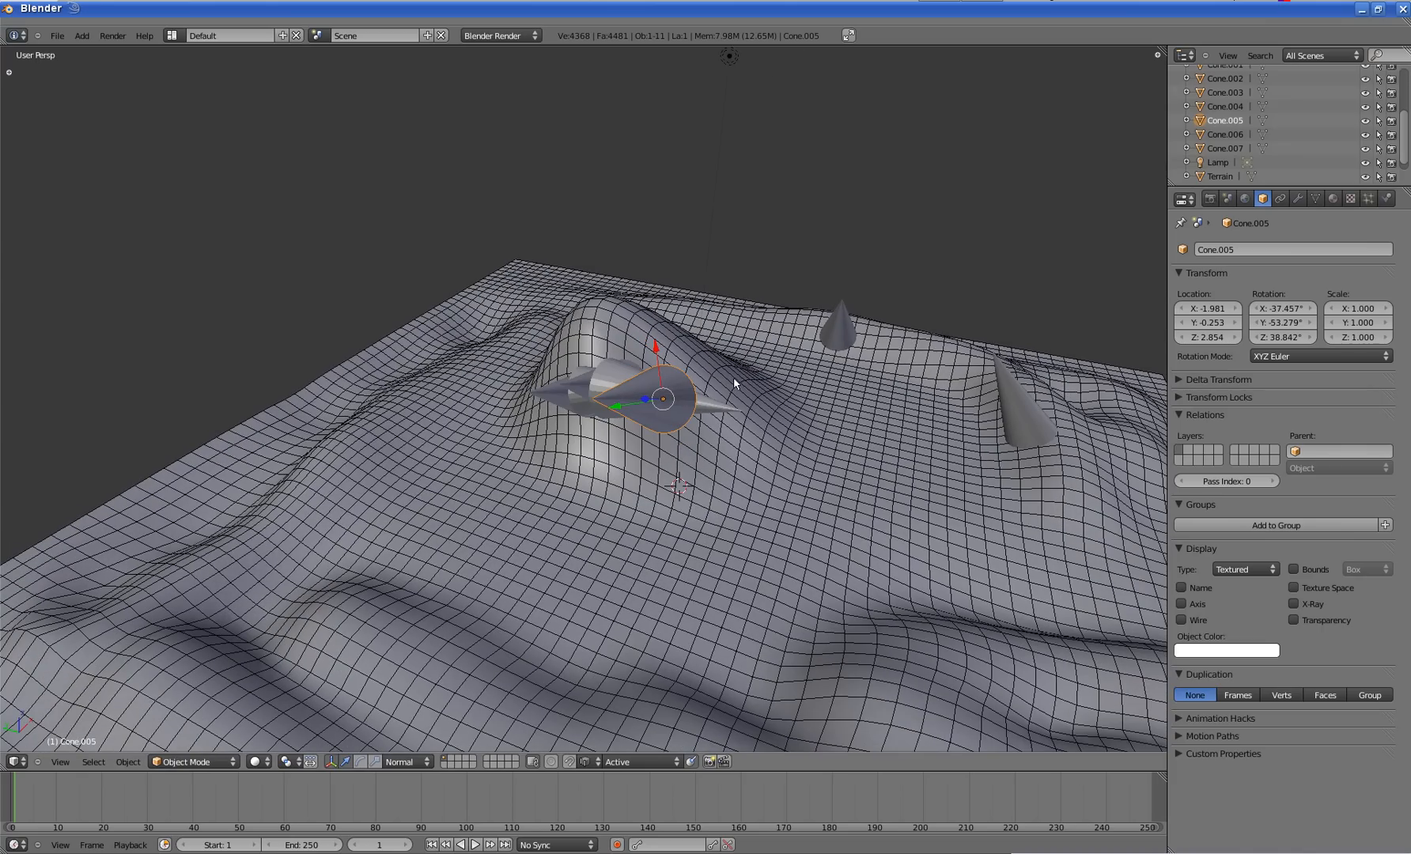
click(1333, 198)
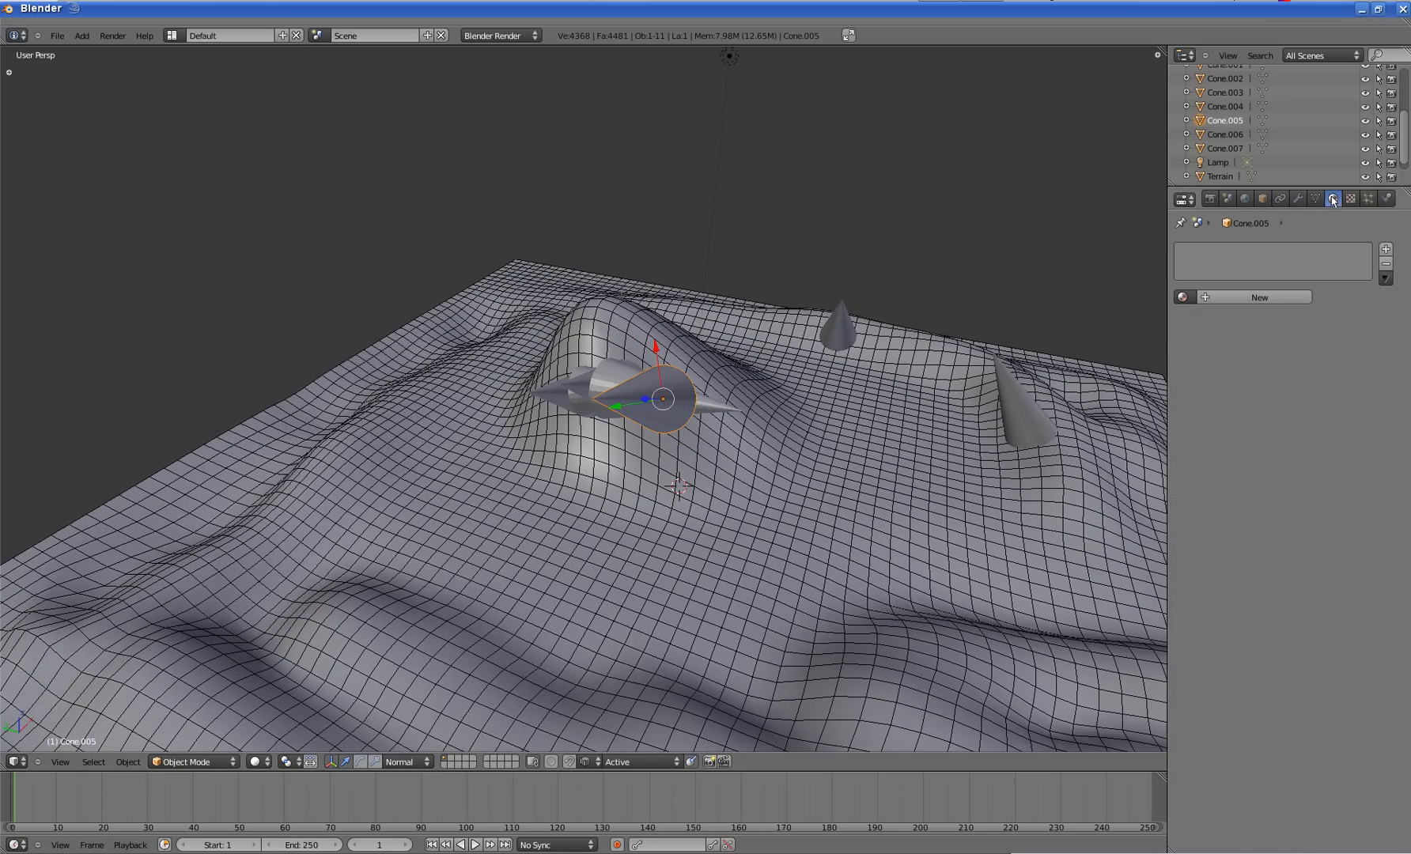
click(1255, 296)
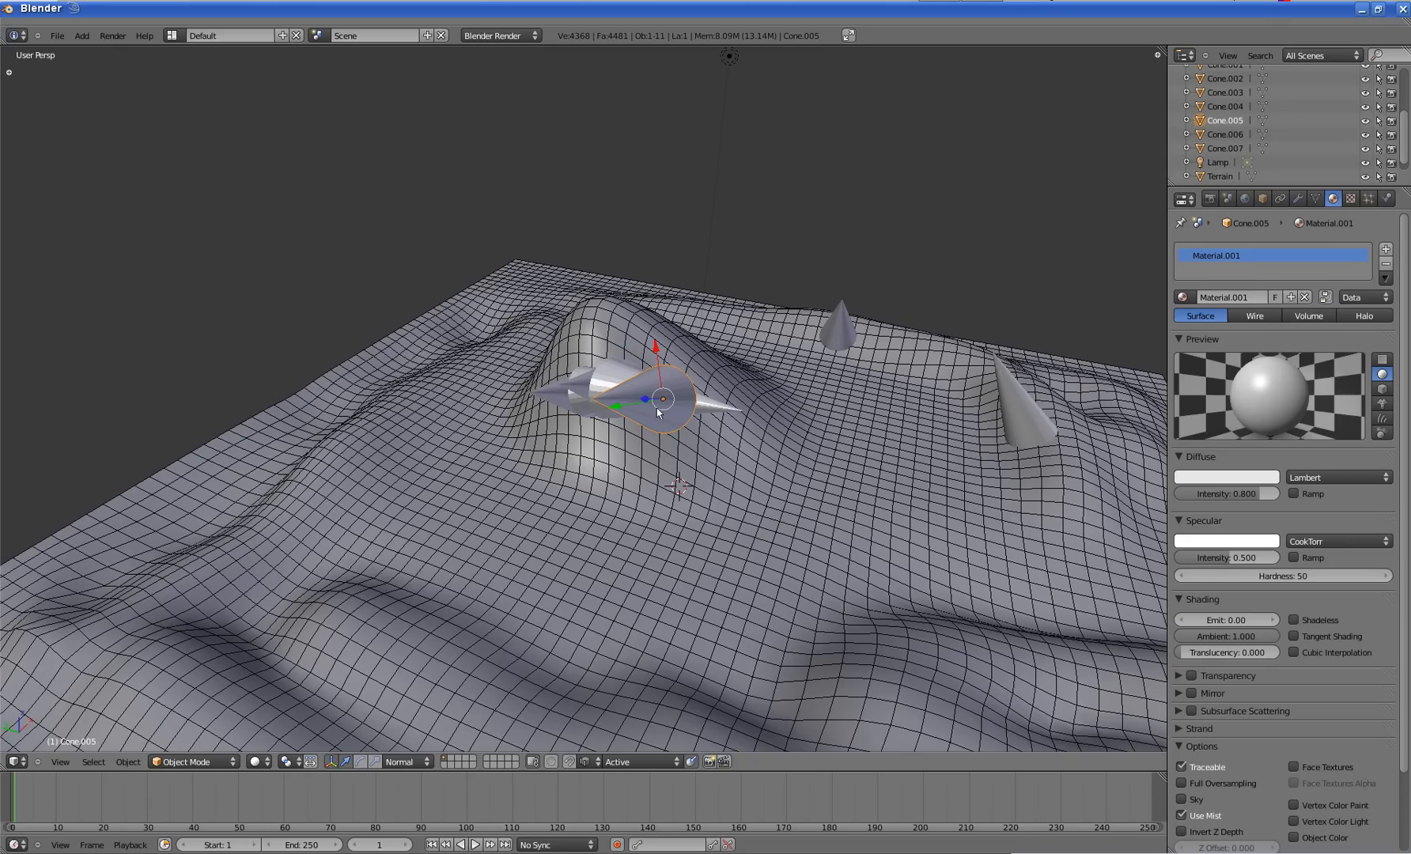
click(1197, 476)
drag(1204, 349, 1197, 386)
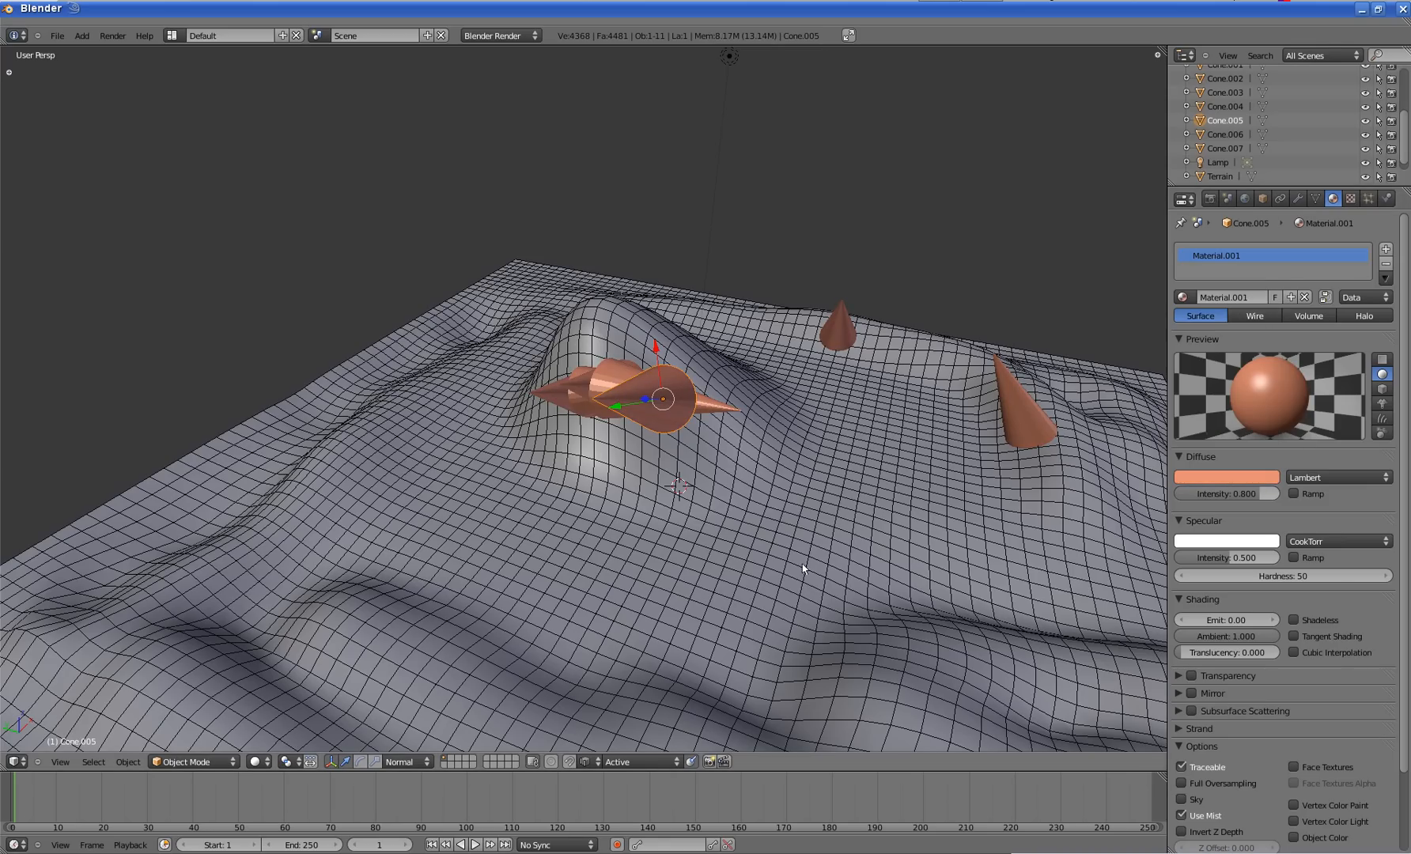
- Add a new material to the terrain and set its diffuse color to a light sandy beige
right_click(848, 422)
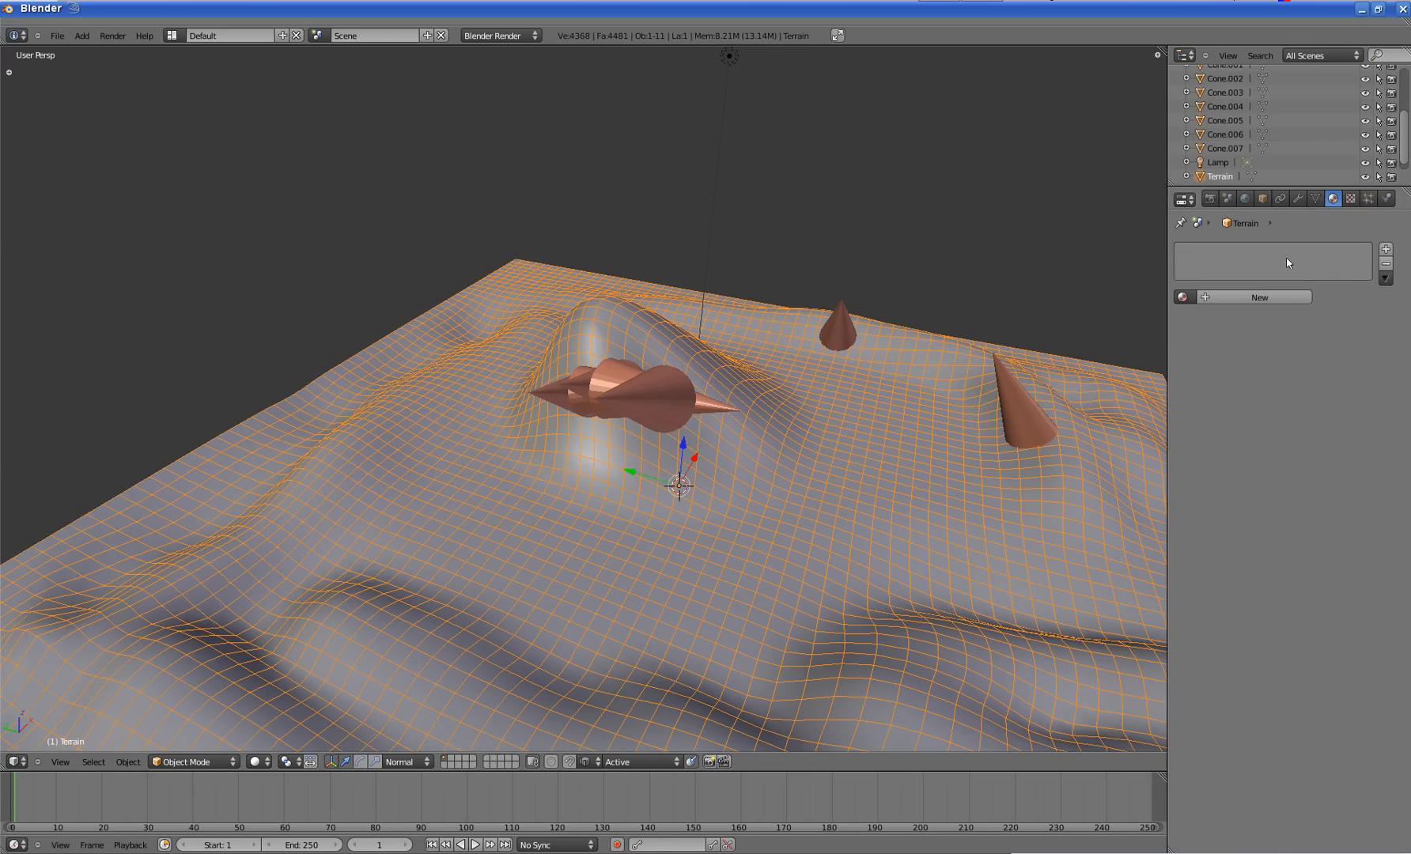
click(1222, 297)
click(1231, 478)
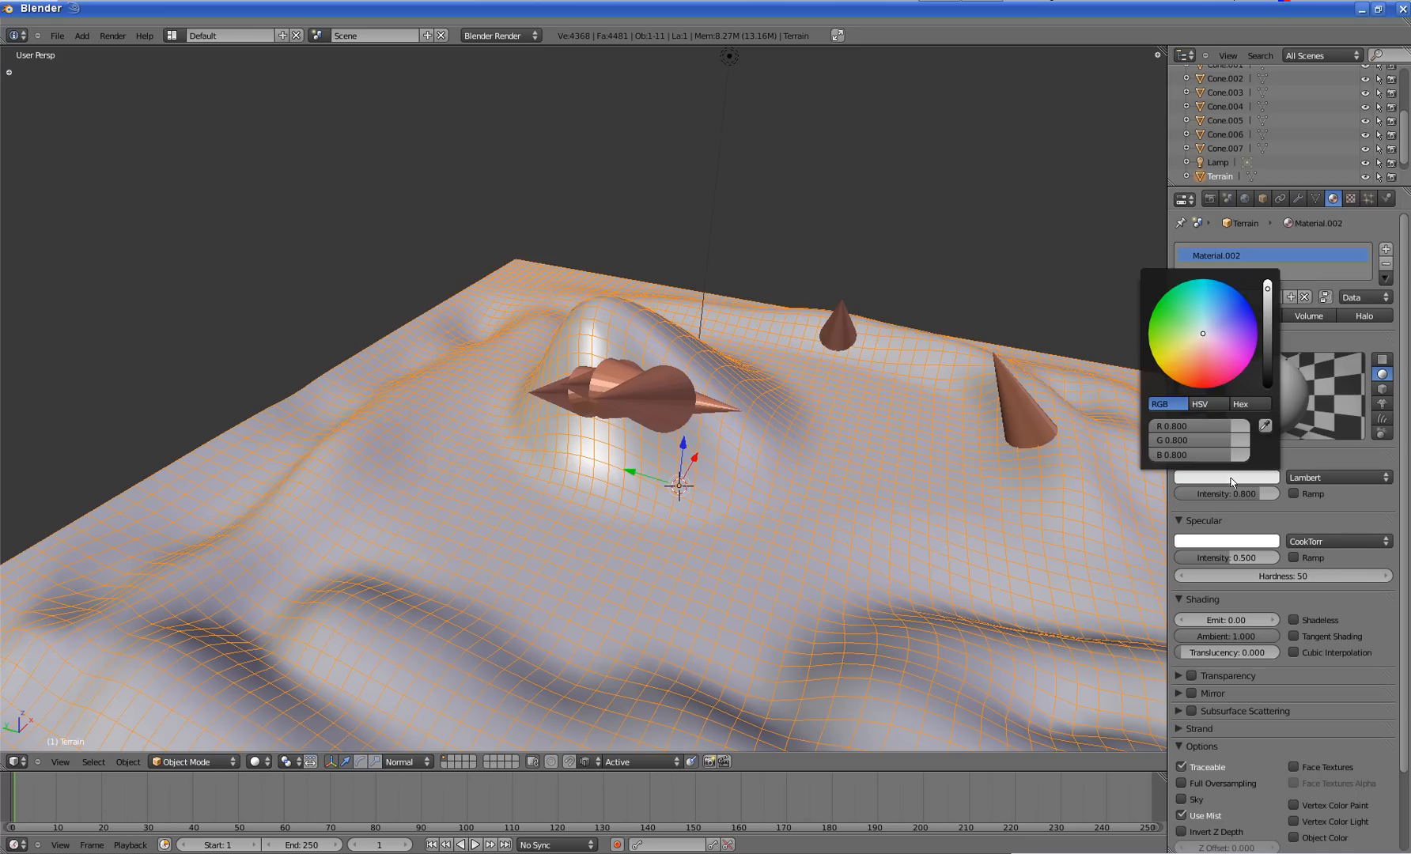
mouse_move(1182, 357)
mouse_down()
mouse_move(1197, 353)
mouse_move(1185, 355)
mouse_move(1198, 368)
mouse_move(1188, 353)
mouse_up()
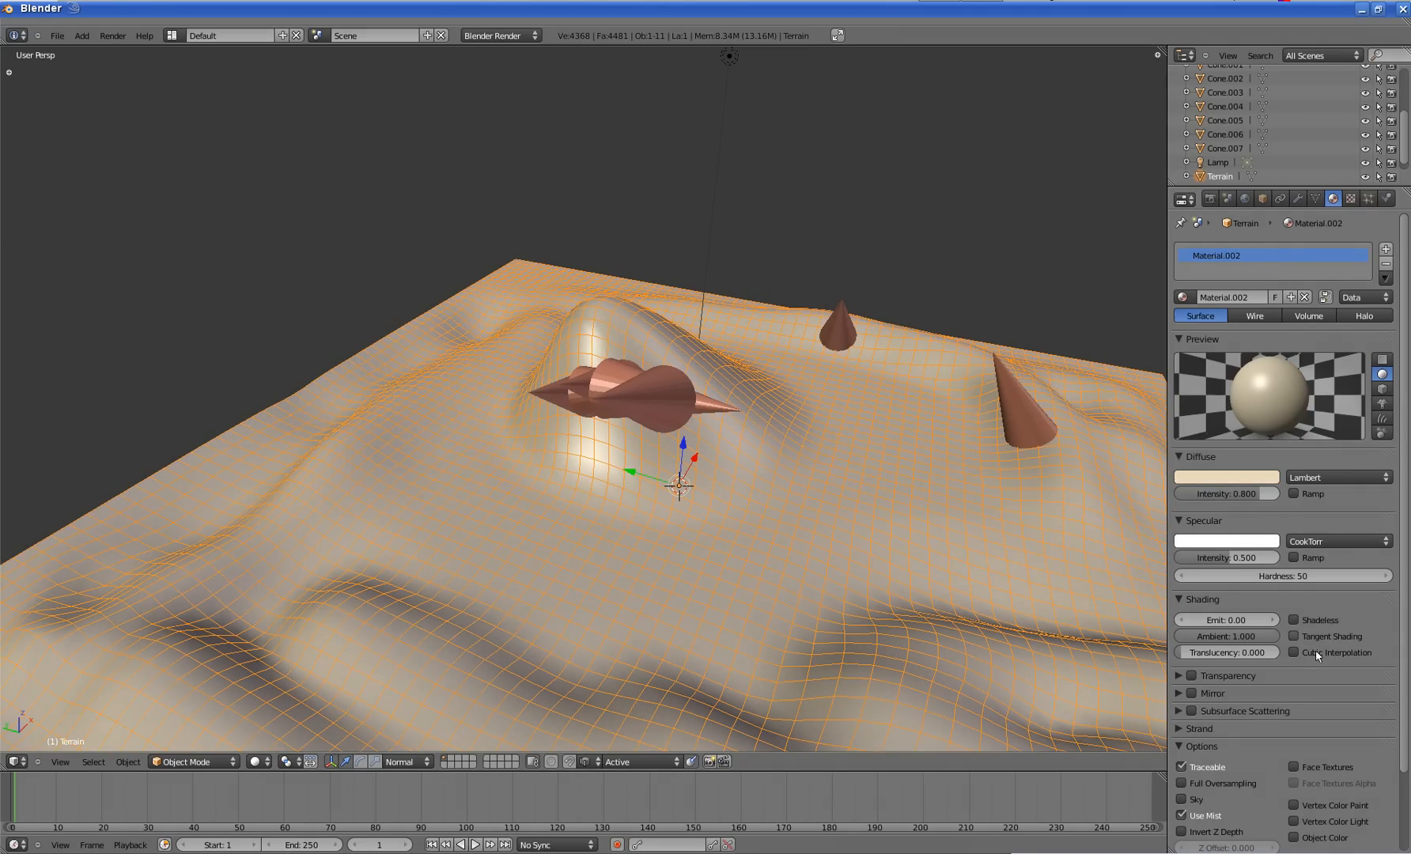
- Turn off the terrain's wireframe display and view the scene through the camera
scroll(862, 448, down, 1)
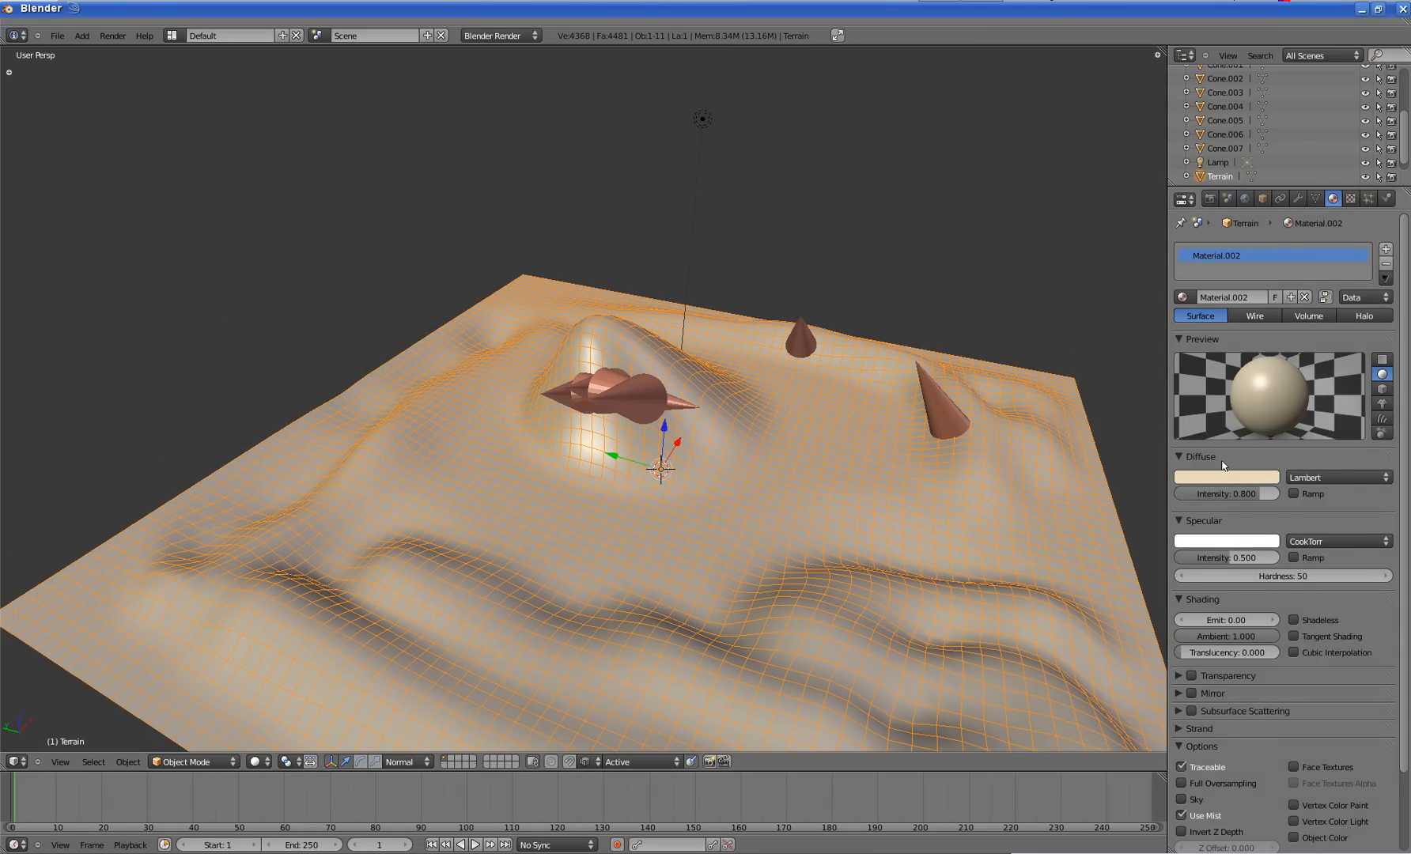
click(1262, 199)
click(1182, 620)
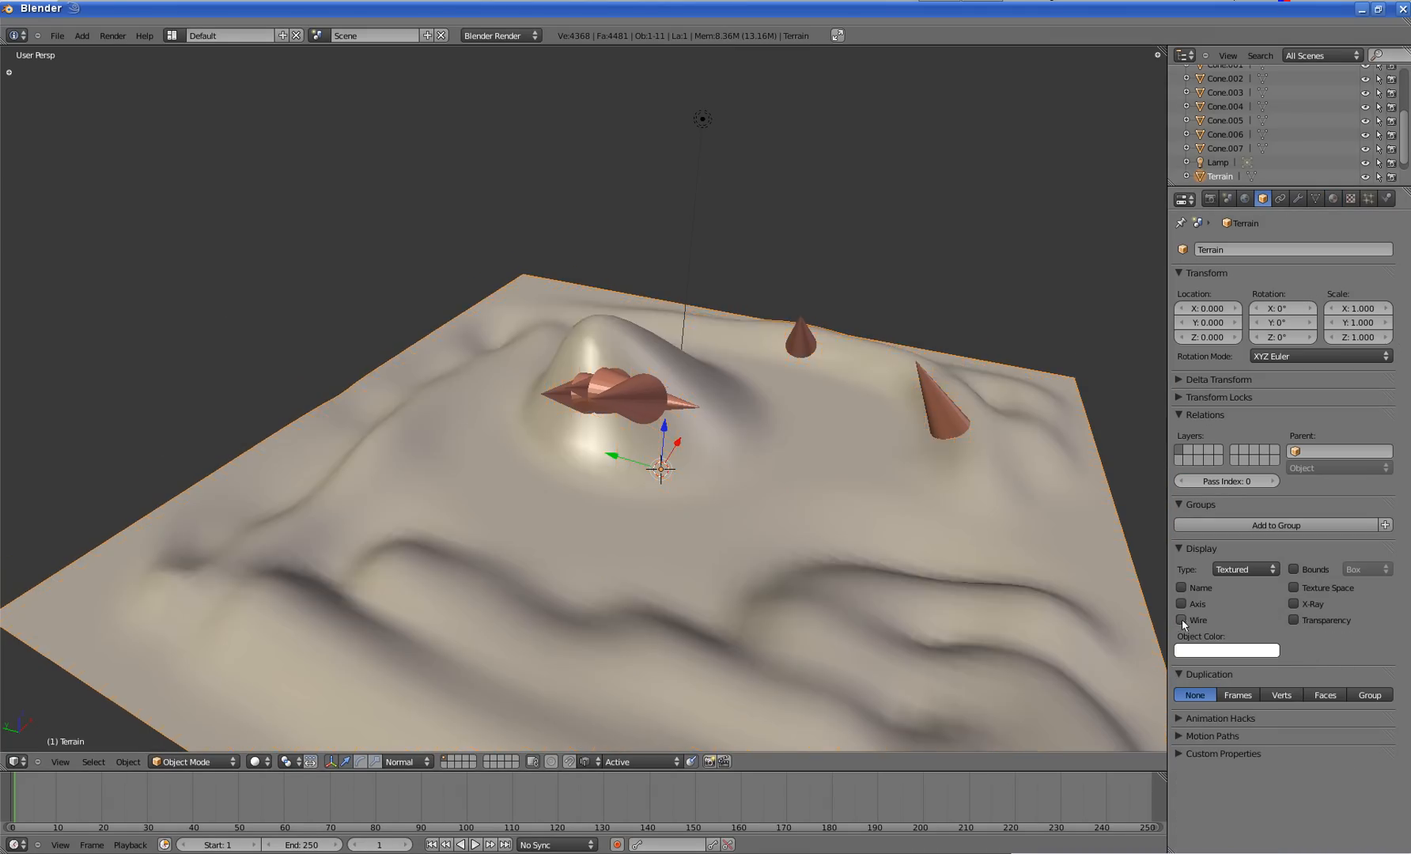
click(60, 761)
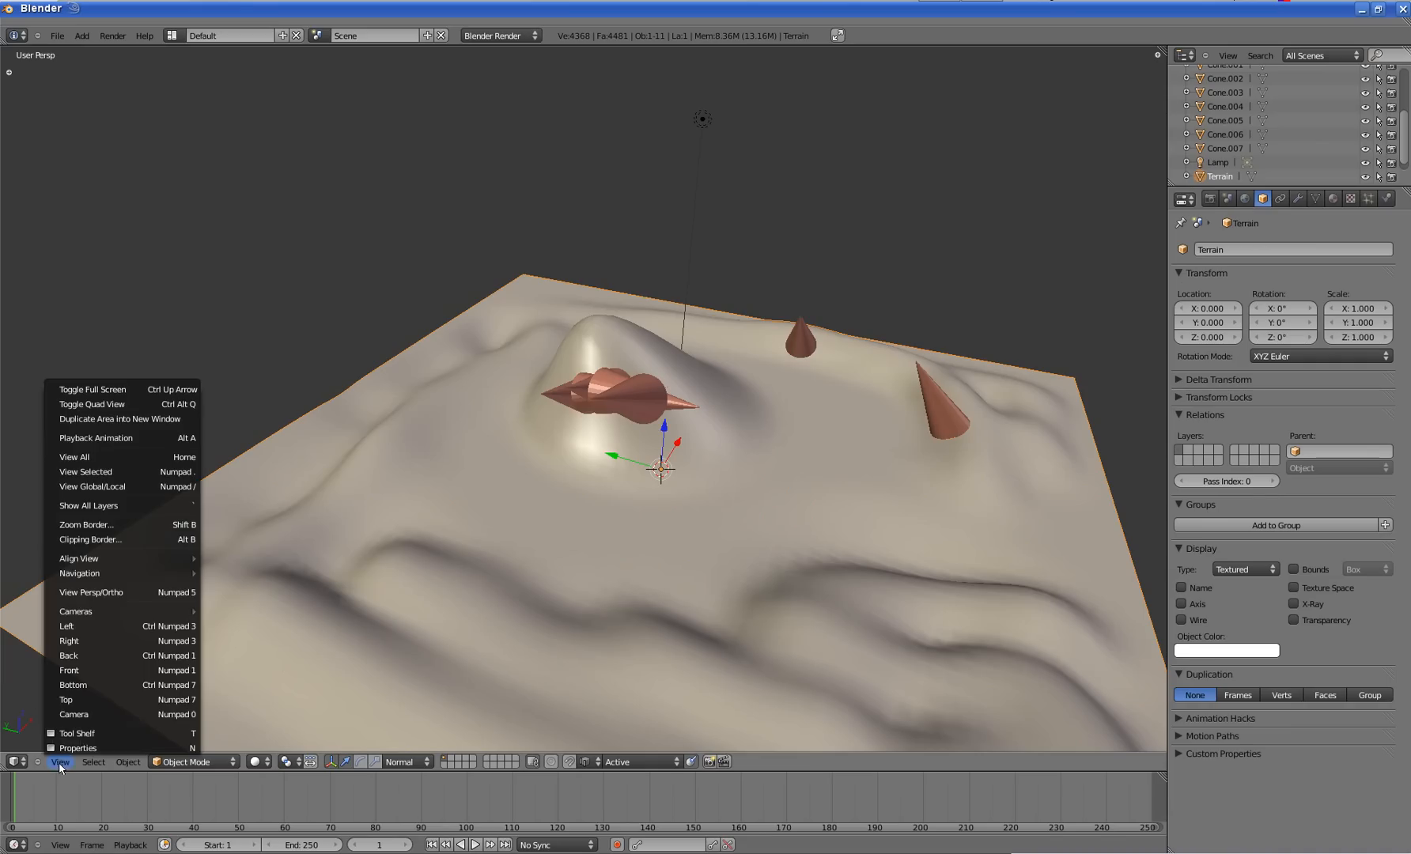
click(100, 717)
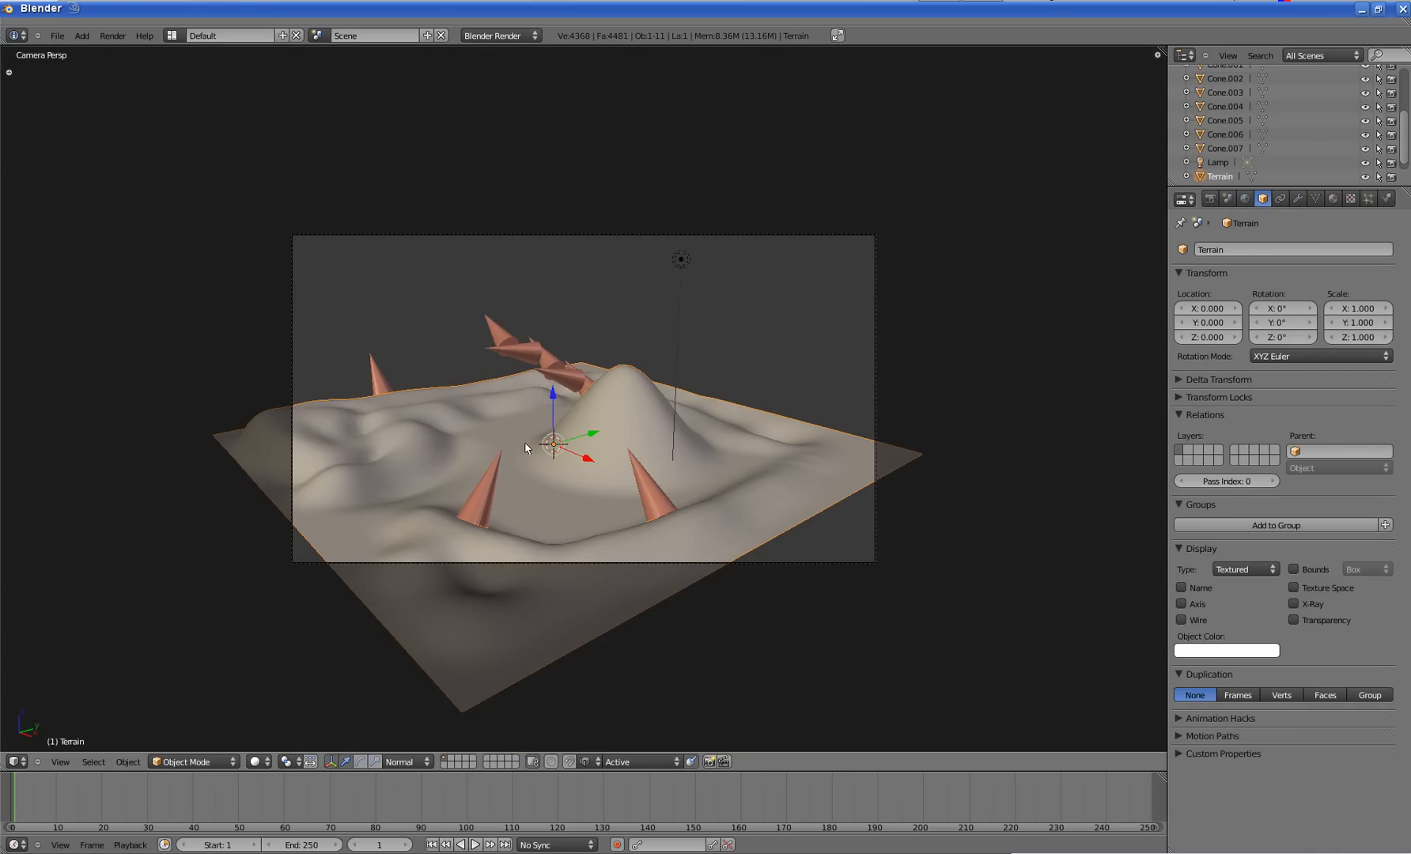
- Enable Indirect Lighting for the world and set its gather method to Approximate
click(1245, 199)
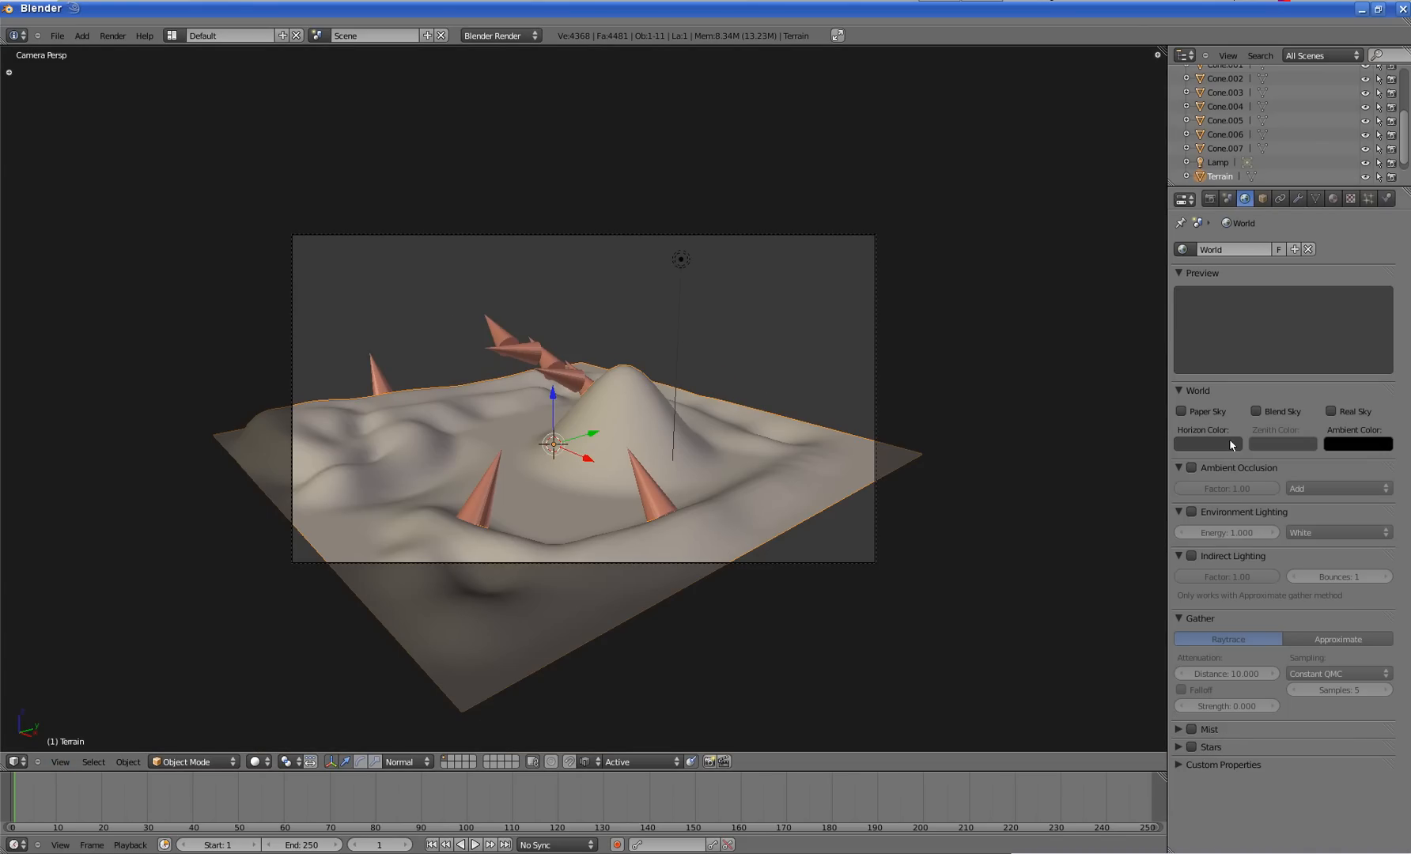
click(1192, 556)
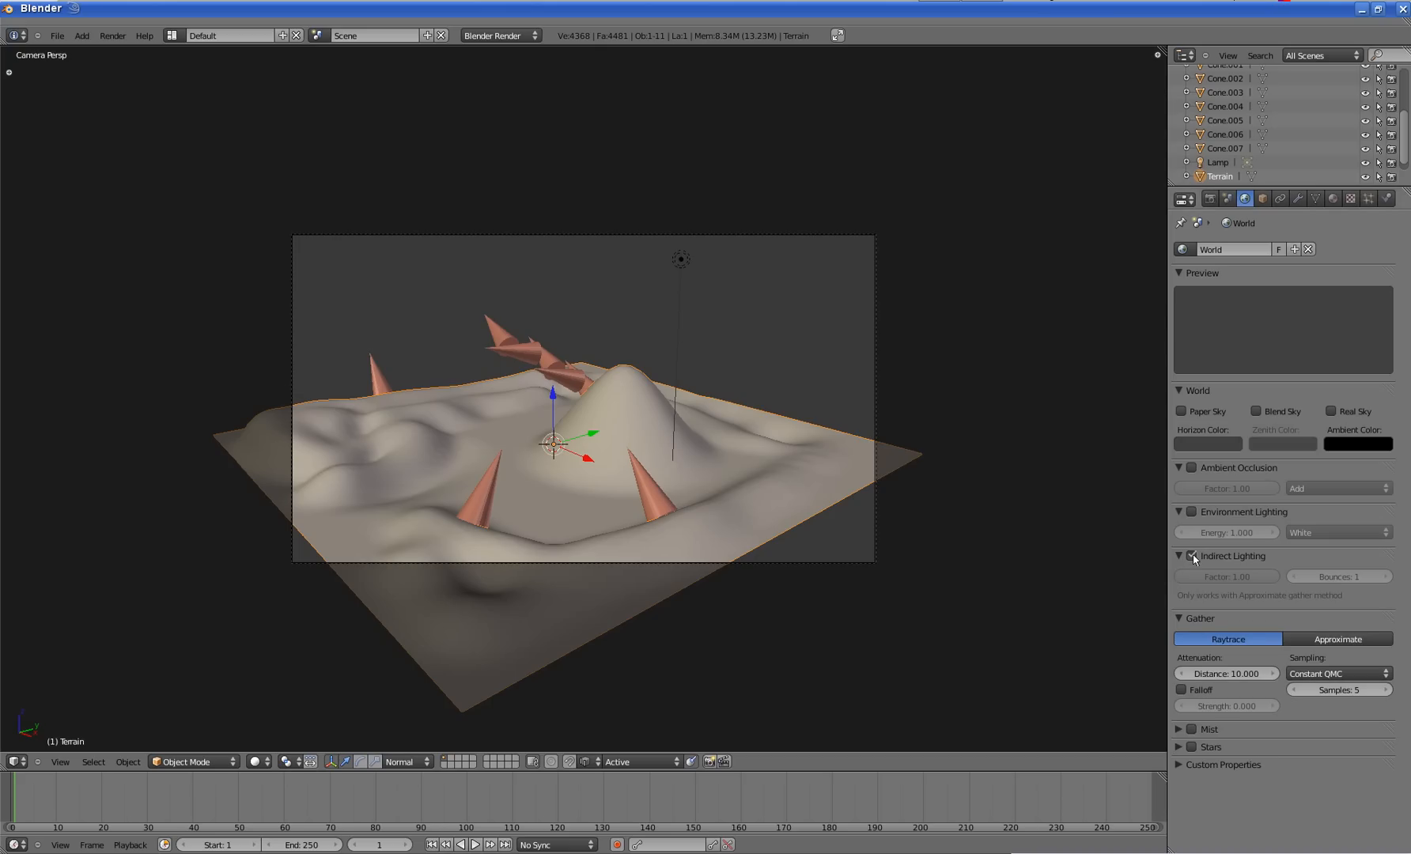
click(1344, 639)
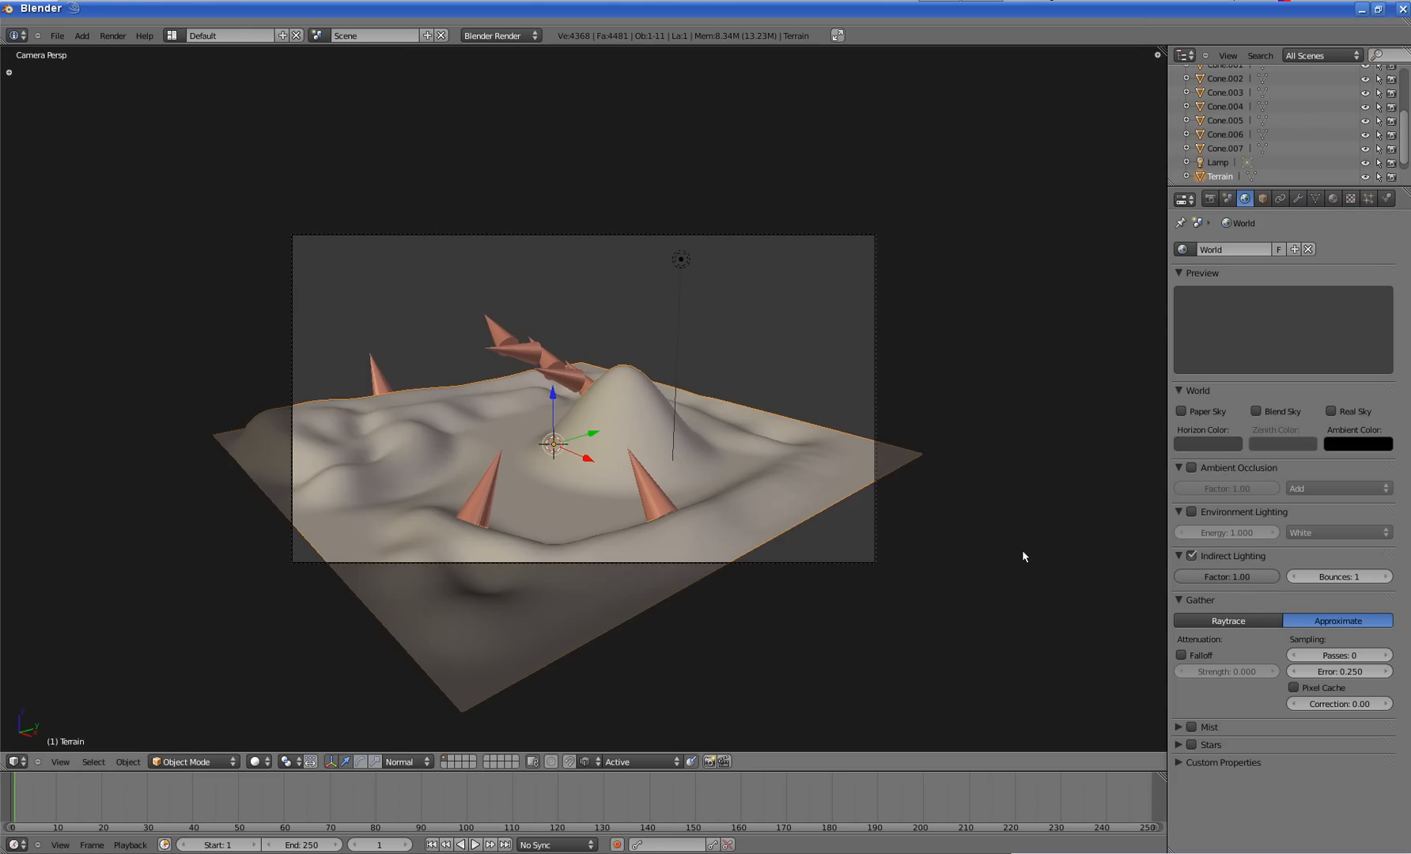
- Render a still image from the camera and close the render result
key(space)
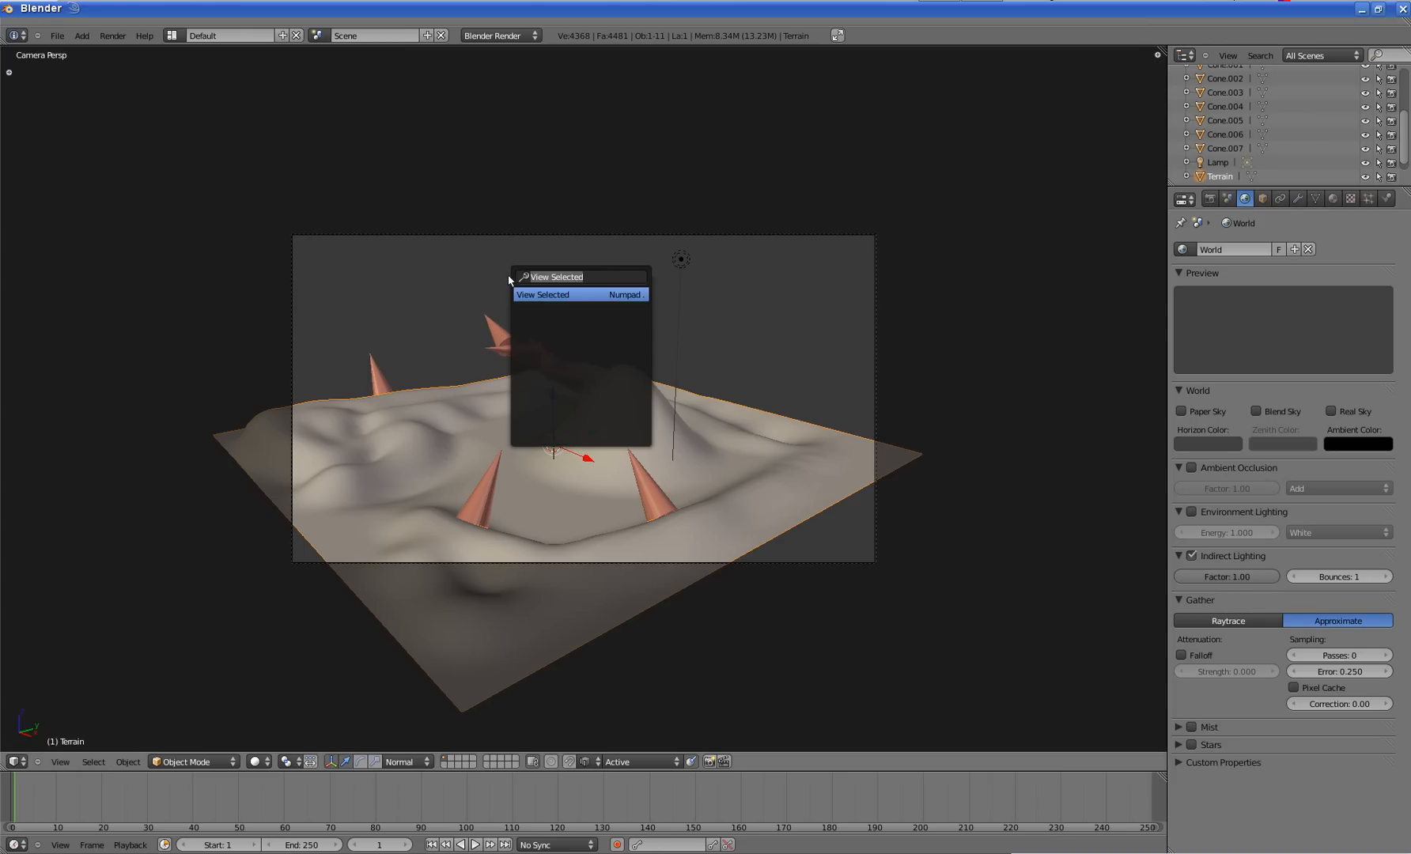
text(render)
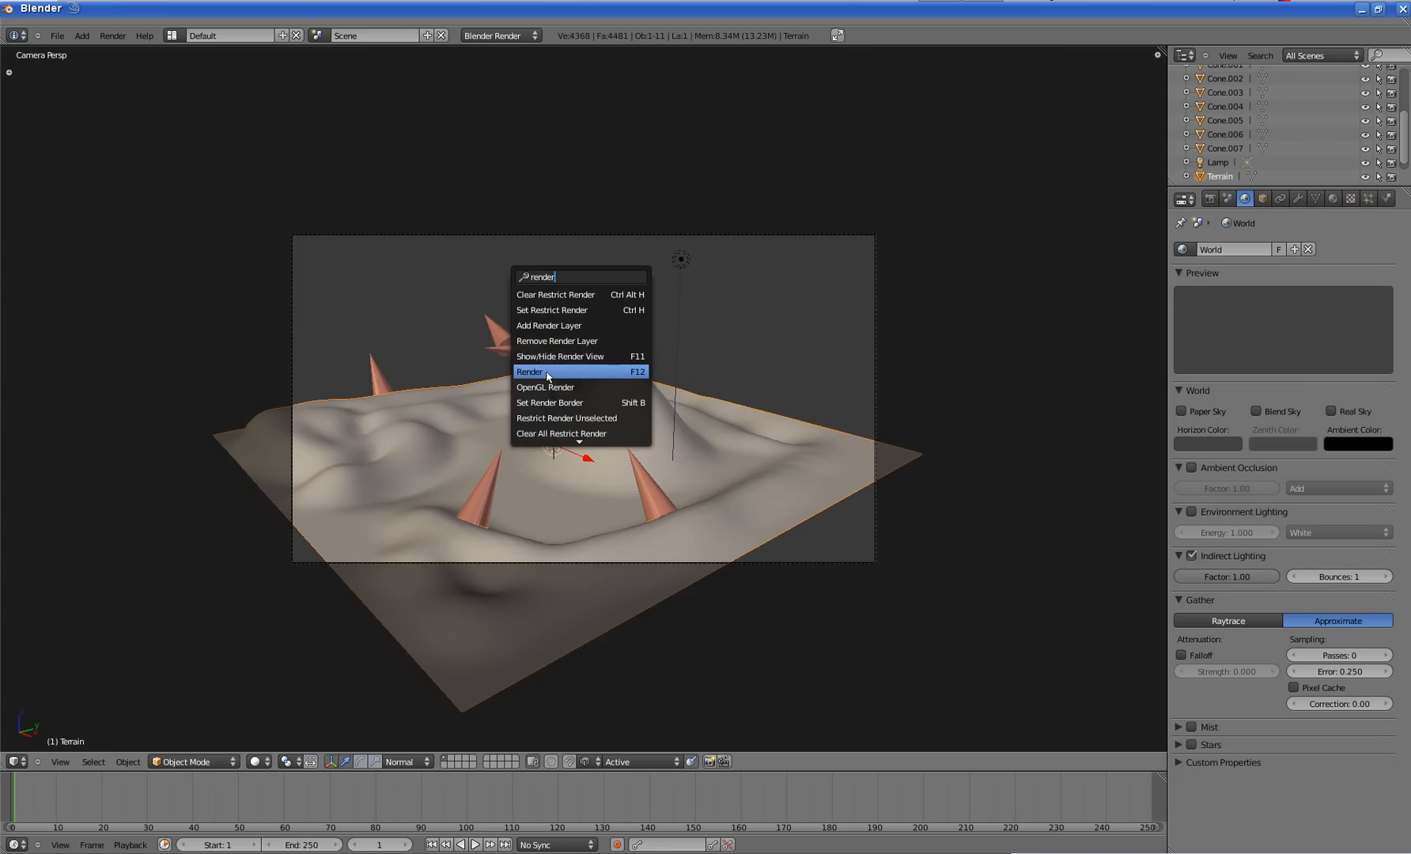
click(112, 35)
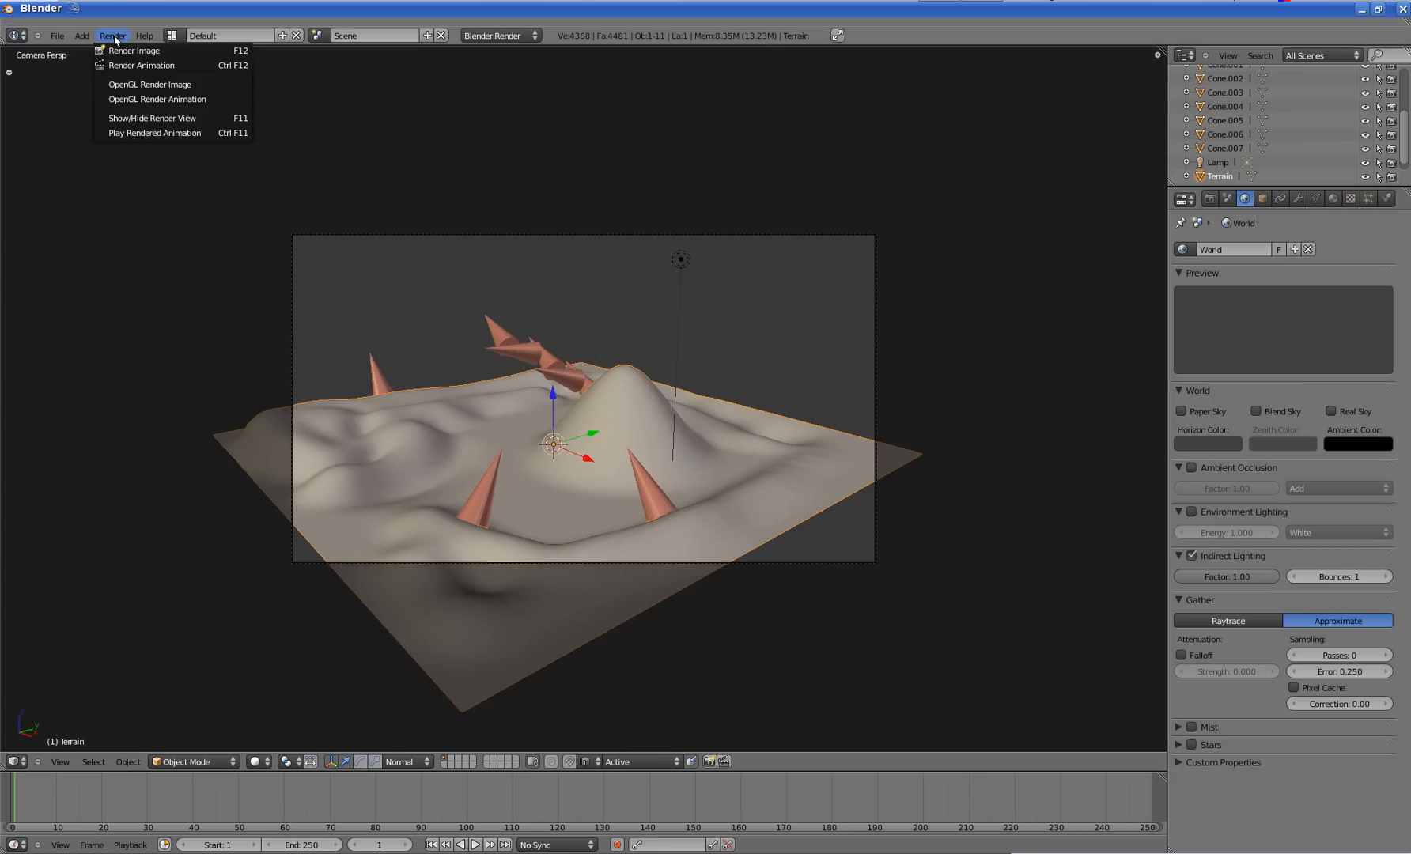
click(131, 52)
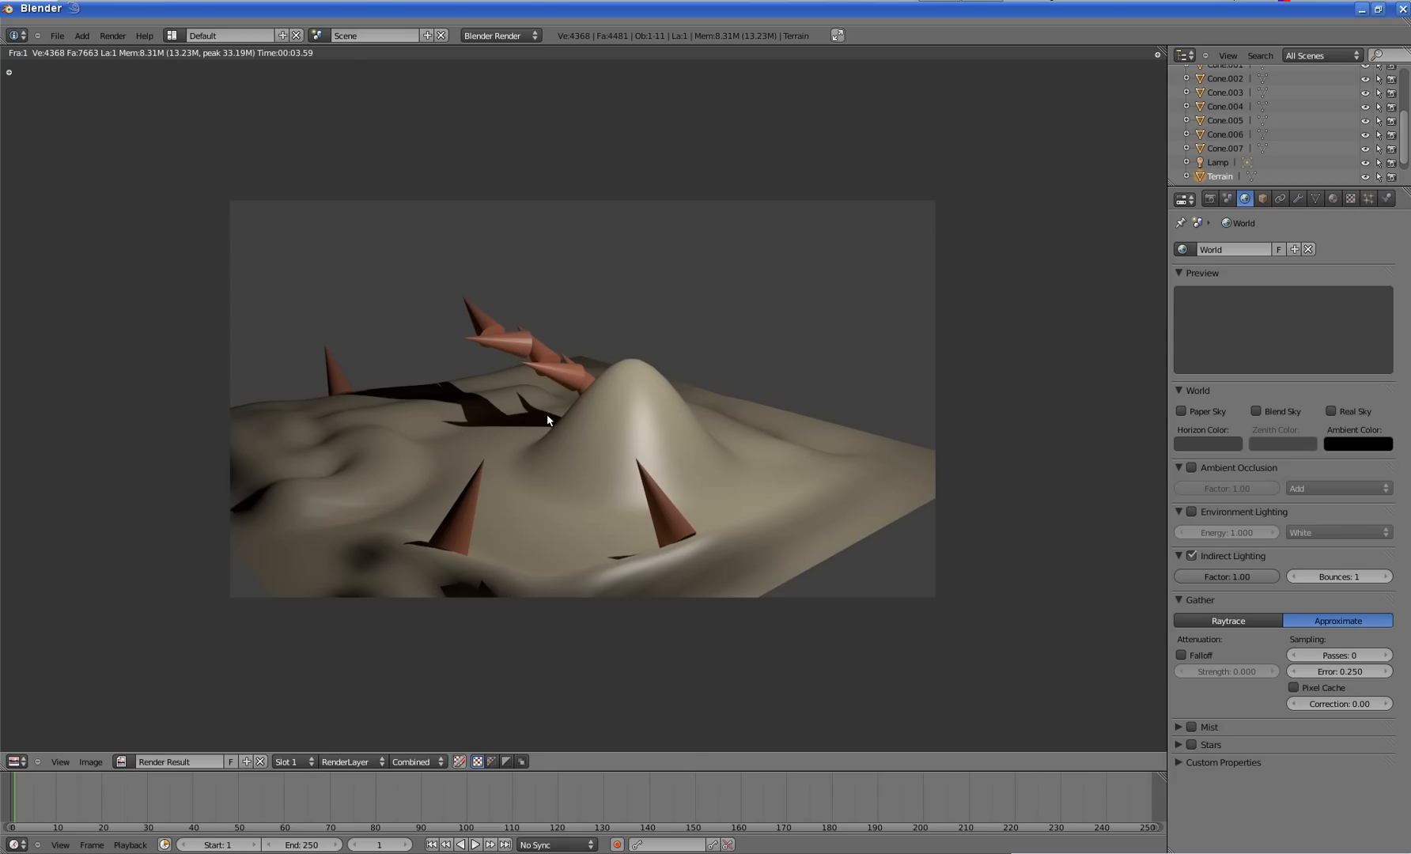
key(Escape)
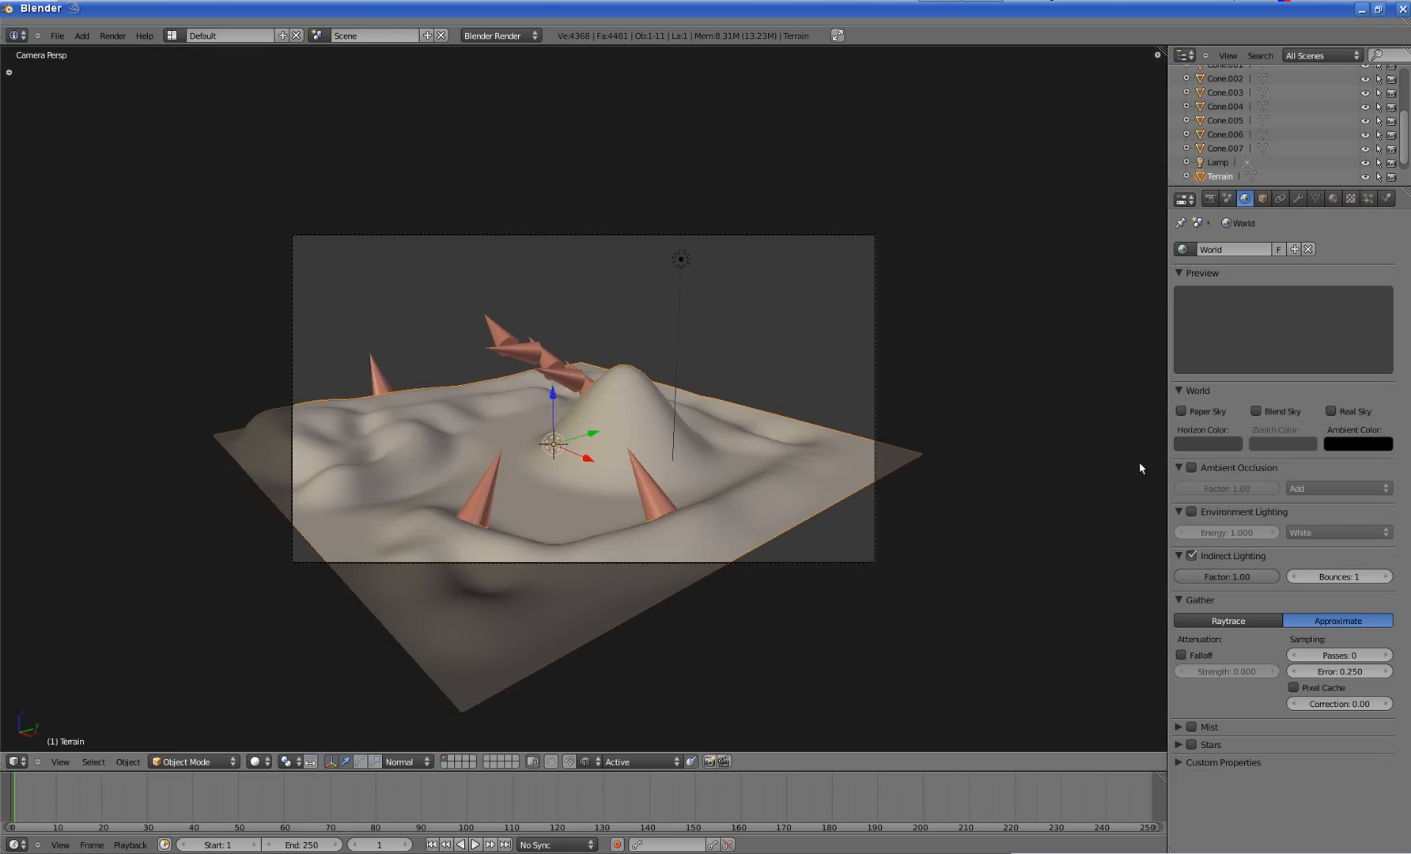
- Enable Environment Lighting with Sky Color as its source, and turn on Paper Sky and Blend Sky for the world
click(1192, 513)
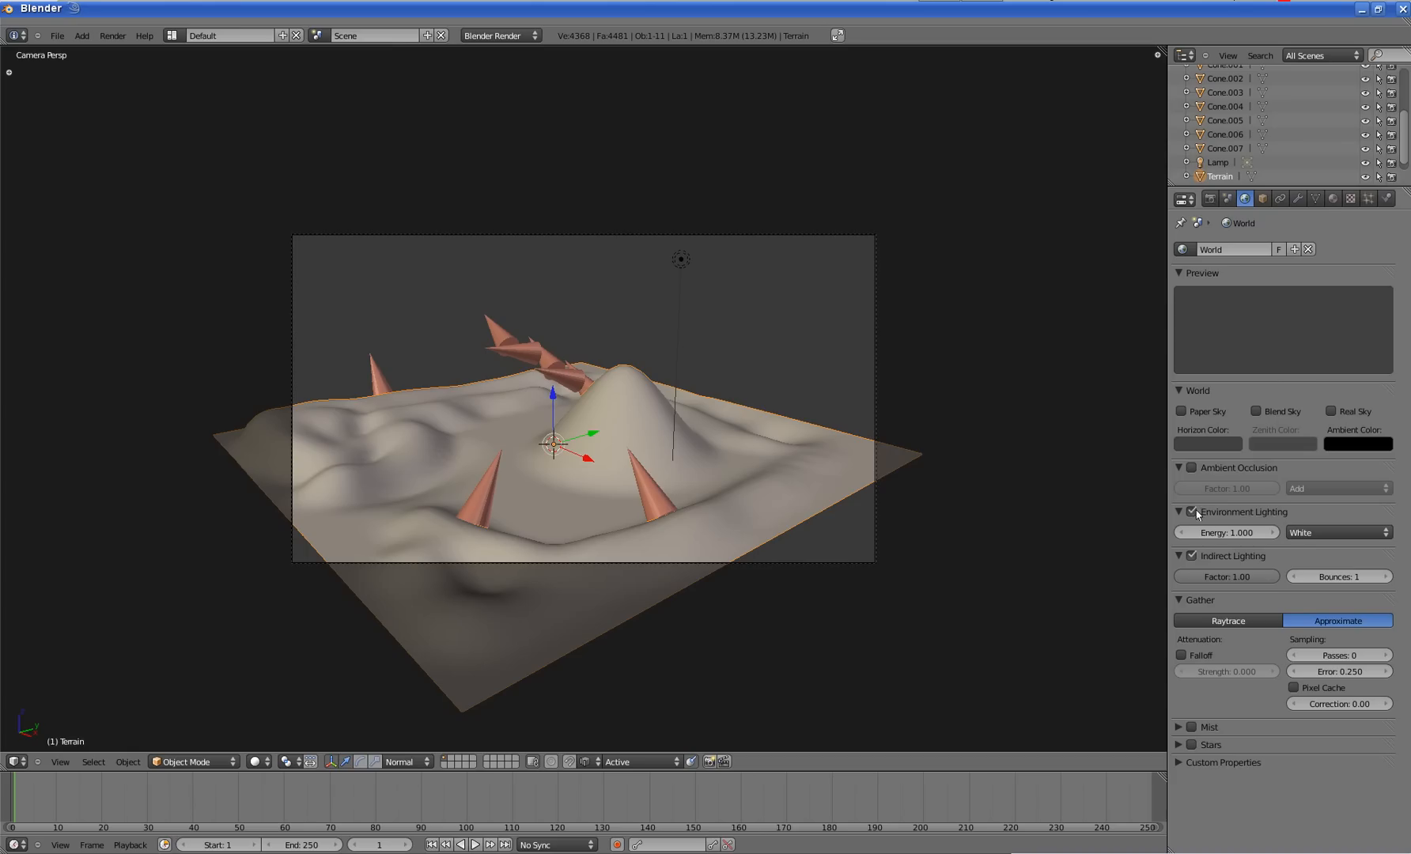
click(1310, 533)
click(1314, 507)
click(1195, 411)
click(1256, 411)
- Set the world's horizon color to a muted reddish brown and its zenith color to a light grayish blue
click(1223, 443)
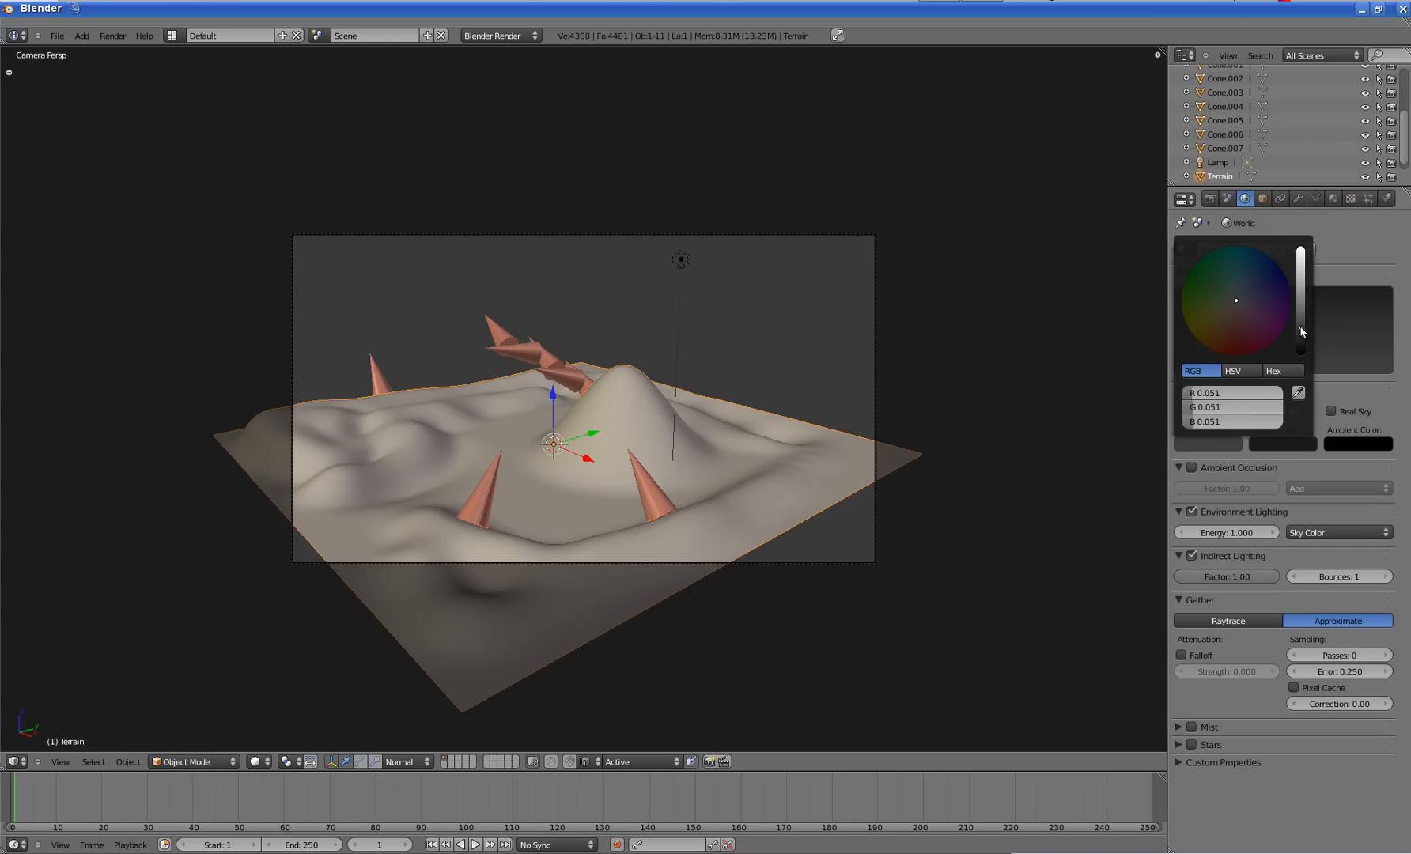
drag(1302, 332, 1300, 287)
click(1228, 318)
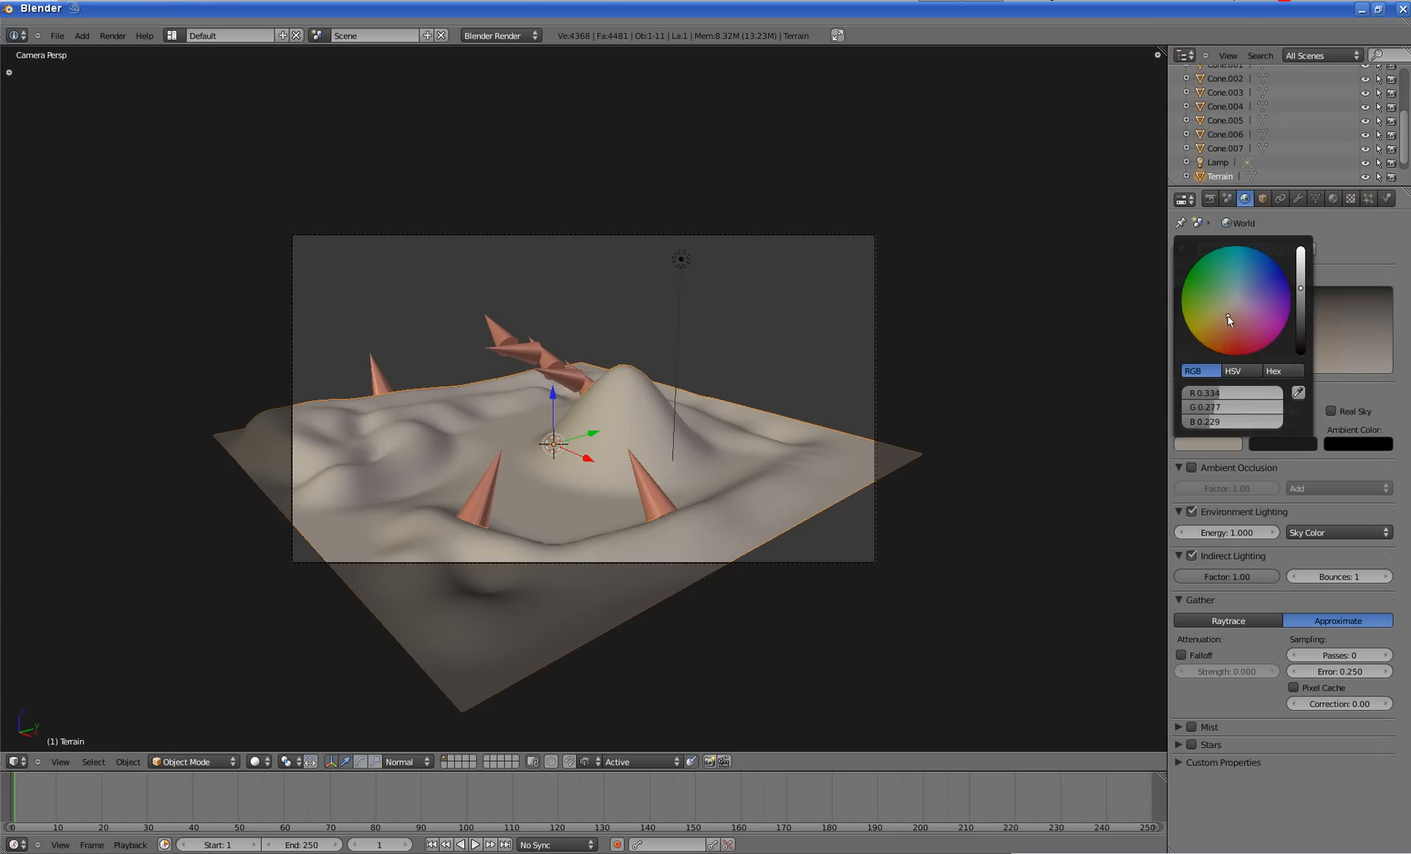
drag(1228, 318, 1234, 317)
click(1275, 453)
drag(1303, 342, 1257, 287)
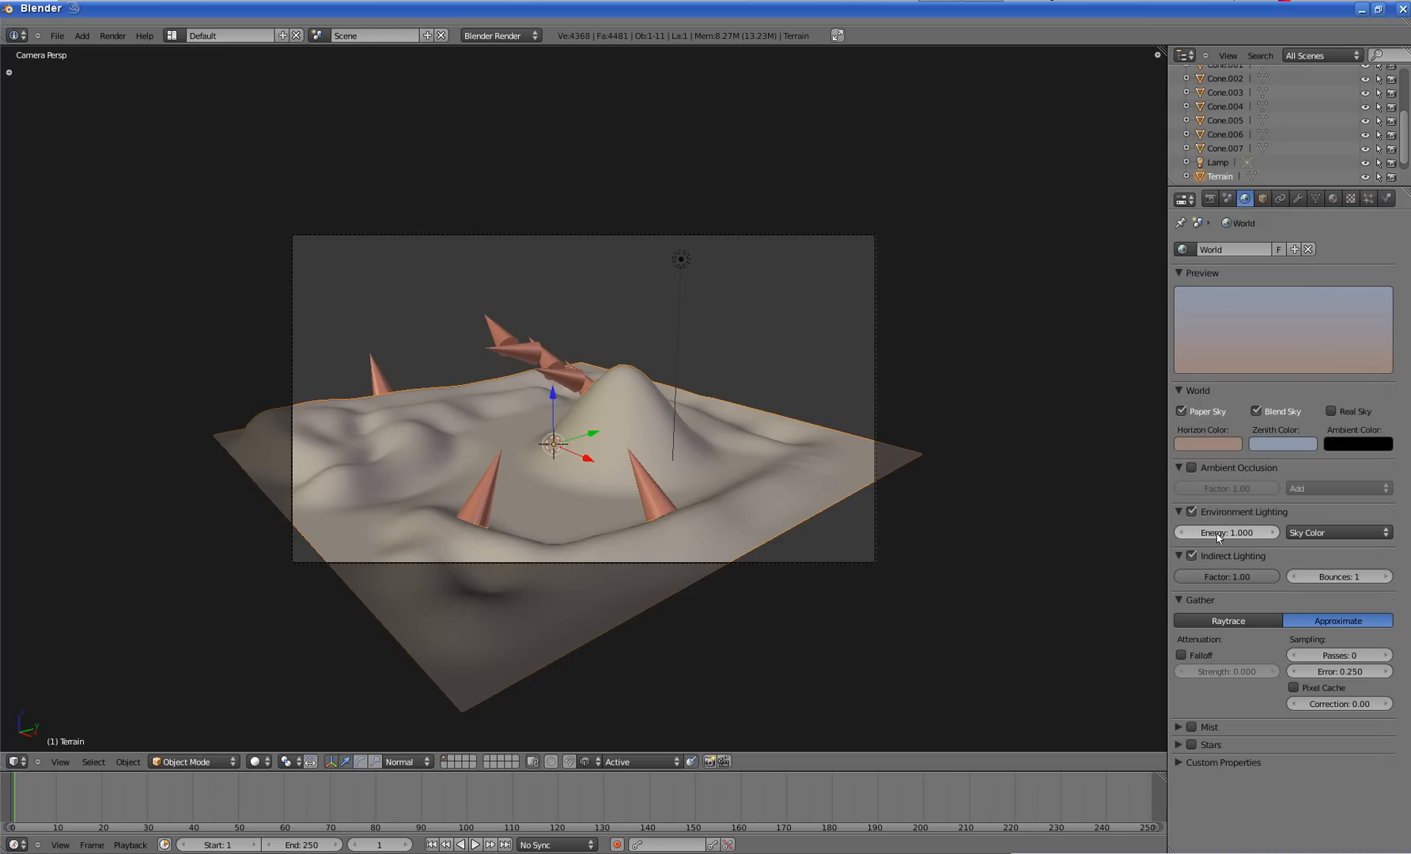
- Render a still image of the scene and switch the render result to Slot 2
click(112, 35)
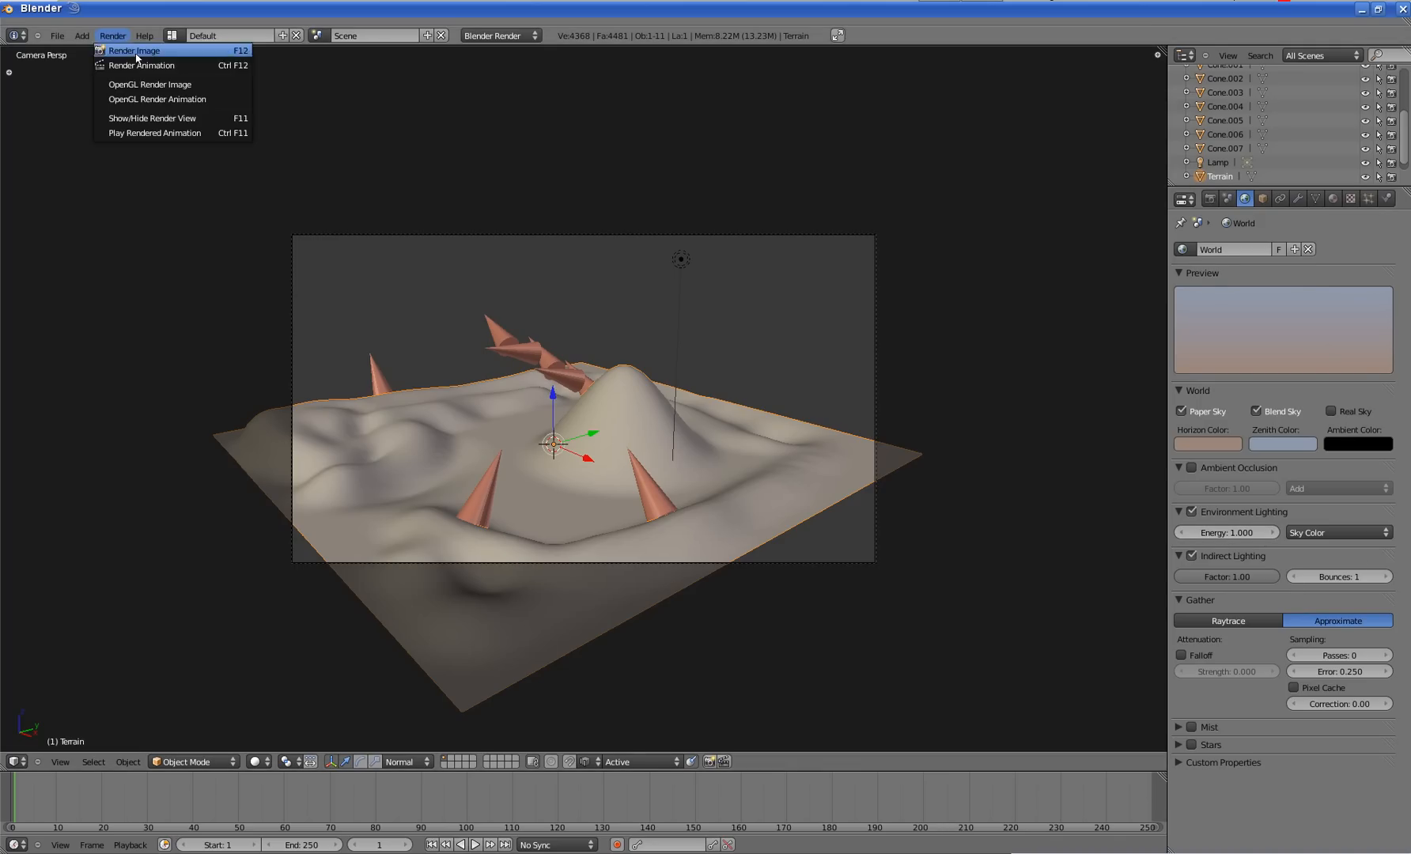
click(134, 47)
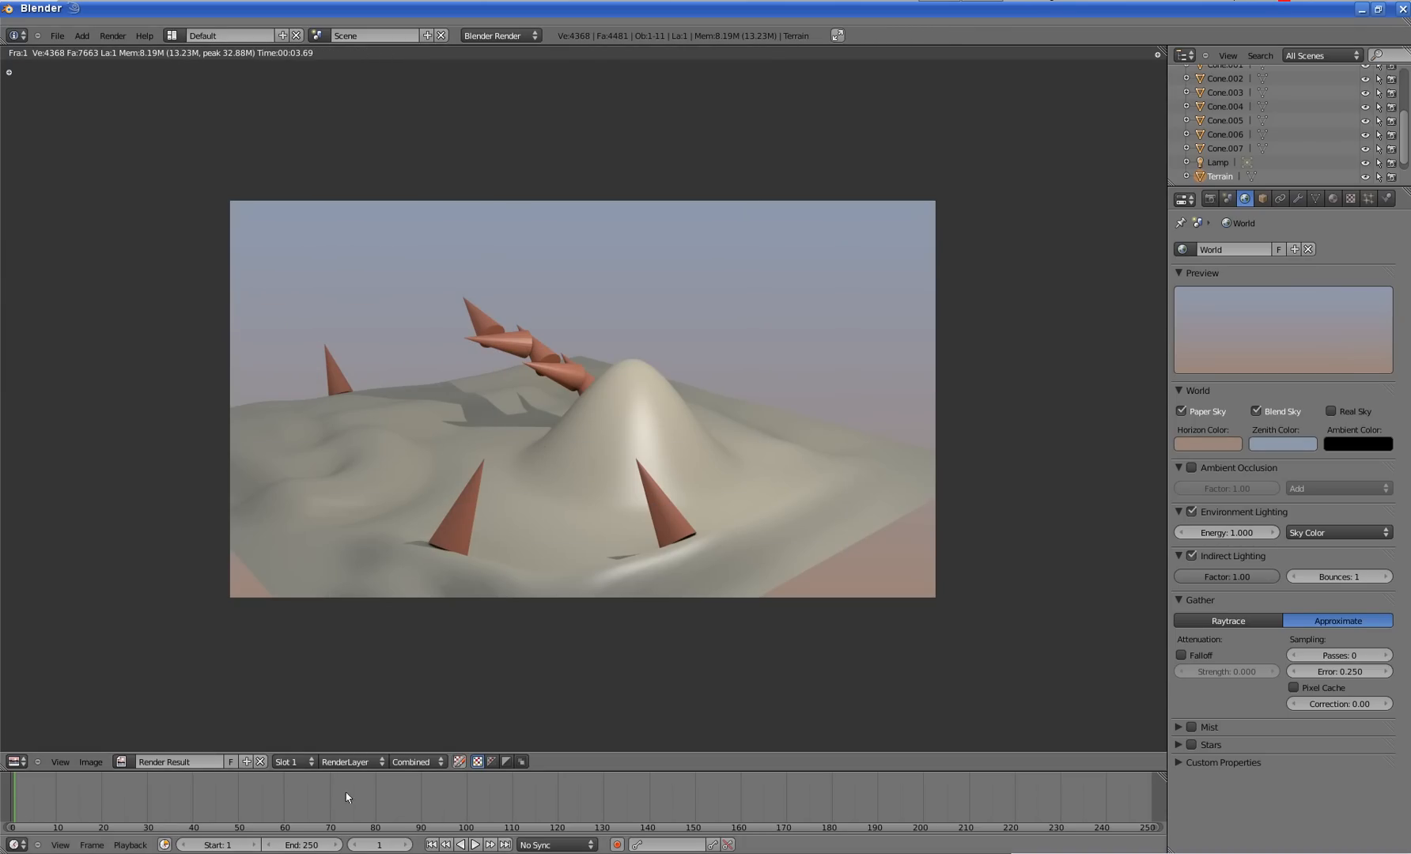
click(294, 761)
click(301, 732)
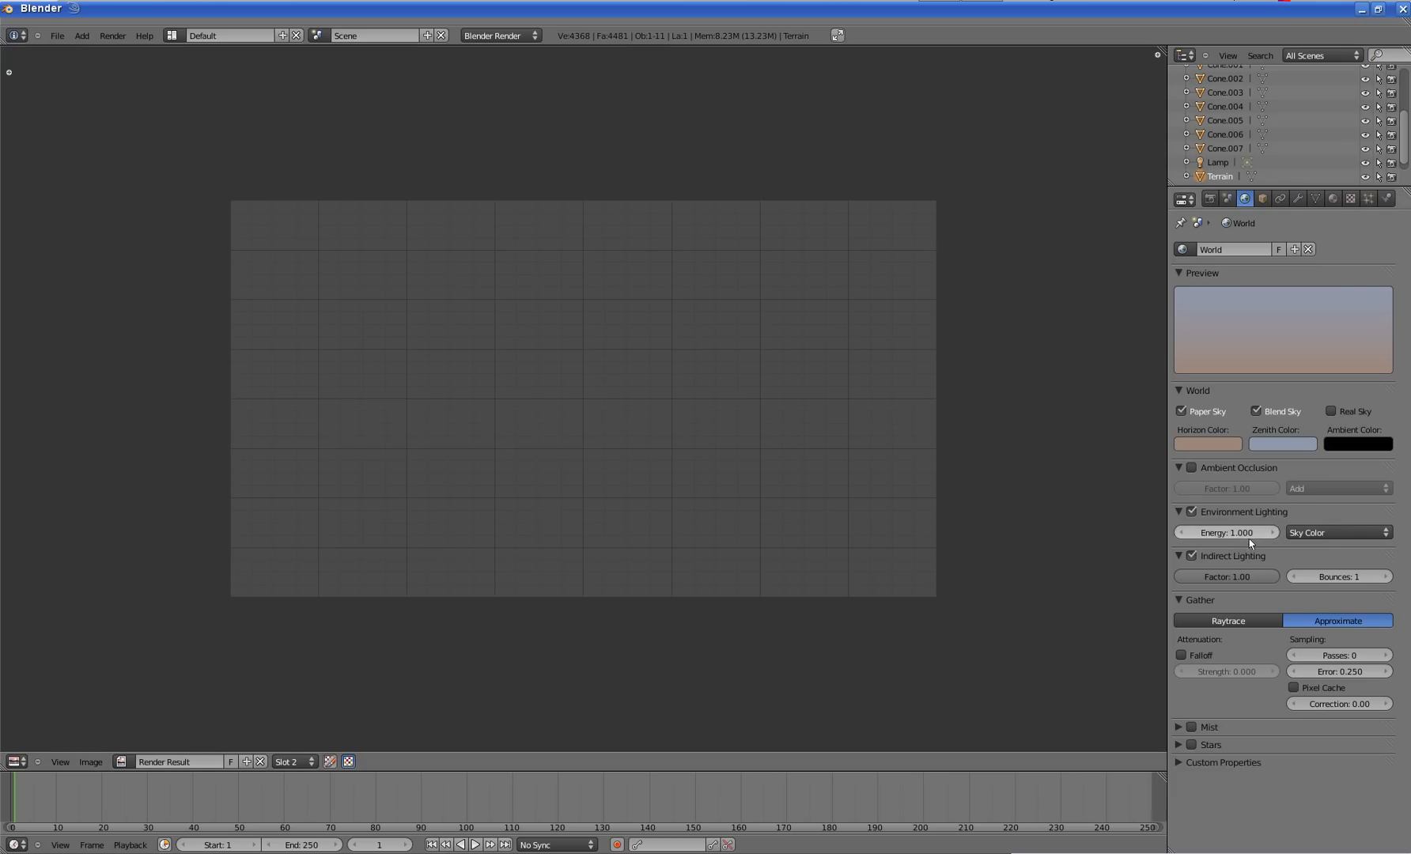
- Set the Environment Lighting energy to 0.5, render the scene again and close the render result
key(BackSpace)
text(.5)
key(Return)
key(F12)
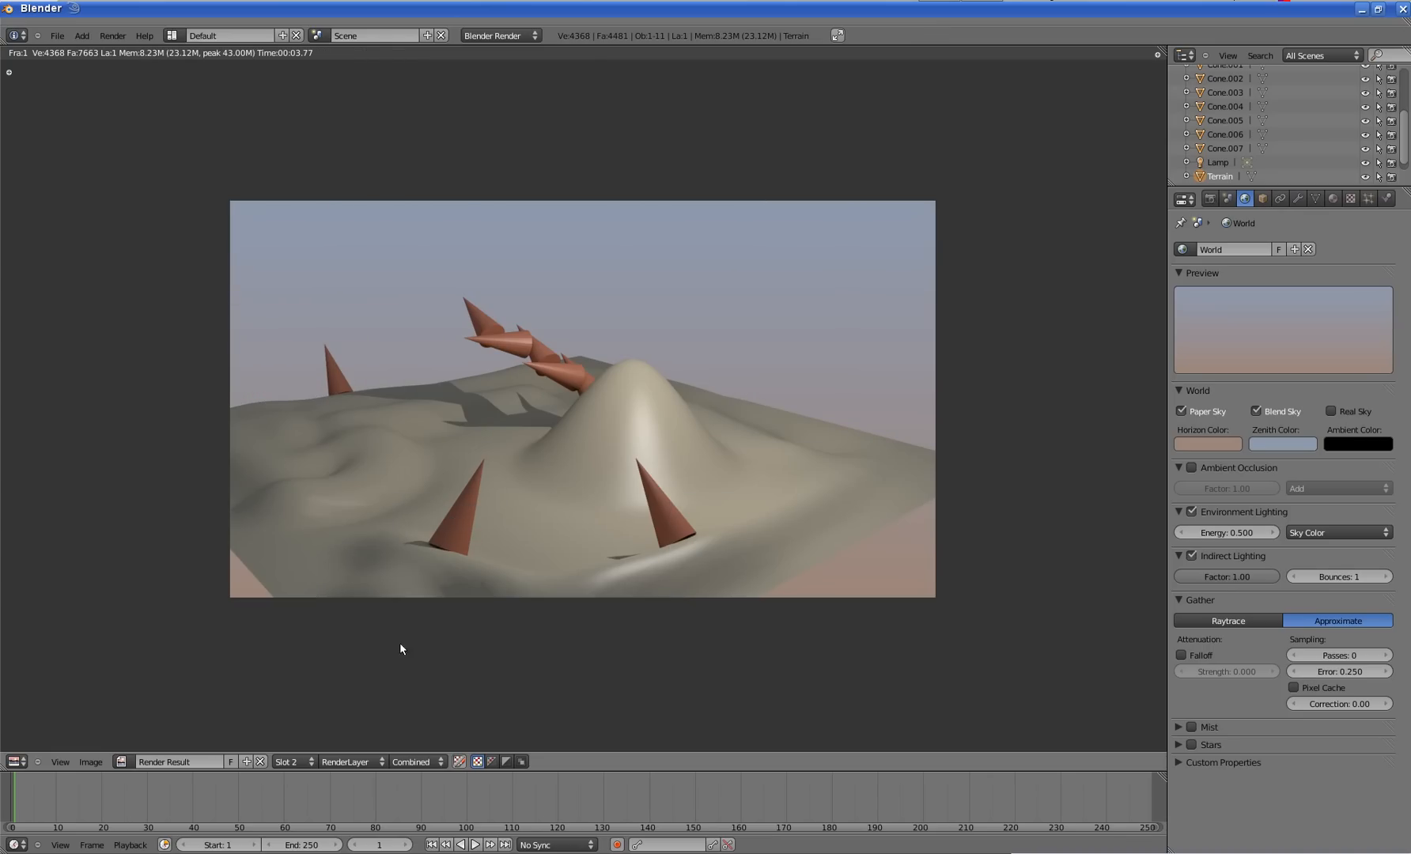
key(Escape)
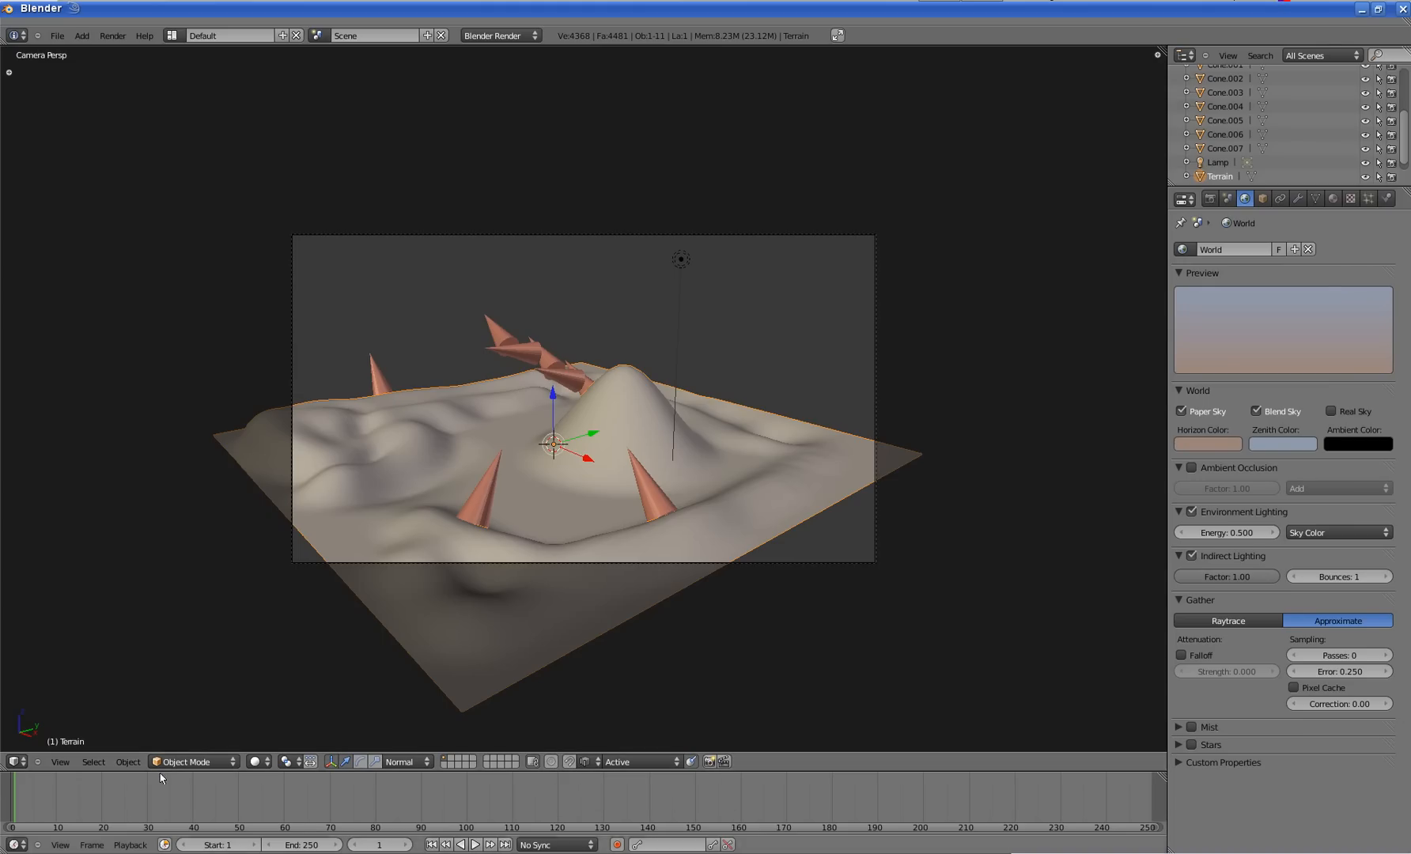
- Switch the terrain to Sculpt Mode, show the brush settings, and return to Object Mode
click(186, 761)
click(185, 716)
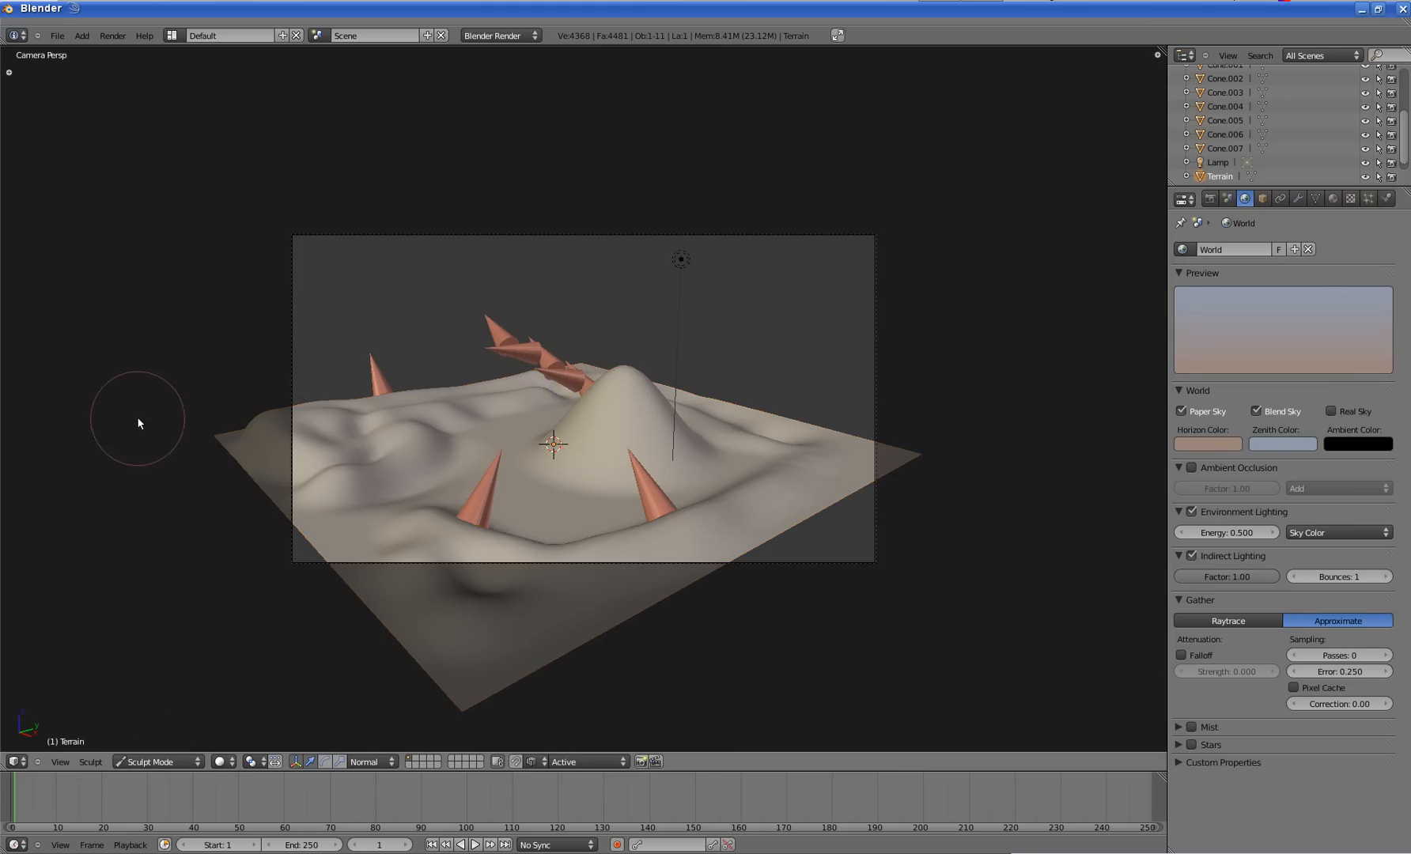
click(9, 72)
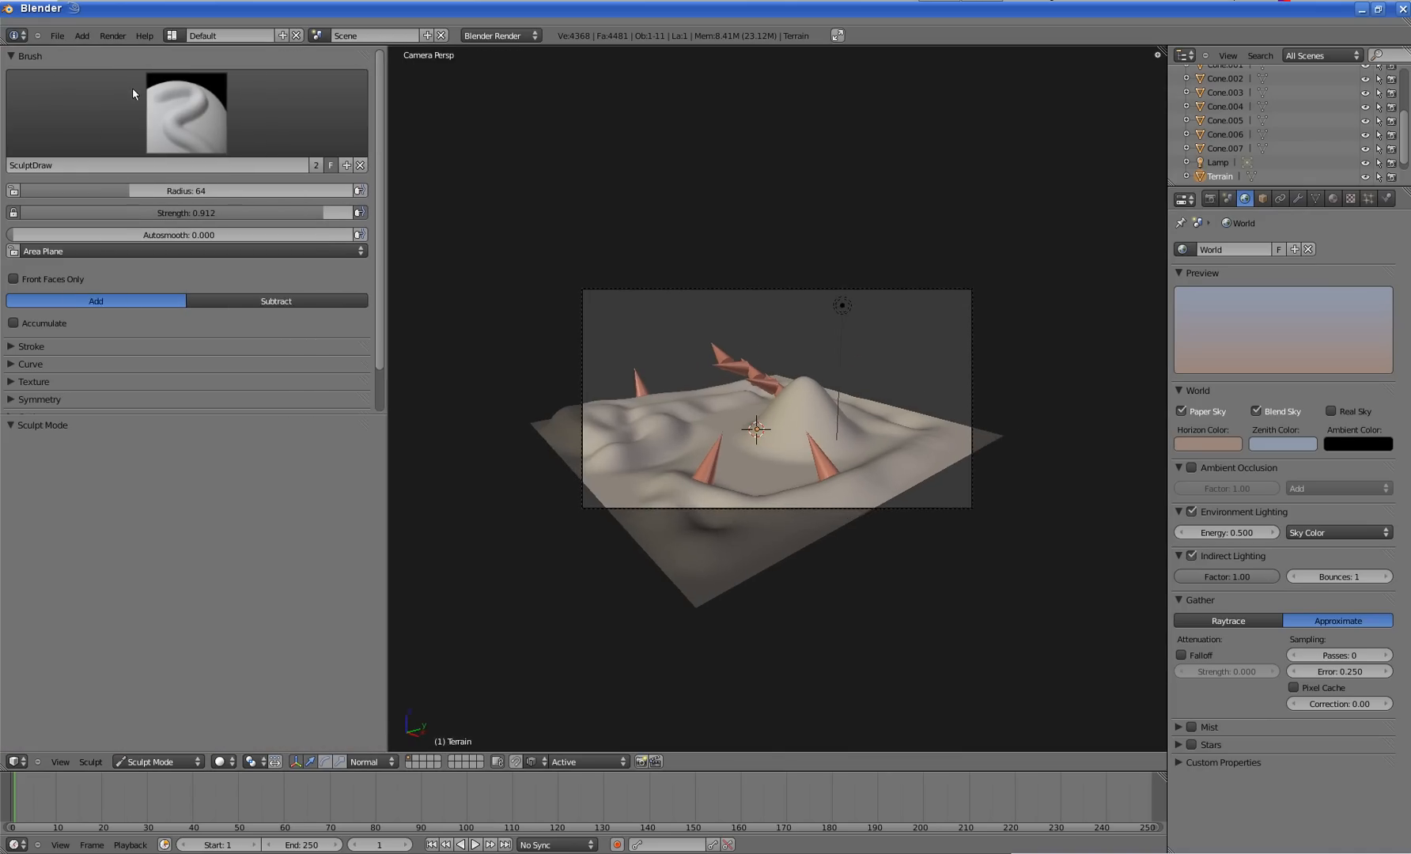
click(187, 762)
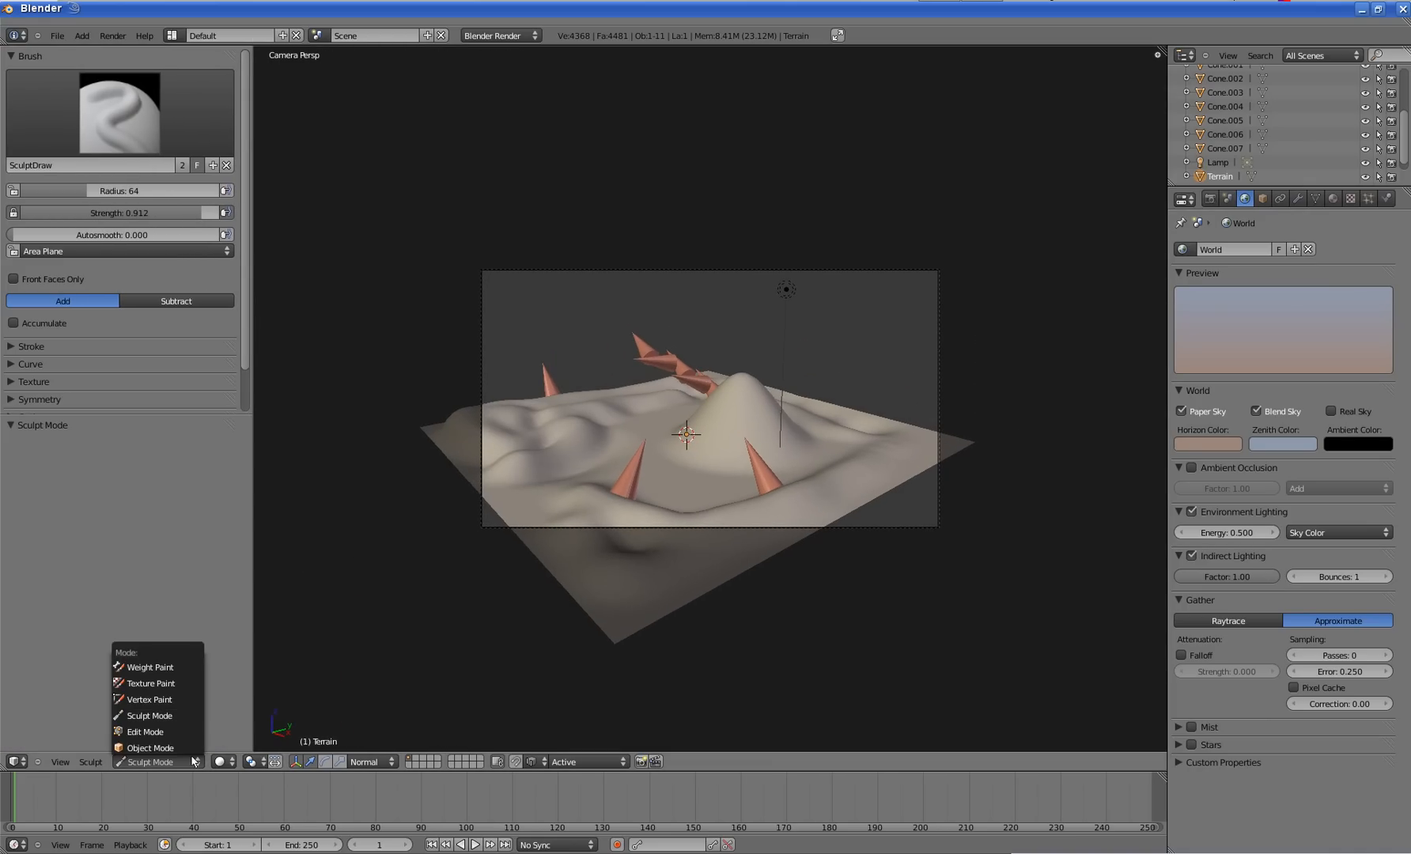
click(188, 748)
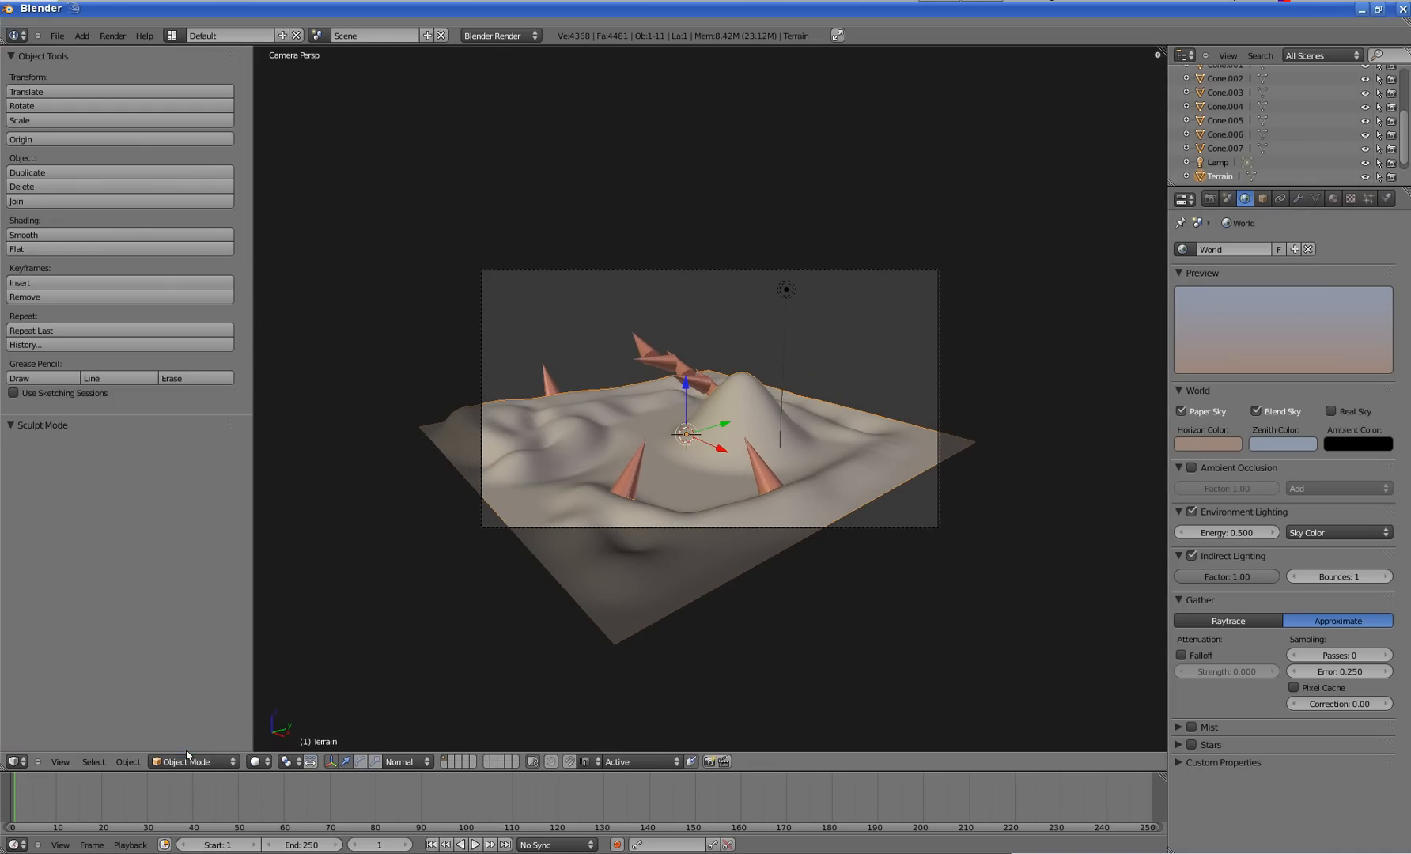
- Turn on snapping, choose a snap element, and turn snapping back off
click(568, 761)
click(589, 761)
click(605, 701)
click(568, 761)
scroll(713, 411, up, 2)
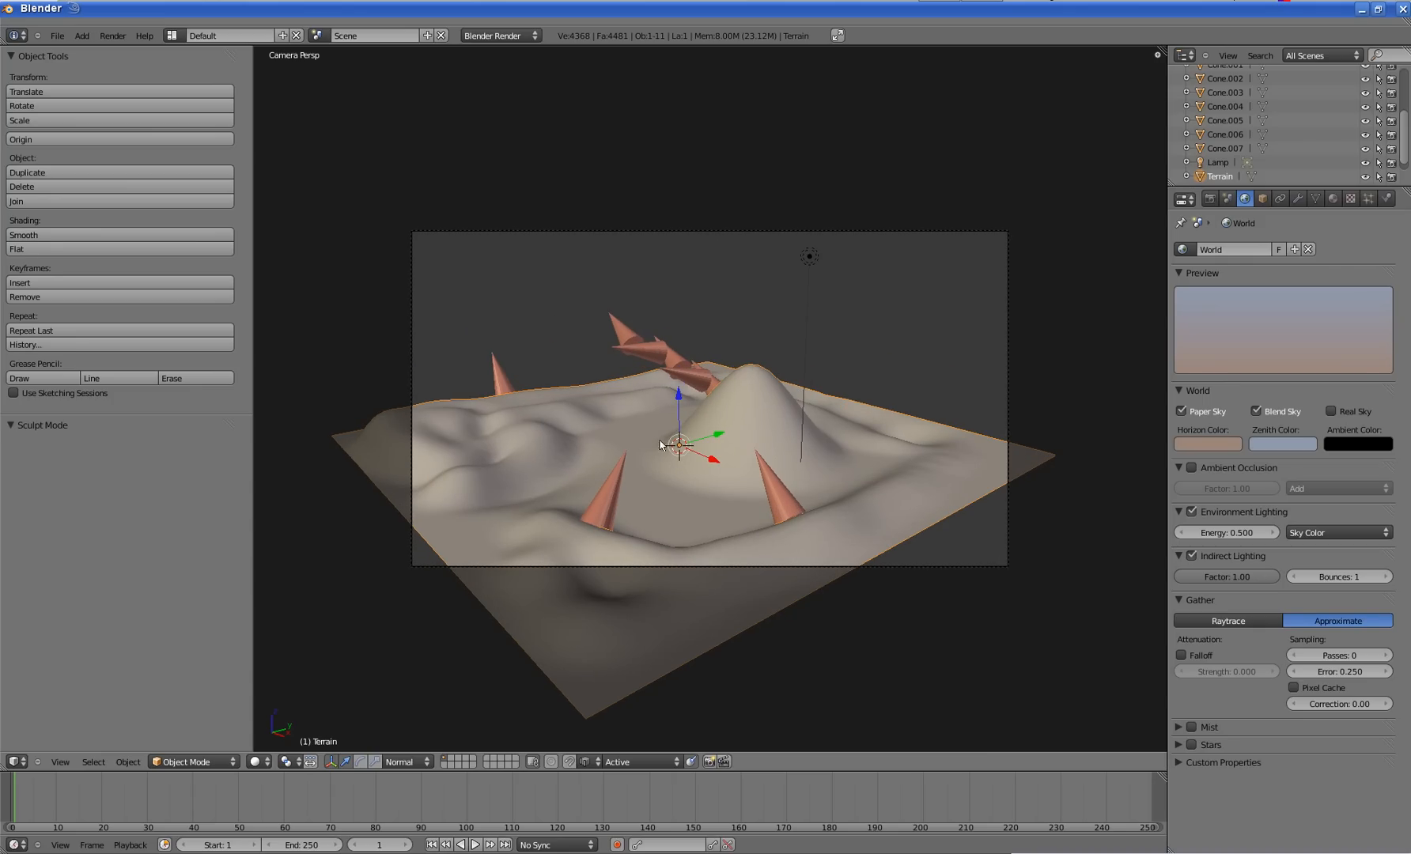
- Select the lamp above the terrain
right_click(814, 257)
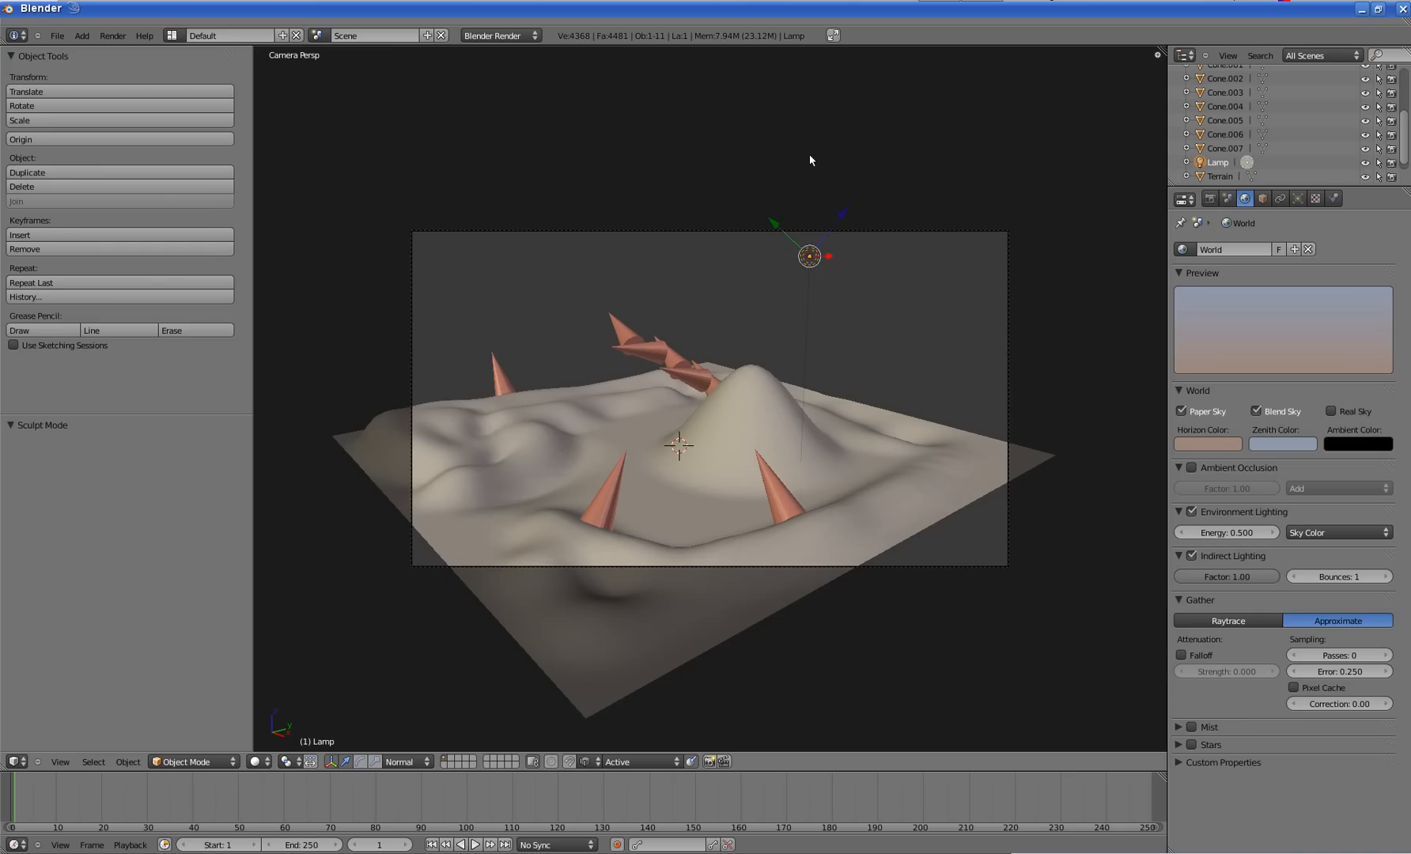
click(866, 0)
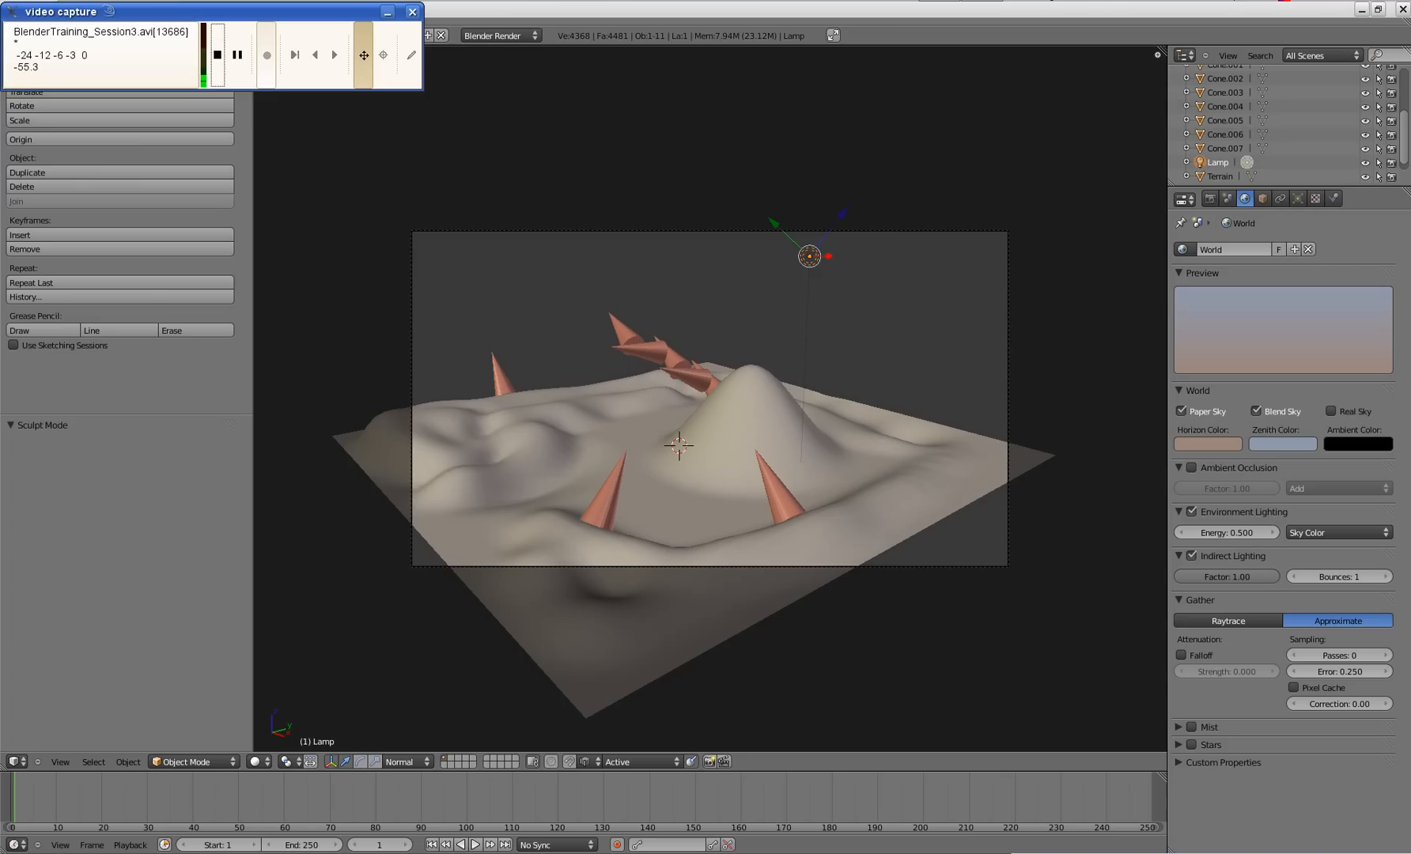